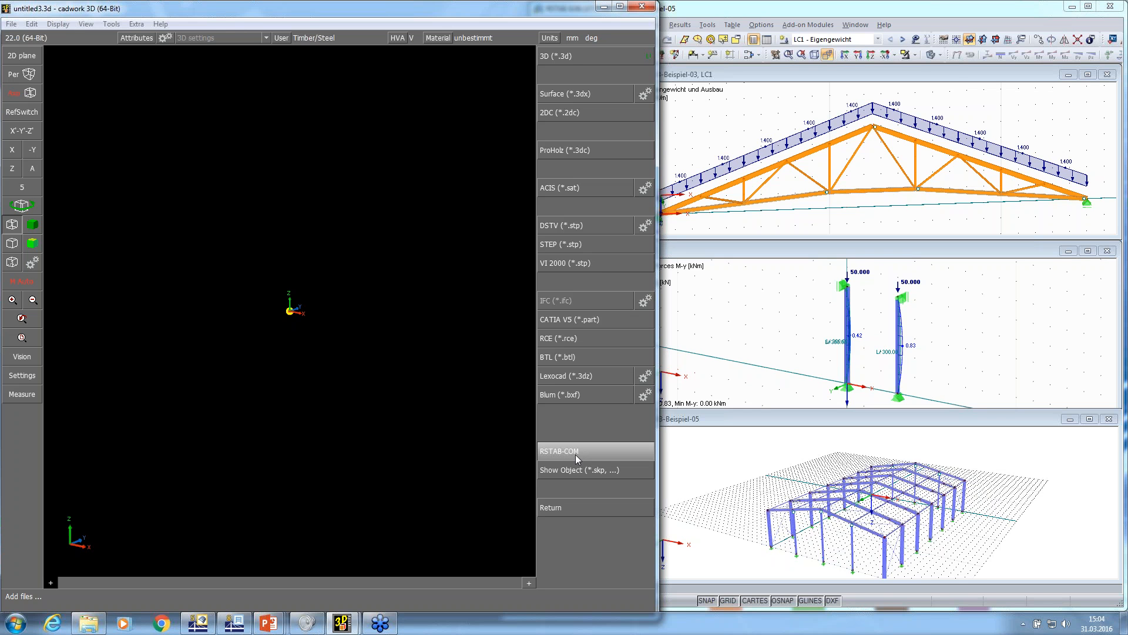
# Step: Import the RSTAB-Beispiel-03 project into the empty 3D file through the RSTAB-COM interface
pyautogui.click(576, 459)
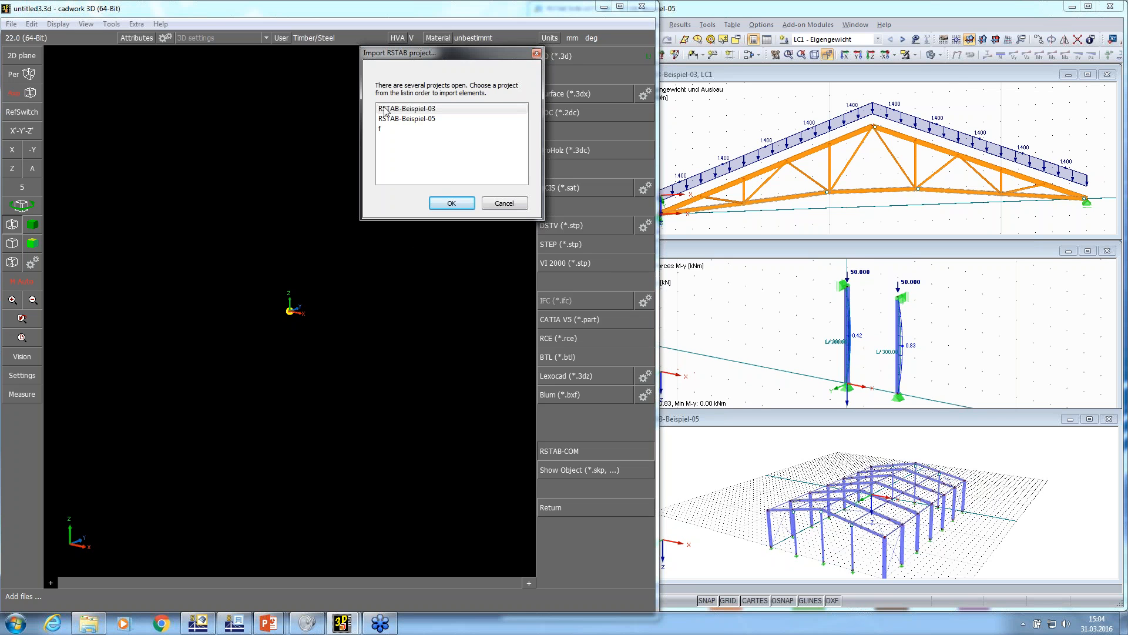
pyautogui.moveTo(432, 61); pyautogui.dragTo(590, 173)
pyautogui.click(557, 242)
pyautogui.click(570, 222)
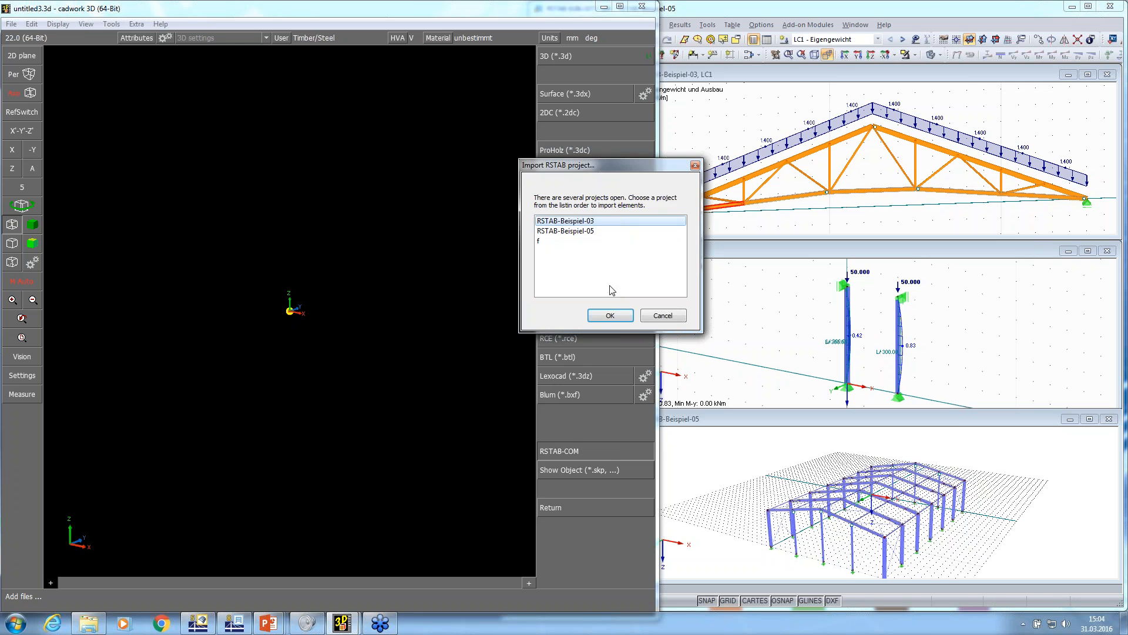
pyautogui.click(610, 316)
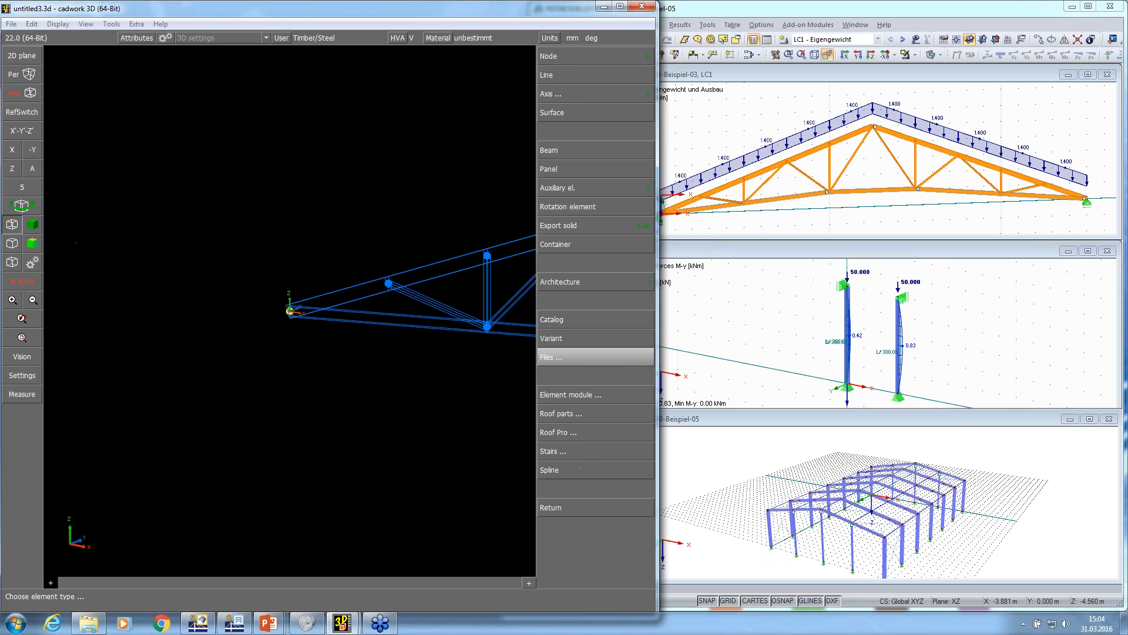
# Step: Display the imported truss as shaded solids and inspect it over its full span
pyautogui.click(34, 227)
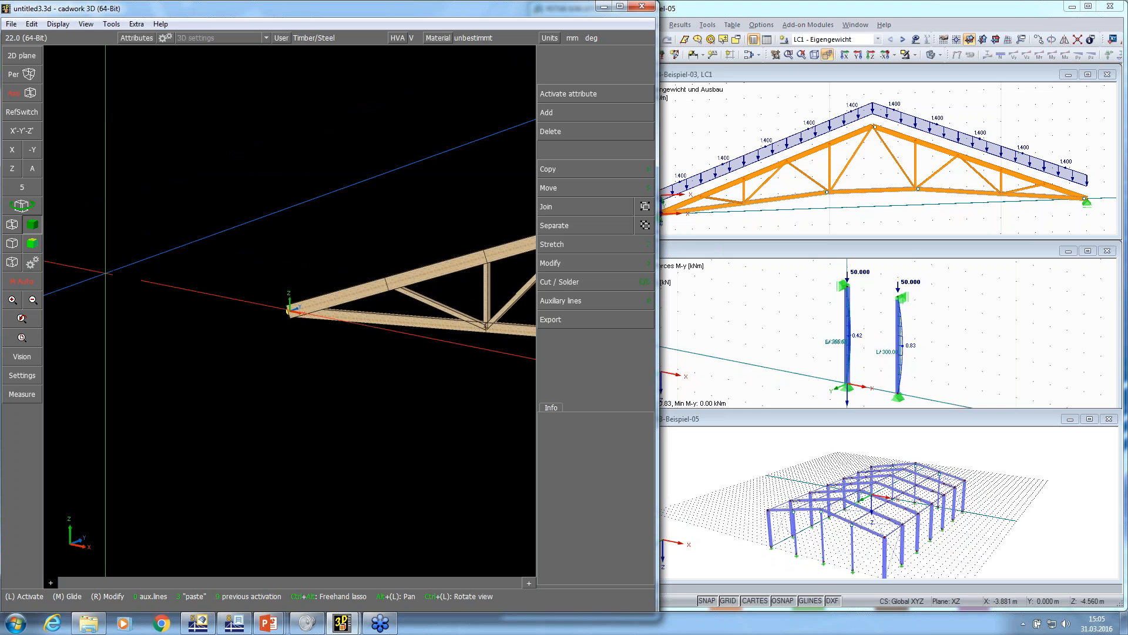
pyautogui.press('Right')
pyautogui.press('Right')
pyautogui.press('Right')
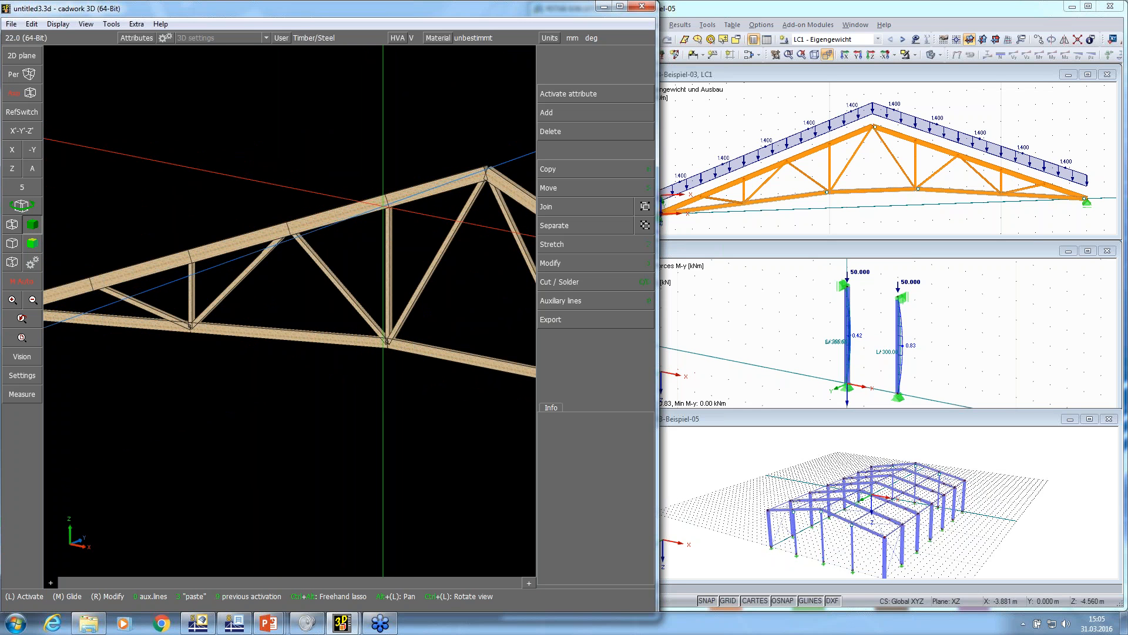
pyautogui.scroll(-6, 385, 202)
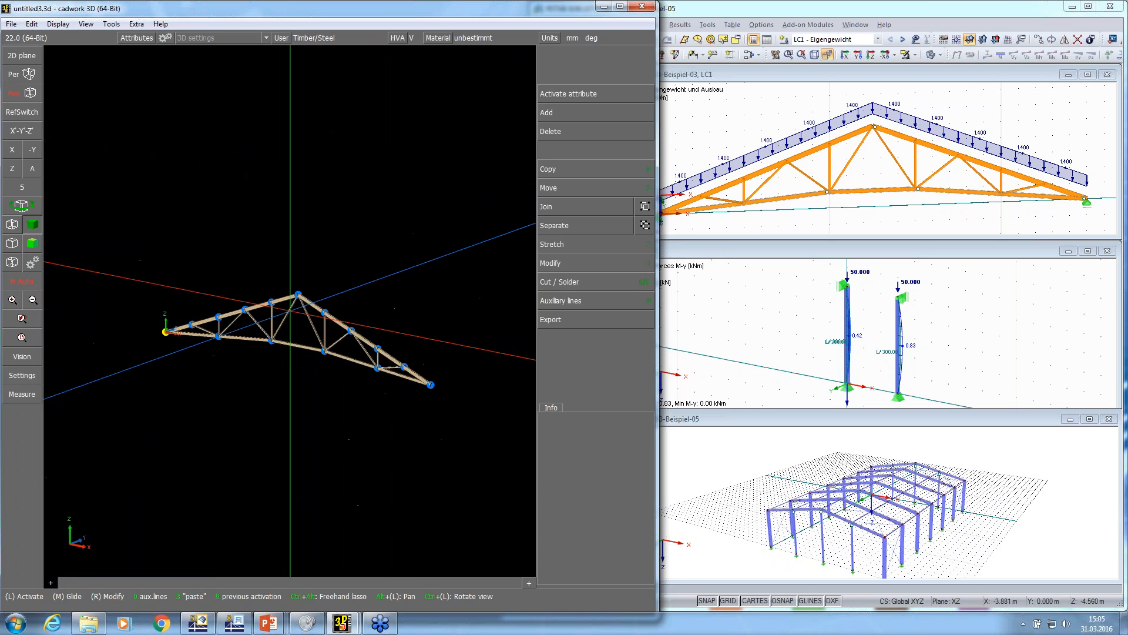
pyautogui.scroll(5, 290, 311)
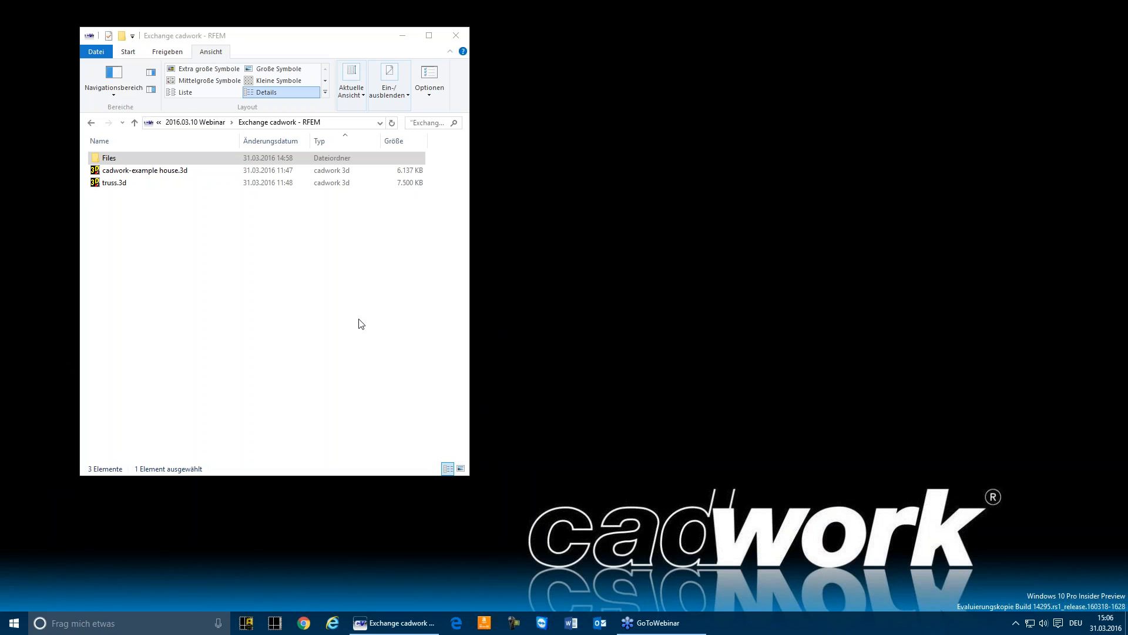
# Step: Open truss.3d from the Exchange cadwork - RFEM folder and load the straight truss variant from its Files subfolder
pyautogui.click(296, 333)
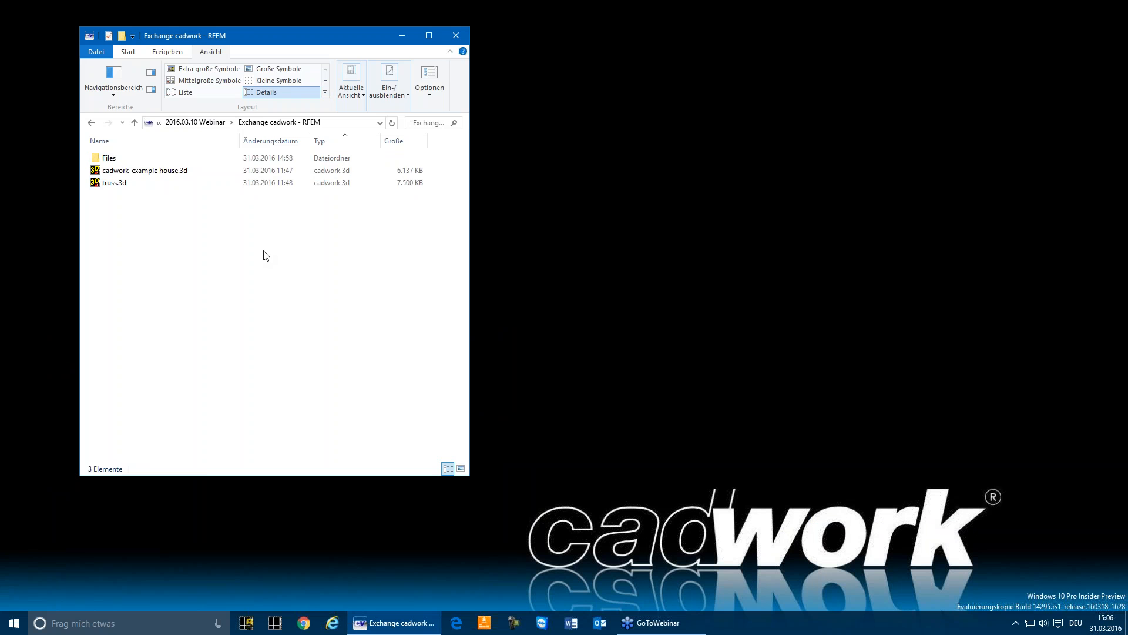
pyautogui.doubleClick(115, 184)
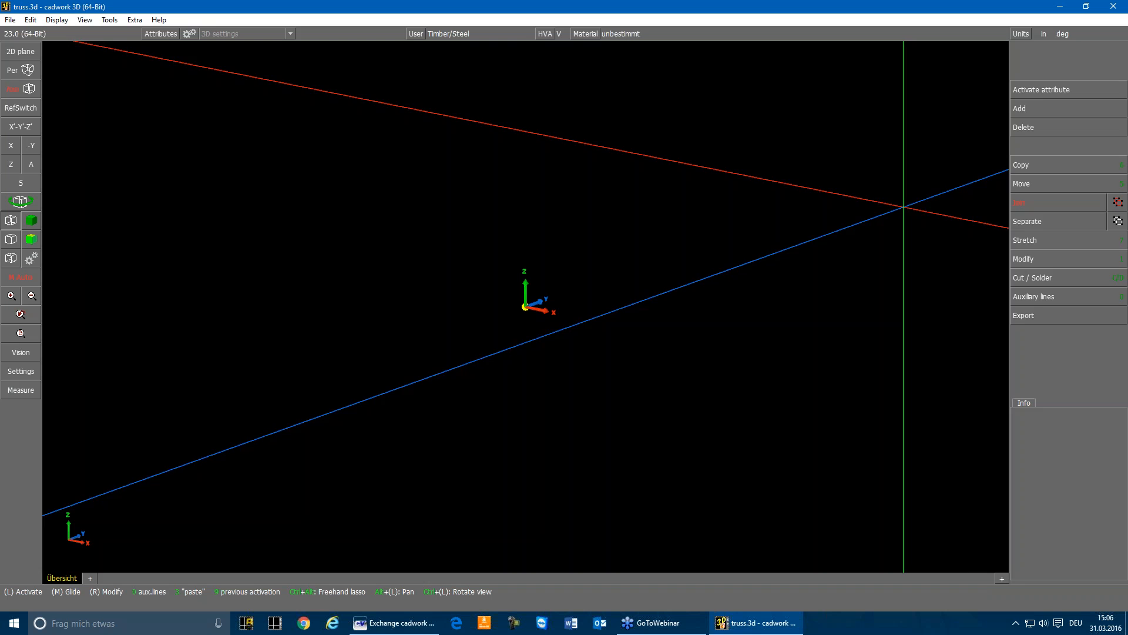
pyautogui.click(1030, 109)
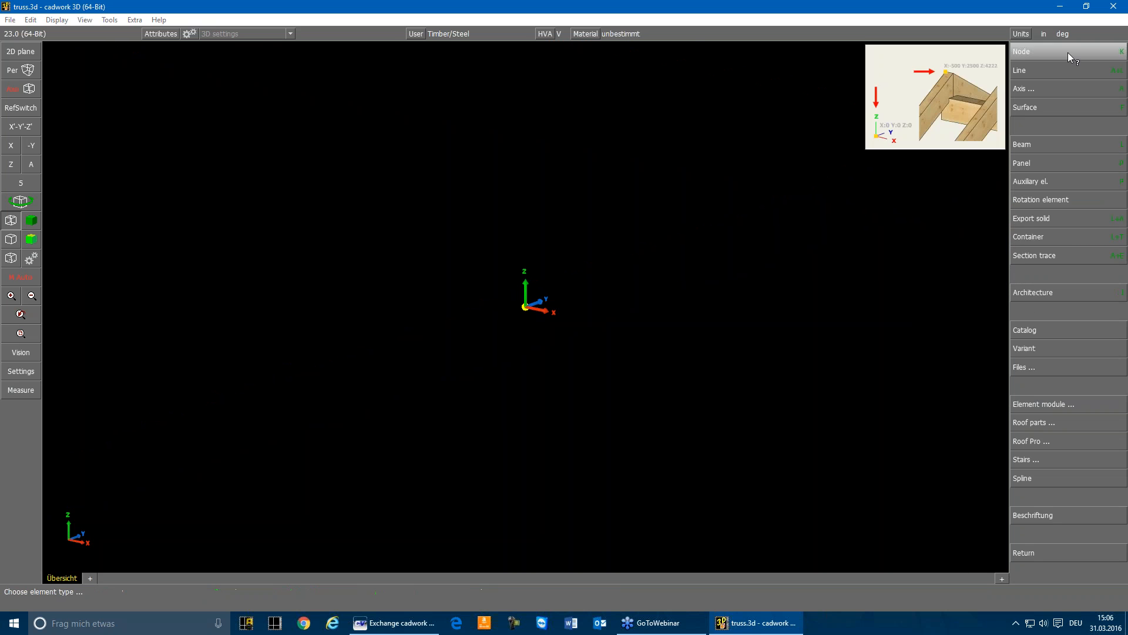
pyautogui.moveTo(1044, 145)
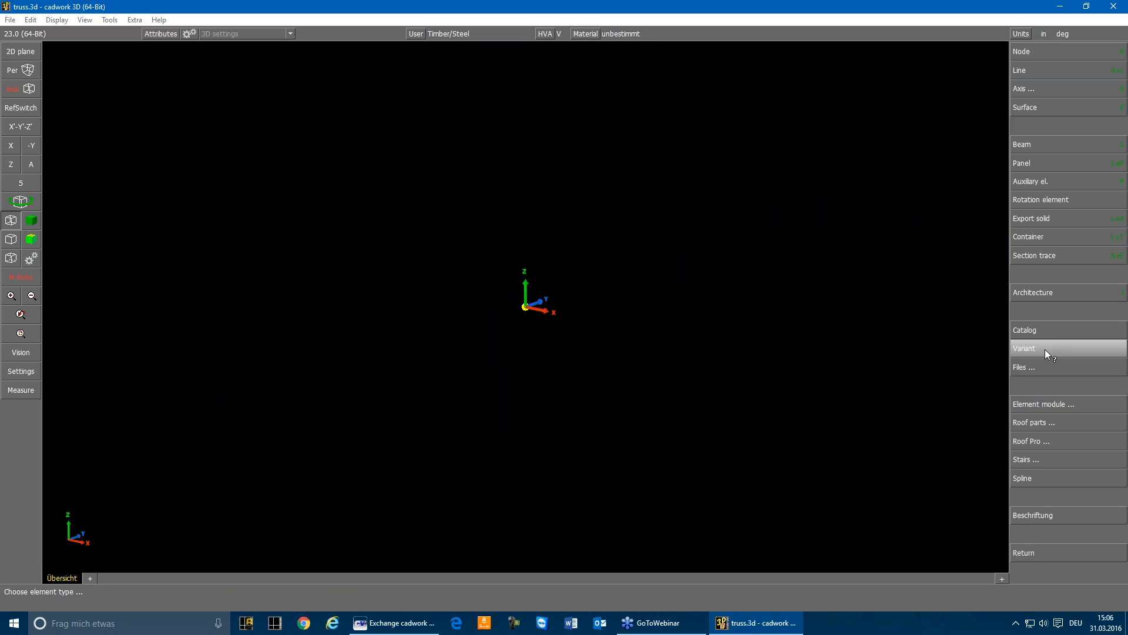
pyautogui.moveTo(1045, 348)
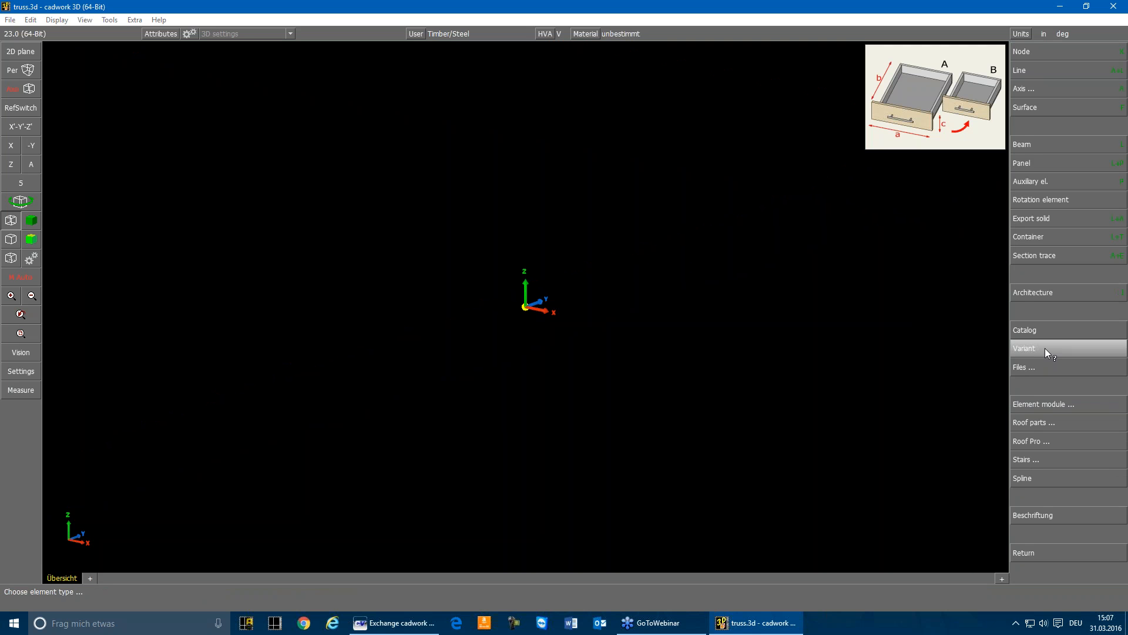
pyautogui.click(1045, 348)
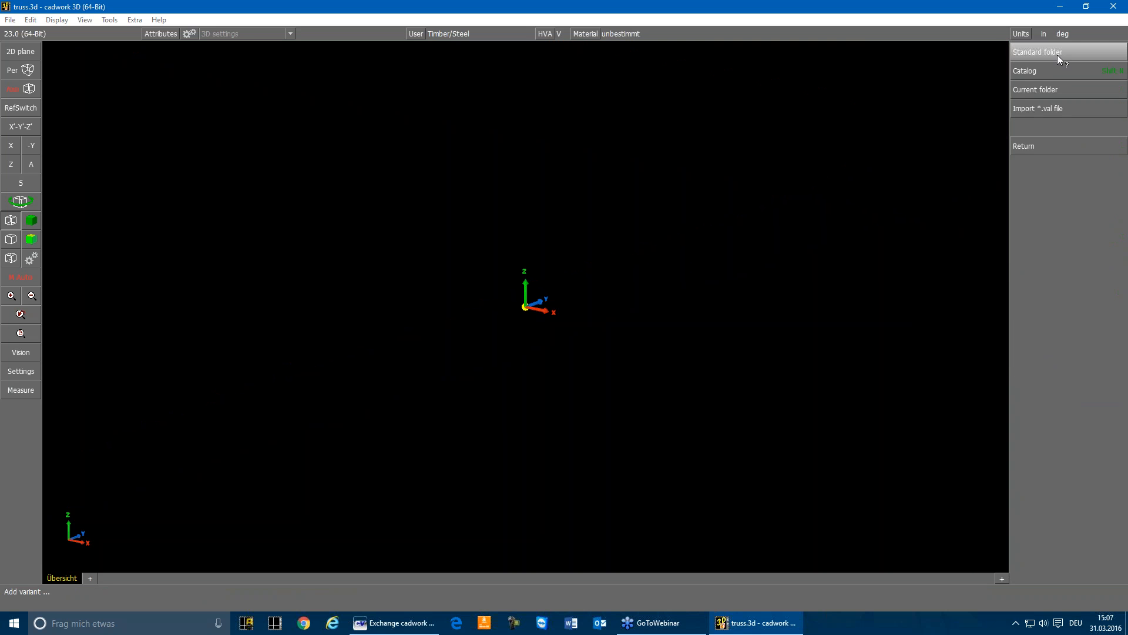
pyautogui.click(1045, 93)
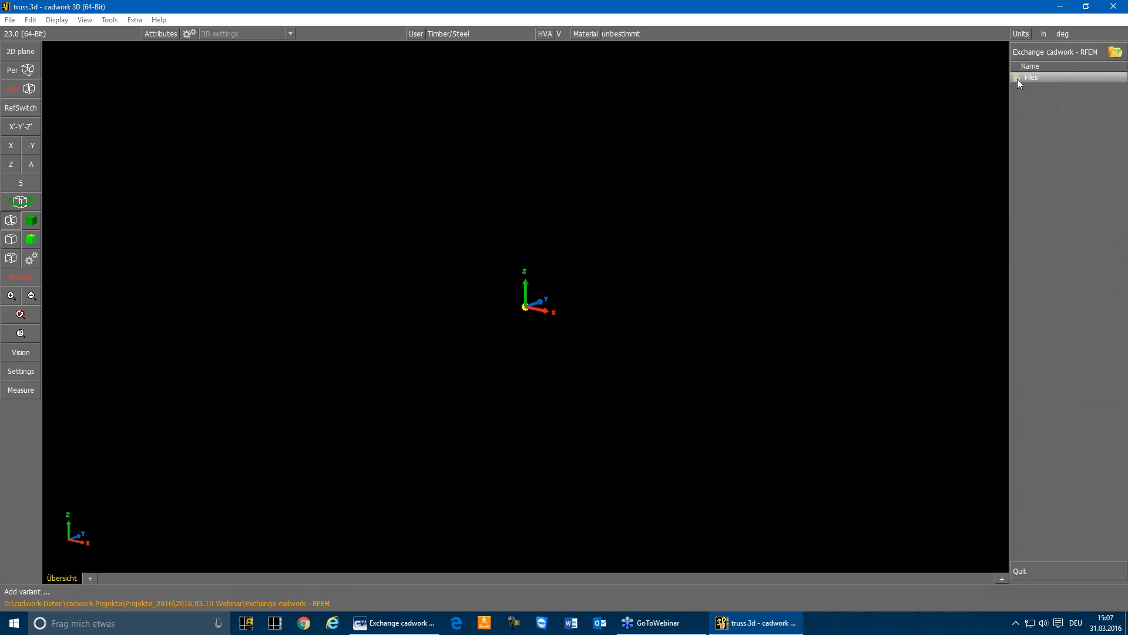
pyautogui.click(1070, 77)
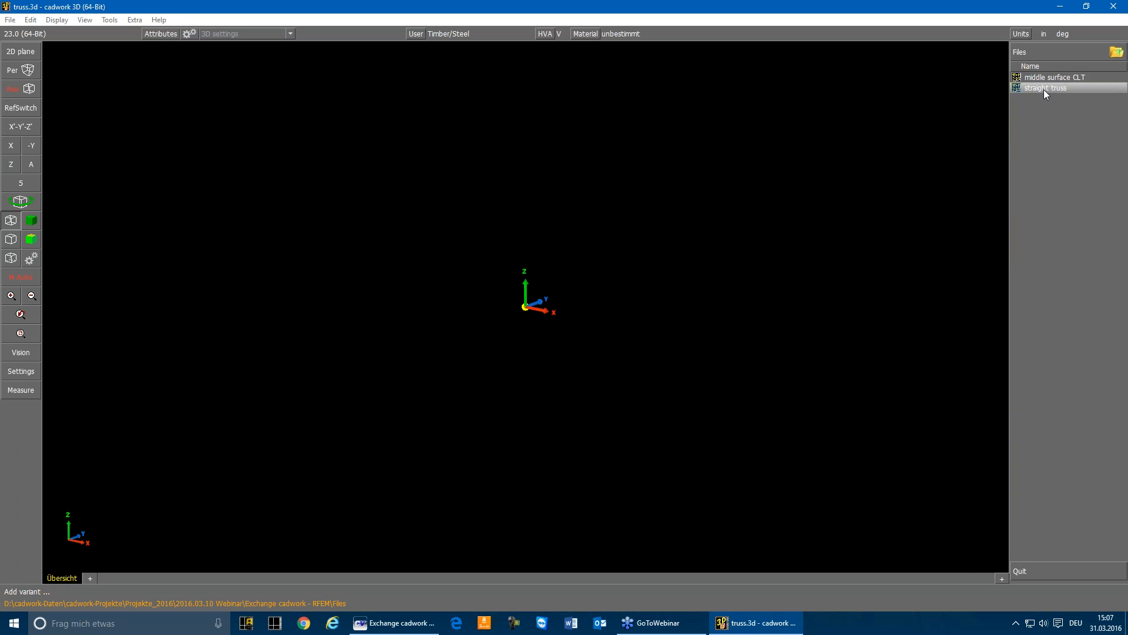
pyautogui.click(1043, 90)
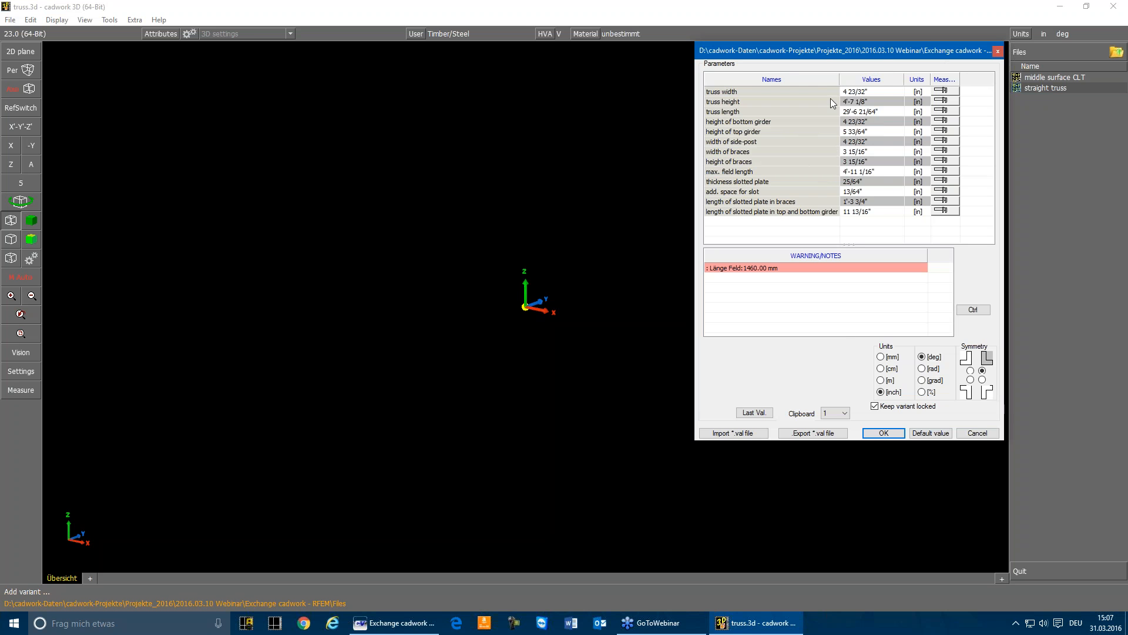
# Step: Preview the variant's parameters in mm, cm and m, ending on inches
pyautogui.click(881, 357)
pyautogui.click(881, 370)
pyautogui.click(880, 381)
pyautogui.click(881, 392)
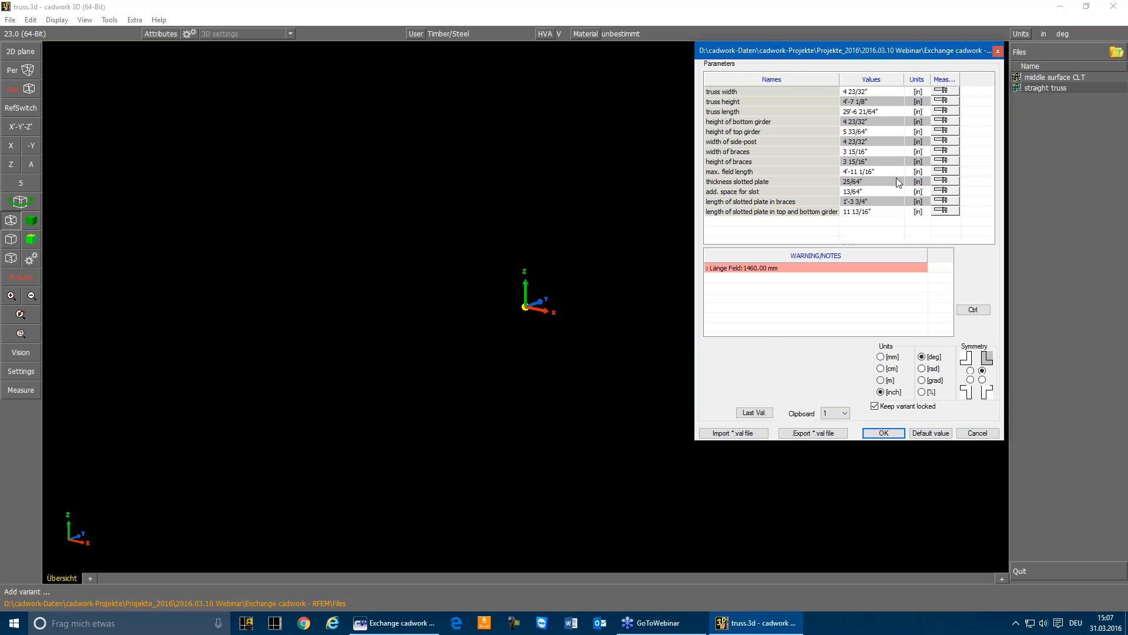
# Step: Insert the straight truss with its lower corner at the origin, rotated about Z to run along the X axis
pyautogui.click(876, 438)
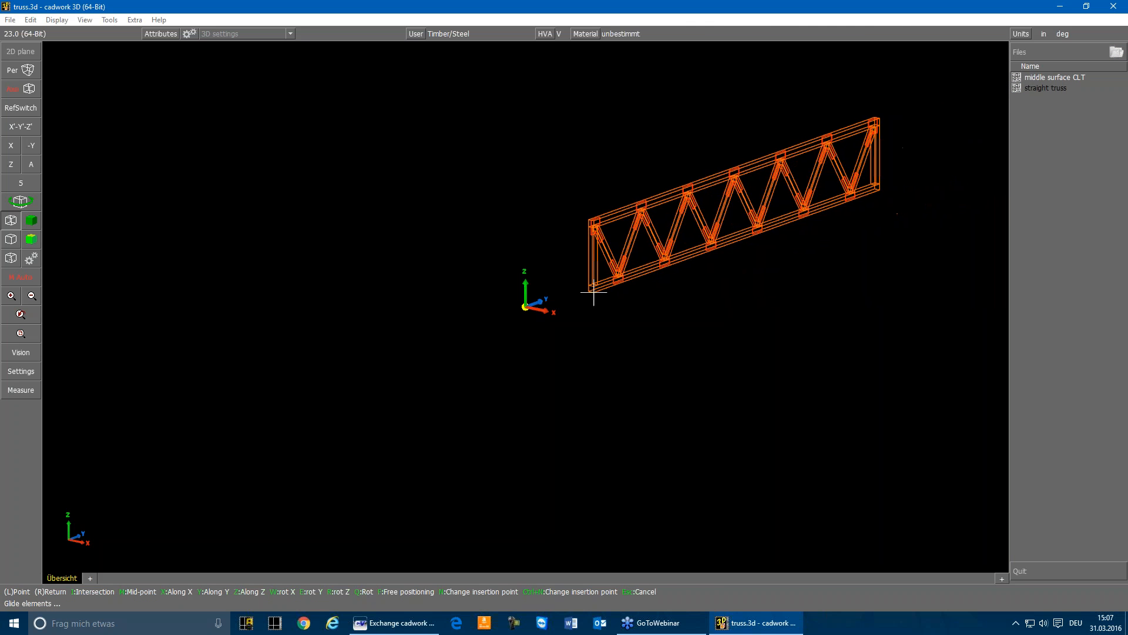
pyautogui.press('r')
pyautogui.press('r')
pyautogui.press('r')
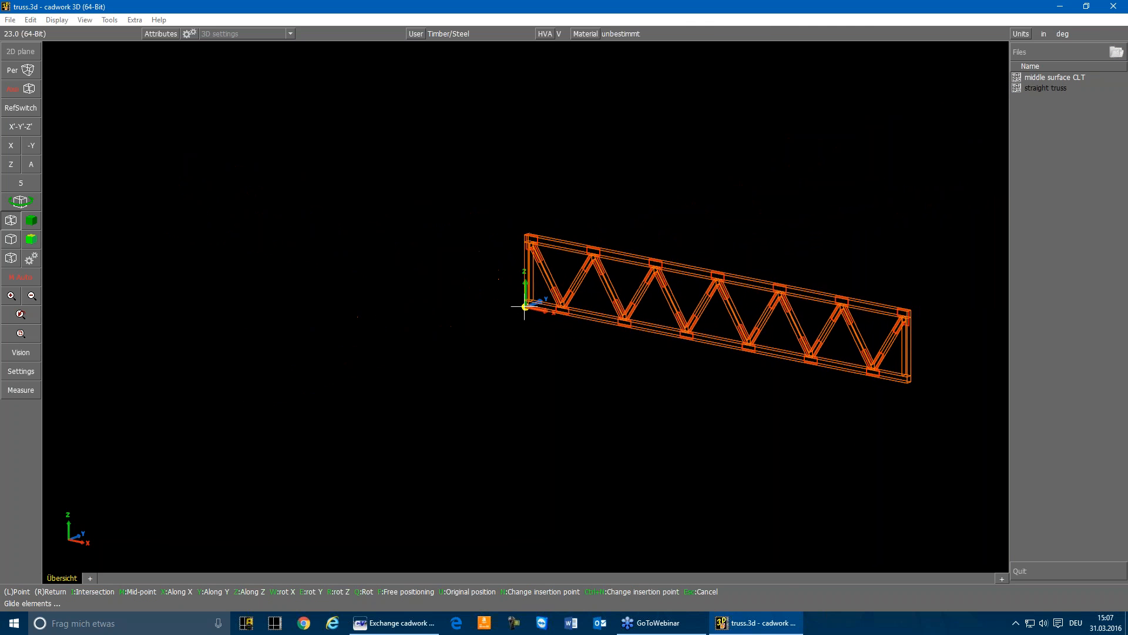
pyautogui.click(525, 309)
pyautogui.rightClick(519, 345)
# Step: Modify the truss variant, setting truss width to 6", truss height to 5'-0" and truss length to 50'-0"
pyautogui.click(28, 336)
pyautogui.rightClick(629, 244)
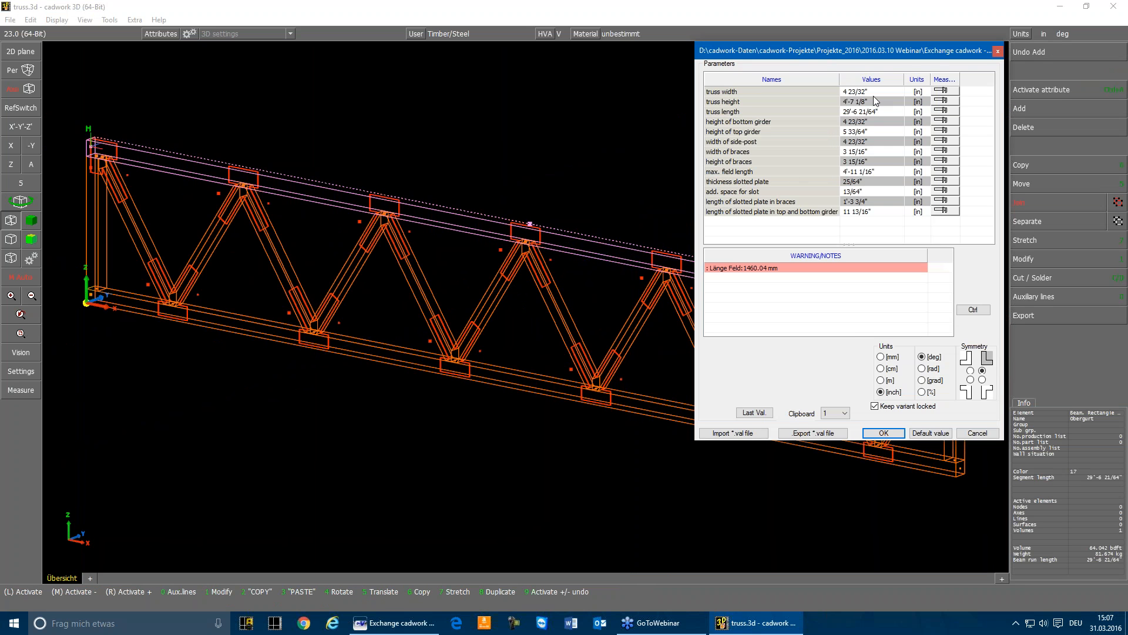
pyautogui.click(886, 93)
pyautogui.write('6')
pyautogui.press('Return')
pyautogui.write('5')
pyautogui.press('Return')
pyautogui.write('50')
pyautogui.press('Return')
# Step: Set the bottom and top girder heights to 10", and the side-post width, brace width and brace height to 4"
pyautogui.write('10')
pyautogui.press('Return')
pyautogui.write('10')
pyautogui.press('Return')
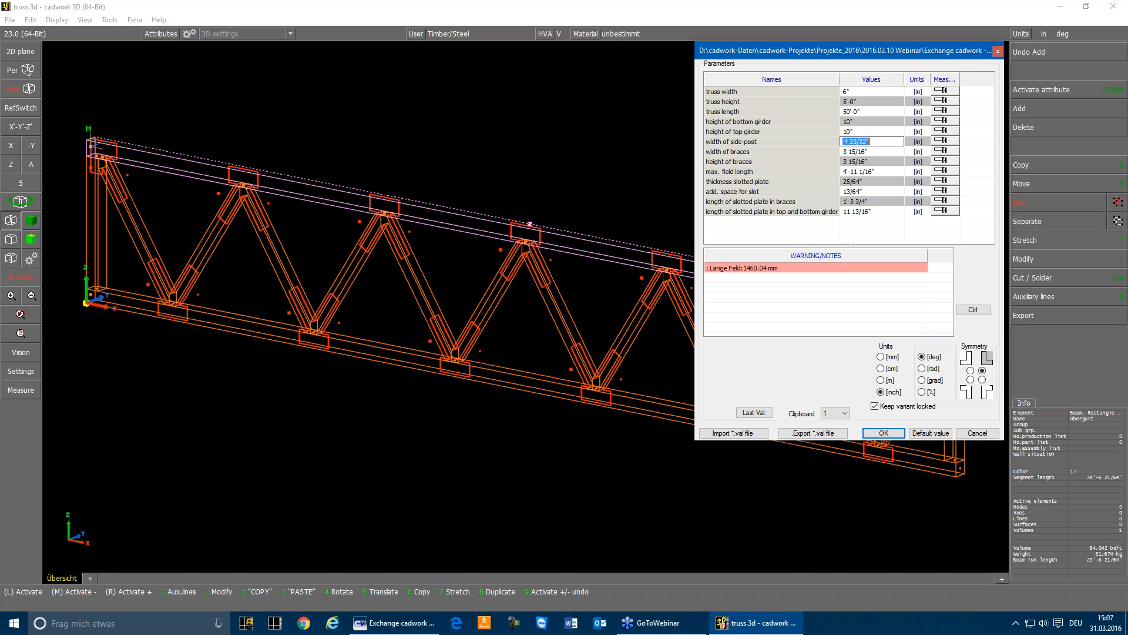
pyautogui.write('4')
pyautogui.press('Return')
pyautogui.write('4')
pyautogui.press('Return')
pyautogui.write('4')
pyautogui.press('Return')
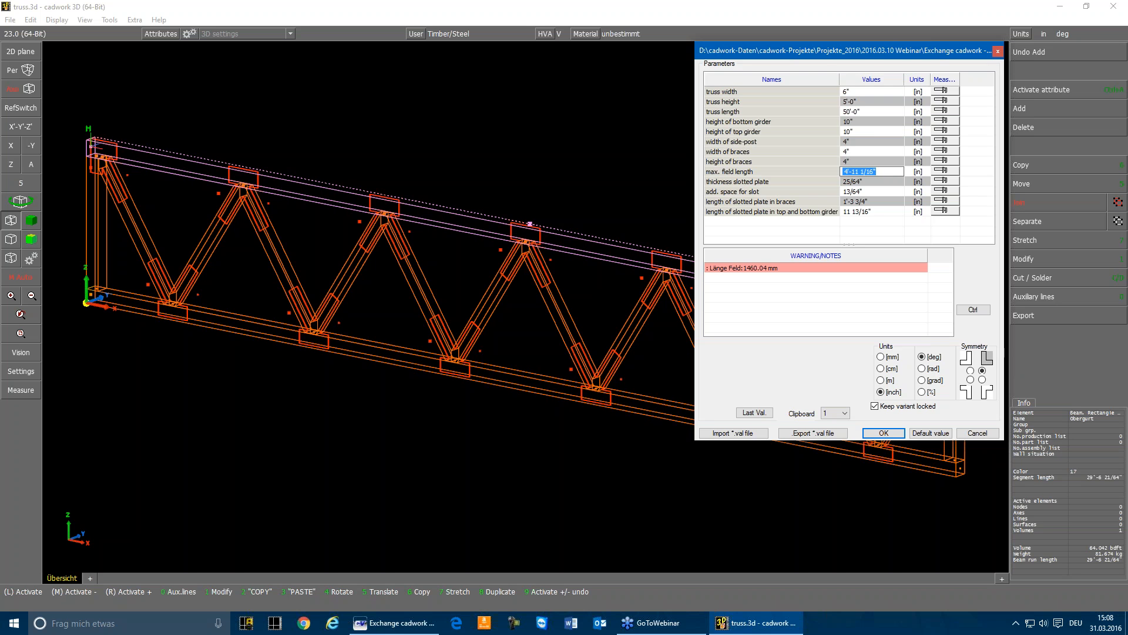
# Step: Set the maximum field length to 4'-0", the slotted plate thickness and additional slot space to 0, and apply the parameters
pyautogui.write('4')
pyautogui.press('Return')
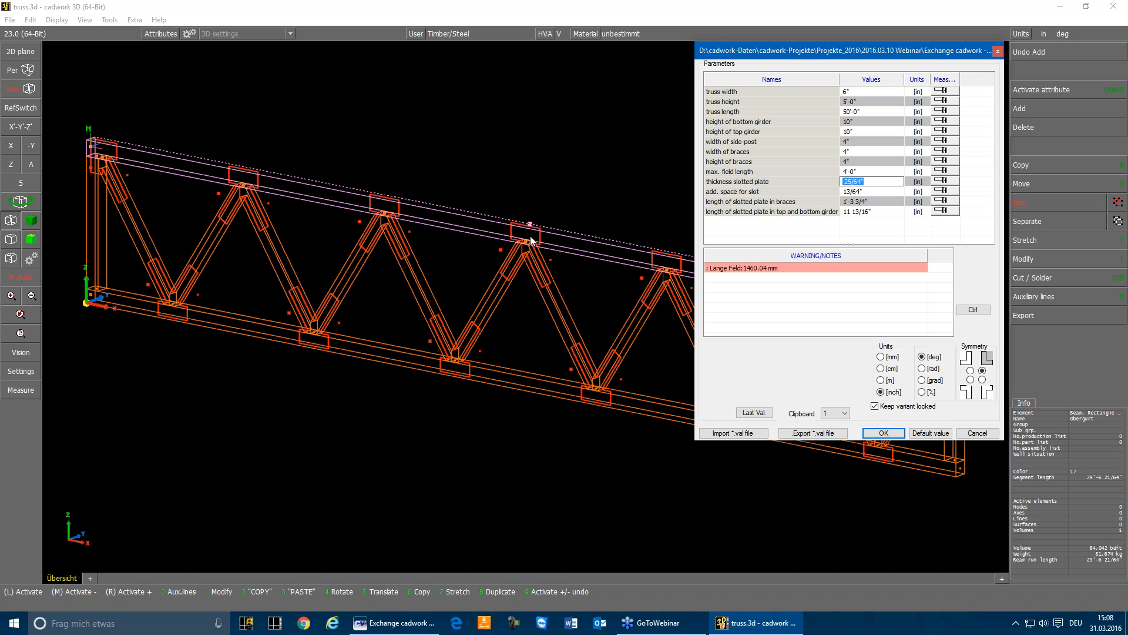
pyautogui.write('0')
pyautogui.press('Return')
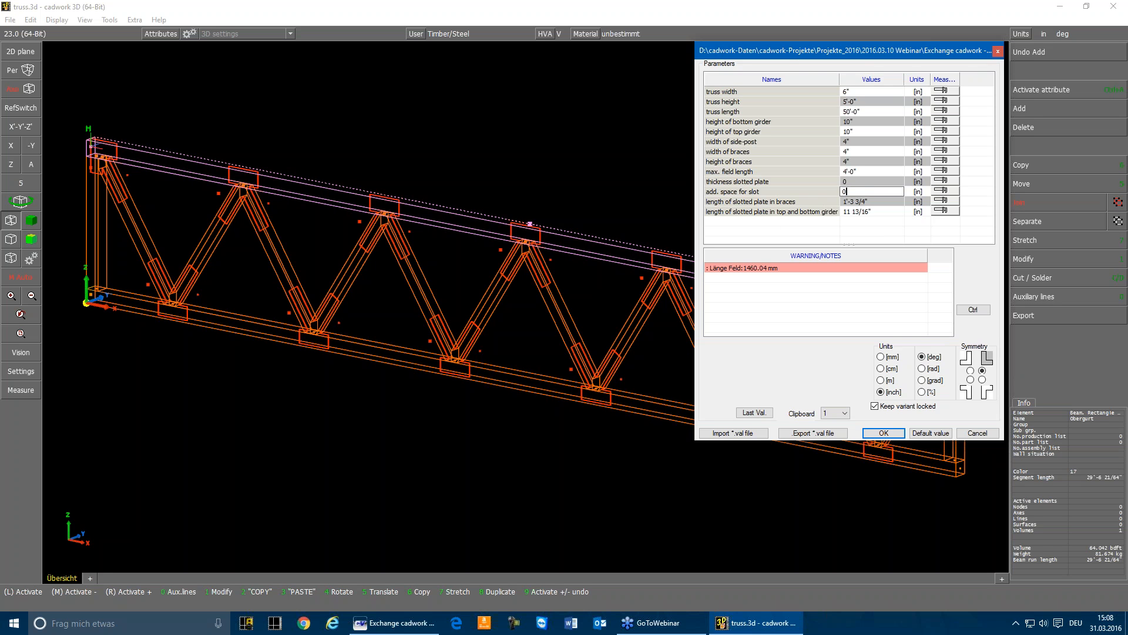
pyautogui.write('0')
pyautogui.press('Return')
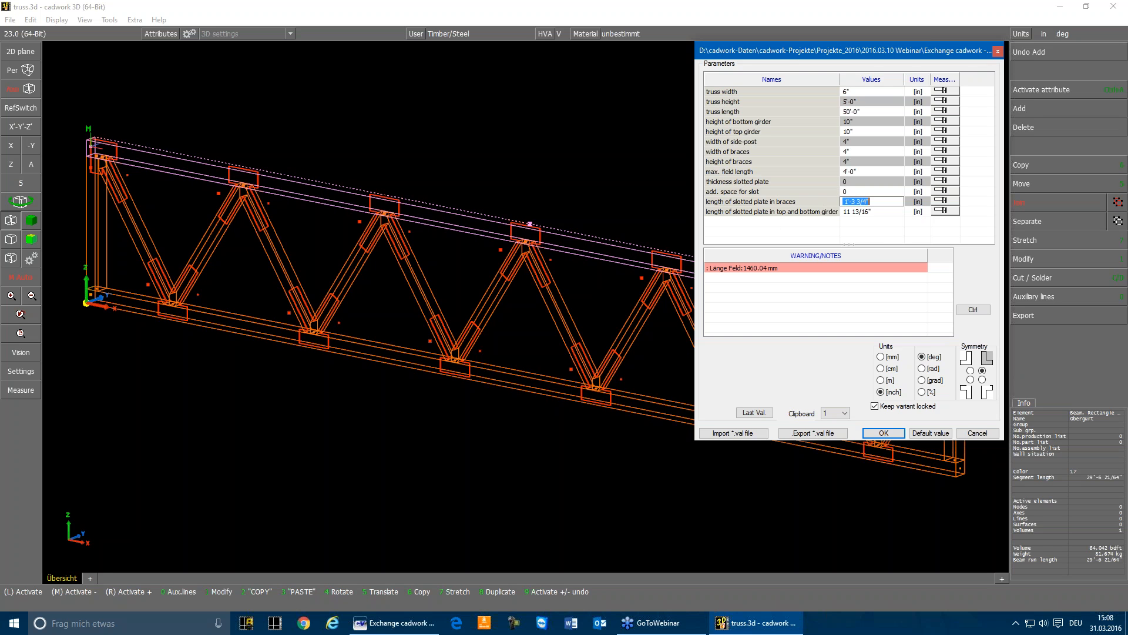
pyautogui.click(865, 212)
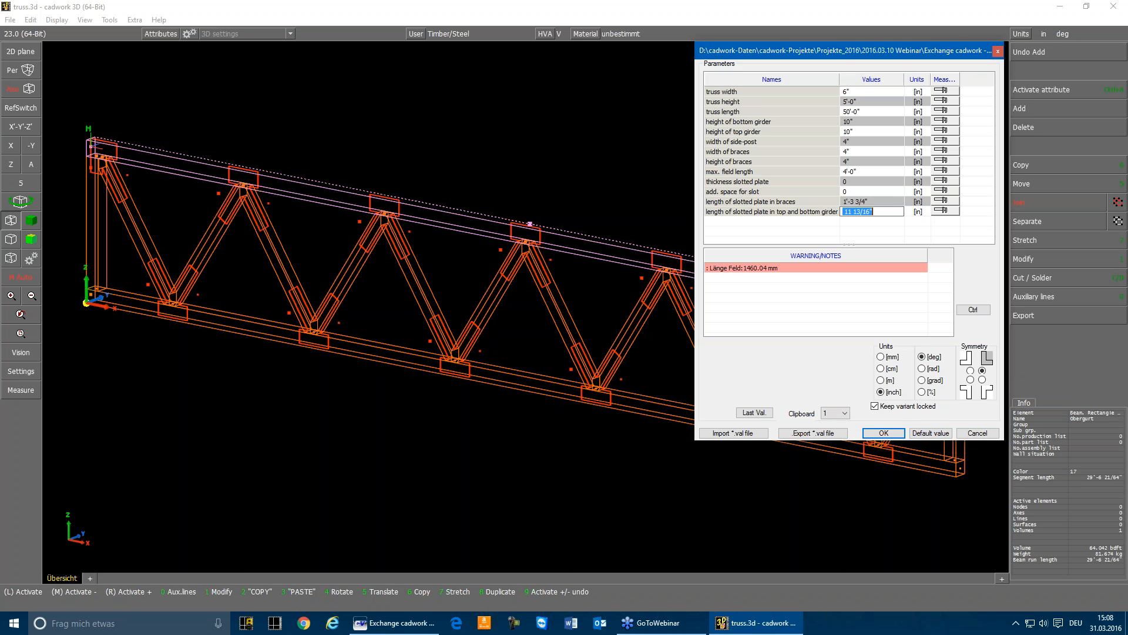
pyautogui.click(883, 433)
pyautogui.scroll(3, 612, 277)
pyautogui.scroll(-3, 620, 257)
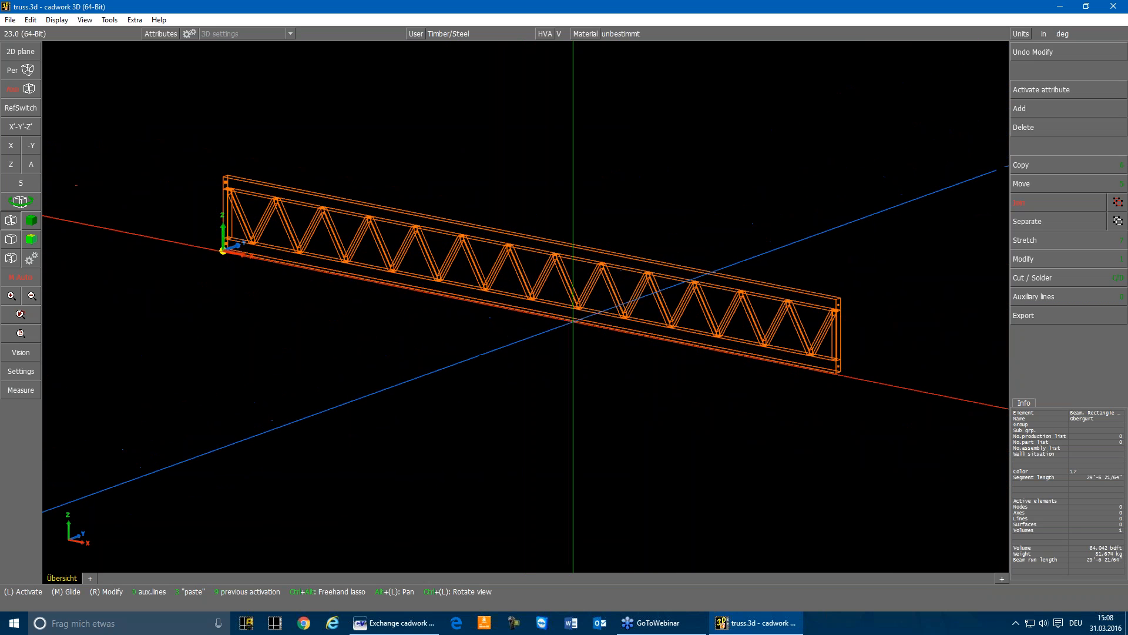
# Step: Check the element attributes of one diagonal brace near the middle of the truss
pyautogui.click(588, 285)
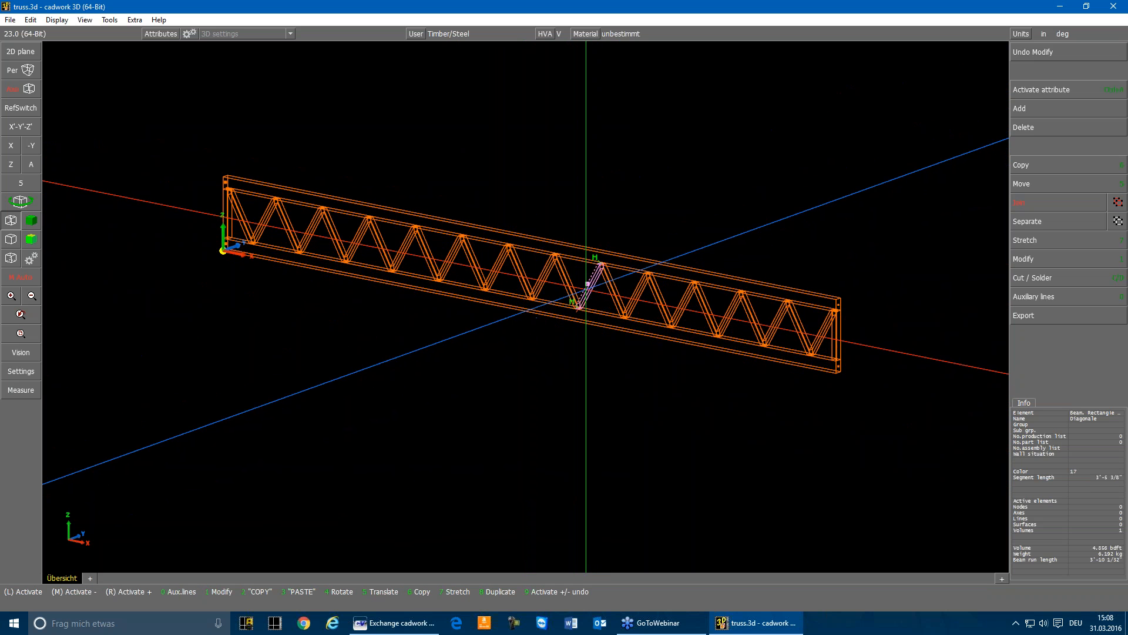
pyautogui.press('1')
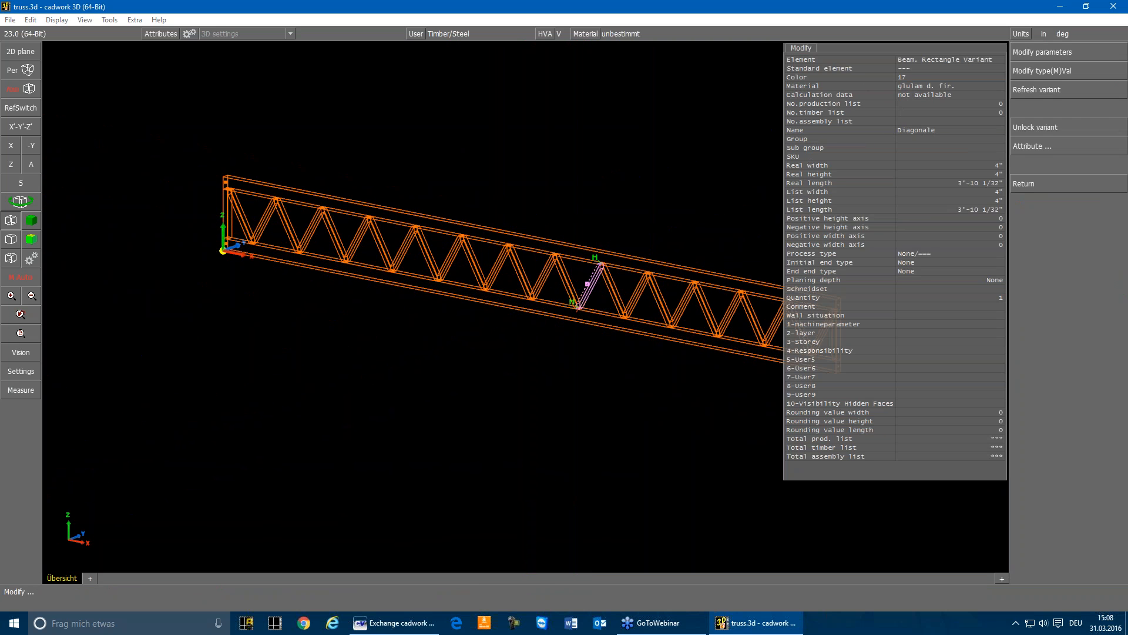
pyautogui.rightClick(726, 149)
pyautogui.rightClick(725, 149)
pyautogui.click(592, 336)
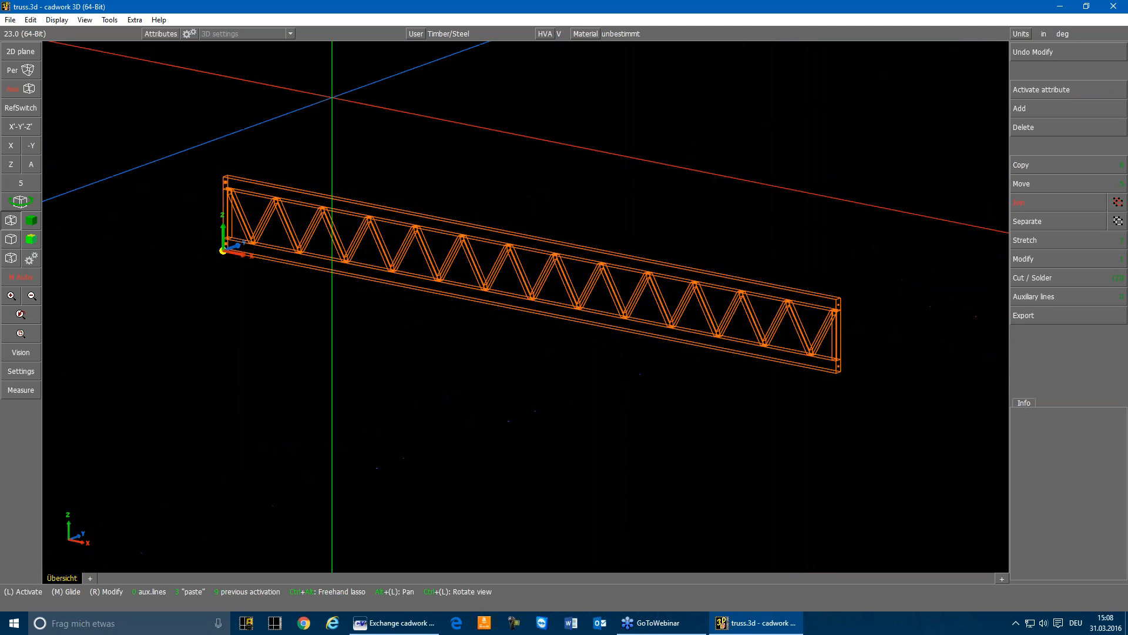
# Step: Select all elements of the truss and add beam system axes to them
pyautogui.click(208, 126)
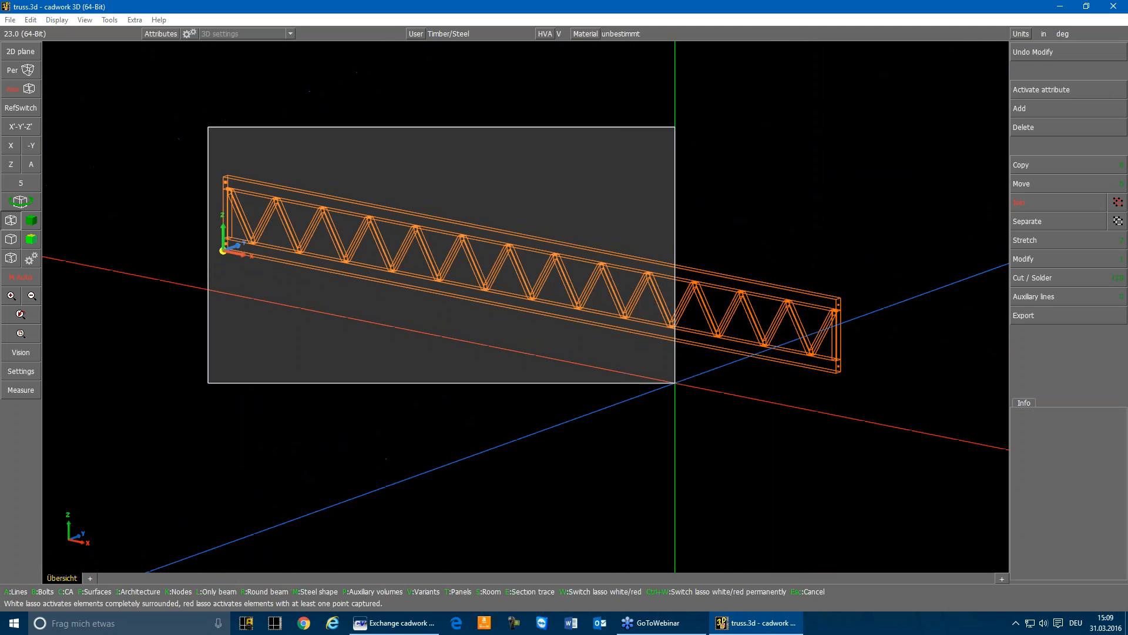
pyautogui.click(839, 411)
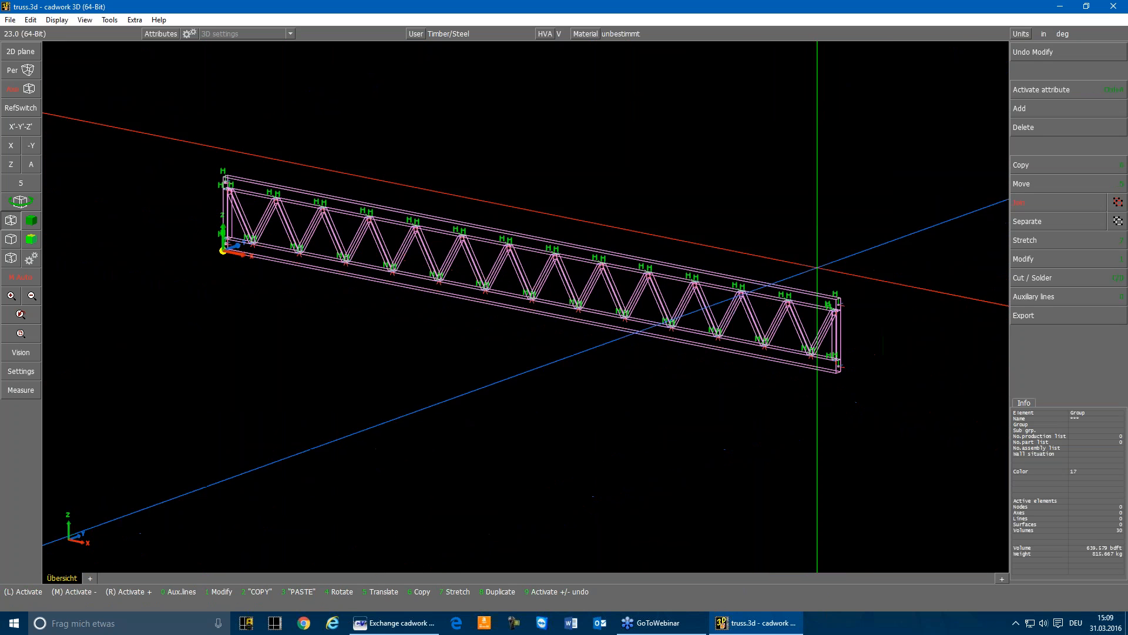
pyautogui.click(1026, 108)
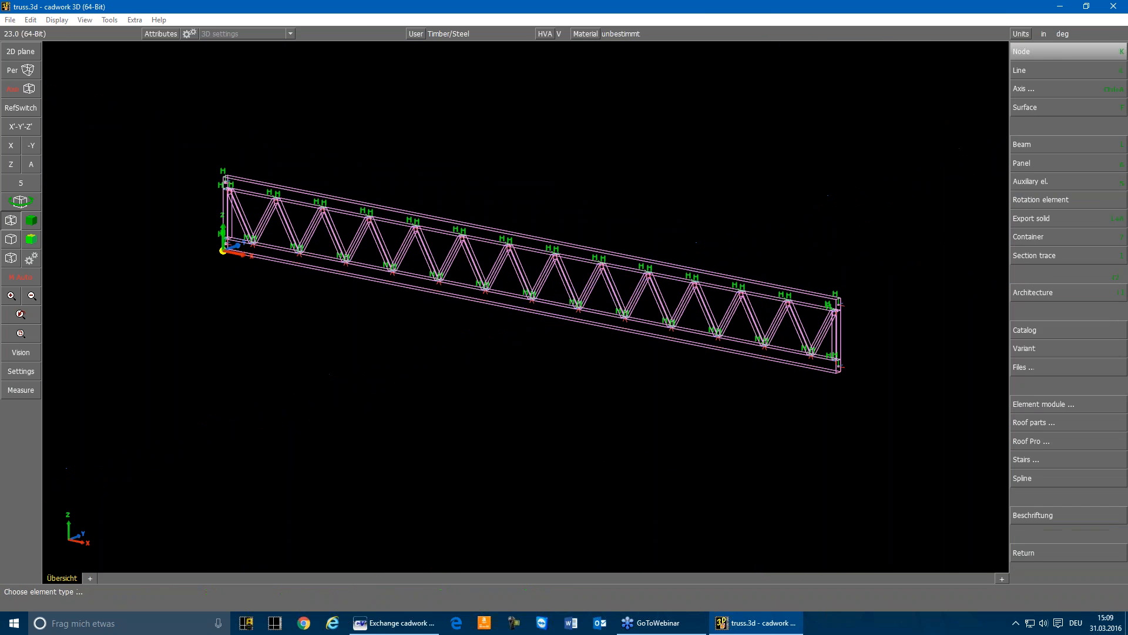
pyautogui.click(1051, 88)
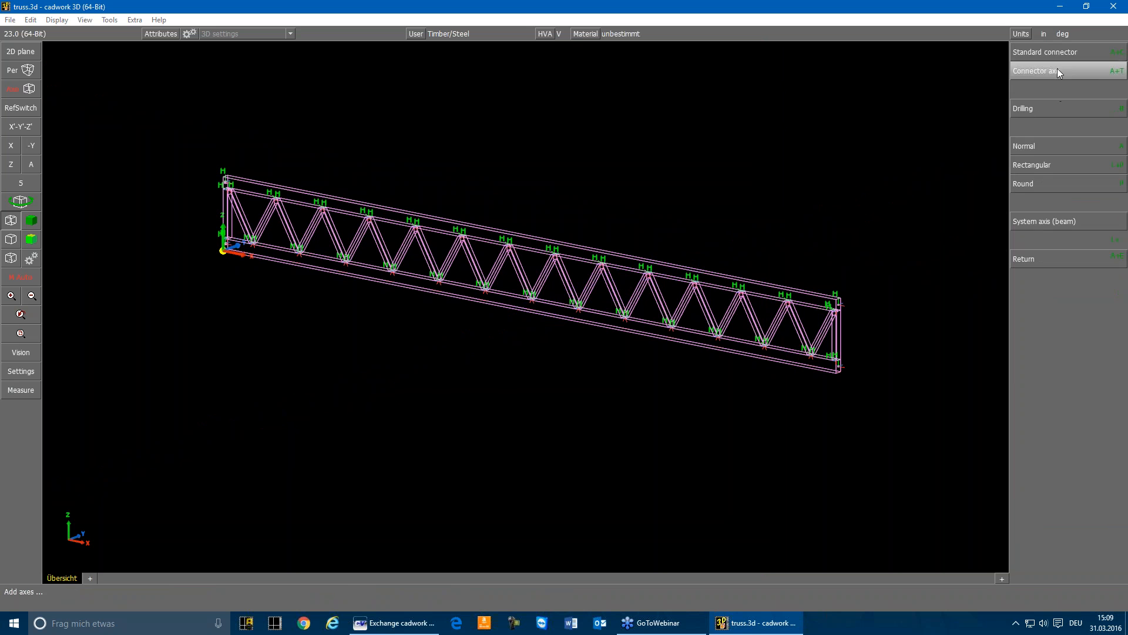
pyautogui.click(1037, 221)
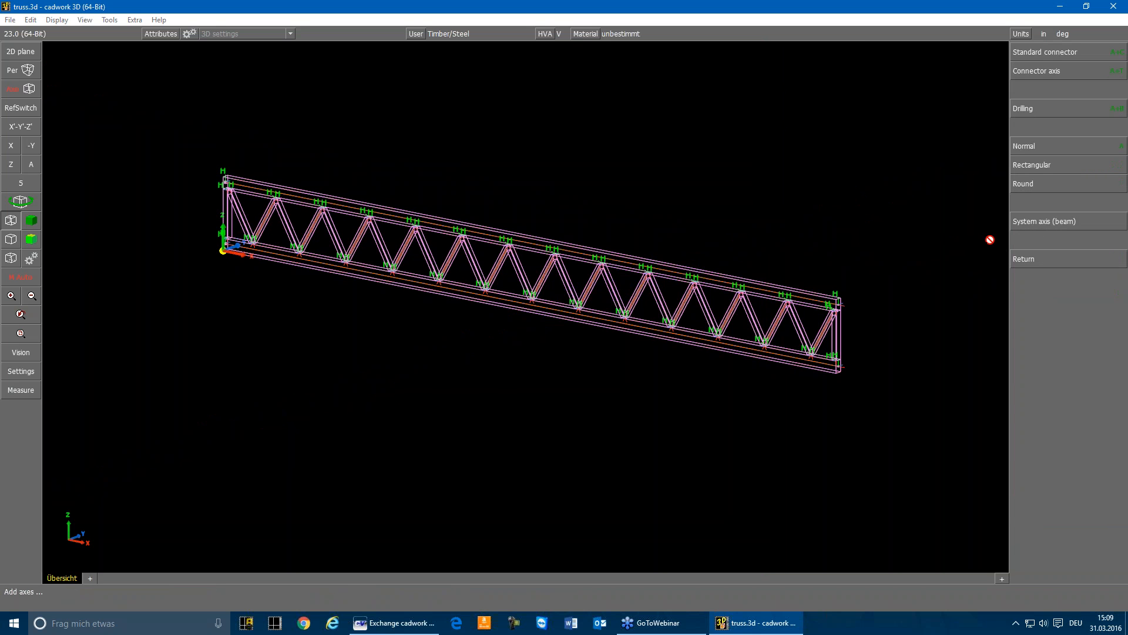
# Step: Finish adding axes and display only the truss's system axes without the beam volumes
pyautogui.rightClick(806, 114)
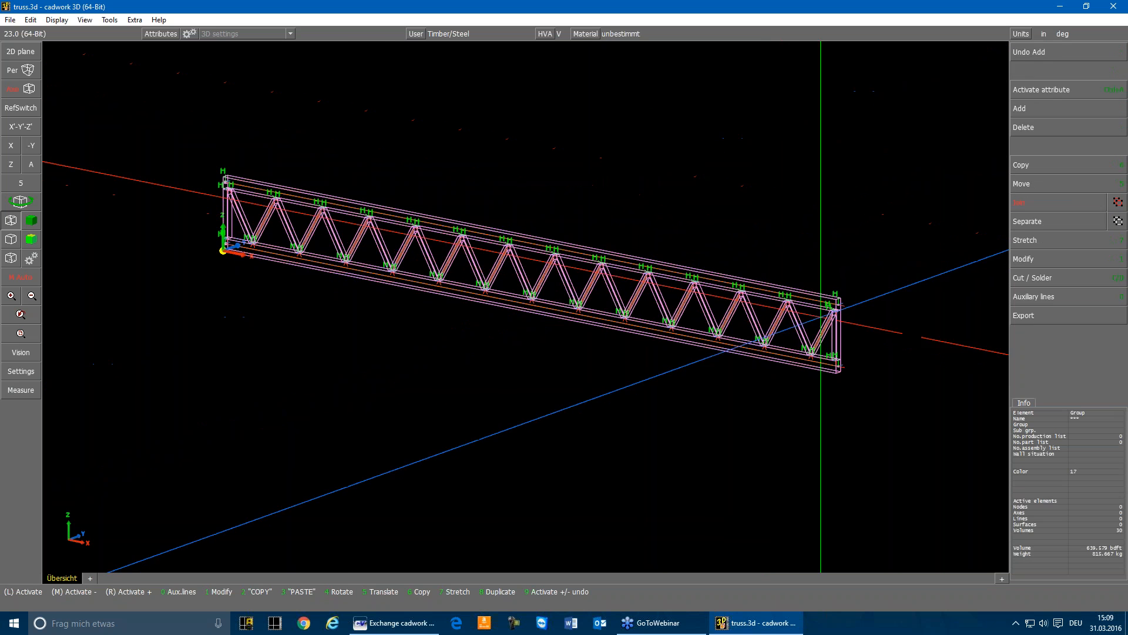
pyautogui.scroll(5, 831, 304)
pyautogui.click(524, 325)
pyautogui.scroll(-4, 524, 324)
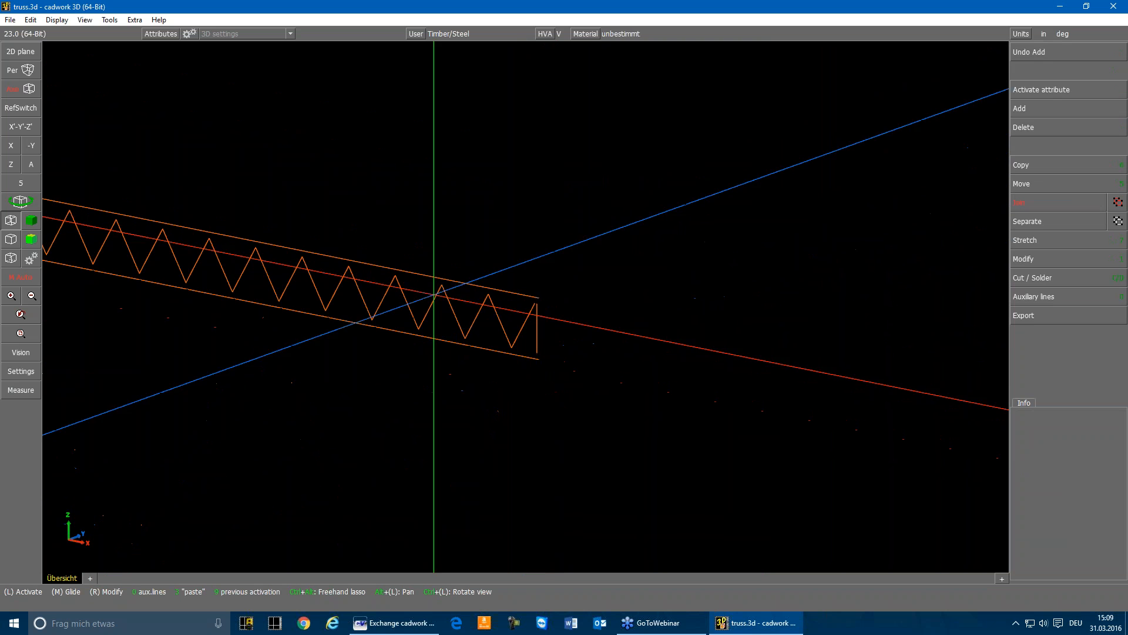
pyautogui.scroll(-3, 524, 297)
pyautogui.scroll(3, 587, 352)
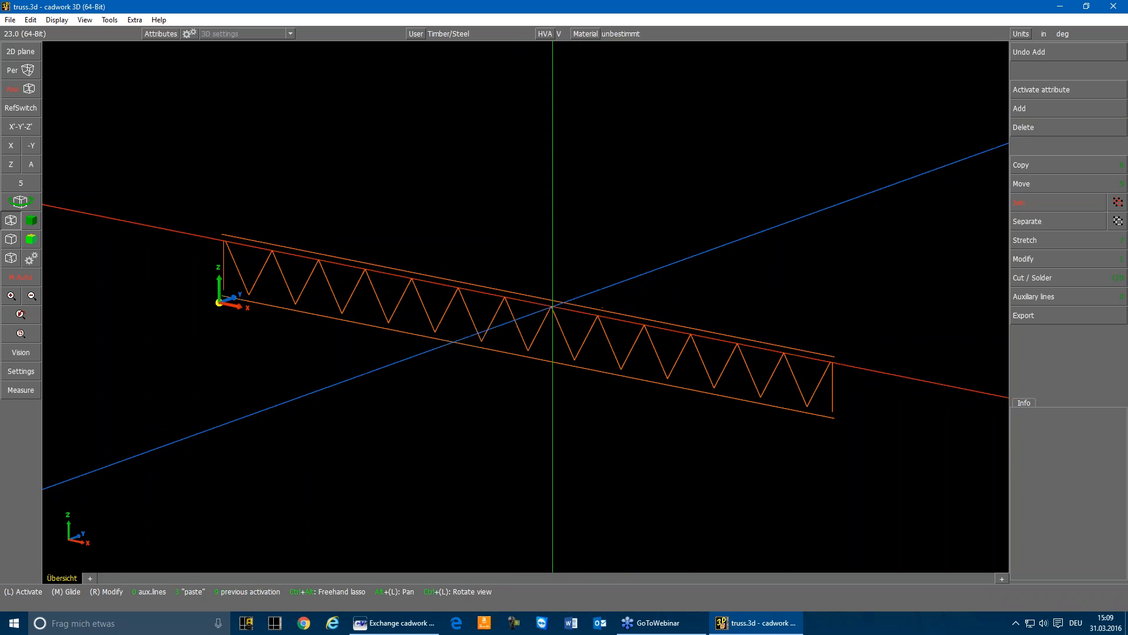
# Step: Move the top girder's axis down so its end meets the upper end of the last diagonal's axis
pyautogui.click(551, 306)
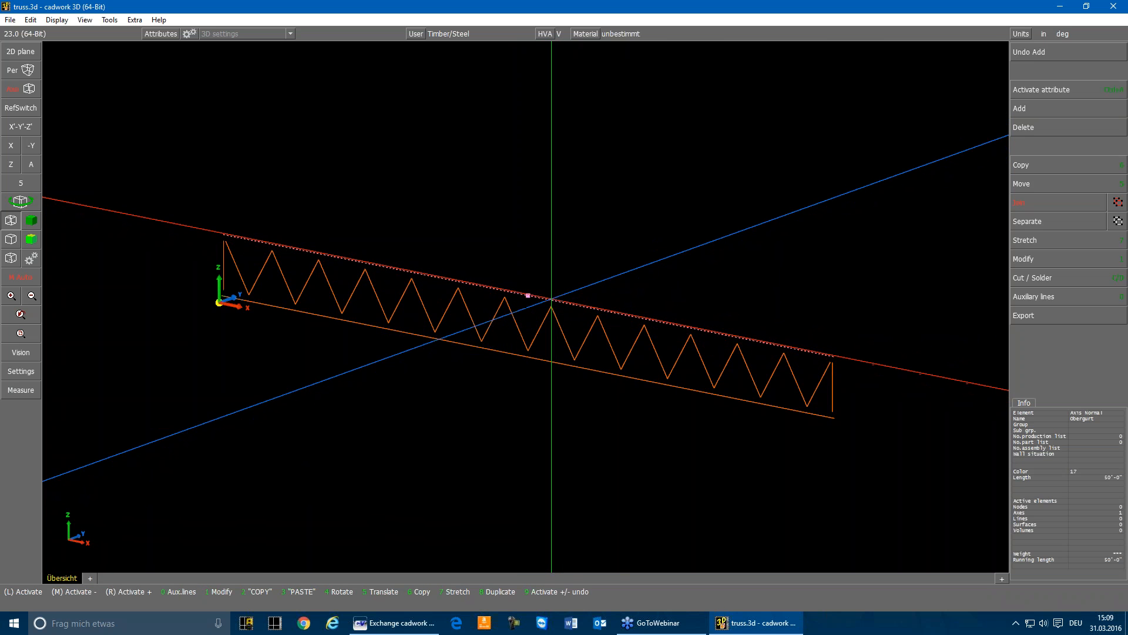
pyautogui.click(831, 352)
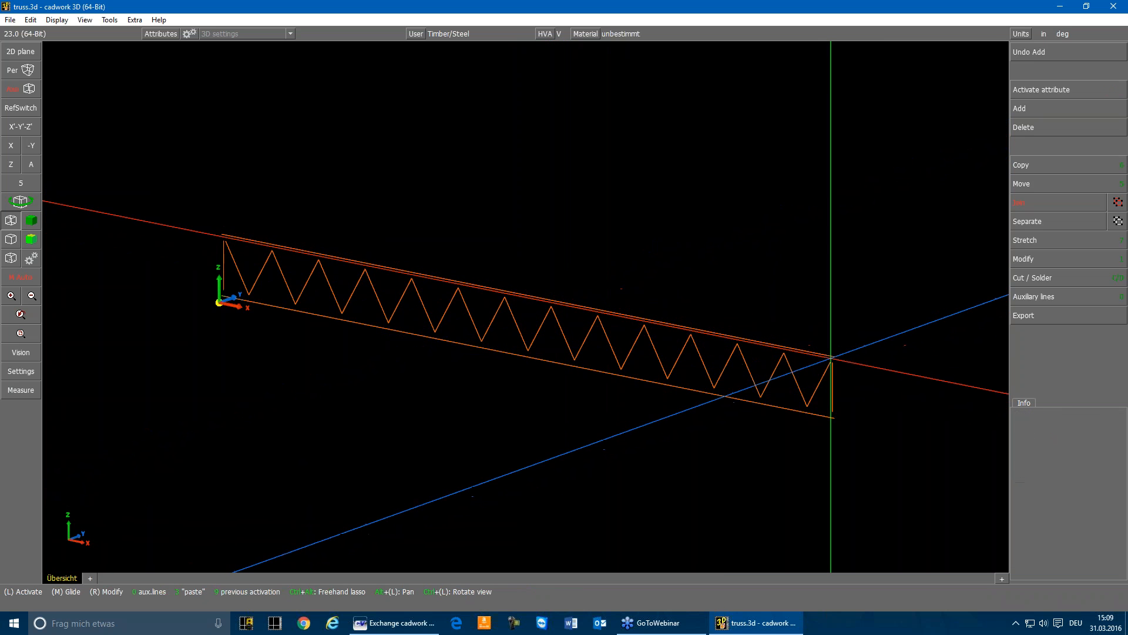
pyautogui.click(829, 354)
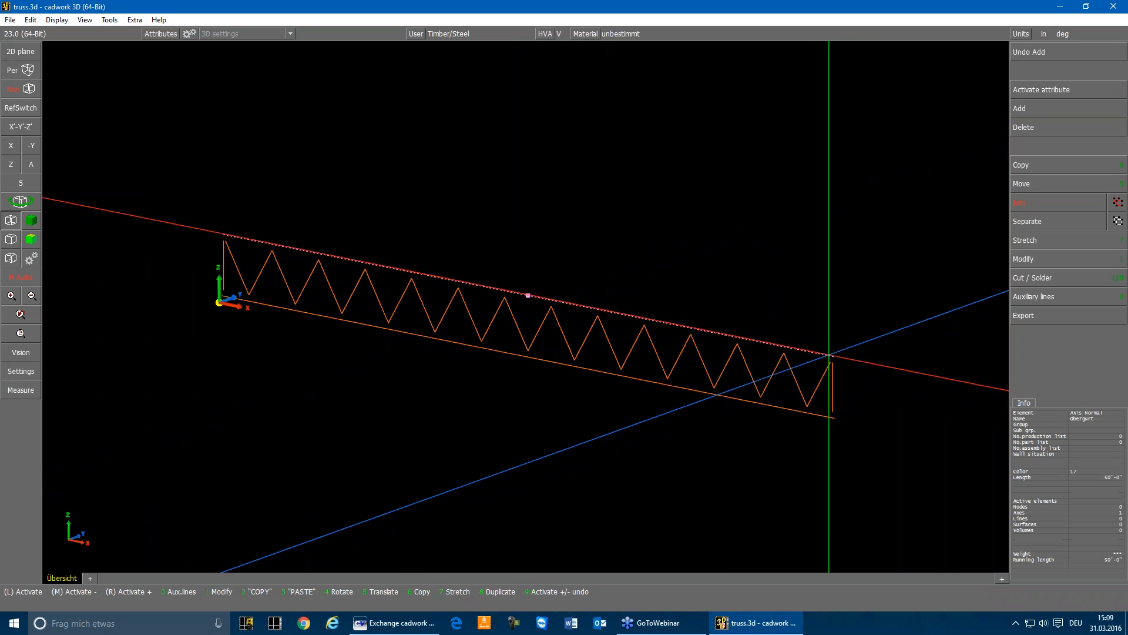
pyautogui.scroll(3, 829, 355)
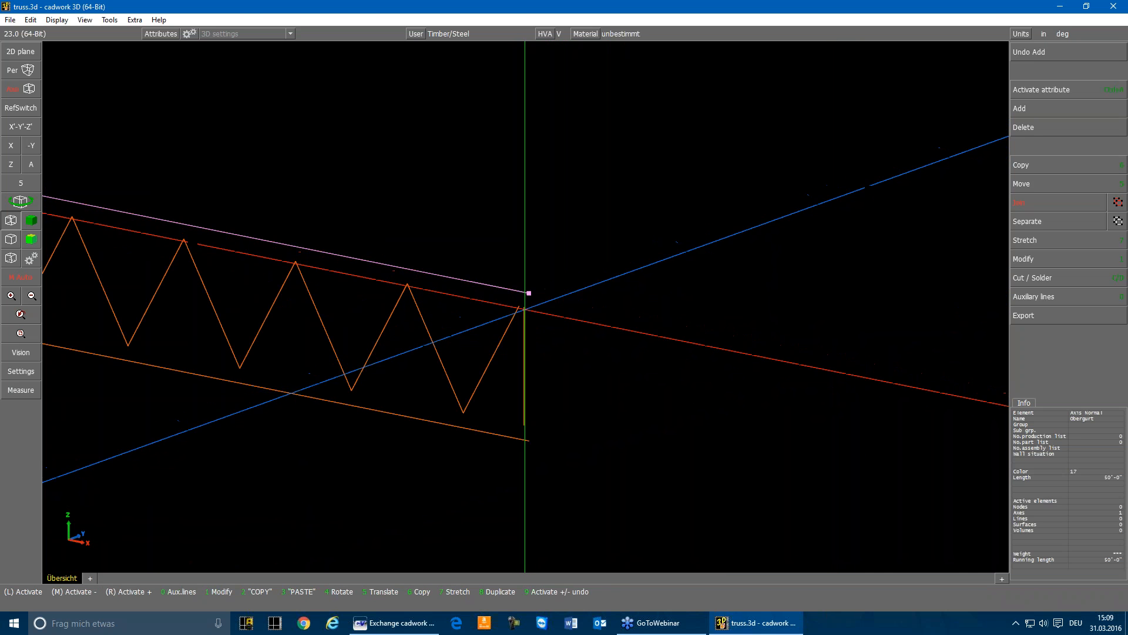
pyautogui.press('5')
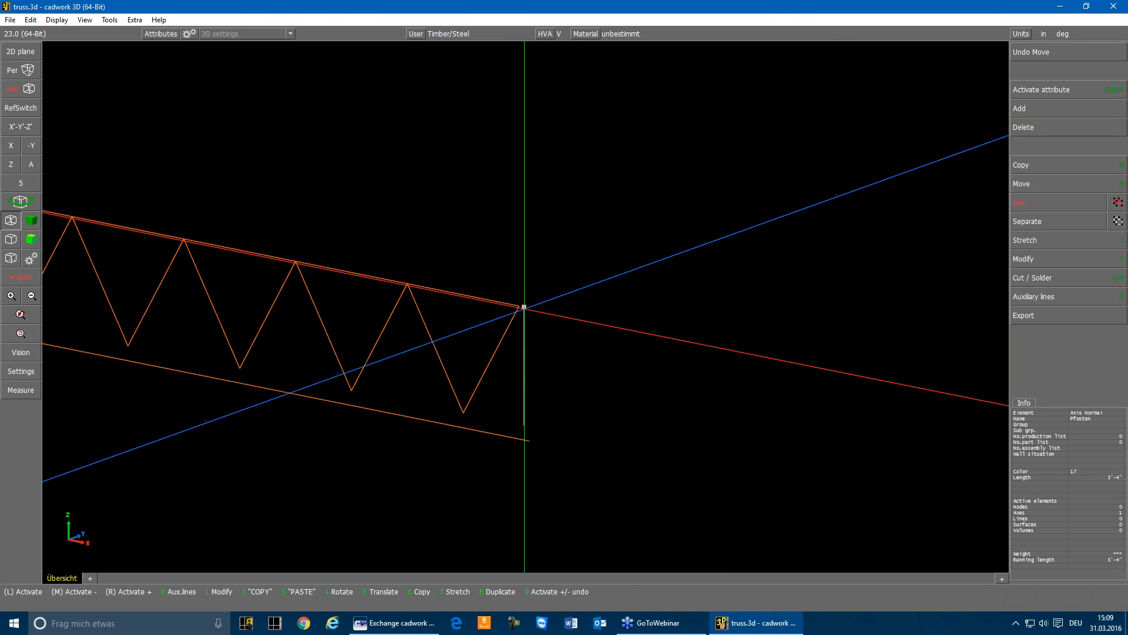
# Step: Move the adjacent end post's axis to the last diagonal's end and the bottom girder's axis up to the post's lower end
pyautogui.click(522, 441)
pyautogui.click(523, 442)
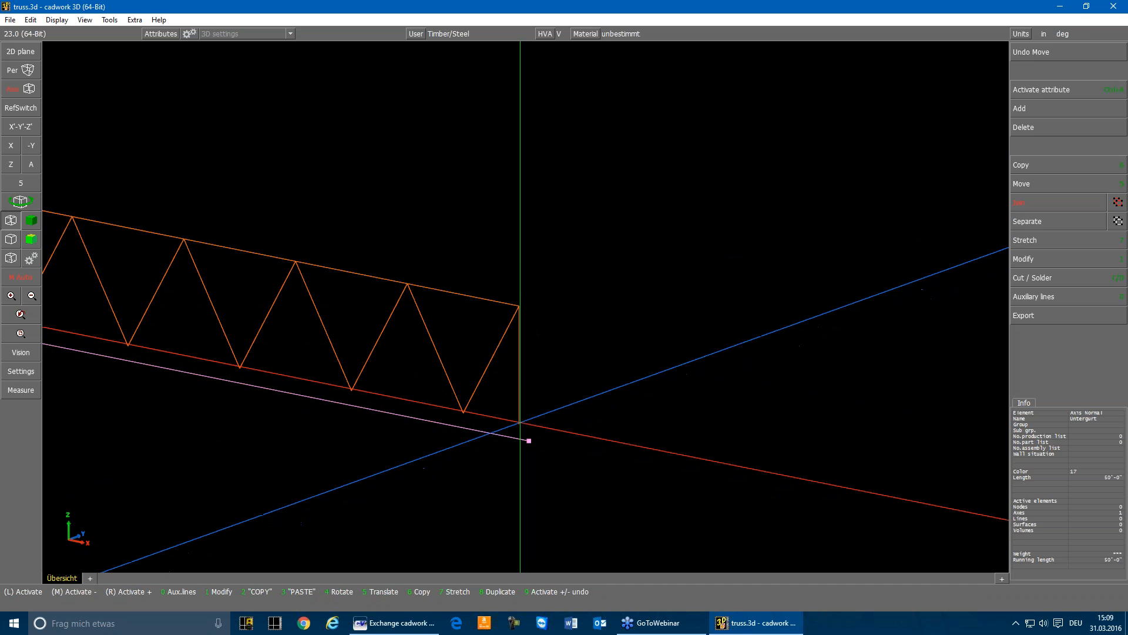
pyautogui.press('5')
pyautogui.click(519, 423)
# Step: At the opposite truss end, move the post's axis onto the upper end of the first diagonal's axis
pyautogui.scroll(-2, 526, 307)
pyautogui.scroll(-6, 526, 307)
pyautogui.scroll(8, 296, 256)
pyautogui.scroll(5, 529, 294)
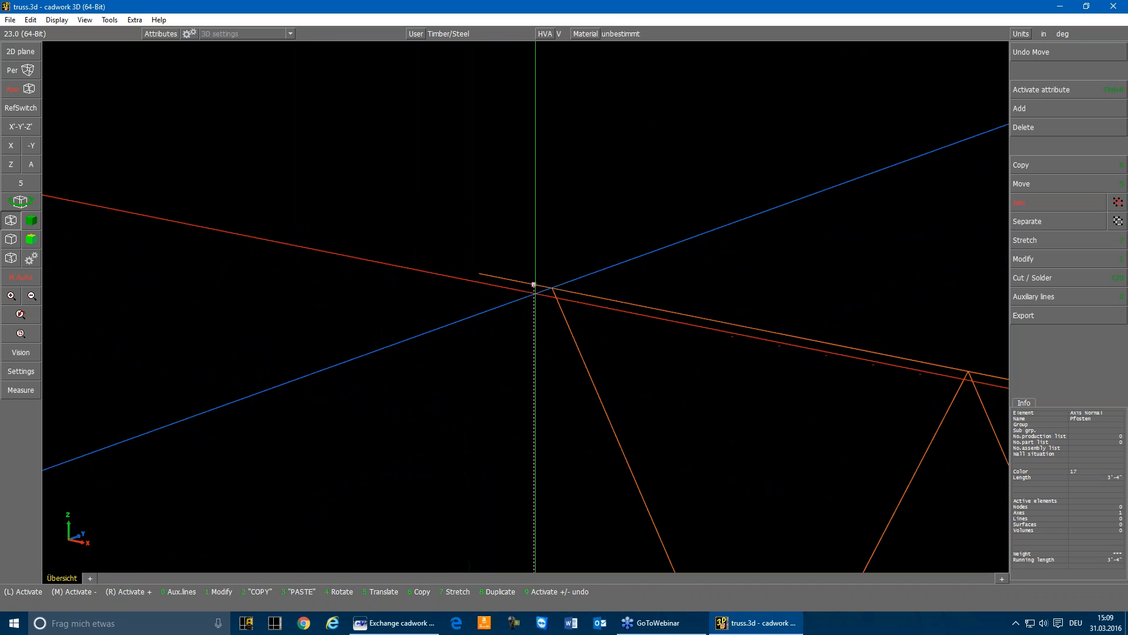
pyautogui.press('5')
pyautogui.click(551, 287)
# Step: Stretch the top and bottom girder axes near the origin so they end at the relocated post's axis
pyautogui.click(479, 274)
pyautogui.press('7')
pyautogui.click(552, 288)
pyautogui.scroll(-5, 522, 297)
pyautogui.click(509, 408)
pyautogui.press('7')
pyautogui.click(528, 413)
pyautogui.click(637, 273)
pyautogui.scroll(-8, 566, 340)
pyautogui.scroll(3, 597, 319)
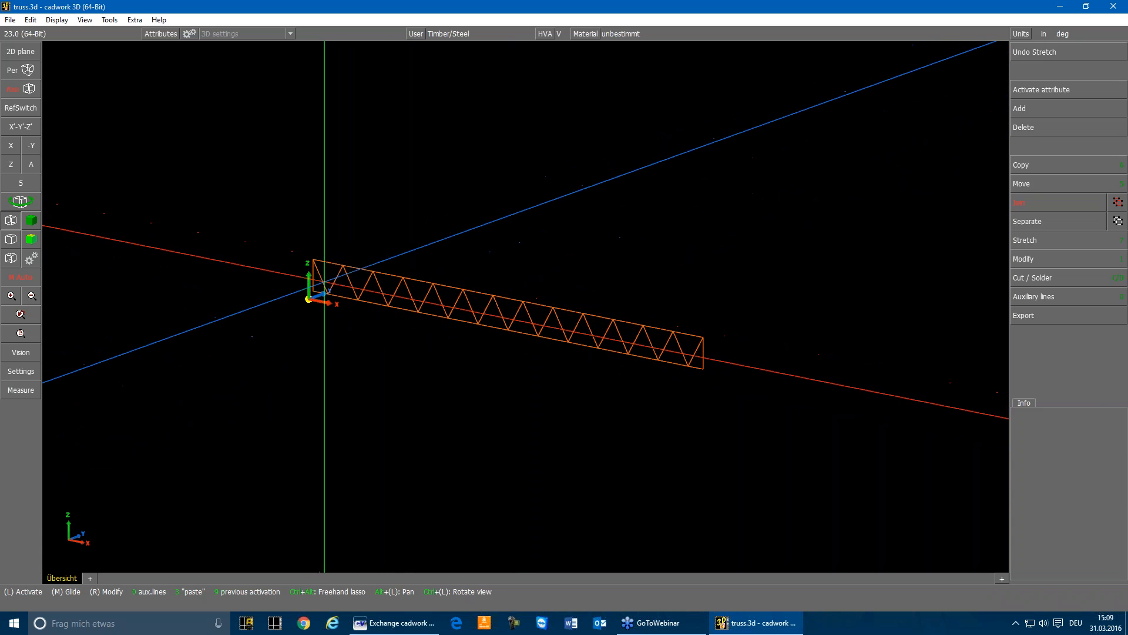
# Step: Select all truss axes and export only the active elements to truss.dxf with layers assigned by name
pyautogui.click(336, 278)
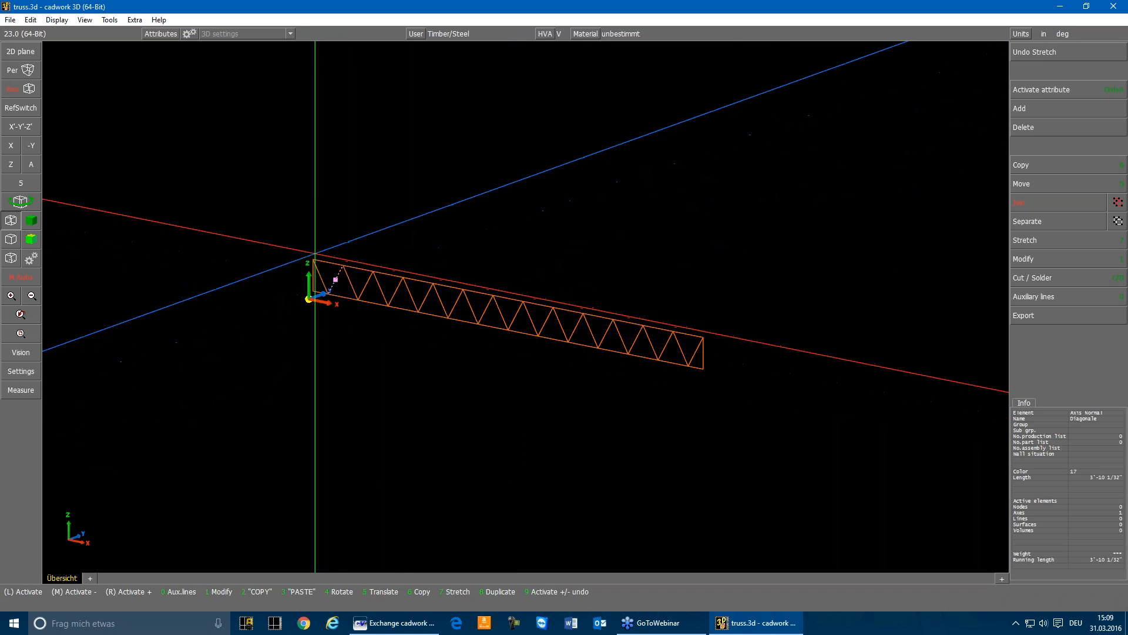
pyautogui.moveTo(245, 197)
pyautogui.mouseDown()
pyautogui.moveTo(597, 388)
pyautogui.moveTo(747, 389)
pyautogui.mouseUp()
pyautogui.click(1042, 314)
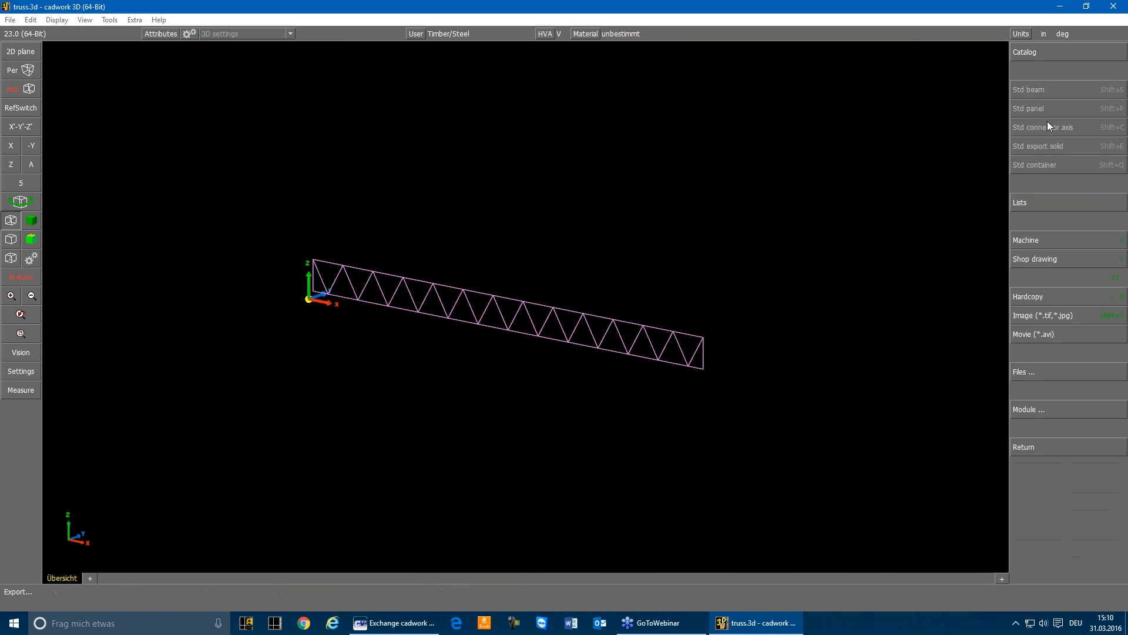
pyautogui.click(1038, 371)
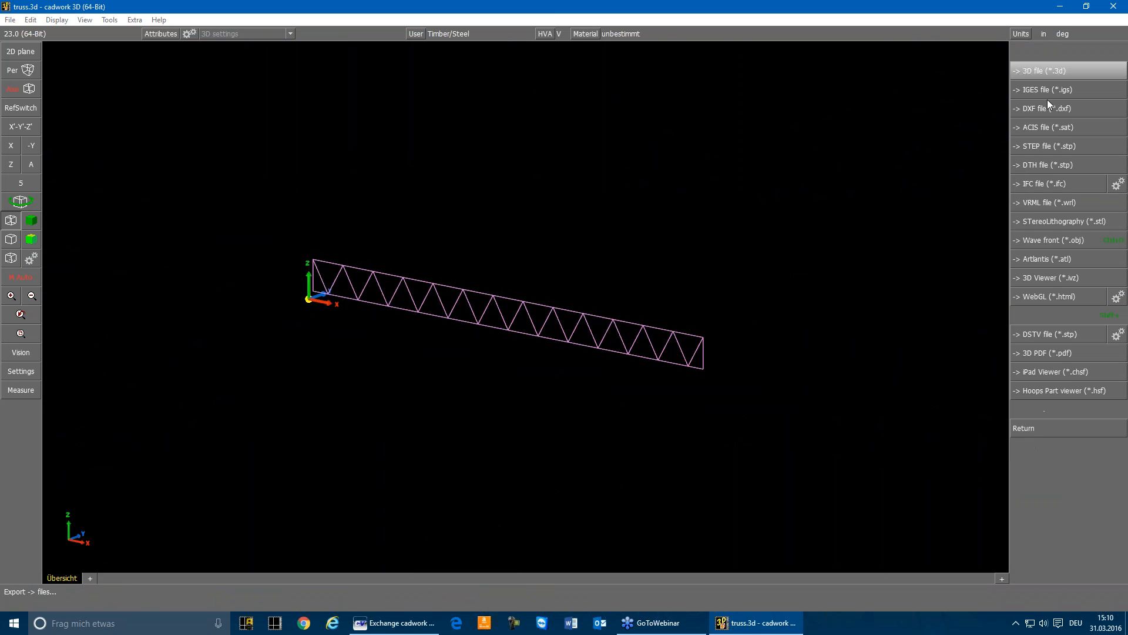
pyautogui.click(1052, 110)
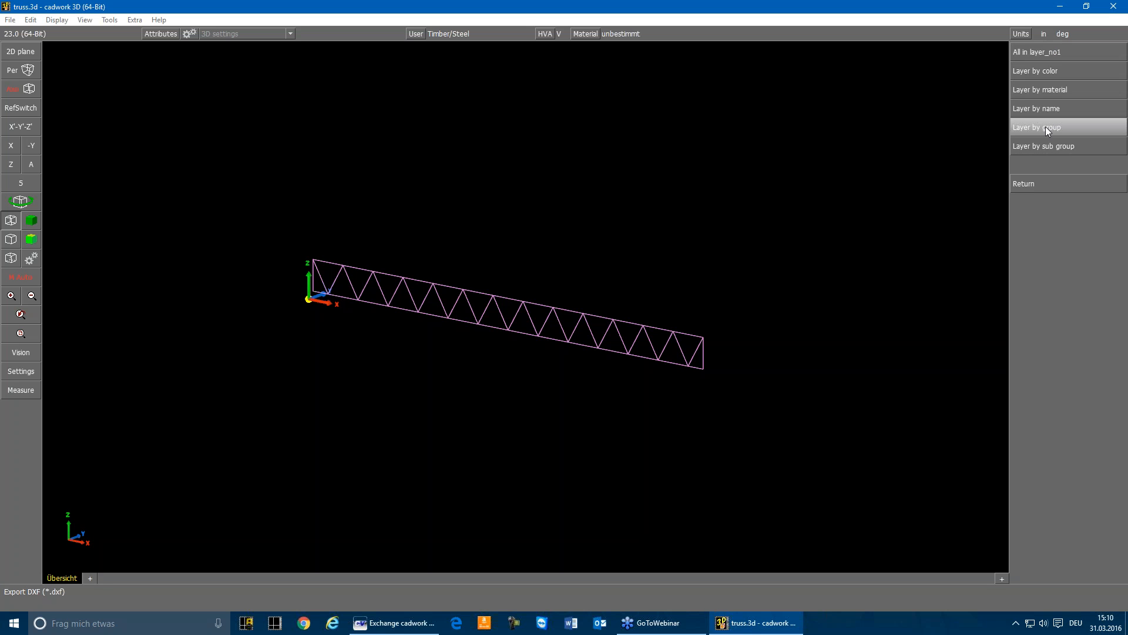
pyautogui.click(1048, 111)
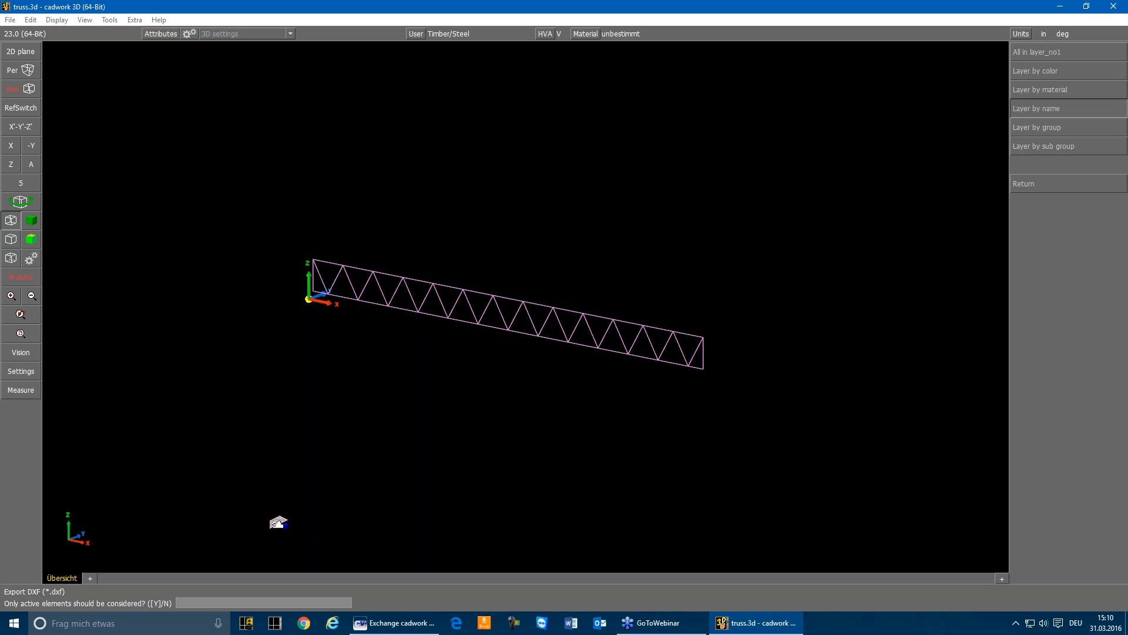
pyautogui.press('Return')
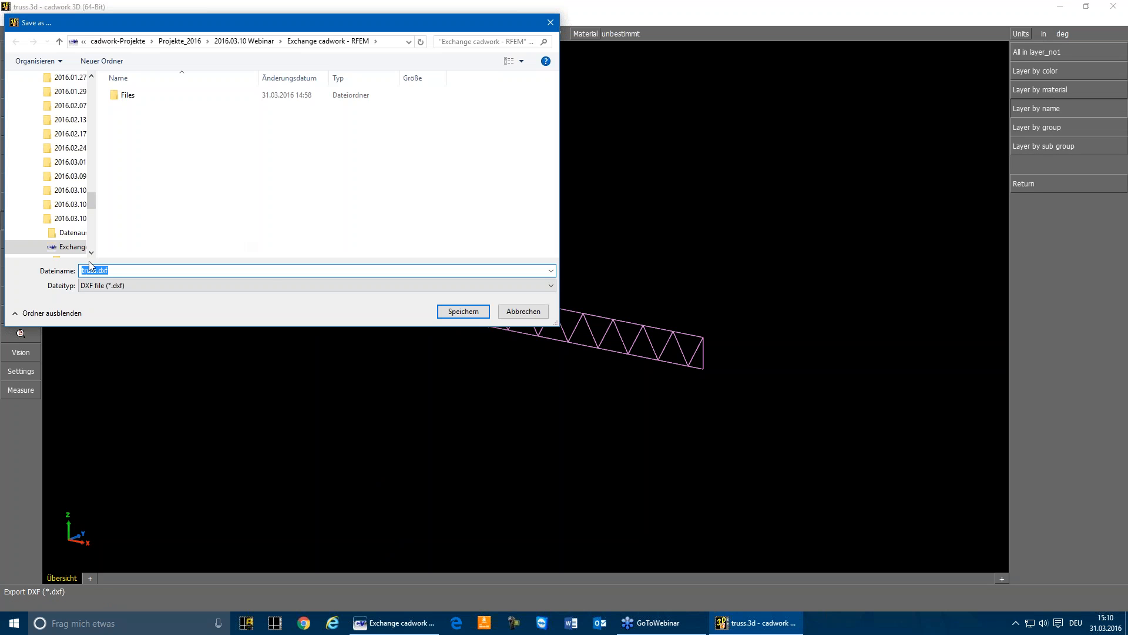
pyautogui.click(464, 312)
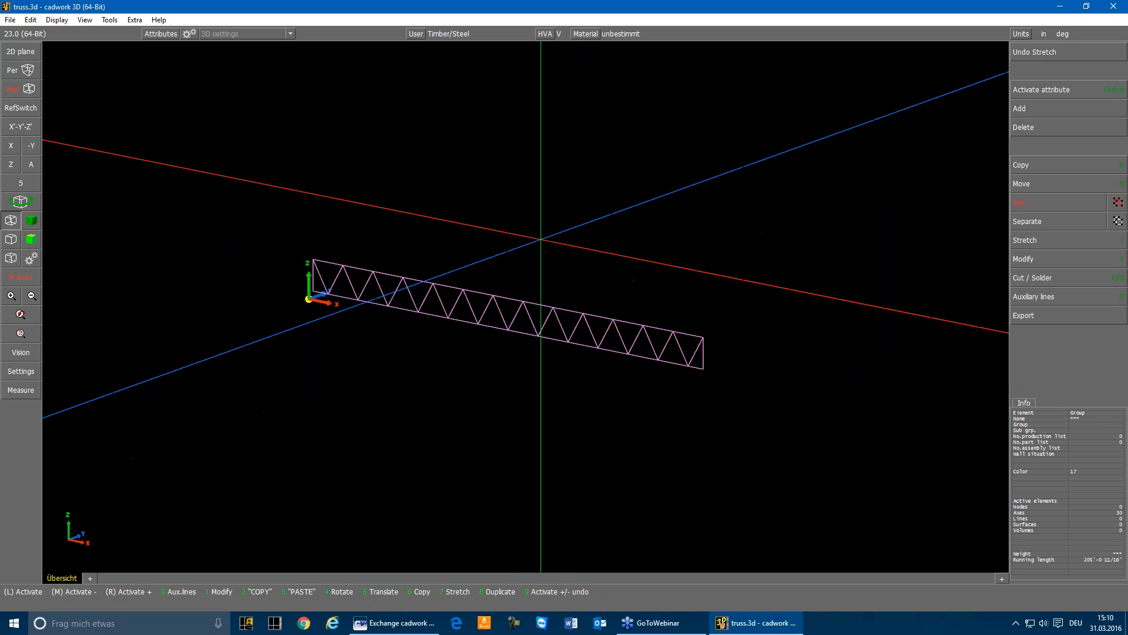
# Step: Delete the exported axes and display the truss's beam volumes
pyautogui.press('F4')
pyautogui.press('Delete')
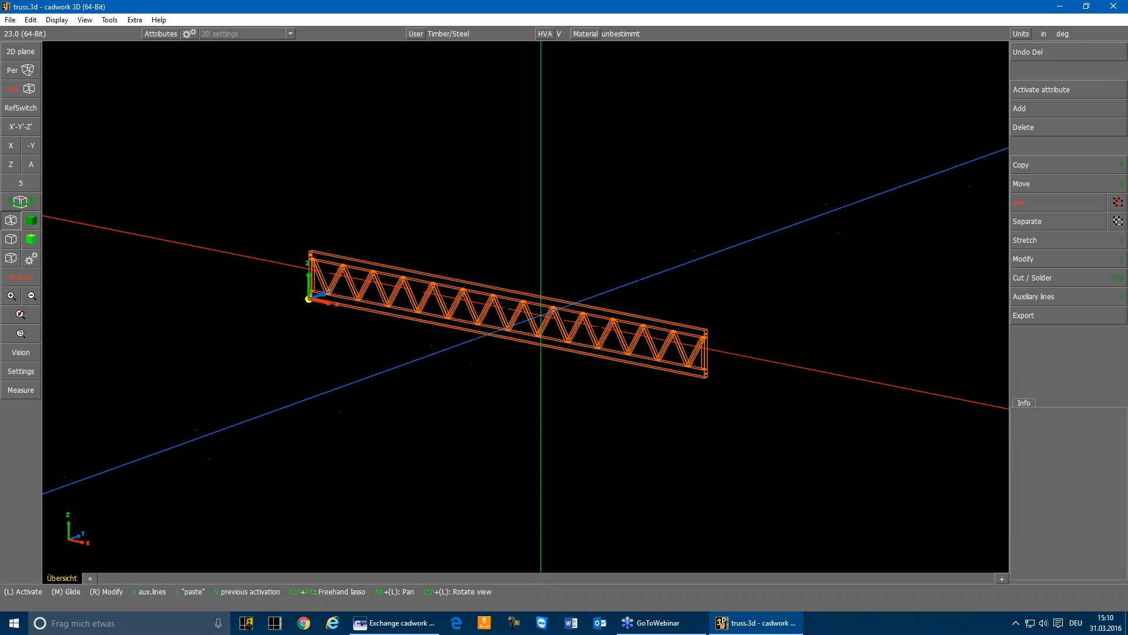
# Step: Examine how a diagonal and the top girder meet at an upper truss node
pyautogui.scroll(2, 532, 312)
pyautogui.scroll(2, 529, 306)
pyautogui.scroll(1, 517, 332)
pyautogui.scroll(2, 549, 332)
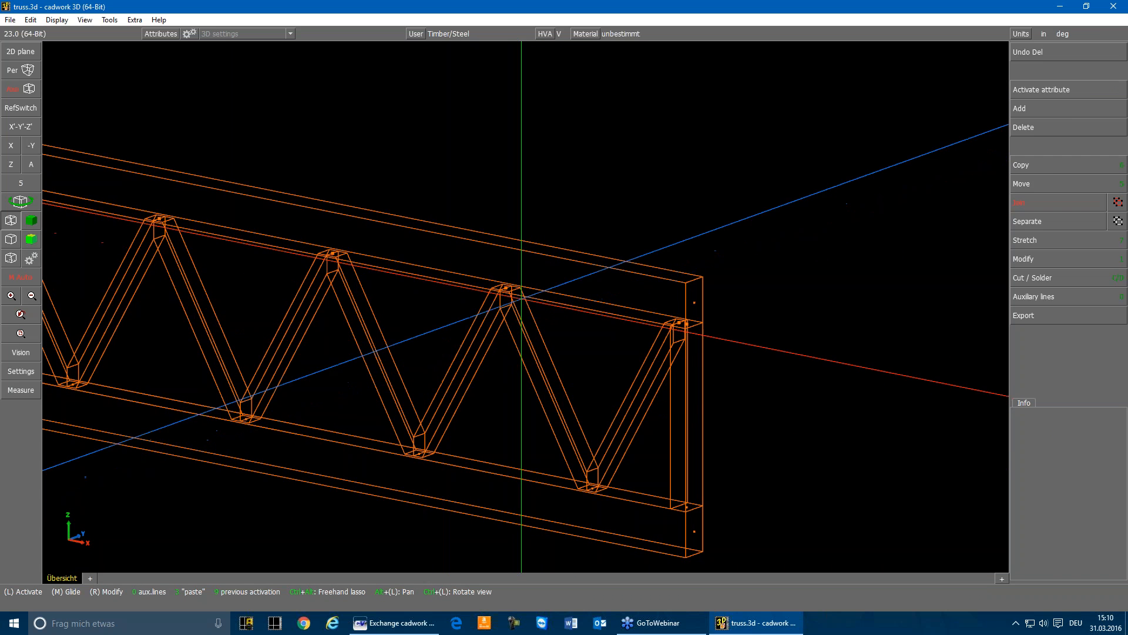
pyautogui.scroll(2, 503, 288)
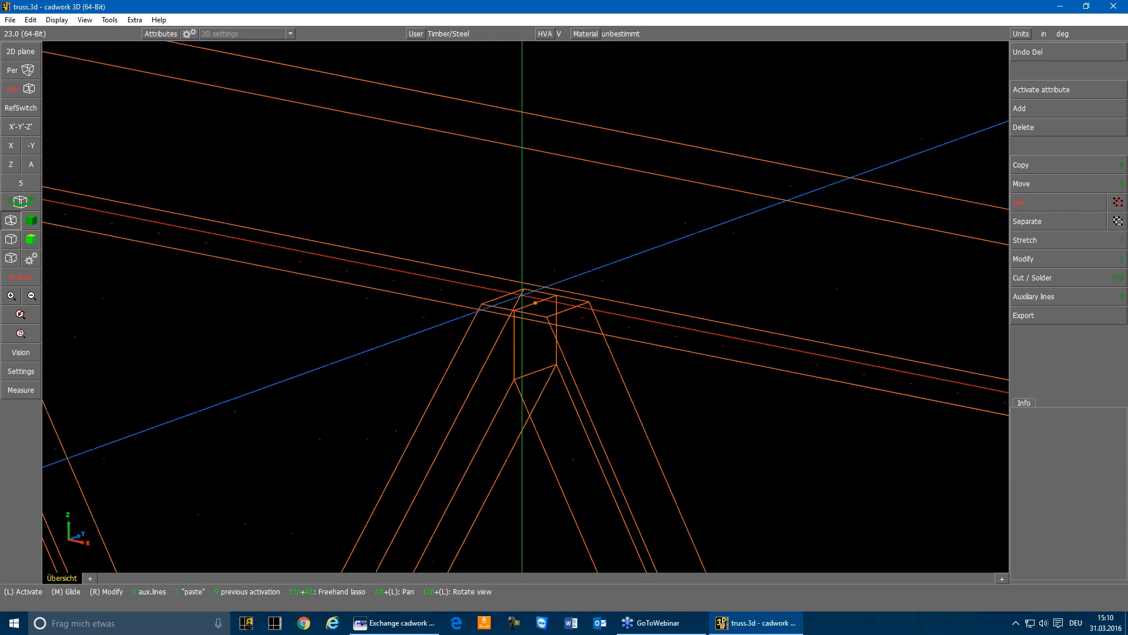
pyautogui.click(511, 312)
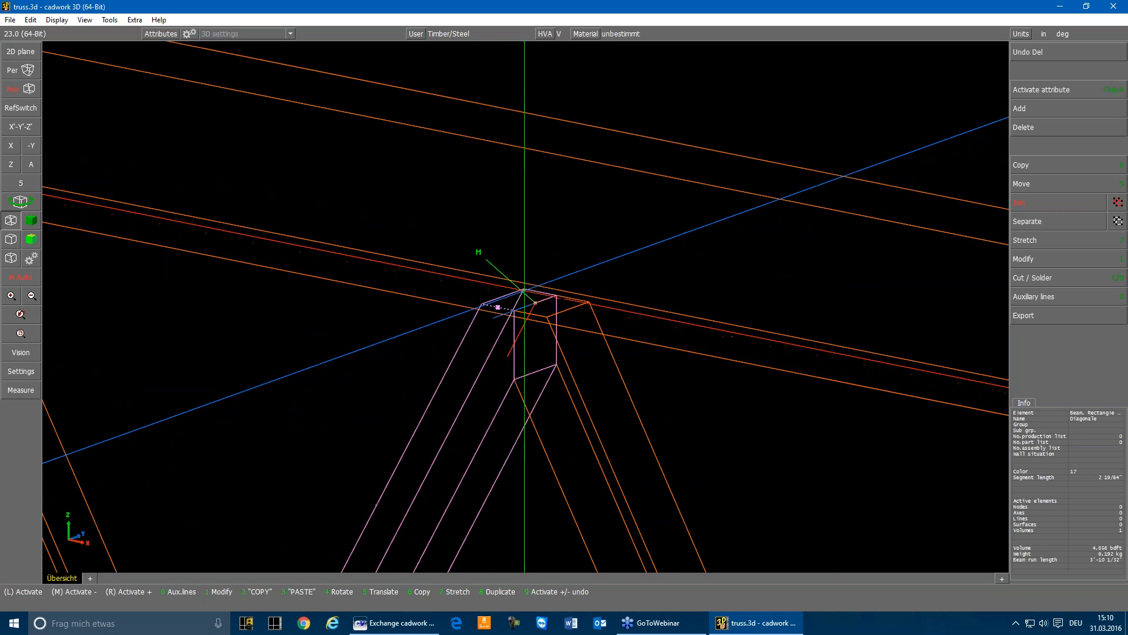
pyautogui.click(543, 176)
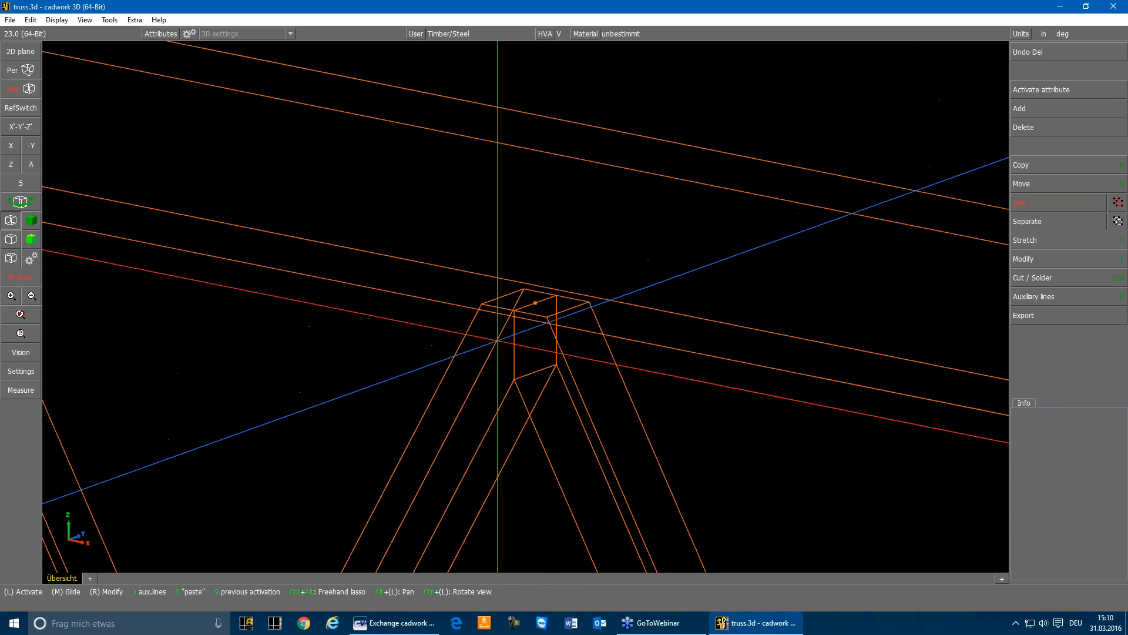
pyautogui.click(545, 153)
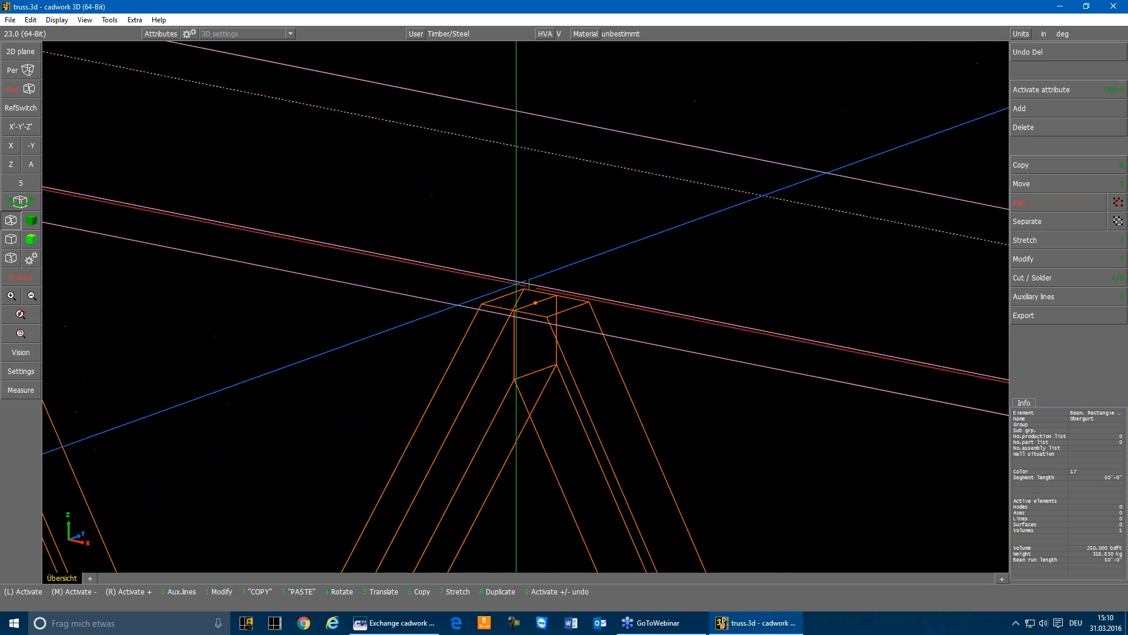
pyautogui.click(384, 340)
# Step: Select all truss beams and generate a structural system export from them
pyautogui.scroll(-5, 487, 305)
pyautogui.scroll(-2, 526, 306)
pyautogui.scroll(1, 561, 295)
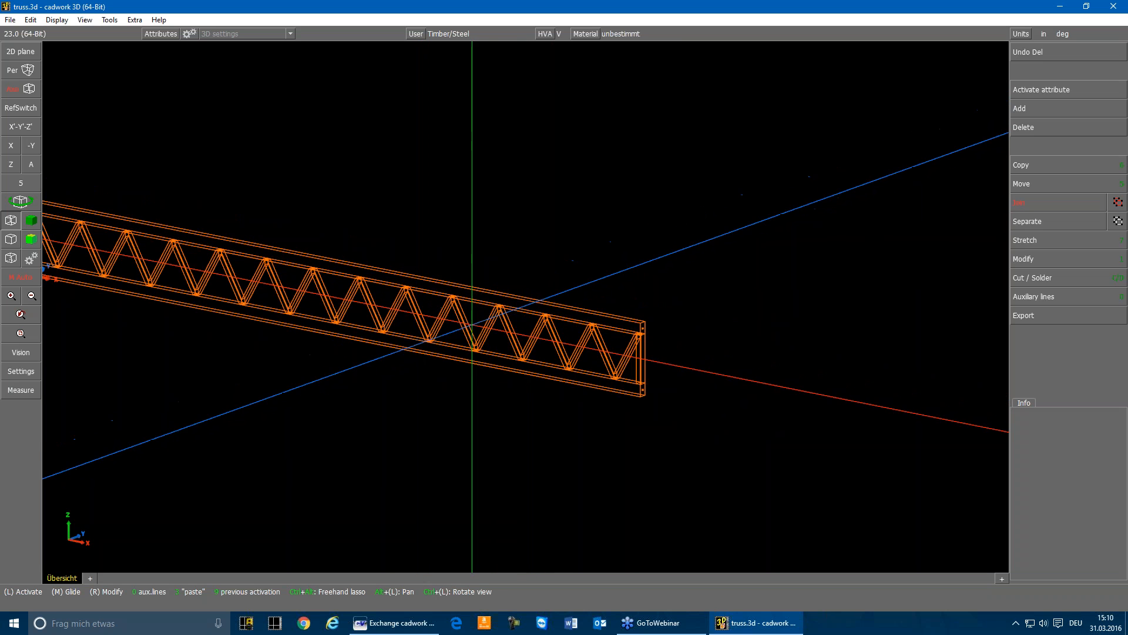
pyautogui.scroll(-3, 554, 306)
pyautogui.moveTo(251, 228)
pyautogui.mouseDown()
pyautogui.moveTo(620, 396)
pyautogui.moveTo(657, 373)
pyautogui.mouseUp()
pyautogui.scroll(5, 517, 311)
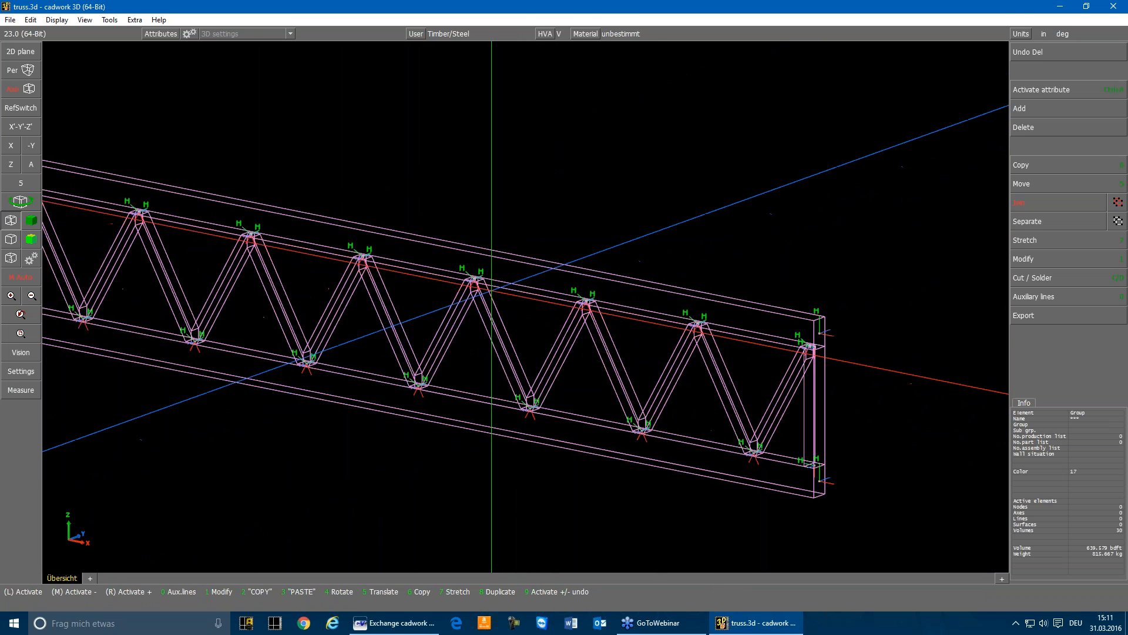
pyautogui.scroll(2, 491, 305)
pyautogui.click(1023, 315)
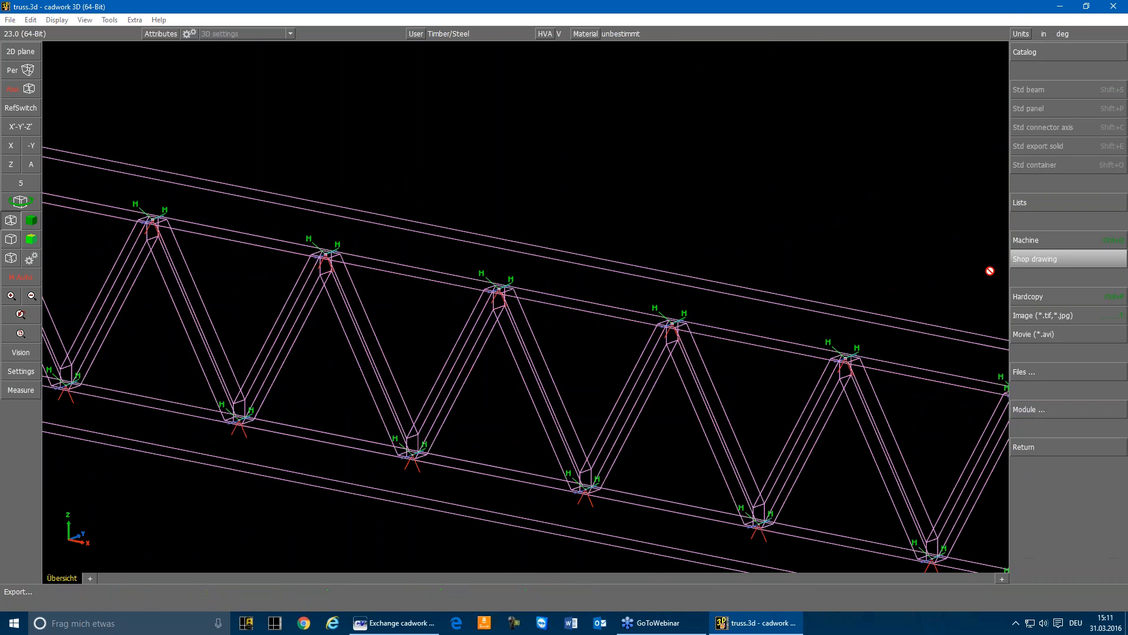
pyautogui.click(1042, 415)
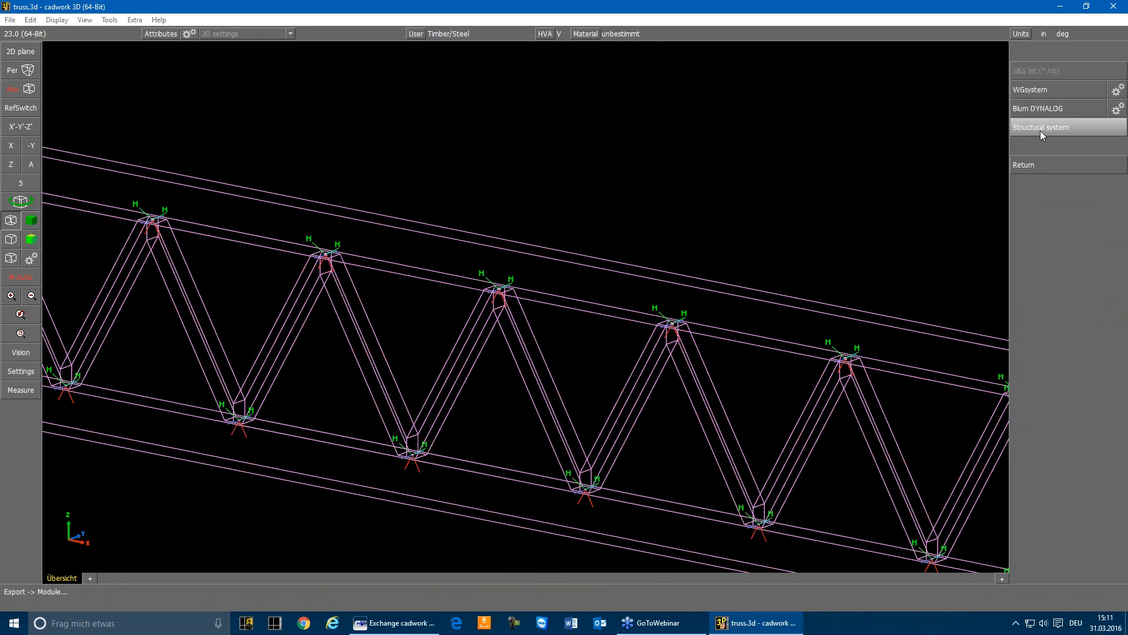
pyautogui.click(1040, 130)
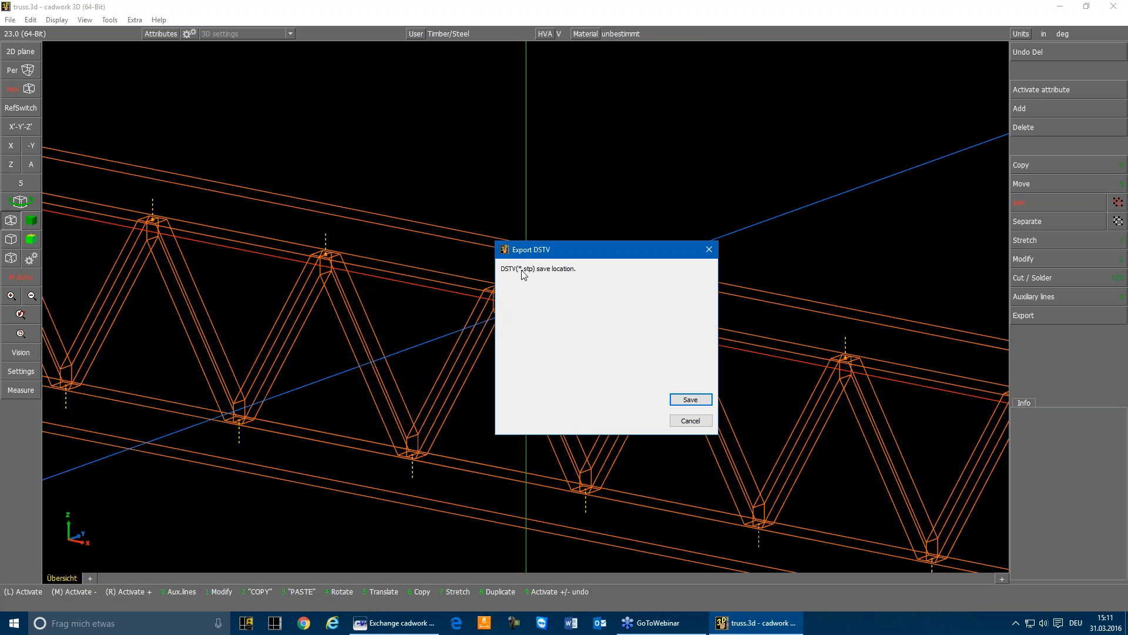
# Step: Save the DSTV export as truss.stp in the Exchange cadwork - RFEM folder
pyautogui.click(692, 400)
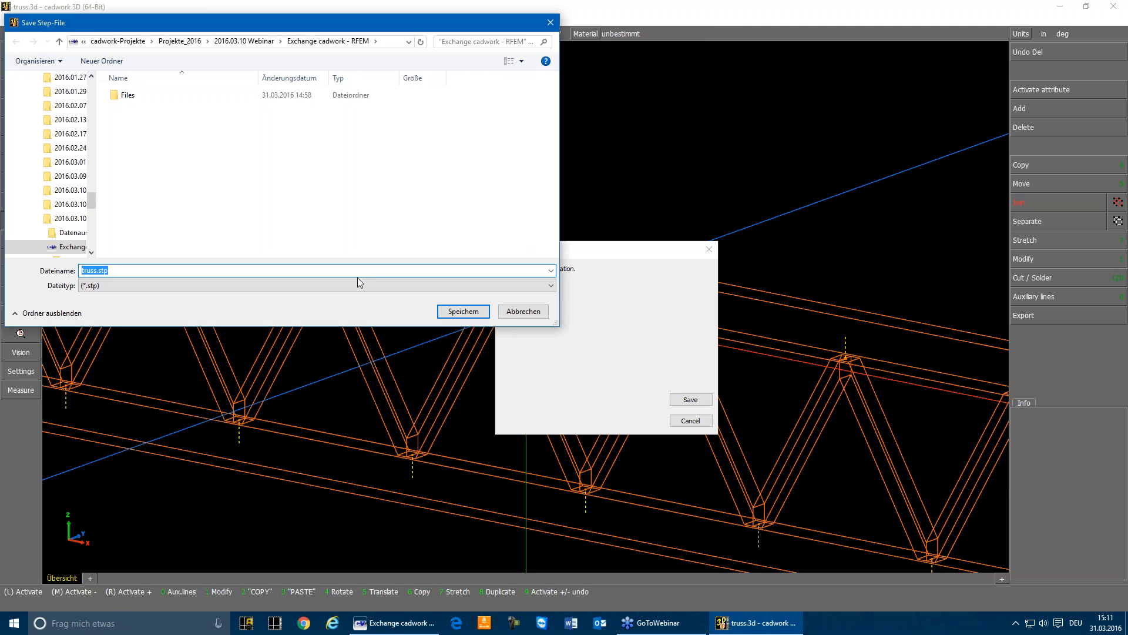
pyautogui.press('Return')
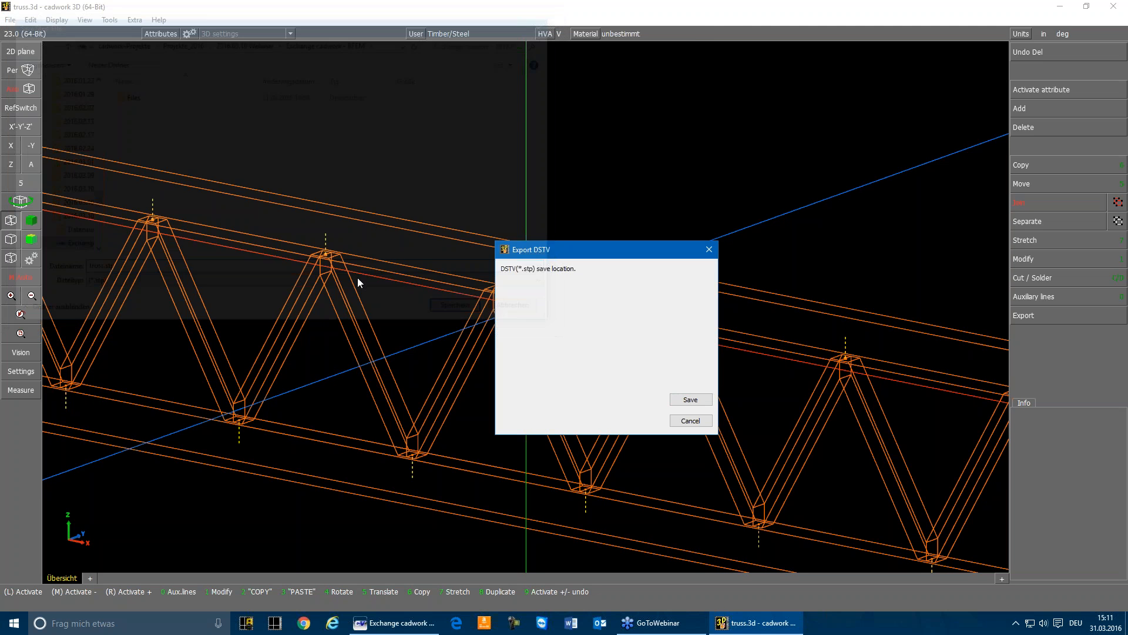
pyautogui.click(569, 191)
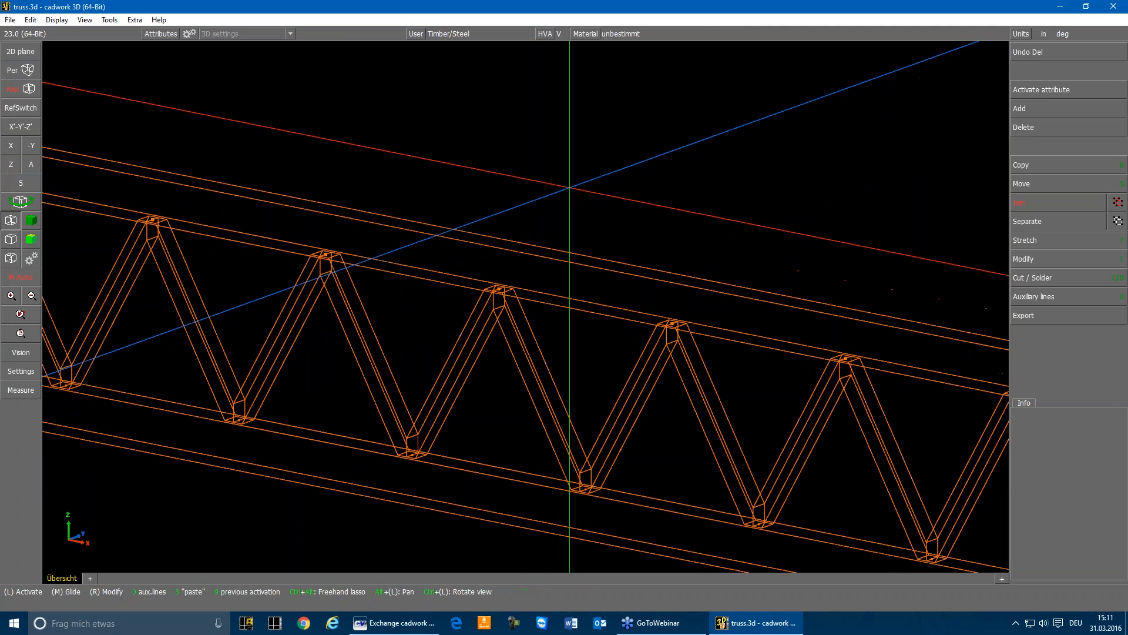
pyautogui.scroll(-6, 550, 198)
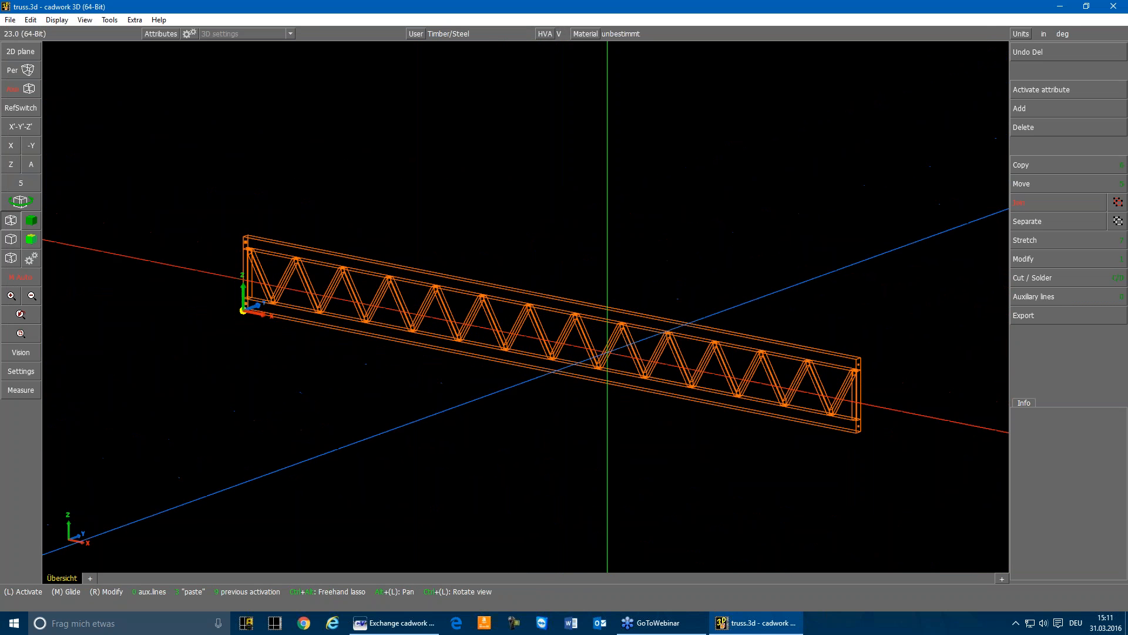
pyautogui.click(594, 346)
pyautogui.click(655, 256)
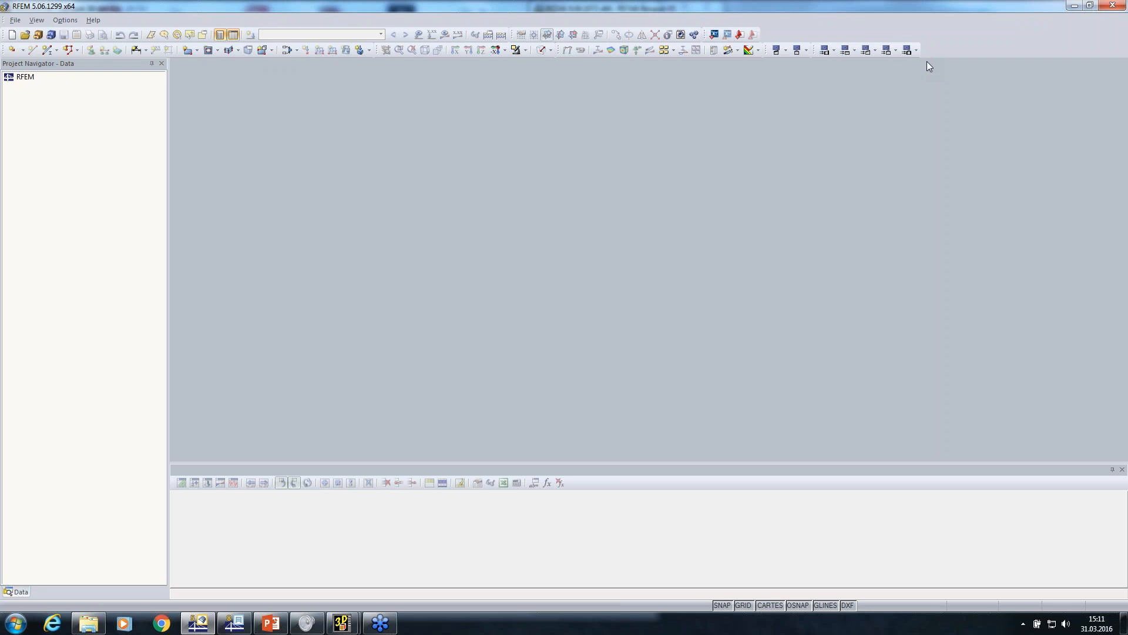
# Step: Import truss.dxf into RFEM from the 31032016 folder in DXF format, with mm as the template length unit
pyautogui.click(16, 21)
pyautogui.click(38, 100)
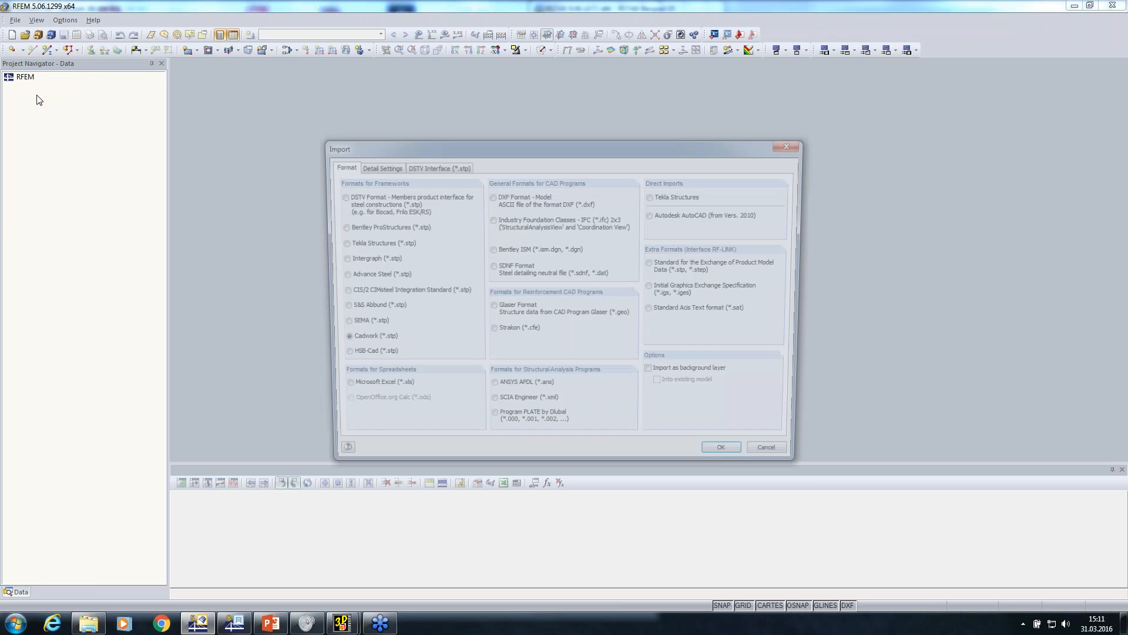
pyautogui.click(436, 167)
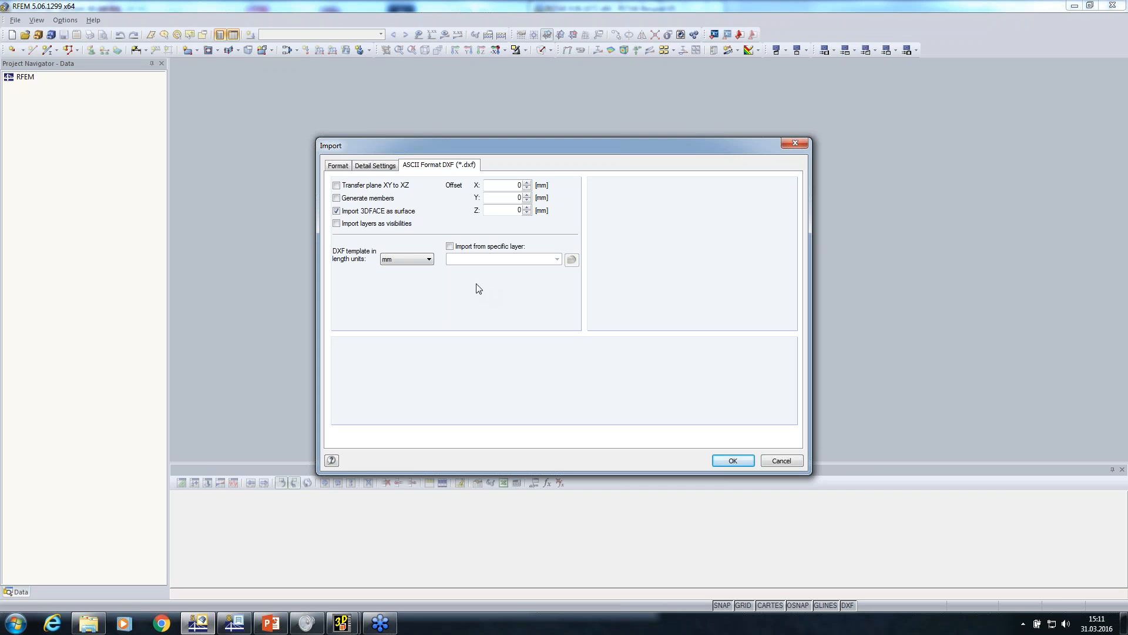
pyautogui.click(730, 461)
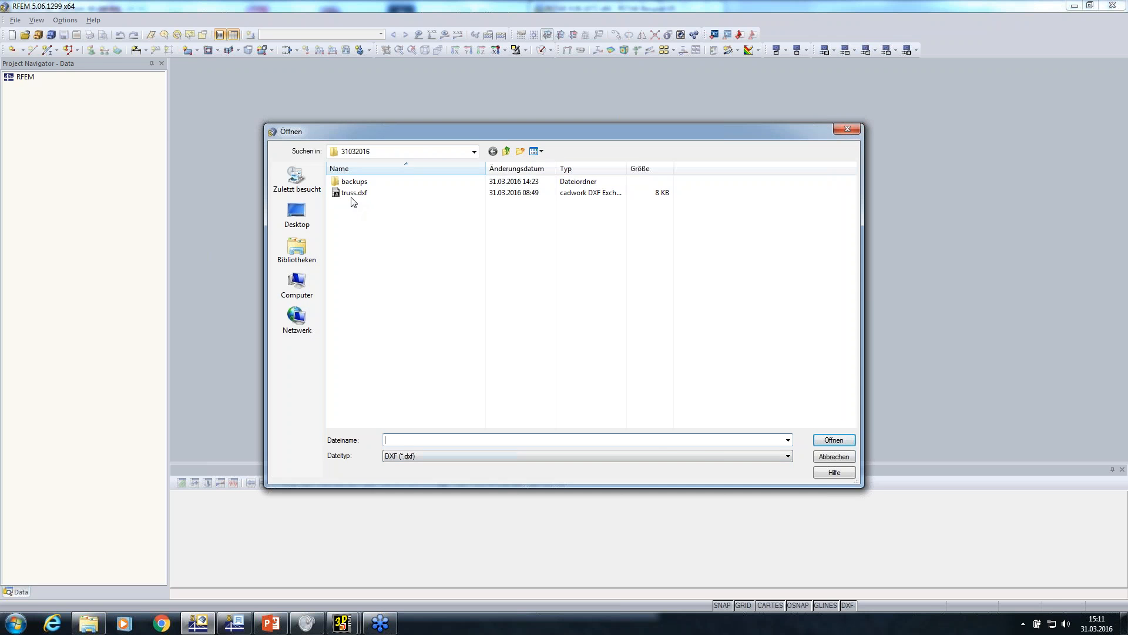
pyautogui.click(353, 194)
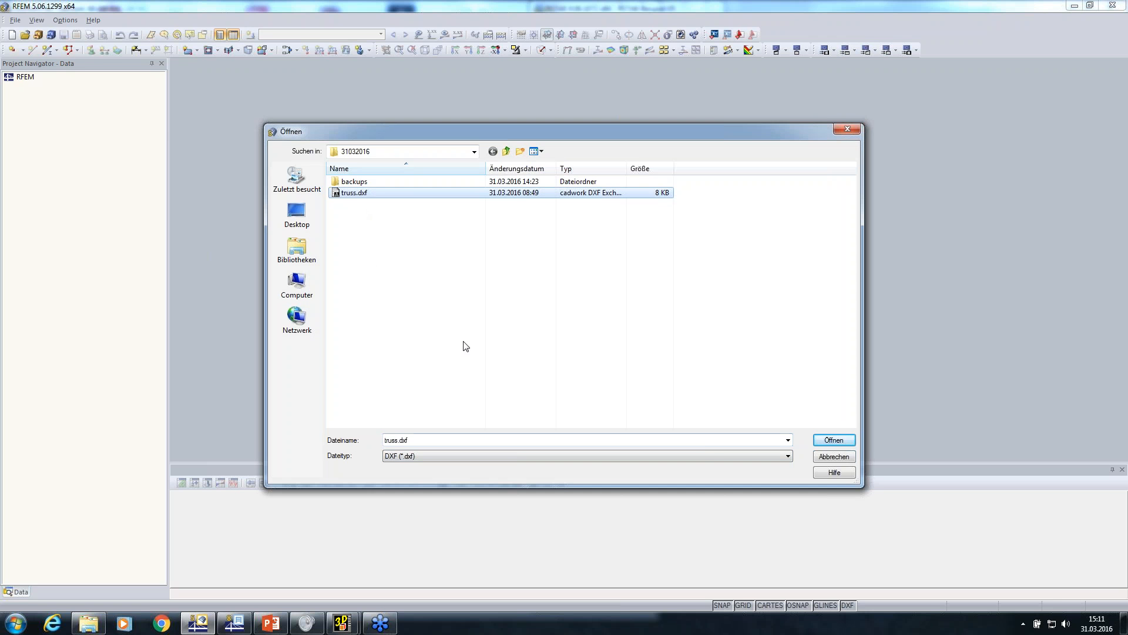
pyautogui.click(834, 439)
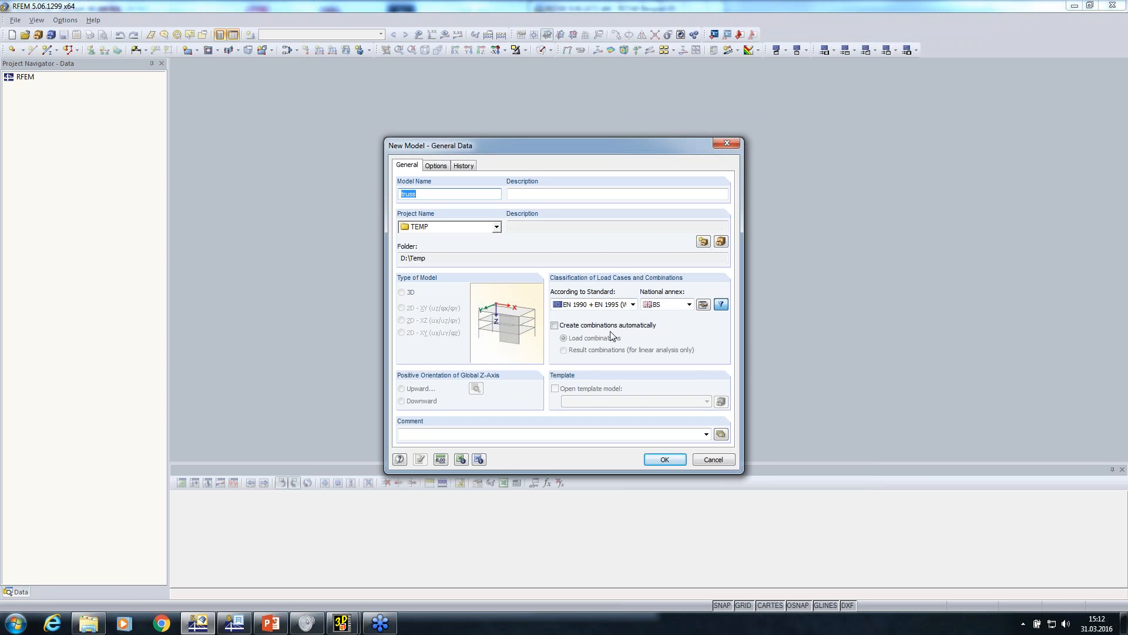
# Step: Create the imported truss model with EN 1990 + EN 1995 (Wood), BS annex and automatic load combinations, and maximize its window
pyautogui.click(608, 306)
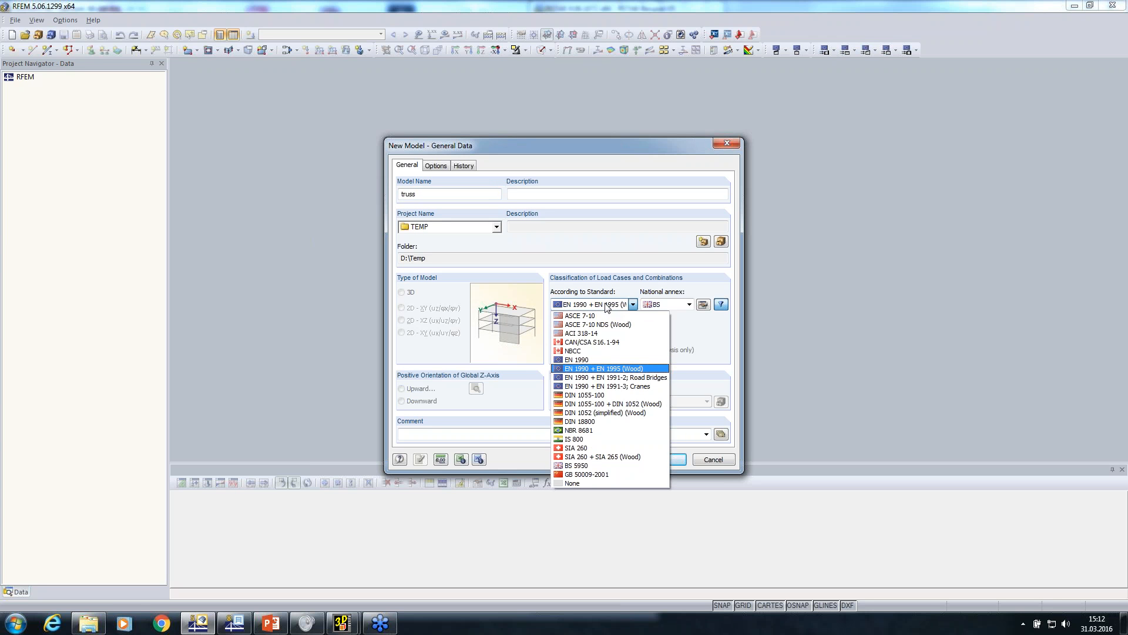
pyautogui.click(608, 306)
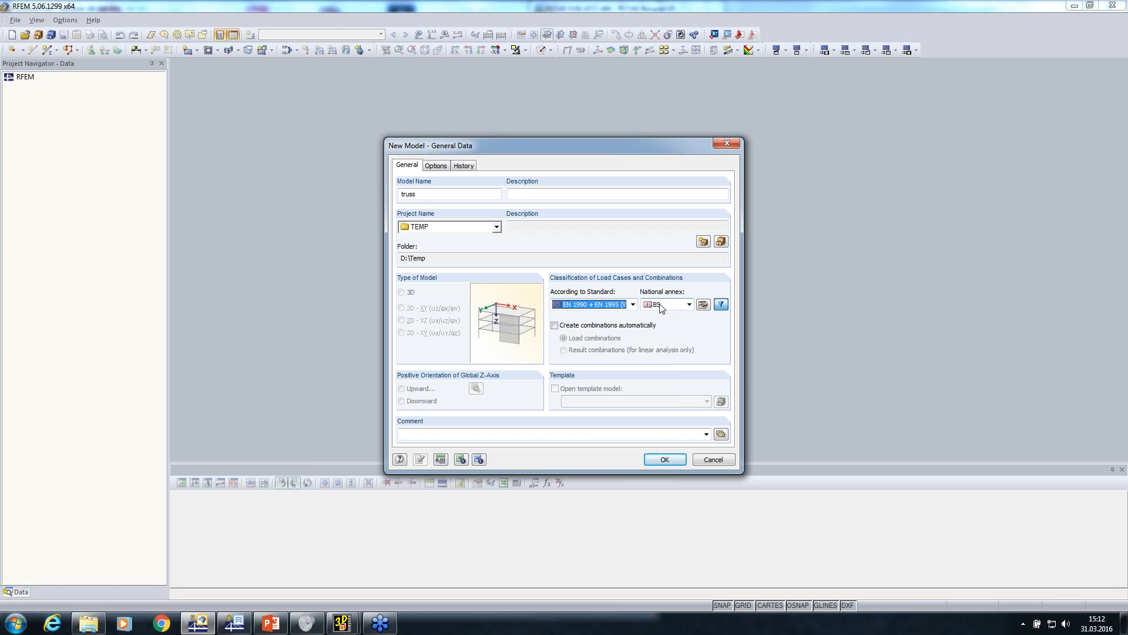
pyautogui.click(555, 325)
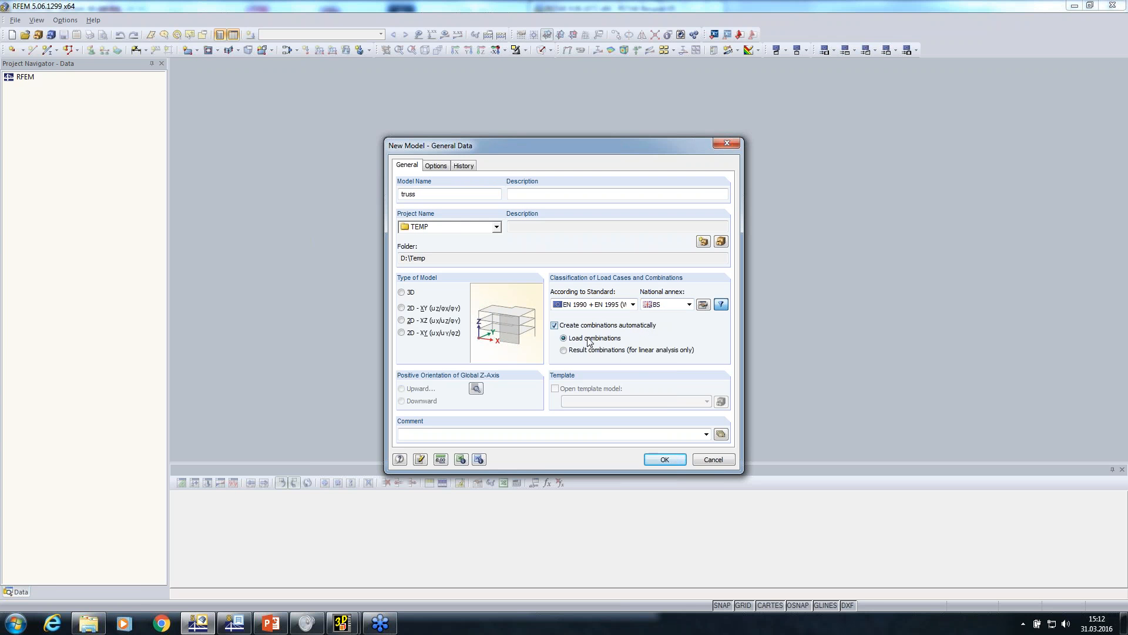
pyautogui.click(662, 459)
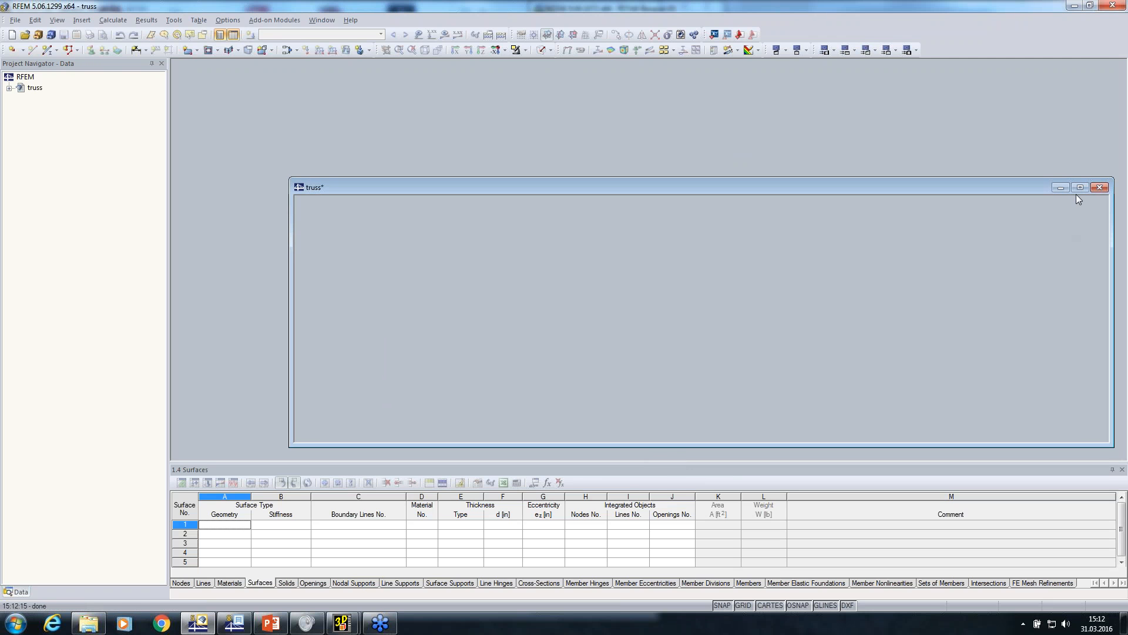
pyautogui.click(1079, 187)
# Step: Change the truss model's type to 2D - XZ in its general data
pyautogui.moveTo(526, 305); pyautogui.dragTo(902, 371, button='middle')
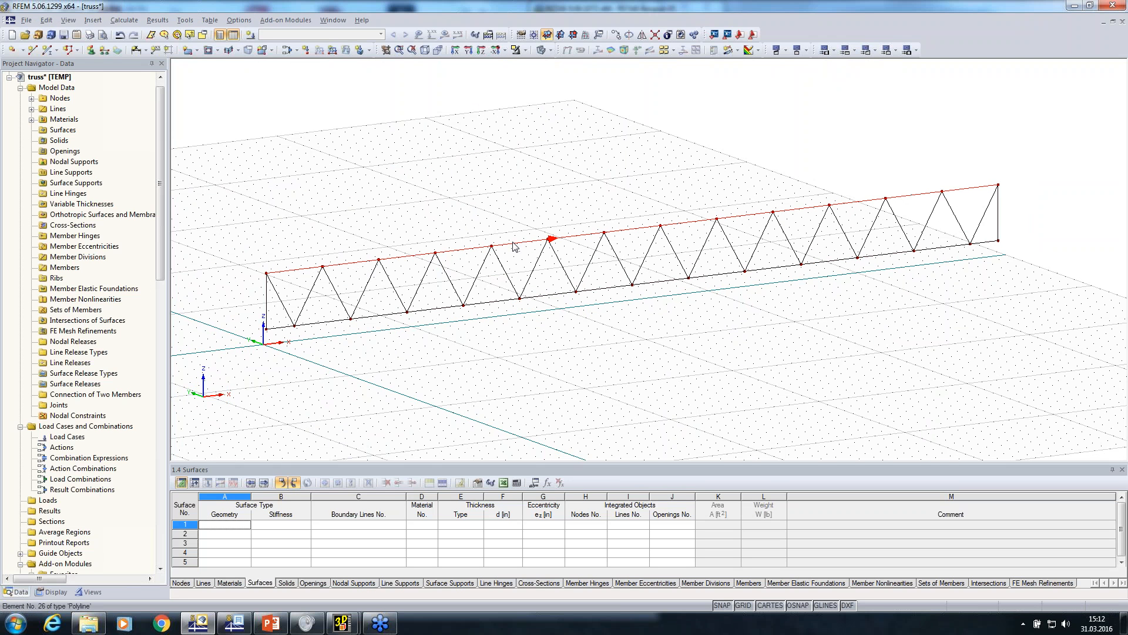
pyautogui.keyDown('ctrl'); pyautogui.moveTo(624, 346); pyautogui.dragTo(262, 212, button='middle'); pyautogui.keyUp('ctrl')
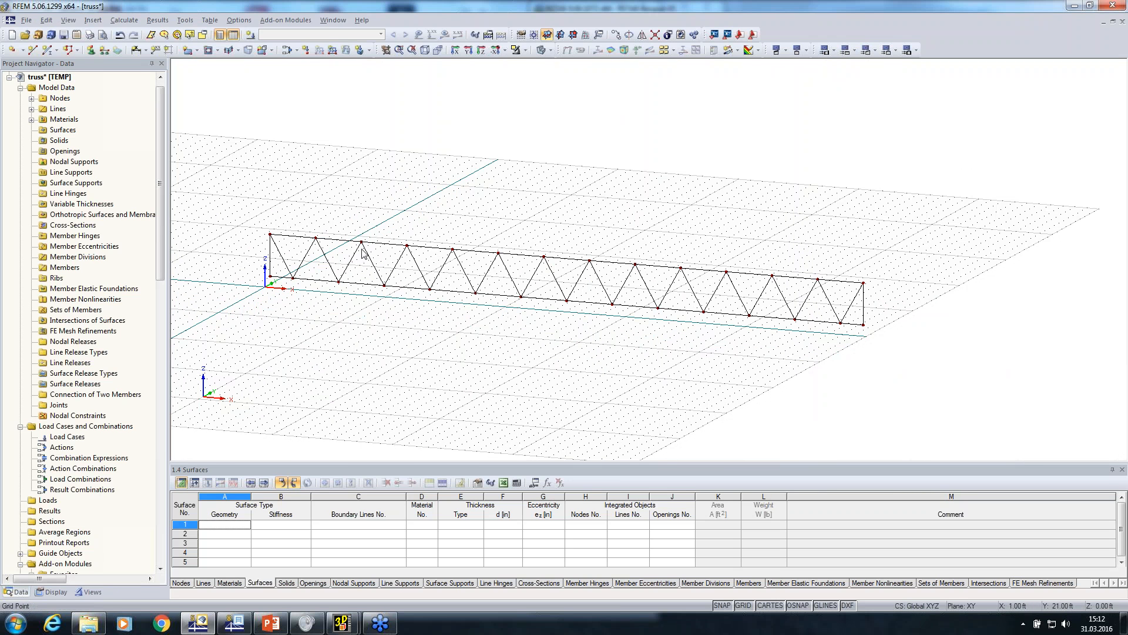
pyautogui.rightClick(62, 90)
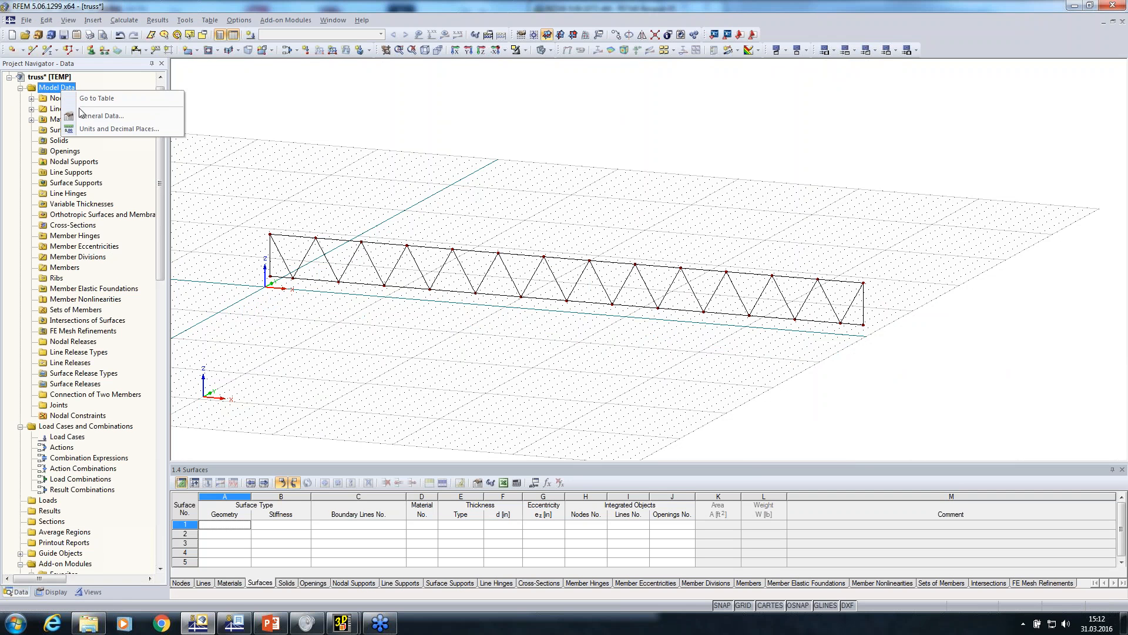
pyautogui.click(83, 116)
pyautogui.click(402, 320)
pyautogui.click(665, 460)
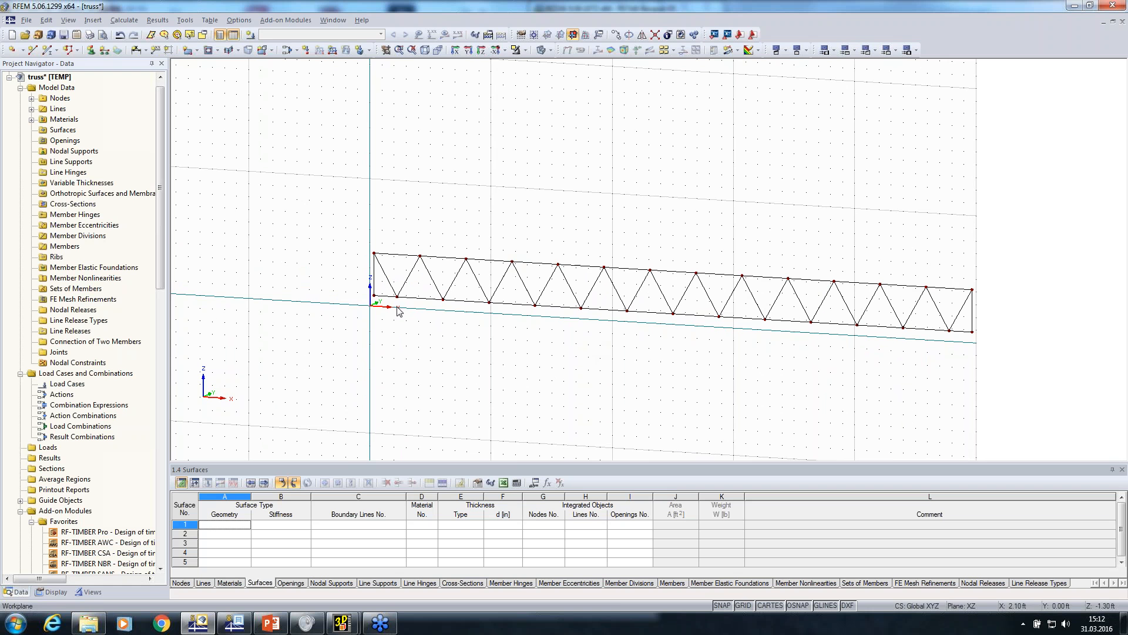
# Step: Assign beam members to the top and bottom chord lines and define a new Rectangle 6/8 cross-section for them
pyautogui.rightClick(423, 301)
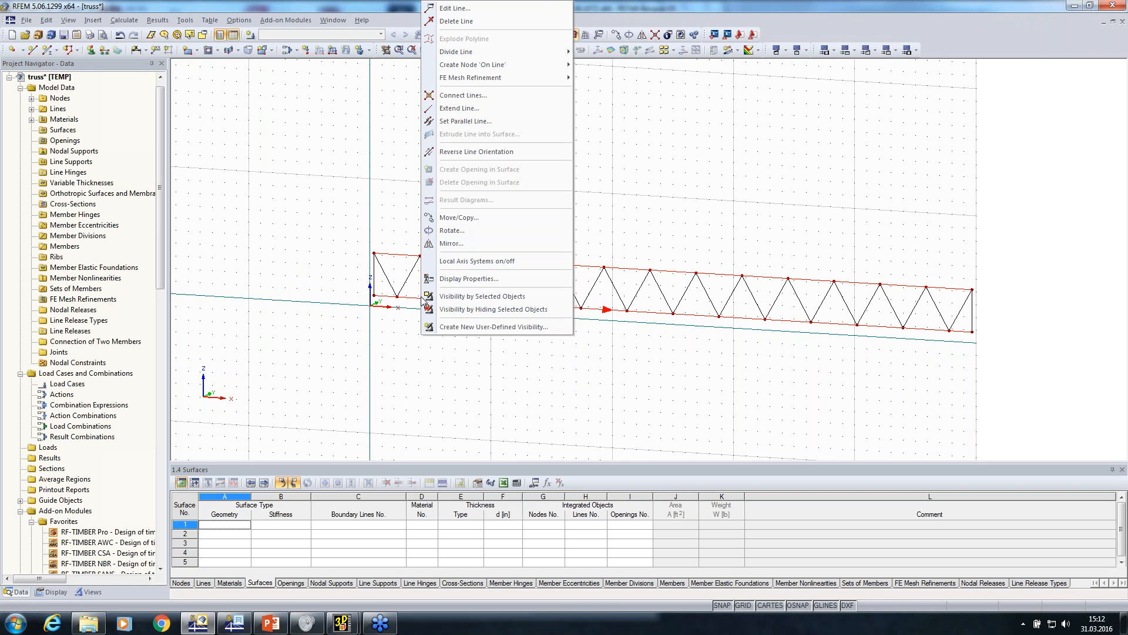
pyautogui.click(466, 19)
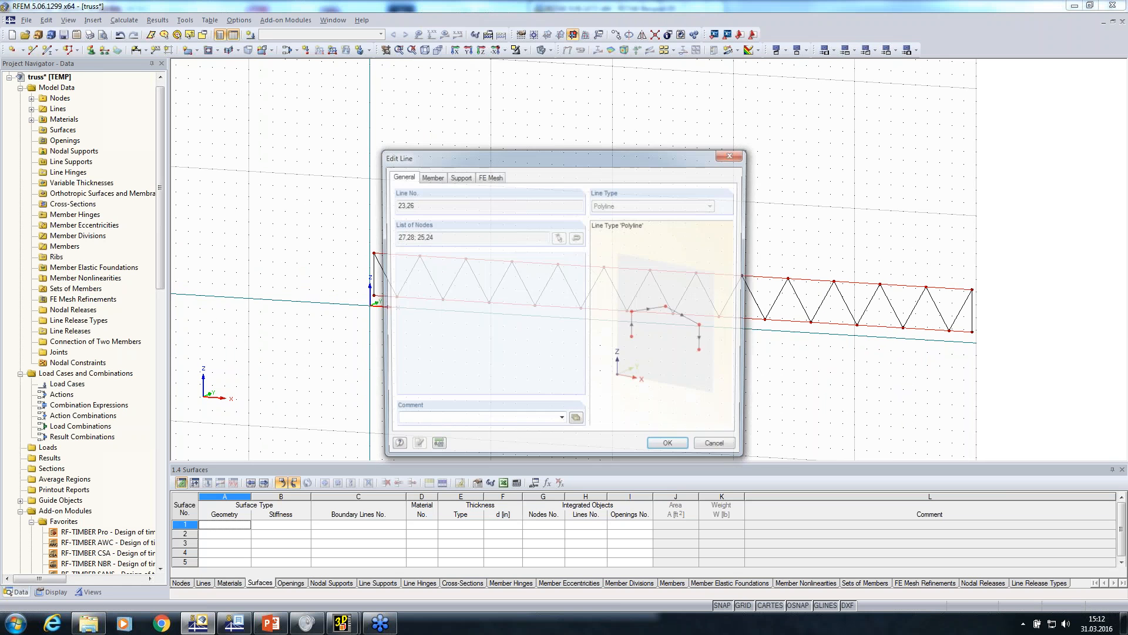
pyautogui.click(430, 175)
pyautogui.click(396, 238)
pyautogui.click(692, 363)
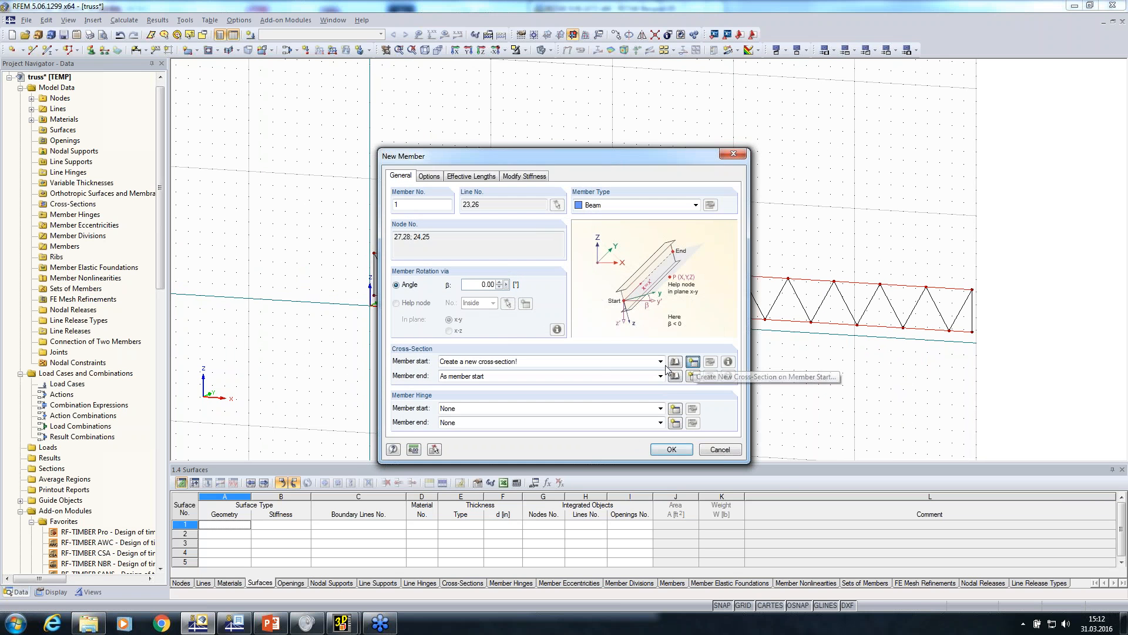
pyautogui.write('Rectangle')
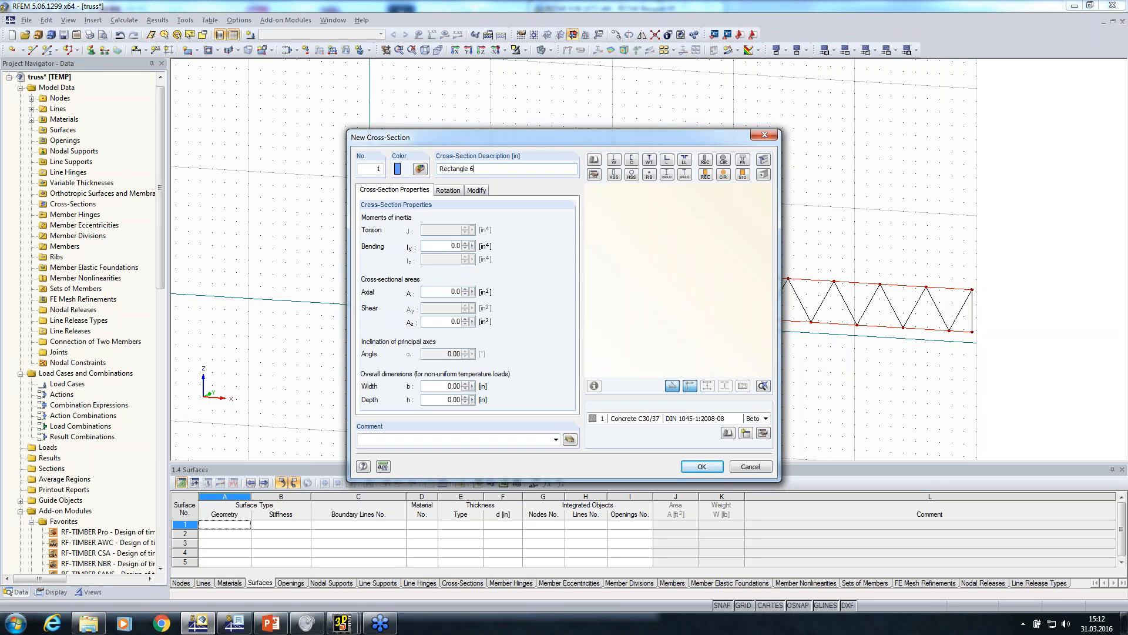
pyautogui.write('6/8')
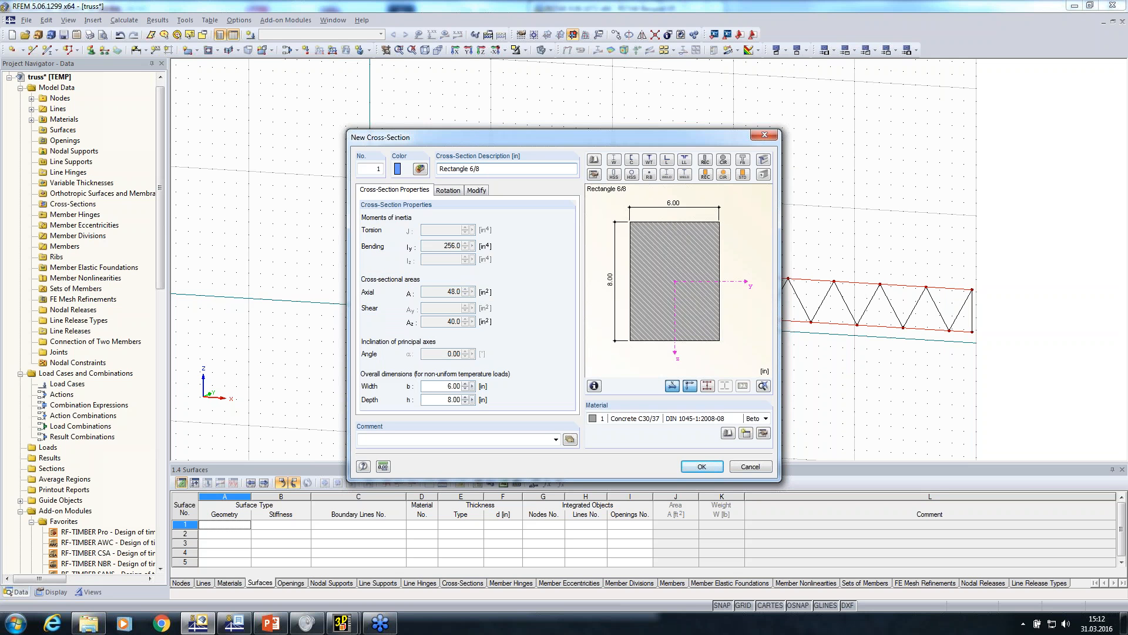
# Step: Give the chord cross-section the favorite material Glulam Timber GL32h (BS EN 14080:2013-08) and create the chord members
pyautogui.click(725, 433)
pyautogui.click(427, 107)
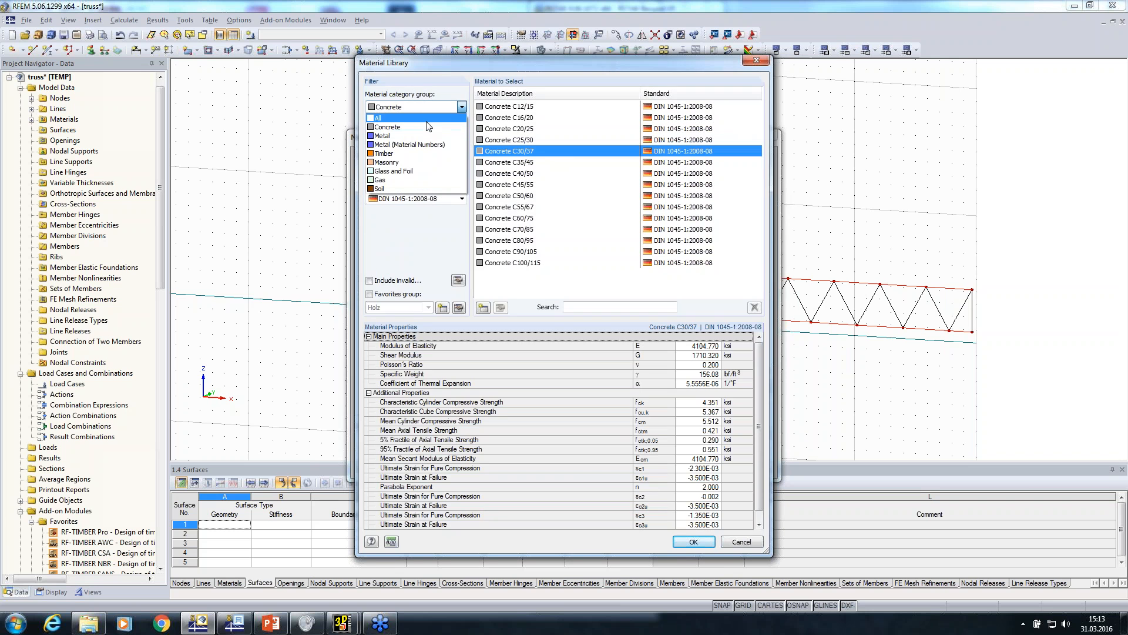
pyautogui.click(427, 118)
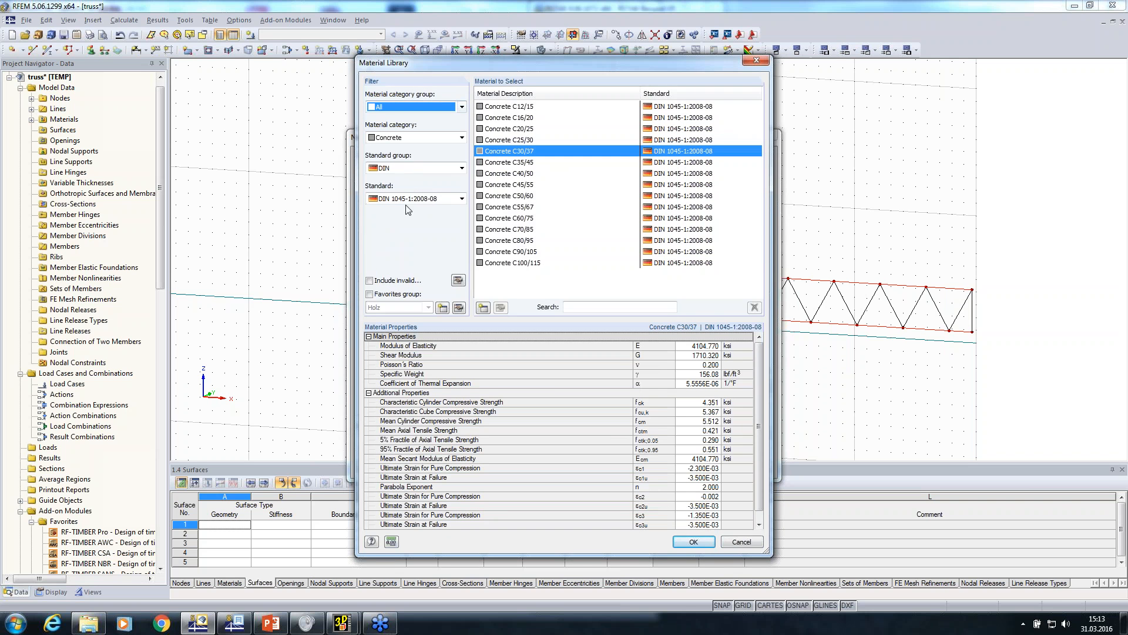
pyautogui.click(369, 294)
pyautogui.click(461, 137)
pyautogui.click(411, 148)
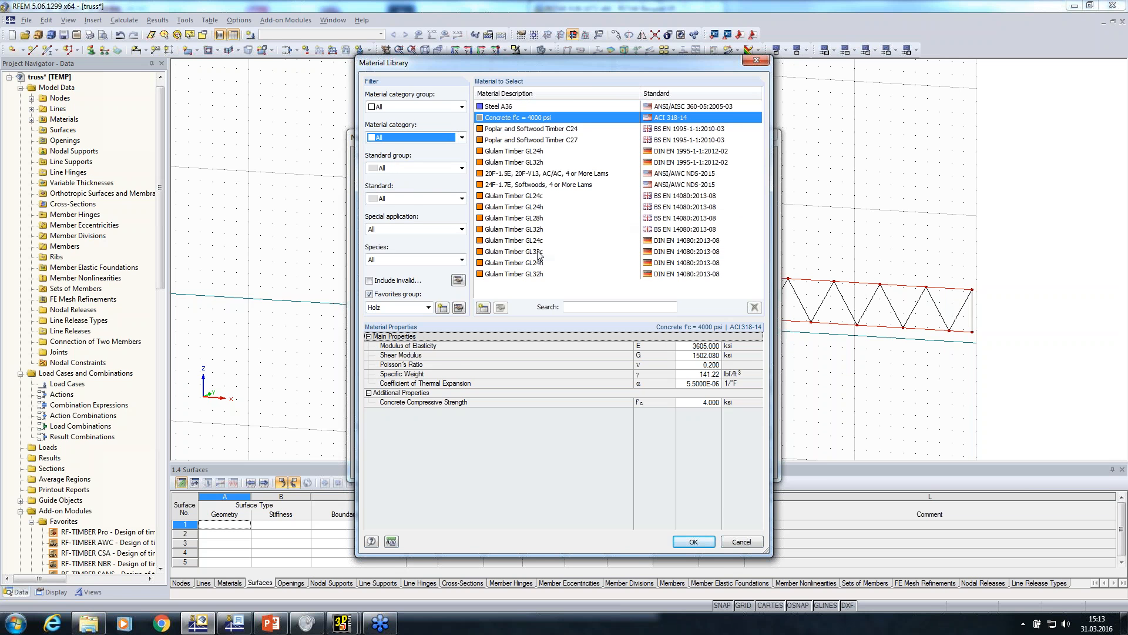
pyautogui.click(529, 219)
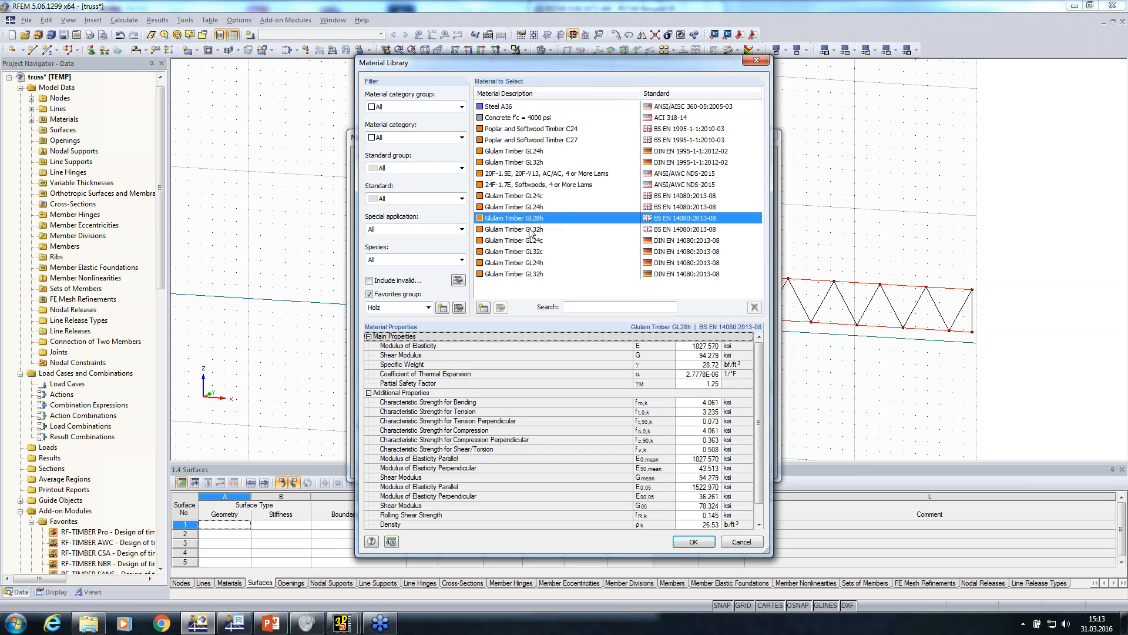
pyautogui.click(532, 230)
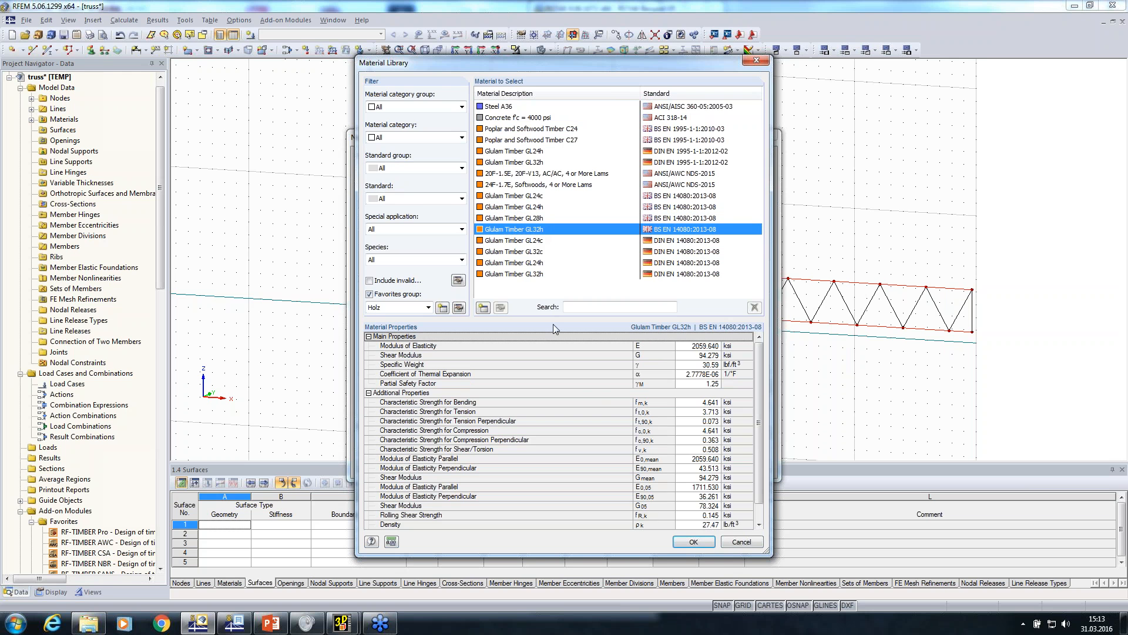
pyautogui.click(694, 541)
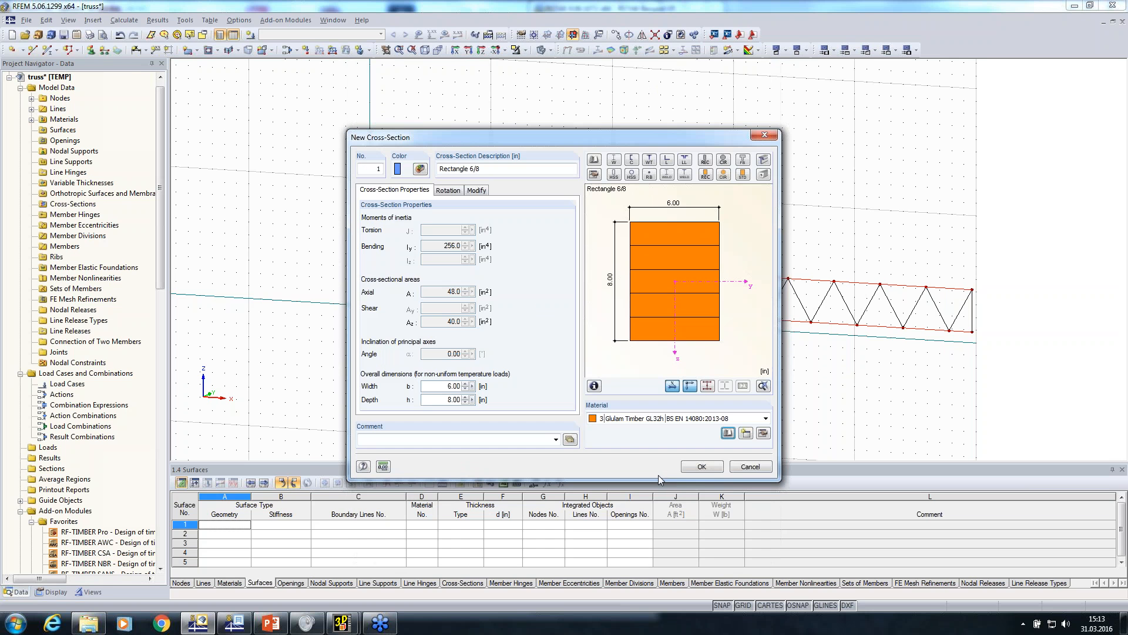
pyautogui.click(702, 466)
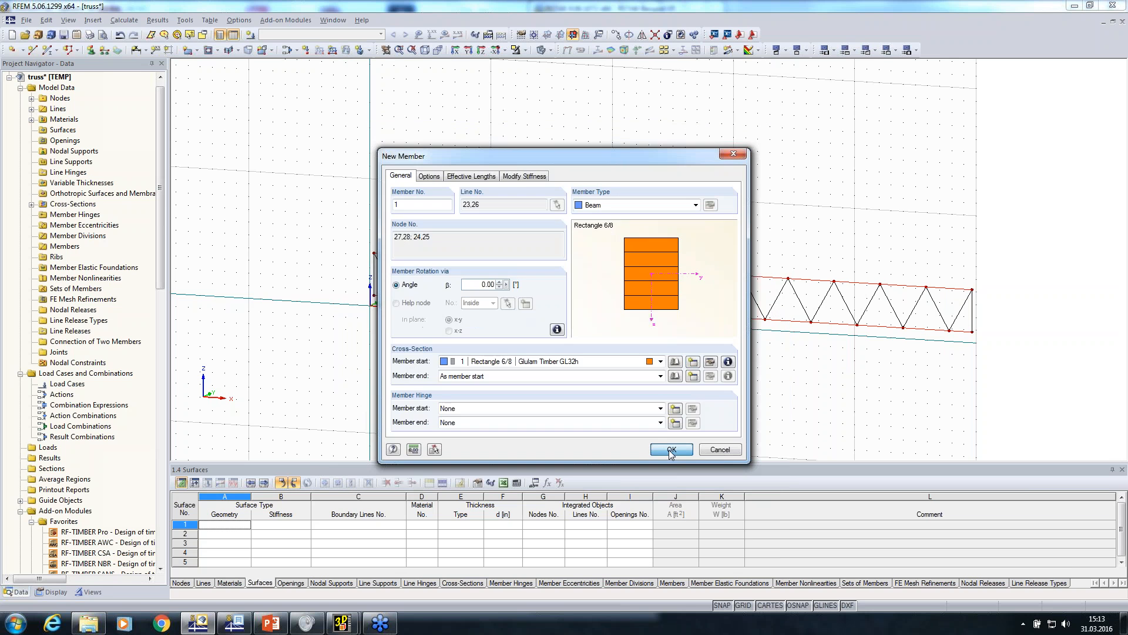
pyautogui.click(657, 448)
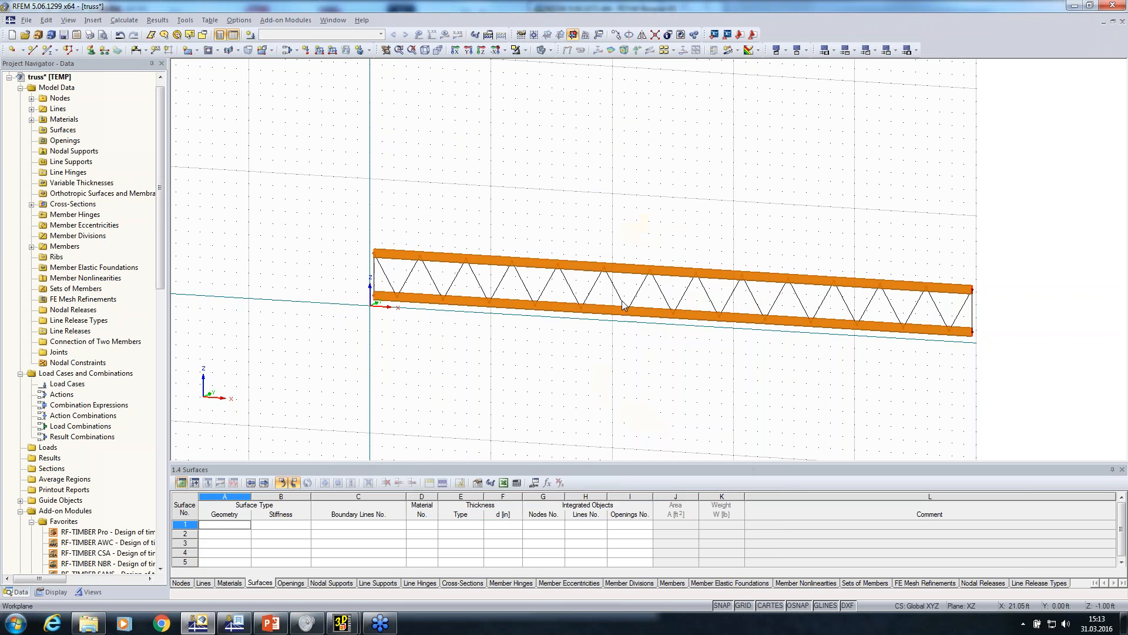
# Step: Create a set of continuous members from the top chord member
pyautogui.rightClick(586, 274)
pyautogui.moveTo(677, 76)
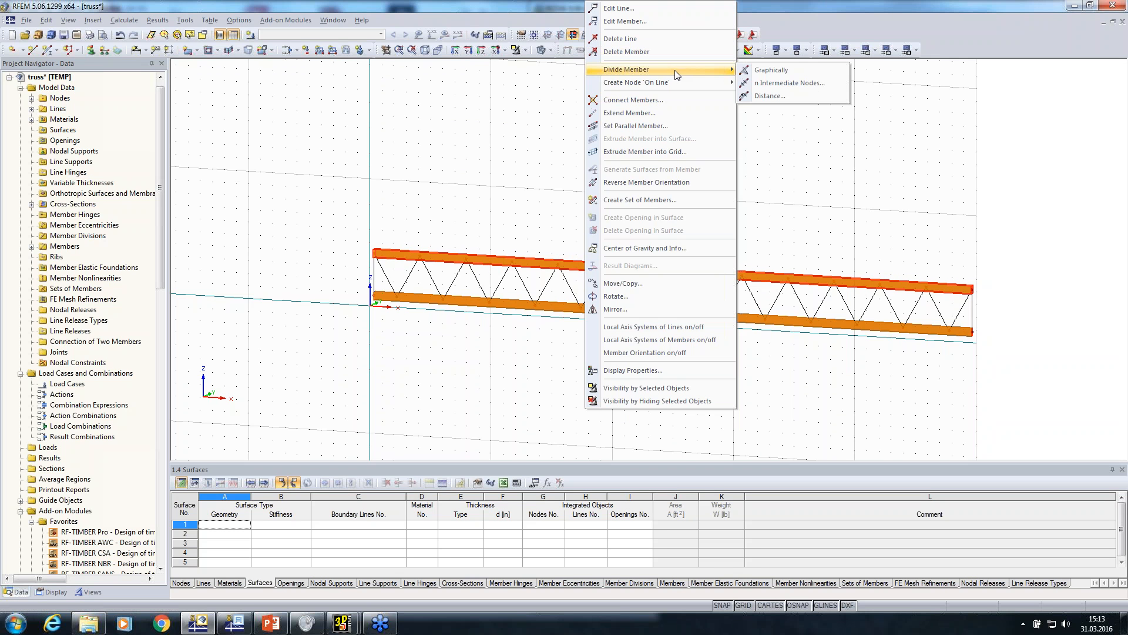
pyautogui.click(644, 199)
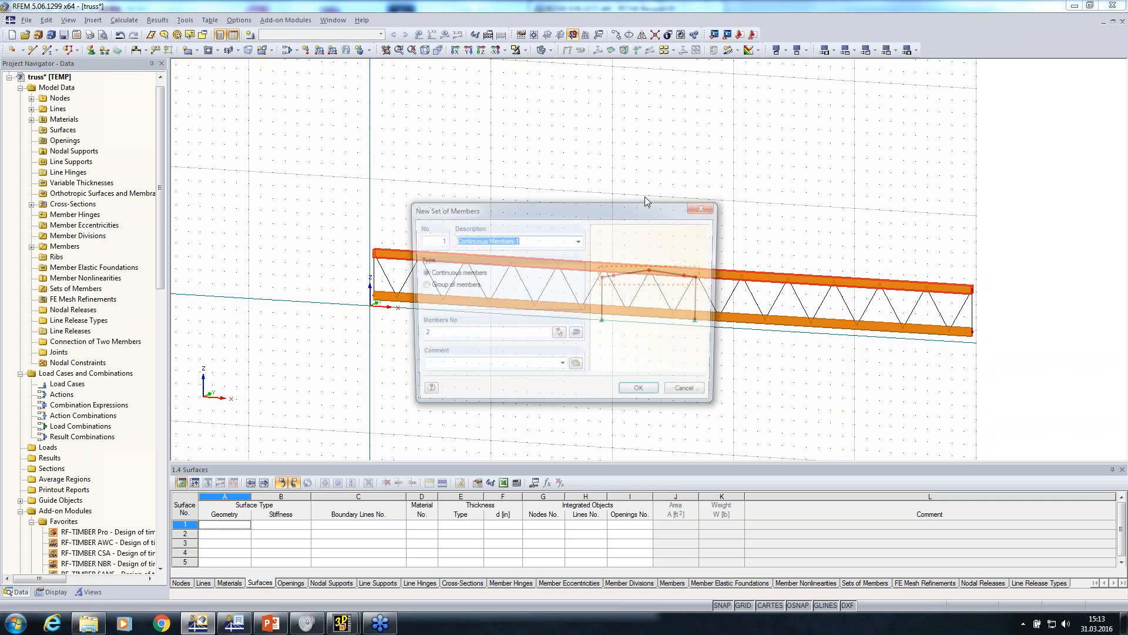
pyautogui.click(644, 394)
pyautogui.moveTo(617, 360); pyautogui.dragTo(582, 353, button='middle')
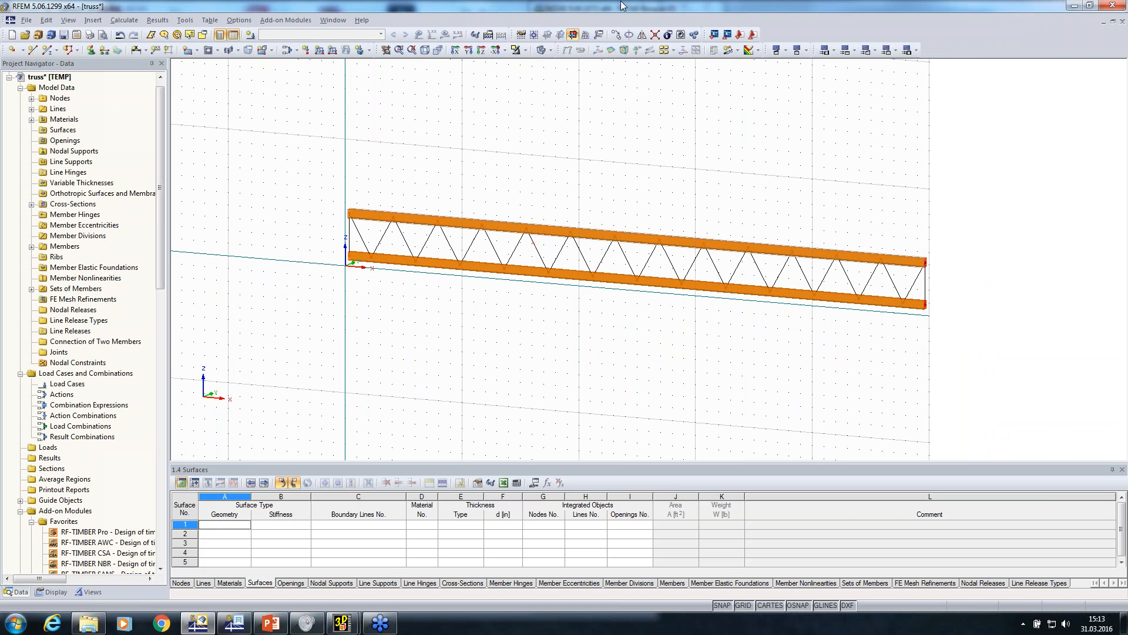
# Step: Connect all intersecting lines and members across the whole truss
pyautogui.click(654, 35)
pyautogui.moveTo(304, 137); pyautogui.dragTo(1064, 414)
pyautogui.keyDown('ctrl'); pyautogui.moveTo(656, 356); pyautogui.dragTo(791, 364, button='middle'); pyautogui.keyUp('ctrl')
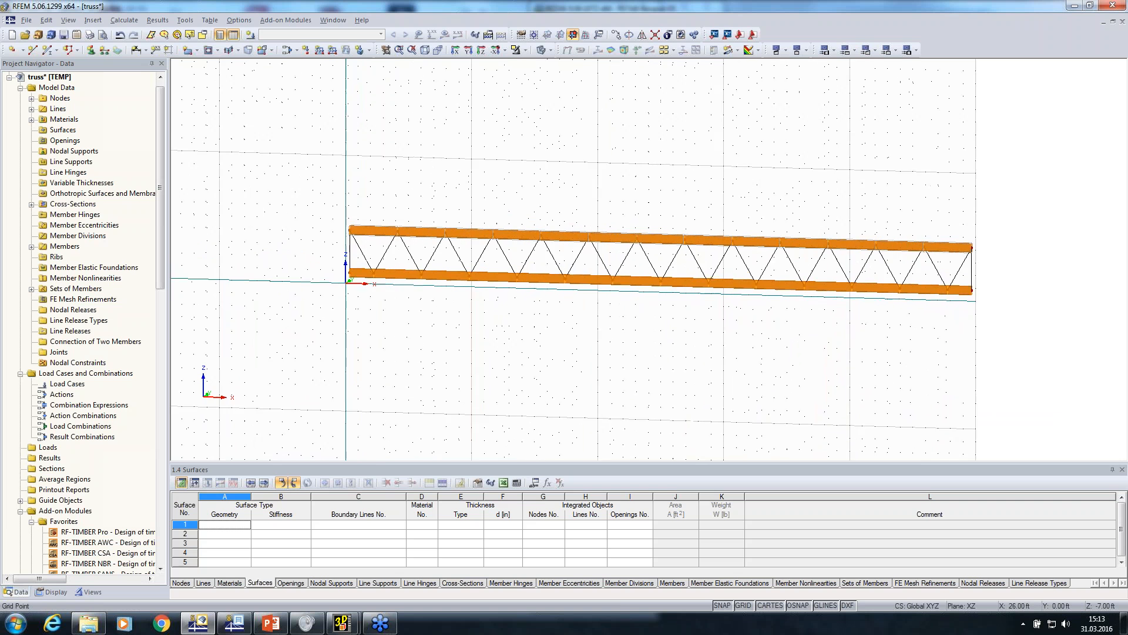
# Step: Select the diagonals and left end post in the truss's front view and begin assigning beam members to their lines
pyautogui.click(468, 49)
pyautogui.moveTo(1069, 263); pyautogui.dragTo(202, 253)
pyautogui.rightClick(220, 255)
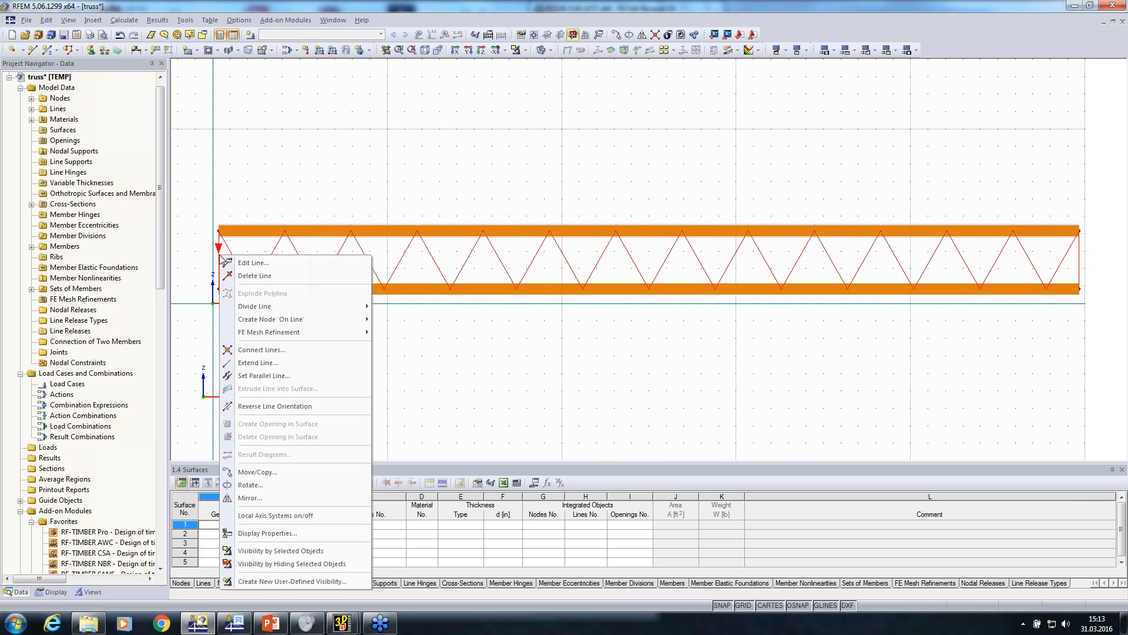
pyautogui.click(253, 263)
pyautogui.click(396, 237)
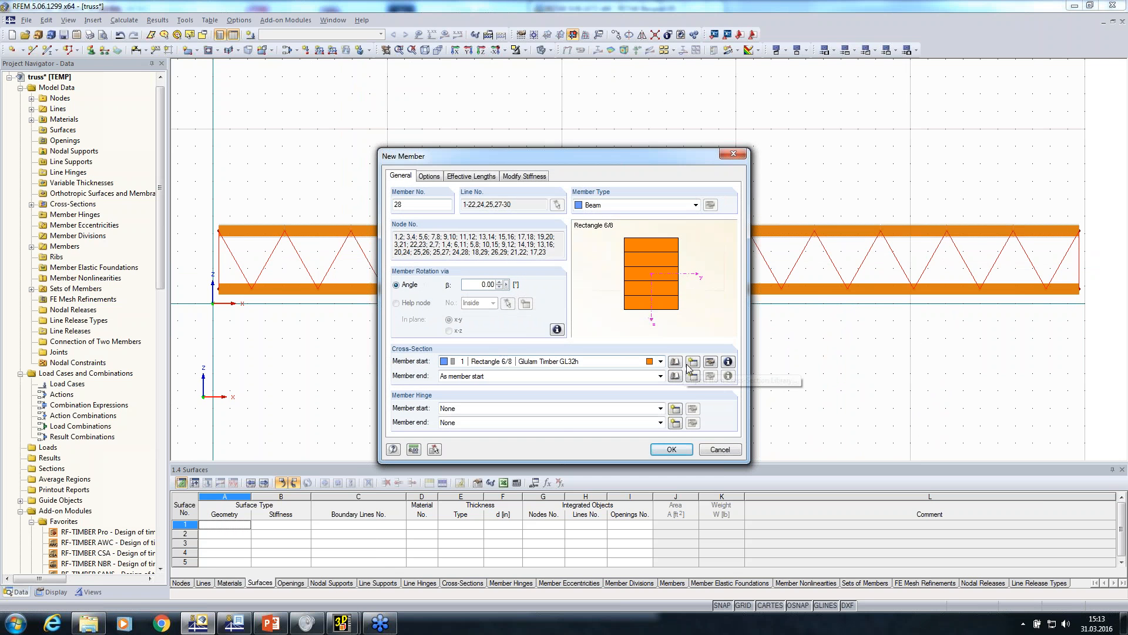
# Step: Define a new Rectangle 5,5/5,5 cross-section for the diagonals with the favorite material Glulam Timber GL28h (BS EN 14080:2013-08)
pyautogui.click(692, 363)
pyautogui.write('Rectangle 5,5')
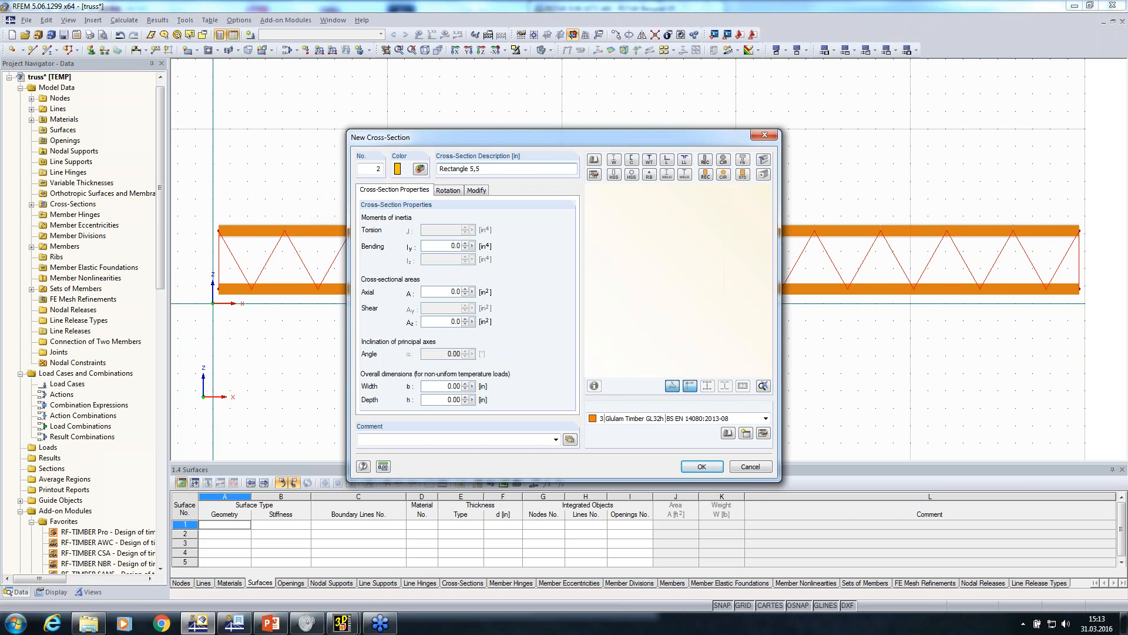
pyautogui.write('/5,5')
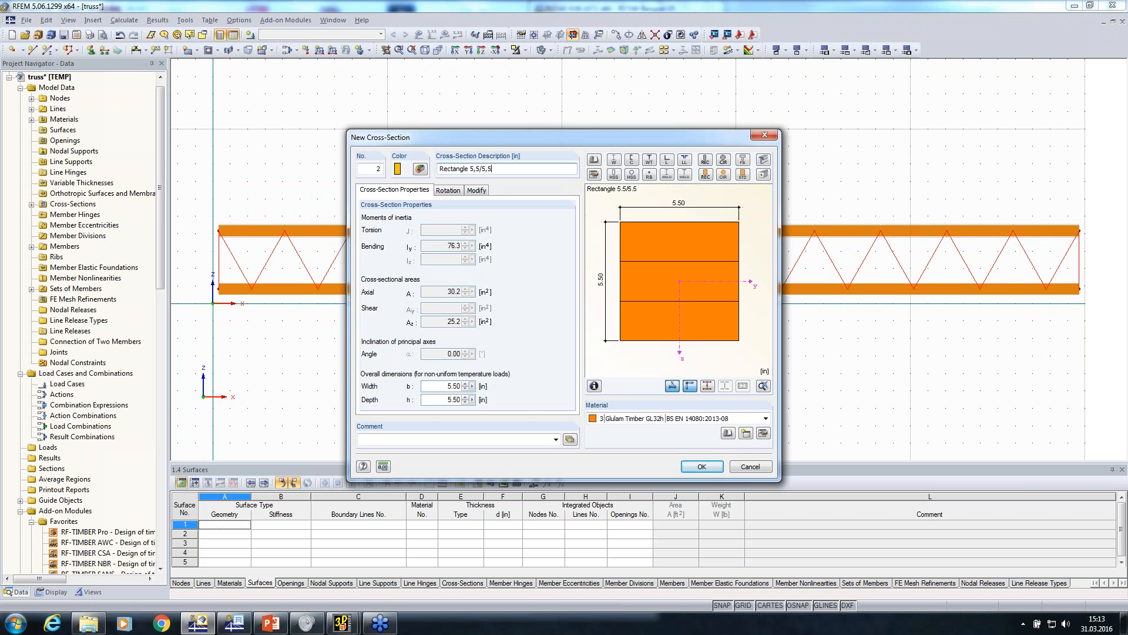
pyautogui.click(729, 436)
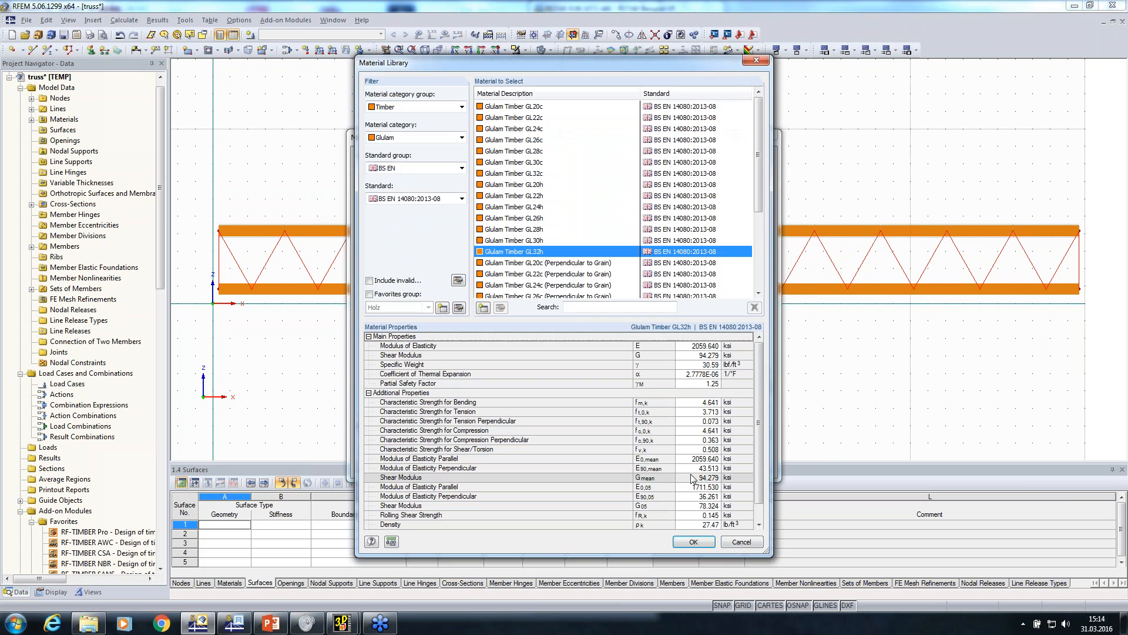
pyautogui.click(370, 295)
pyautogui.click(520, 128)
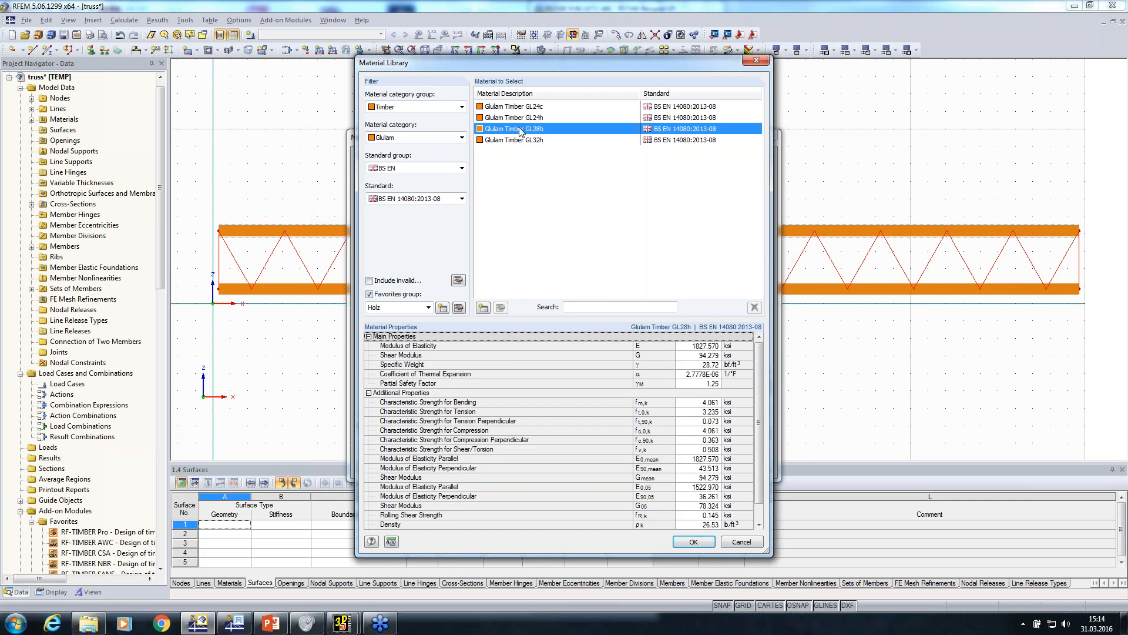
pyautogui.click(686, 542)
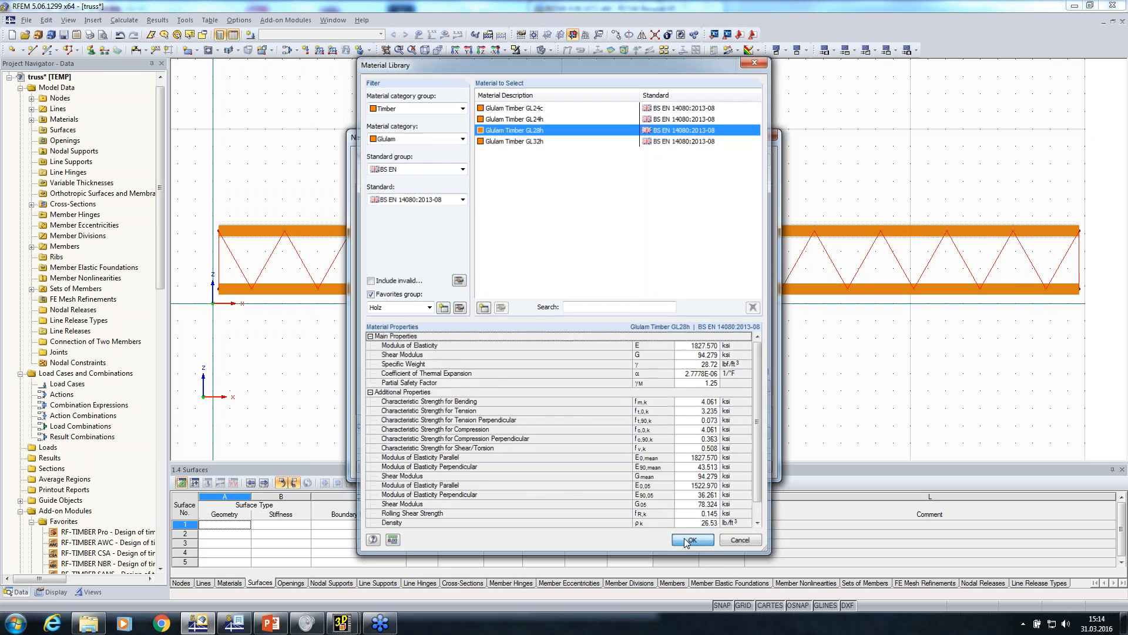
pyautogui.click(700, 467)
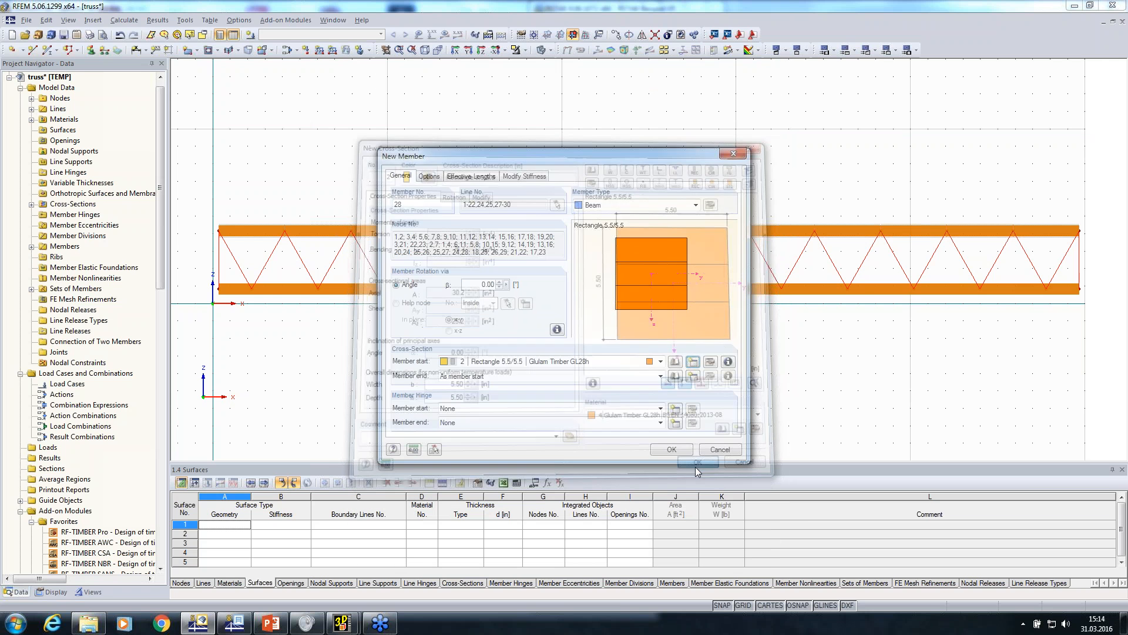
# Step: Set the member type to Truss and create the diagonal and end post members
pyautogui.click(637, 205)
pyautogui.click(628, 248)
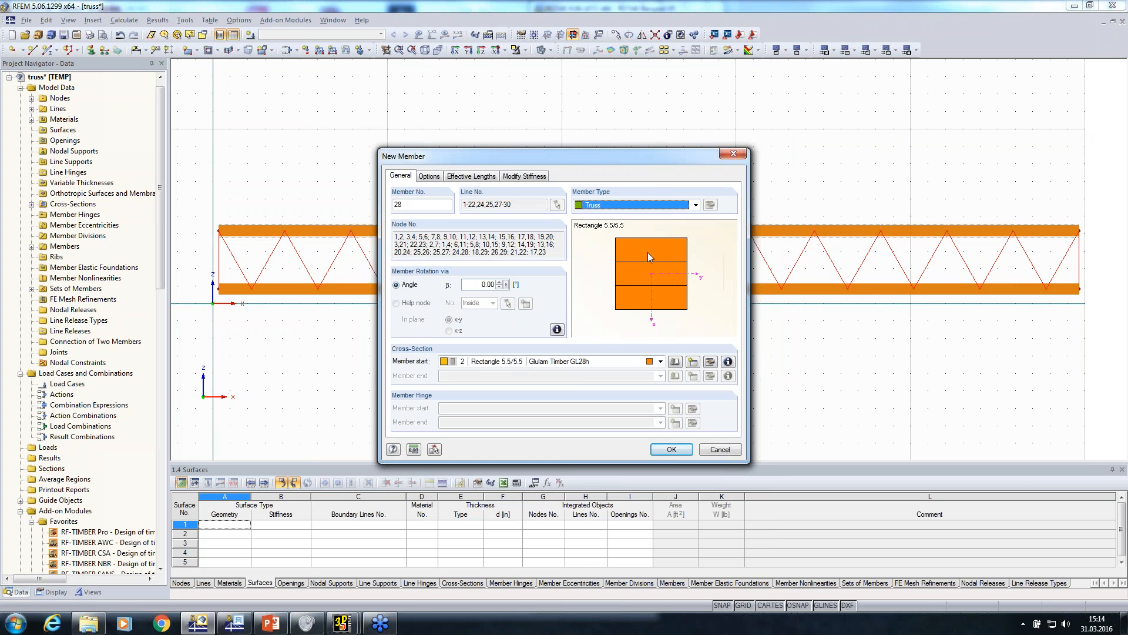
pyautogui.click(671, 450)
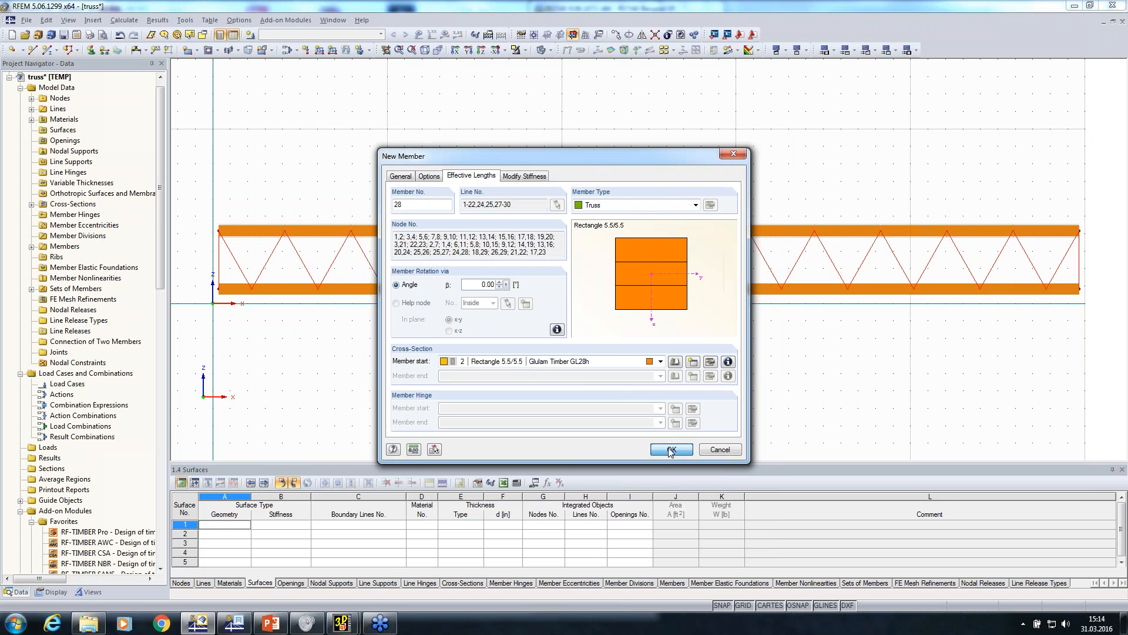
pyautogui.click(671, 450)
# Step: Place a hinged nodal support on the bottom chord's end node at the origin
pyautogui.moveTo(671, 363); pyautogui.dragTo(678, 336, button='middle')
pyautogui.click(91, 51)
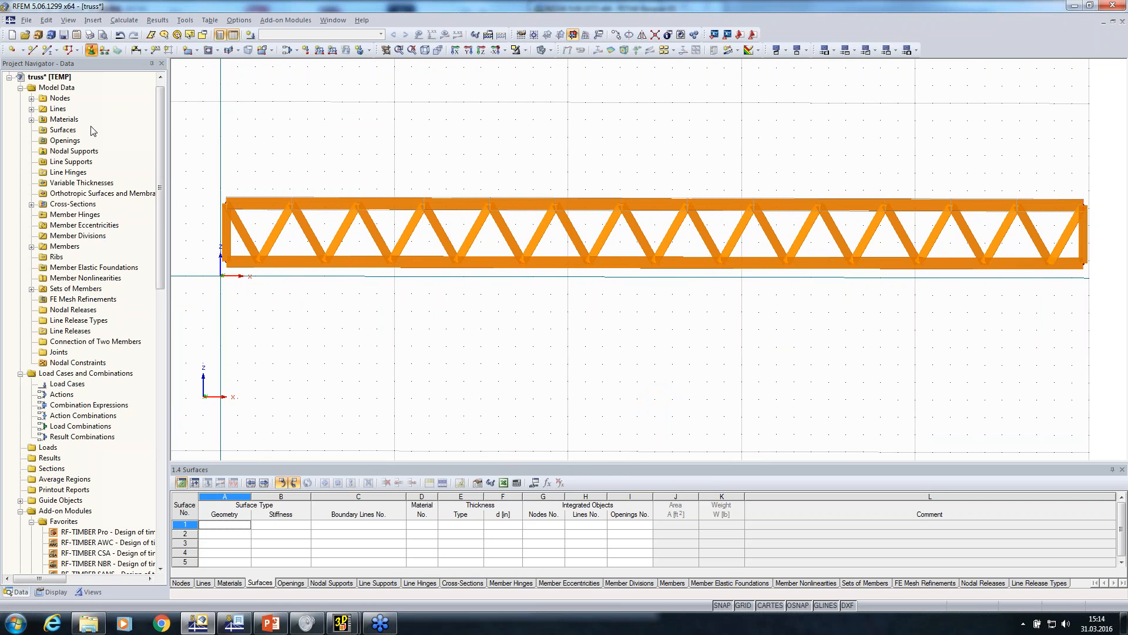
pyautogui.click(669, 416)
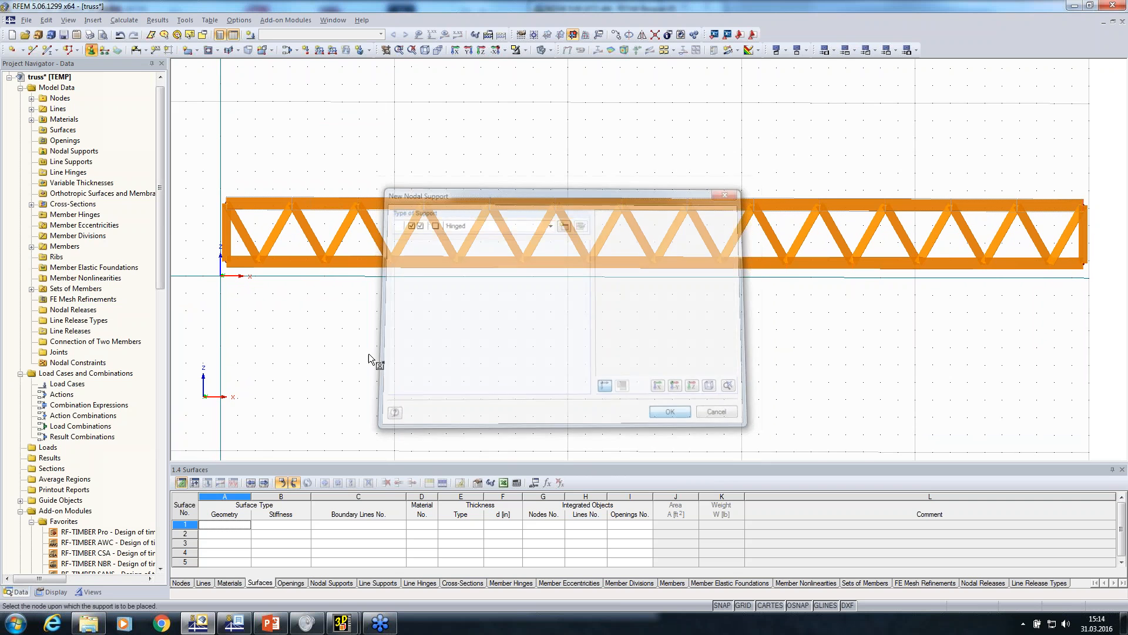
pyautogui.click(222, 272)
pyautogui.press('Escape')
# Step: Define a nodal support with displacement uX' released and place it at the bottom chord's end node opposite the origin
pyautogui.moveTo(592, 357); pyautogui.dragTo(421, 349, button='middle')
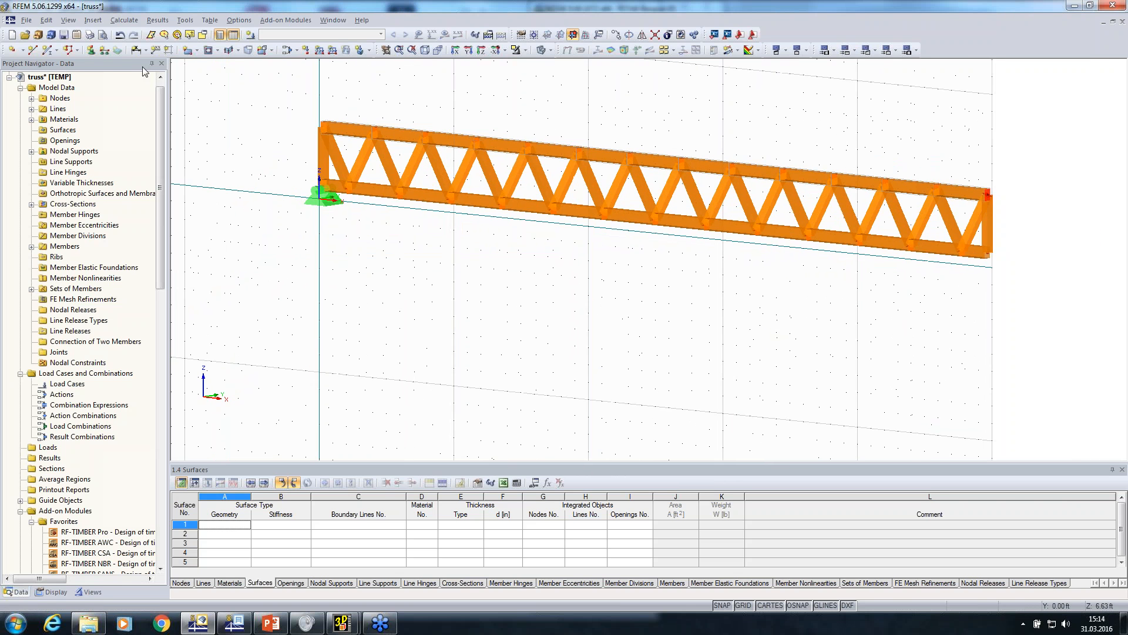
pyautogui.click(91, 51)
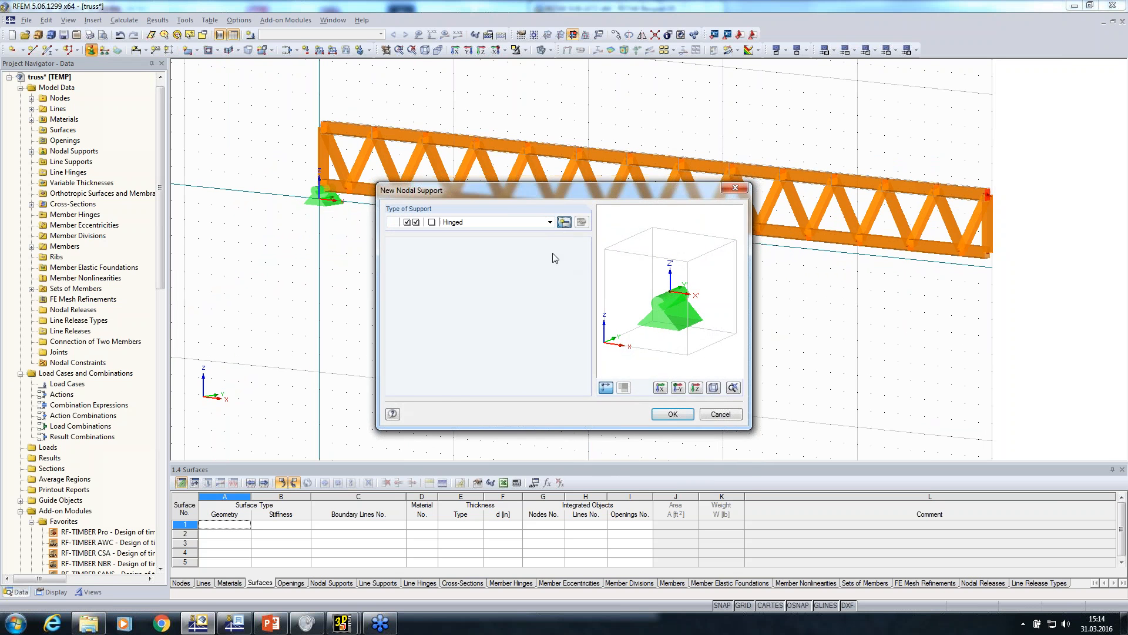
pyautogui.click(401, 315)
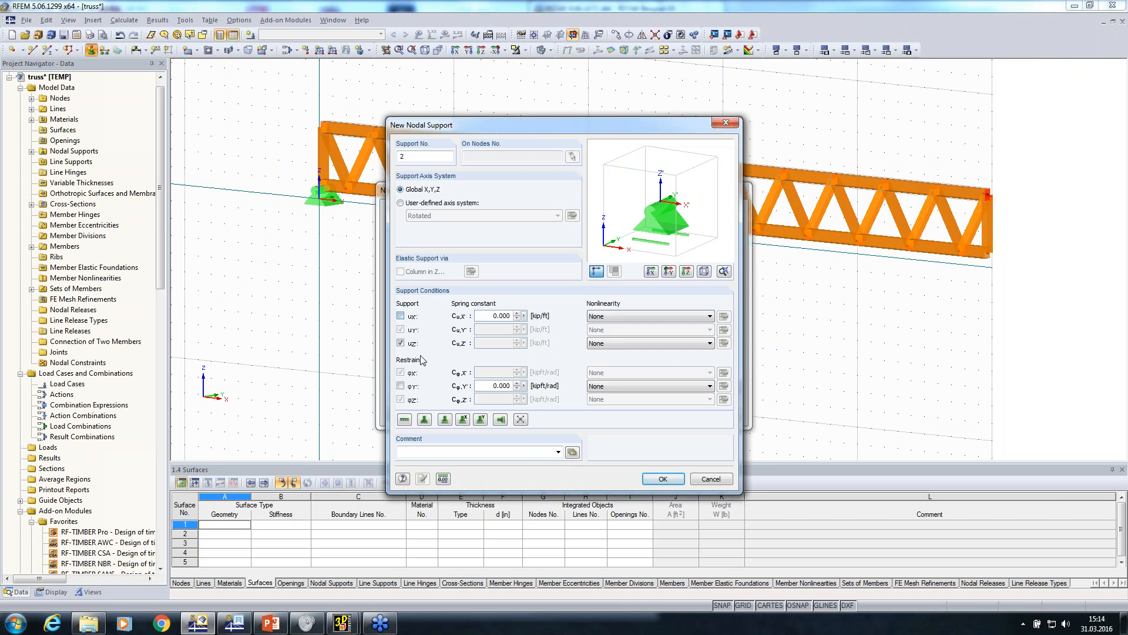
pyautogui.click(656, 479)
pyautogui.click(662, 477)
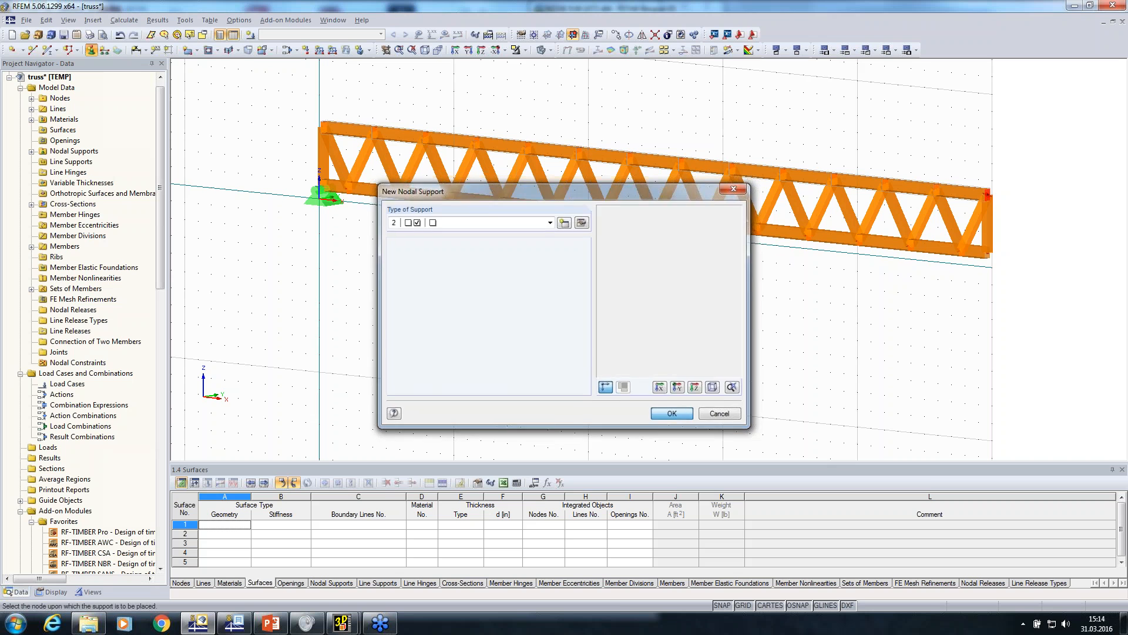
pyautogui.click(662, 416)
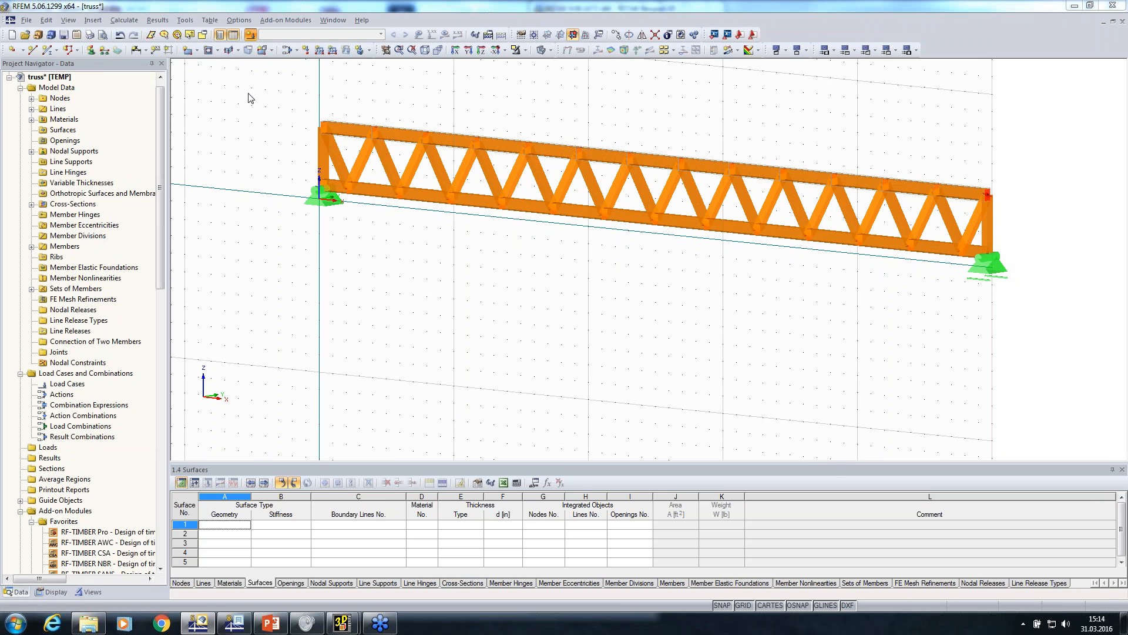
# Step: Create load case LC1 and define a uniform member force of -0.1 kip/ft in the global ZL direction
pyautogui.press('Return')
pyautogui.click(322, 52)
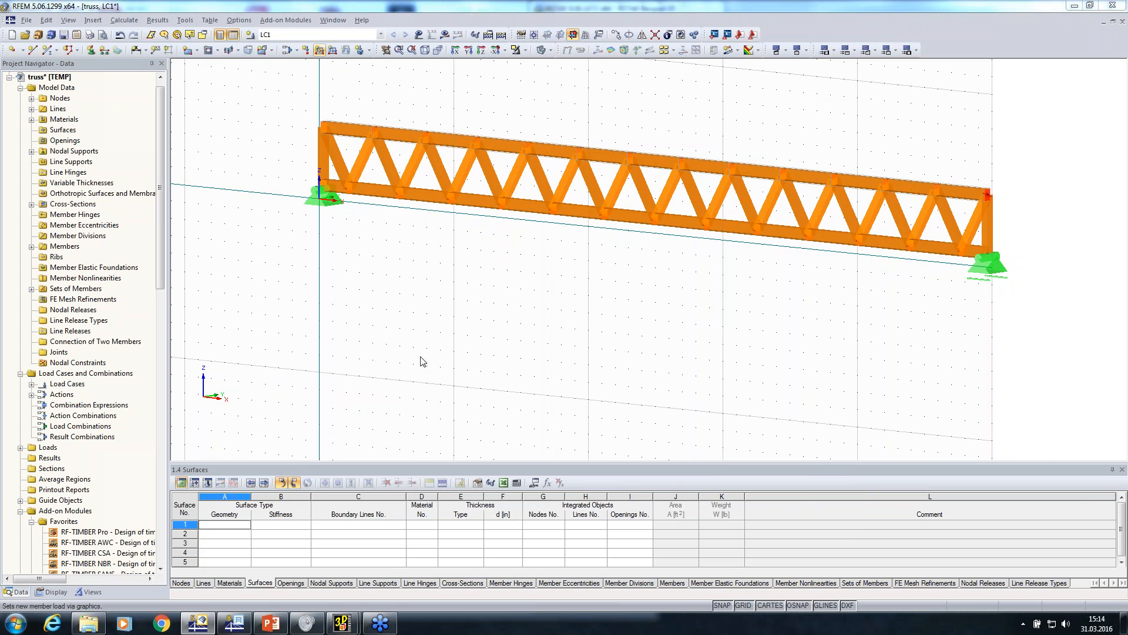
pyautogui.click(381, 376)
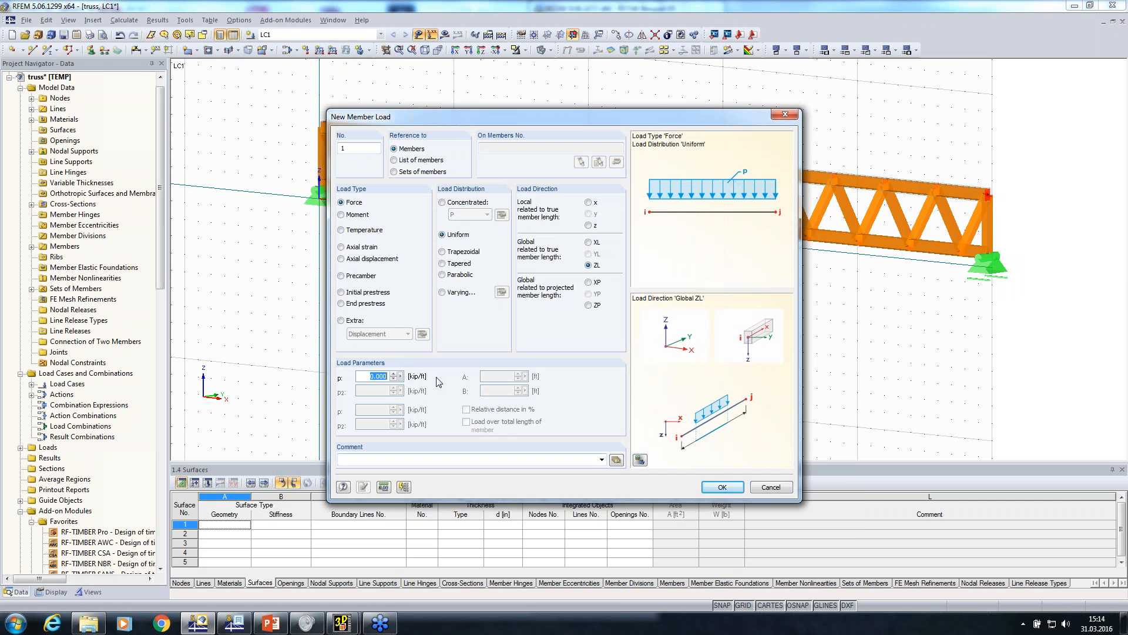
pyautogui.write('-0,1')
pyautogui.click(724, 489)
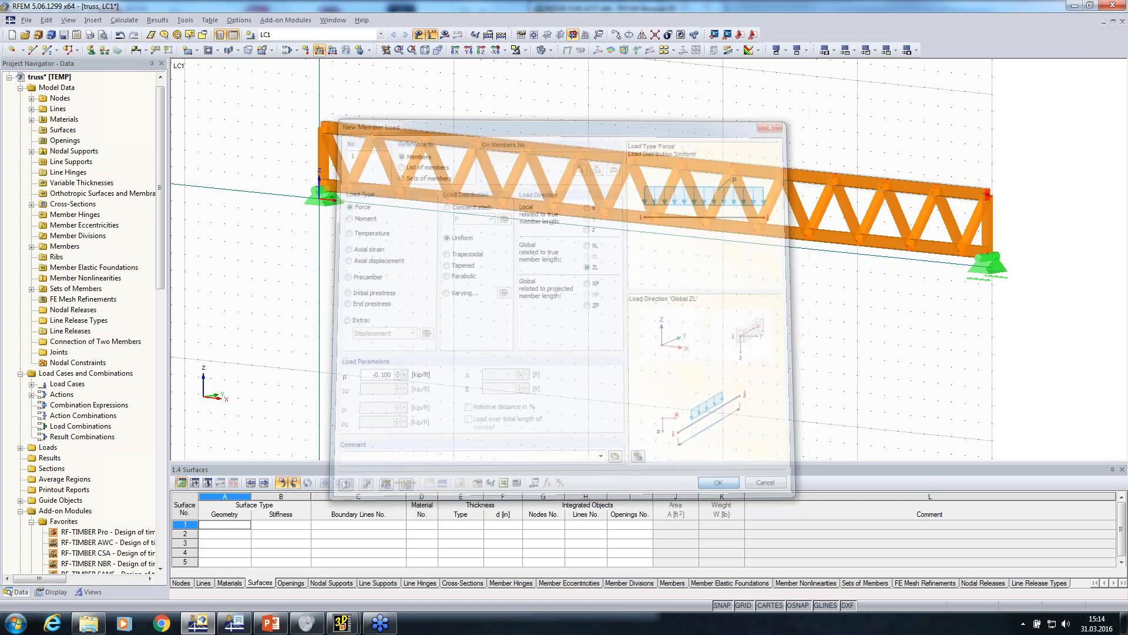
# Step: Refer the uniform load to sets of members and apply it to the top chord's set in LC1
pyautogui.click(318, 52)
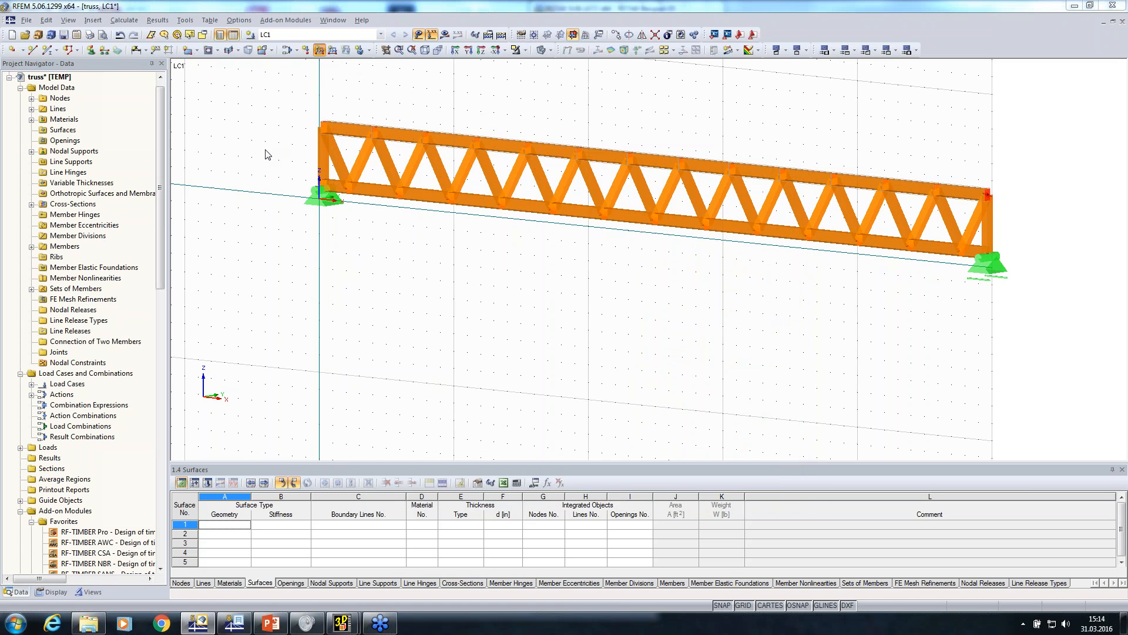
pyautogui.click(394, 172)
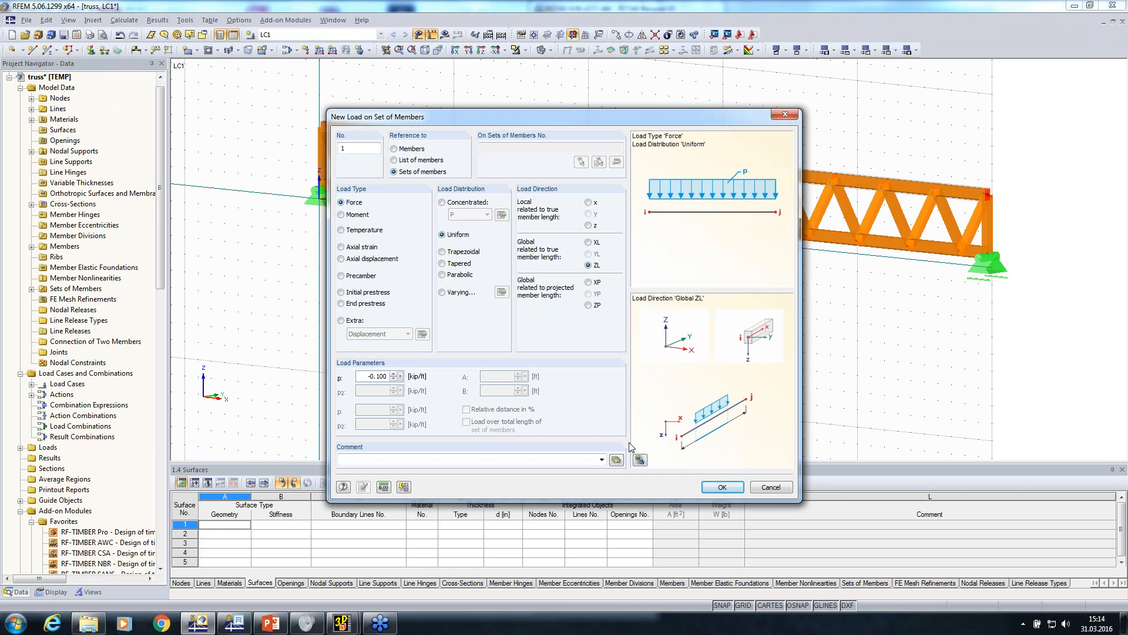
pyautogui.click(722, 487)
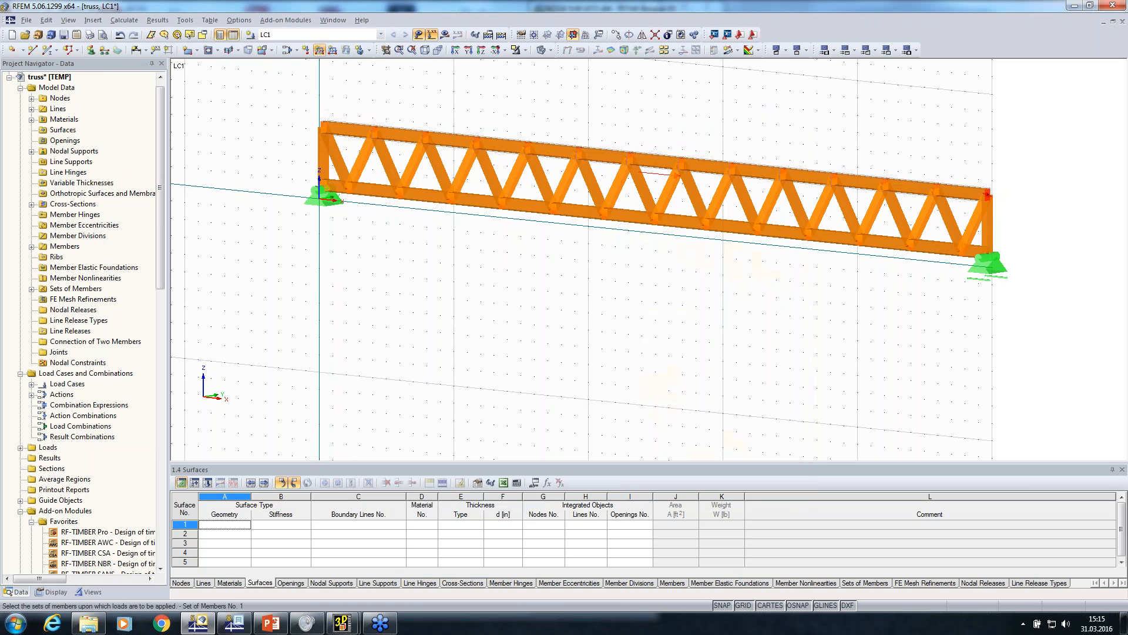
pyautogui.click(651, 175)
# Step: Create load case LC2 with the action category Snow (H ≤ 1000 m a.s.l.)
pyautogui.moveTo(462, 356); pyautogui.dragTo(393, 419, button='middle')
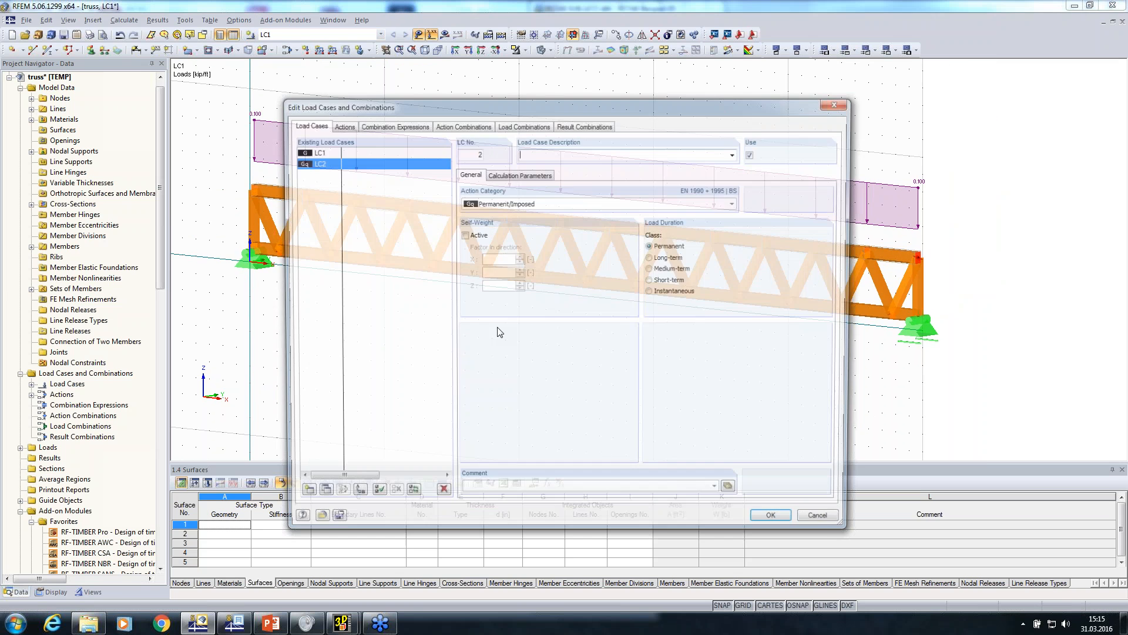
pyautogui.click(518, 202)
pyautogui.click(505, 319)
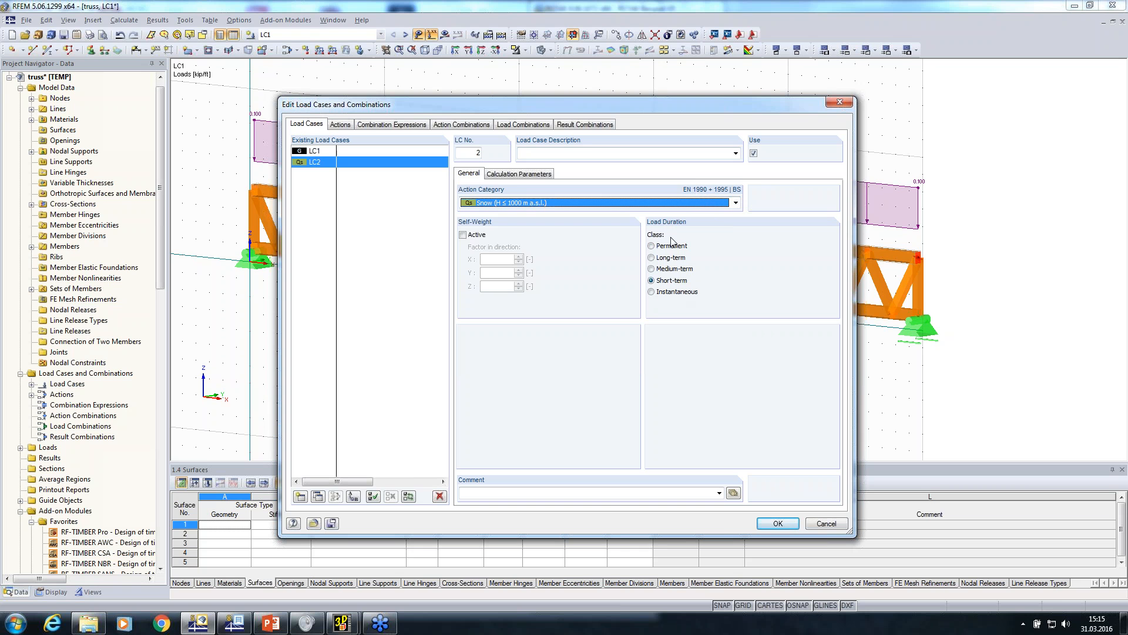
pyautogui.click(771, 523)
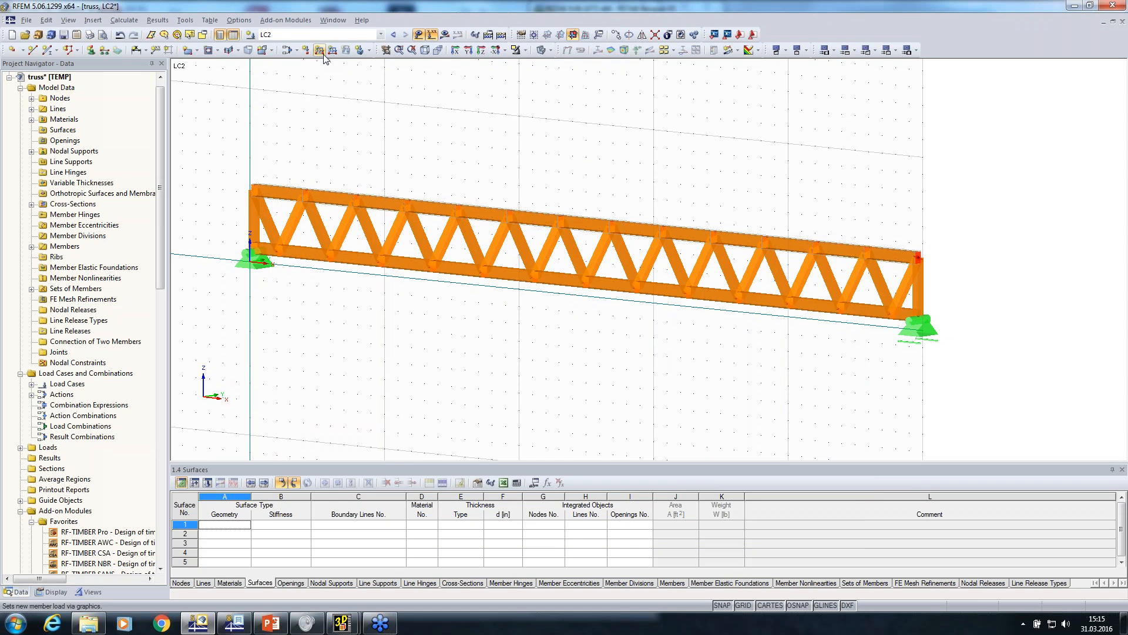
# Step: Apply a uniform load of -0.22 kip/ft in the global ZL direction to the top chord's set of members in LC2
pyautogui.click(320, 50)
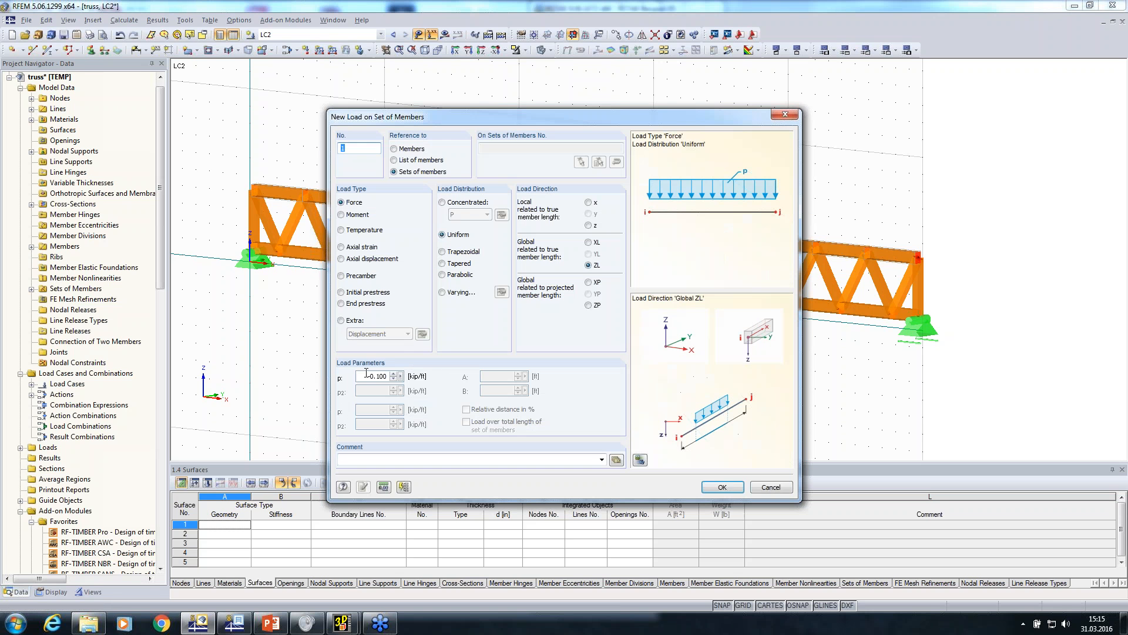
pyautogui.write('-0,22')
pyautogui.click(722, 486)
pyautogui.click(574, 258)
# Step: Create a combination expression for the design situation ULS (STR/GEO) - Permanent / transient - Eq. 6.10
pyautogui.moveTo(485, 389); pyautogui.dragTo(759, 419, button='middle')
pyautogui.scroll(-1, 470, 409)
pyautogui.rightClick(49, 374)
pyautogui.click(82, 381)
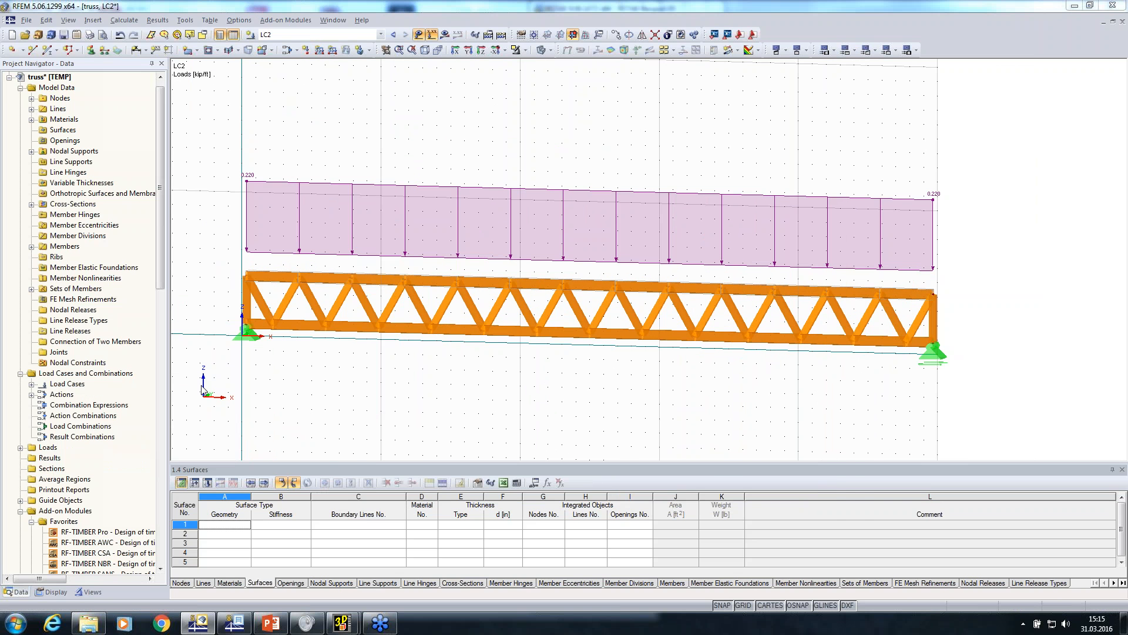
pyautogui.click(395, 124)
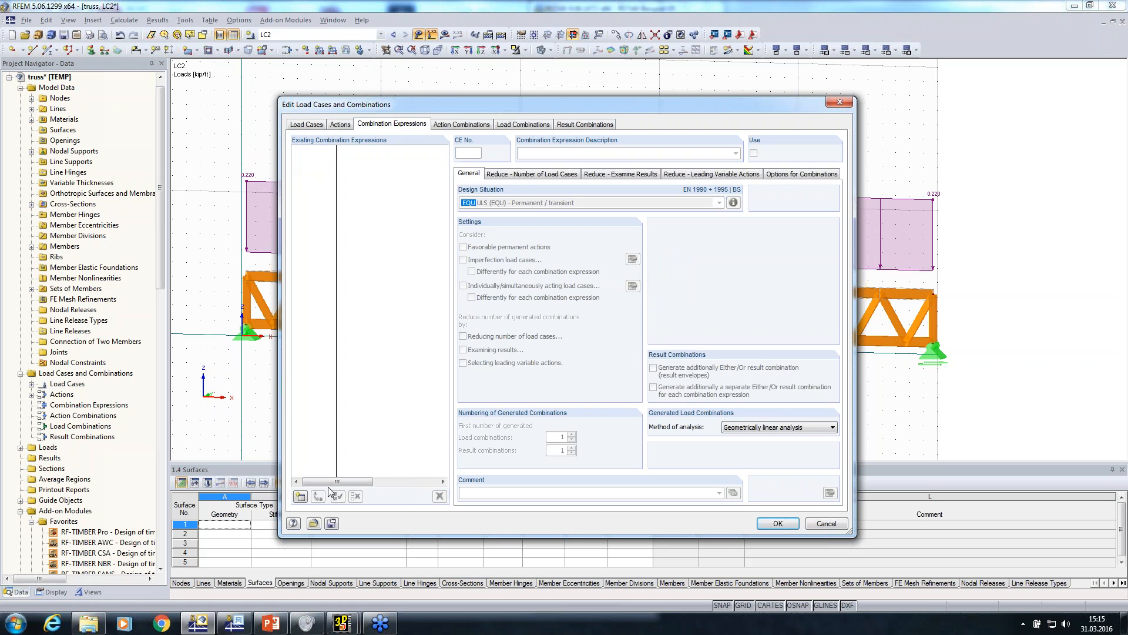
pyautogui.click(301, 497)
pyautogui.click(719, 202)
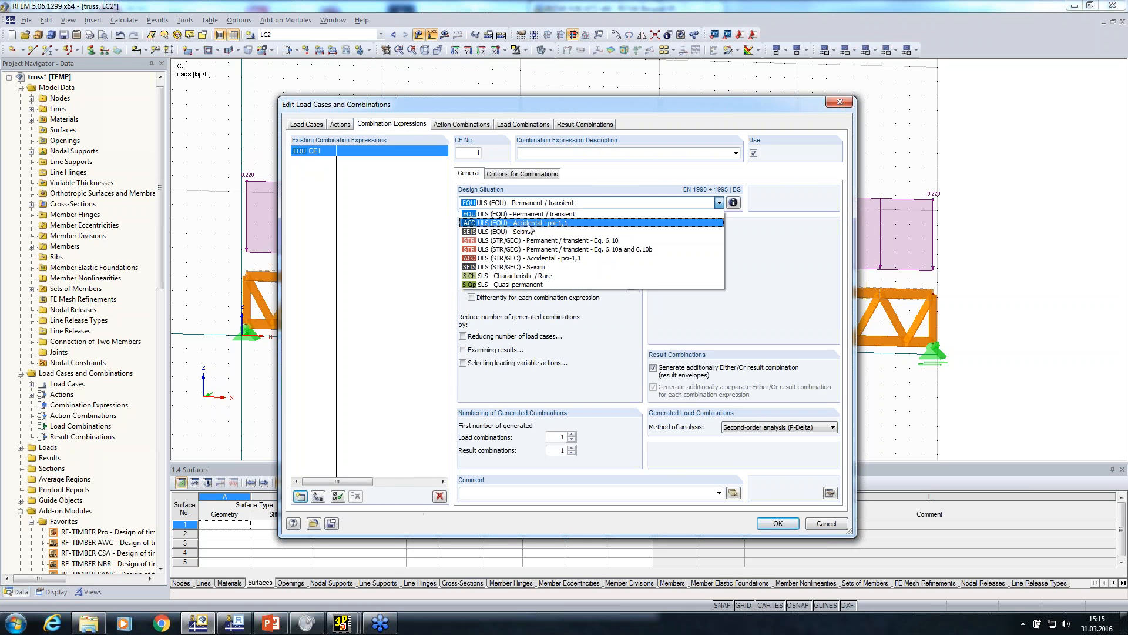
pyautogui.click(527, 241)
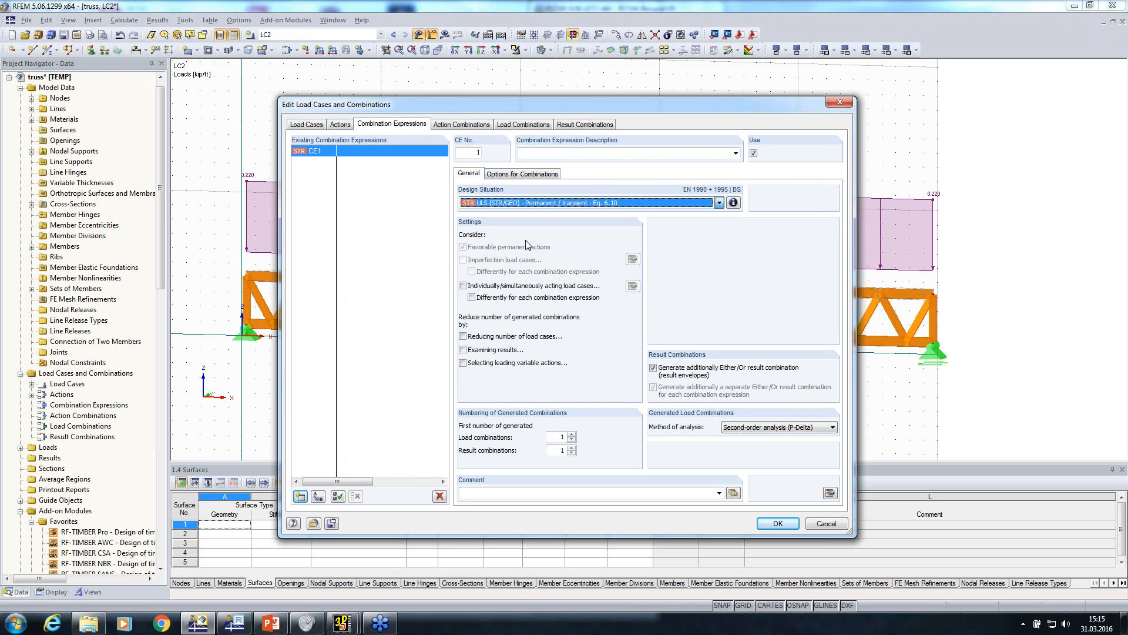
# Step: Set the combinations' method of analysis to Geometrically linear analysis and generate the load combinations
pyautogui.click(765, 432)
pyautogui.click(753, 447)
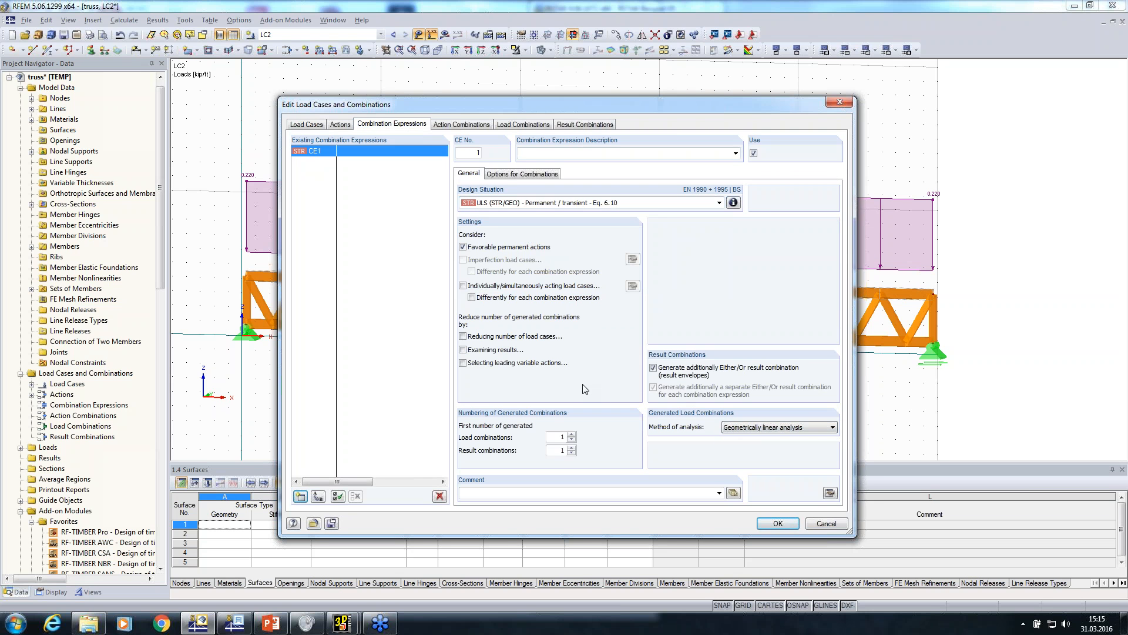
pyautogui.click(524, 125)
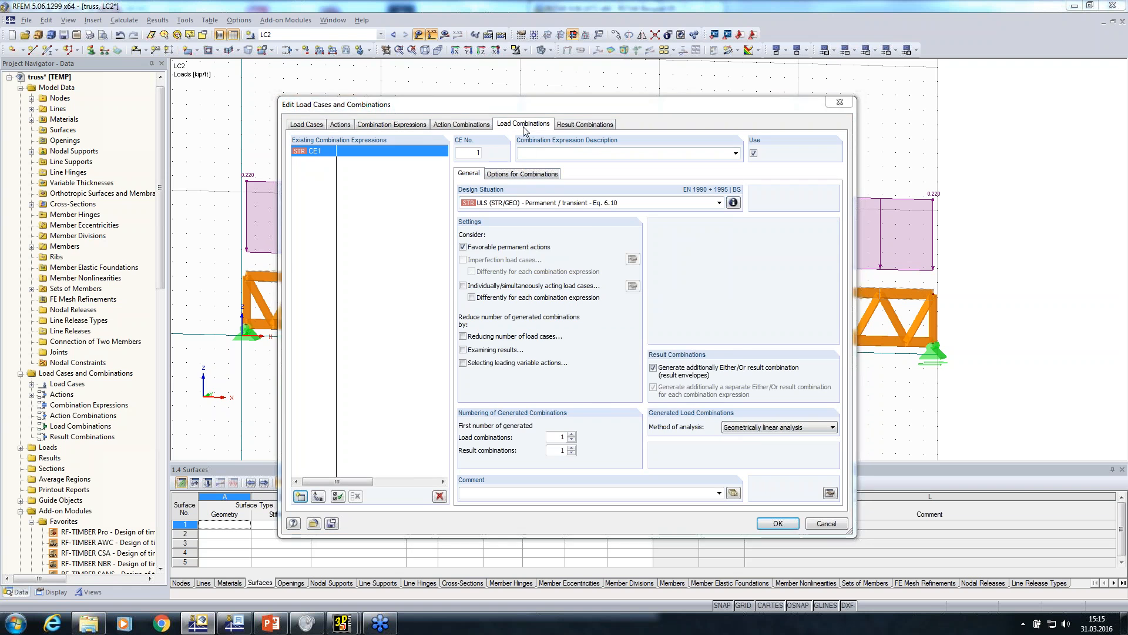
pyautogui.click(775, 524)
# Step: Open the RF-TIMBER Pro add-on module for designing the truss's timber members
pyautogui.keyDown('ctrl'); pyautogui.moveTo(655, 377); pyautogui.dragTo(712, 390, button='middle'); pyautogui.keyUp('ctrl')
pyautogui.scroll(-1, 145, 401)
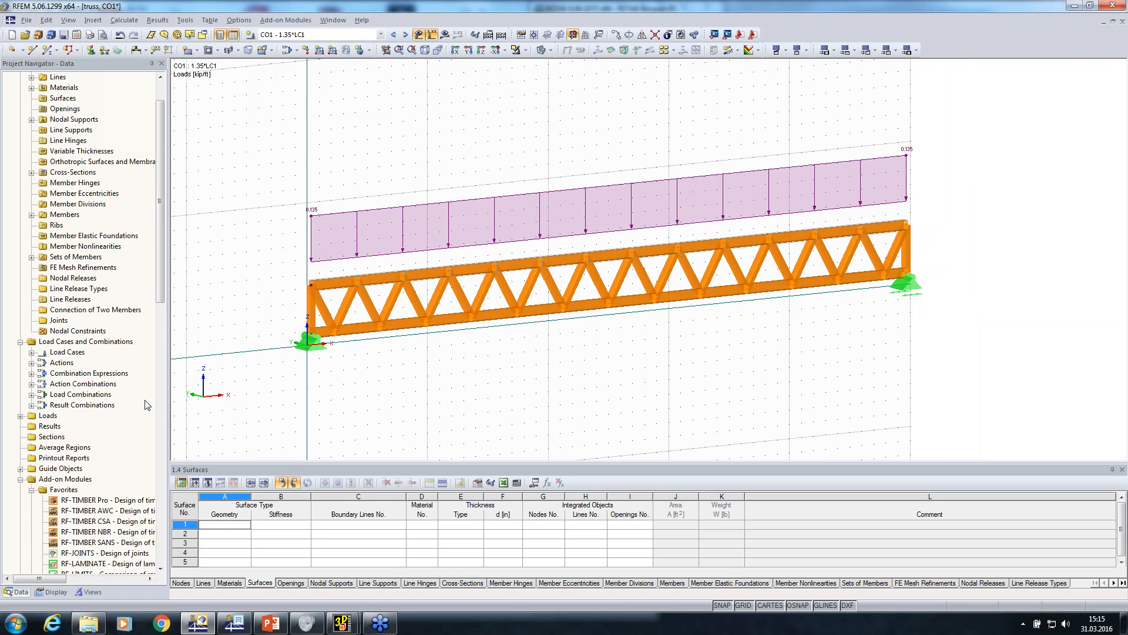
pyautogui.scroll(-3, 145, 405)
pyautogui.scroll(-1, 136, 404)
pyautogui.scroll(-1, 135, 404)
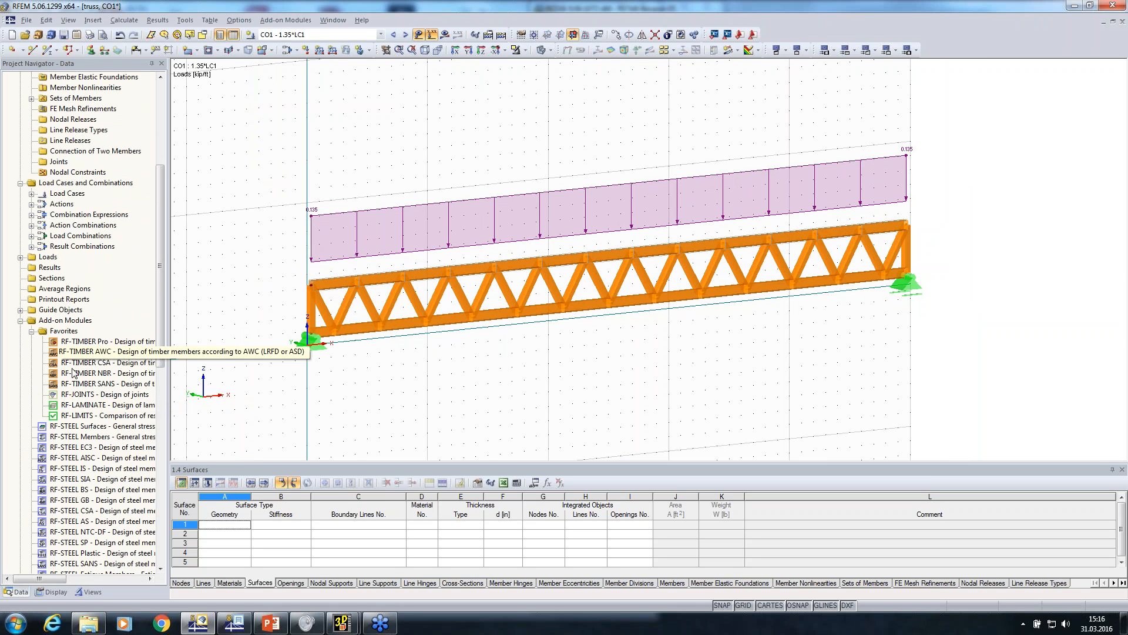
pyautogui.moveTo(516, 384); pyautogui.dragTo(289, 390, button='middle')
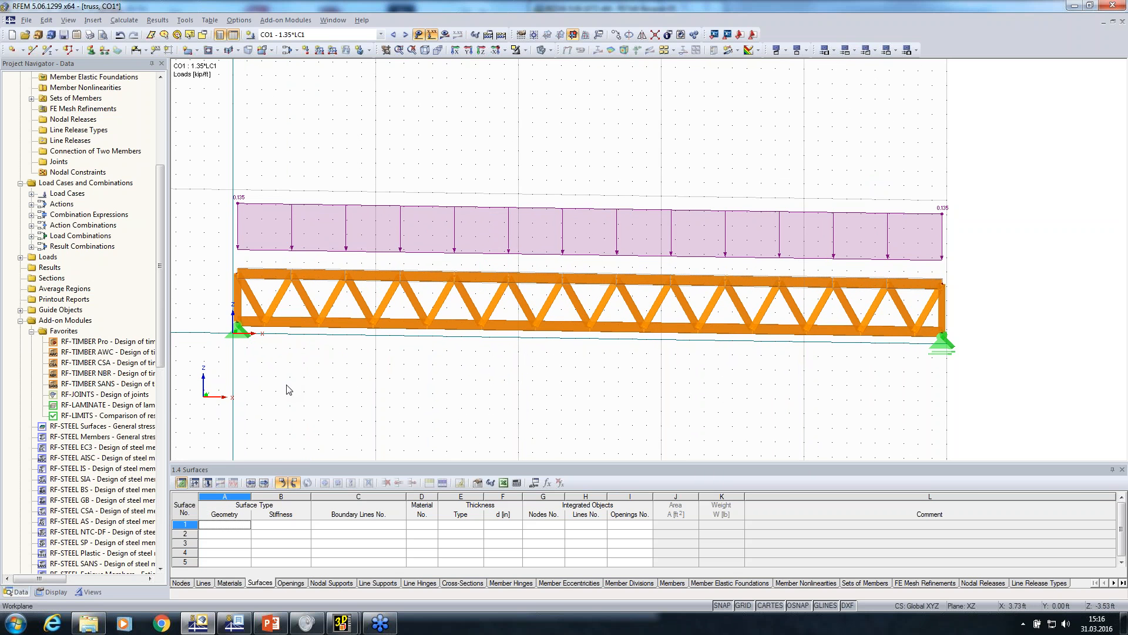
pyautogui.doubleClick(89, 342)
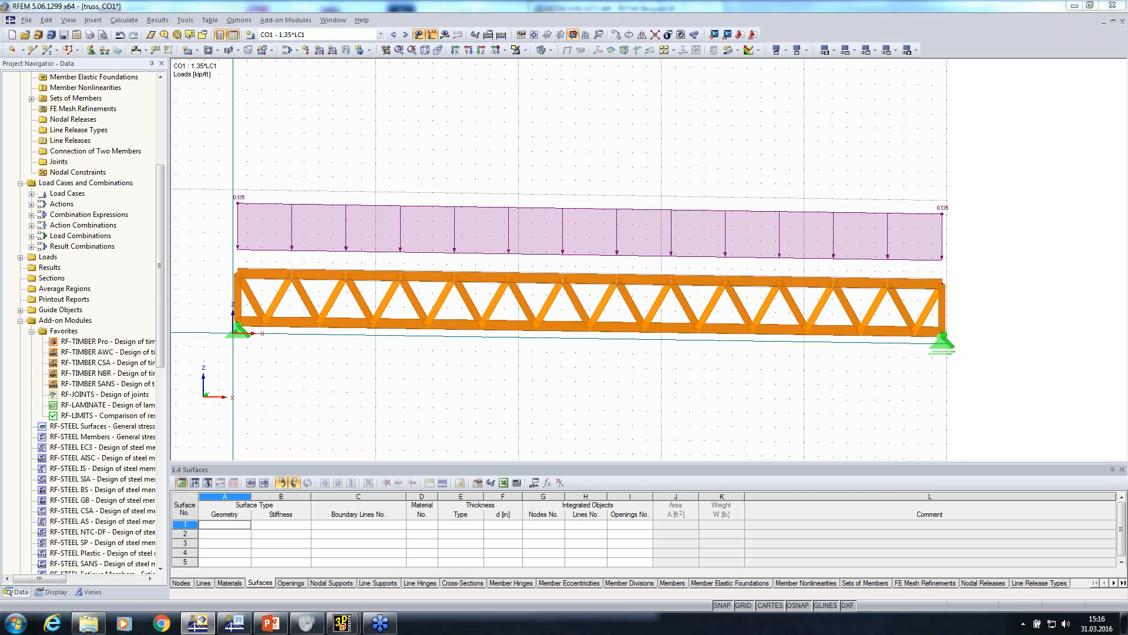
# Step: Set the timber design's national annex to BS and select result combination RC1 for the ultimate limit state design
pyautogui.click(697, 159)
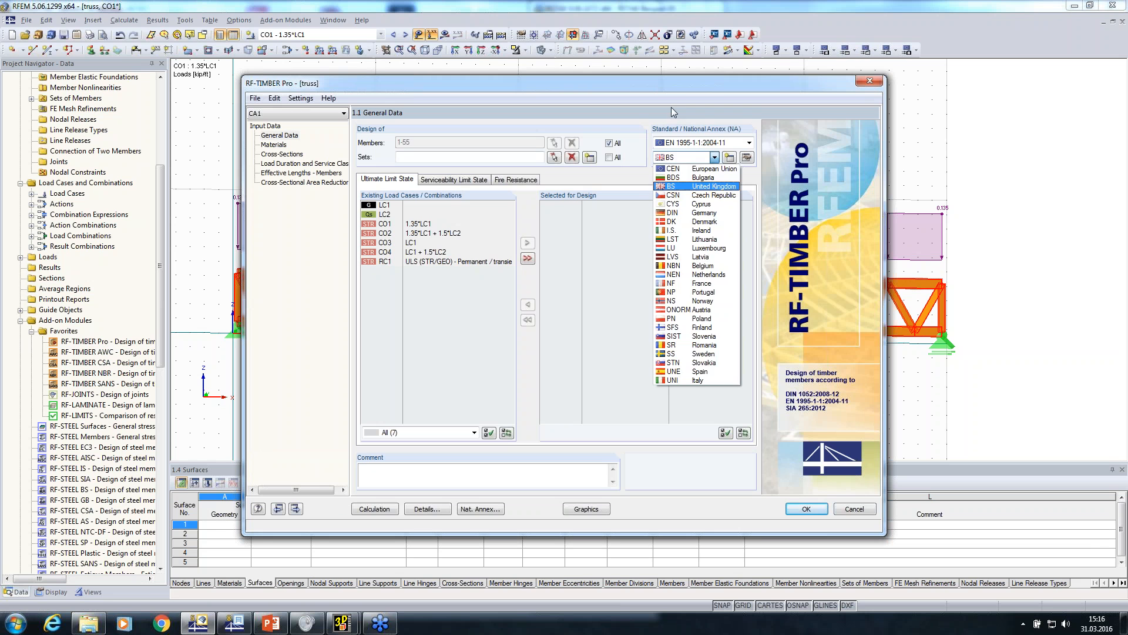
pyautogui.click(671, 186)
pyautogui.doubleClick(407, 261)
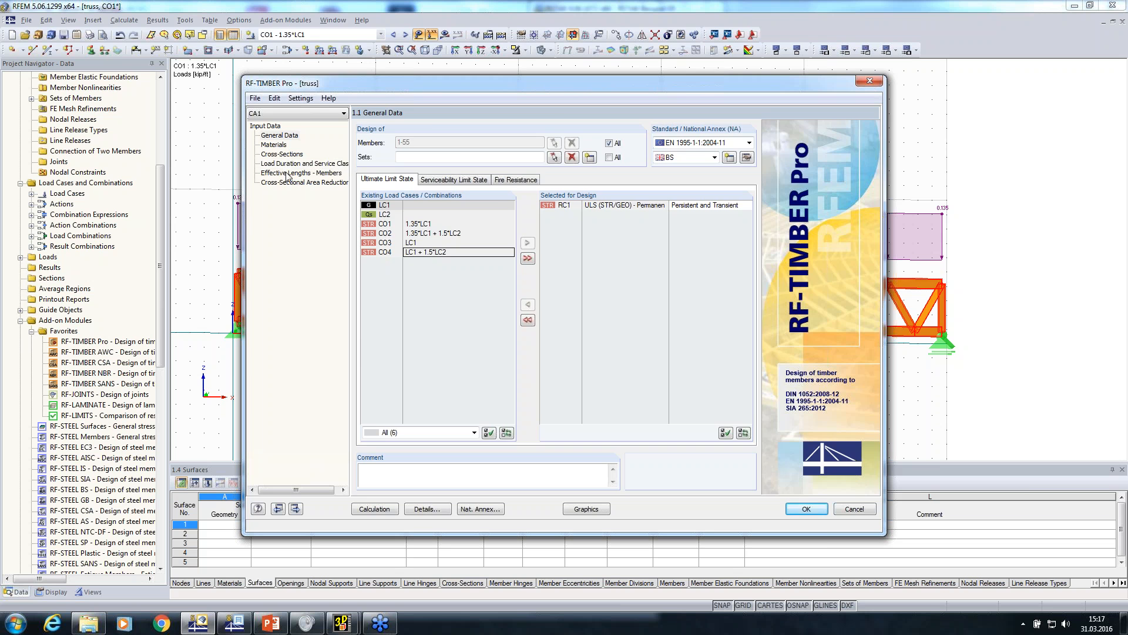
# Step: Exclude buckling about axis z and lateral-torsional buckling for all members, run the timber design calculation, and accept the module's data
pyautogui.click(362, 467)
pyautogui.click(582, 370)
pyautogui.click(582, 342)
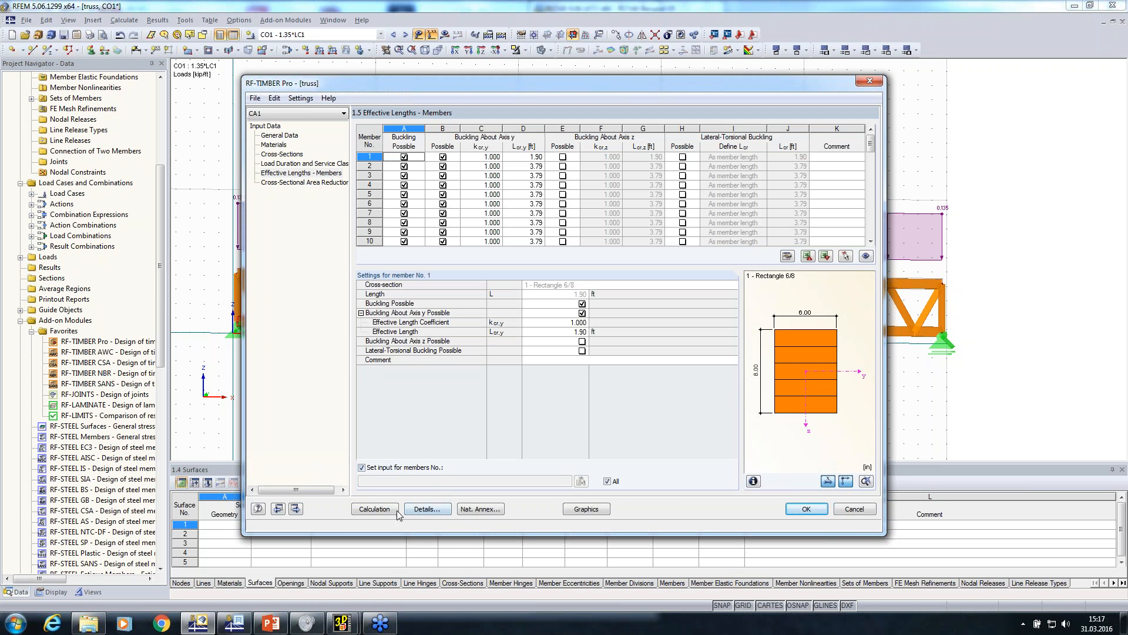
pyautogui.click(375, 509)
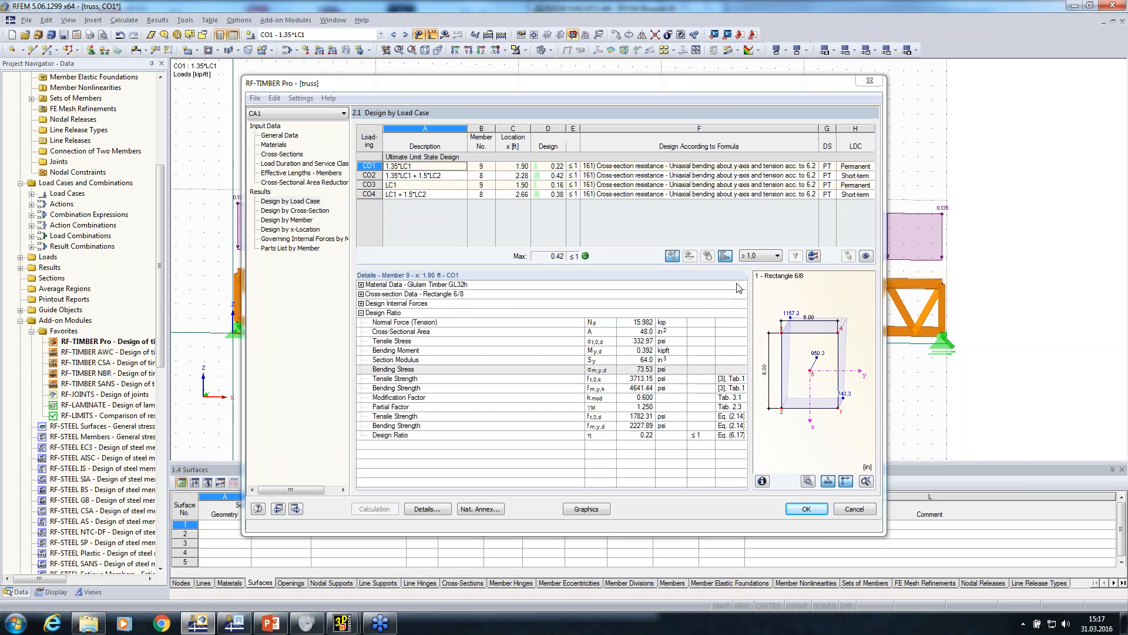
pyautogui.moveTo(716, 91); pyautogui.dragTo(818, 80)
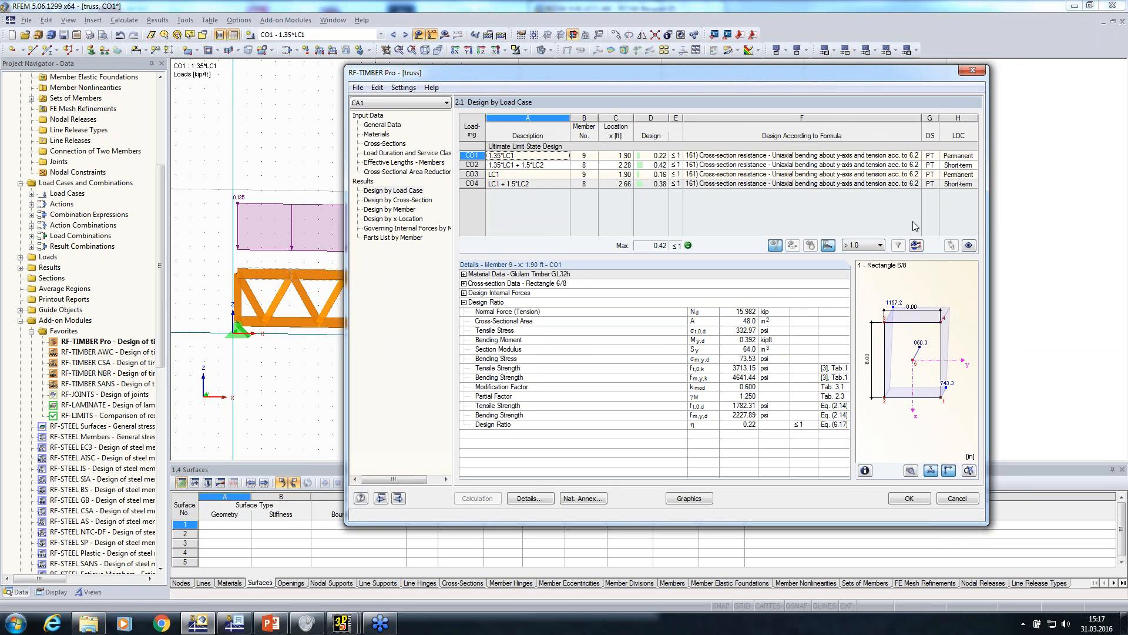
pyautogui.click(909, 500)
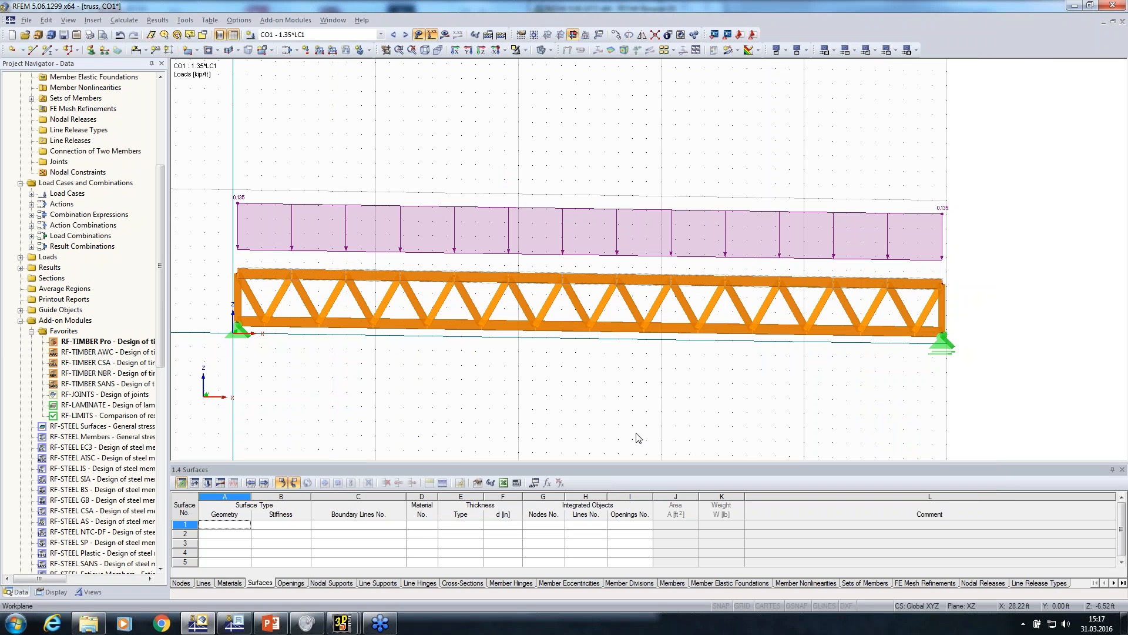
# Step: View the general data of the RF-JOINTS add-on module and close it
pyautogui.doubleClick(133, 394)
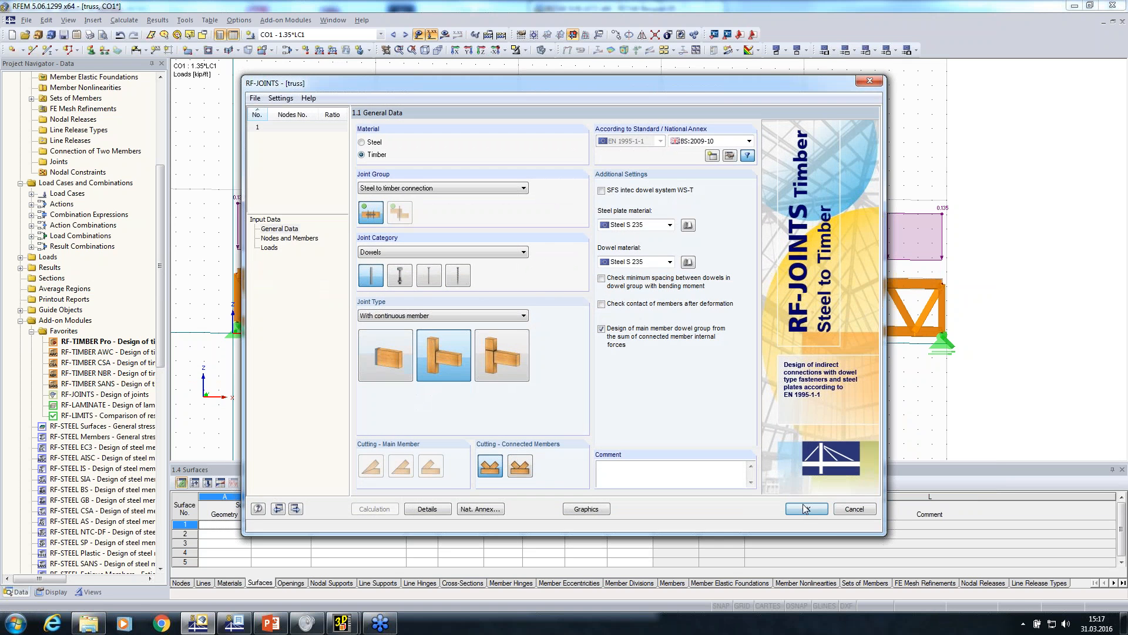
pyautogui.click(802, 504)
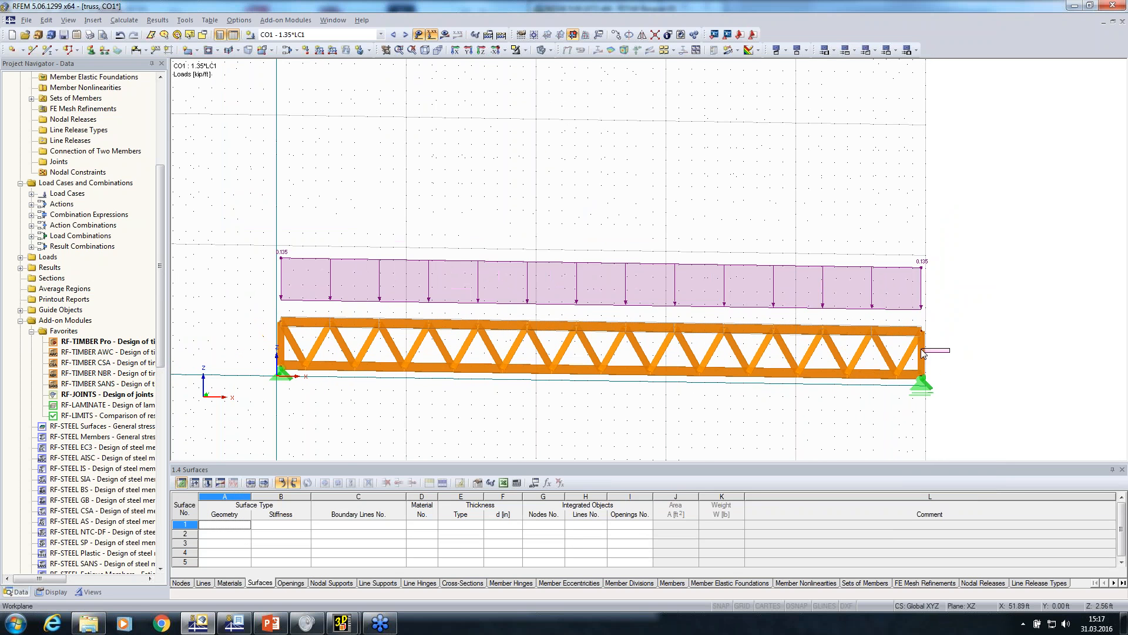
# Step: Open the four end verticals and outermost diagonals for editing and set their member type to Beam
pyautogui.scroll(3, 275, 353)
pyautogui.rightClick(297, 319)
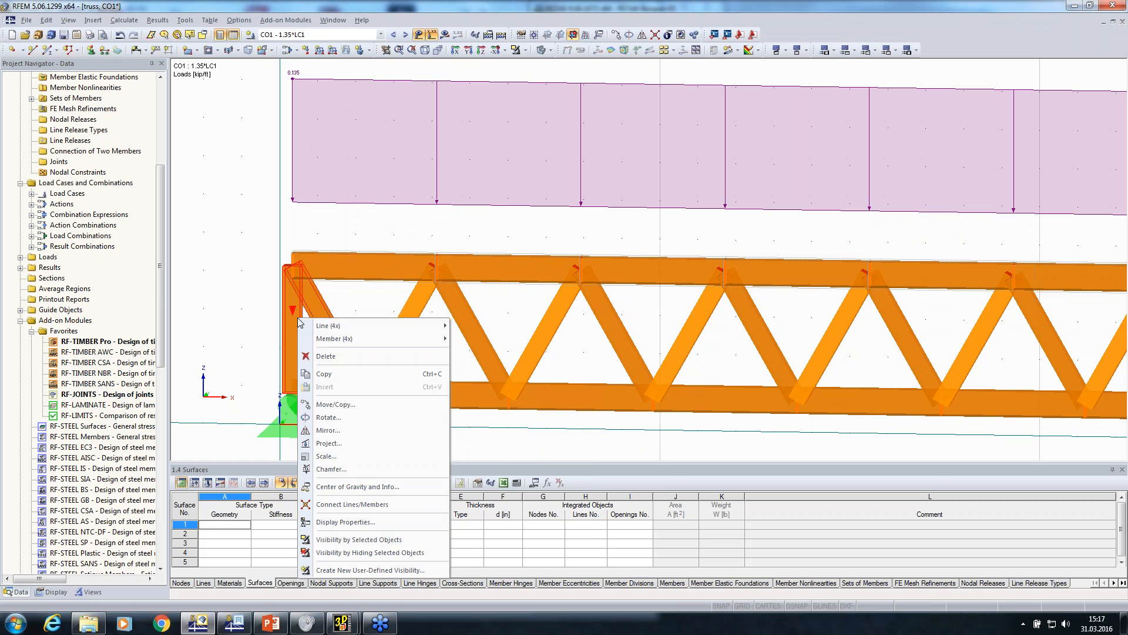
pyautogui.moveTo(392, 331)
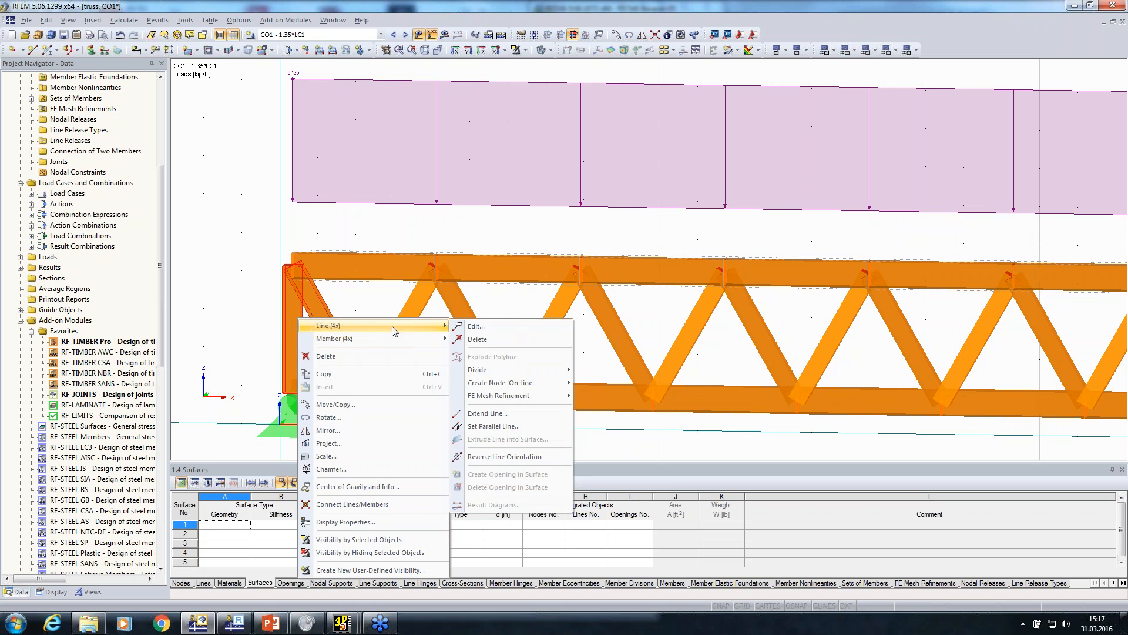
pyautogui.click(476, 327)
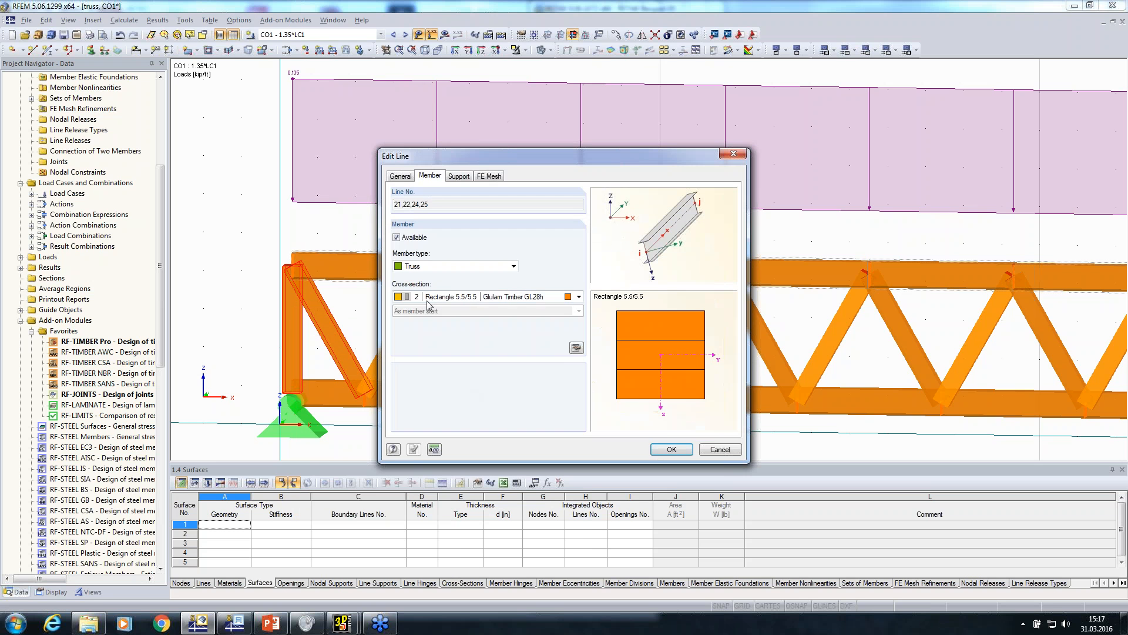
pyautogui.click(571, 348)
pyautogui.click(641, 207)
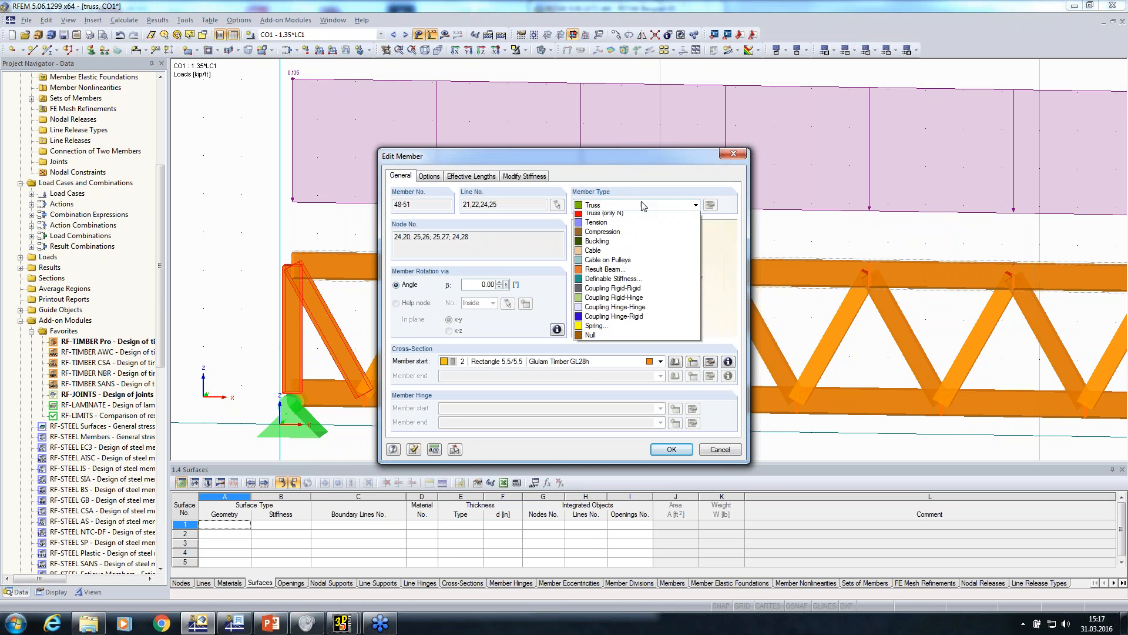
pyautogui.click(623, 215)
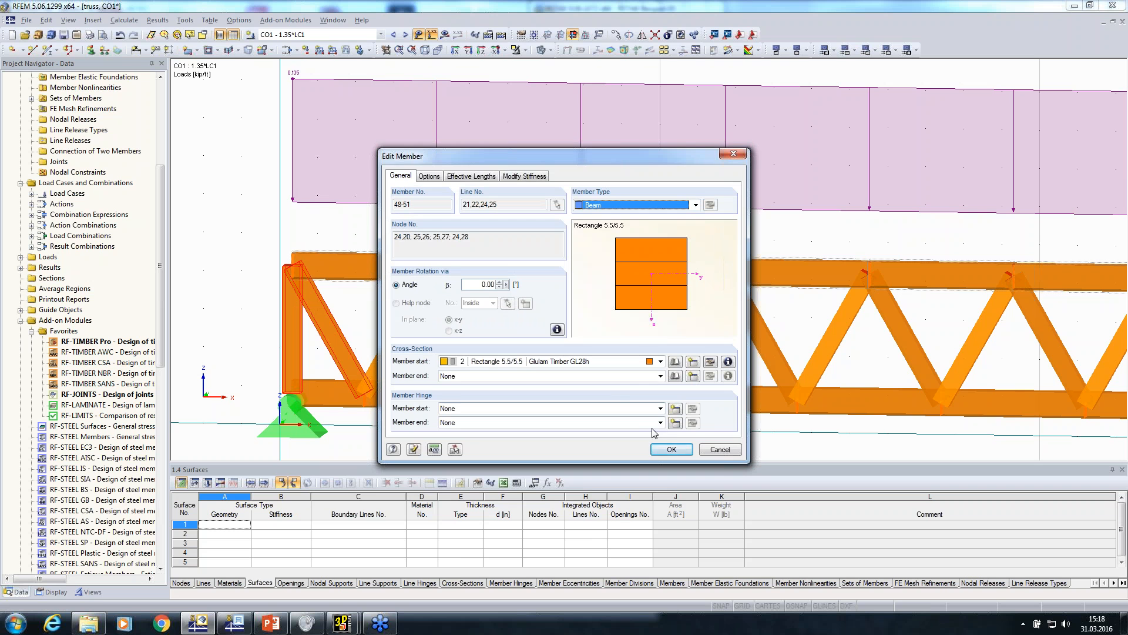
# Step: Create a member hinge in local axes releasing φy and assign it to the end of these four members
pyautogui.click(675, 424)
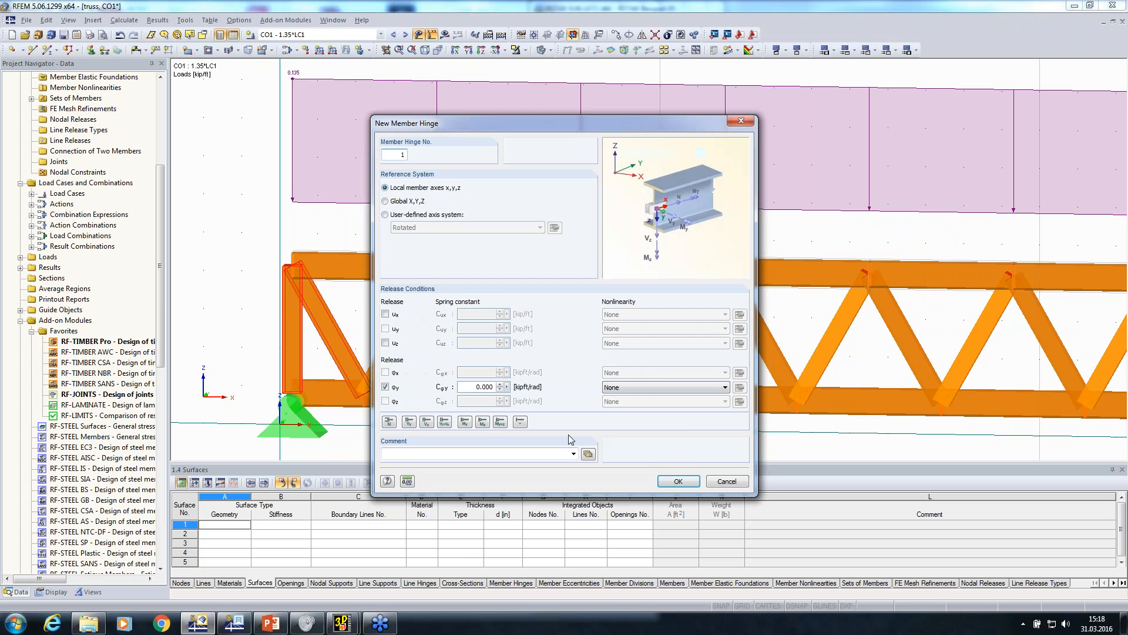
pyautogui.click(679, 482)
pyautogui.click(670, 474)
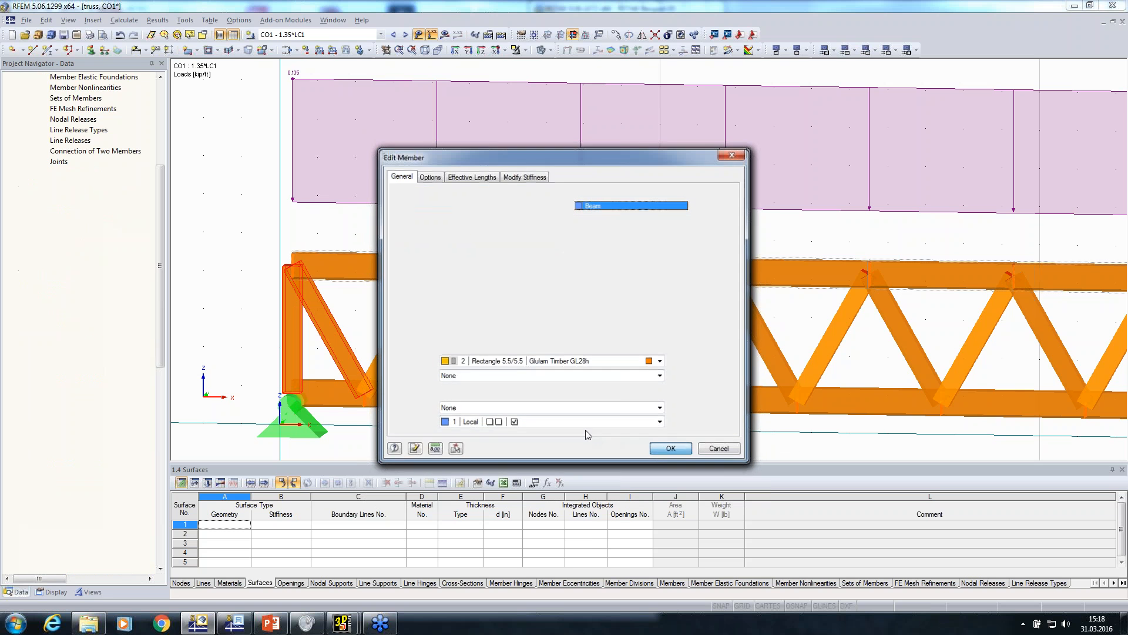
pyautogui.click(659, 451)
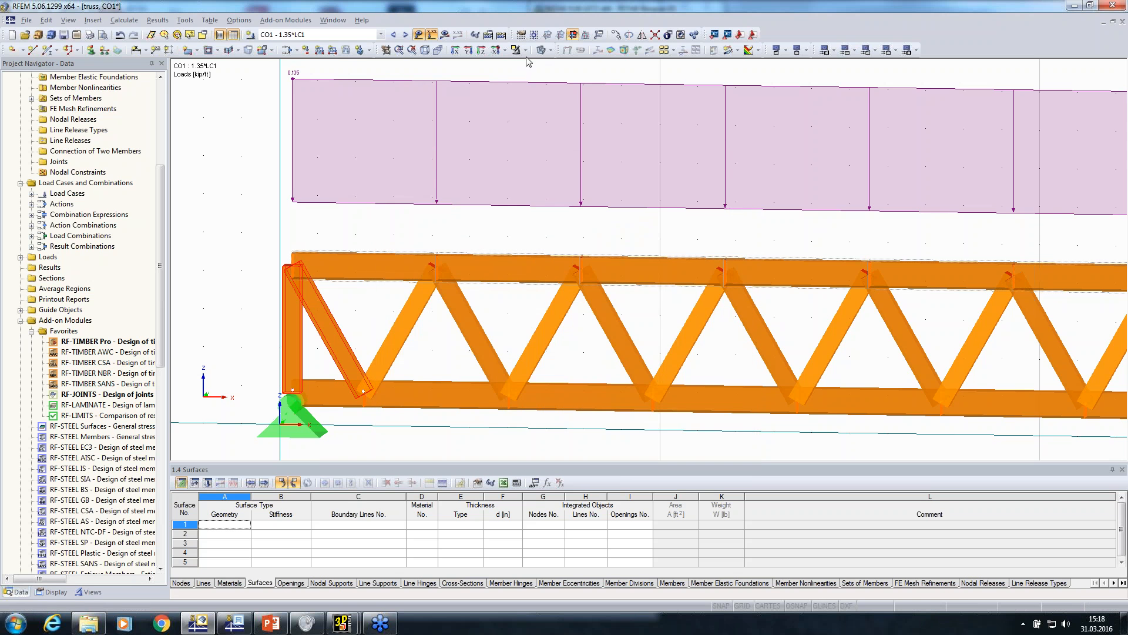
# Step: Display the truss as a wireframe to inspect the hinges, and undo the beam and hinge assignment on the end members
pyautogui.click(541, 51)
pyautogui.scroll(-2, 370, 170)
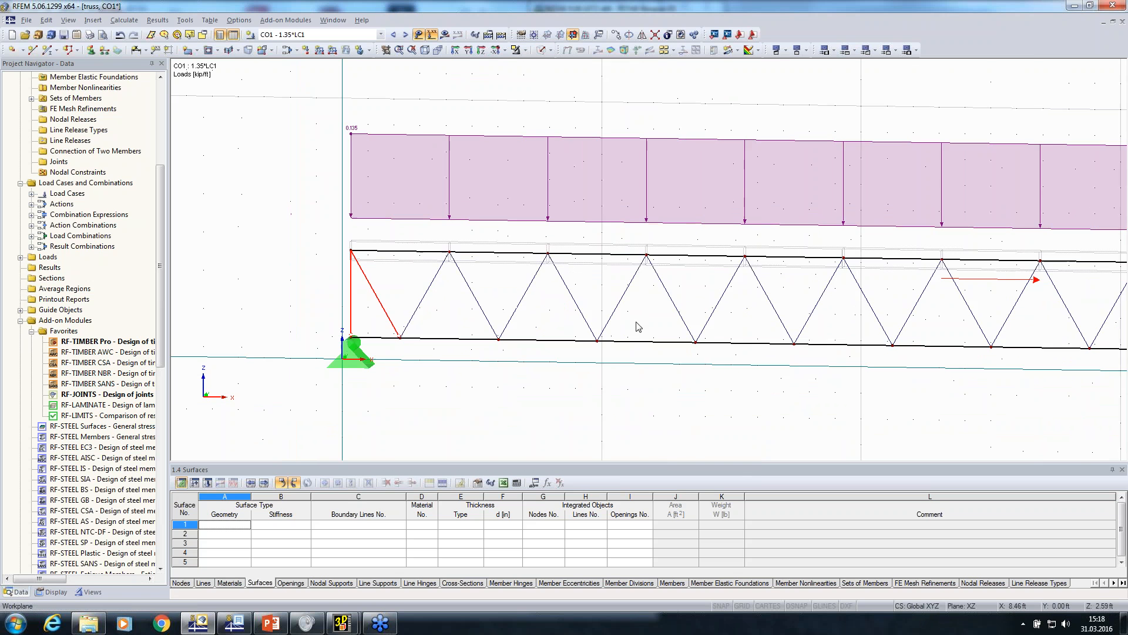
pyautogui.keyDown('ctrl'); pyautogui.moveTo(377, 282); pyautogui.dragTo(662, 323, button='middle'); pyautogui.keyUp('ctrl')
pyautogui.click(663, 323)
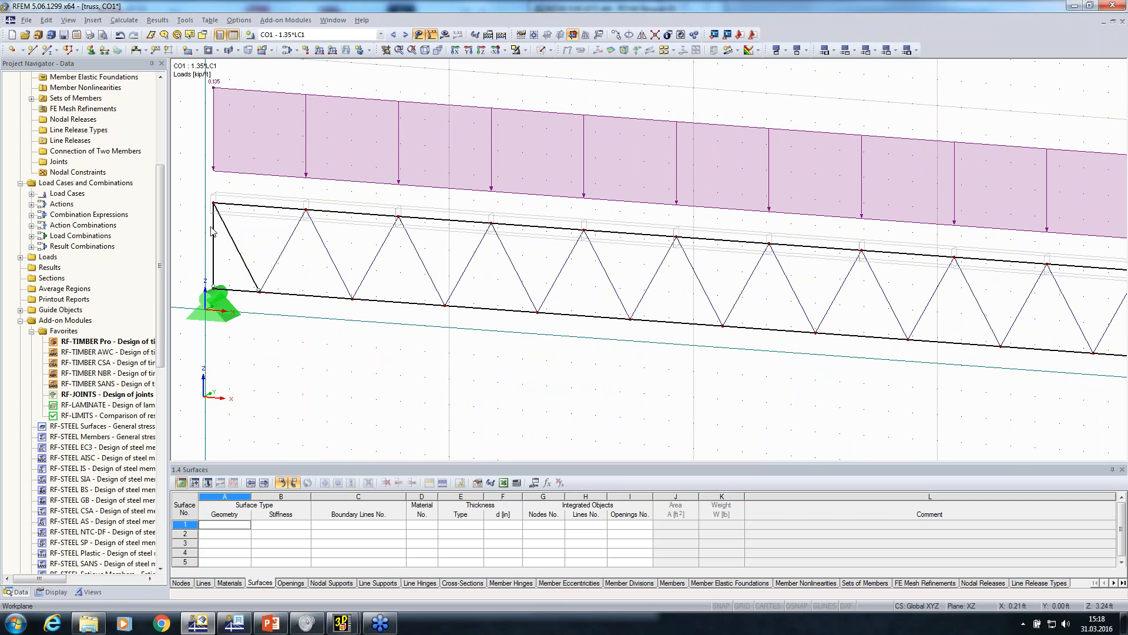
pyautogui.scroll(-1, 219, 233)
pyautogui.scroll(-2, 219, 233)
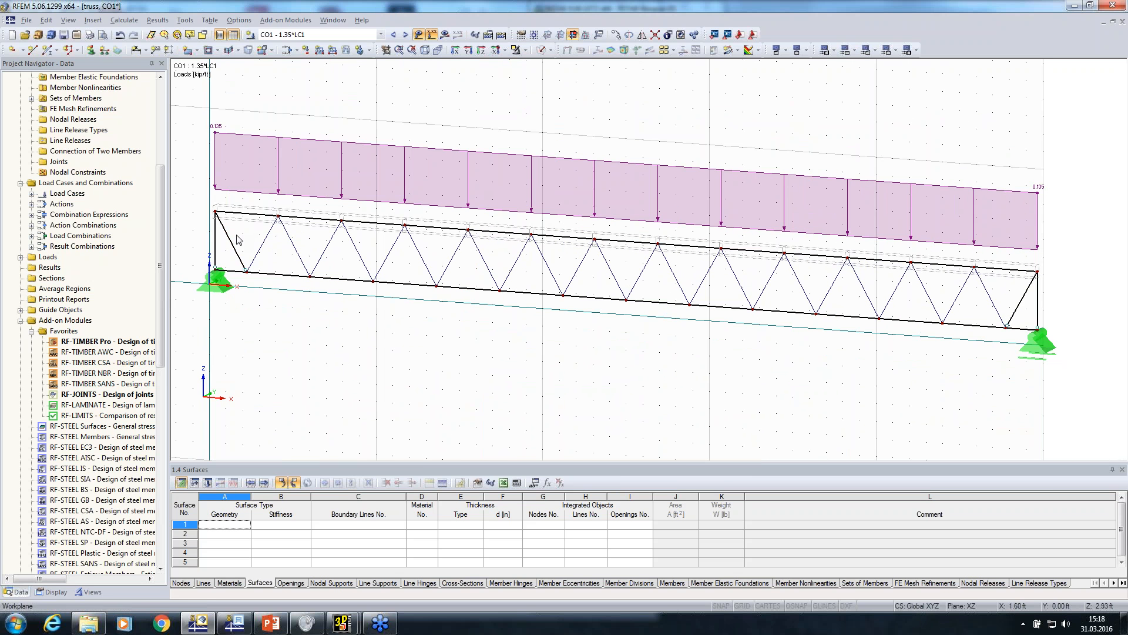
pyautogui.click(120, 35)
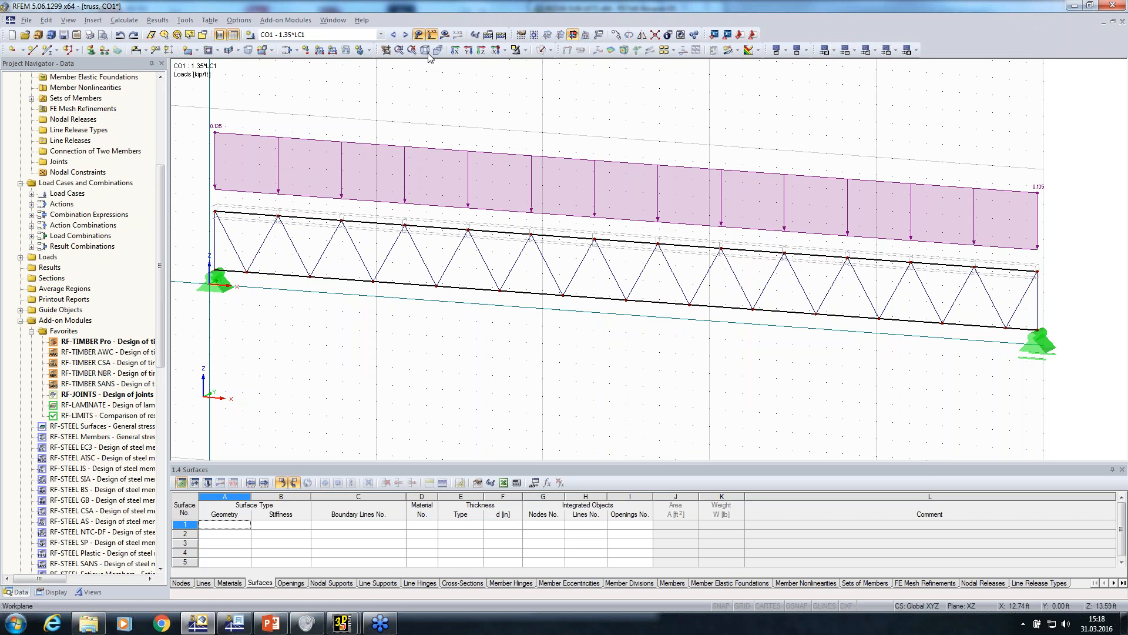
# Step: Examine the member bending moments My for CO1 with the loads hidden, and close the results display
pyautogui.click(443, 35)
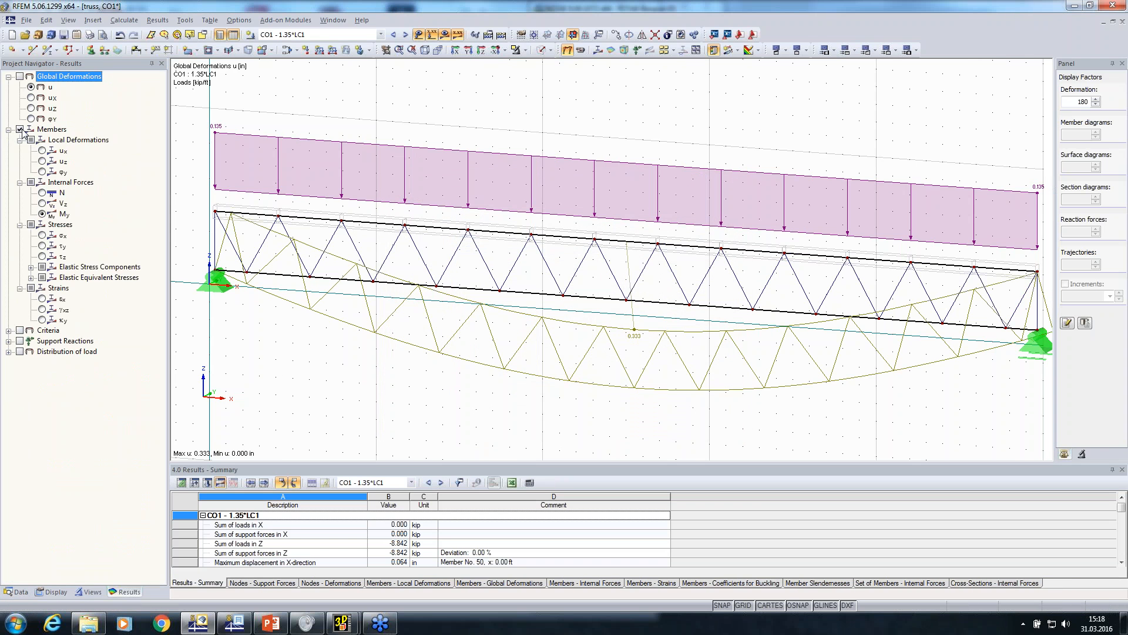
pyautogui.keyDown('ctrl'); pyautogui.moveTo(399, 322); pyautogui.dragTo(521, 319, button='middle'); pyautogui.keyUp('ctrl')
pyautogui.click(419, 36)
pyautogui.moveTo(442, 258); pyautogui.dragTo(482, 251, button='middle')
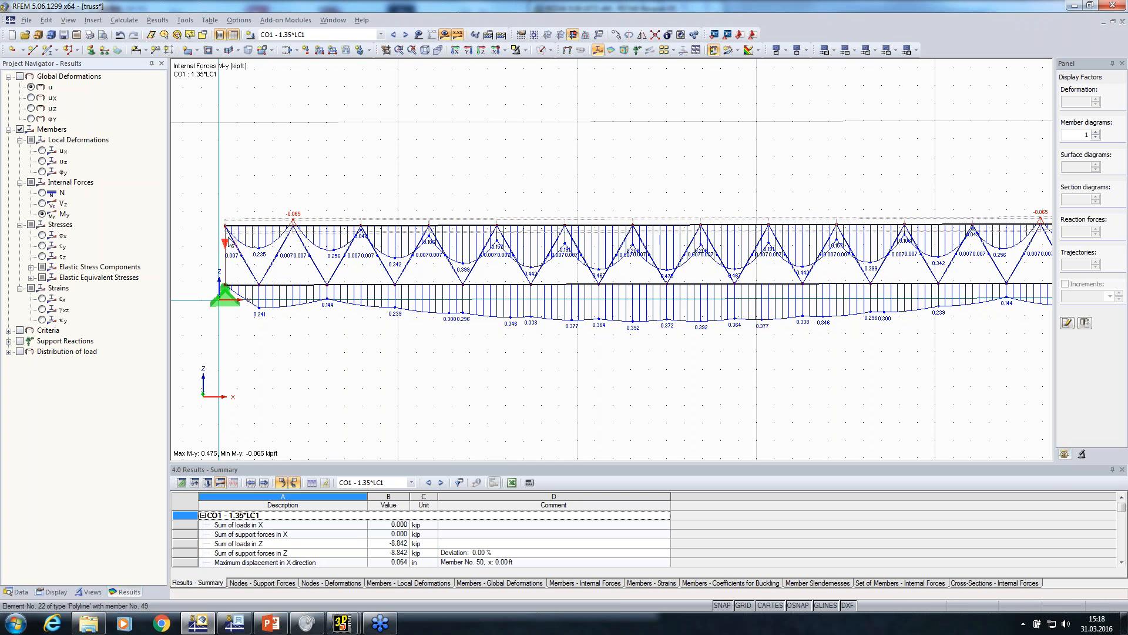
pyautogui.scroll(-1, 220, 341)
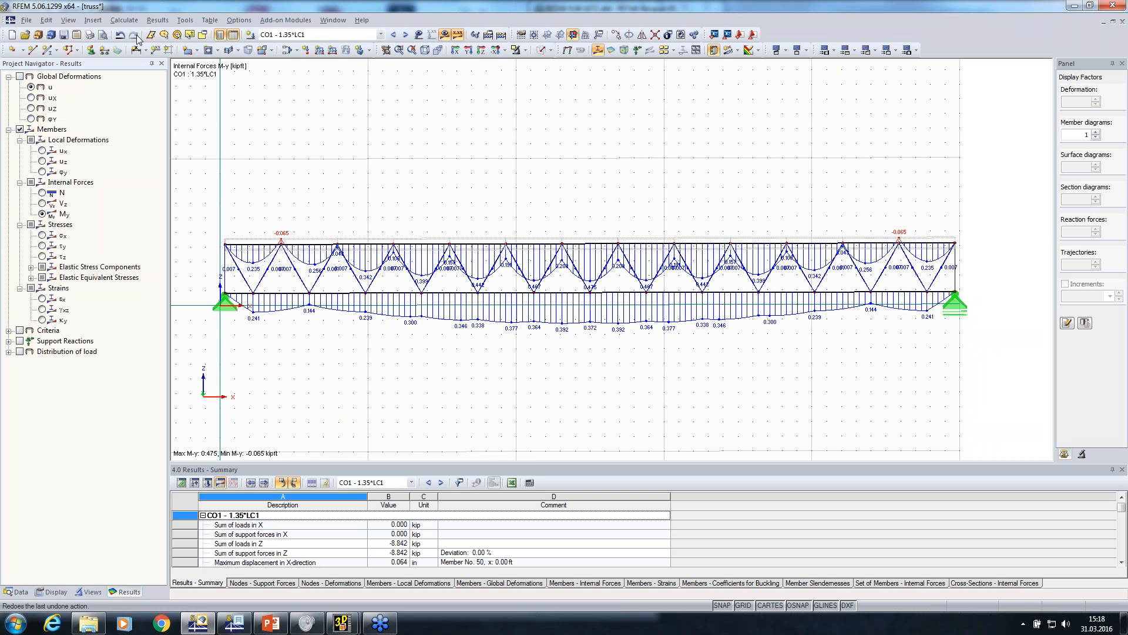
pyautogui.scroll(1, 254, 269)
pyautogui.click(437, 35)
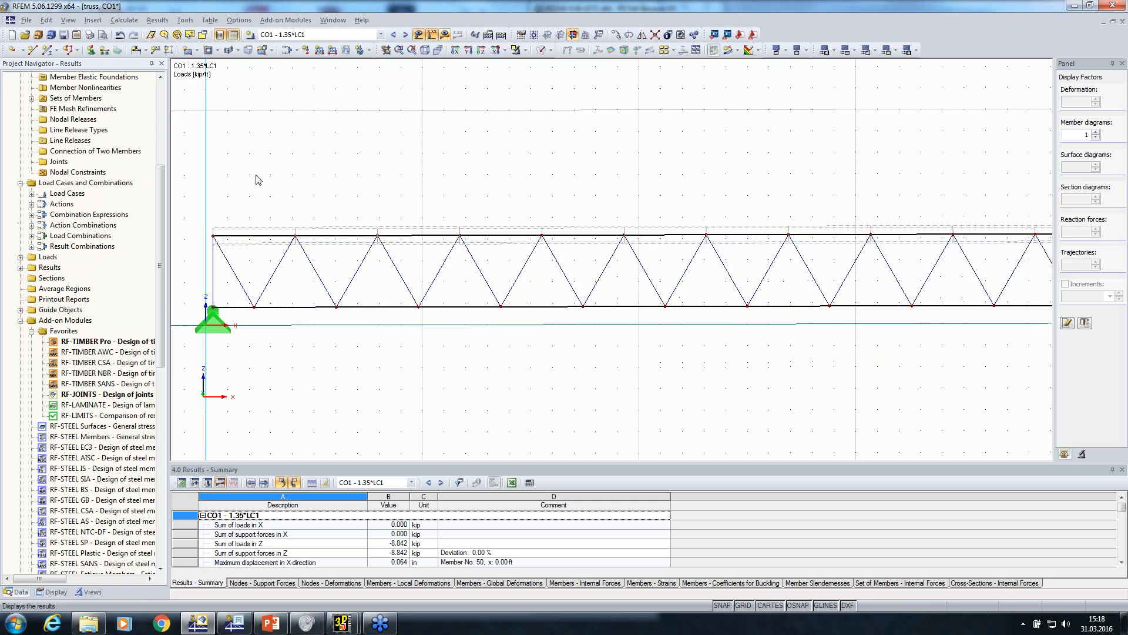
# Step: Change the four end verticals and outermost diagonals to the Beam type with hinge 1 at the member end
pyautogui.scroll(1, 247, 252)
pyautogui.scroll(-2, 194, 257)
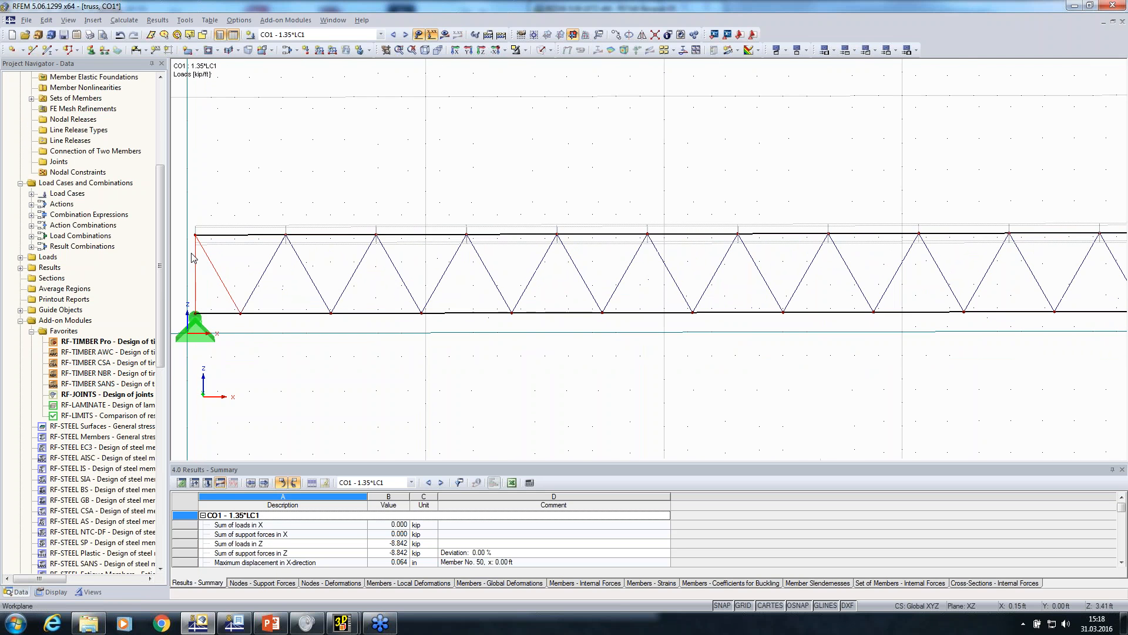
pyautogui.scroll(2, 738, 265)
pyautogui.rightClick(738, 264)
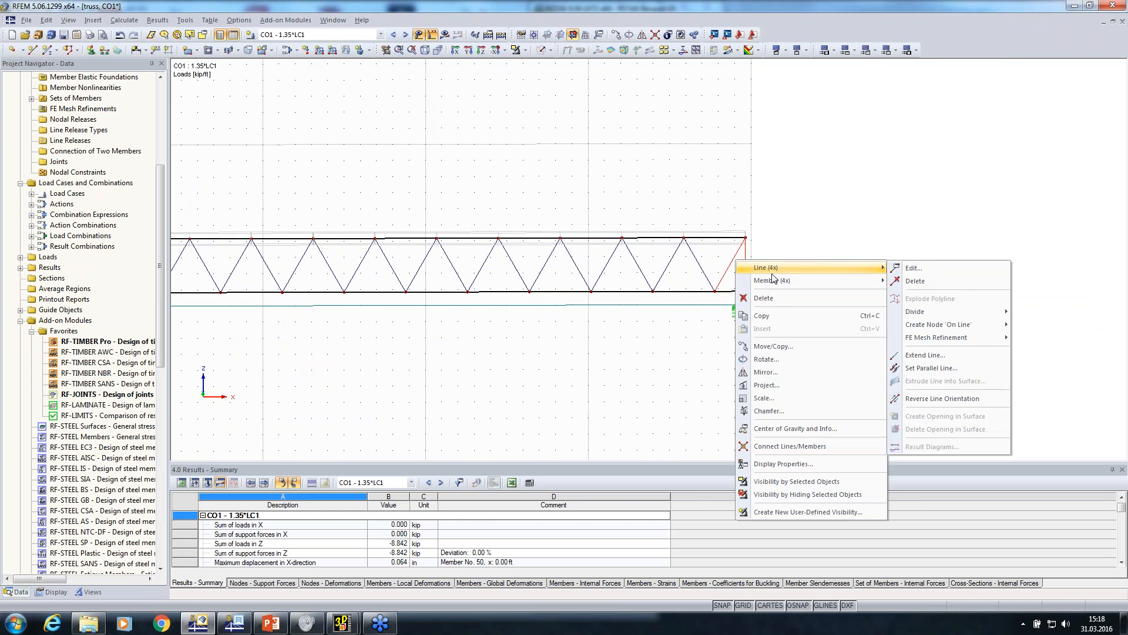
pyautogui.moveTo(841, 281)
pyautogui.click(914, 268)
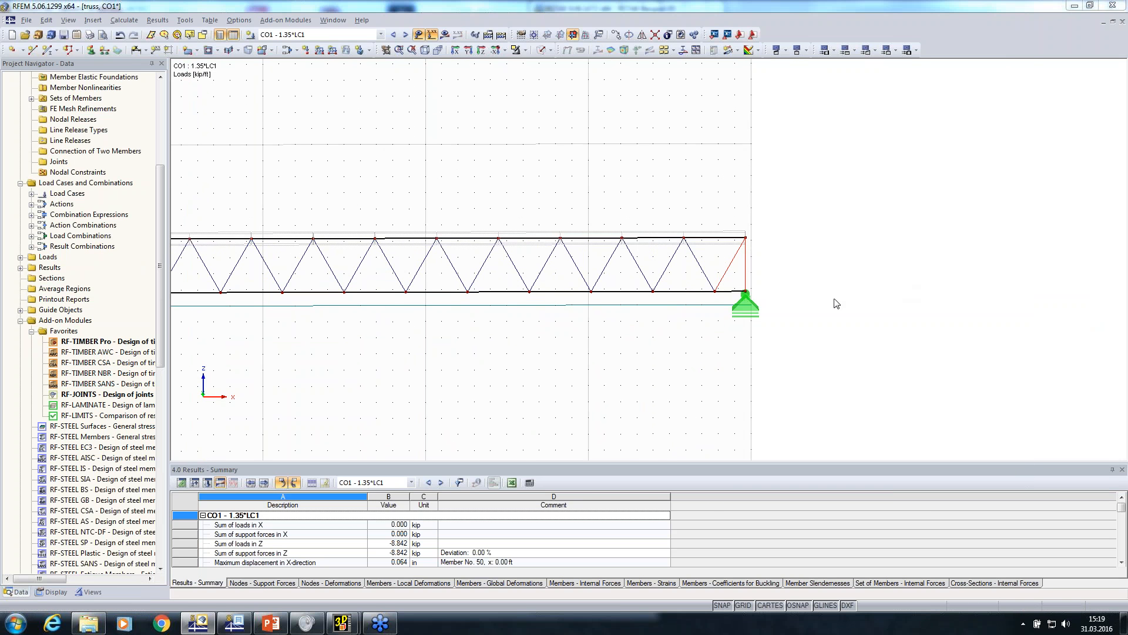
pyautogui.click(659, 207)
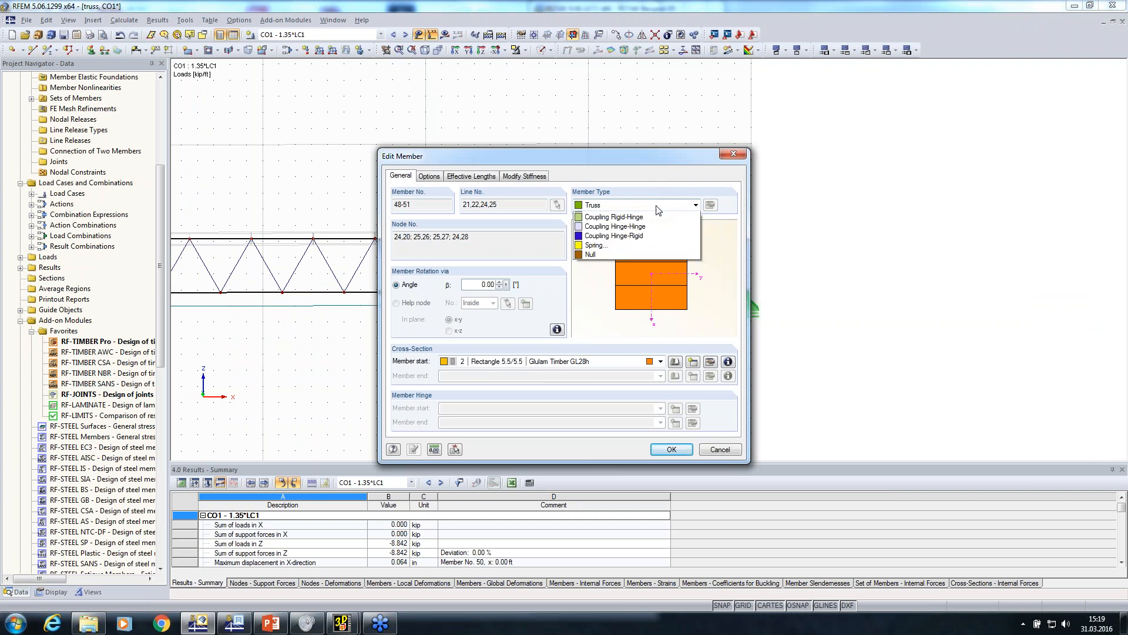
pyautogui.click(658, 216)
pyautogui.click(660, 423)
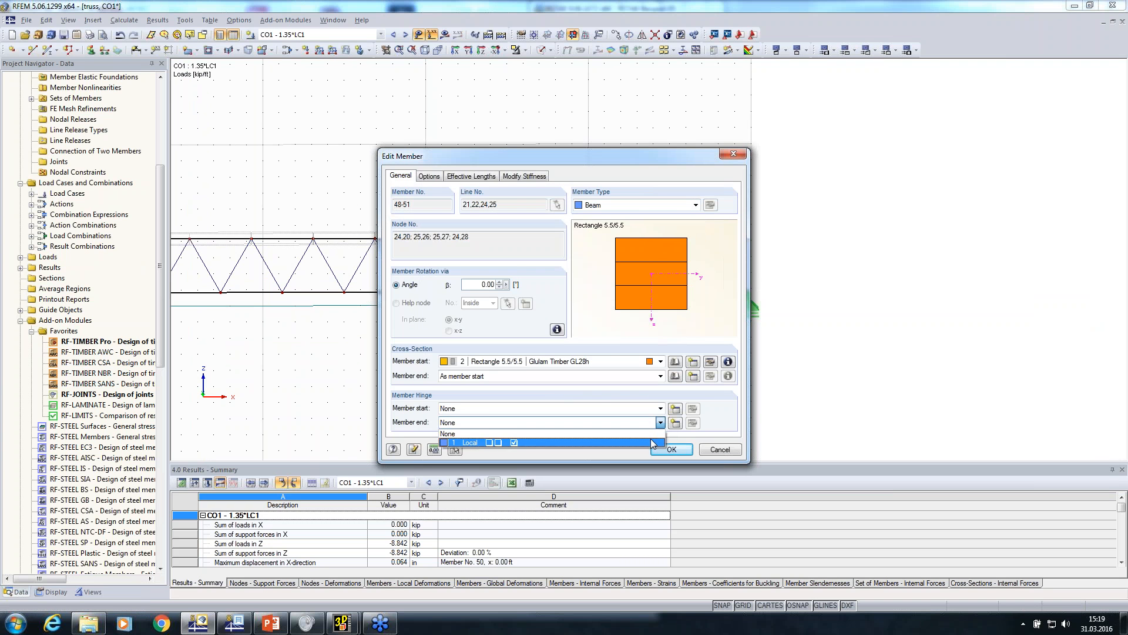
pyautogui.click(651, 442)
pyautogui.click(664, 450)
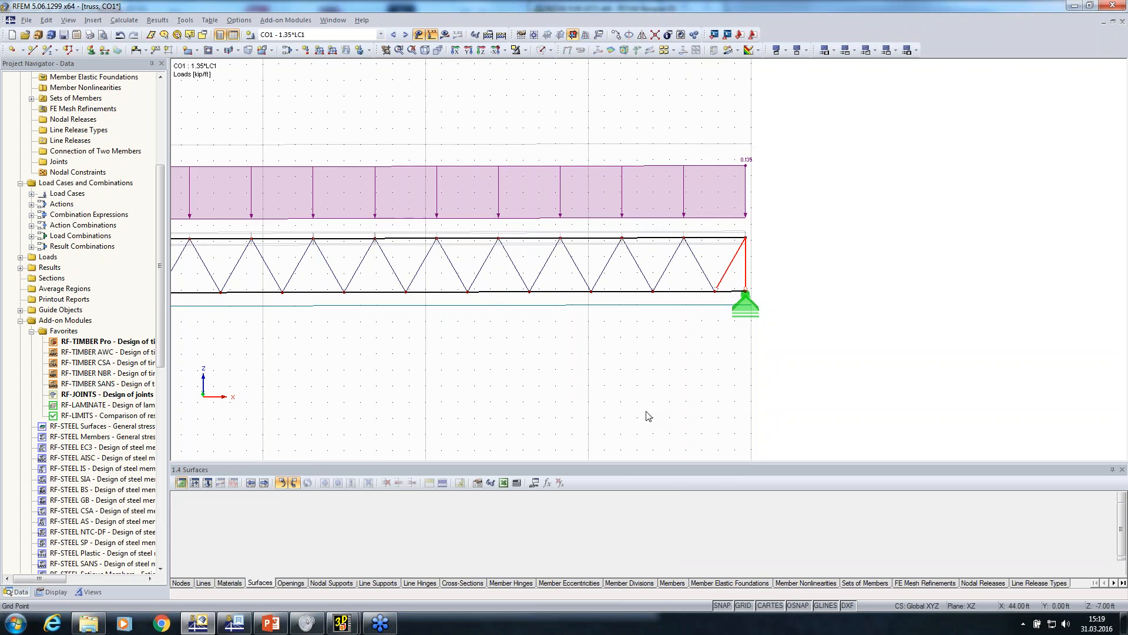
# Step: Open RF-JOINTS and set the joint type to Without continuous member with the third main-member cutting option
pyautogui.doubleClick(88, 394)
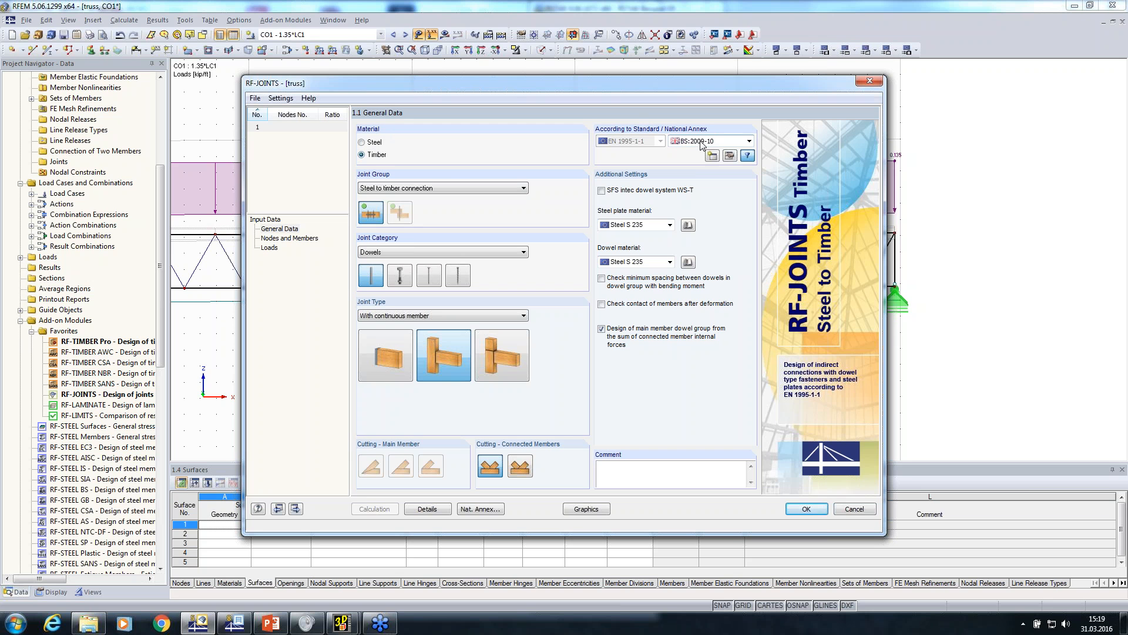
pyautogui.click(494, 360)
pyautogui.click(427, 470)
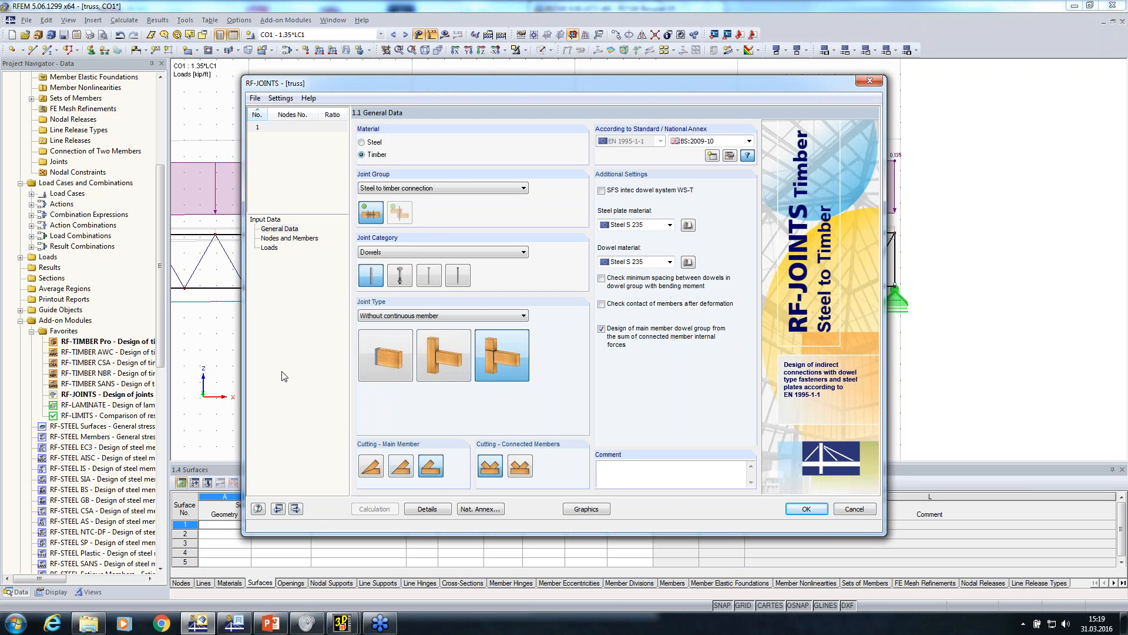
# Step: Define the joint on nodes 24 and 25 at the truss's upper left corner, imported from the structural model
pyautogui.click(280, 240)
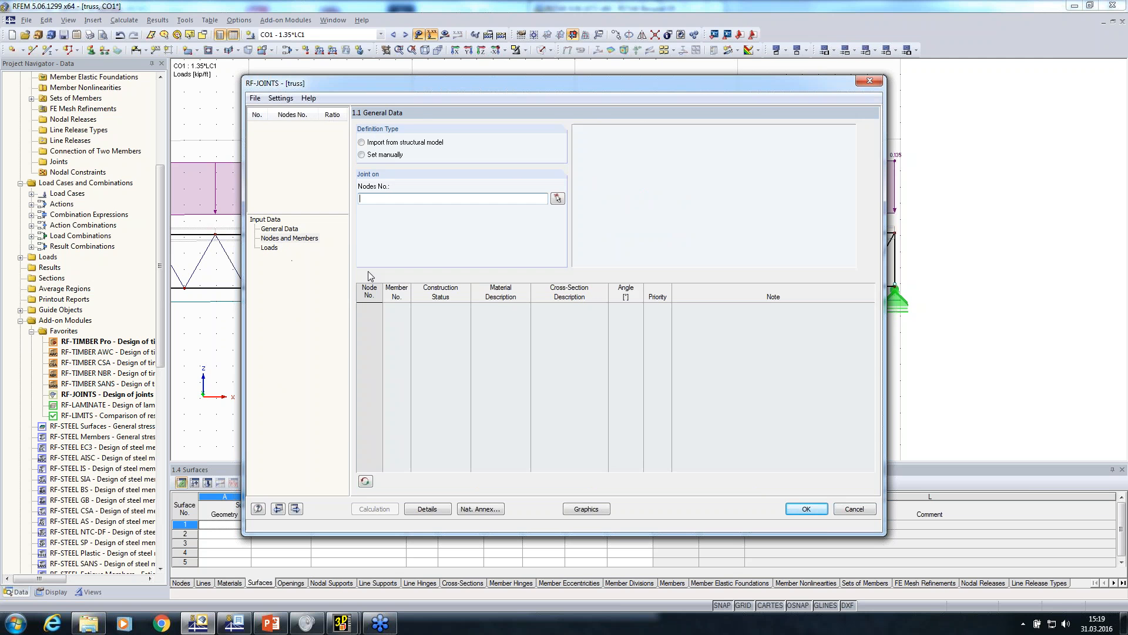
pyautogui.click(557, 198)
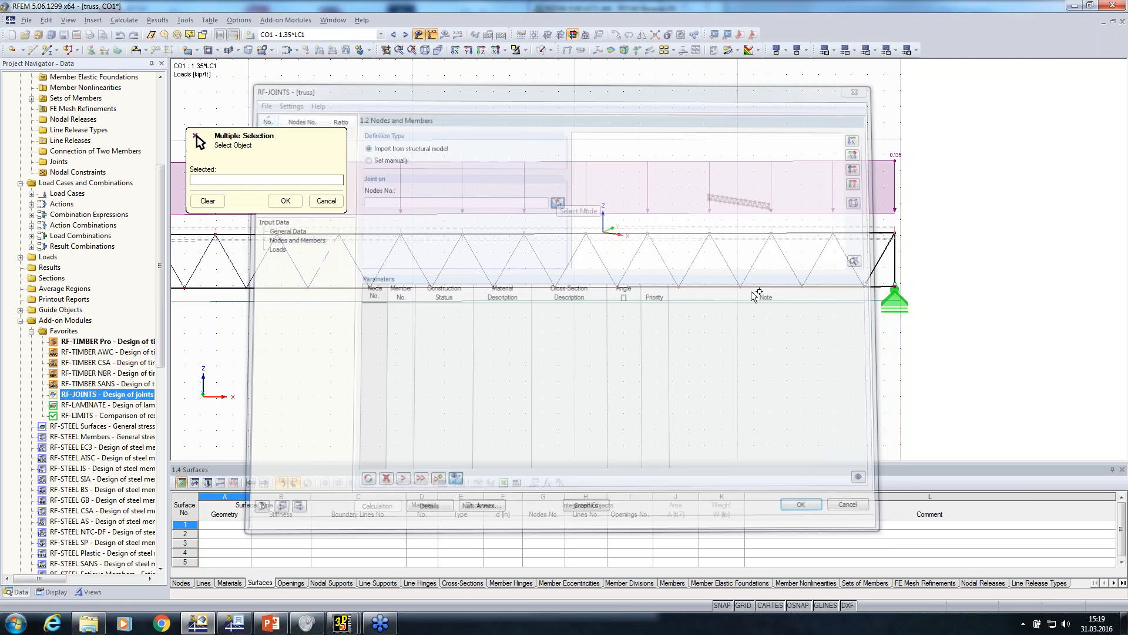
pyautogui.moveTo(735, 330); pyautogui.dragTo(998, 393, button='middle')
pyautogui.click(397, 286)
pyautogui.click(285, 200)
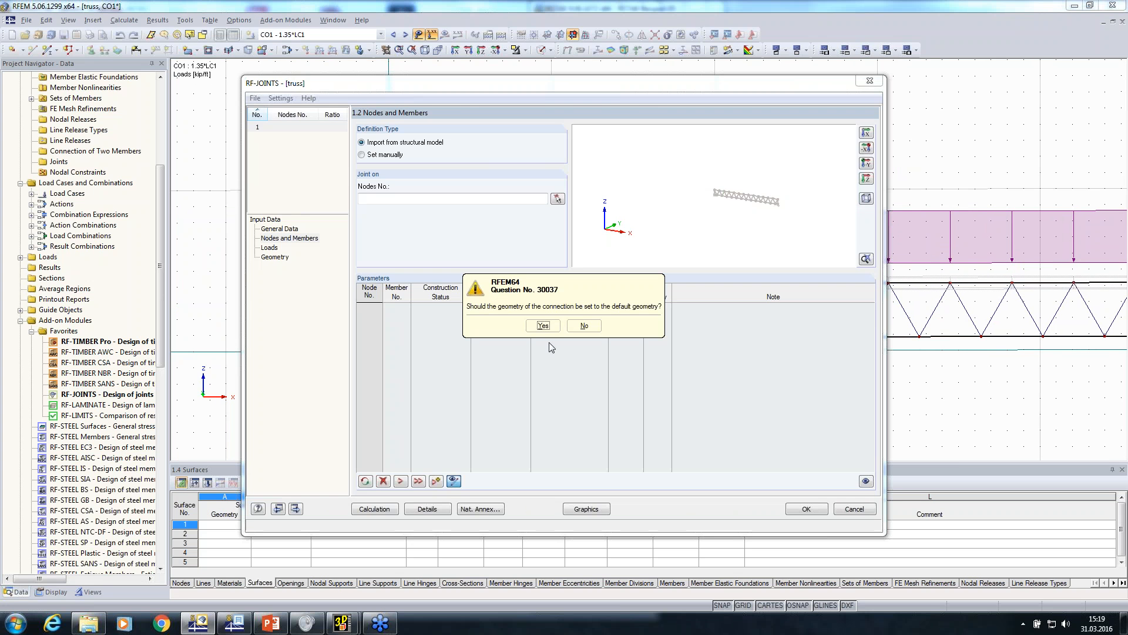
pyautogui.click(584, 355)
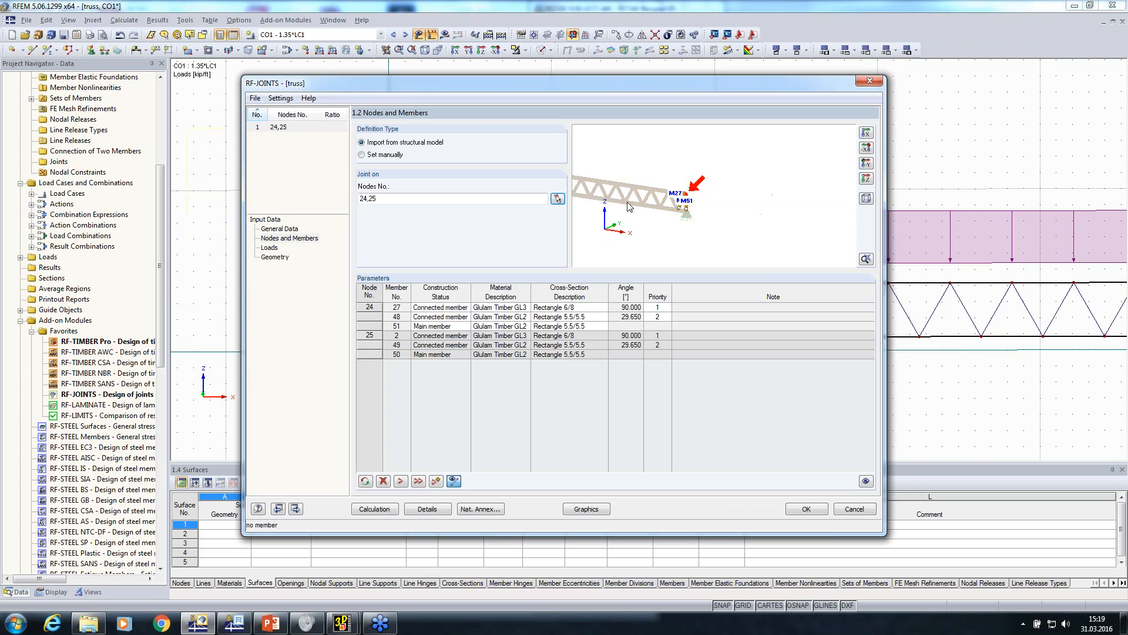
pyautogui.scroll(2, 758, 190)
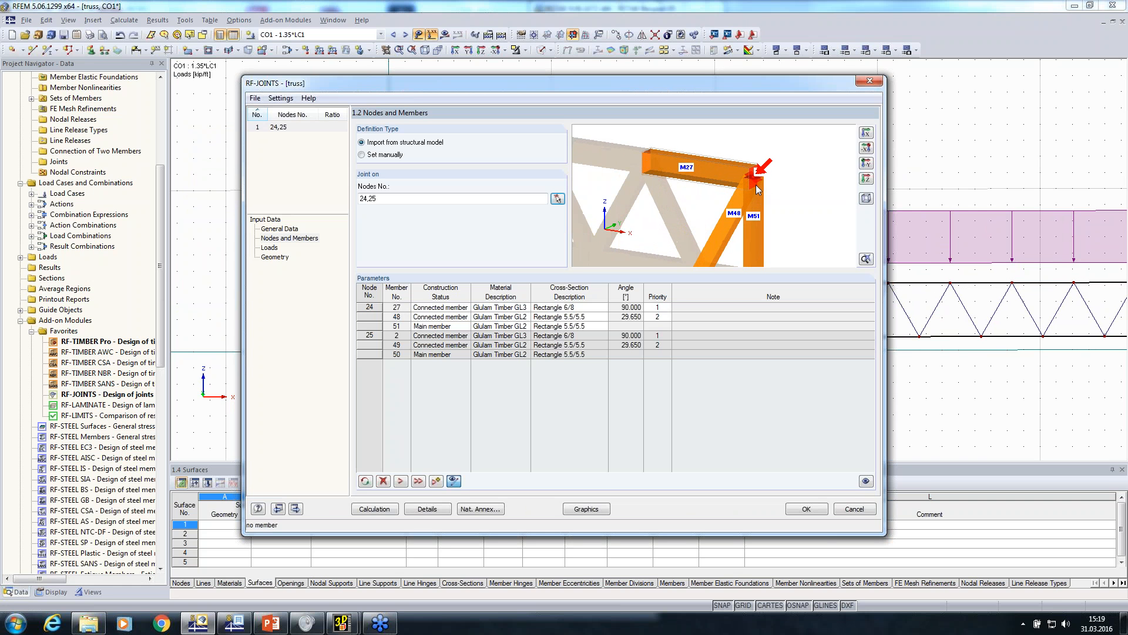
# Step: Make top chord member 27 the main member and end vertical 51 a connected member, and match node 25 to the first node
pyautogui.click(435, 325)
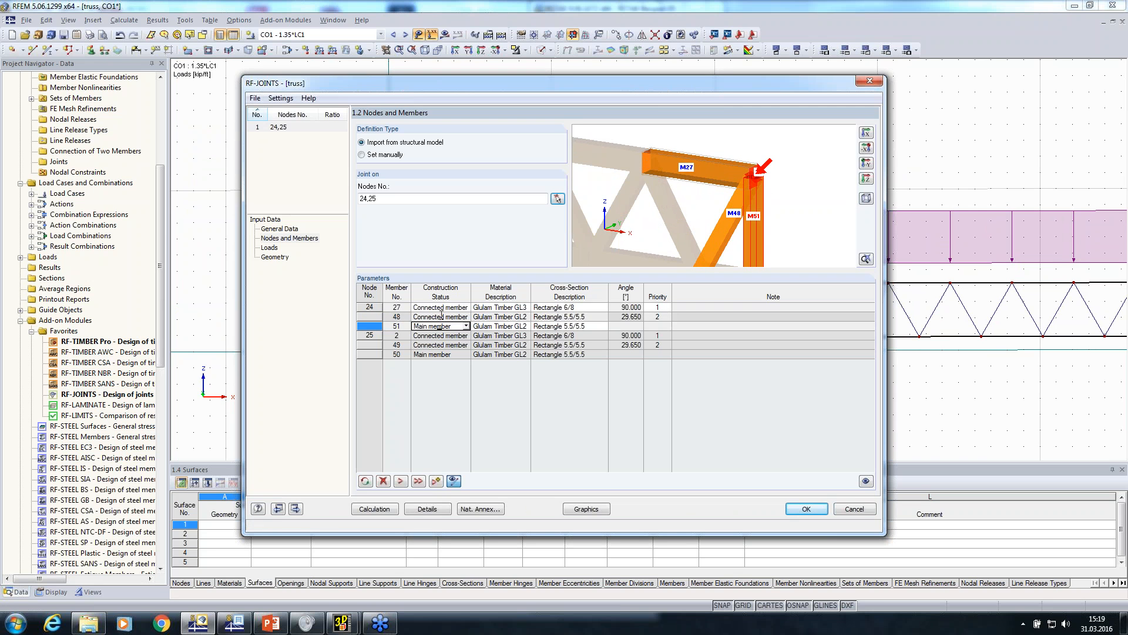
pyautogui.click(439, 307)
pyautogui.click(466, 307)
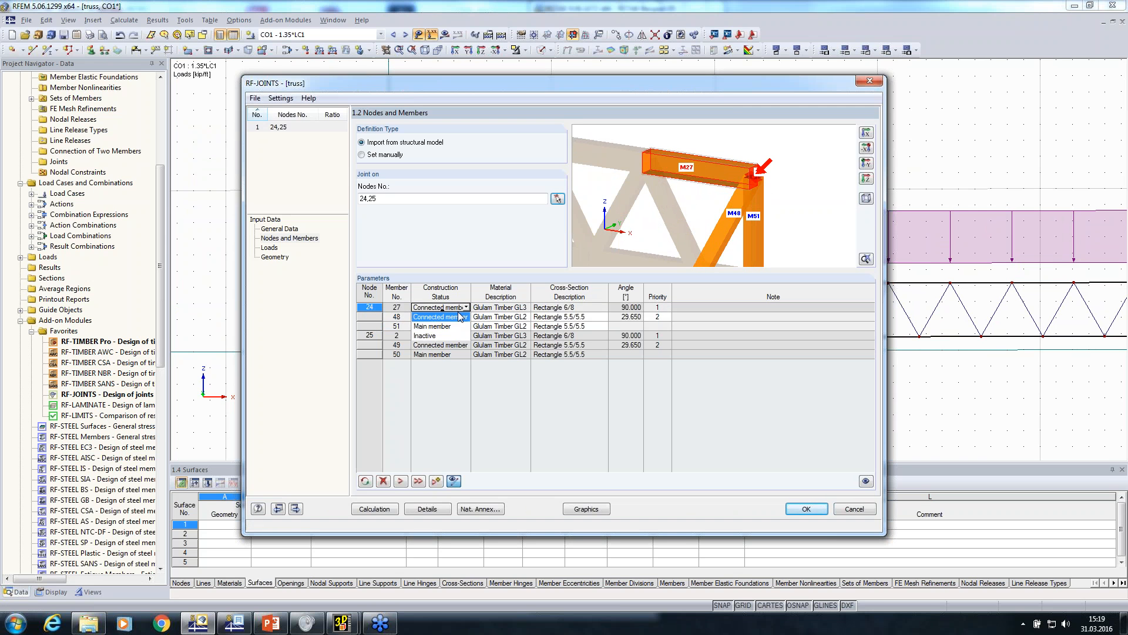
pyautogui.click(448, 327)
pyautogui.click(441, 325)
pyautogui.click(466, 326)
pyautogui.click(440, 335)
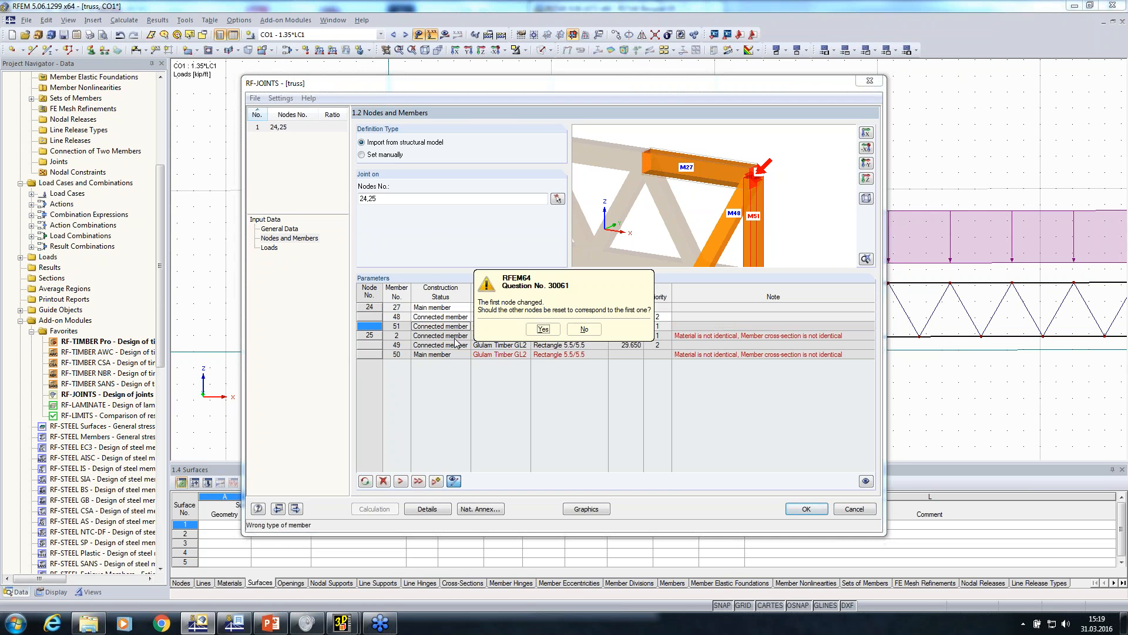
pyautogui.click(543, 329)
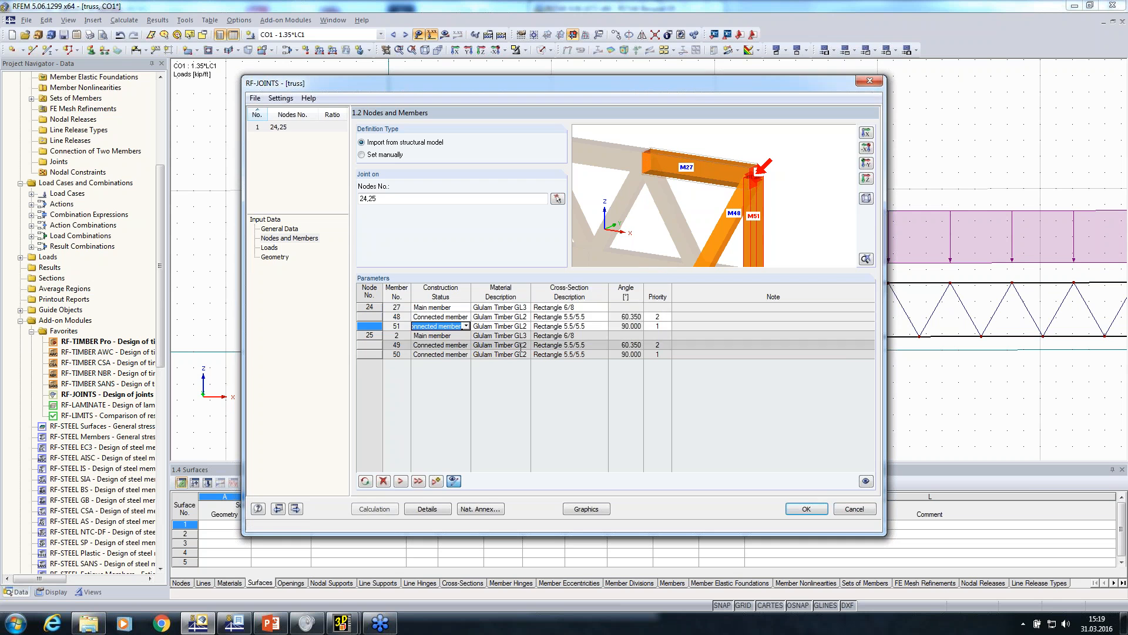
# Step: Select result combination RC1 for the joint design
pyautogui.click(269, 247)
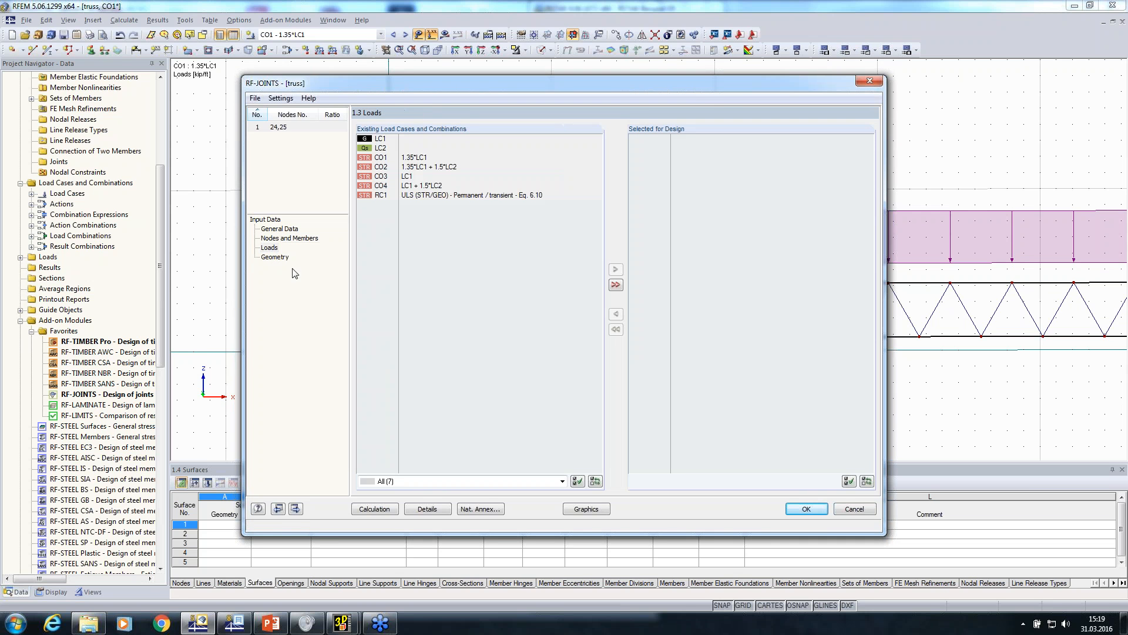
pyautogui.doubleClick(404, 195)
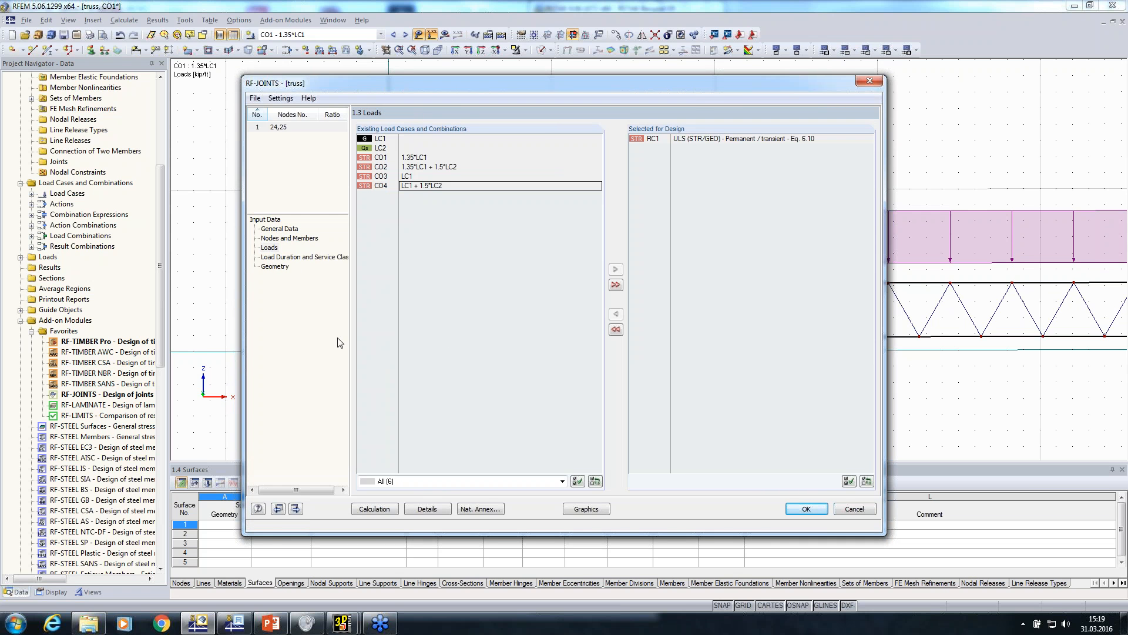
# Step: Set the steel plate thickness to 0.55 in and edit the dowel diameter of the main member
pyautogui.click(275, 267)
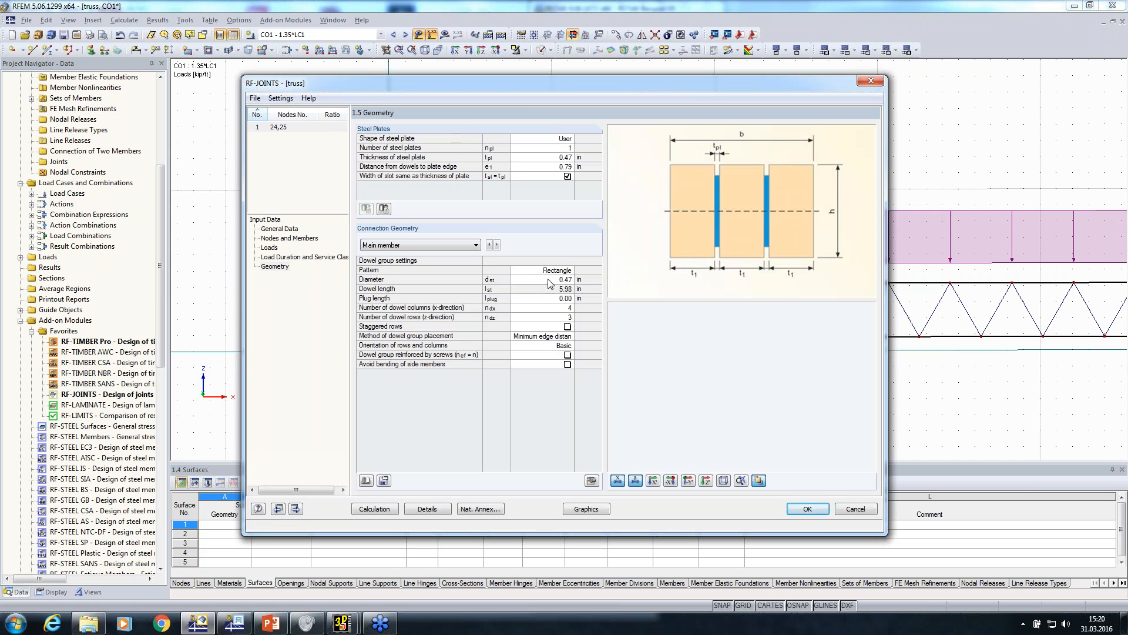
pyautogui.click(535, 159)
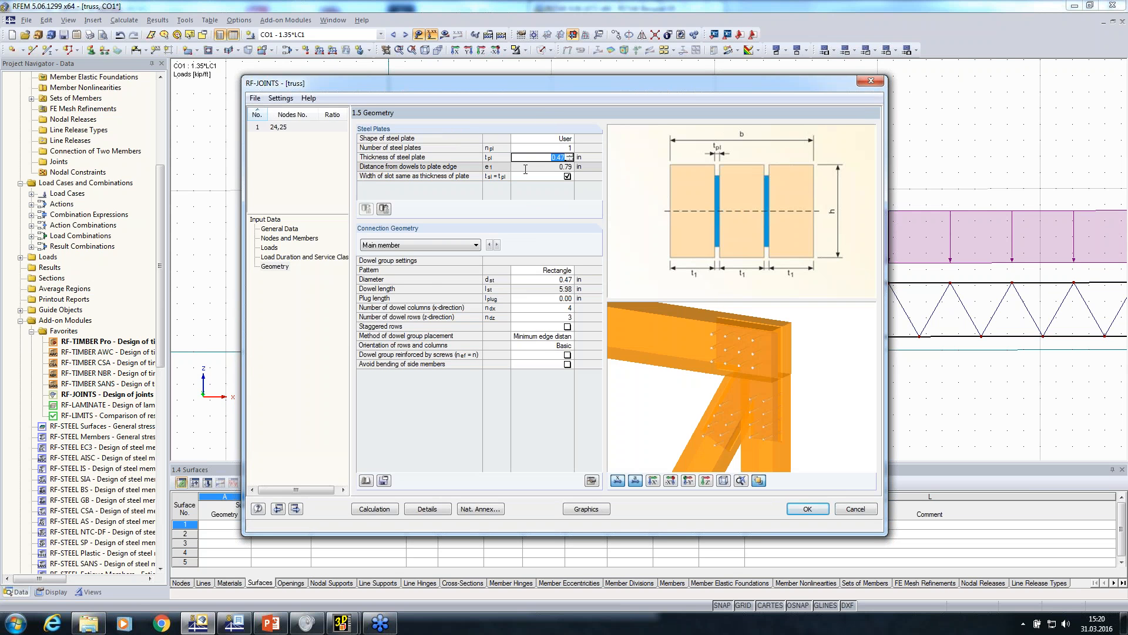
pyautogui.write('0.55')
pyautogui.click(525, 168)
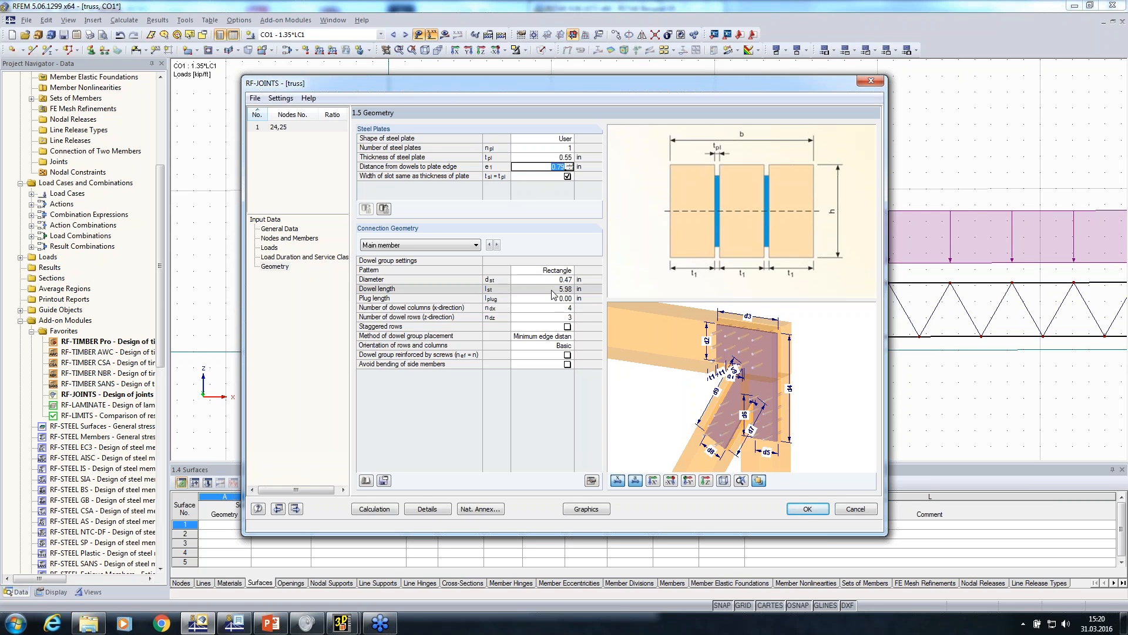
pyautogui.click(533, 281)
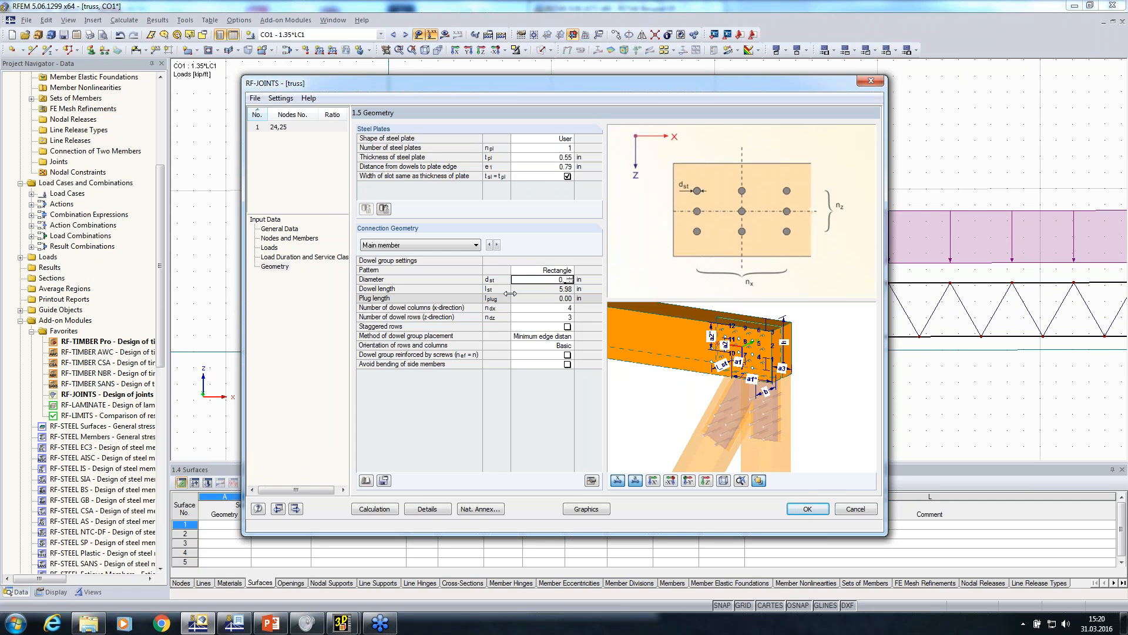
# Step: Give connected member 1 dowels of 0.55 in diameter arranged in 12 columns
pyautogui.click(497, 245)
pyautogui.click(539, 309)
pyautogui.moveTo(690, 401); pyautogui.dragTo(728, 370, button='middle')
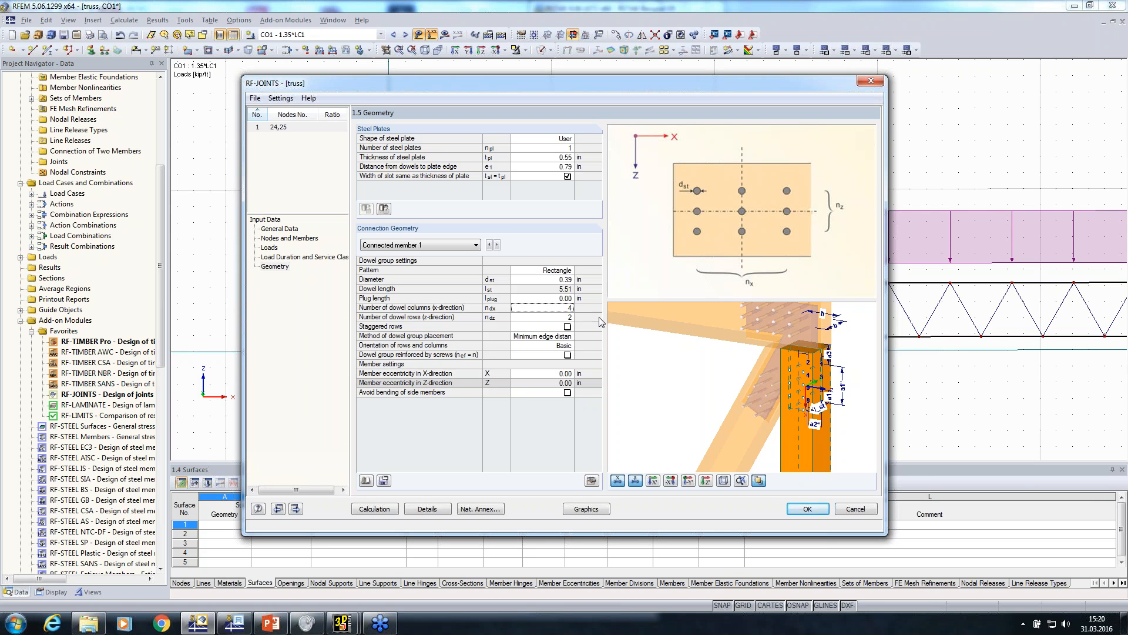
pyautogui.press('Up')
pyautogui.press('Up')
pyautogui.press('Up')
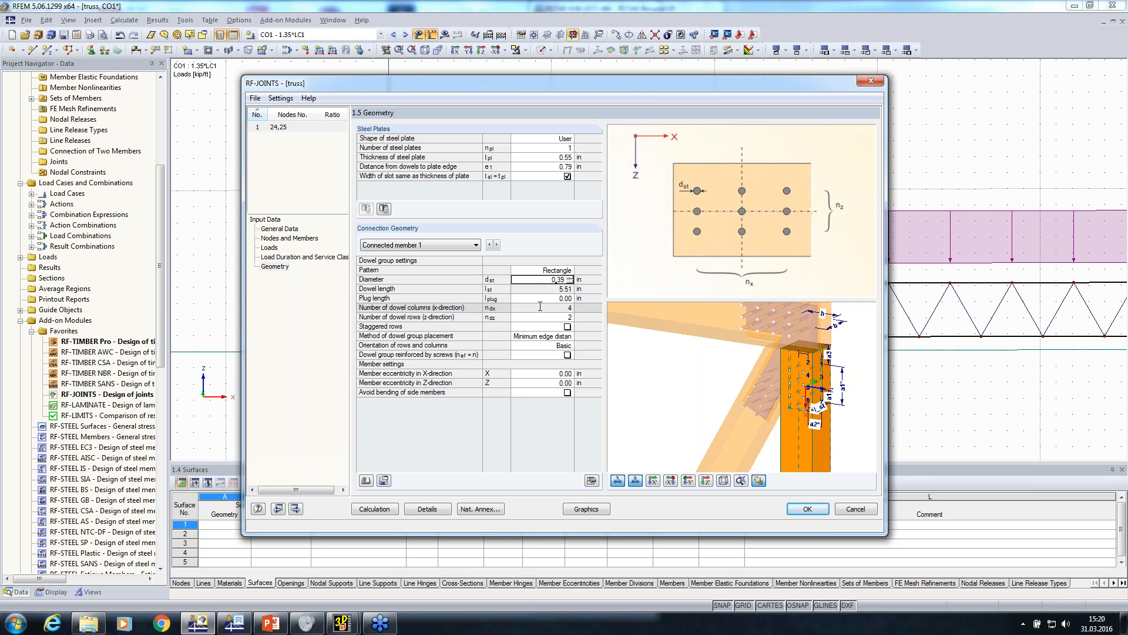
pyautogui.click(564, 306)
pyautogui.write('12')
pyautogui.press('Down')
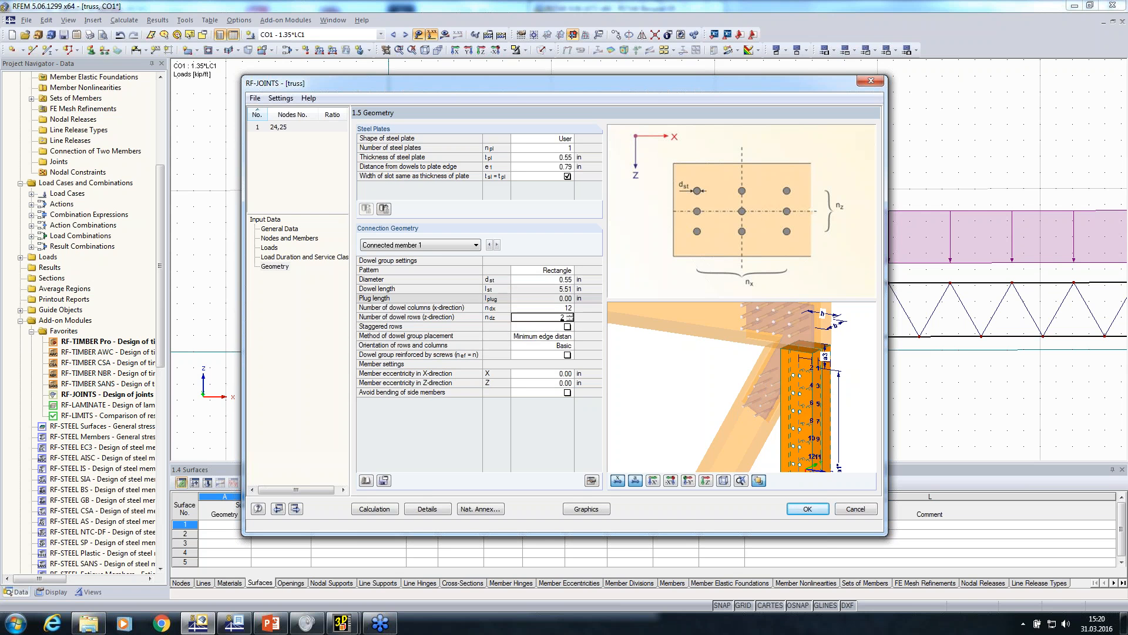
# Step: Give connected member 2 dowels of 0.55 in diameter arranged in 12 columns
pyautogui.click(498, 244)
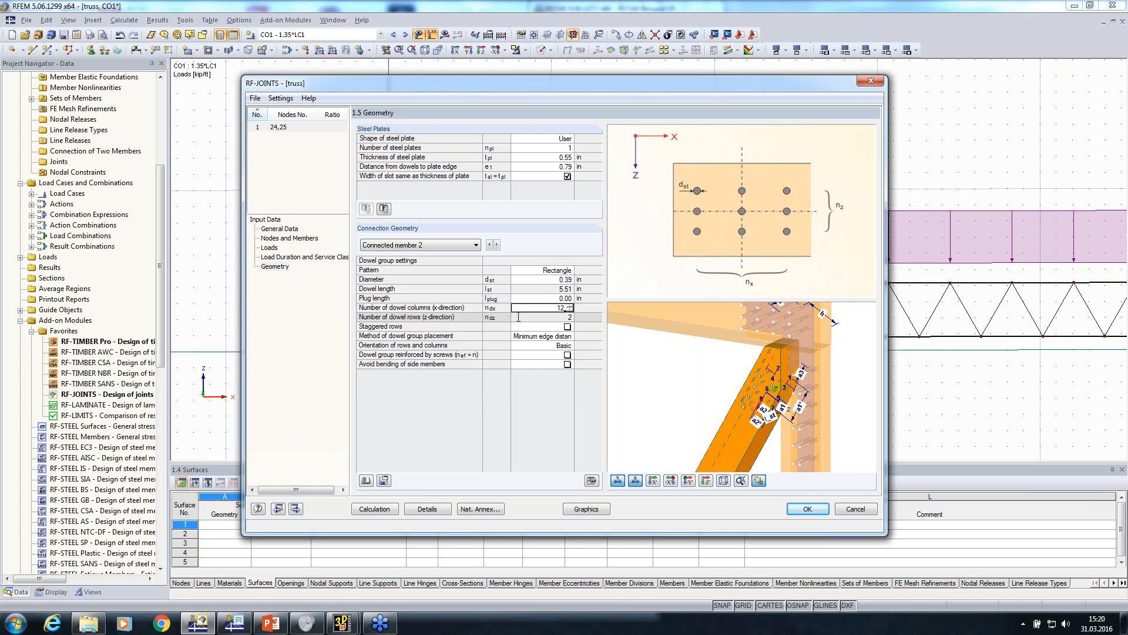
pyautogui.click(561, 280)
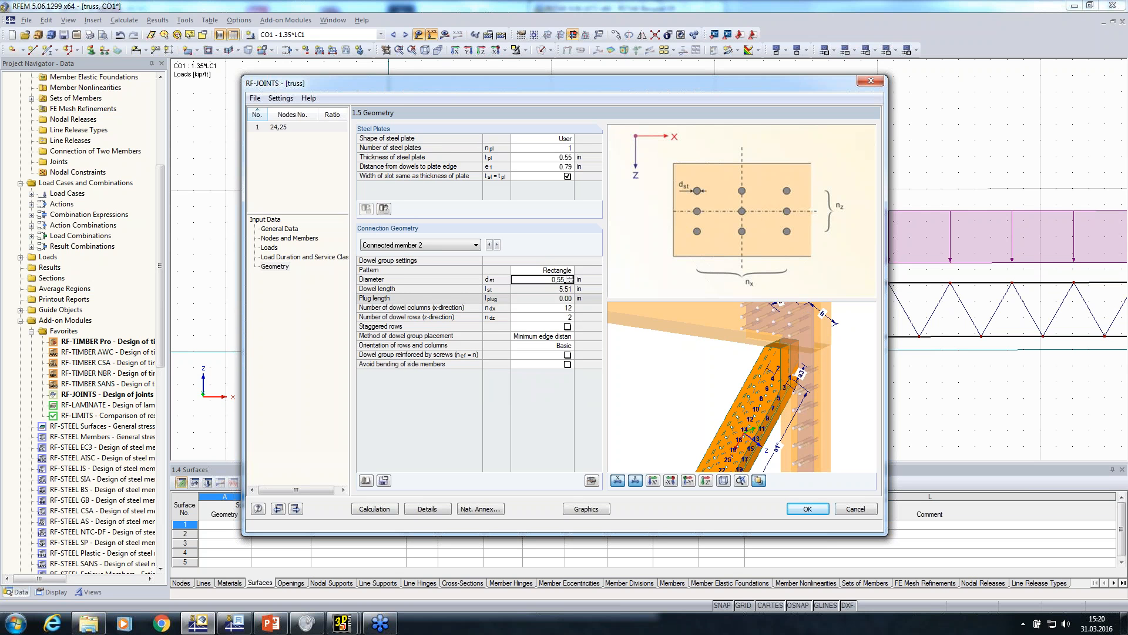
pyautogui.scroll(-3, 694, 380)
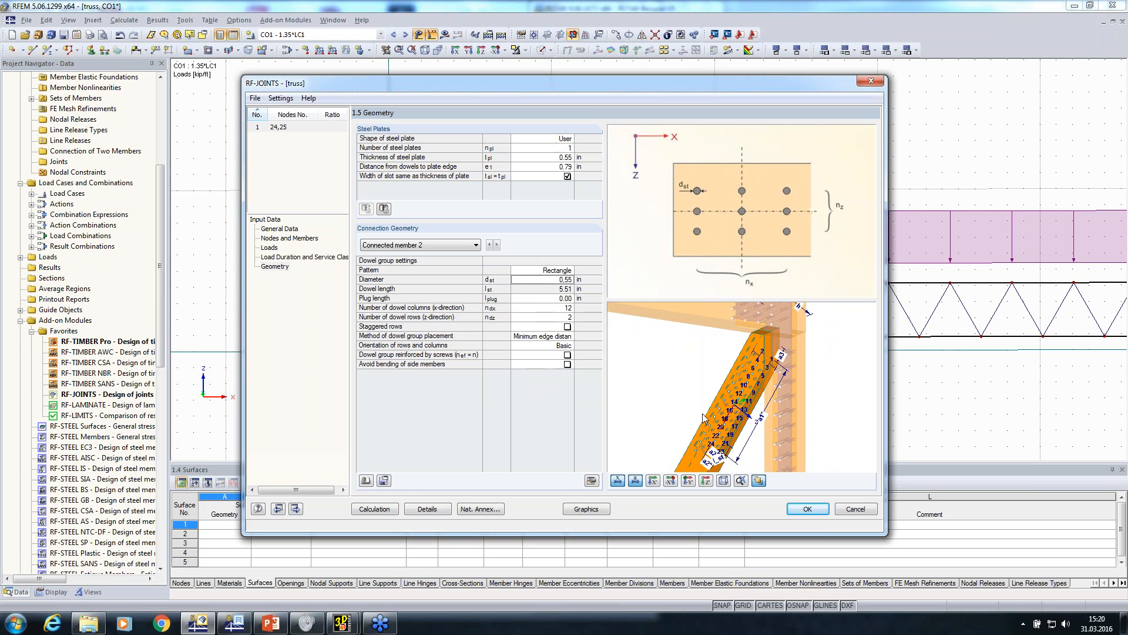
# Step: View the available dowel group placement methods for connected member 2
pyautogui.click(565, 336)
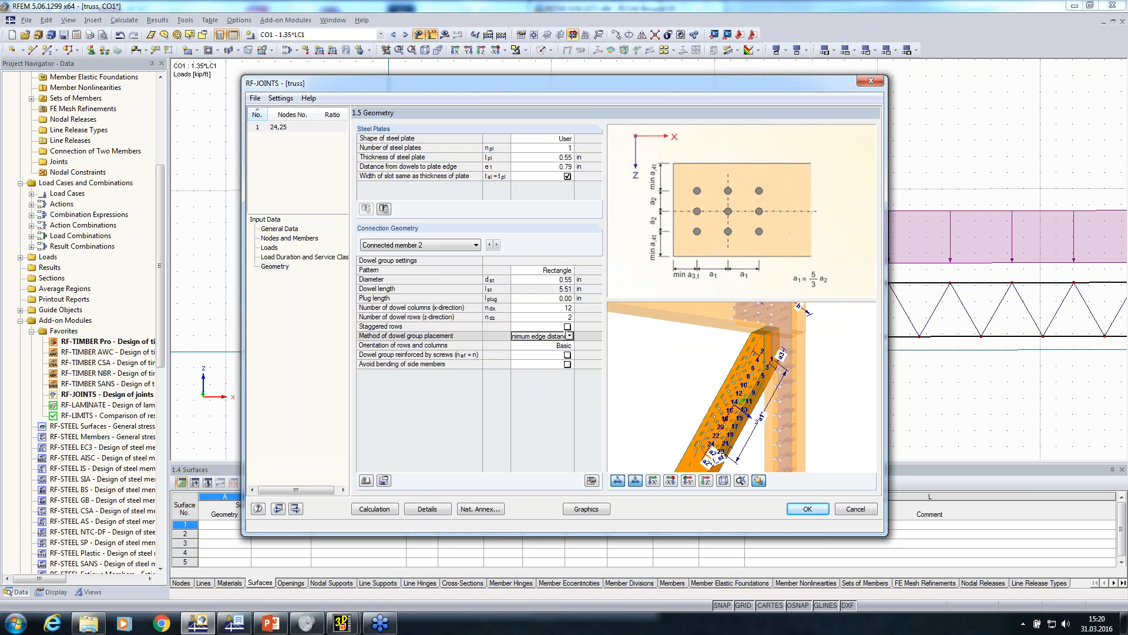
pyautogui.click(570, 336)
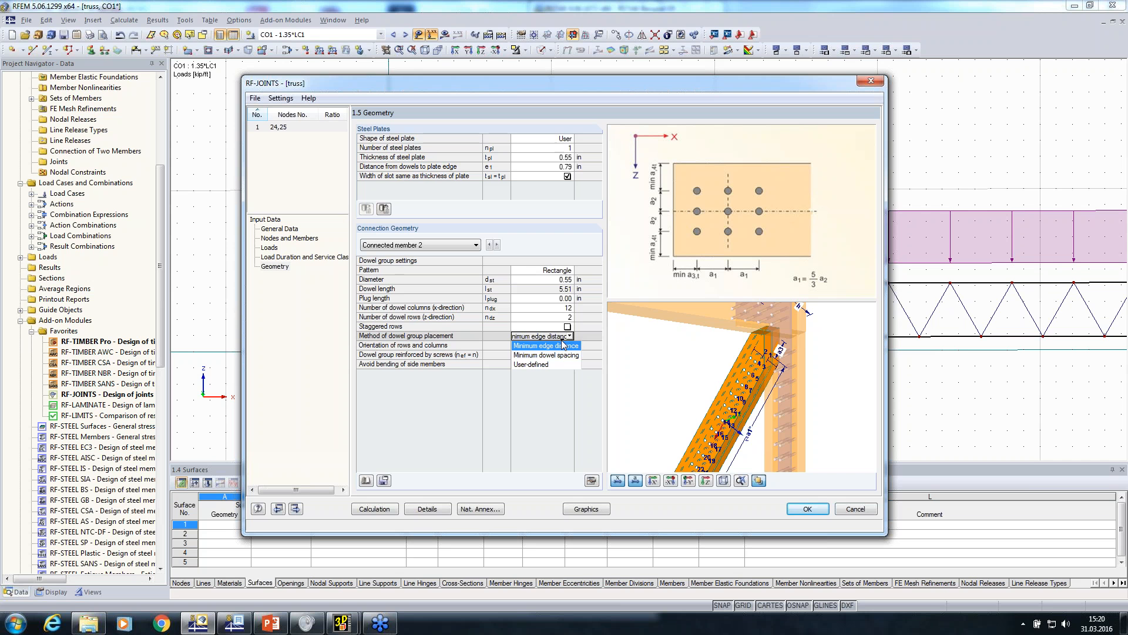
pyautogui.click(540, 248)
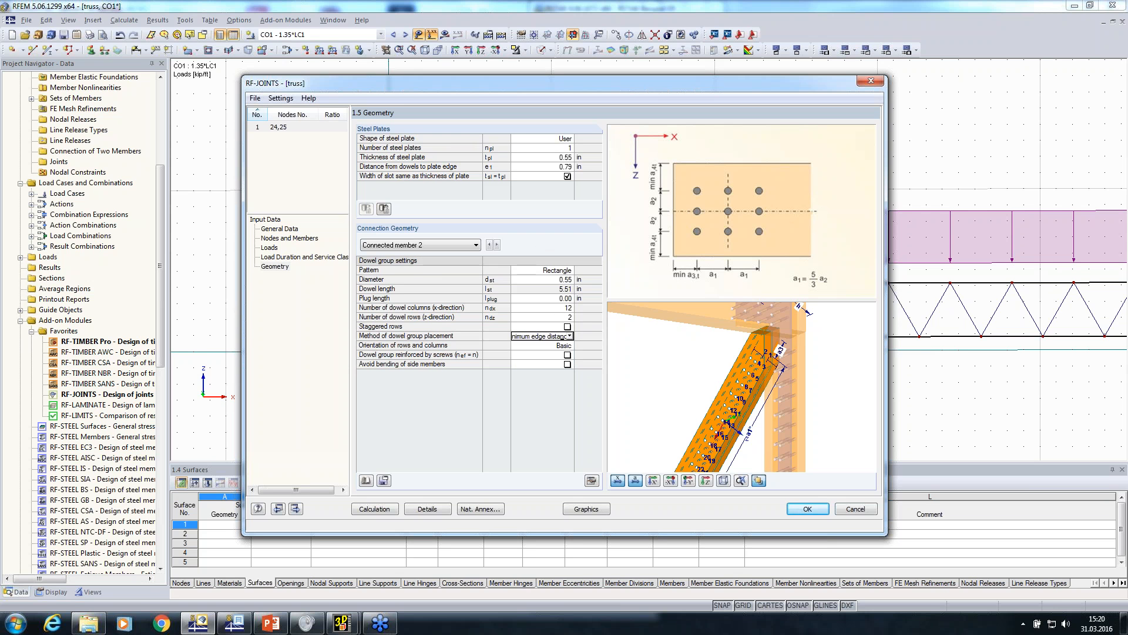
# Step: Enable generating the member eccentricity and the connection model (joint) into the structural model in the design details
pyautogui.click(419, 510)
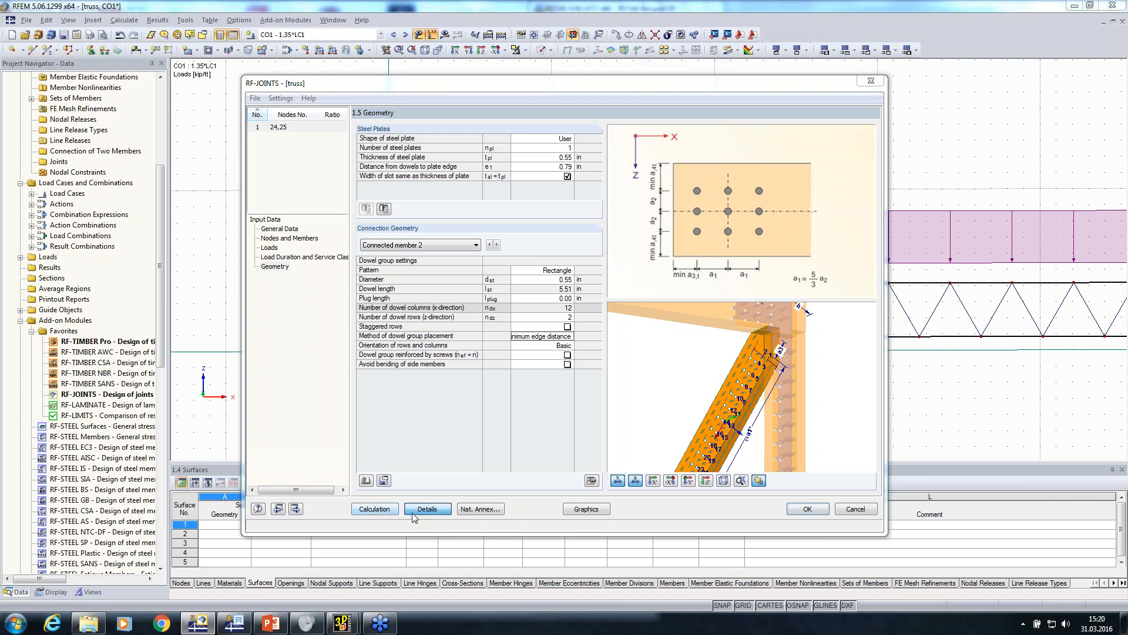
pyautogui.click(375, 199)
pyautogui.click(375, 234)
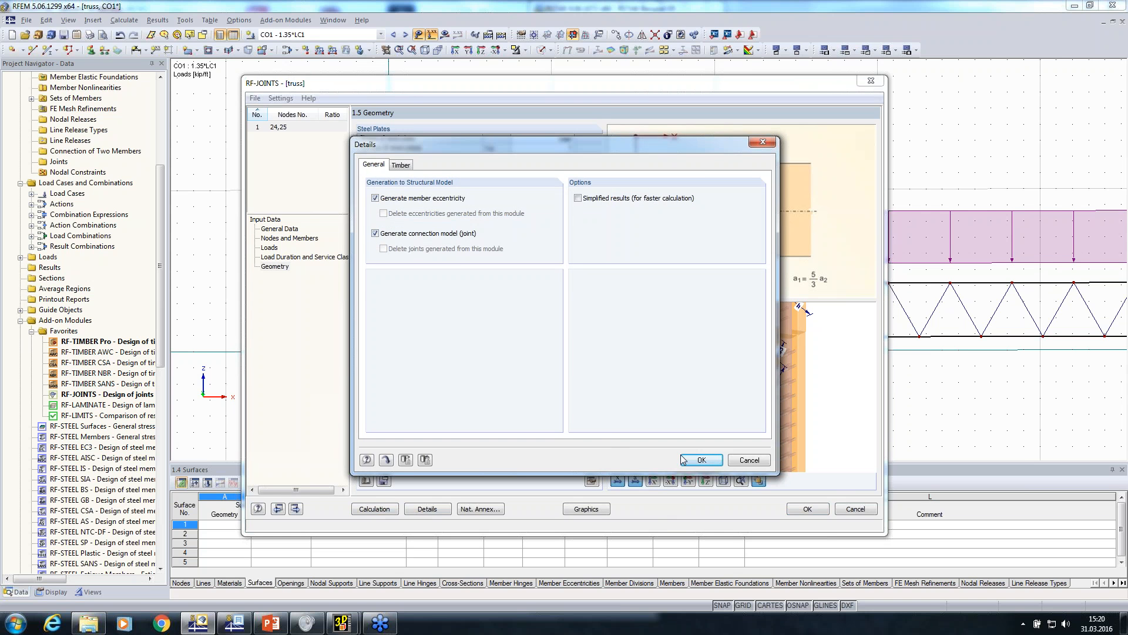
pyautogui.click(698, 461)
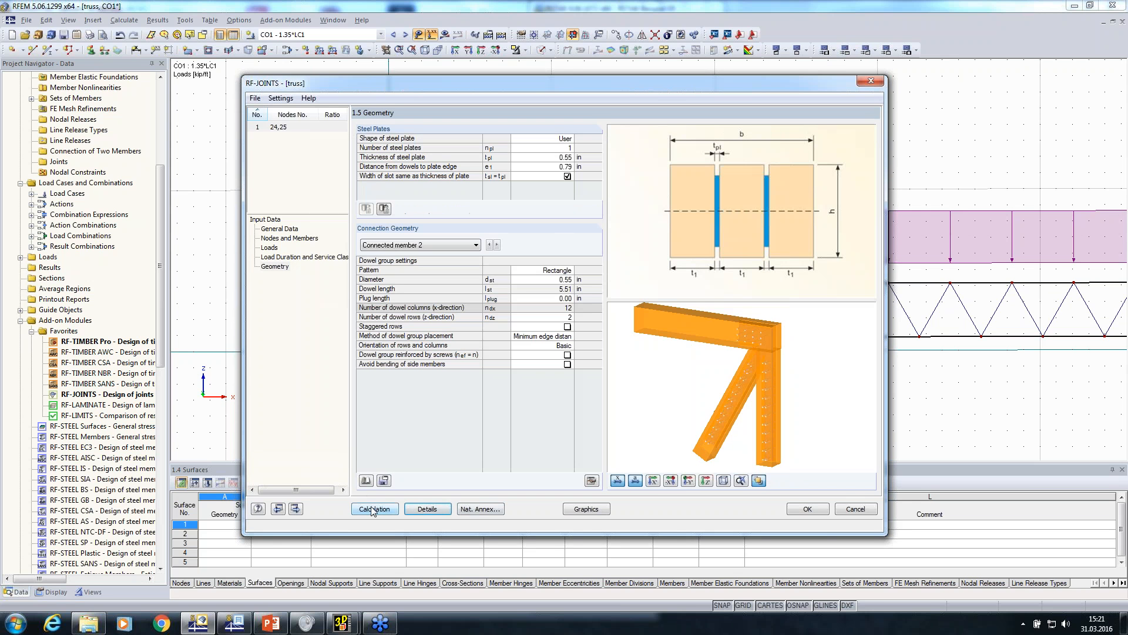
# Step: Calculate the joint design and review the summary checks for the main and connected members, closing RF-JOINTS when done
pyautogui.click(375, 509)
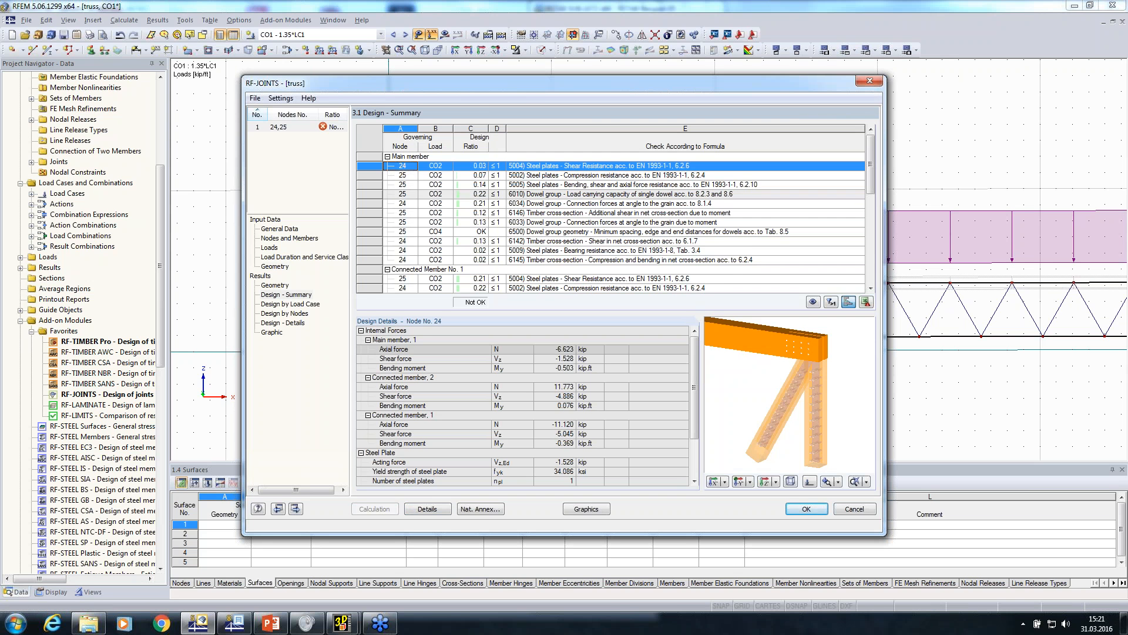
pyautogui.scroll(-3, 538, 270)
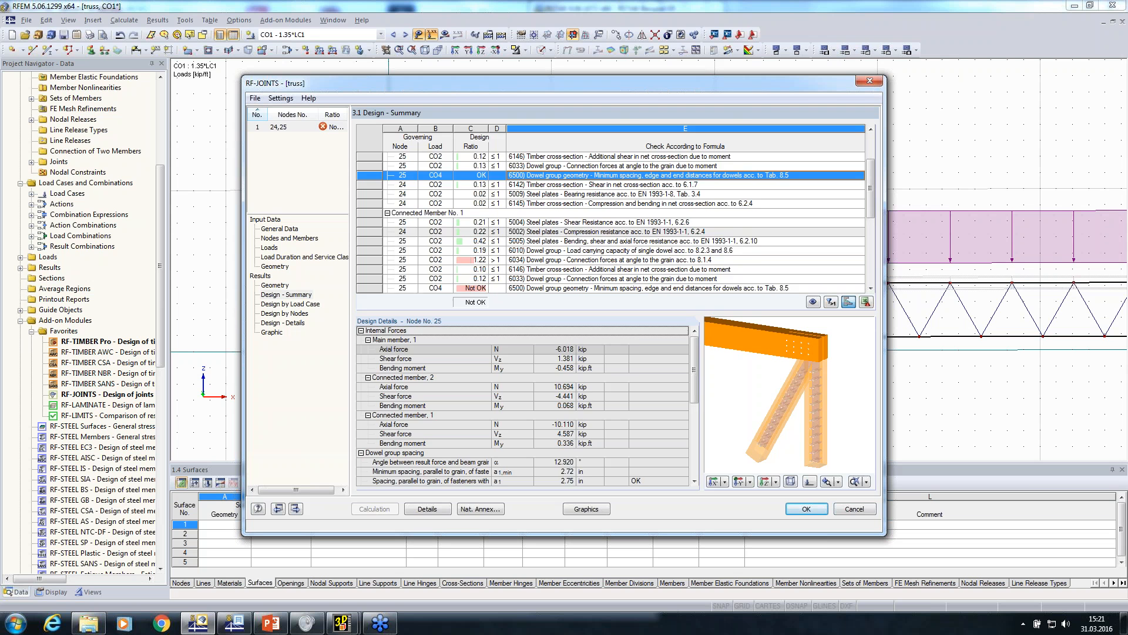
pyautogui.scroll(-1, 540, 272)
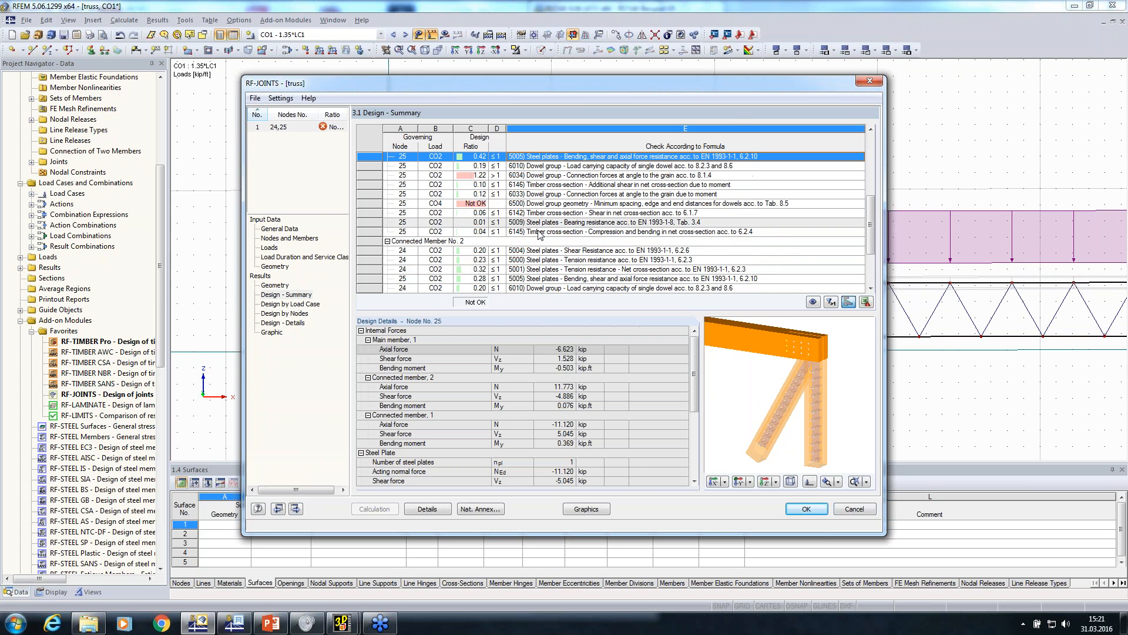
pyautogui.scroll(5, 553, 226)
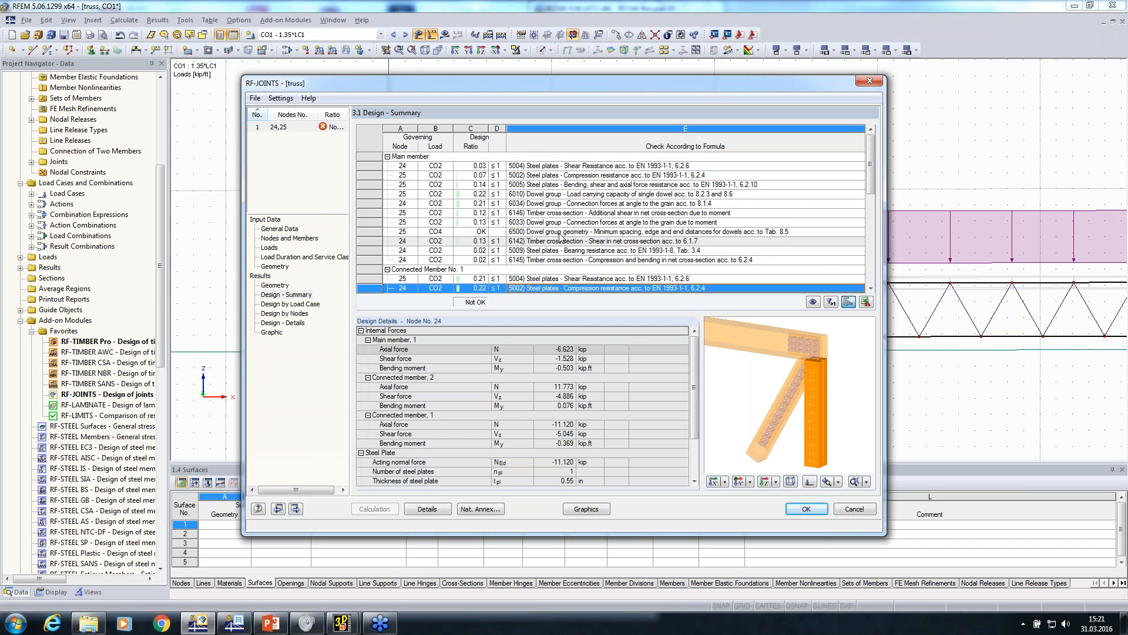
pyautogui.click(796, 512)
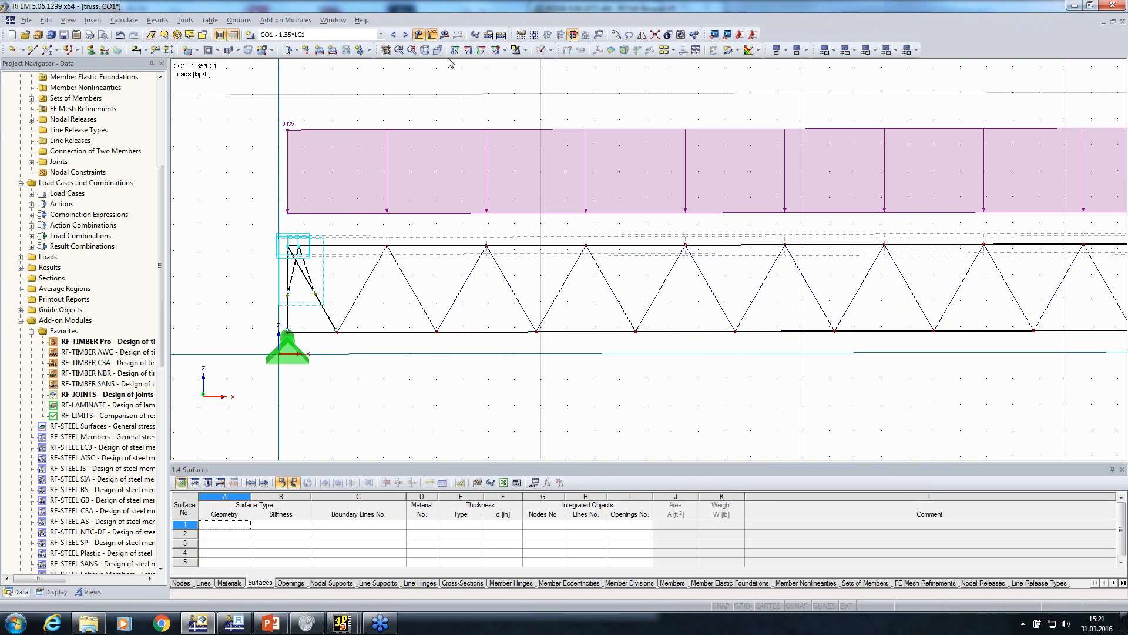
# Step: Display the CO1 bending moments My and examine them at the generated joint on the truss's left end
pyautogui.click(445, 36)
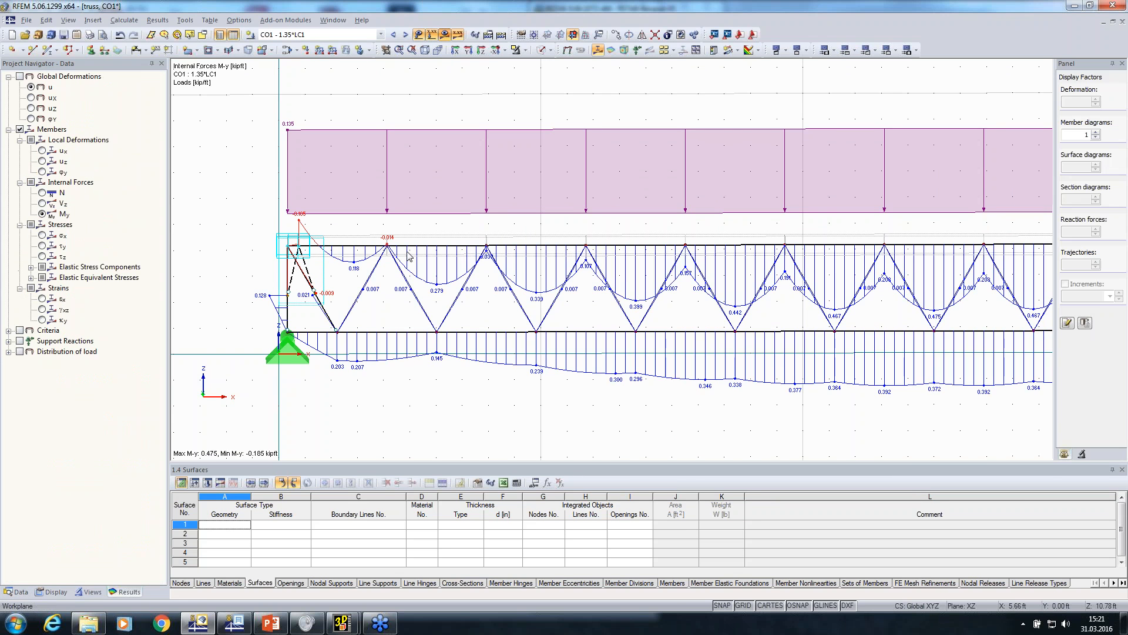
pyautogui.moveTo(344, 296); pyautogui.dragTo(352, 341, button='middle')
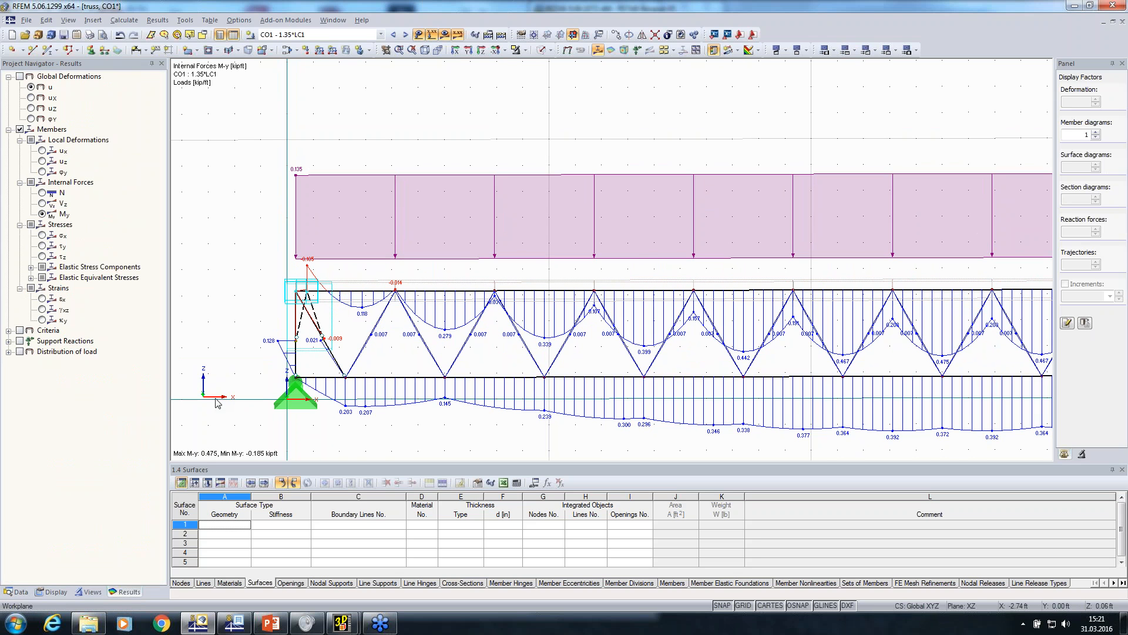
pyautogui.scroll(-2, 300, 283)
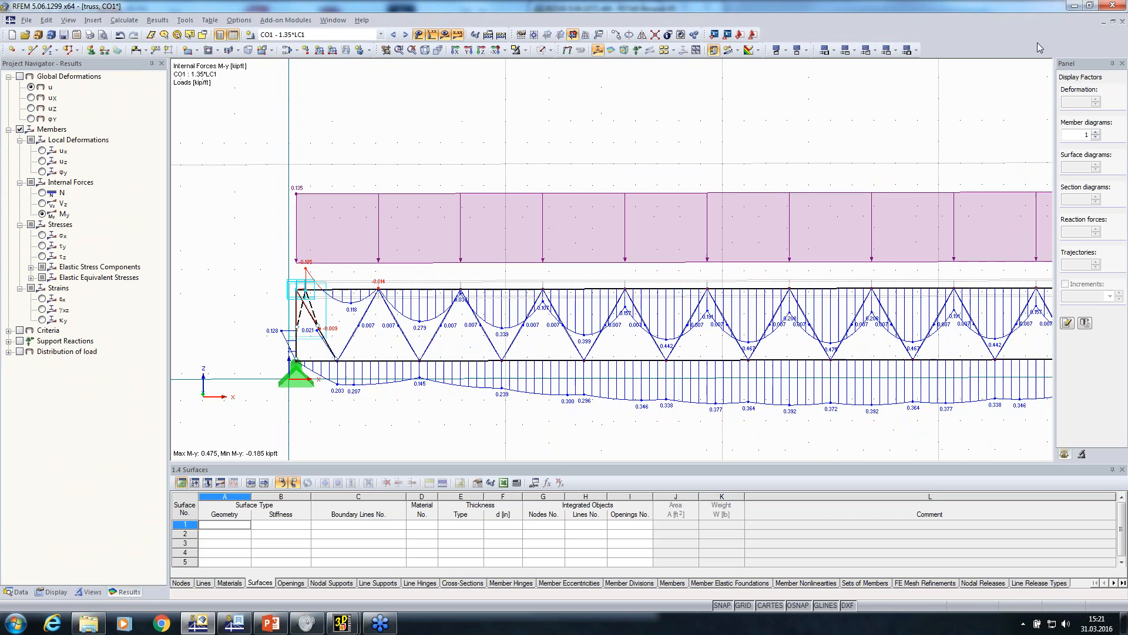
# Step: Close the truss model without saving and start an import in the Cadwork (*.stp) format
pyautogui.click(1123, 21)
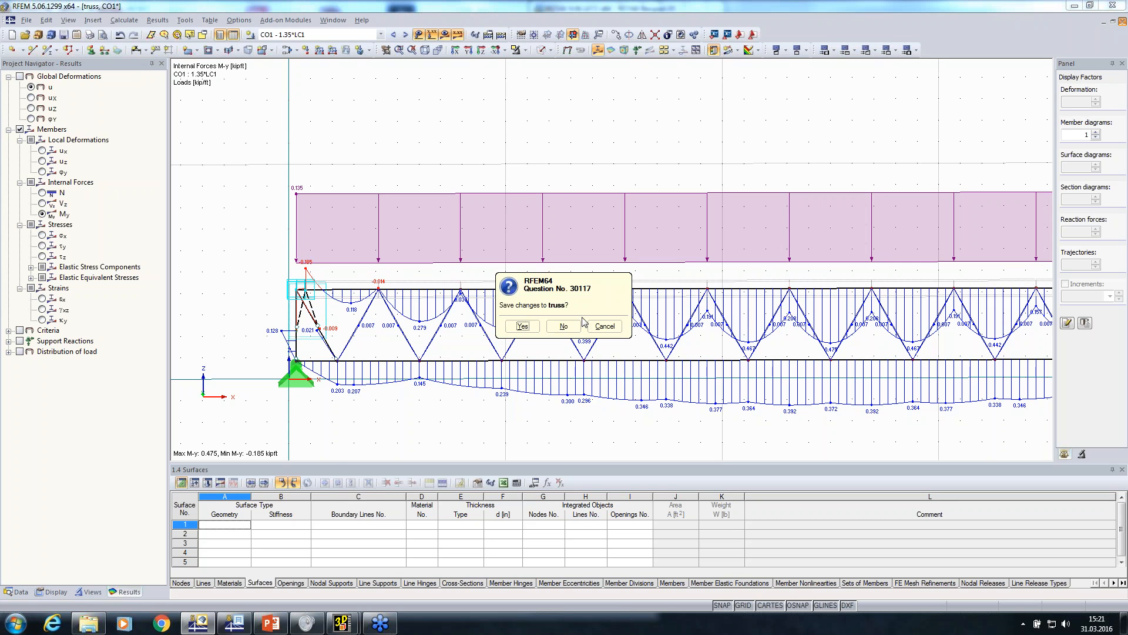
pyautogui.click(567, 327)
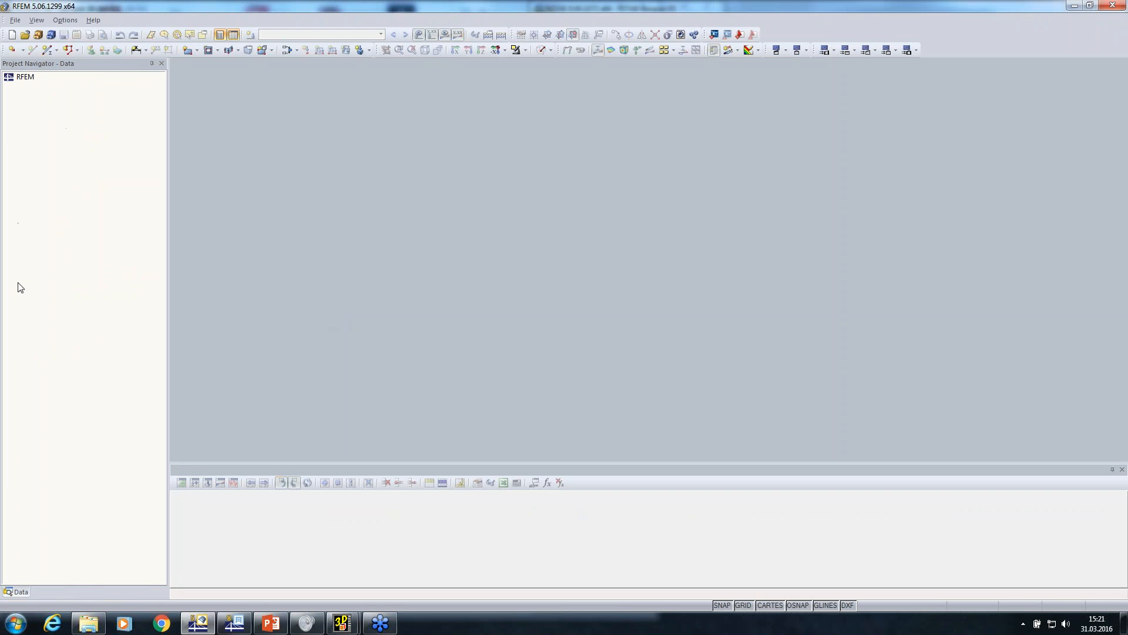
pyautogui.click(15, 20)
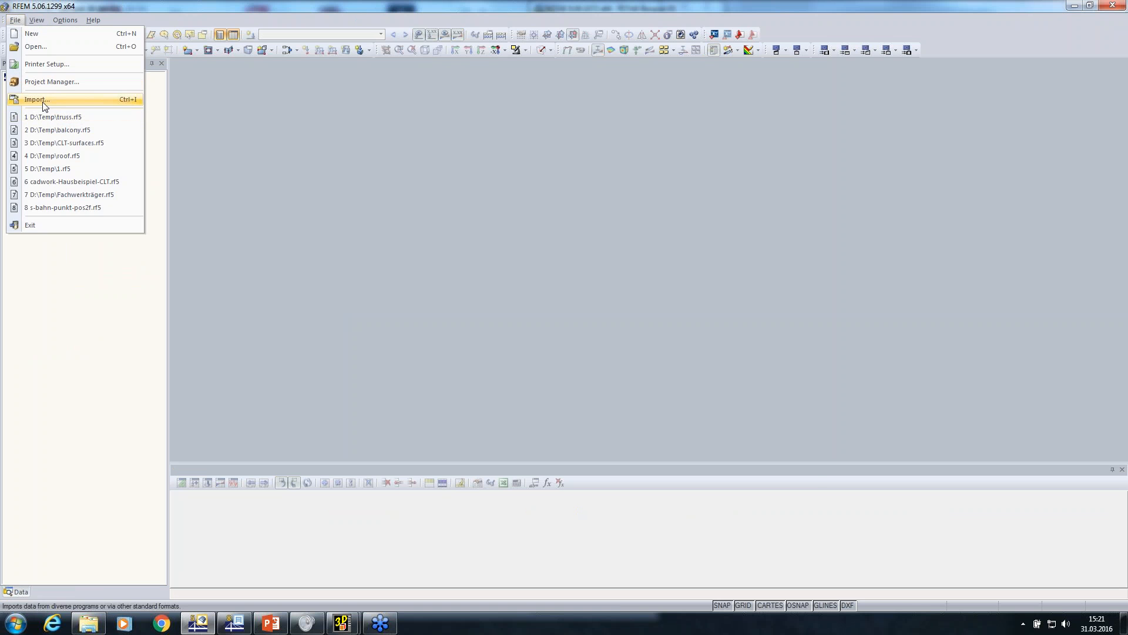
pyautogui.click(45, 102)
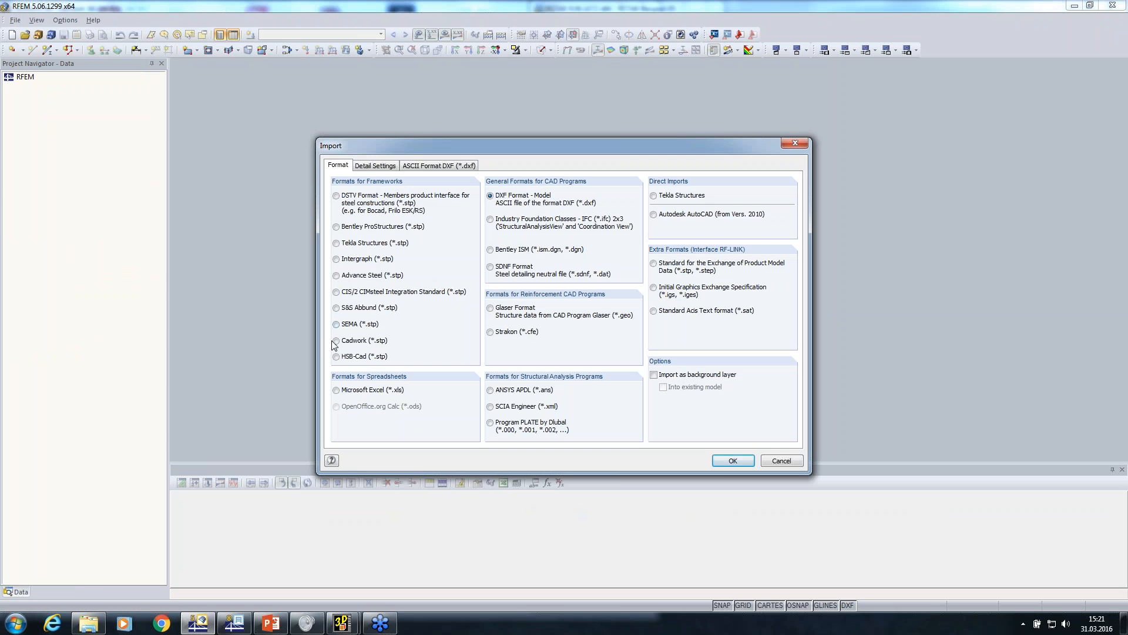
pyautogui.click(336, 340)
# Step: Clear the "glulam d. fir." entry and its assigned material from the import material conversion table and save the table
pyautogui.click(383, 165)
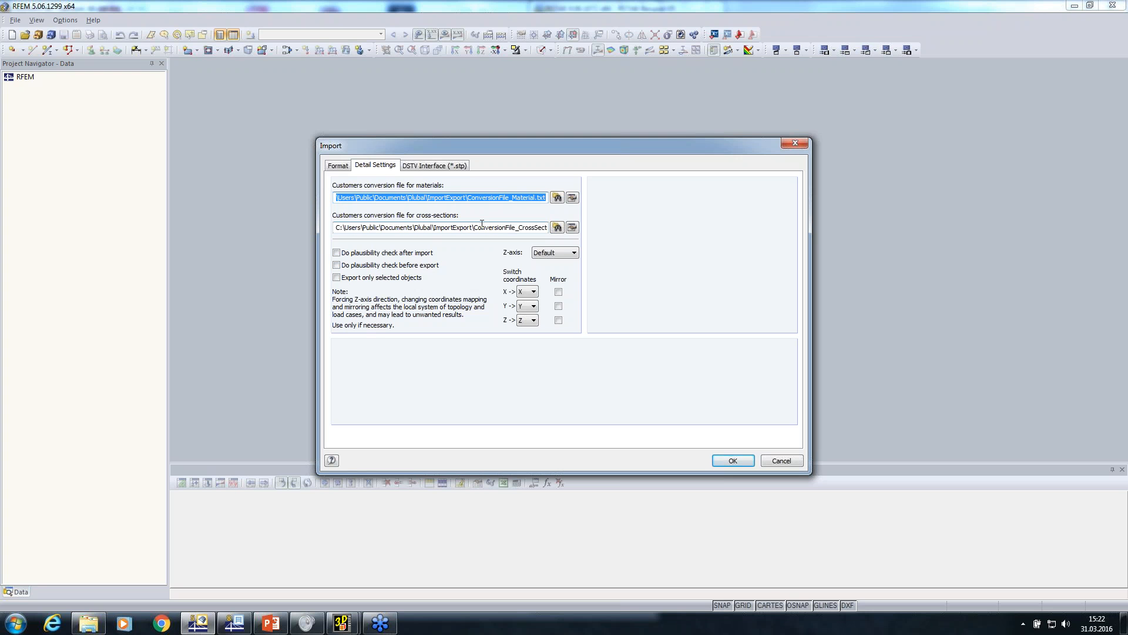
pyautogui.click(572, 198)
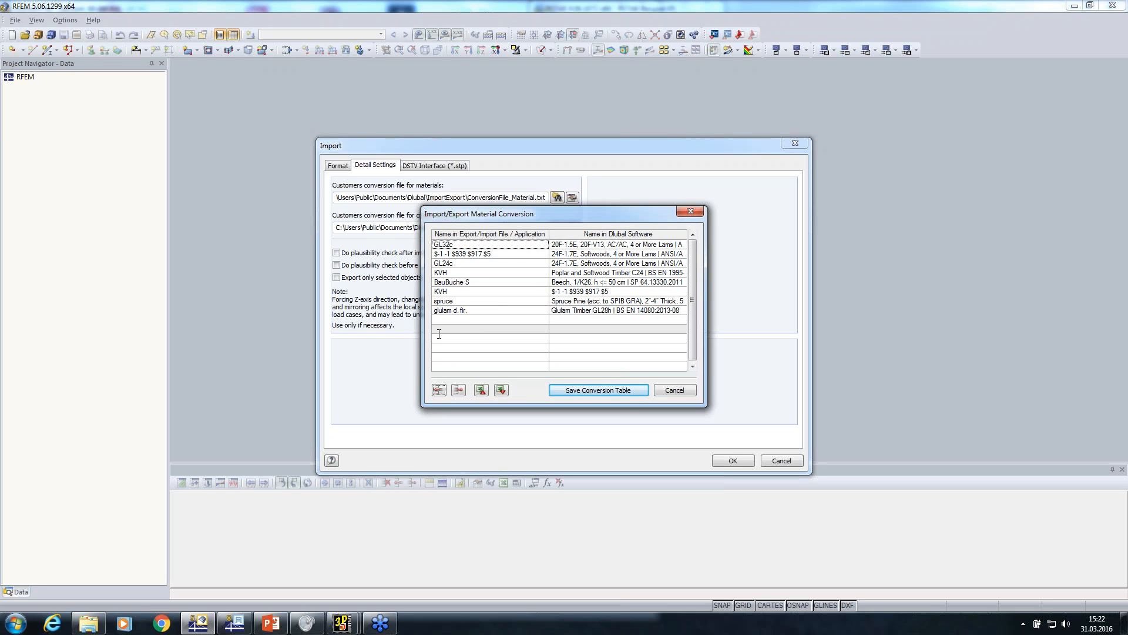
pyautogui.click(482, 312)
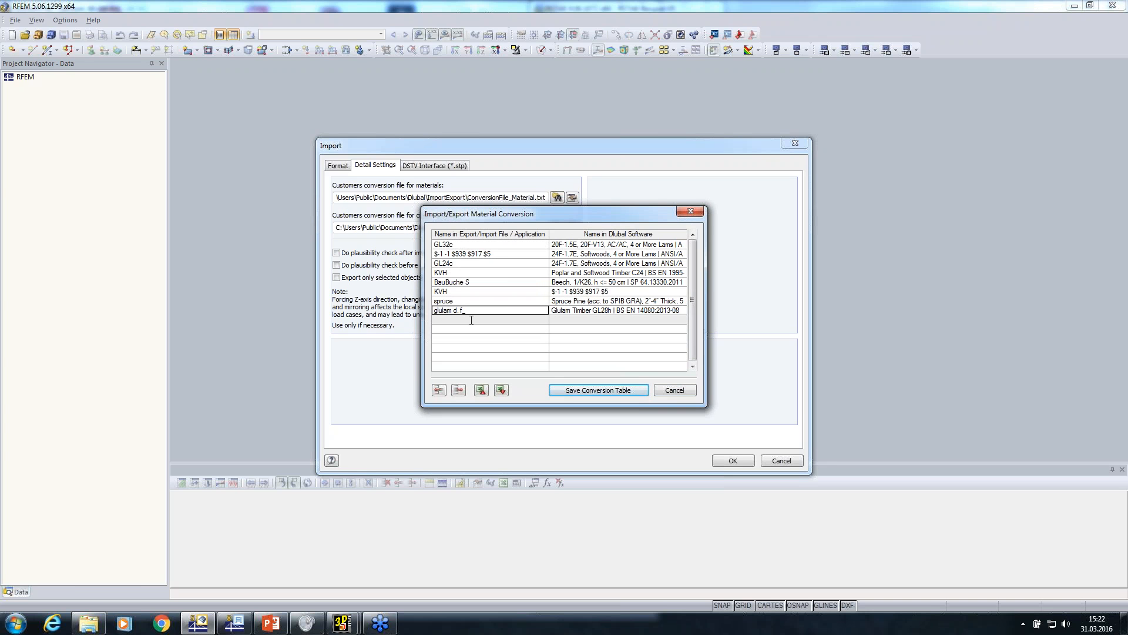
pyautogui.click(574, 312)
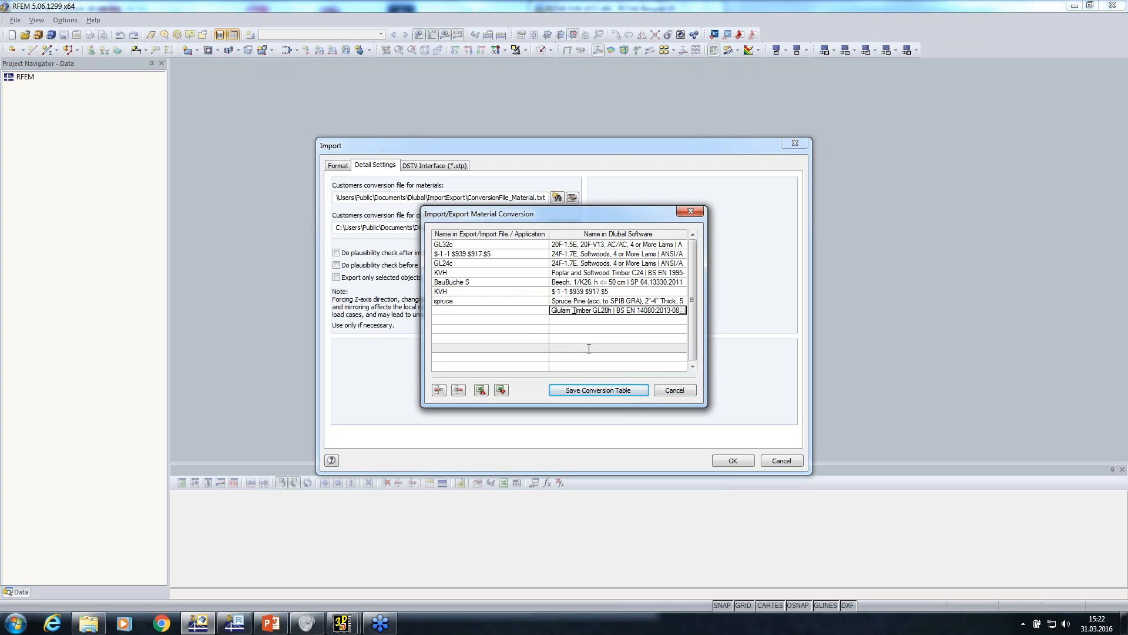
pyautogui.press('Delete')
pyautogui.press('Delete')
pyautogui.press('Delete')
pyautogui.press('Delete')
pyautogui.press('Delete')
pyautogui.press('Delete')
pyautogui.press('Delete')
pyautogui.press('Delete')
pyautogui.press('Delete')
pyautogui.press('Delete')
pyautogui.press('Delete')
pyautogui.press('Delete')
pyautogui.press('Delete')
pyautogui.press('Delete')
pyautogui.press('Delete')
pyautogui.press('Delete')
pyautogui.press('Delete')
pyautogui.press('Delete')
pyautogui.press('Delete')
pyautogui.press('Delete')
pyautogui.press('BackSpace')
pyautogui.press('BackSpace')
pyautogui.press('BackSpace')
pyautogui.press('BackSpace')
pyautogui.press('BackSpace')
pyautogui.press('BackSpace')
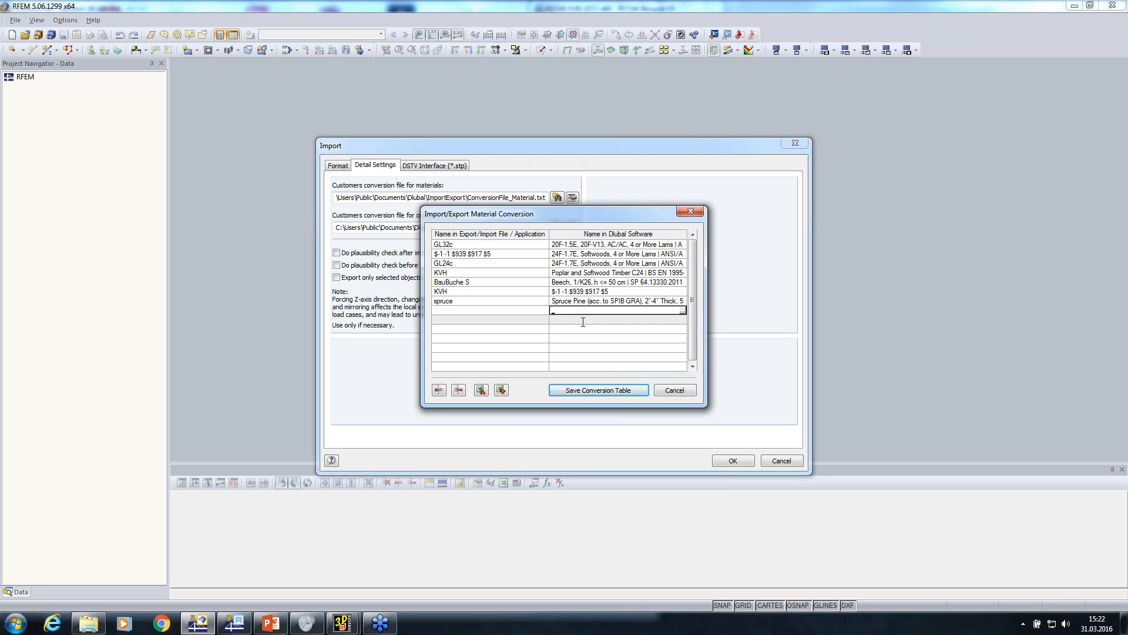
pyautogui.click(579, 301)
pyautogui.click(578, 390)
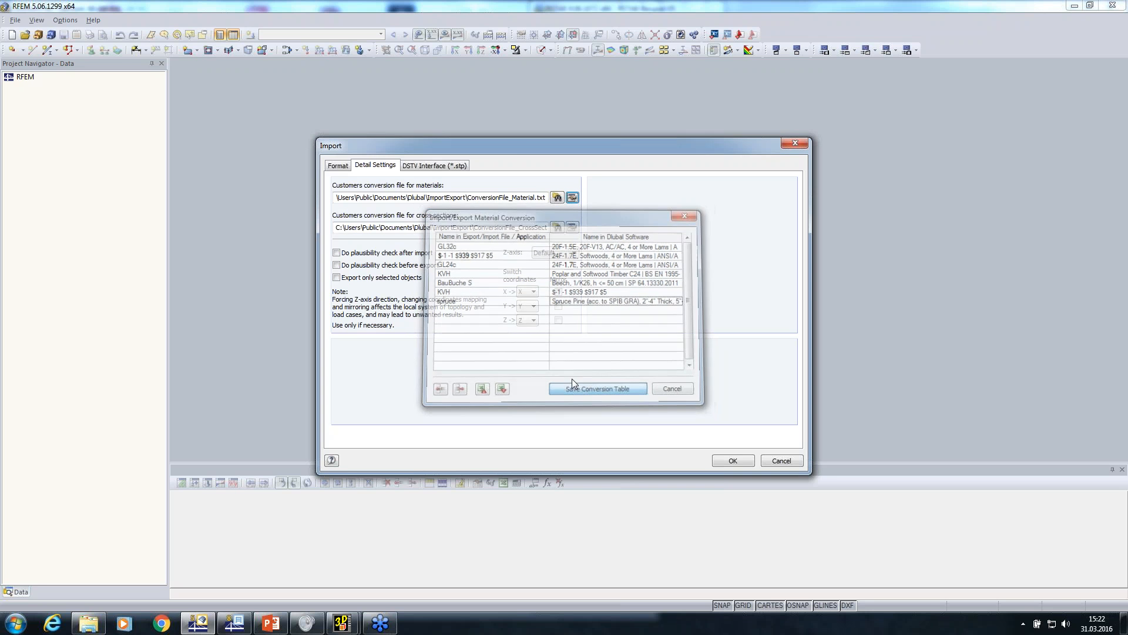
# Step: Import truss.stp without automatic load combinations, overwrite the existing truss model and maximize its view
pyautogui.click(435, 165)
pyautogui.click(733, 460)
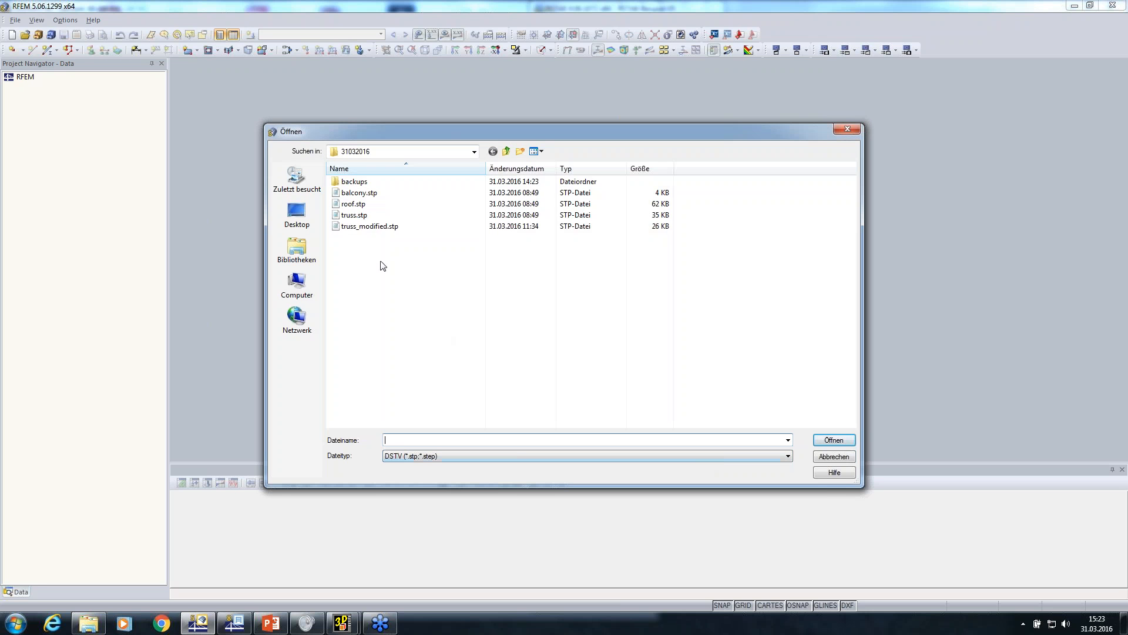
pyautogui.click(355, 215)
pyautogui.click(833, 440)
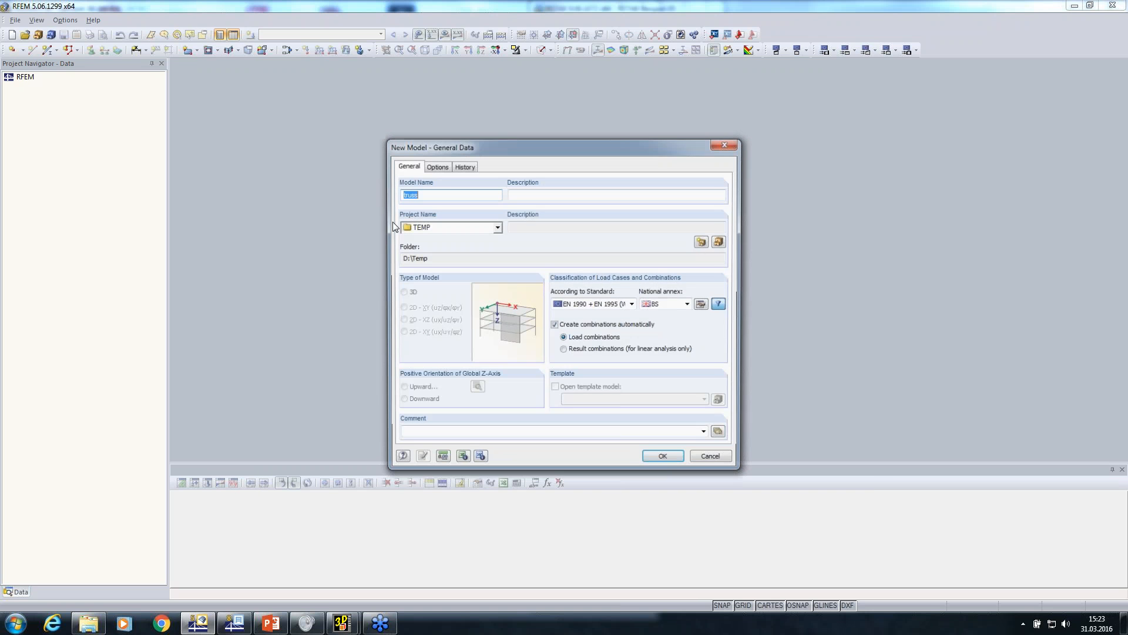
pyautogui.click(555, 325)
pyautogui.click(665, 459)
pyautogui.click(543, 329)
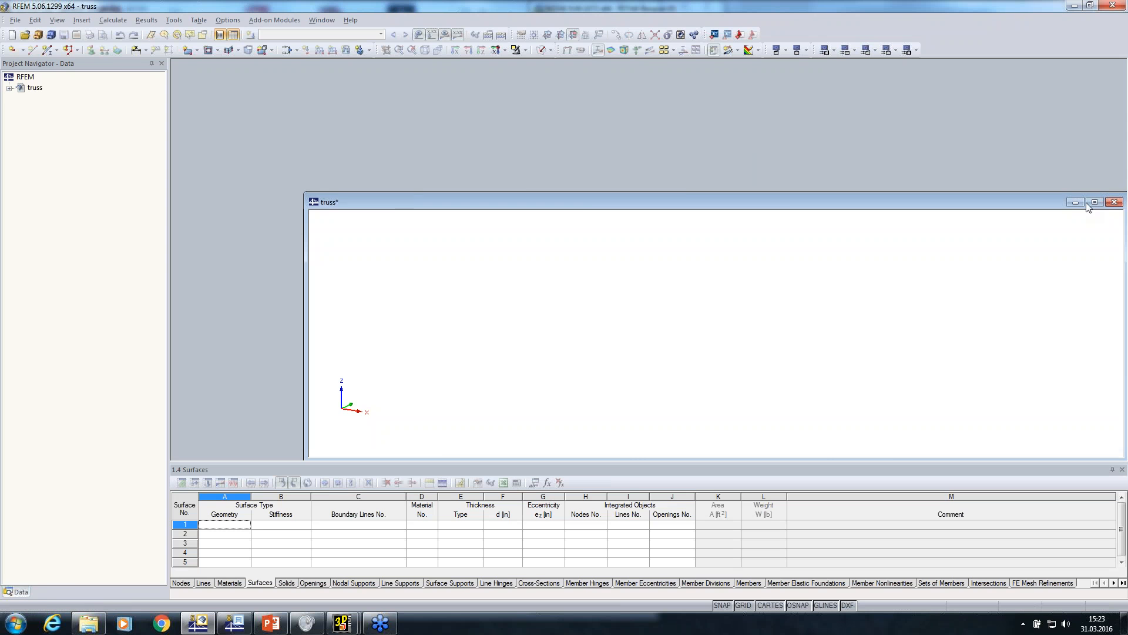
pyautogui.click(1089, 201)
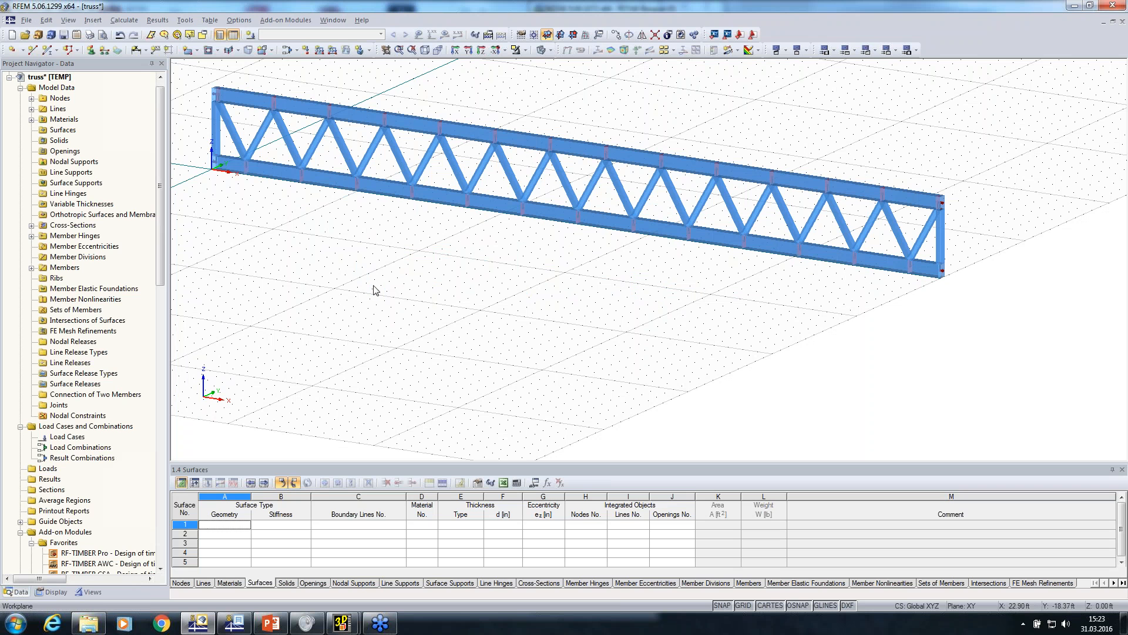
# Step: Inspect the material constants of the imported "glulam d. fir." material without changing them
pyautogui.click(32, 120)
pyautogui.click(85, 130)
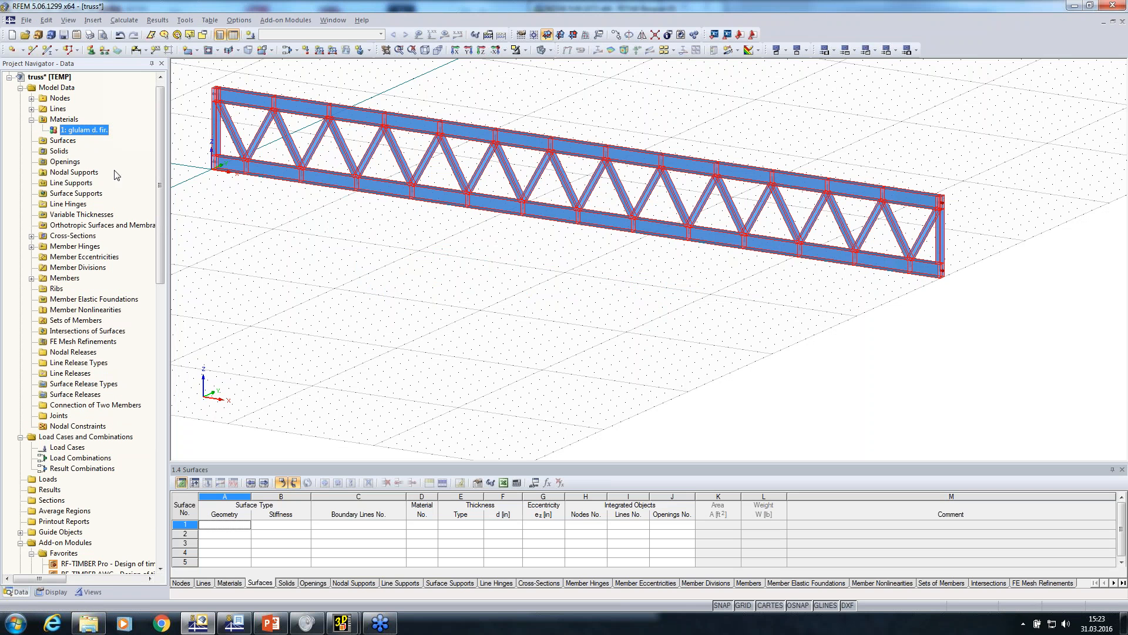
pyautogui.click(1123, 21)
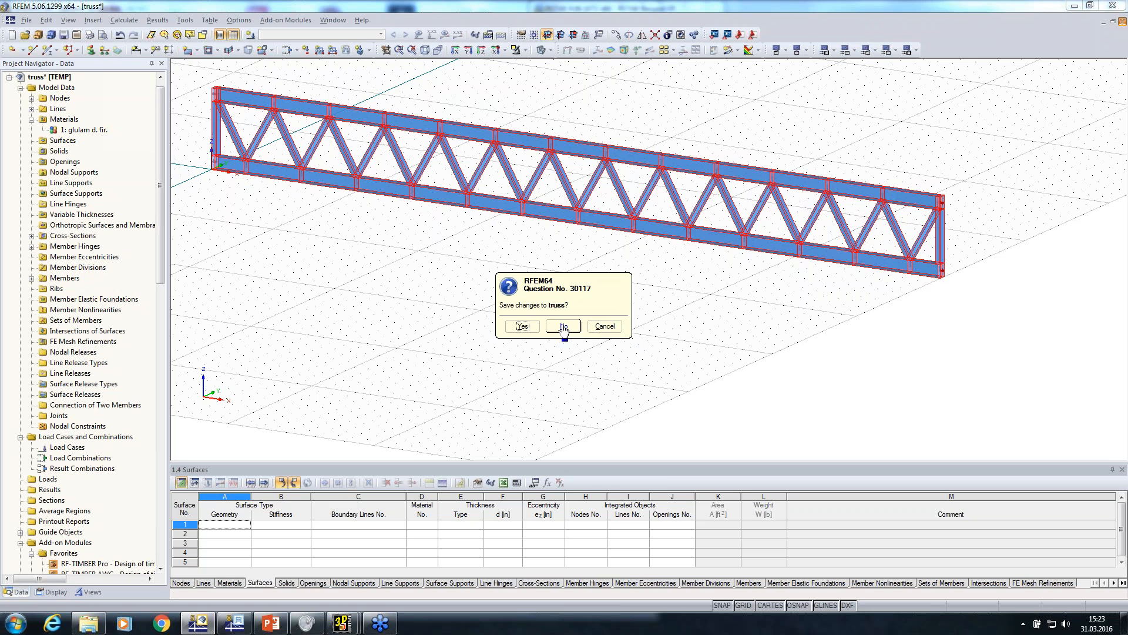
pyautogui.click(599, 329)
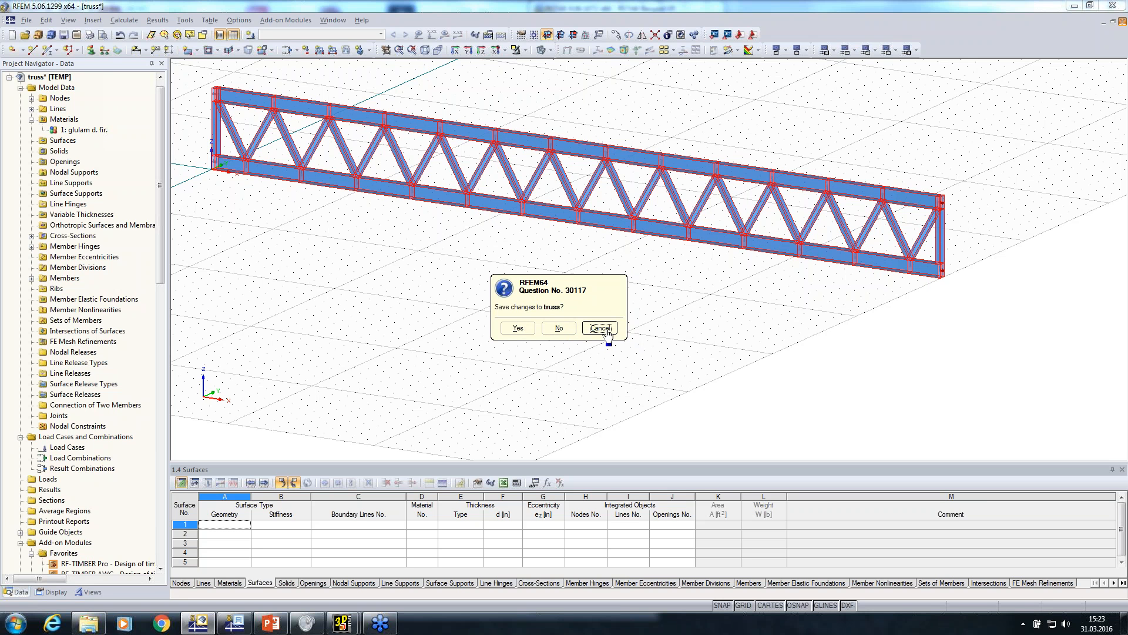
pyautogui.doubleClick(89, 130)
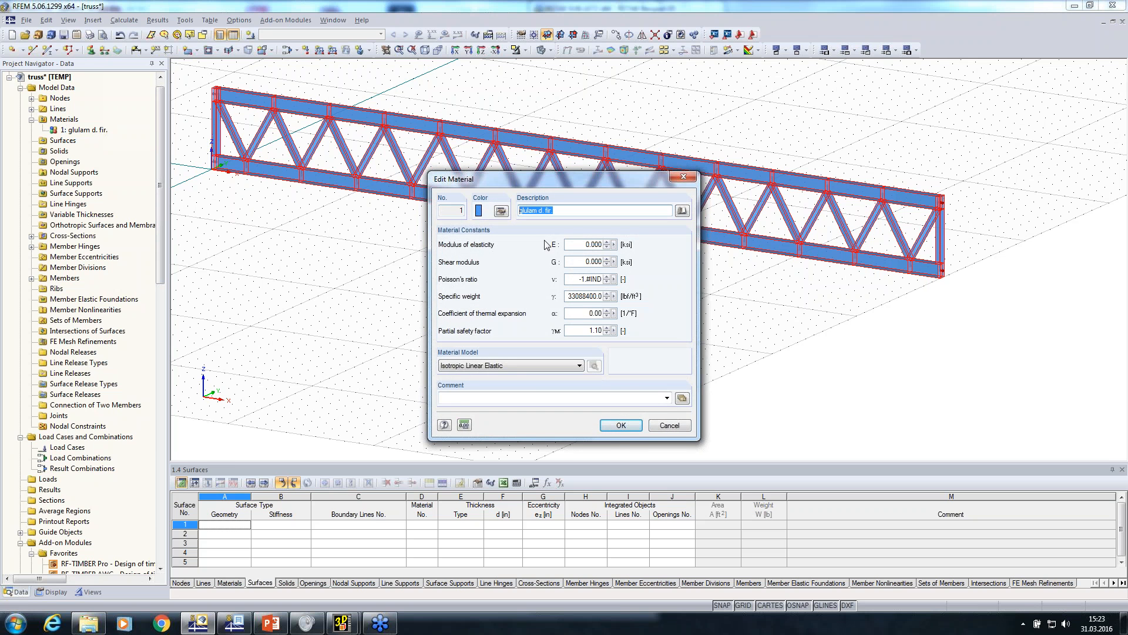
pyautogui.click(668, 425)
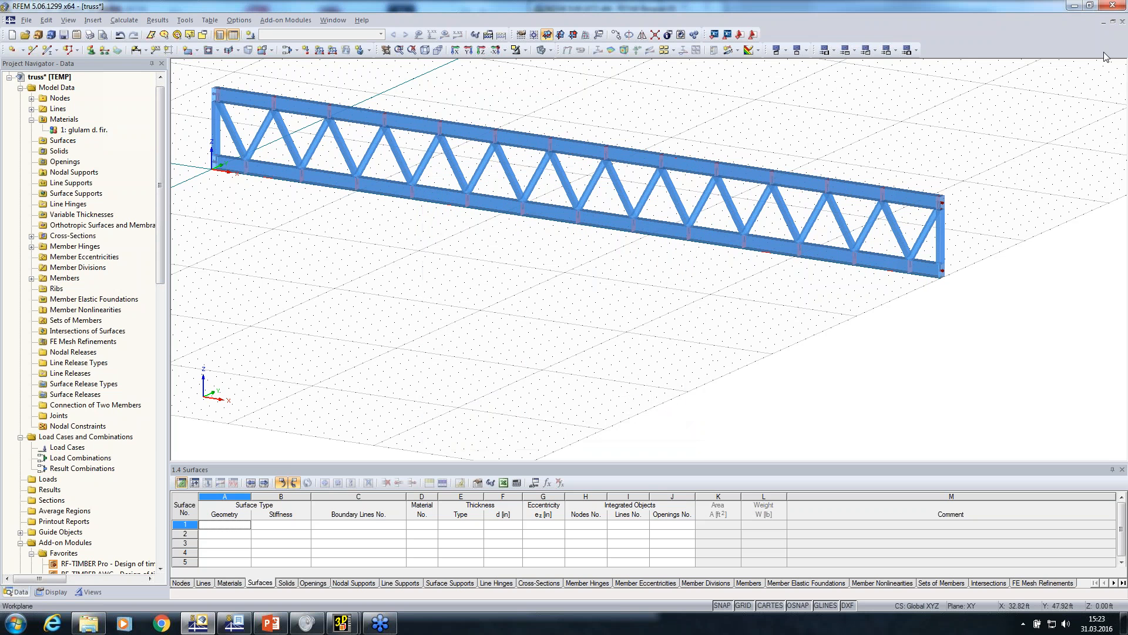
# Step: Discard the imported truss model without saving and start another import in the Cadwork (*.stp) format
pyautogui.click(1122, 21)
pyautogui.click(565, 327)
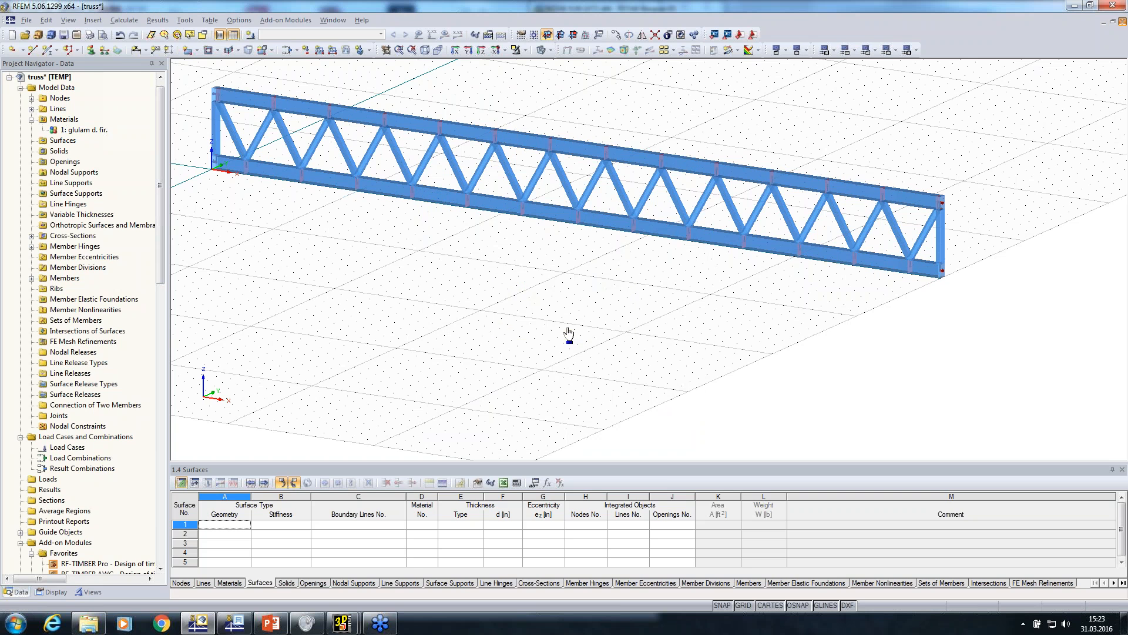
pyautogui.click(15, 20)
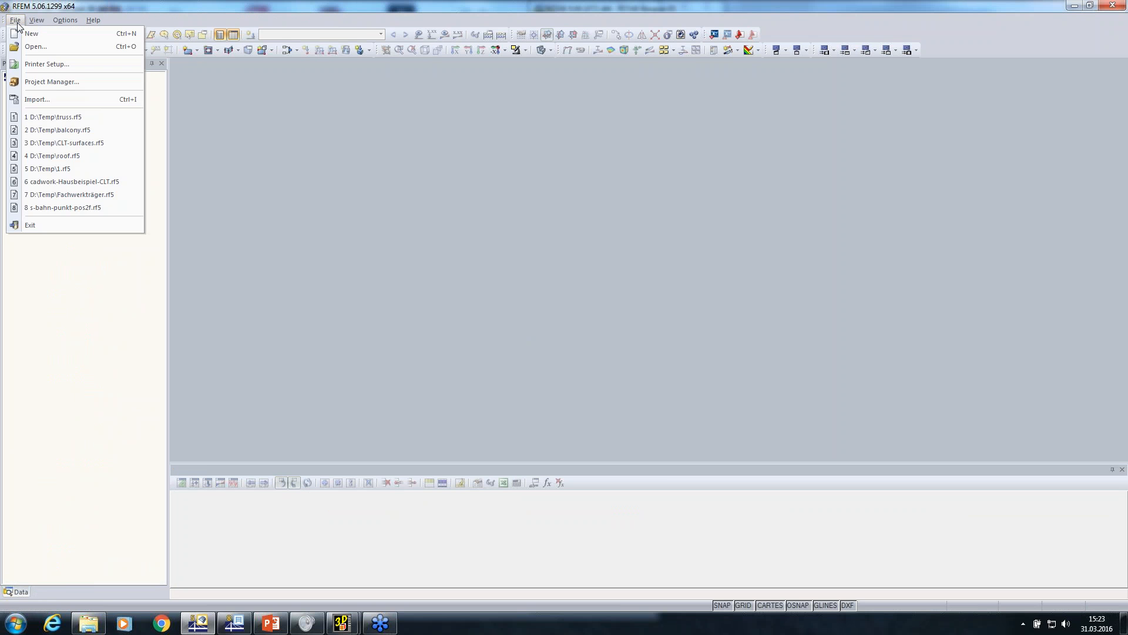
pyautogui.click(34, 98)
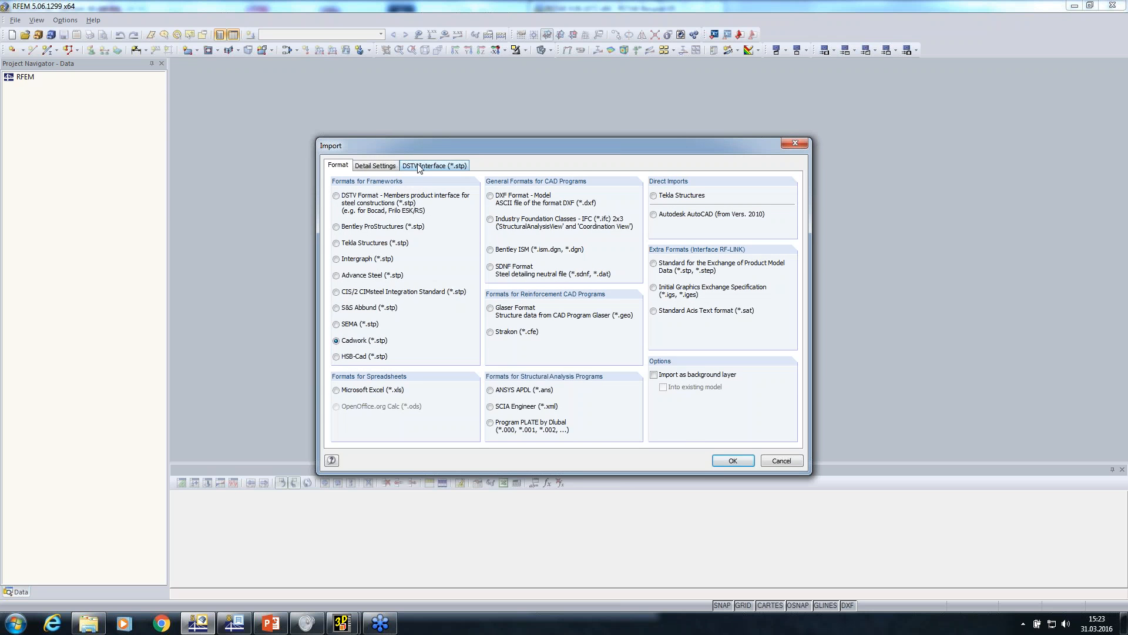
# Step: Add an entry with the import name "glulam d. fir." to the import material conversion table
pyautogui.click(376, 166)
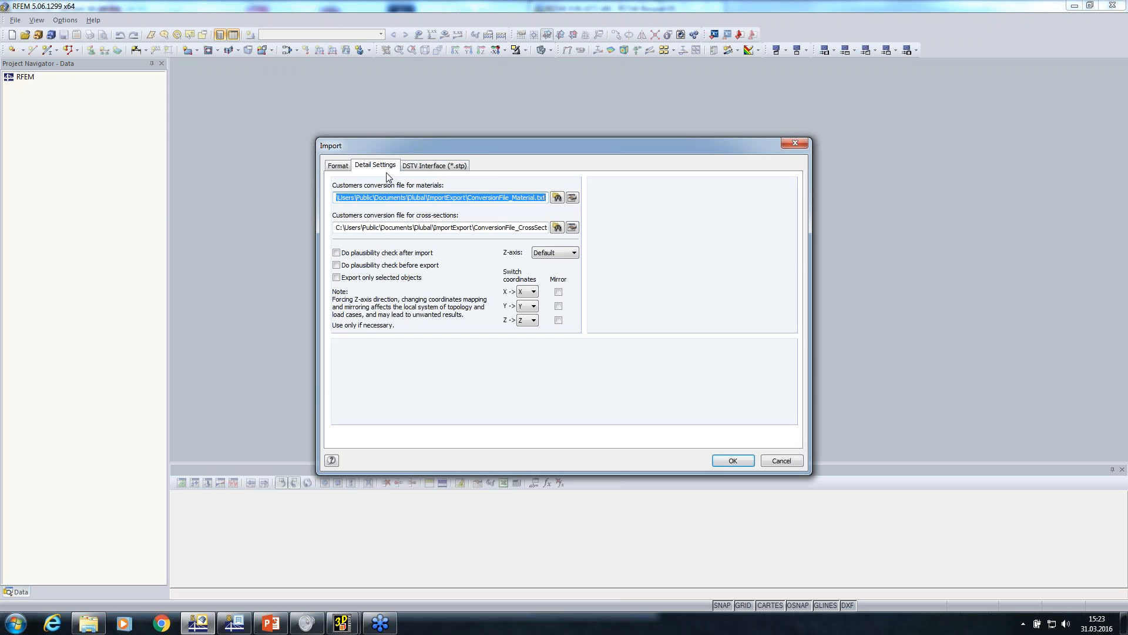
pyautogui.click(571, 199)
pyautogui.click(500, 311)
pyautogui.write('glulam d. fir.')
# Step: Assign Glulam Timber GL28h from the BS EN favorites to the "glulam d. fir." entry and save the conversion table
pyautogui.click(572, 310)
pyautogui.click(683, 310)
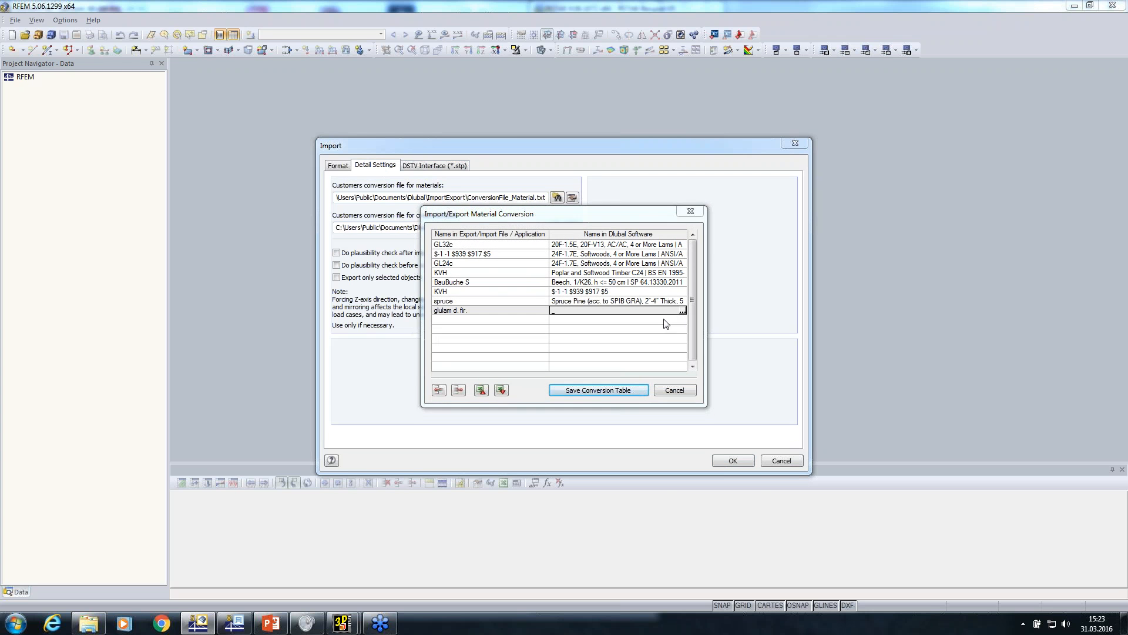
pyautogui.click(369, 295)
pyautogui.click(442, 171)
pyautogui.click(431, 215)
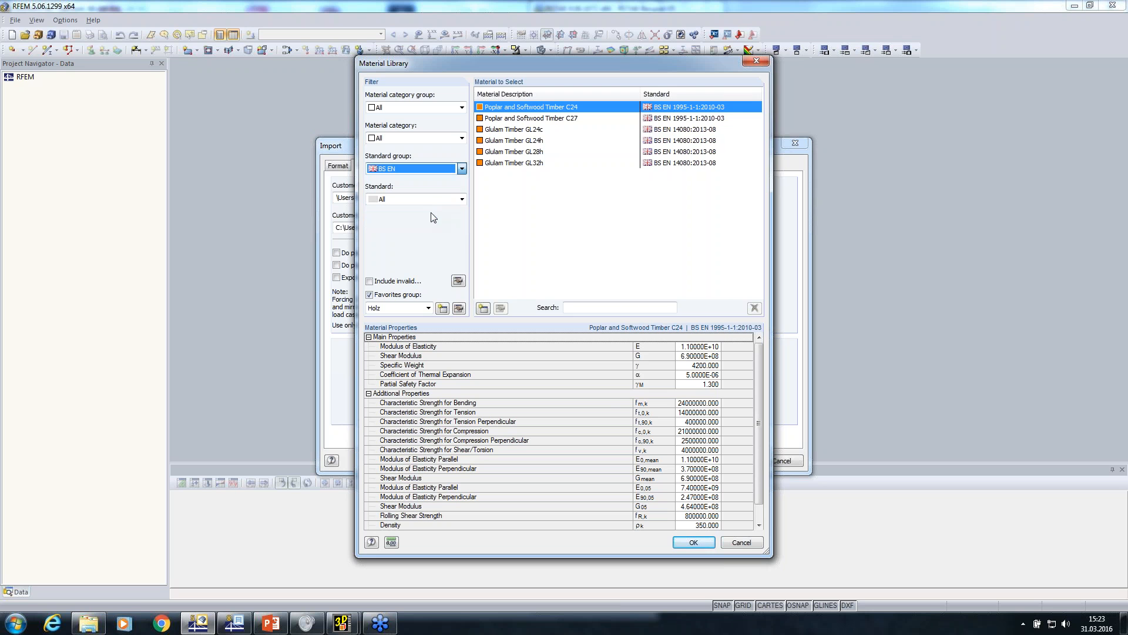
pyautogui.click(515, 153)
pyautogui.click(692, 540)
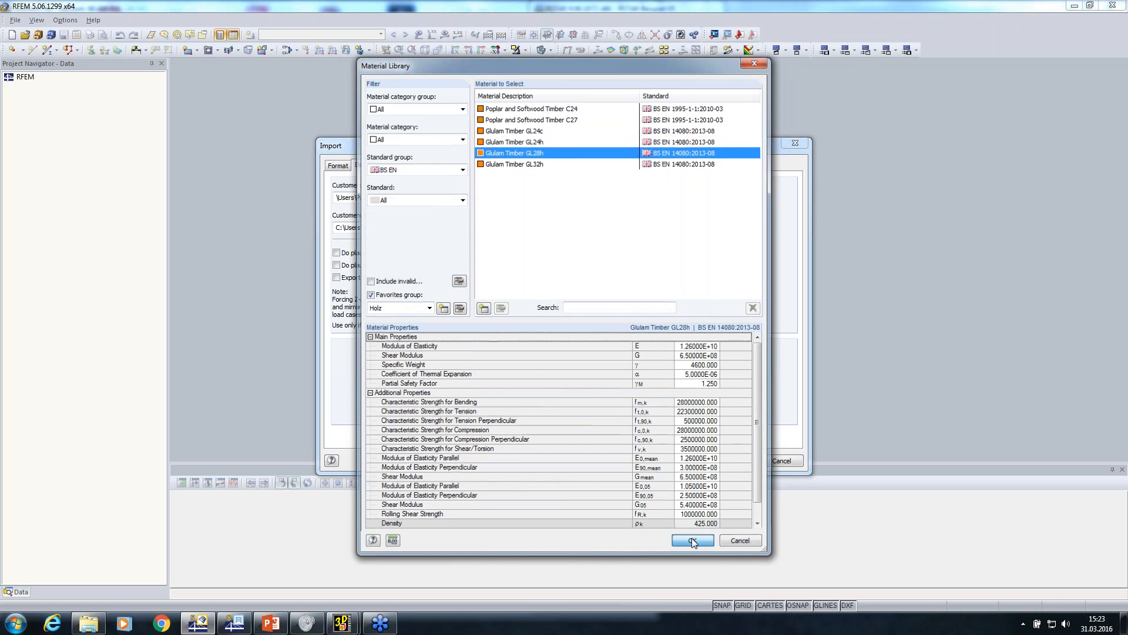
pyautogui.click(633, 389)
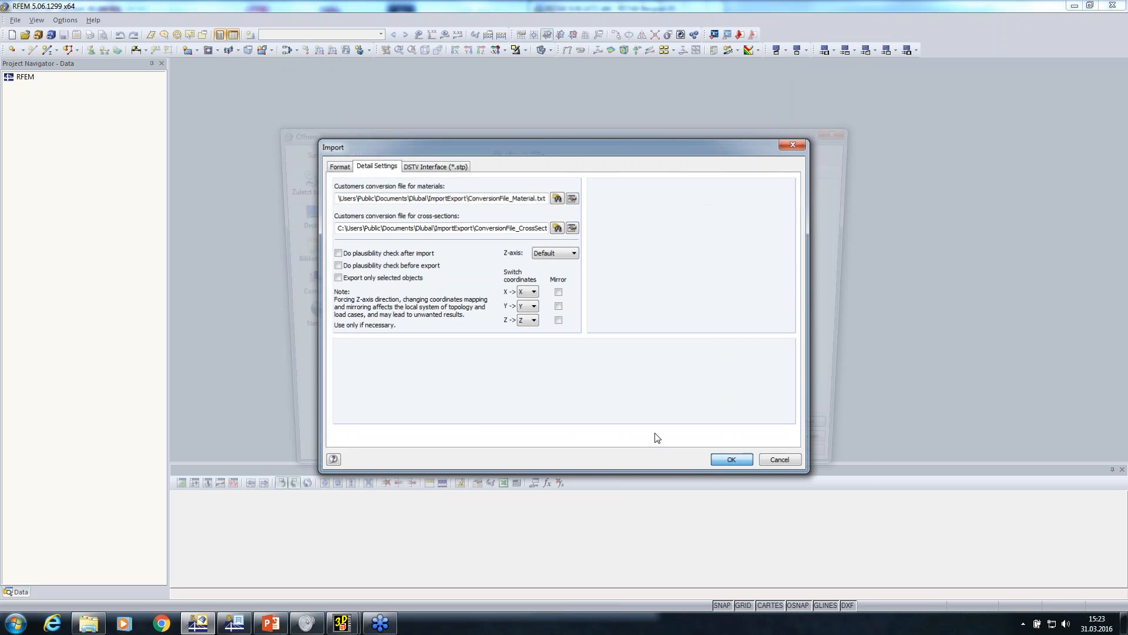
# Step: Import truss.stp, overwrite the existing truss model and list the materials of the imported model
pyautogui.doubleClick(373, 216)
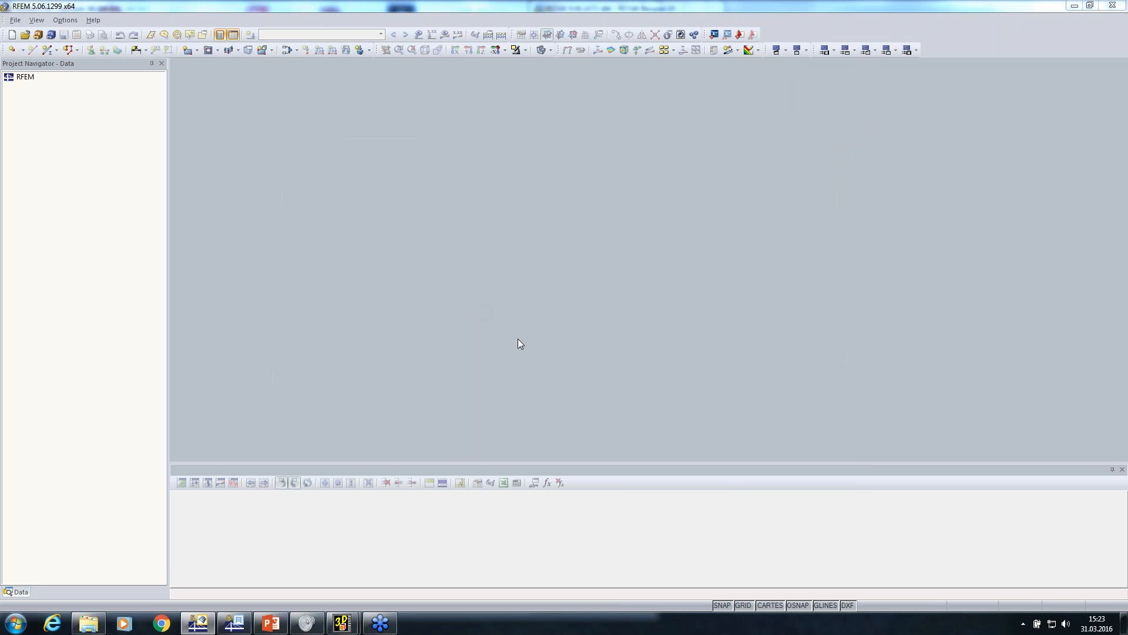
pyautogui.click(658, 458)
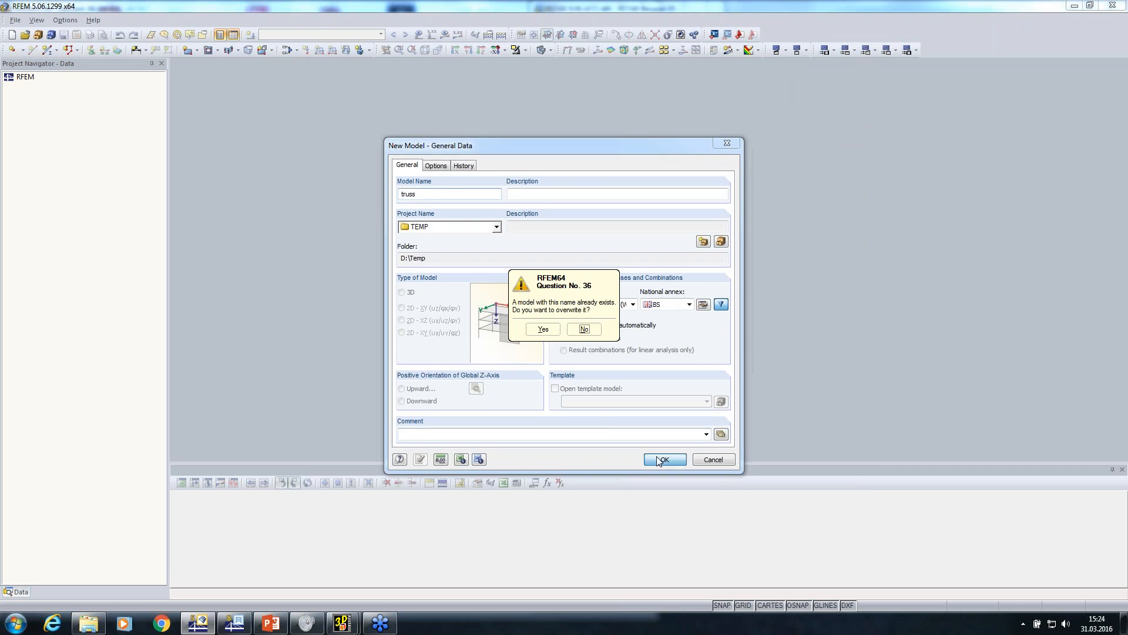
pyautogui.click(543, 329)
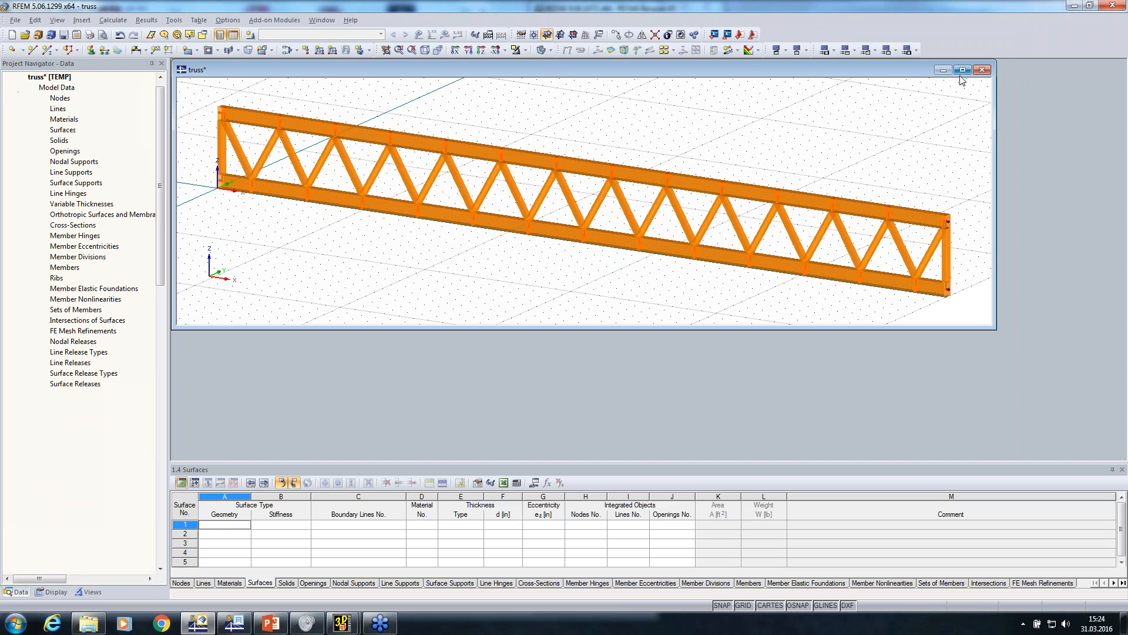
pyautogui.moveTo(557, 301); pyautogui.dragTo(616, 346, button='middle')
pyautogui.click(32, 119)
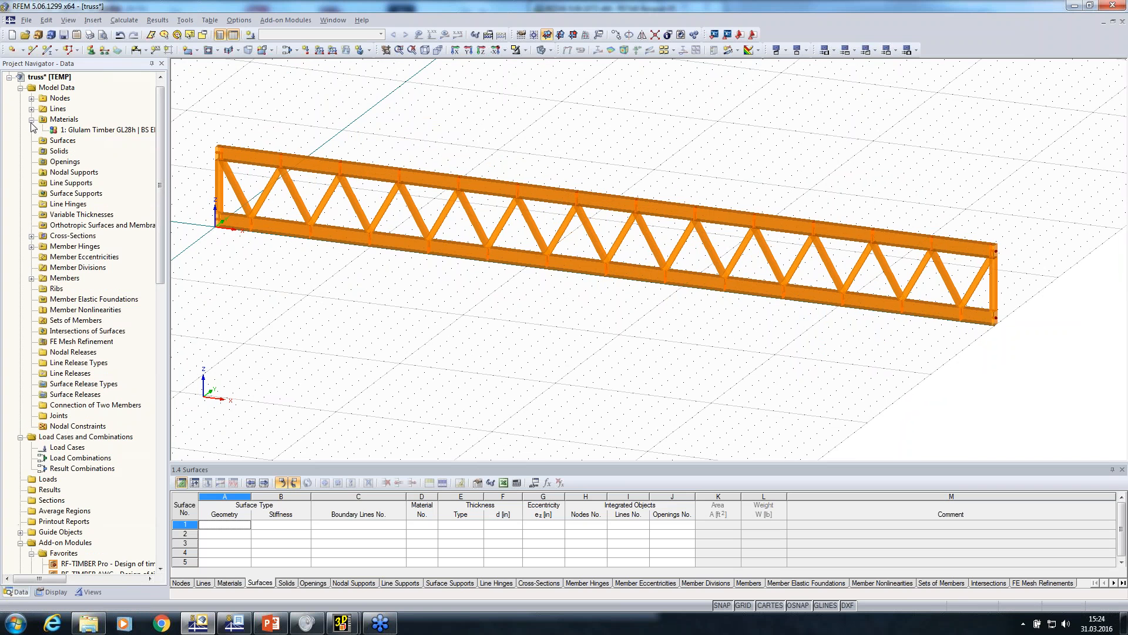
# Step: Display the imported truss as a wireframe line model and take a closer look at its members
pyautogui.keyDown('ctrl'); pyautogui.moveTo(500, 341); pyautogui.dragTo(543, 313, button='middle'); pyautogui.keyUp('ctrl')
pyautogui.click(541, 51)
pyautogui.scroll(5, 498, 294)
# Step: Change the model type to 2D - XZ in the truss model's general data
pyautogui.rightClick(45, 92)
pyautogui.click(72, 114)
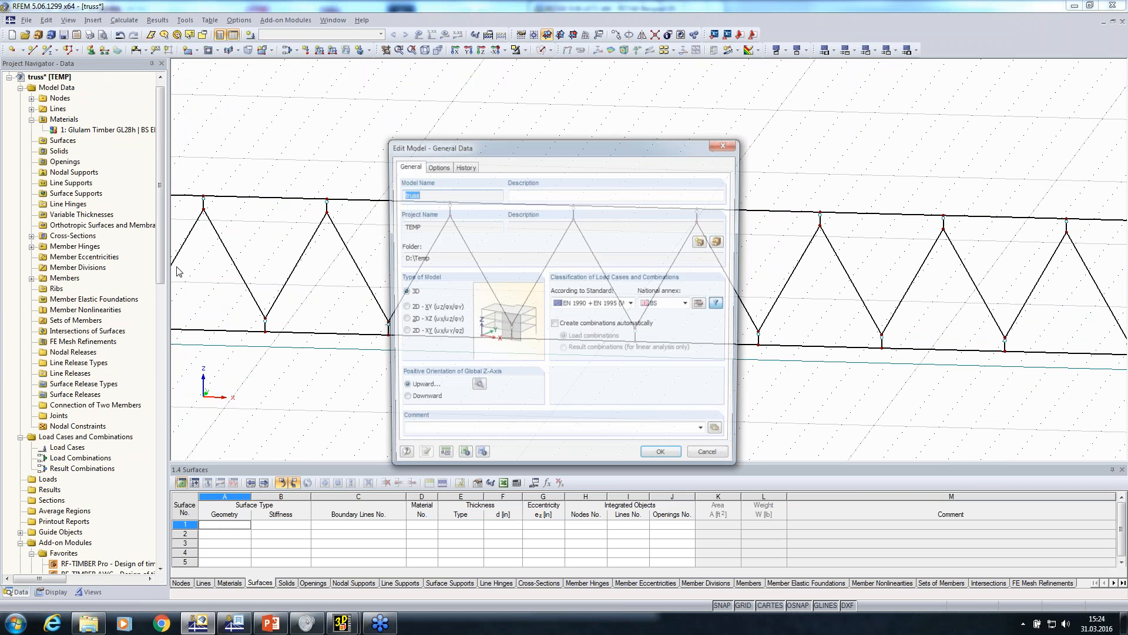
pyautogui.click(403, 321)
pyautogui.click(663, 459)
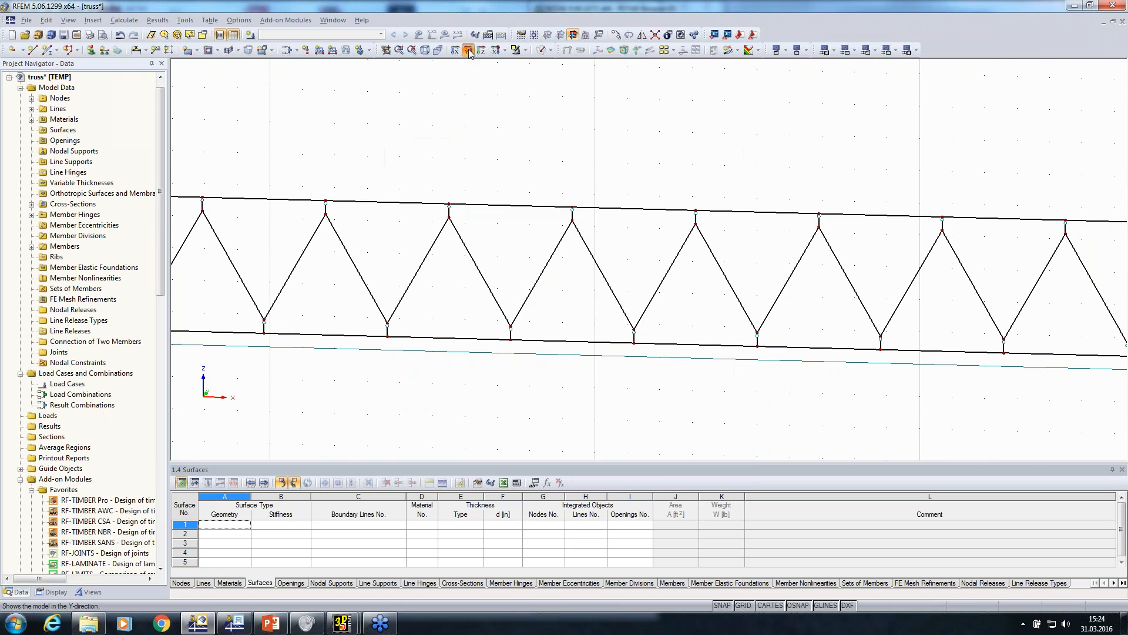
# Step: In the Y-direction view, reverse the member orientation of the short vertical connectors along the truss's top chord
pyautogui.click(469, 52)
pyautogui.scroll(-1, 559, 304)
pyautogui.scroll(4, 985, 347)
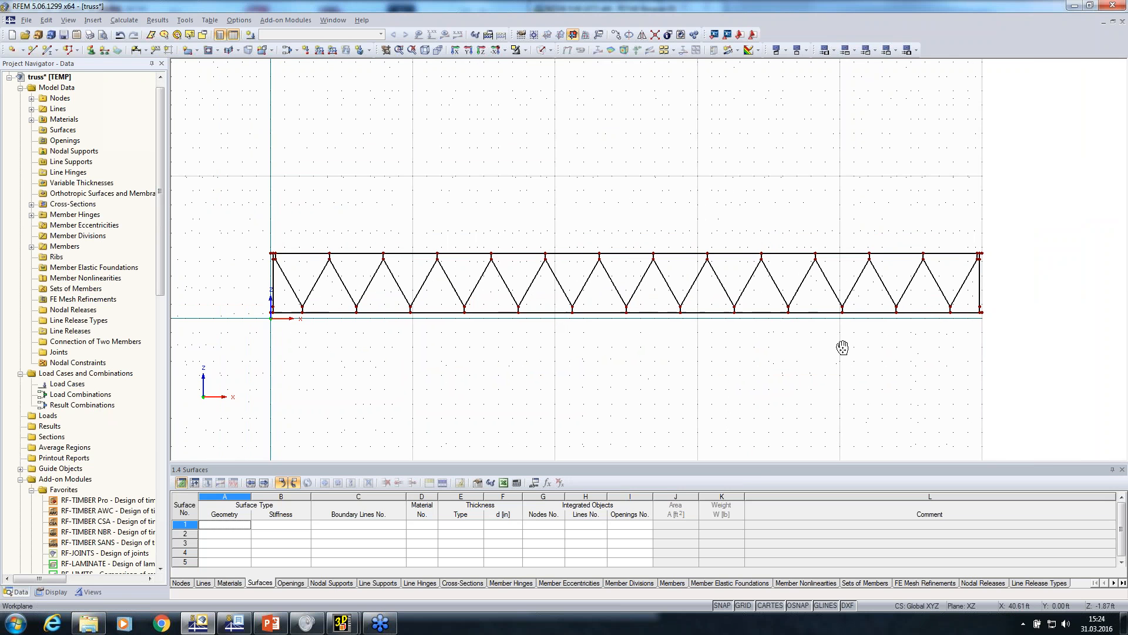
pyautogui.scroll(2, 980, 254)
pyautogui.moveTo(960, 259); pyautogui.dragTo(316, 251)
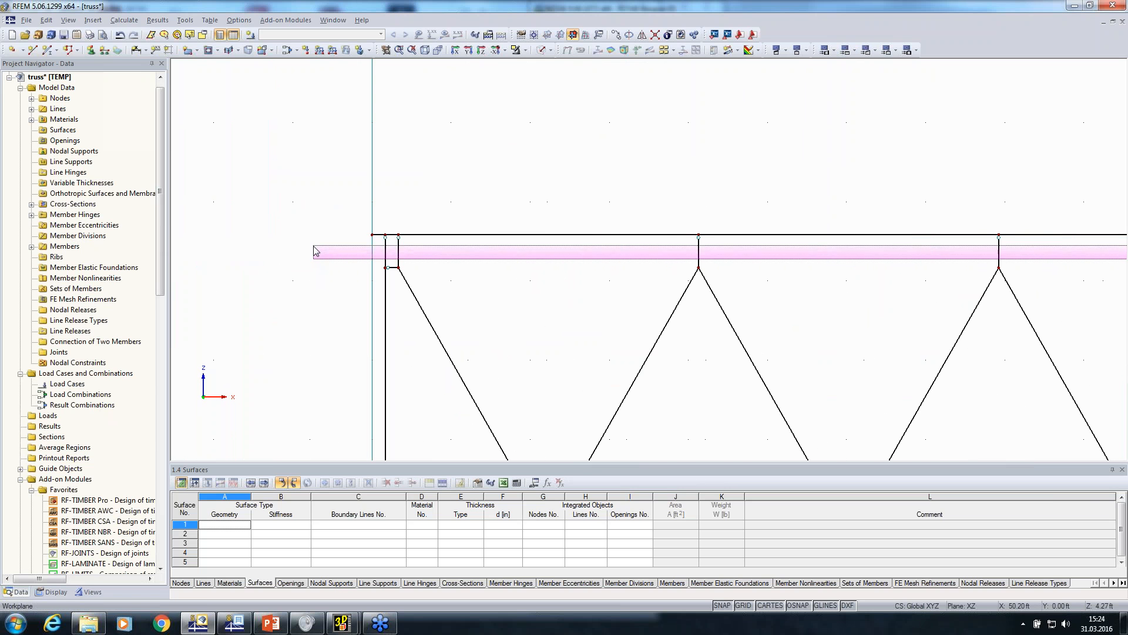
pyautogui.rightClick(387, 250)
pyautogui.moveTo(511, 272)
pyautogui.click(575, 404)
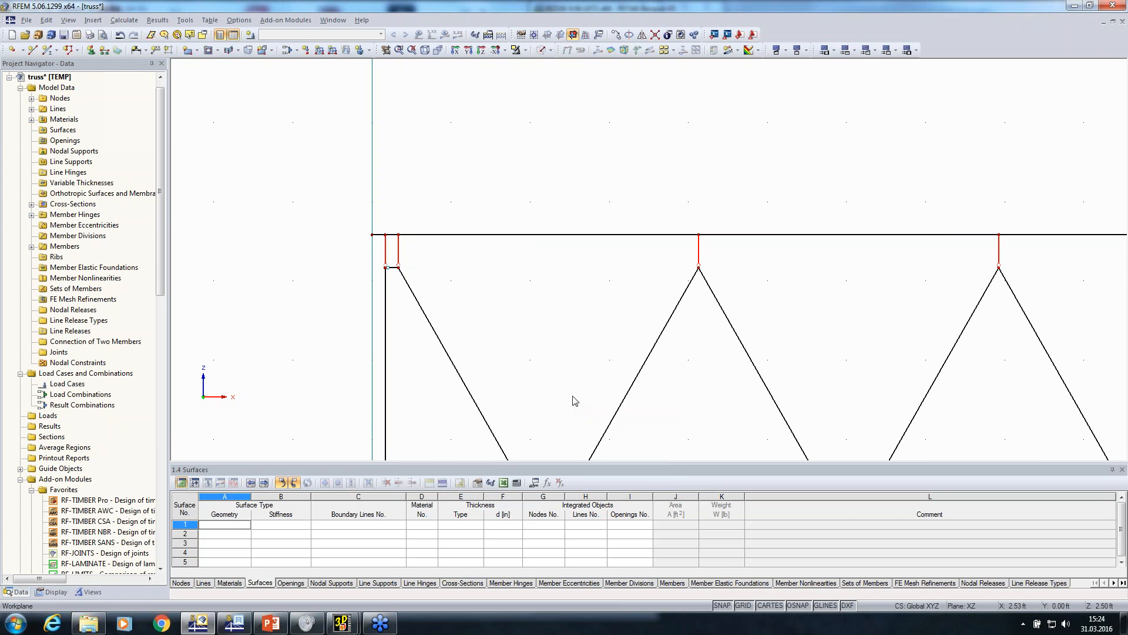
# Step: Create a set of members from all the top-chord members of the truss
pyautogui.scroll(-3, 567, 360)
pyautogui.scroll(-4, 356, 235)
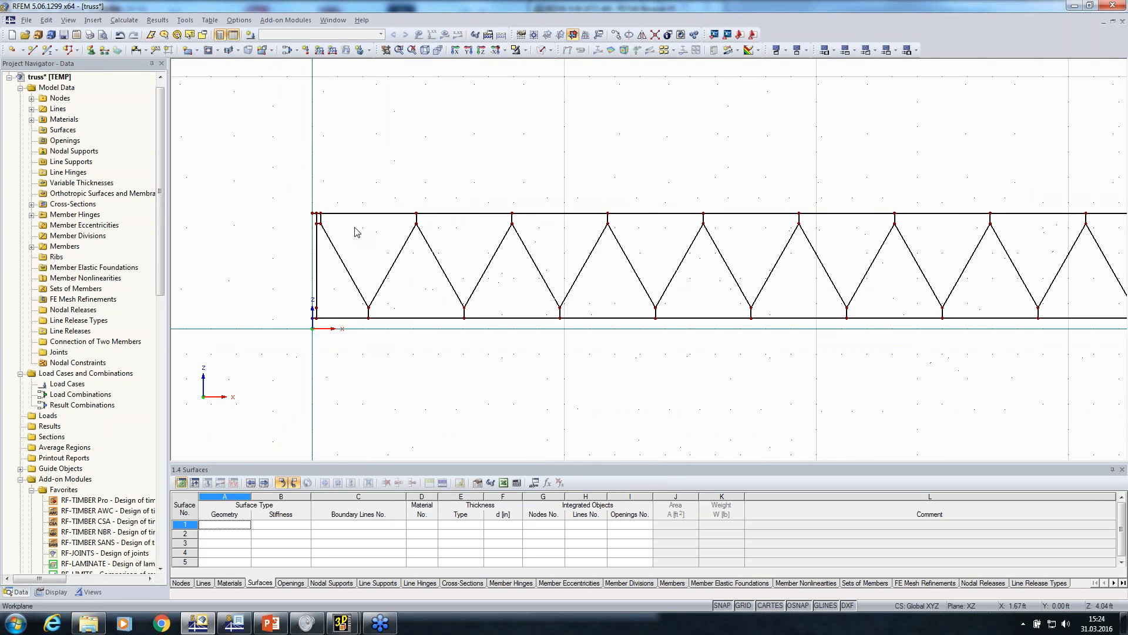
pyautogui.moveTo(282, 180); pyautogui.dragTo(948, 228)
pyautogui.scroll(2, 664, 227)
pyautogui.rightClick(663, 225)
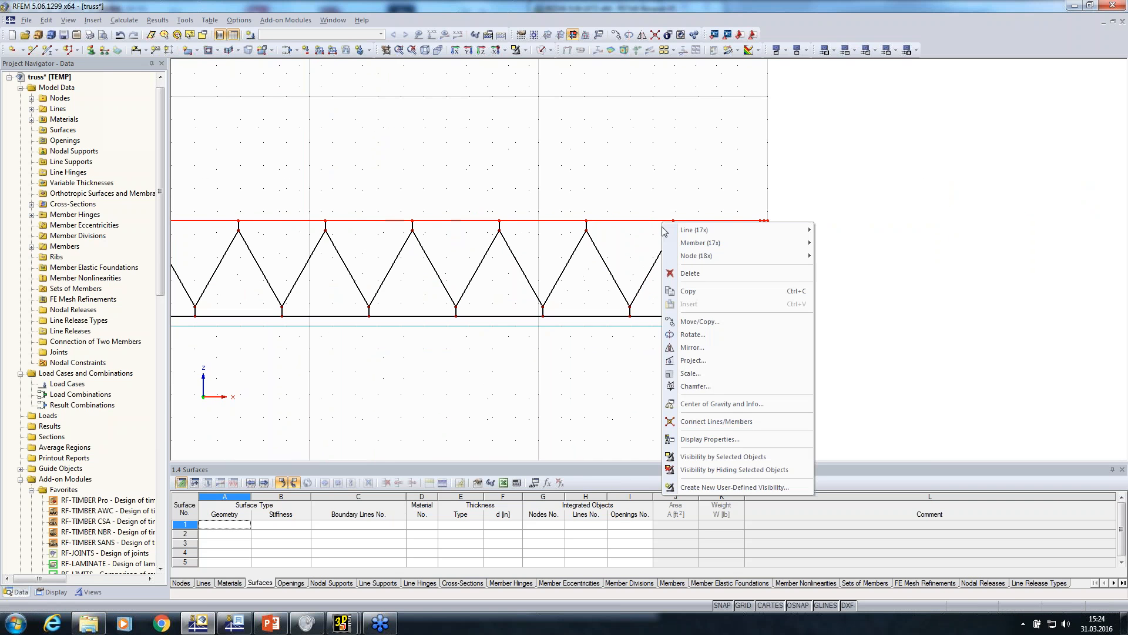
pyautogui.moveTo(805, 243)
pyautogui.click(864, 391)
pyautogui.click(650, 398)
# Step: Place a hinged nodal support at the start of the truss's bottom chord, near the model origin
pyautogui.scroll(-2, 581, 403)
pyautogui.moveTo(515, 385); pyautogui.dragTo(912, 319, button='middle')
pyautogui.click(912, 319)
pyautogui.click(90, 50)
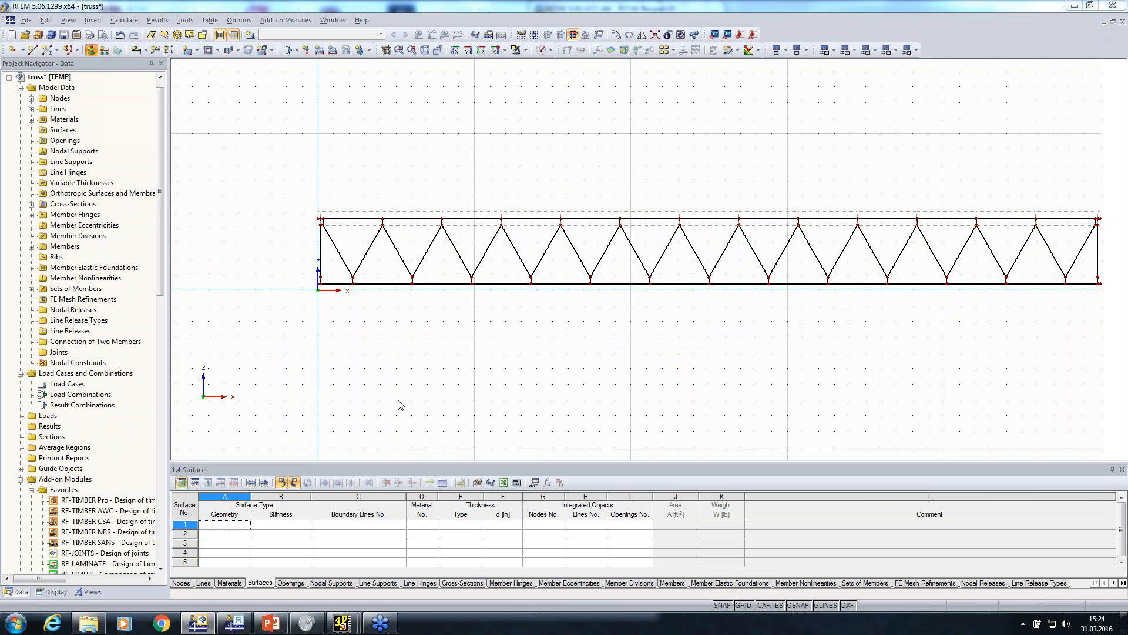
pyautogui.click(674, 415)
pyautogui.scroll(3, 302, 282)
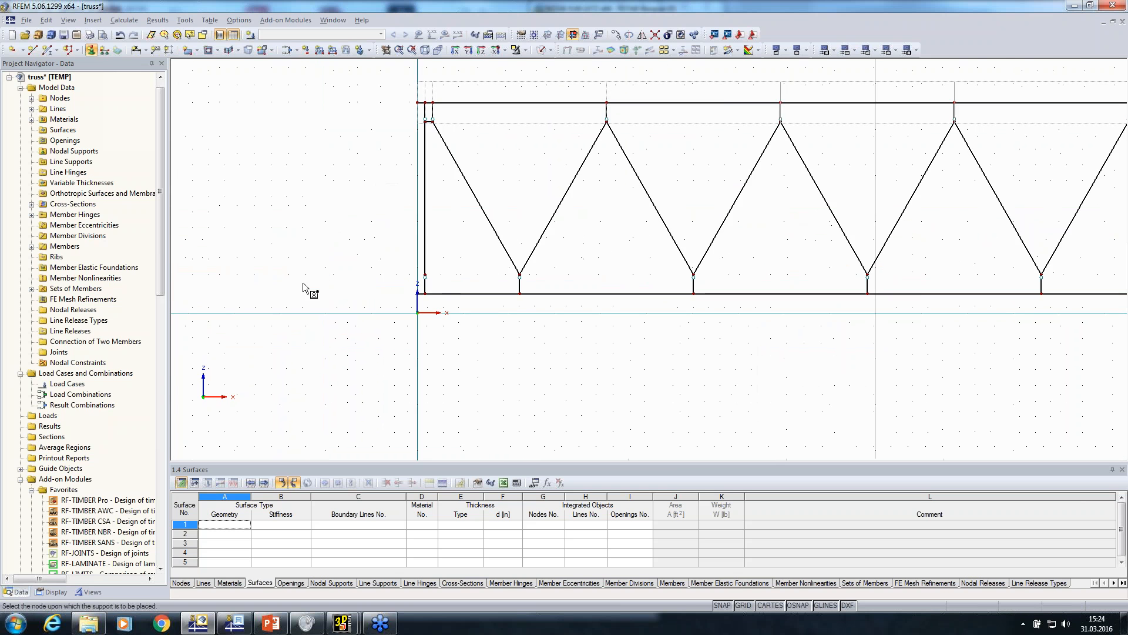
pyautogui.click(484, 296)
pyautogui.scroll(-5, 478, 352)
# Step: Create a nodal support type that is free in X and place it at the bottom-chord end farthest from the origin
pyautogui.rightClick(633, 409)
pyautogui.moveTo(633, 409); pyautogui.dragTo(276, 300, button='middle')
pyautogui.click(91, 50)
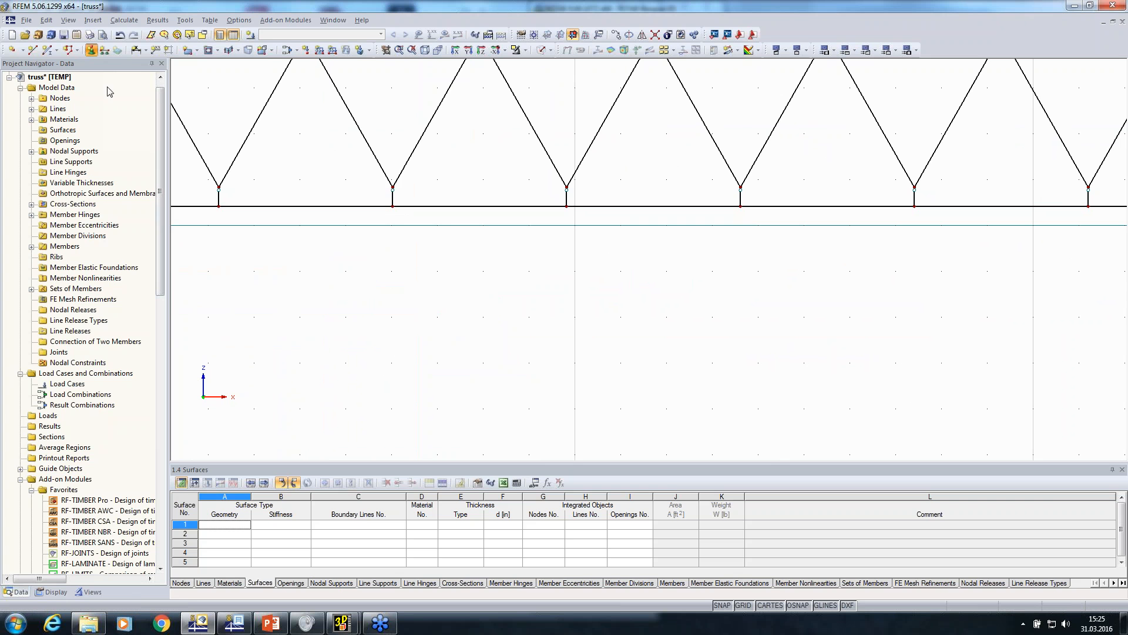
pyautogui.click(563, 222)
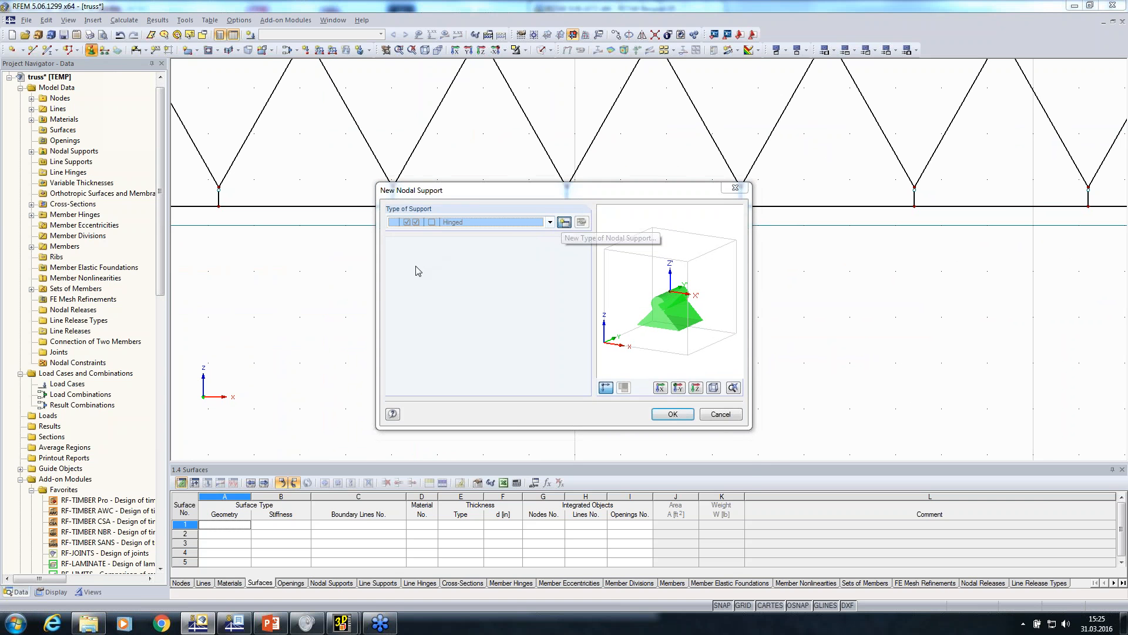
pyautogui.click(401, 316)
pyautogui.click(662, 477)
pyautogui.click(672, 413)
pyautogui.scroll(-3, 740, 357)
pyautogui.moveTo(846, 357); pyautogui.dragTo(304, 289, button='middle')
pyautogui.scroll(5, 1078, 198)
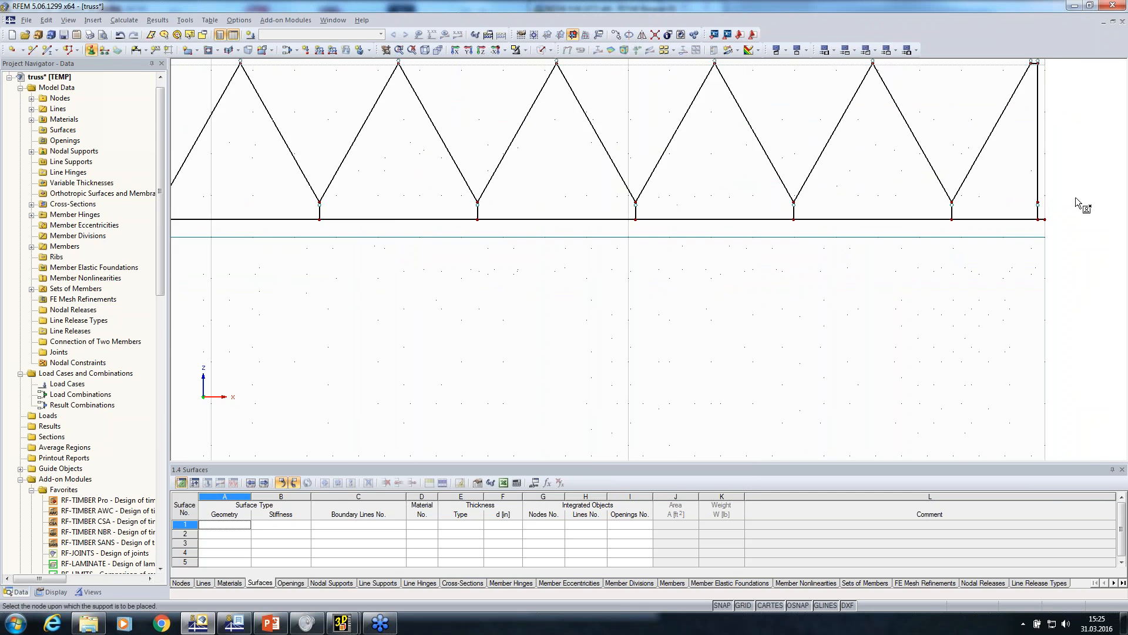
pyautogui.press('Escape')
# Step: Create permanent load case LC1 with active self-weight and apply a uniform ZL force of -0.1 kip/ft to the top-chord set of members
pyautogui.scroll(-8, 876, 330)
pyautogui.moveTo(813, 332); pyautogui.dragTo(955, 322, button='middle')
pyautogui.click(255, 38)
pyautogui.click(776, 523)
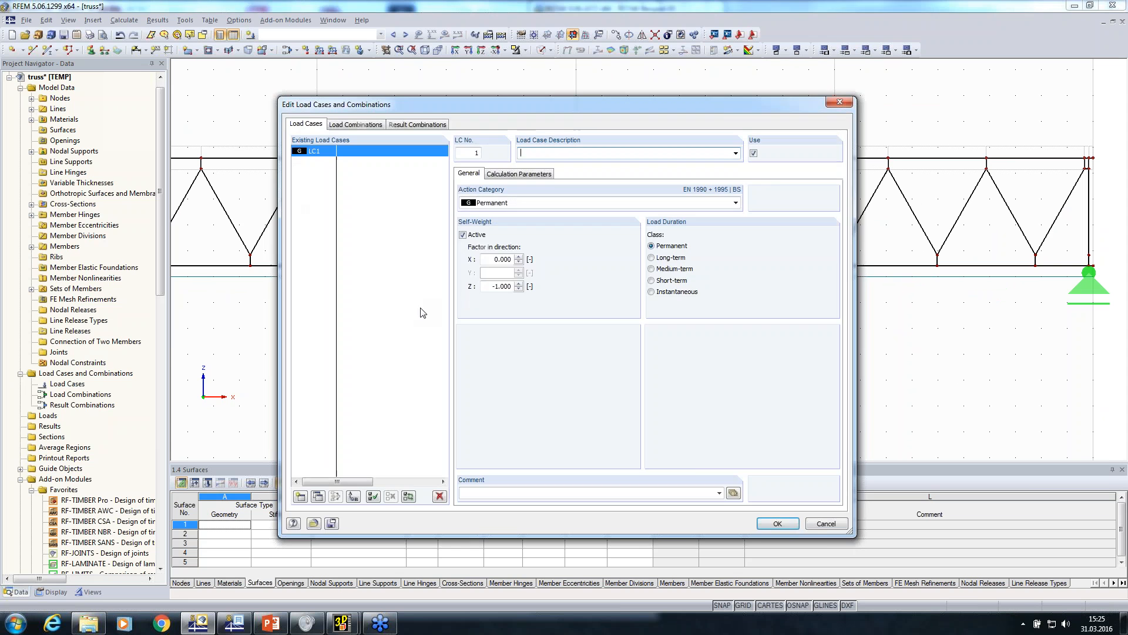
pyautogui.click(319, 50)
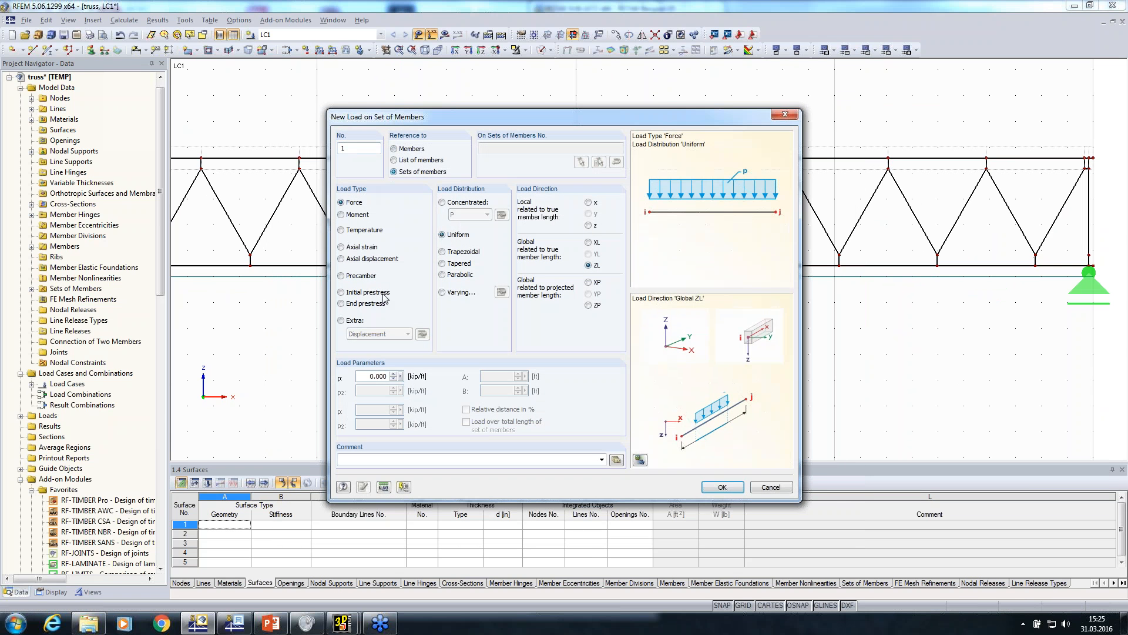
pyautogui.write('-0,1')
pyautogui.press('Return')
pyautogui.click(432, 159)
# Step: Calculate load case LC1, skipping the empty member hinge check for all objects, and view the members' internal forces M-y
pyautogui.scroll(-2, 466, 371)
pyautogui.click(445, 34)
pyautogui.click(480, 322)
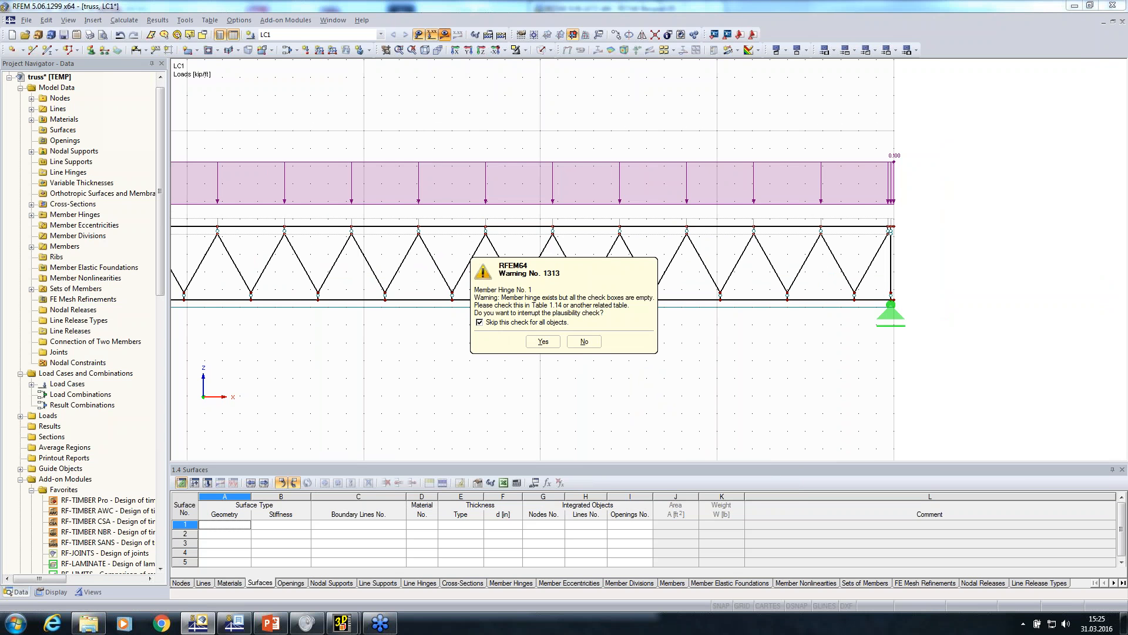
pyautogui.click(584, 342)
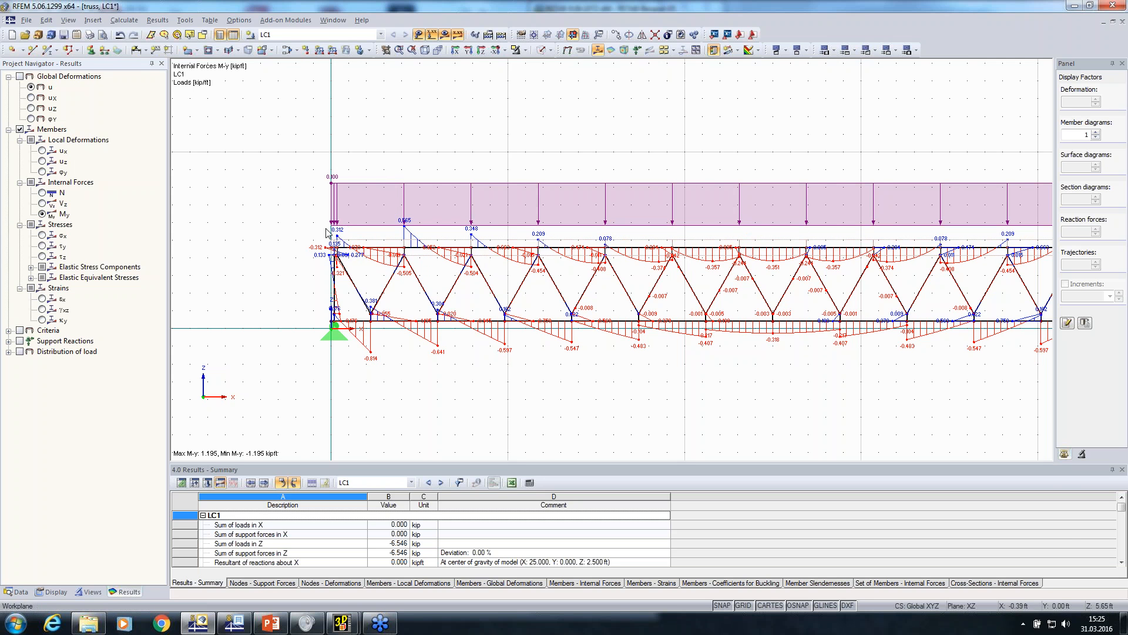
pyautogui.scroll(-2, 345, 249)
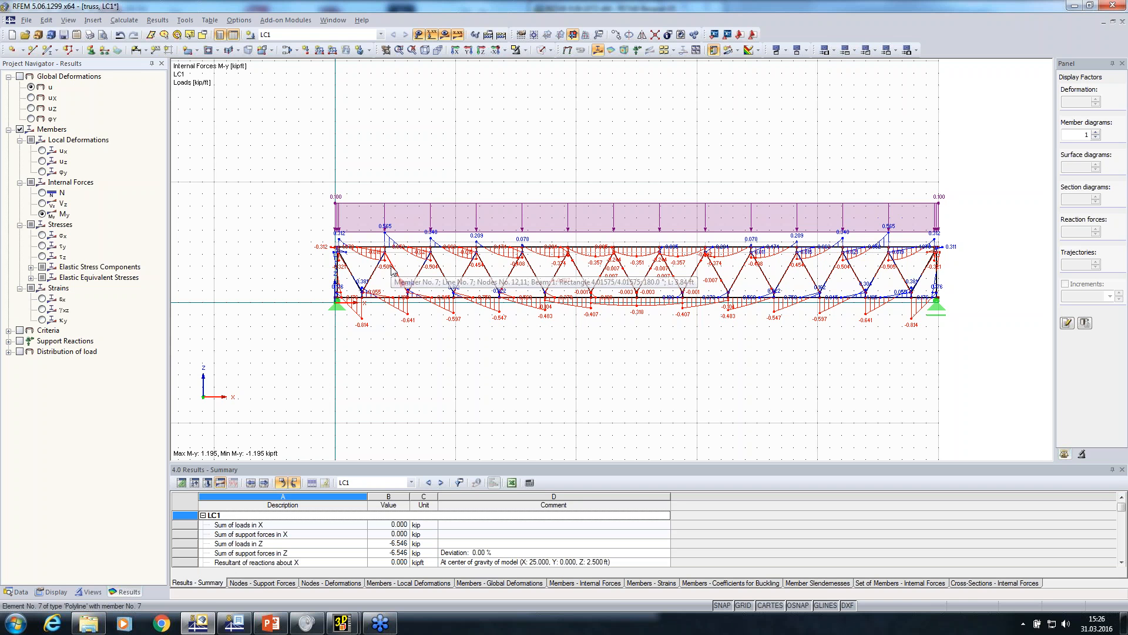
pyautogui.moveTo(274, 178); pyautogui.dragTo(884, 435)
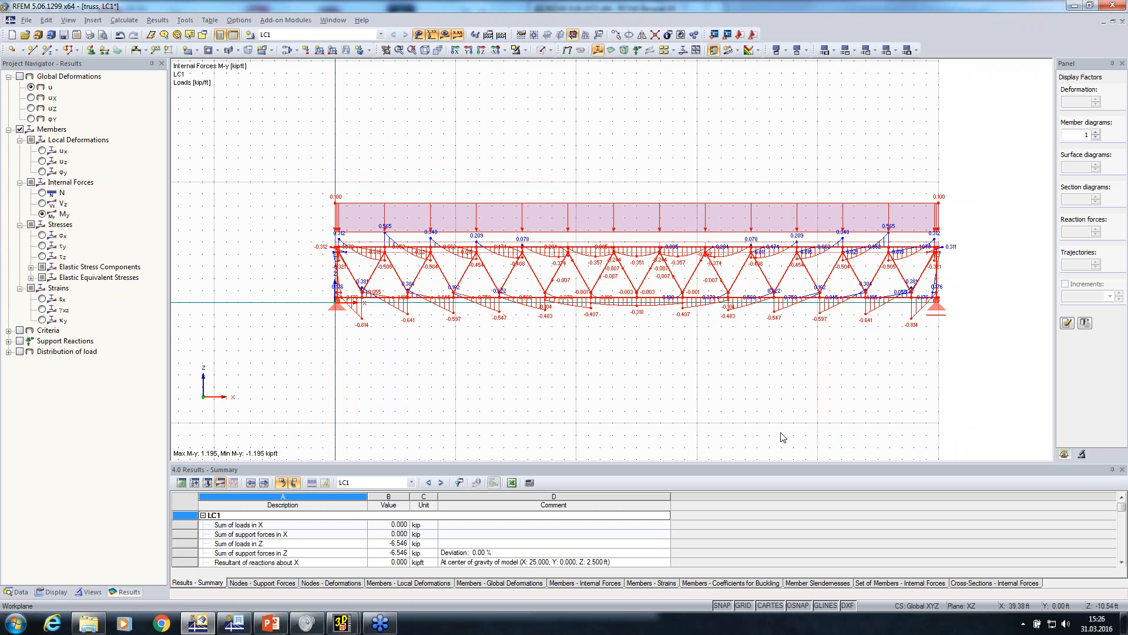
# Step: Change cross-section 1, used by the truss diagonals, to Rectangle 5/5
pyautogui.click(19, 592)
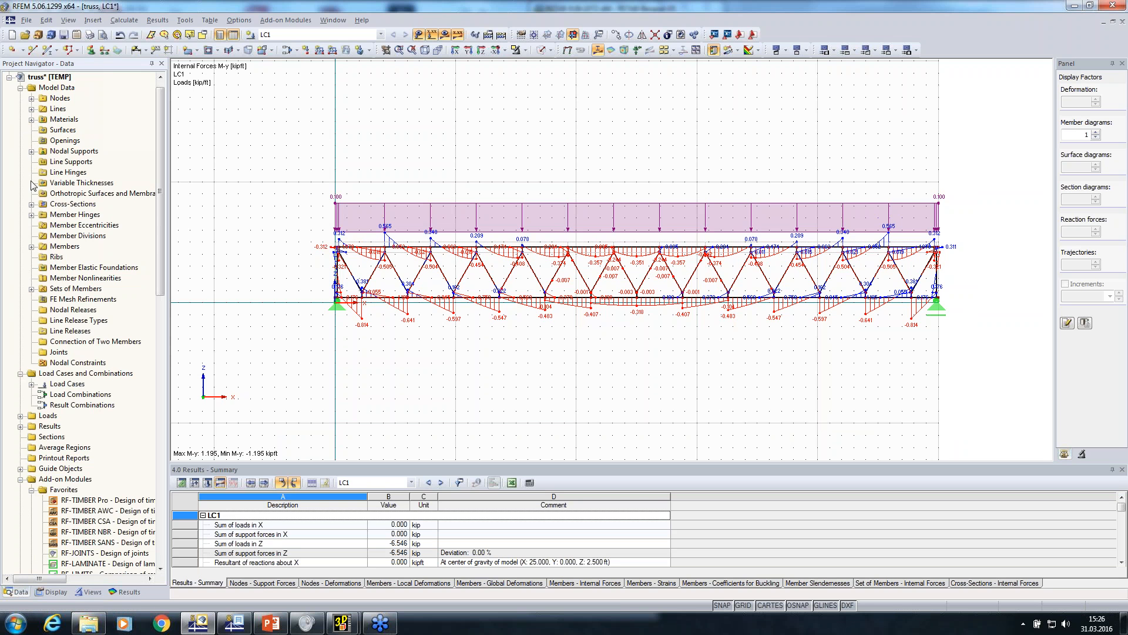
pyautogui.click(31, 204)
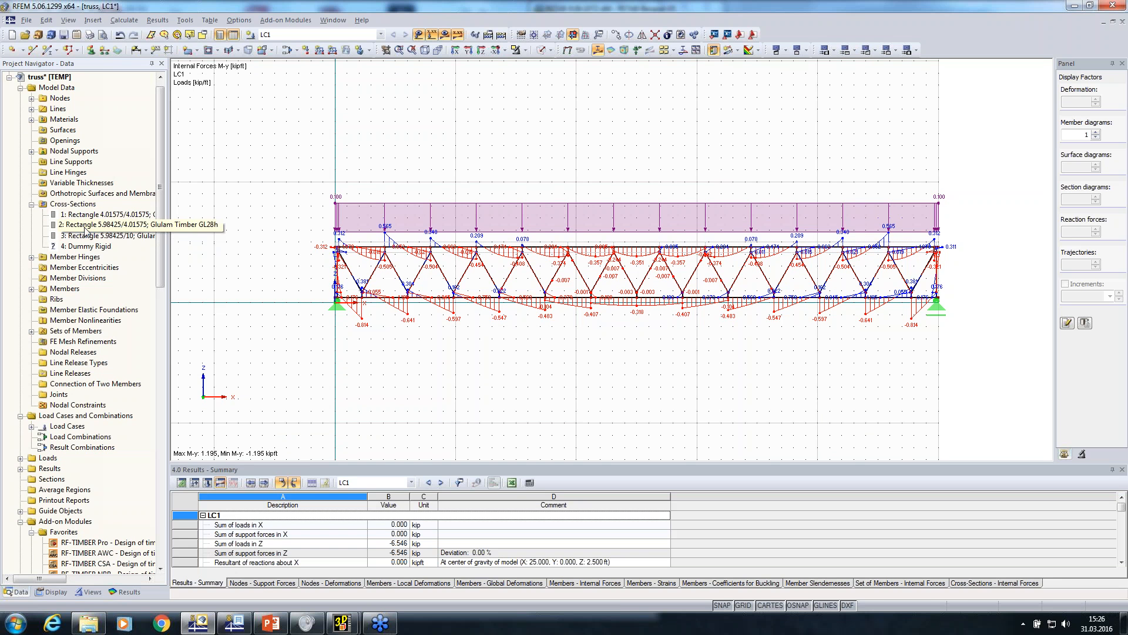
pyautogui.click(88, 225)
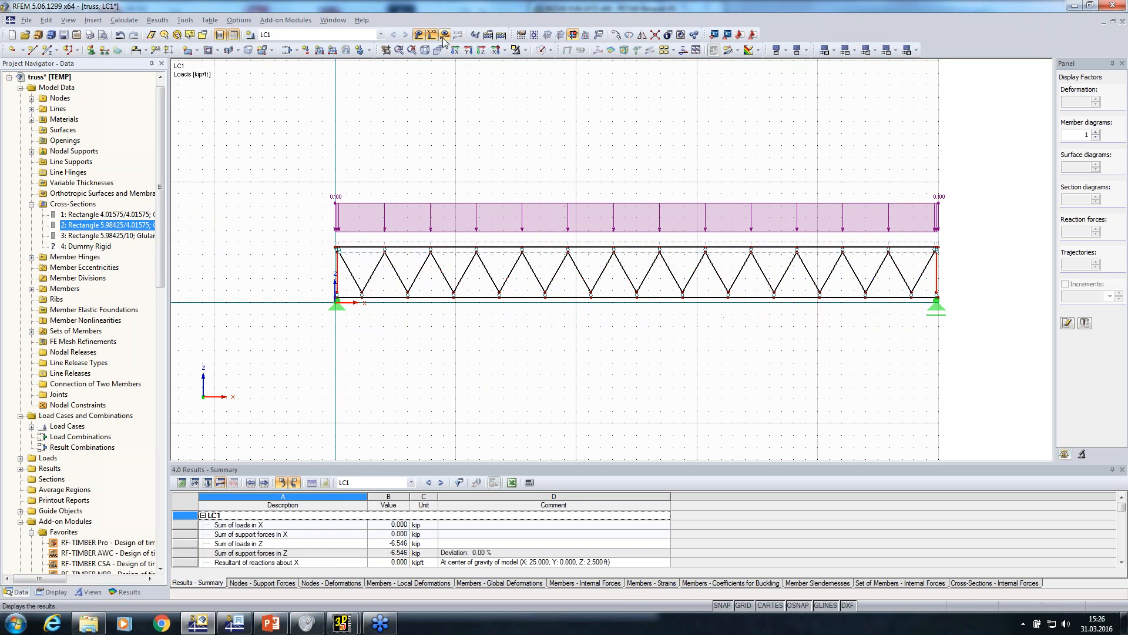
pyautogui.click(104, 216)
pyautogui.doubleClick(119, 216)
pyautogui.moveTo(521, 170); pyautogui.dragTo(468, 171)
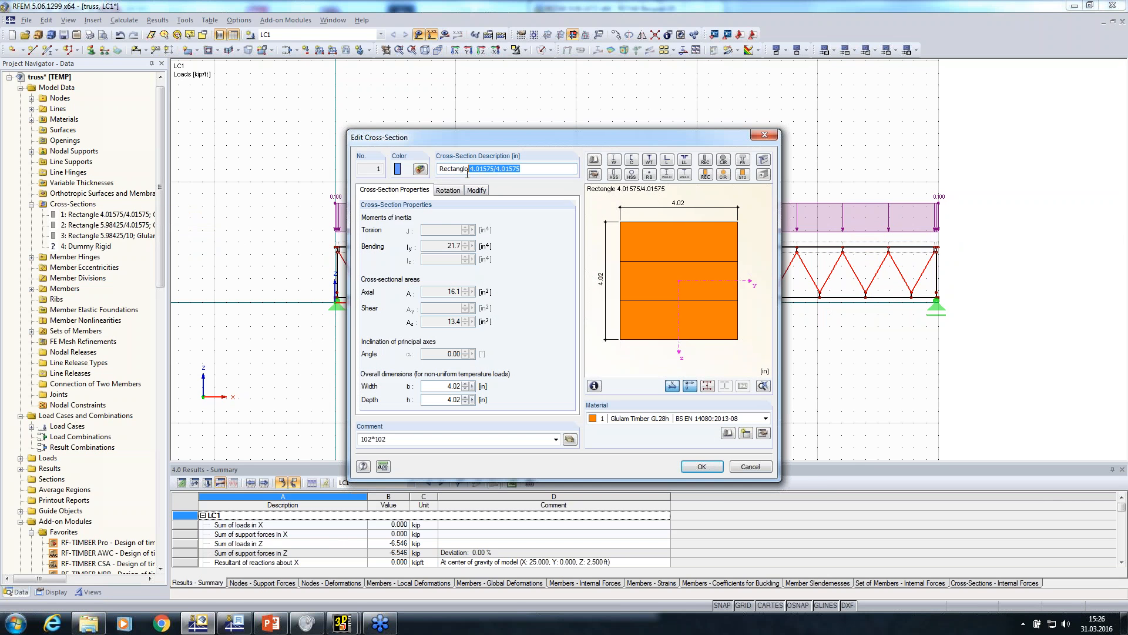
pyautogui.write('5/5')
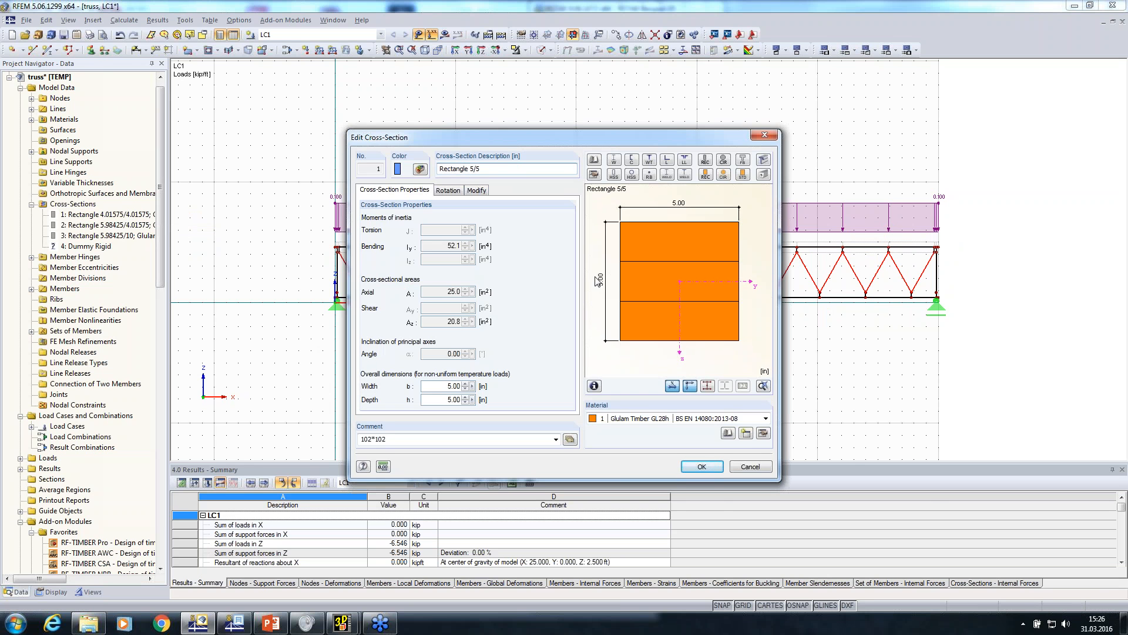
pyautogui.click(702, 466)
# Step: Export the modified truss in the DSTV format for steel constructions under the file name 123
pyautogui.moveTo(972, 168); pyautogui.dragTo(305, 393)
pyautogui.click(27, 21)
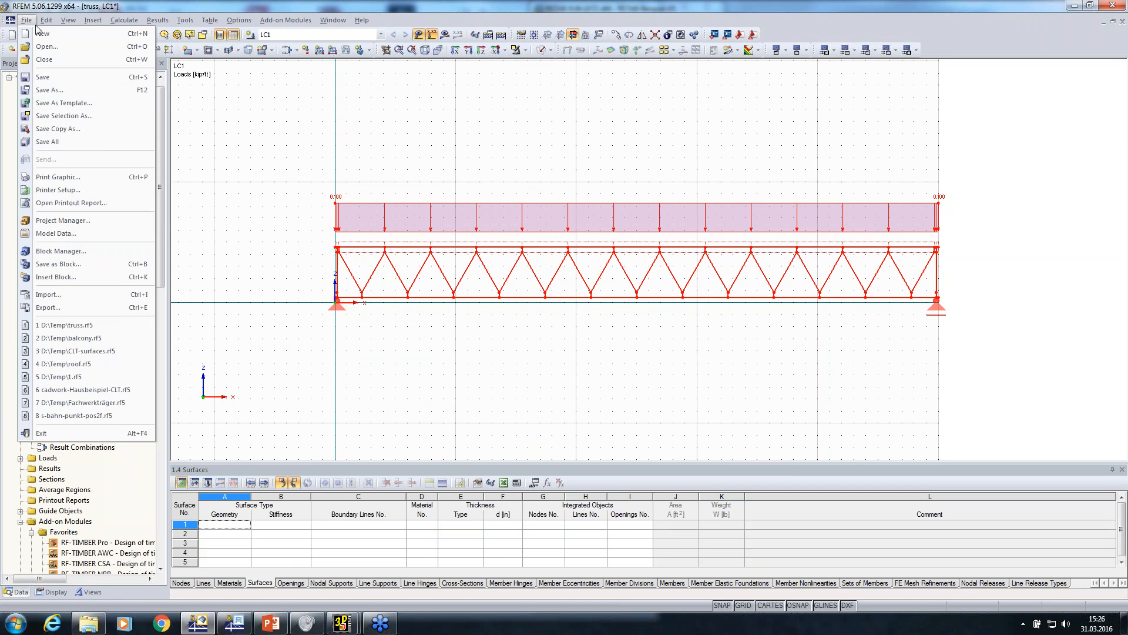
pyautogui.click(45, 307)
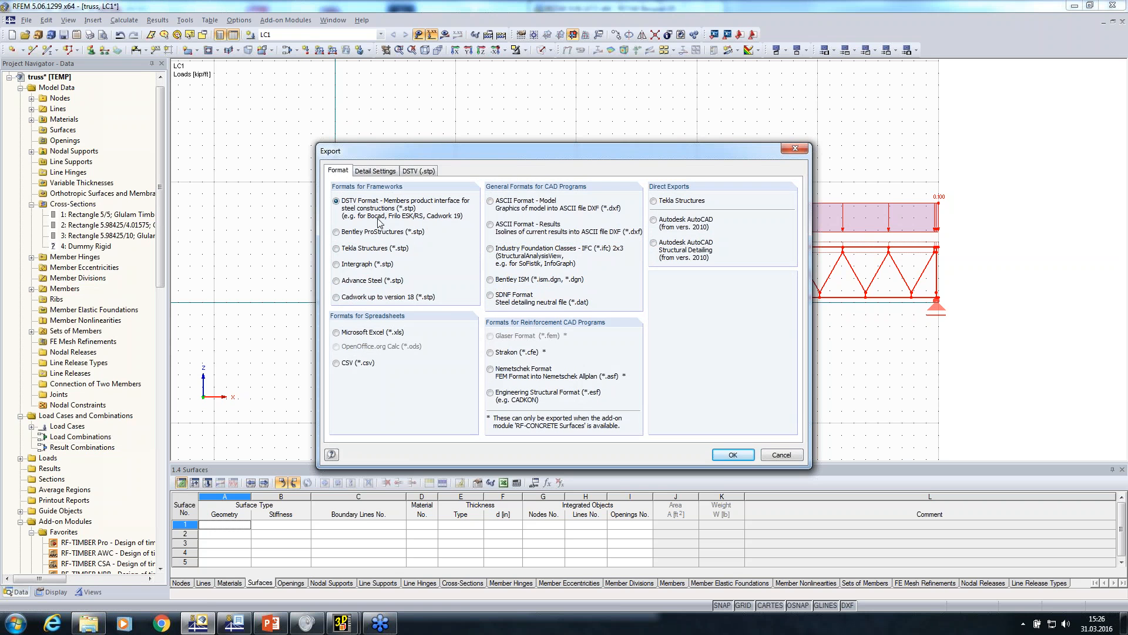
pyautogui.click(375, 170)
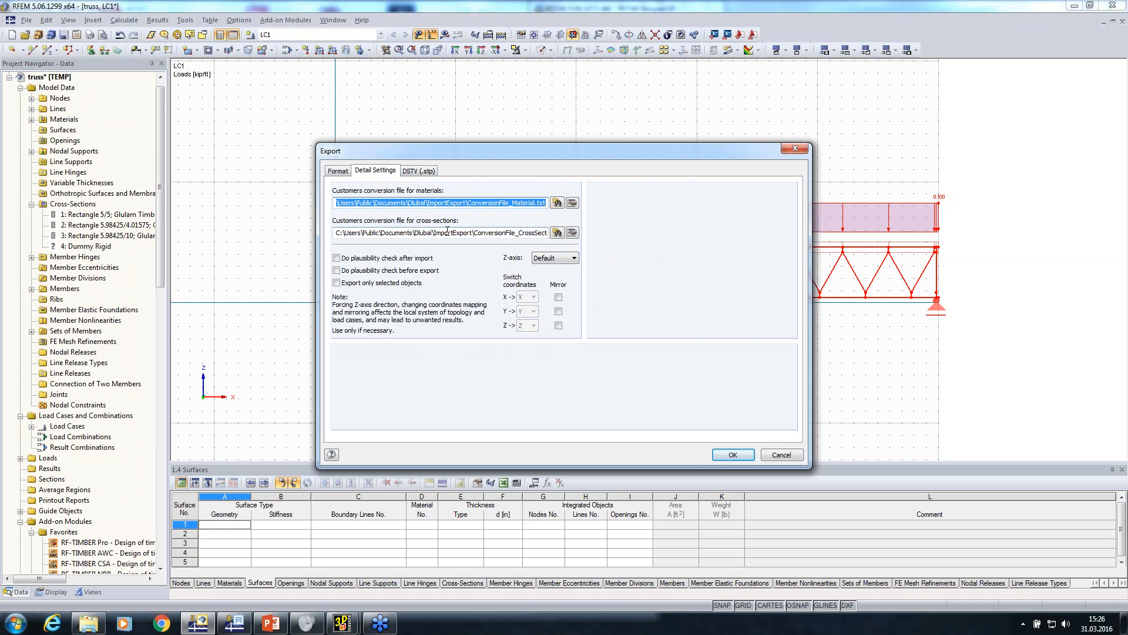
pyautogui.click(720, 454)
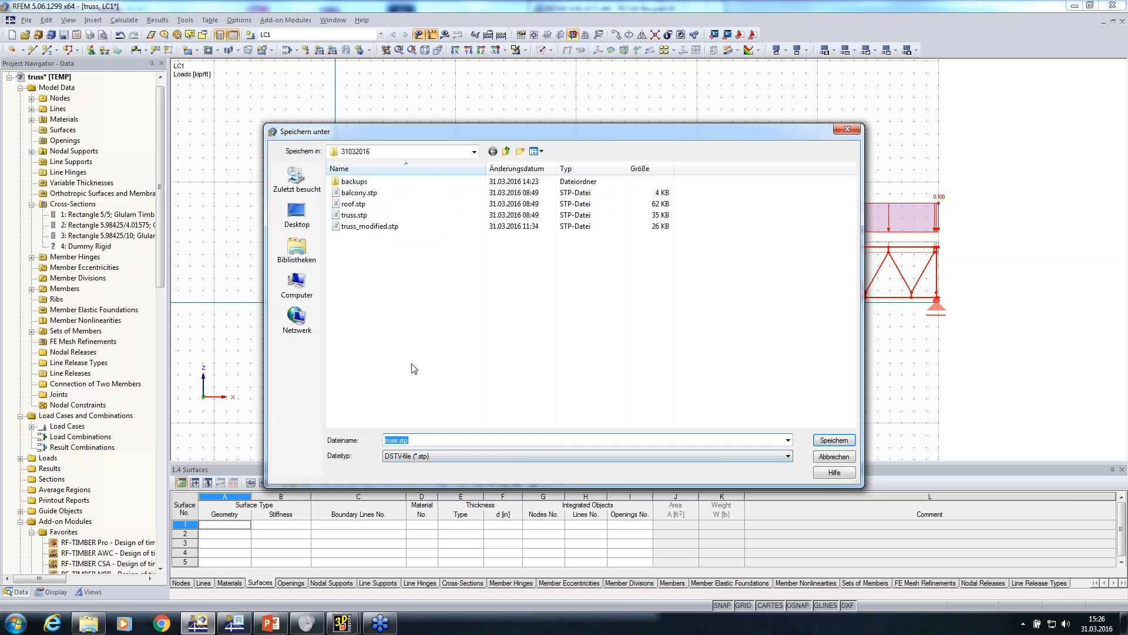
pyautogui.write('123')
pyautogui.press('Return')
pyautogui.click(563, 332)
# Step: Switch to the untitled3.3d model in cadwork 3D and delete the roof elements it contains
pyautogui.moveTo(342, 622)
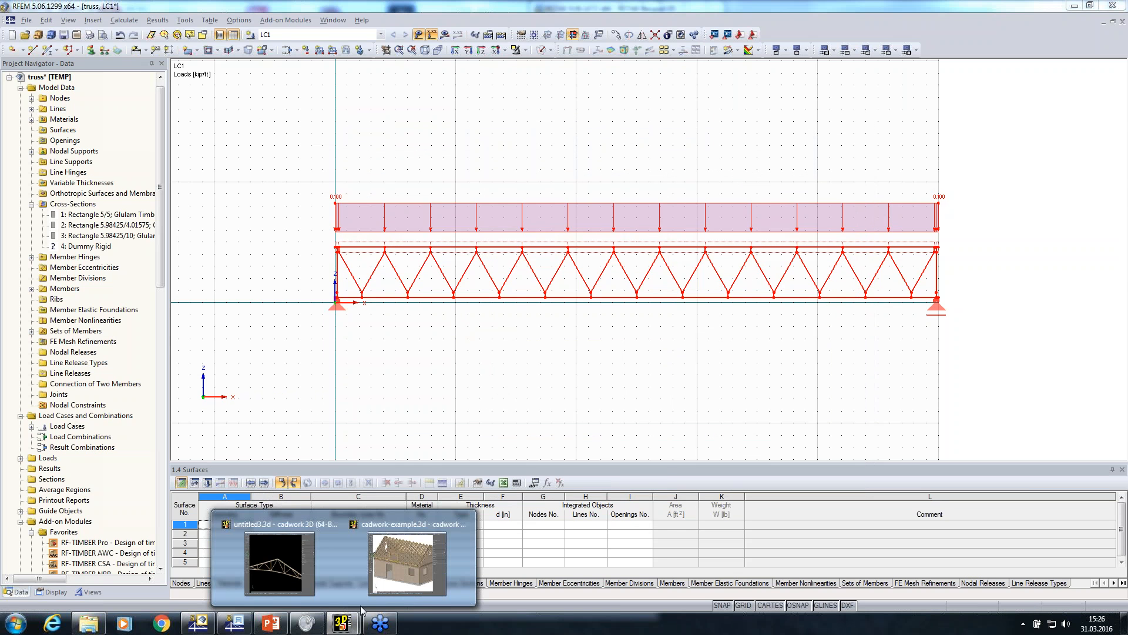
pyautogui.click(315, 579)
pyautogui.scroll(-5, 315, 324)
pyautogui.moveTo(378, 256); pyautogui.dragTo(150, 368)
pyautogui.press('Delete')
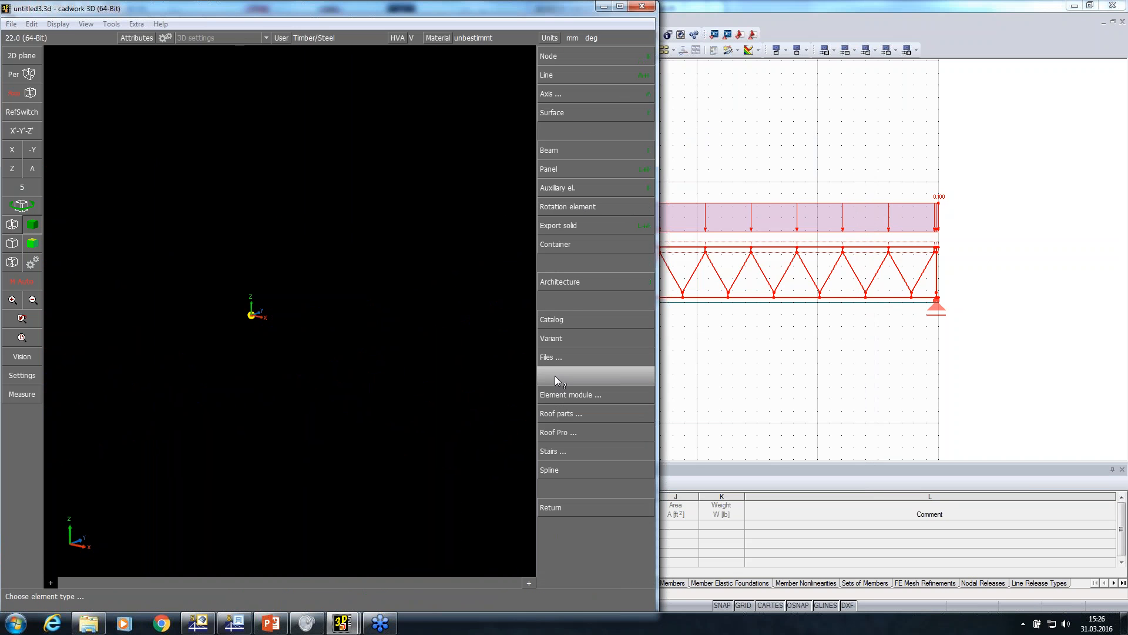
# Step: Import the DSTV file 123.stp from the 31032016 folder of DatenaustauschCadwork2016 into the empty model
pyautogui.click(561, 362)
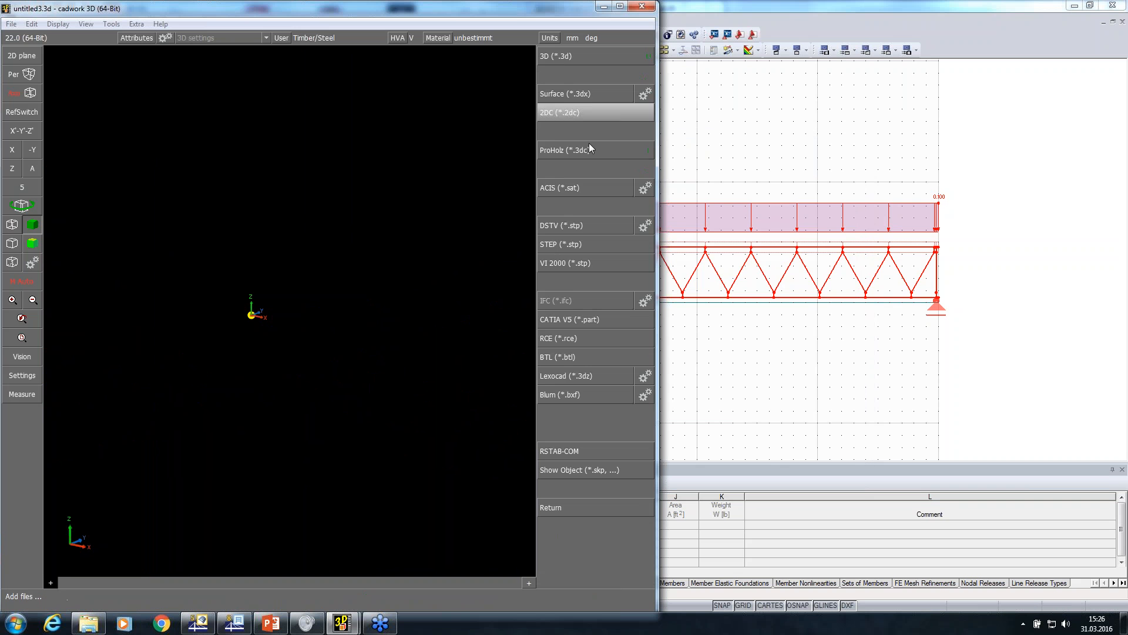
pyautogui.click(594, 228)
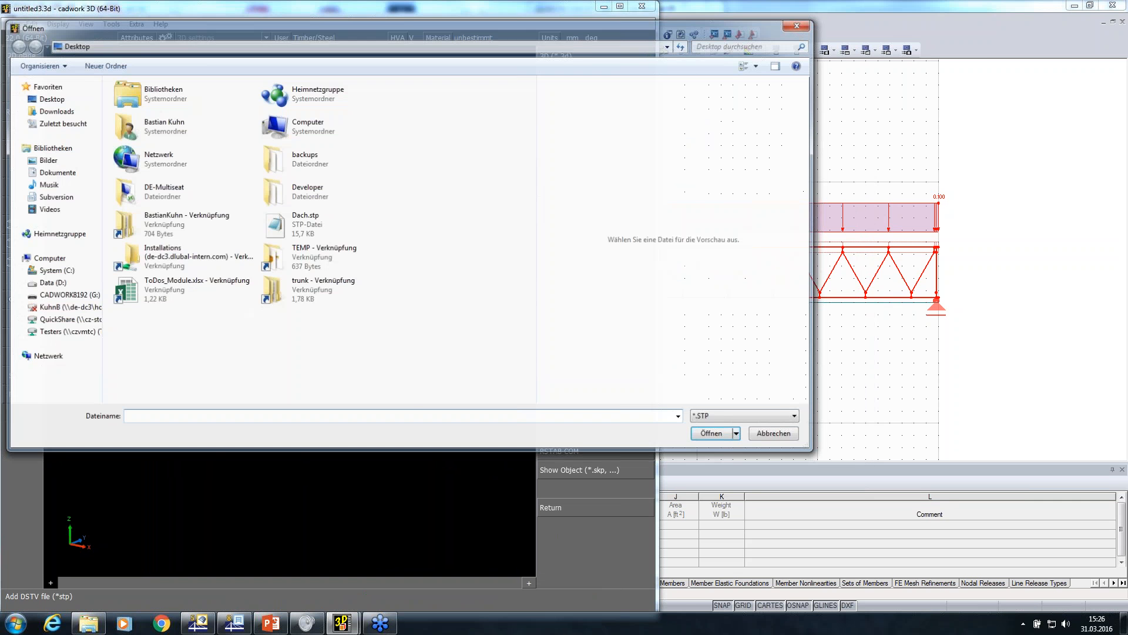
pyautogui.click(51, 283)
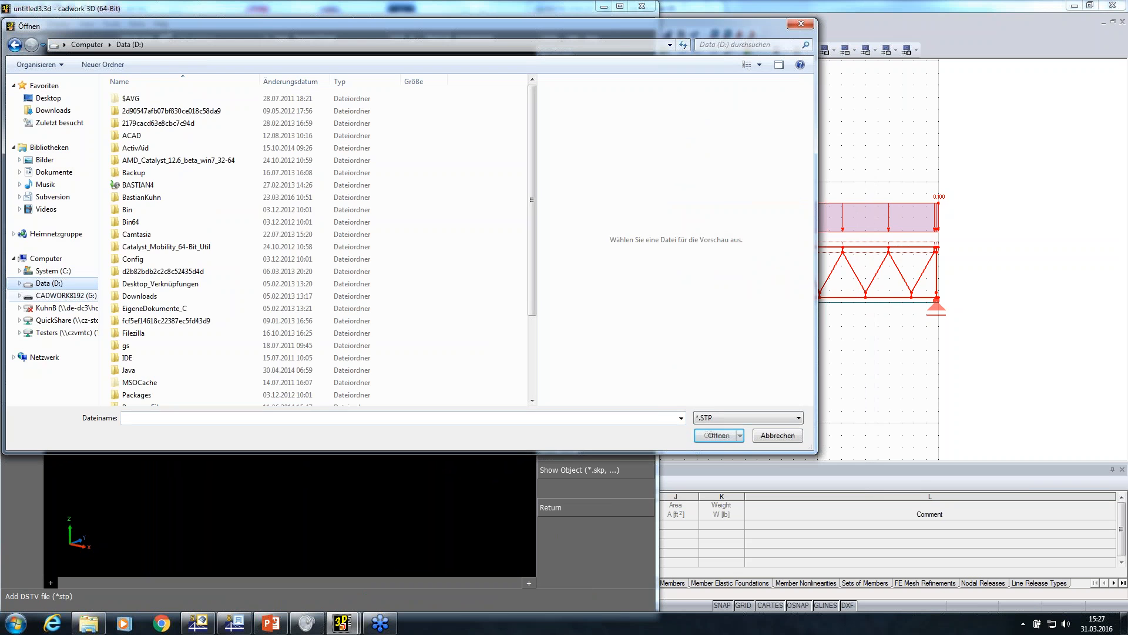
pyautogui.doubleClick(150, 203)
pyautogui.scroll(-7, 135, 370)
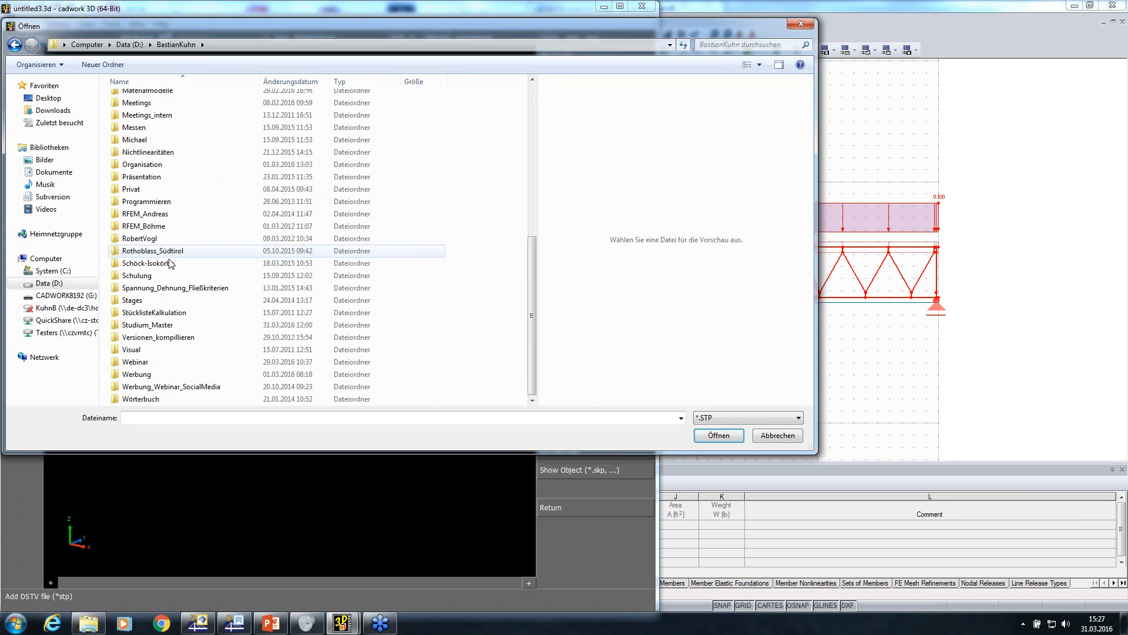
pyautogui.doubleClick(135, 362)
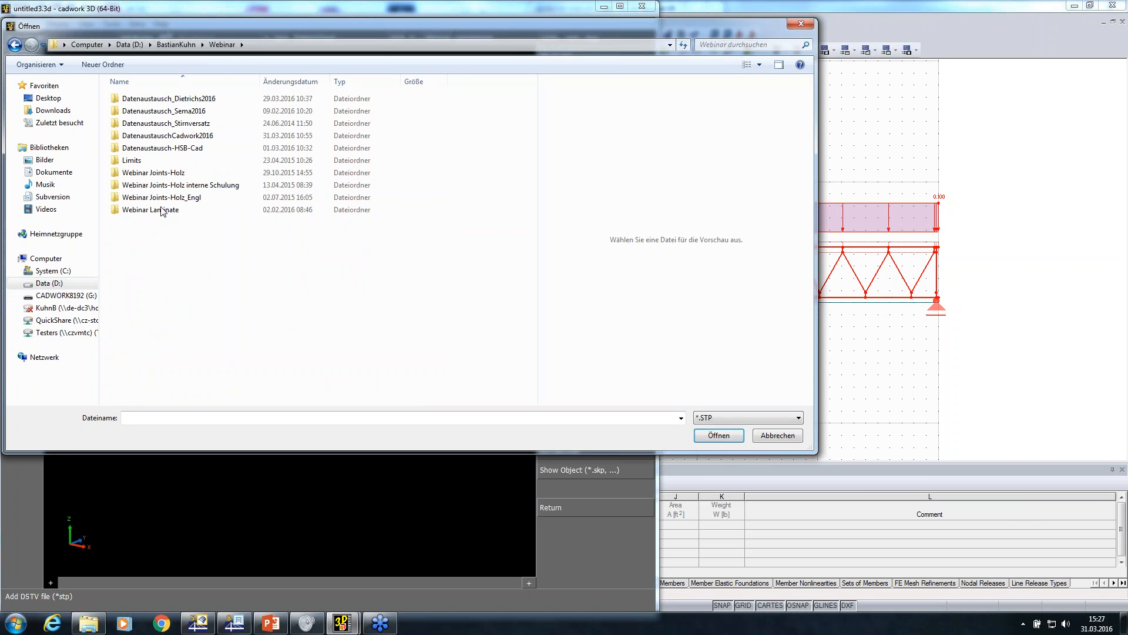
pyautogui.doubleClick(166, 137)
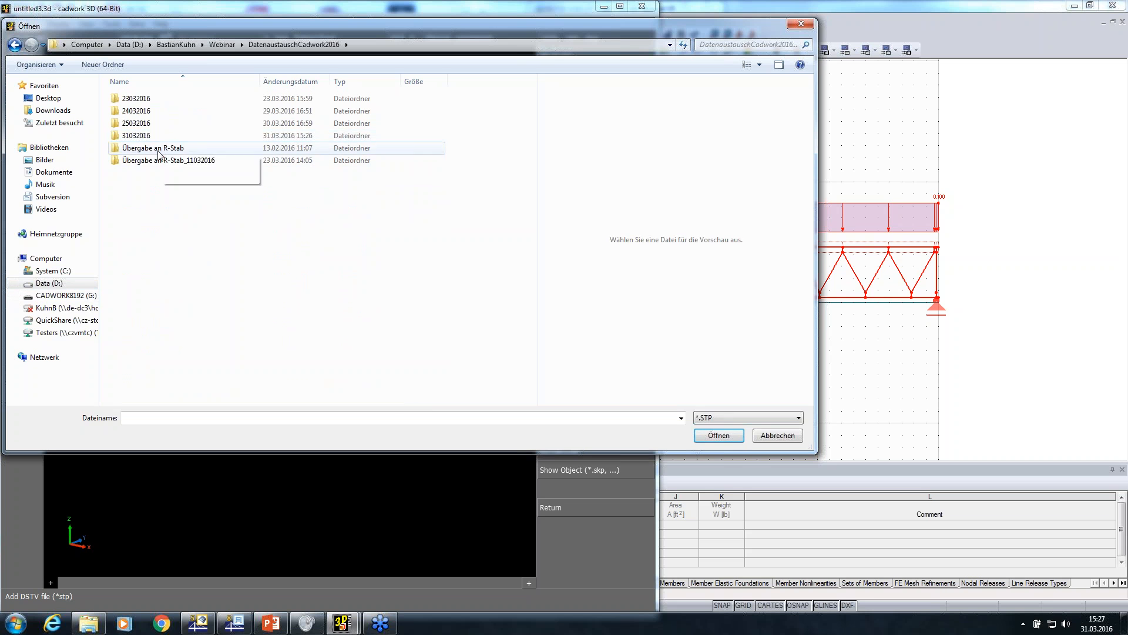
pyautogui.doubleClick(139, 135)
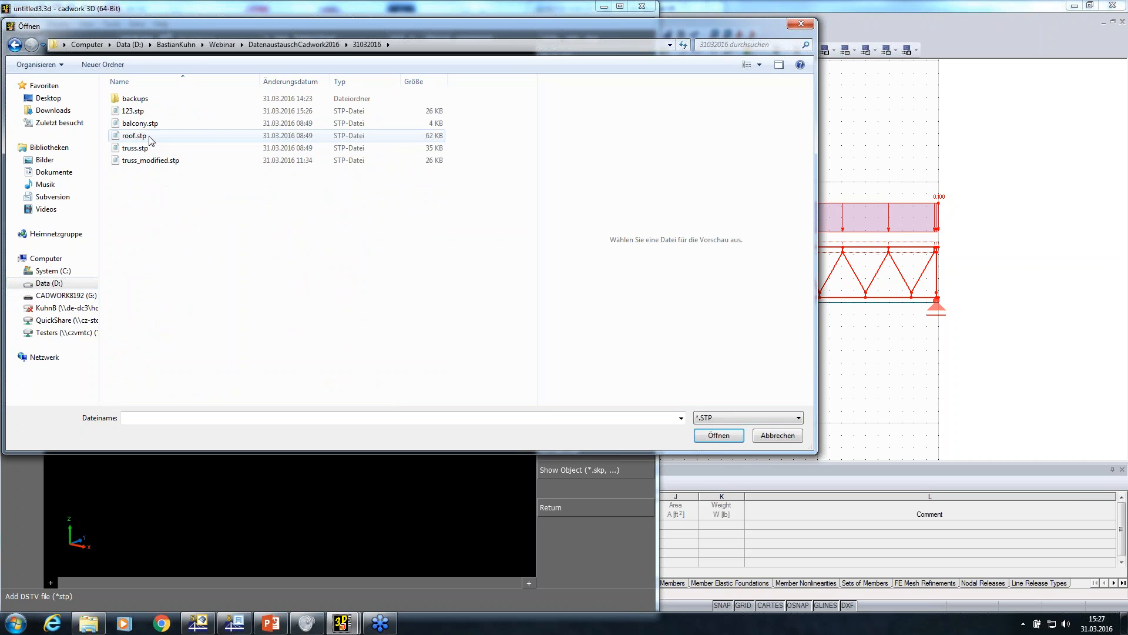
pyautogui.click(132, 110)
pyautogui.doubleClick(132, 110)
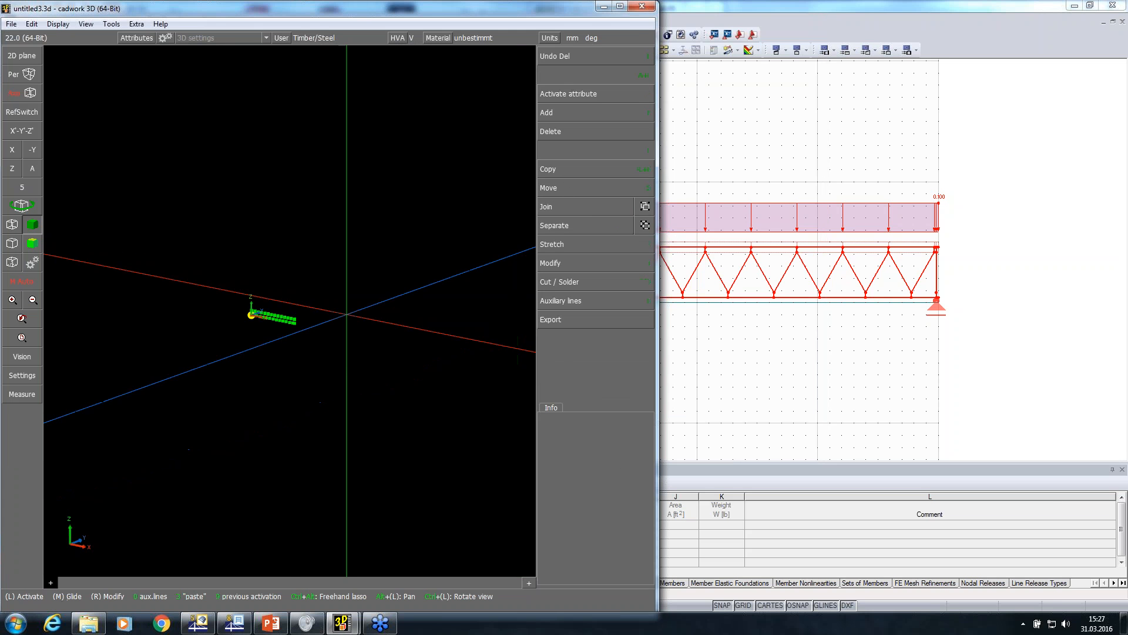
# Step: Activate one diagonal of the imported truss and open it for modification to check its properties
pyautogui.scroll(4, 290, 311)
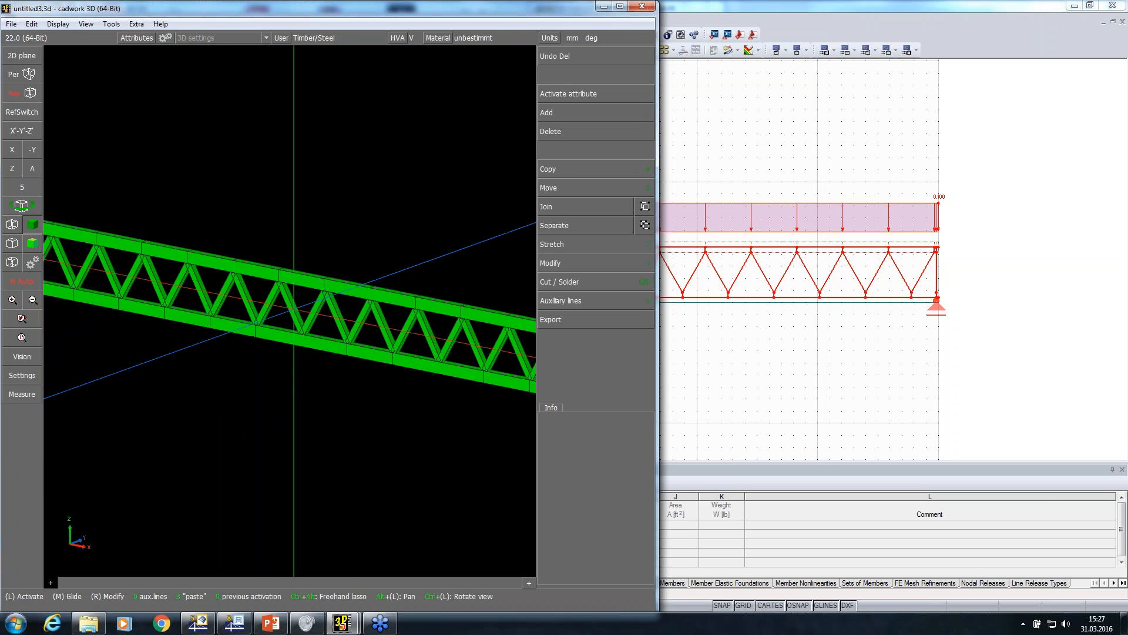
pyautogui.click(291, 309)
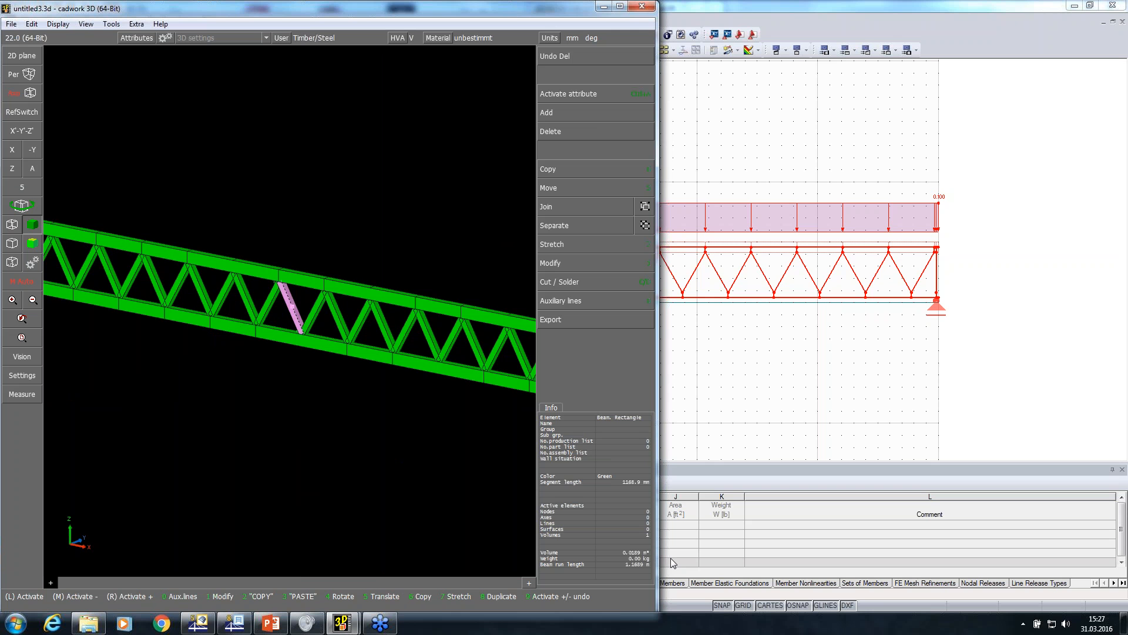
pyautogui.click(584, 263)
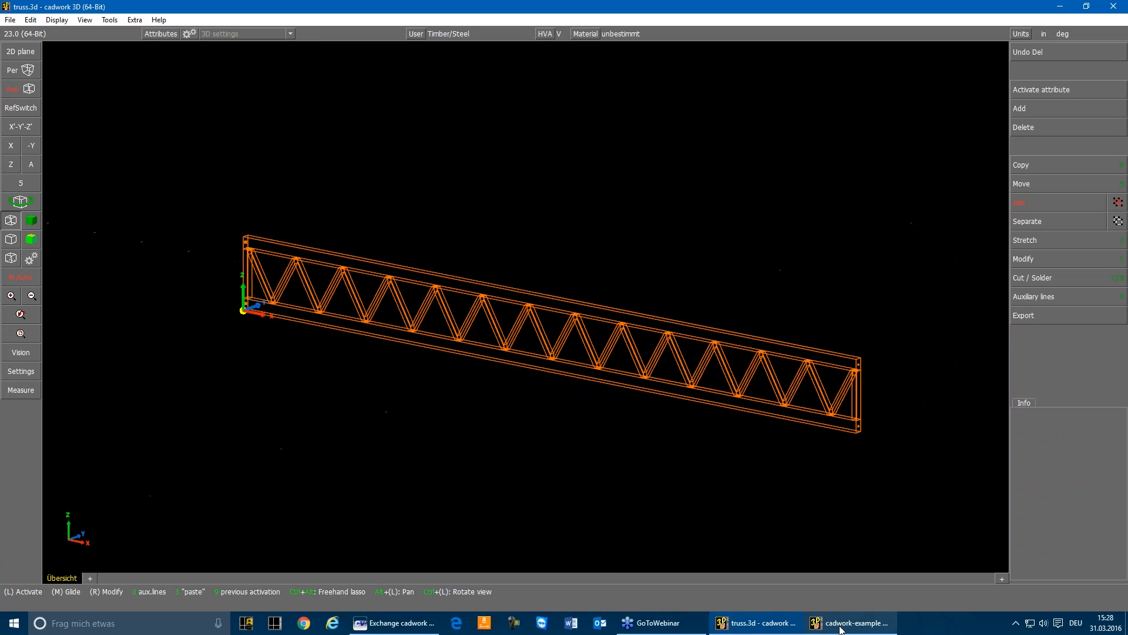
# Step: Switch to the cadwork-example house.3d model and view its Roof, CLT and Balcony parts separately
pyautogui.click(840, 625)
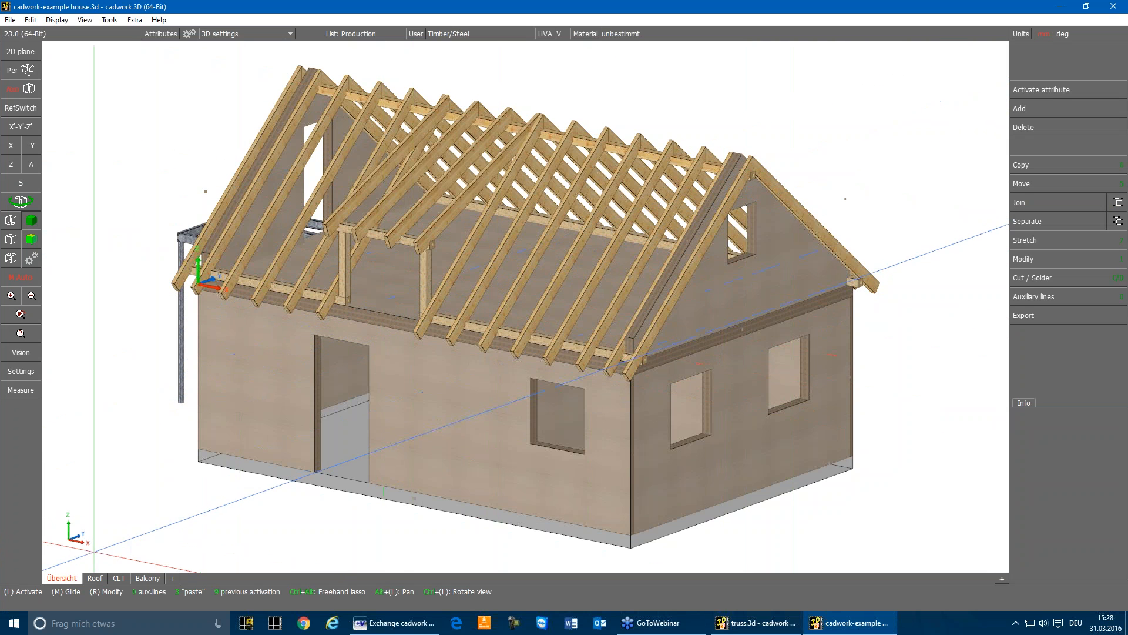
pyautogui.click(100, 580)
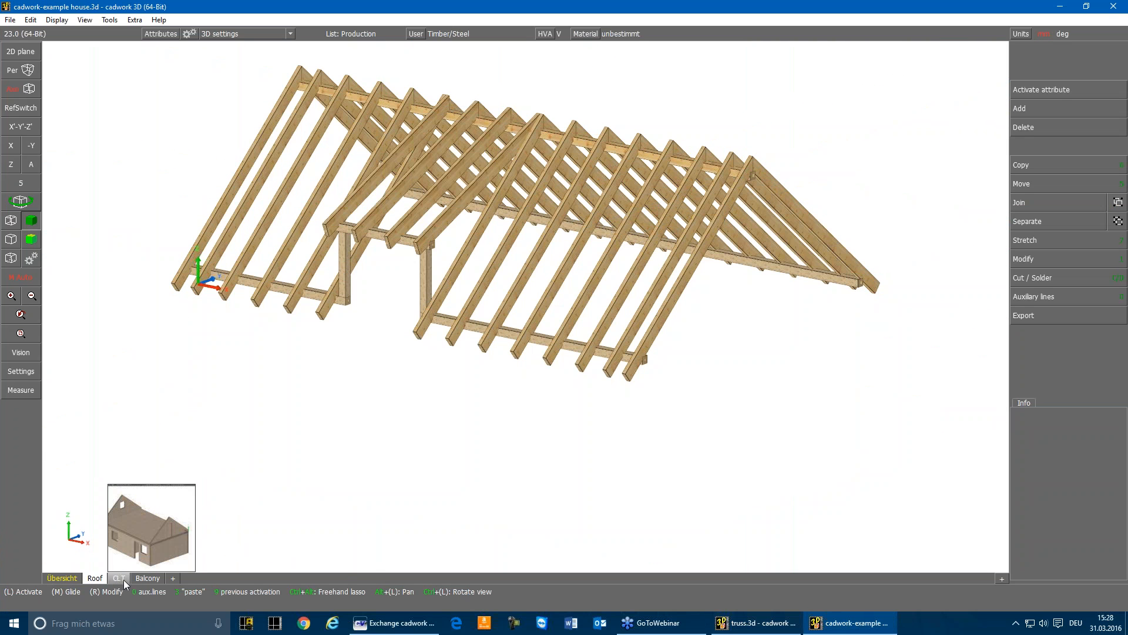
pyautogui.click(124, 580)
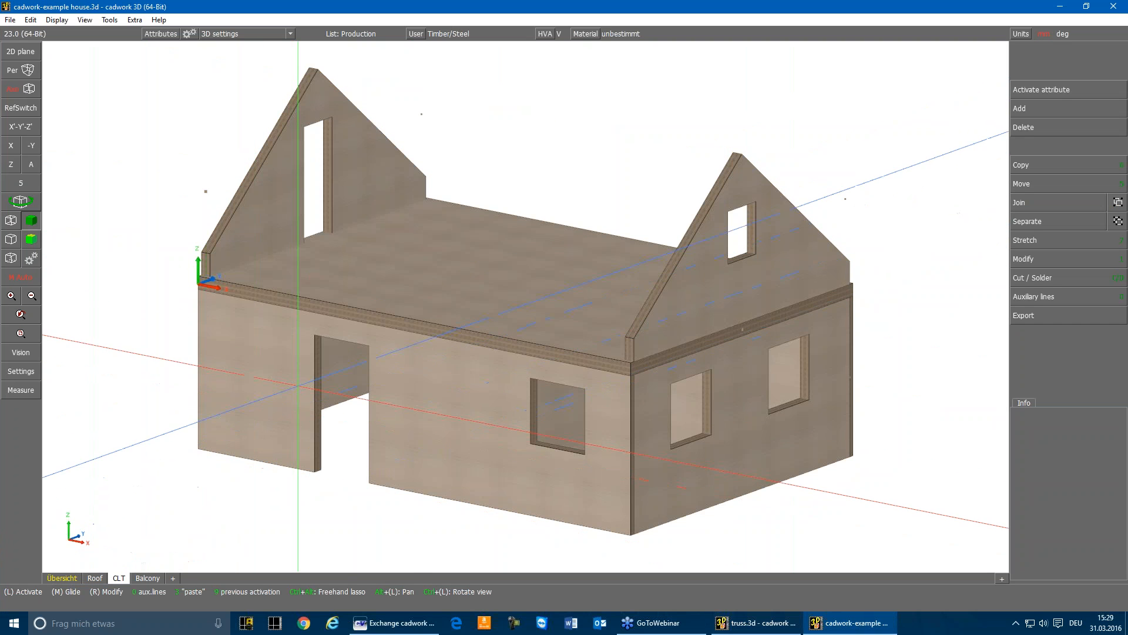
pyautogui.click(147, 579)
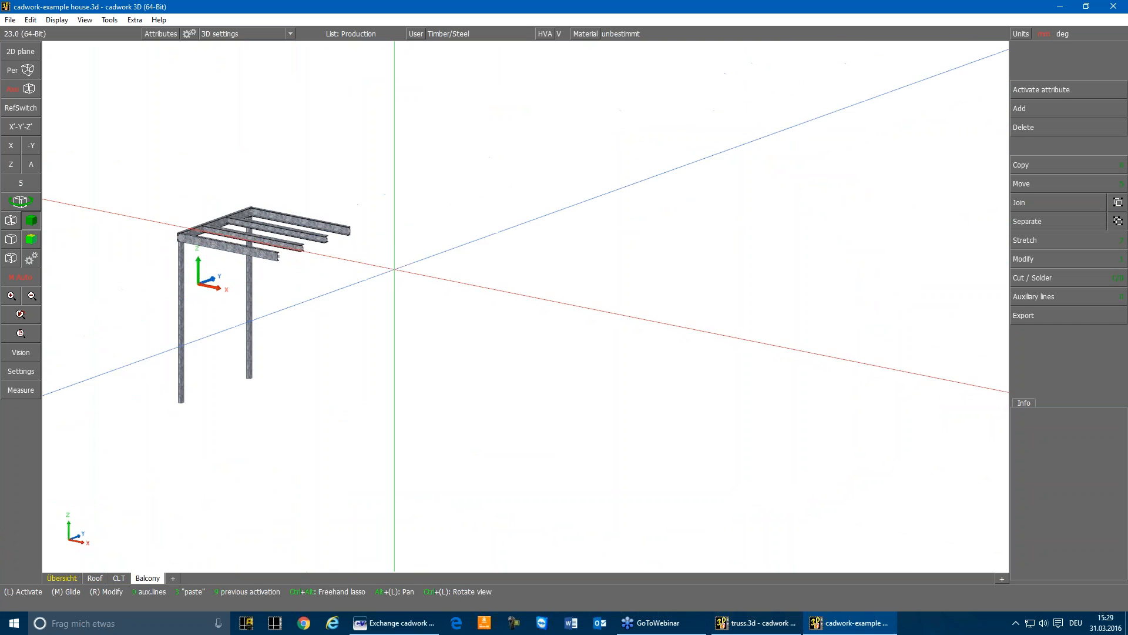
pyautogui.moveTo(116, 582)
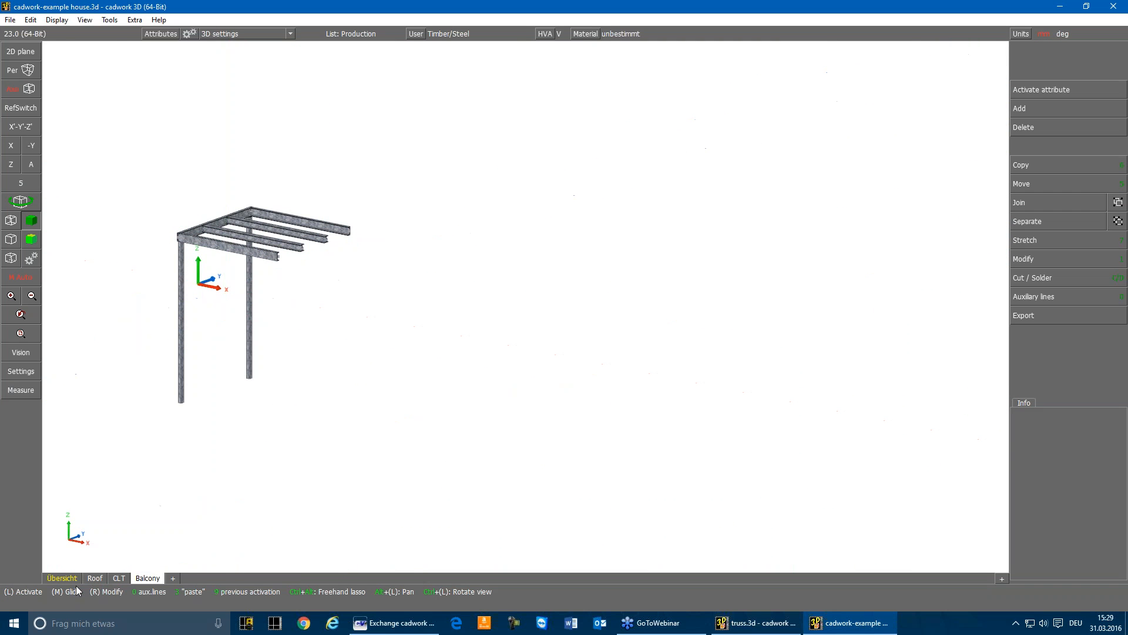
# Step: Show only the Roof part in wireframe and examine how the rafters meet the eaves purlin beside the dormer opening
pyautogui.click(94, 579)
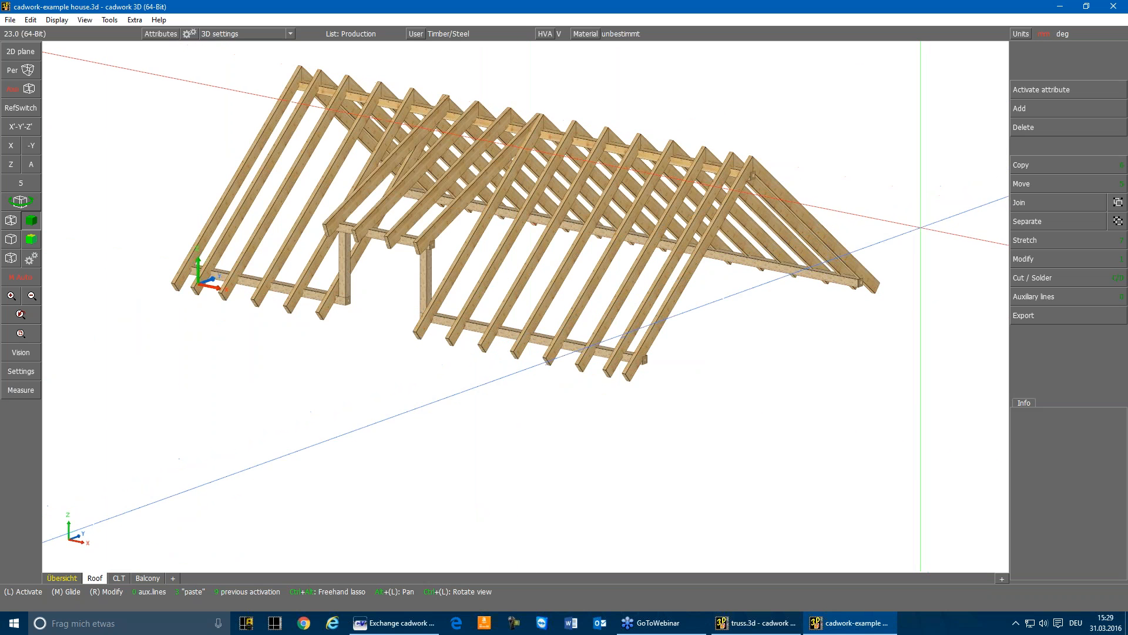
pyautogui.click(11, 221)
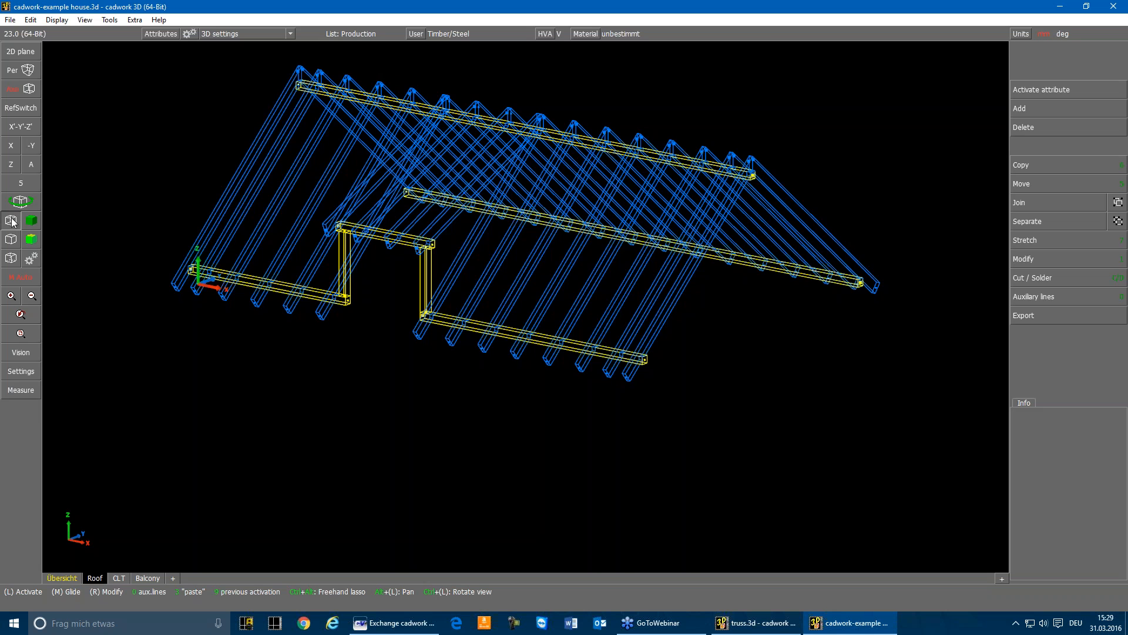
pyautogui.scroll(2, 526, 305)
pyautogui.scroll(3, 526, 306)
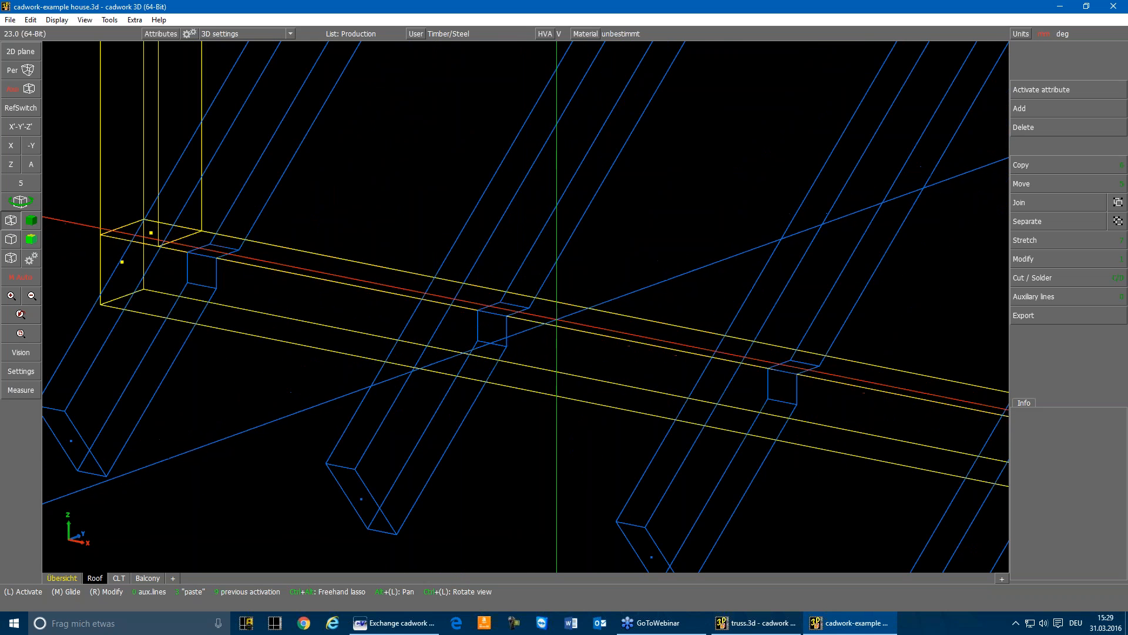
pyautogui.click(539, 327)
pyautogui.click(468, 411)
pyautogui.click(492, 397)
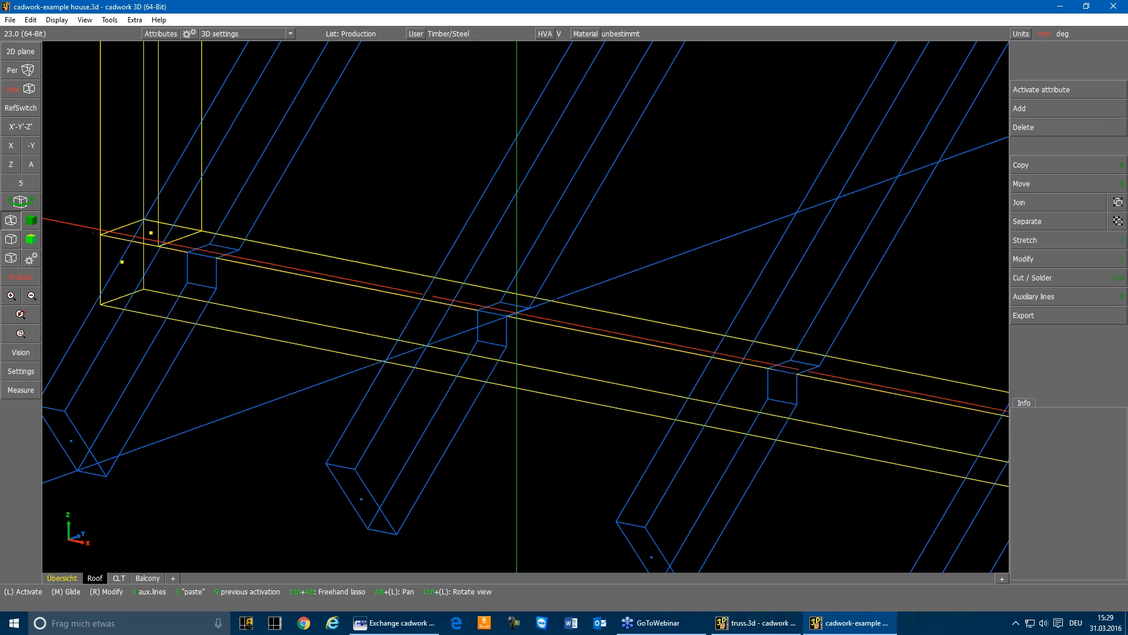
pyautogui.scroll(-5, 540, 313)
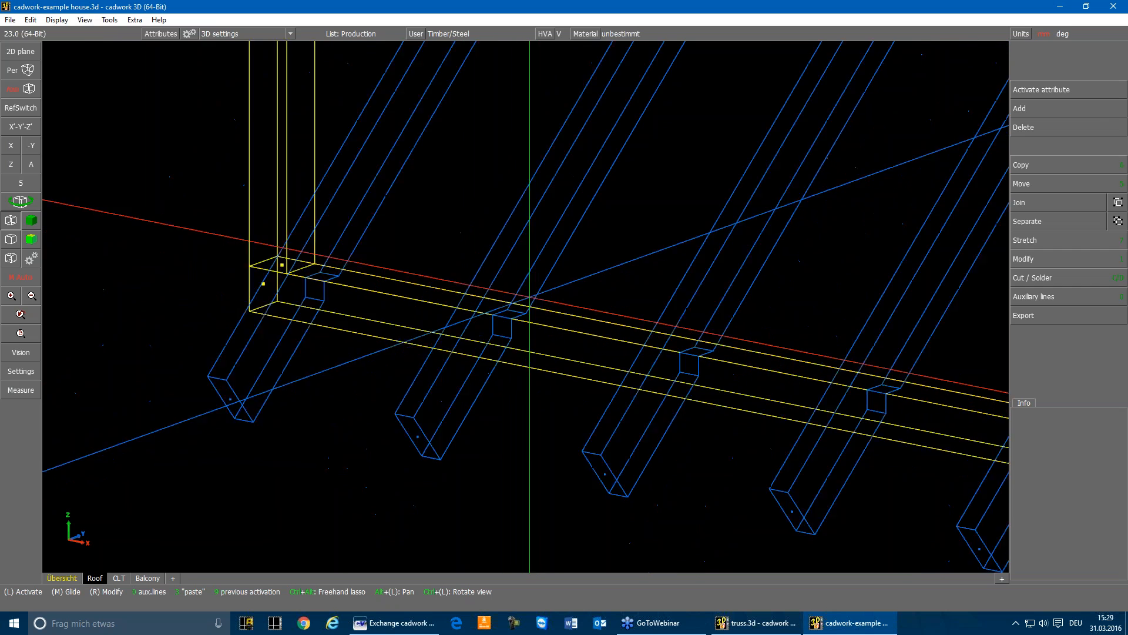
pyautogui.scroll(-5, 609, 329)
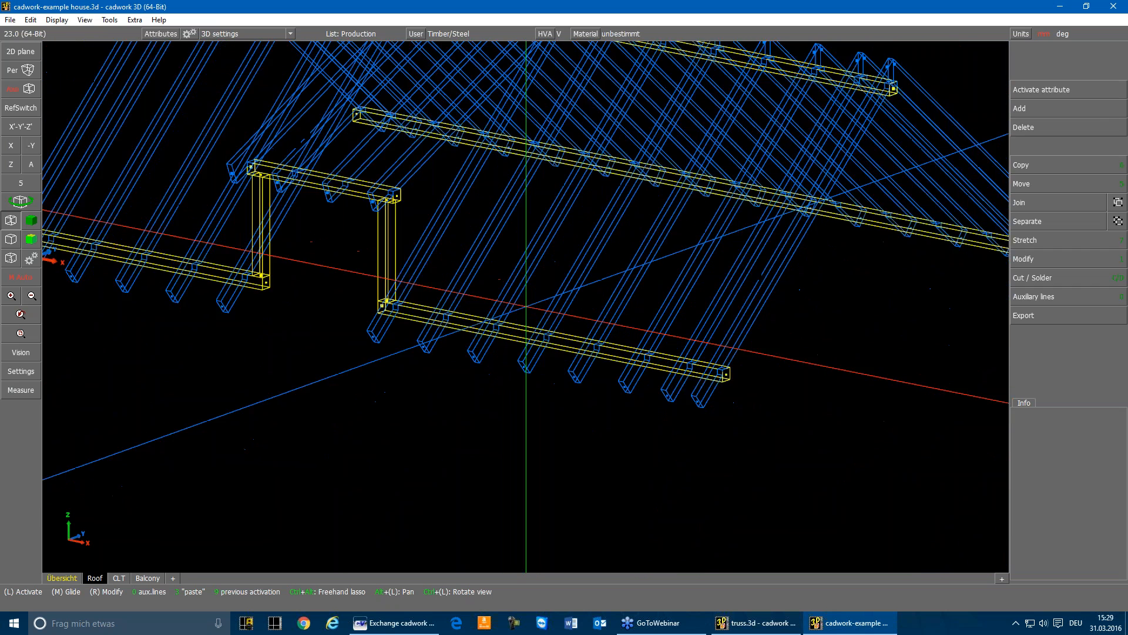
# Step: Insert the catalog element support-not moveable from the Statik folder at the free end of the front eaves purlin
pyautogui.scroll(6, 632, 347)
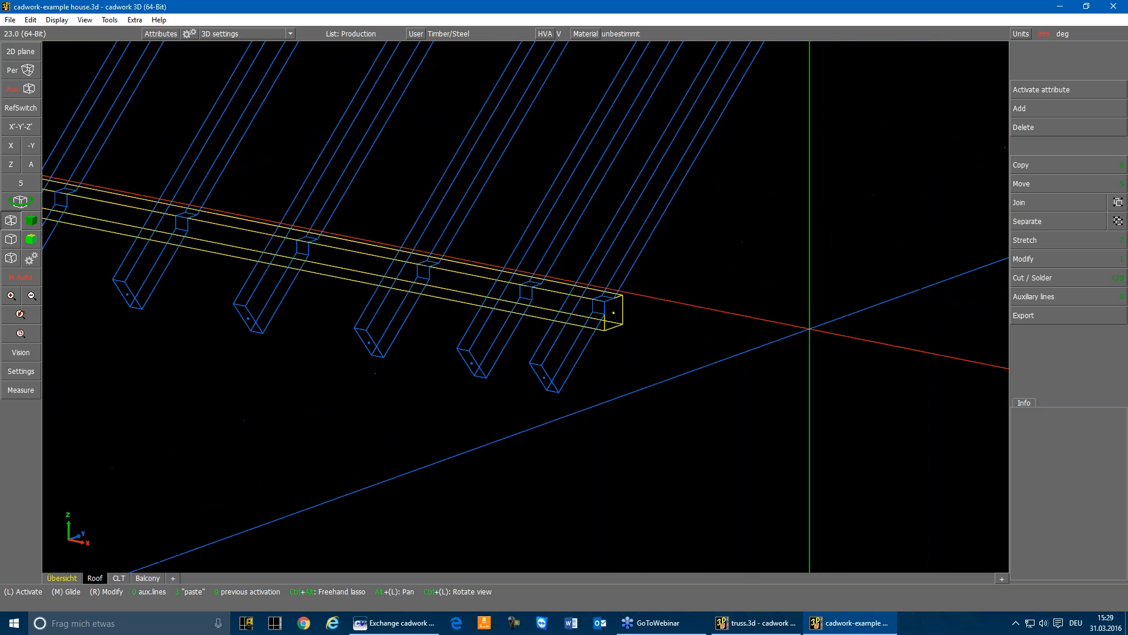
pyautogui.click(1031, 106)
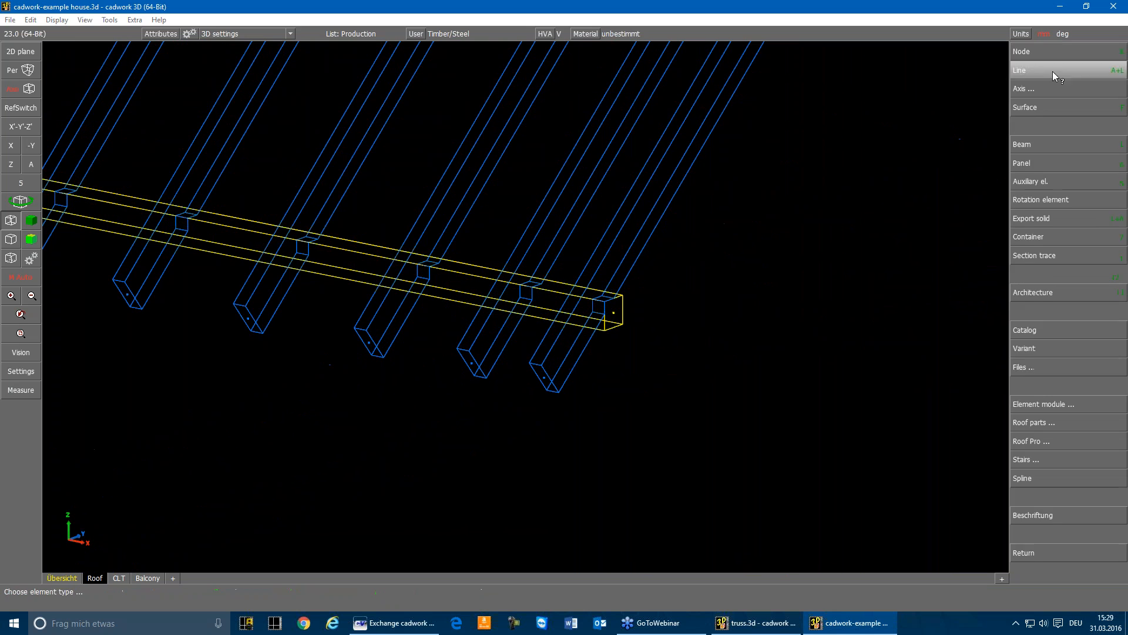
pyautogui.click(1024, 330)
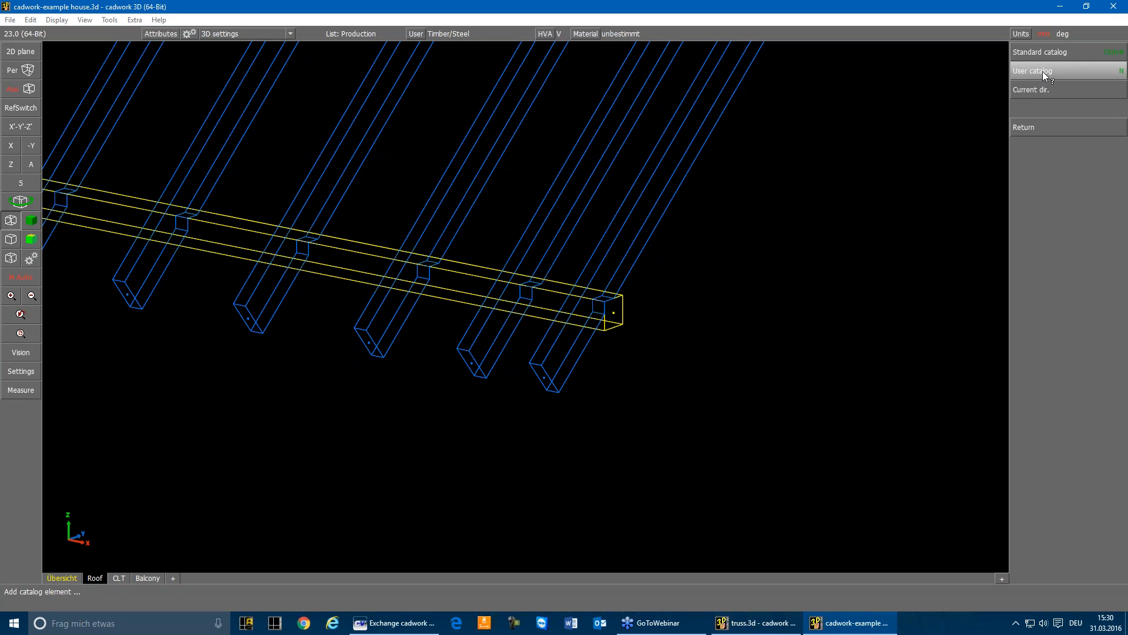
pyautogui.click(1037, 54)
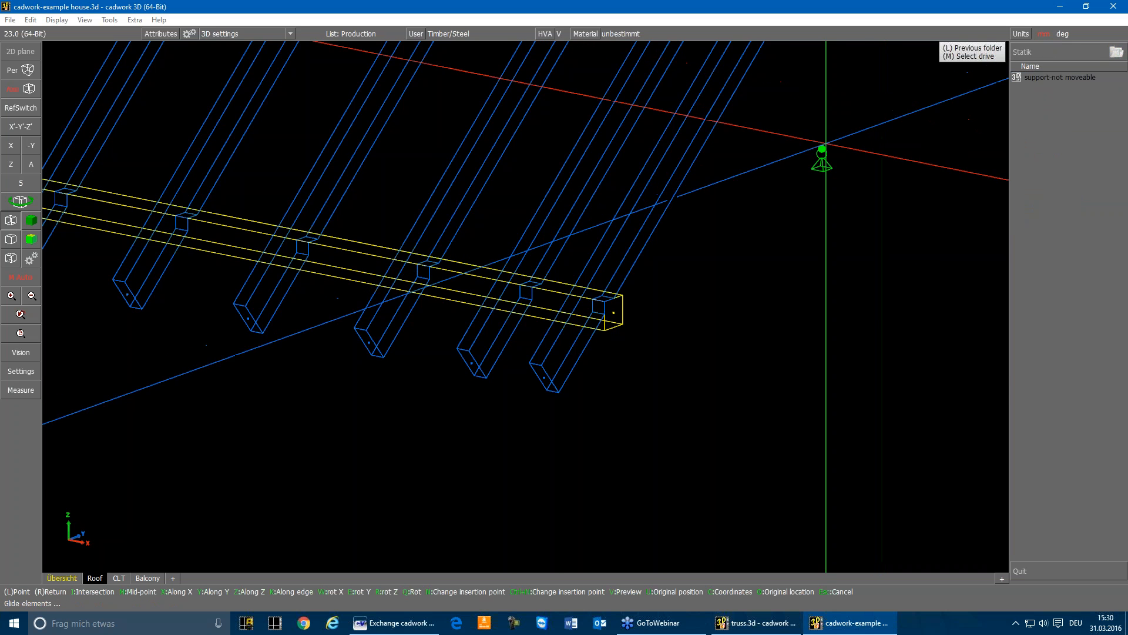
pyautogui.scroll(5, 613, 297)
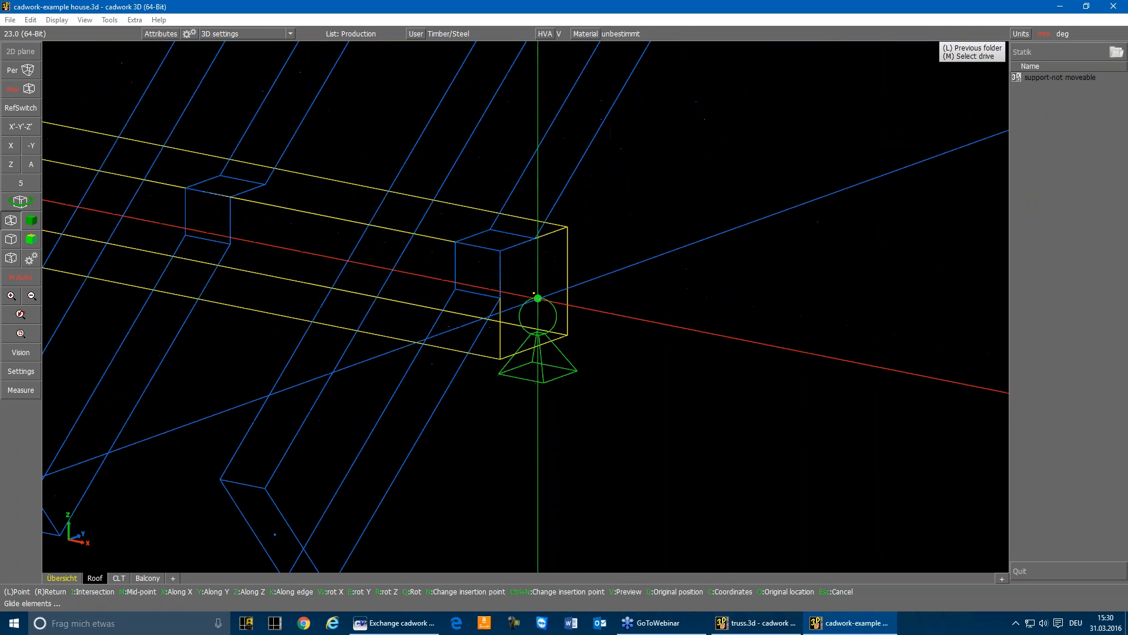
# Step: Finish placing the catalogue support at the eave purlin's end and examine its node's support-setting attributes
pyautogui.rightClick(607, 296)
pyautogui.rightClick(896, 201)
pyautogui.click(640, 351)
pyautogui.scroll(2, 539, 305)
pyautogui.scroll(2, 517, 288)
pyautogui.click(506, 263)
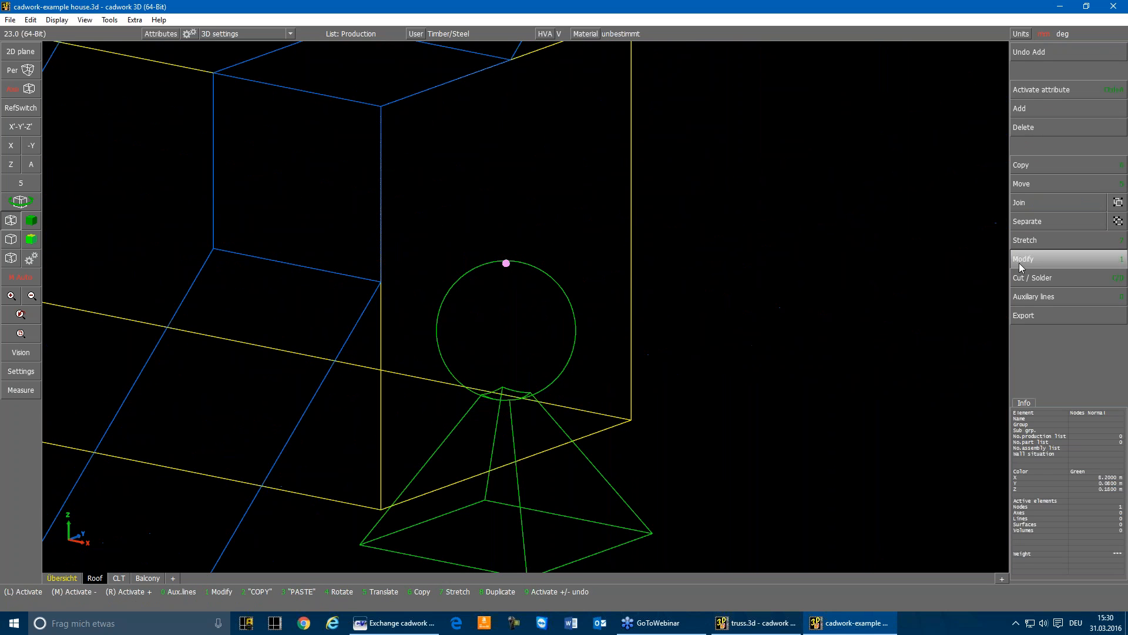
pyautogui.click(1020, 261)
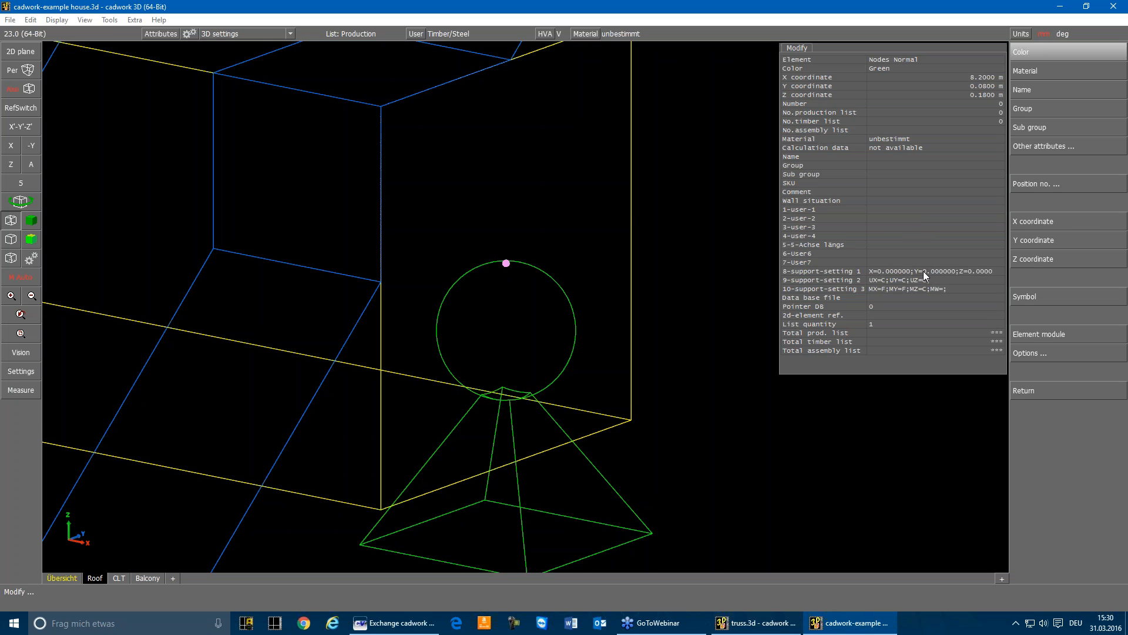
pyautogui.press('Escape')
# Step: Move the complete support, node and symbol together, from the eave purlin's end inward by one rafter position
pyautogui.rightClick(513, 404)
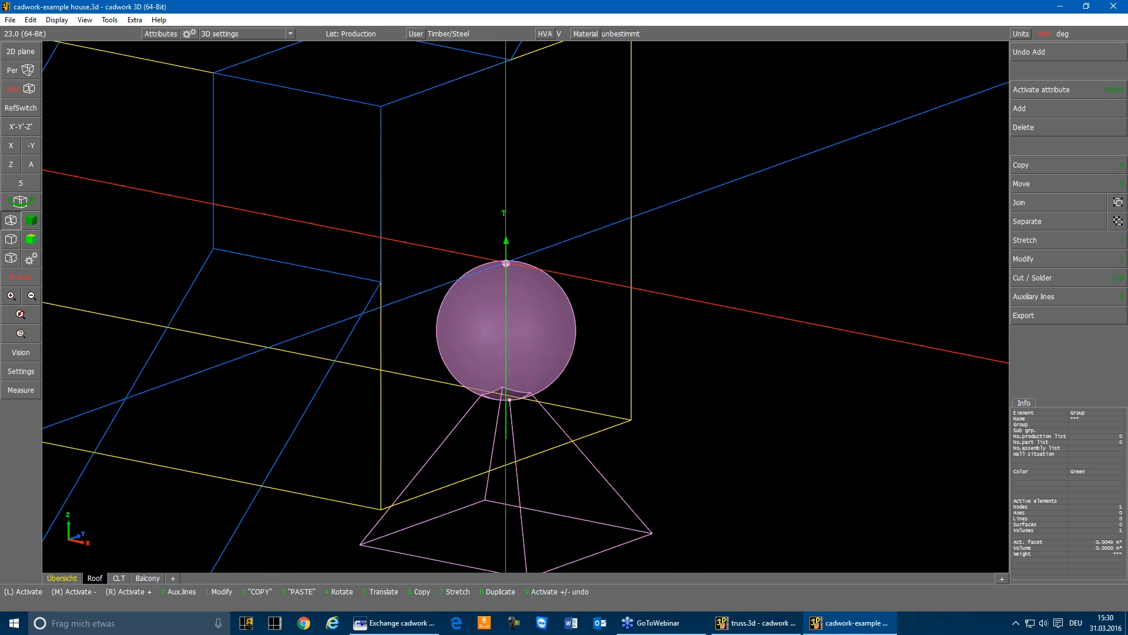
pyautogui.scroll(-4, 506, 263)
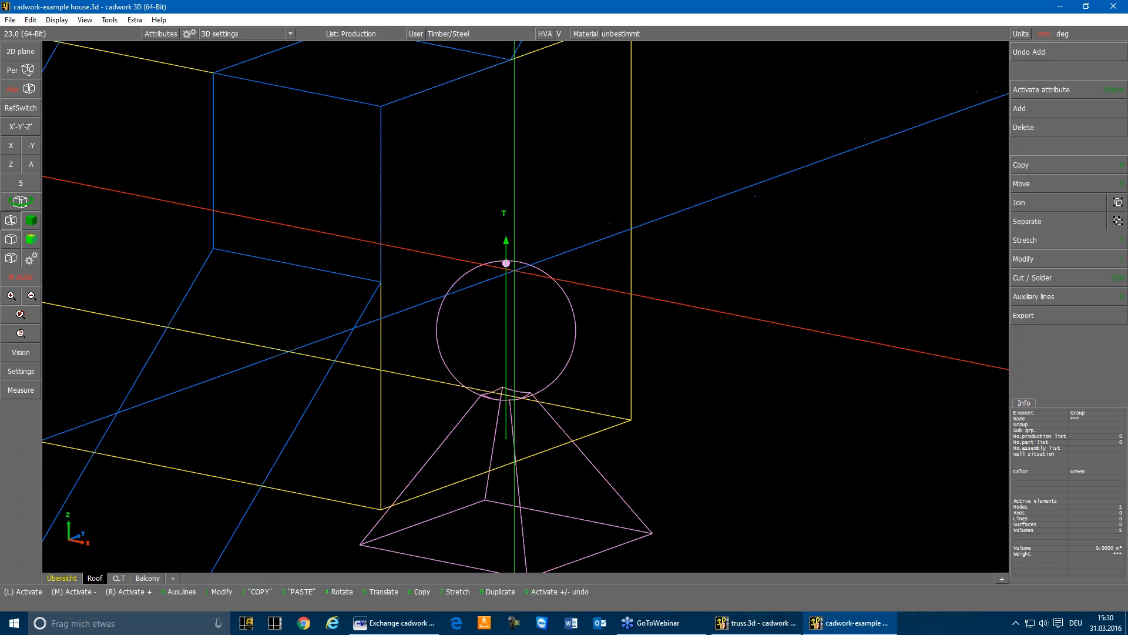
pyautogui.scroll(-3, 523, 304)
pyautogui.press('5')
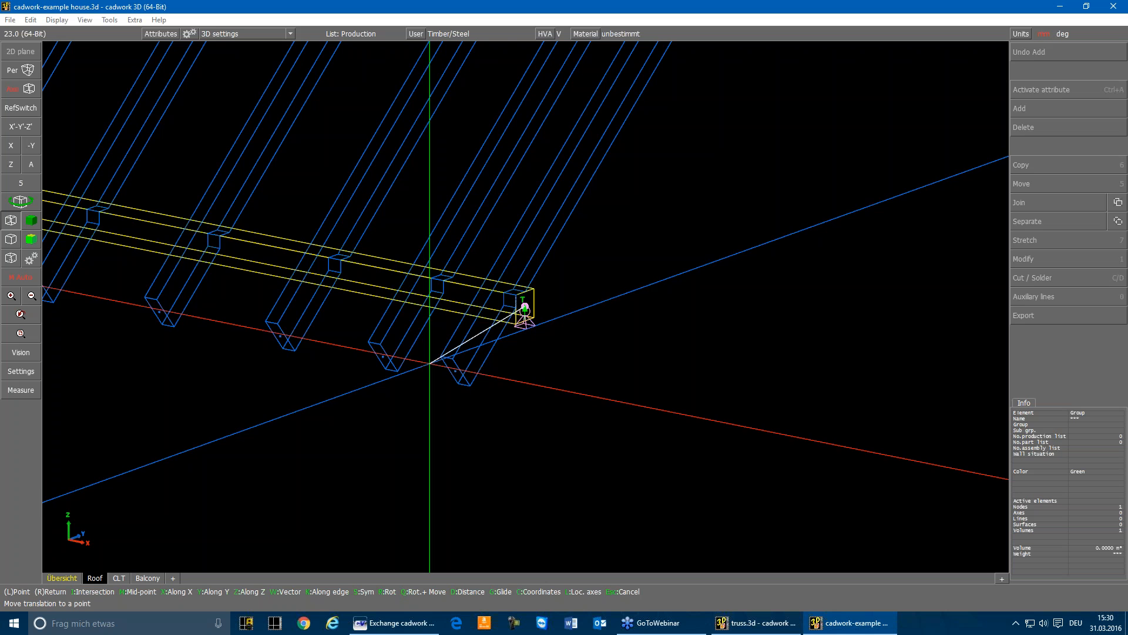
pyautogui.click(383, 358)
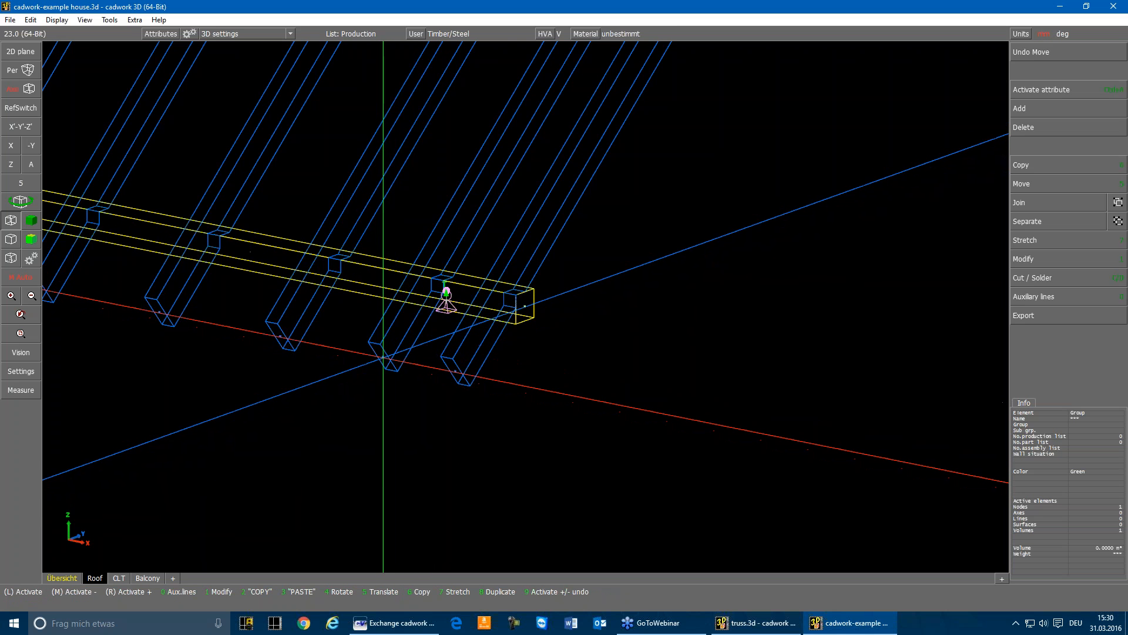
# Step: Copy the support along X to the next rafter of the eave purlin
pyautogui.press('6')
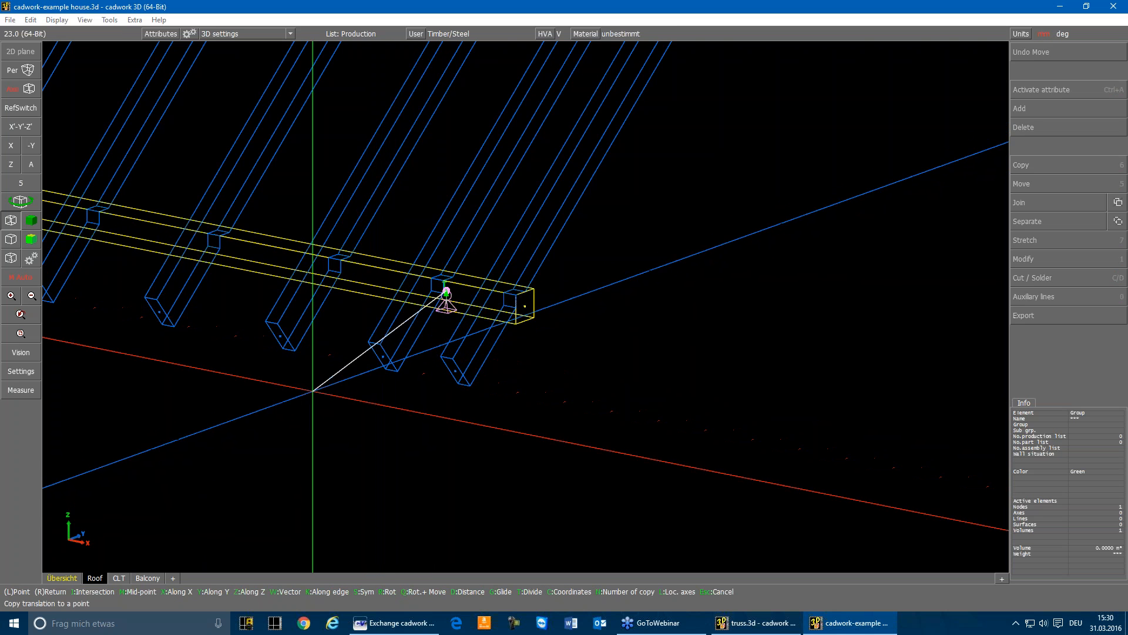
pyautogui.press('x')
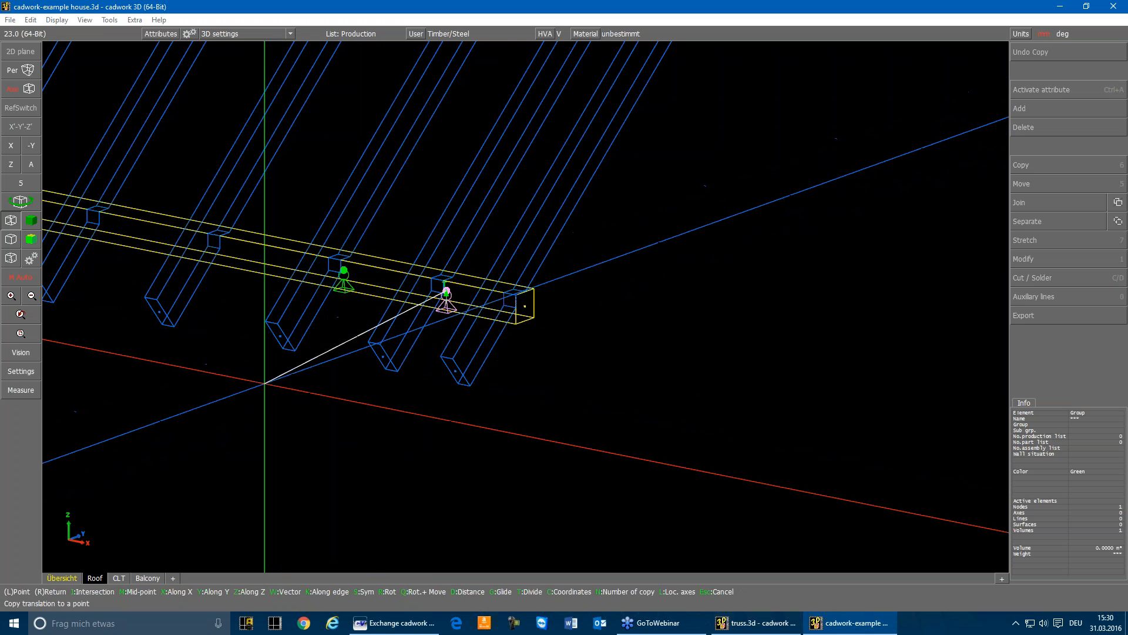
pyautogui.click(312, 353)
# Step: Copy the new support along X 12 times at the rafter spacing, covering the full length of the eave
pyautogui.press('6')
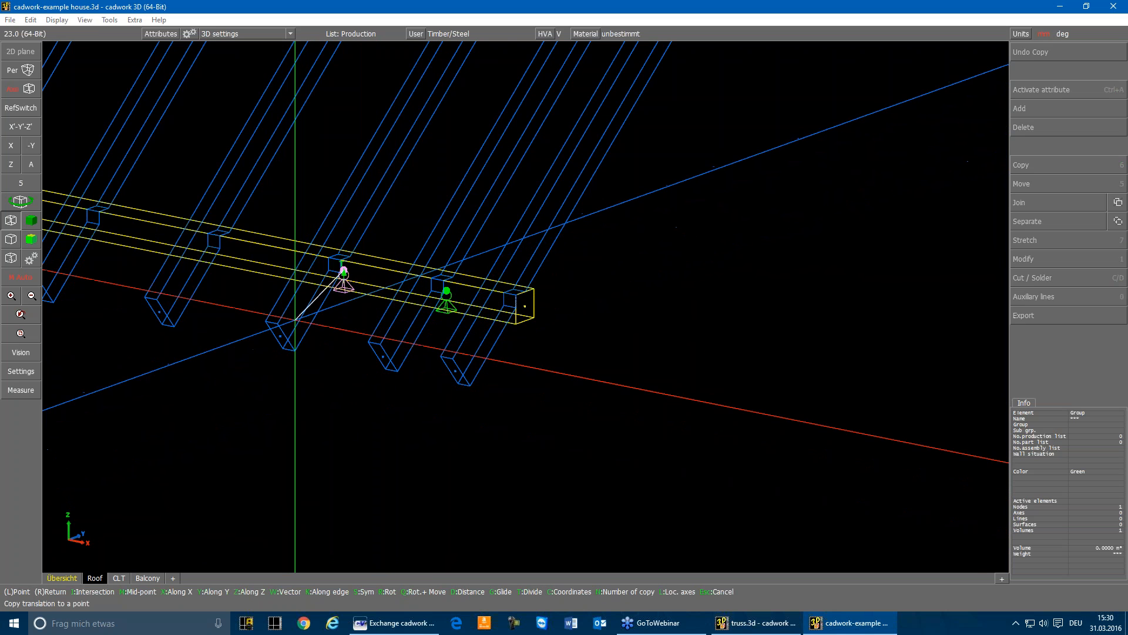
pyautogui.press('n')
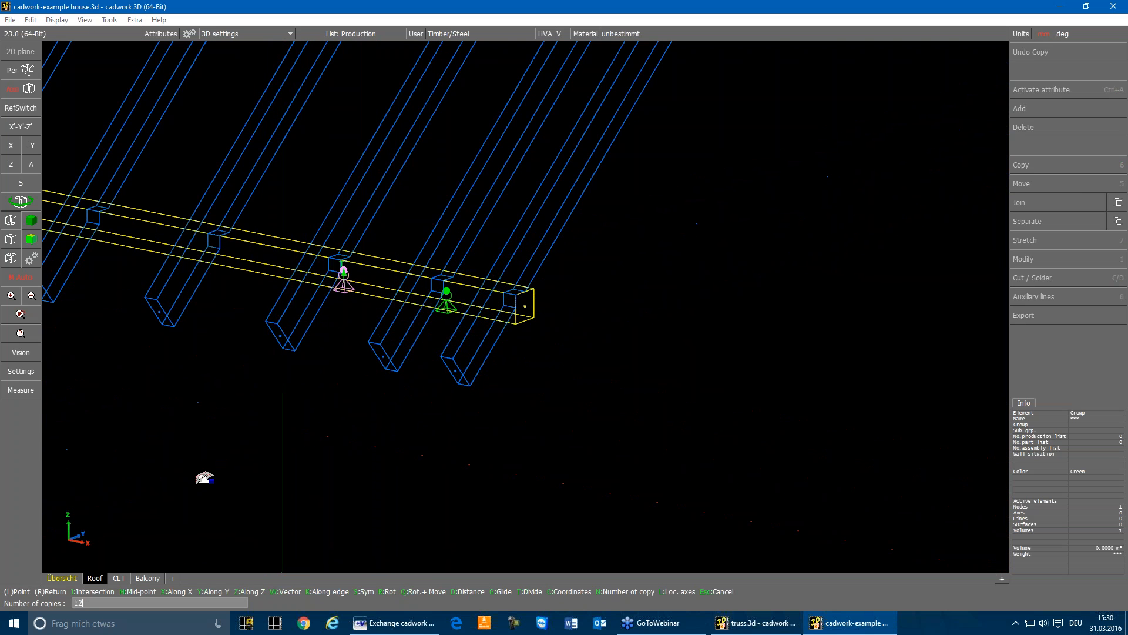
pyautogui.press('x')
pyautogui.click(221, 356)
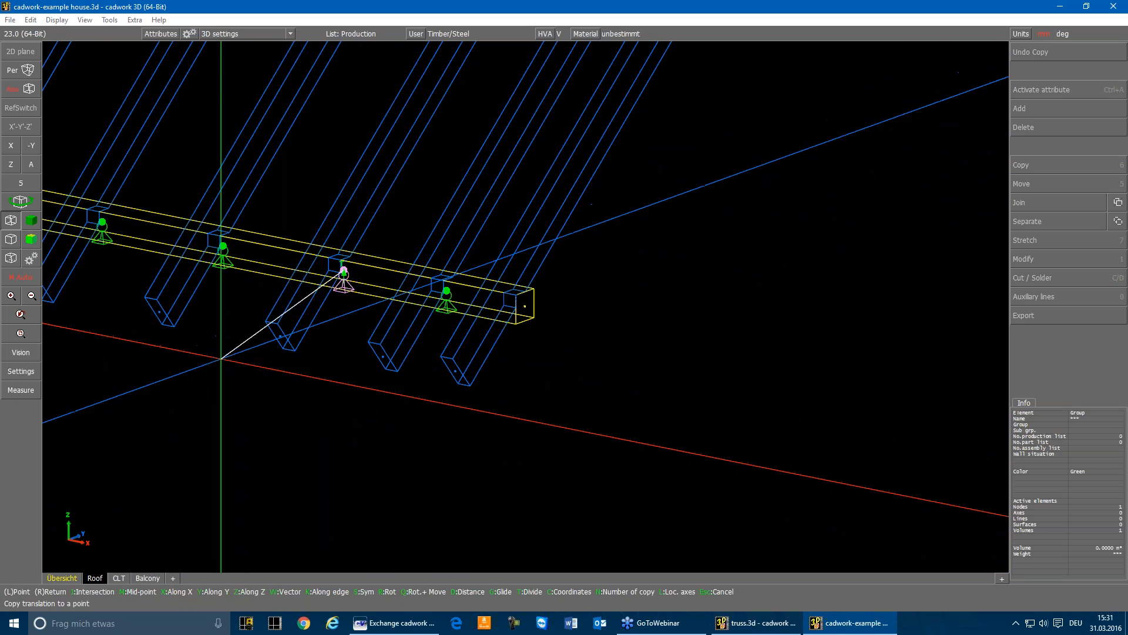
pyautogui.scroll(-4, 221, 358)
pyautogui.rightClick(376, 286)
pyautogui.scroll(3, 333, 246)
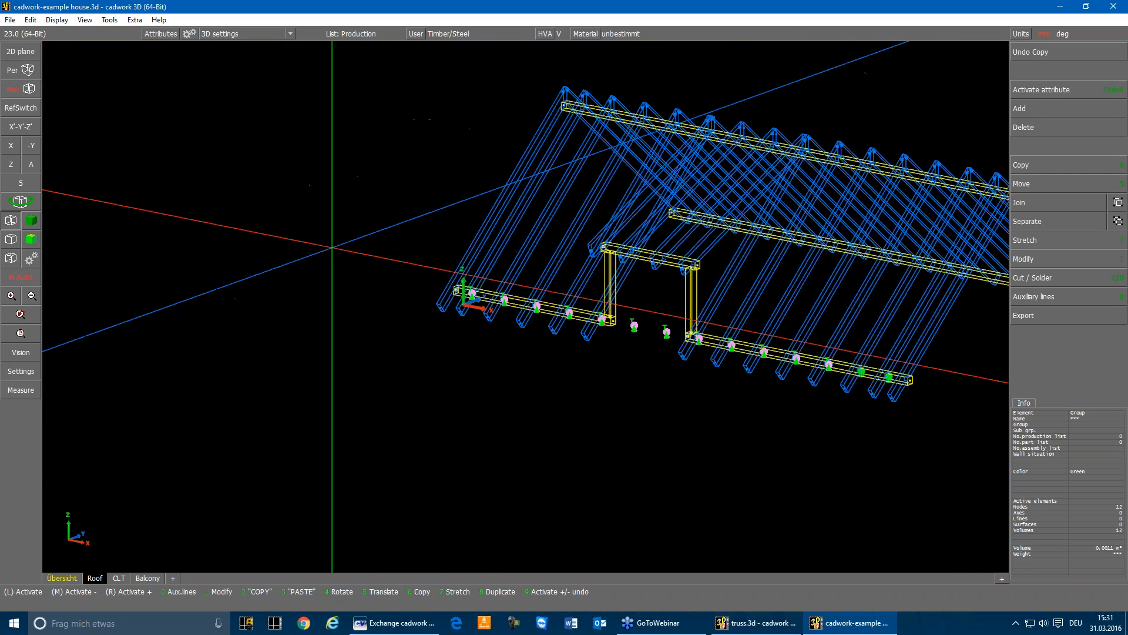
# Step: Mirror-copy all eave supports to the opposite purlin about a plane perpendicular to Y through the ridge purlin's centre
pyautogui.moveTo(768, 324); pyautogui.dragTo(876, 392)
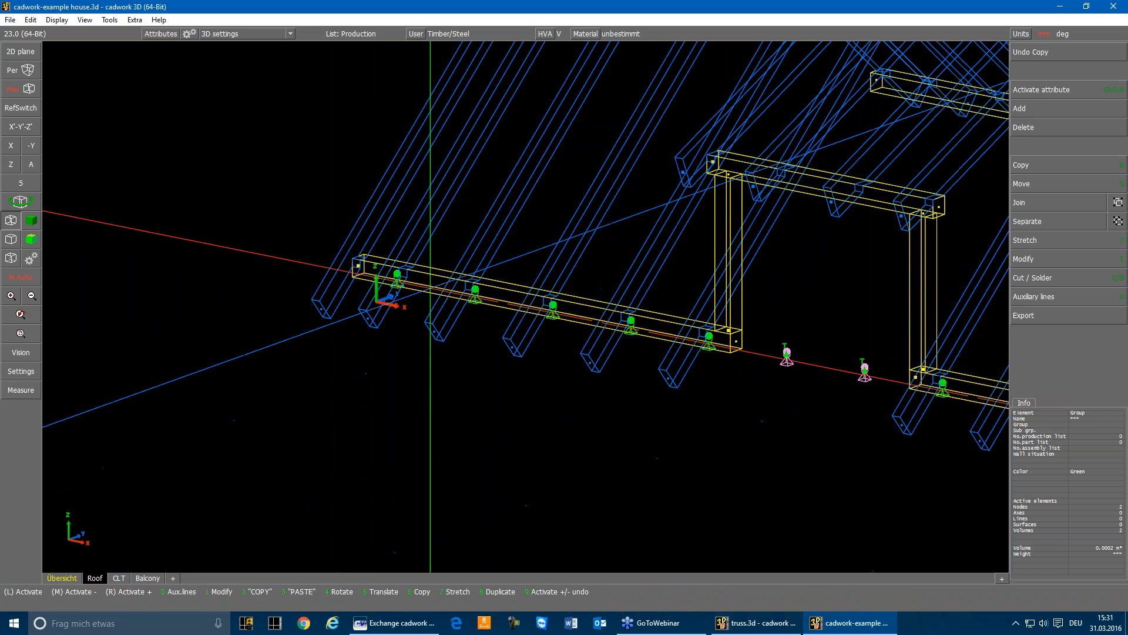
pyautogui.click(11, 146)
pyautogui.scroll(4, 522, 290)
pyautogui.moveTo(469, 297); pyautogui.dragTo(520, 374)
pyautogui.moveTo(450, 379); pyautogui.dragTo(538, 296)
pyautogui.scroll(-4, 556, 270)
pyautogui.scroll(5, 578, 211)
pyautogui.press('6')
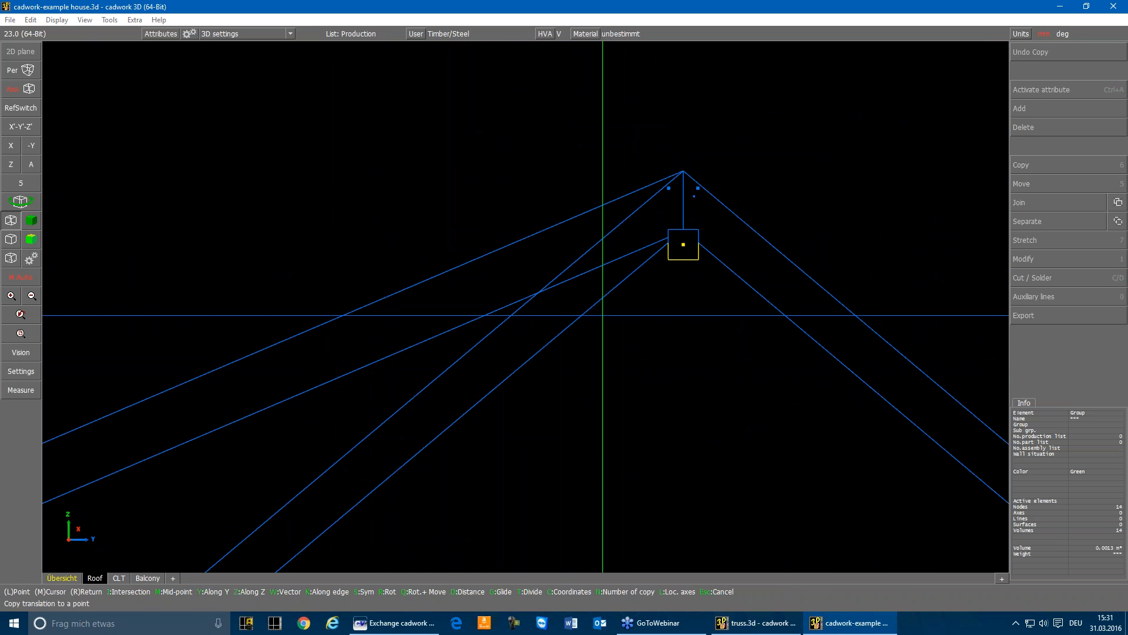
pyautogui.press('y')
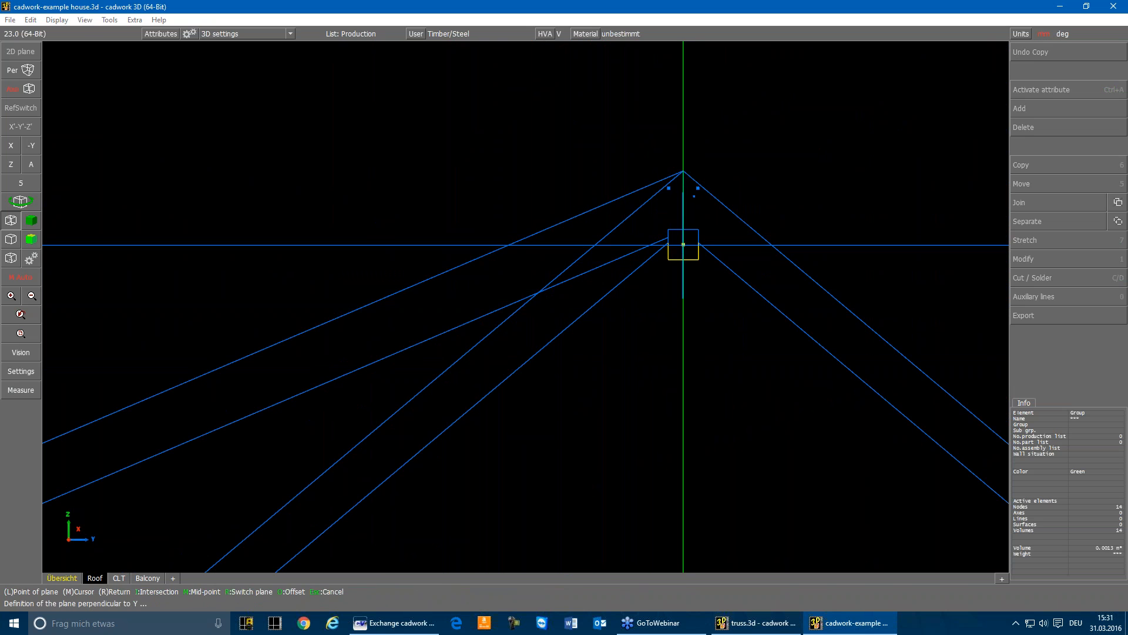
pyautogui.click(683, 245)
pyautogui.scroll(-5, 693, 267)
pyautogui.scroll(5, 633, 393)
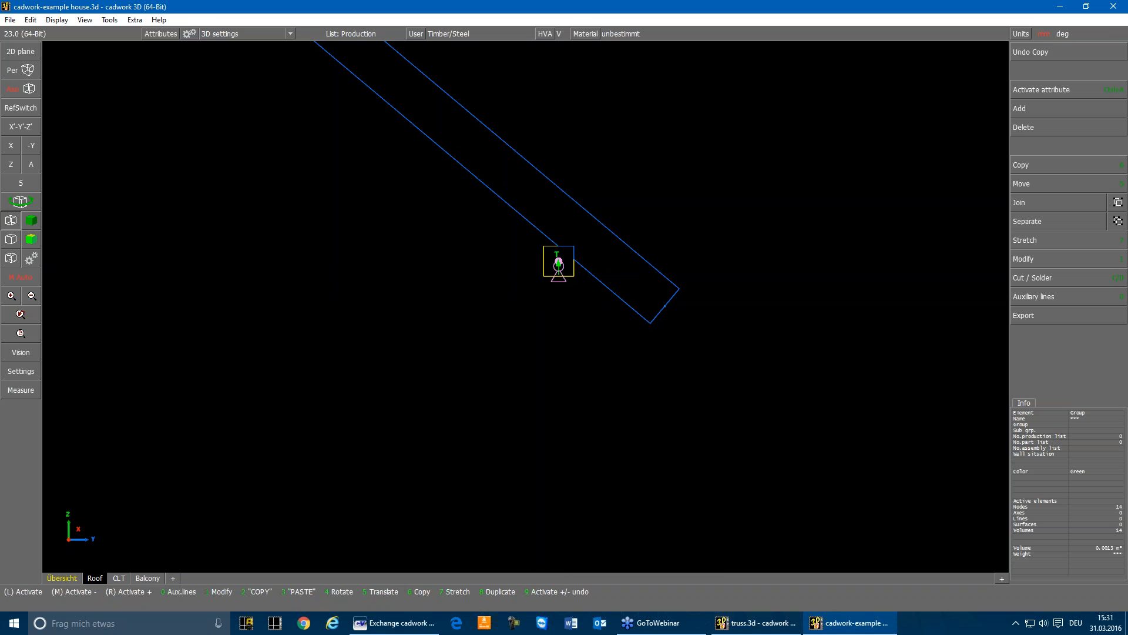
# Step: Delete the two supports hanging free in the opening between the two eave purlin sections
pyautogui.click(31, 164)
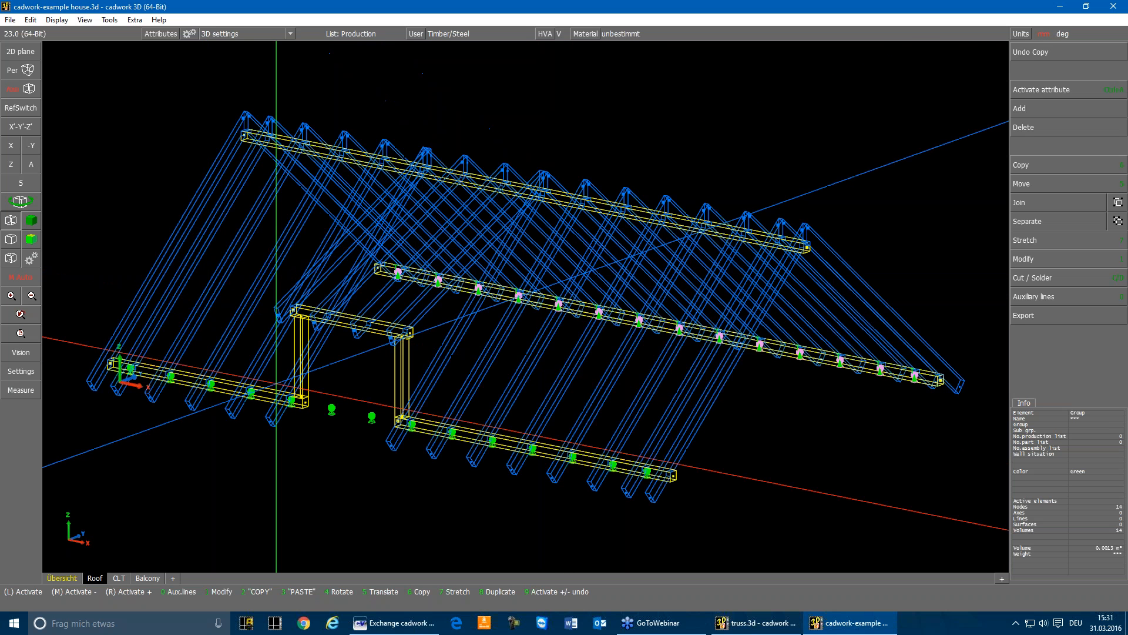
pyautogui.moveTo(320, 395); pyautogui.dragTo(381, 438)
pyautogui.press('Delete')
# Step: Copy the first eave support to the ridge purlin, using the vector from the eave purlin's end to the ridge purlin's end
pyautogui.scroll(5, 645, 473)
pyautogui.click(566, 292)
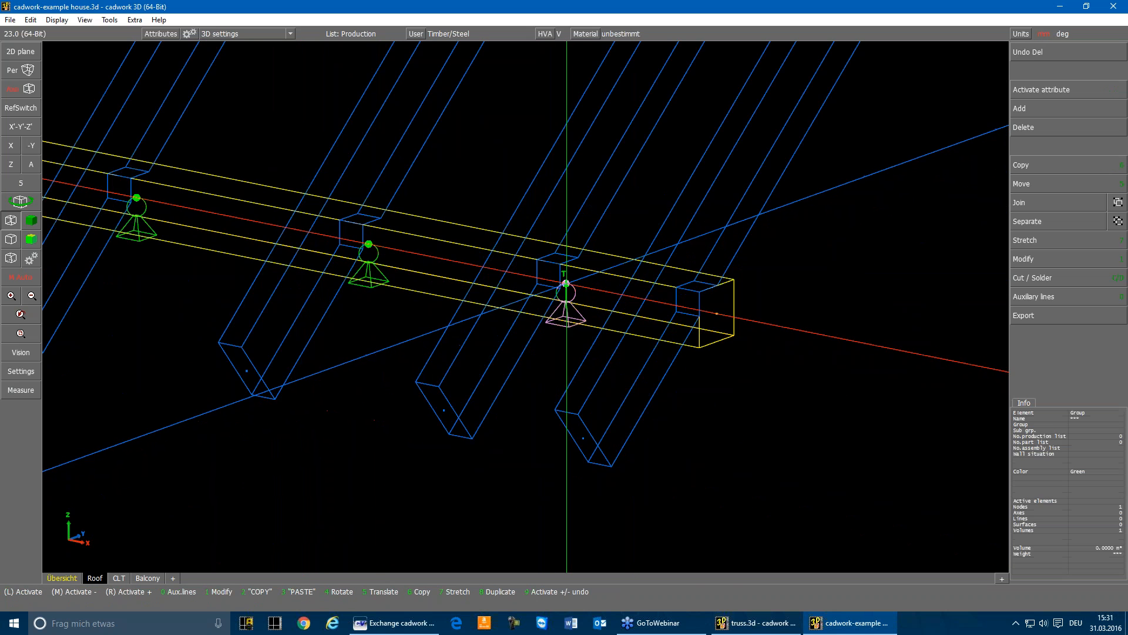
pyautogui.scroll(-2, 528, 305)
pyautogui.scroll(-3, 528, 306)
pyautogui.press('6')
pyautogui.click(544, 305)
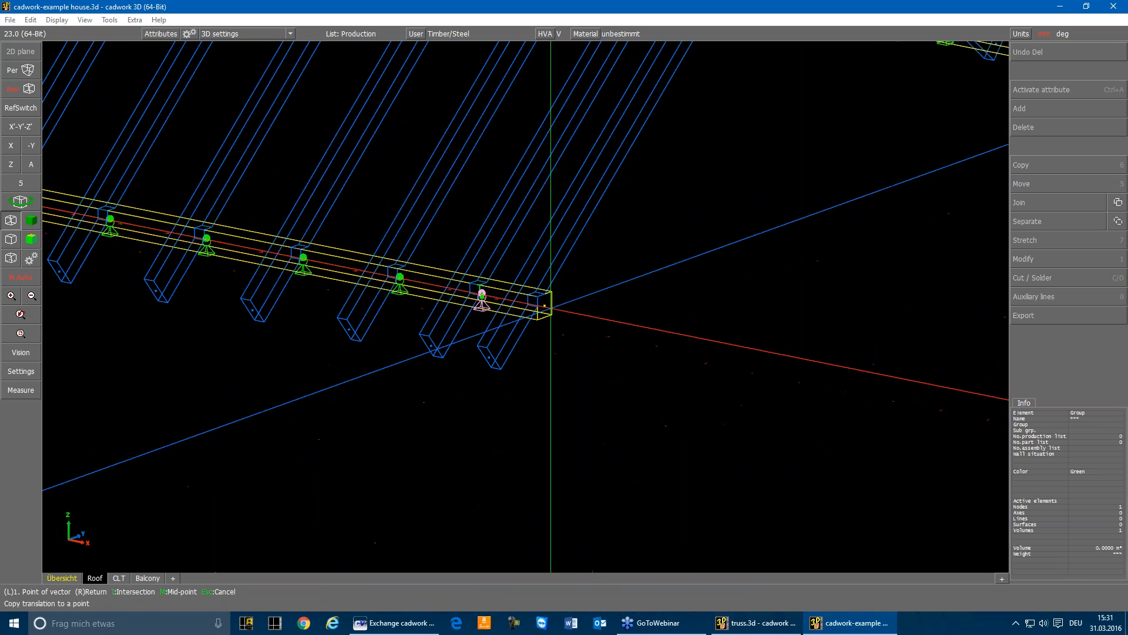
pyautogui.scroll(-3, 634, 256)
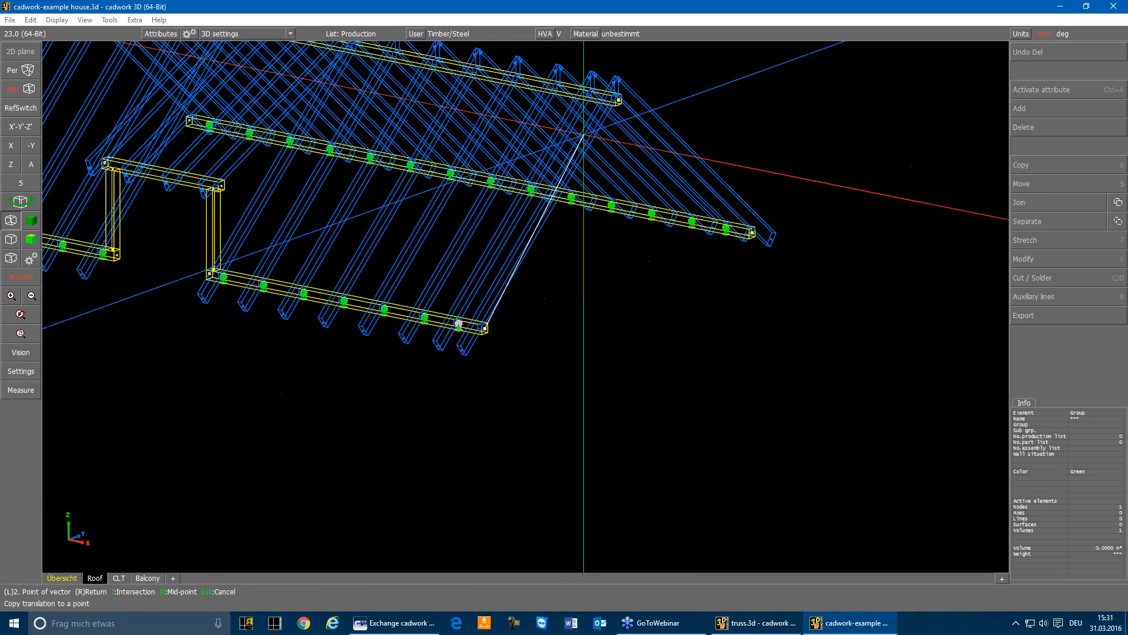
pyautogui.scroll(3, 612, 100)
pyautogui.click(516, 312)
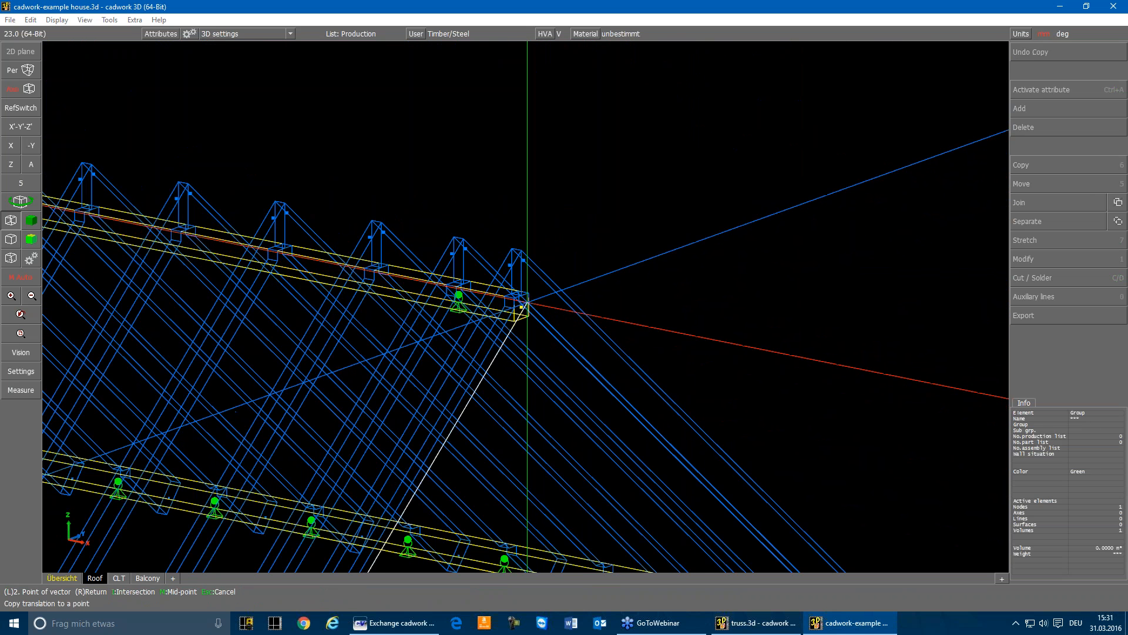
pyautogui.rightClick(577, 238)
# Step: Mirror-copy the ridge support to the other end of the ridge purlin about its midpoint plane perpendicular to X
pyautogui.scroll(-2, 666, 294)
pyautogui.press('6')
pyautogui.press('m')
pyautogui.press('x')
pyautogui.press('m')
pyautogui.scroll(4, 466, 253)
pyautogui.click(452, 257)
pyautogui.scroll(-5, 518, 297)
pyautogui.click(388, 256)
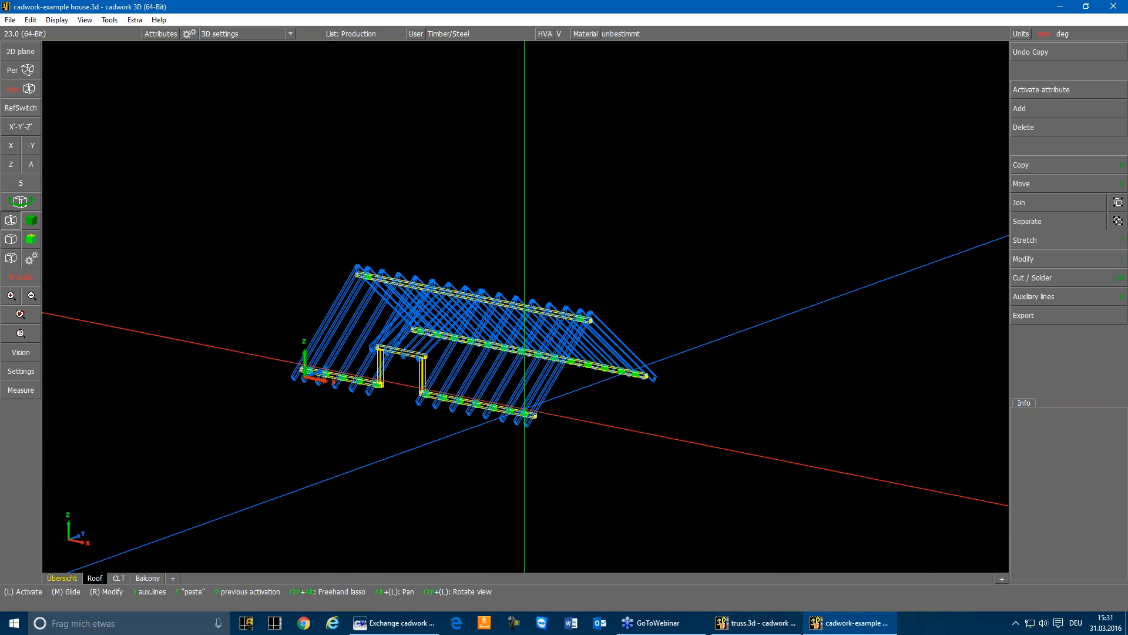
pyautogui.press('F5')
pyautogui.press('Escape')
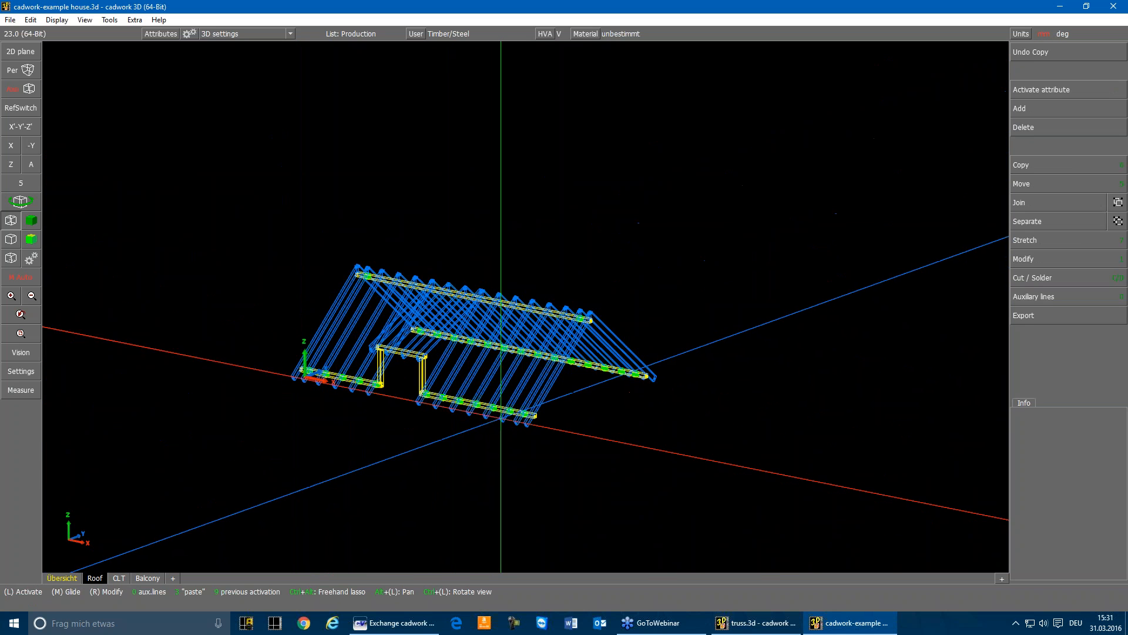
# Step: Check the material and attributes of one rafter and of the eave purlin beside the opening
pyautogui.click(21, 334)
pyautogui.click(425, 374)
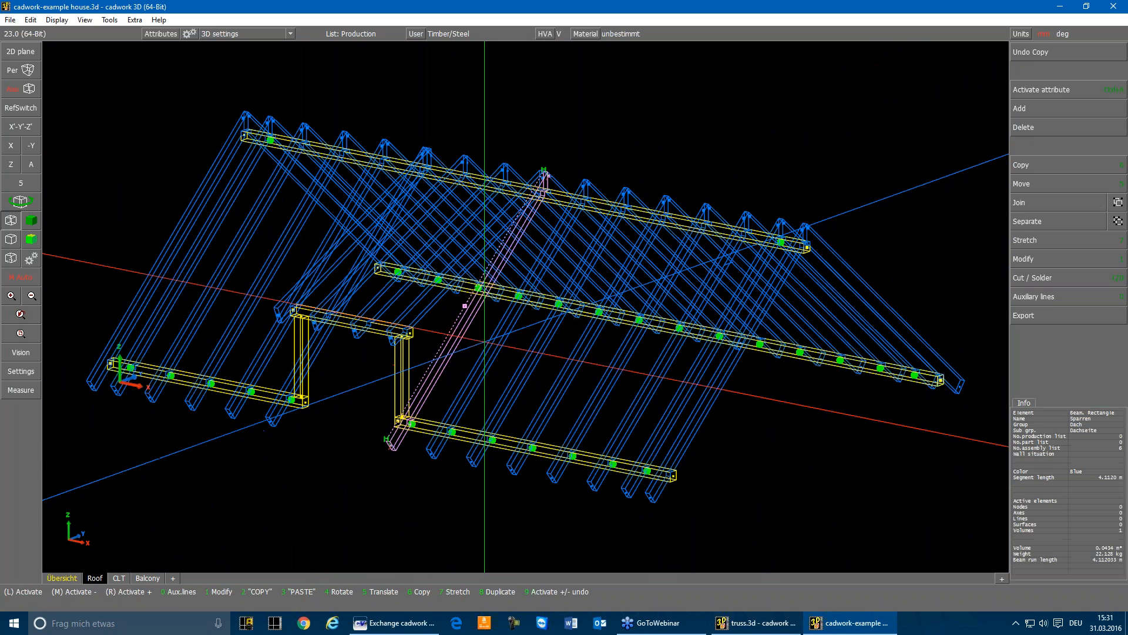
pyautogui.press('1')
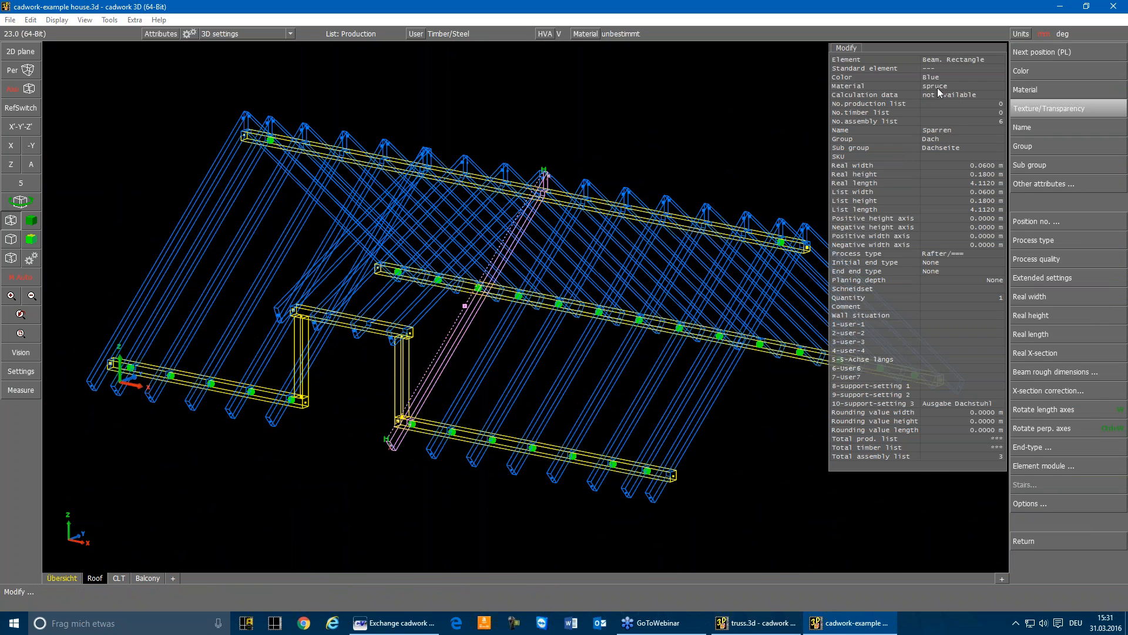
pyautogui.press('Escape')
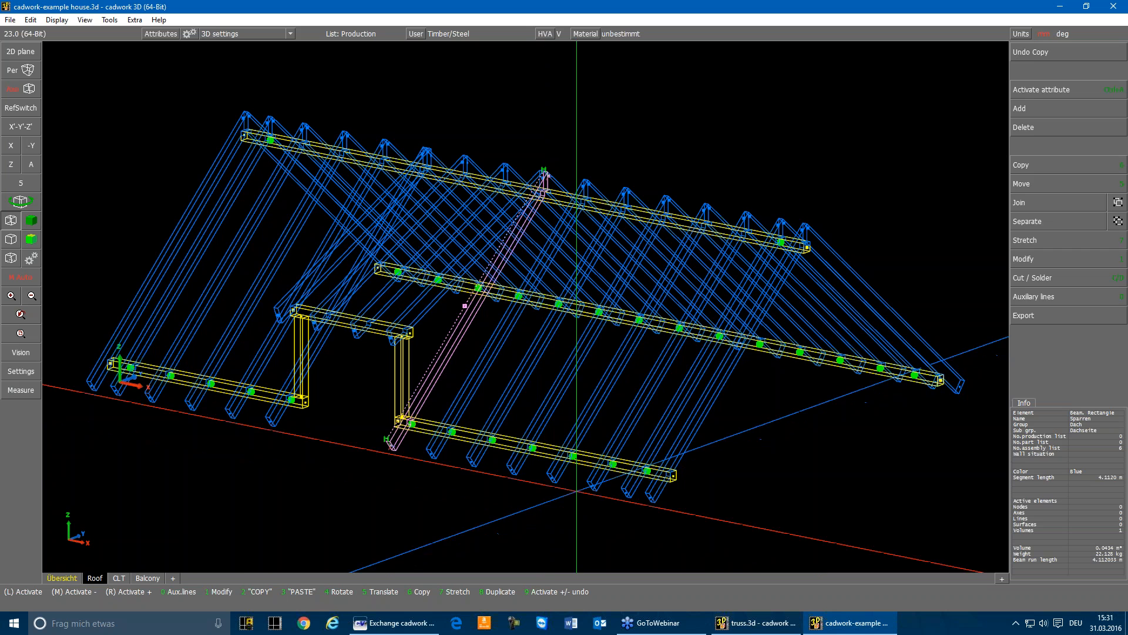
pyautogui.click(596, 465)
pyautogui.press('1')
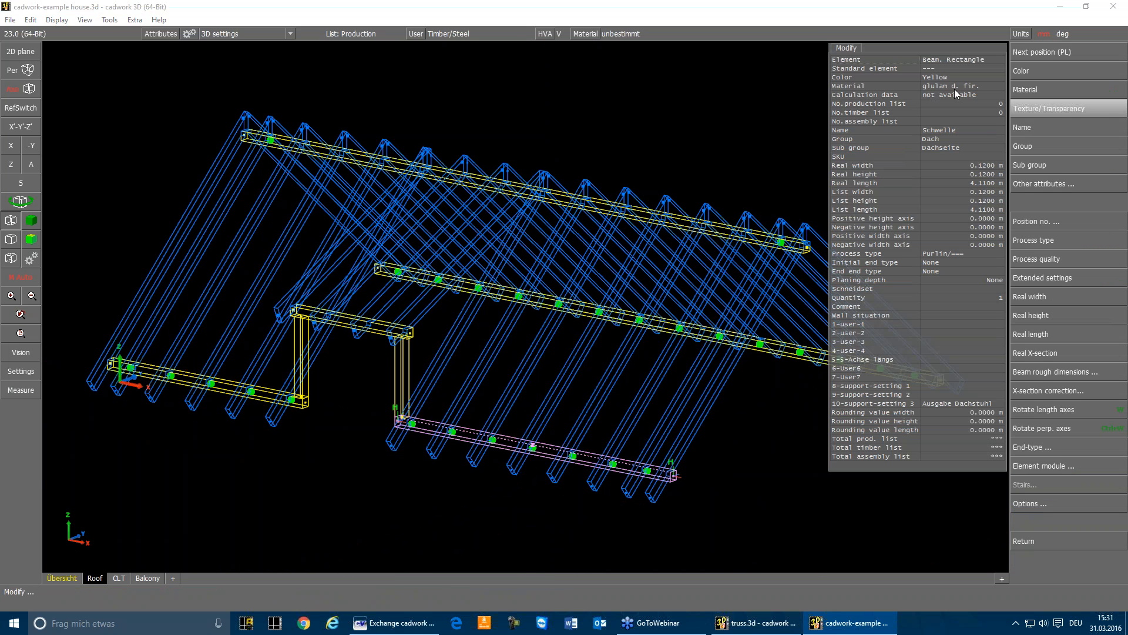
pyautogui.press('Escape')
pyautogui.click(669, 153)
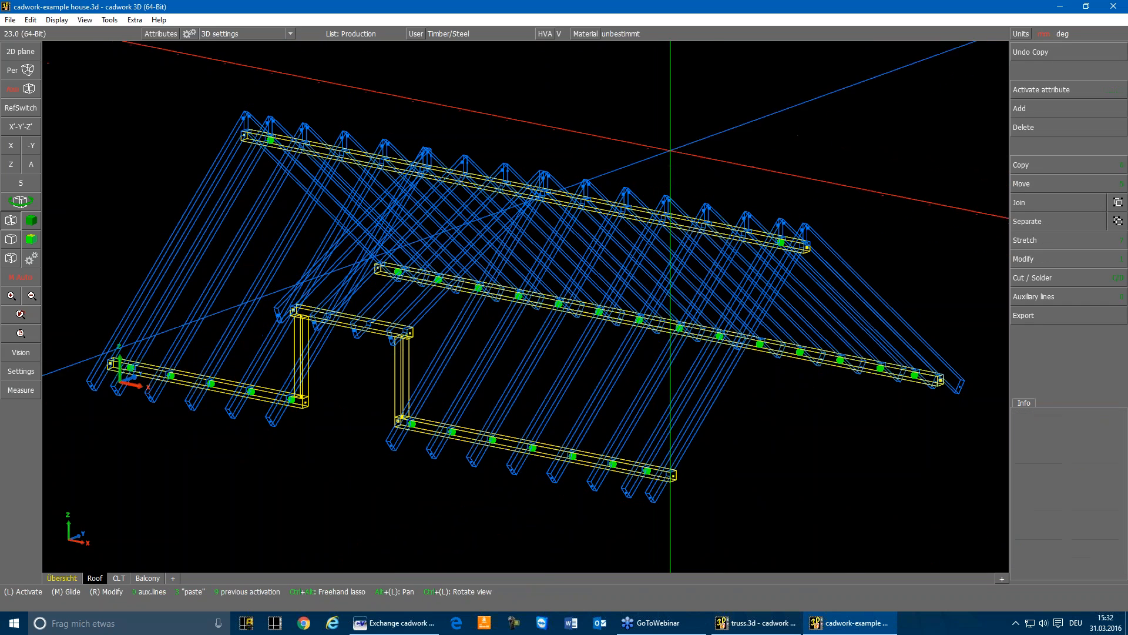
# Step: Export the whole roof with its supports as a structural system, using automatic vertical connections for the colliding elements
pyautogui.moveTo(66, 47)
pyautogui.mouseDown()
pyautogui.moveTo(151, 192)
pyautogui.moveTo(931, 539)
pyautogui.mouseUp()
pyautogui.click(1035, 315)
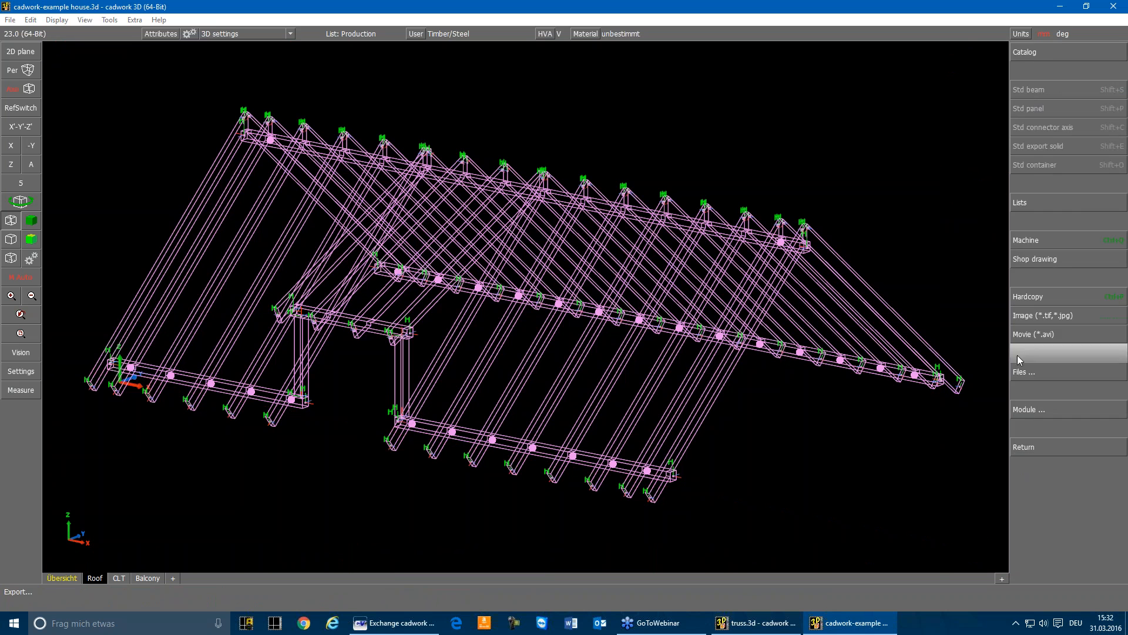
pyautogui.click(1030, 409)
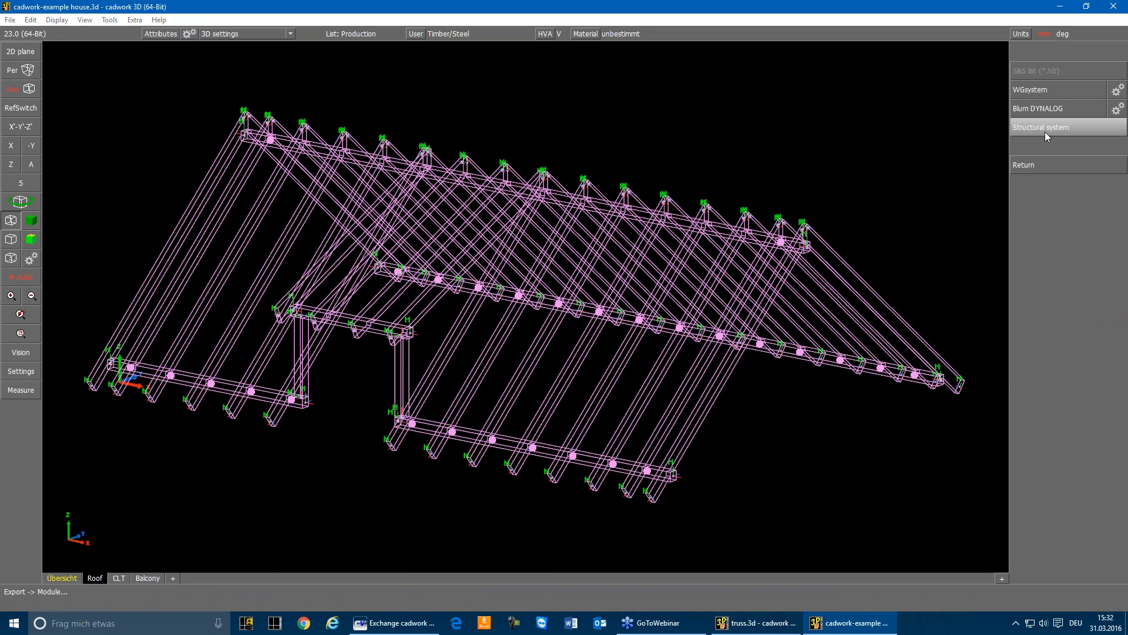
pyautogui.click(1045, 130)
pyautogui.moveTo(579, 250); pyautogui.dragTo(784, 88)
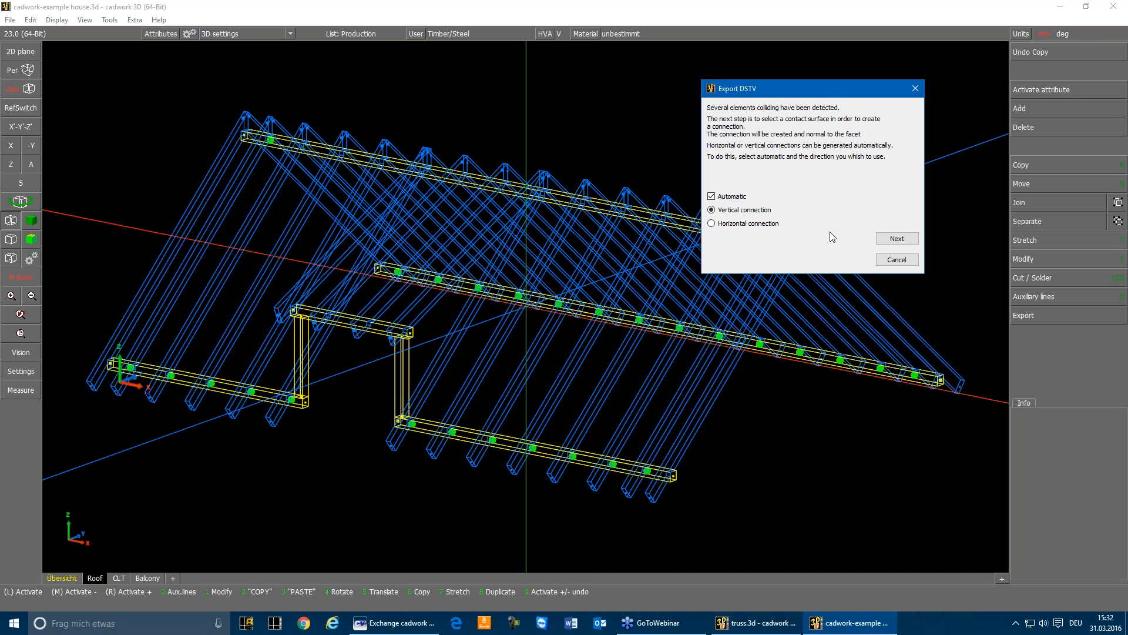
pyautogui.click(888, 240)
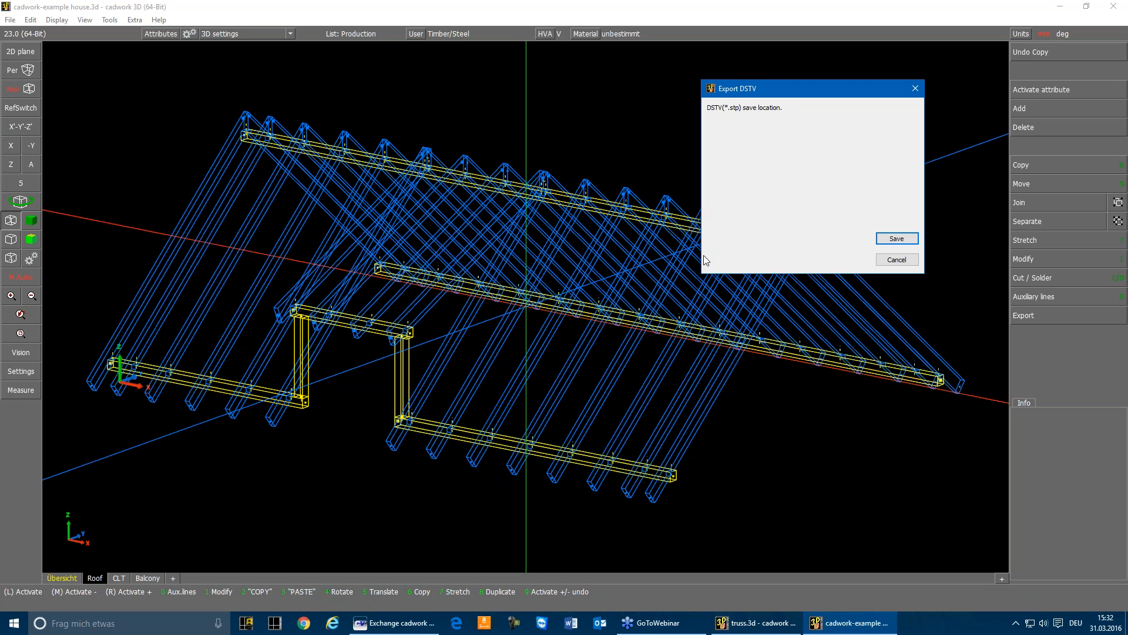
# Step: Save the DSTV export as a STEP file named roof in the Exchange cadwork - RFEM folder
pyautogui.click(906, 241)
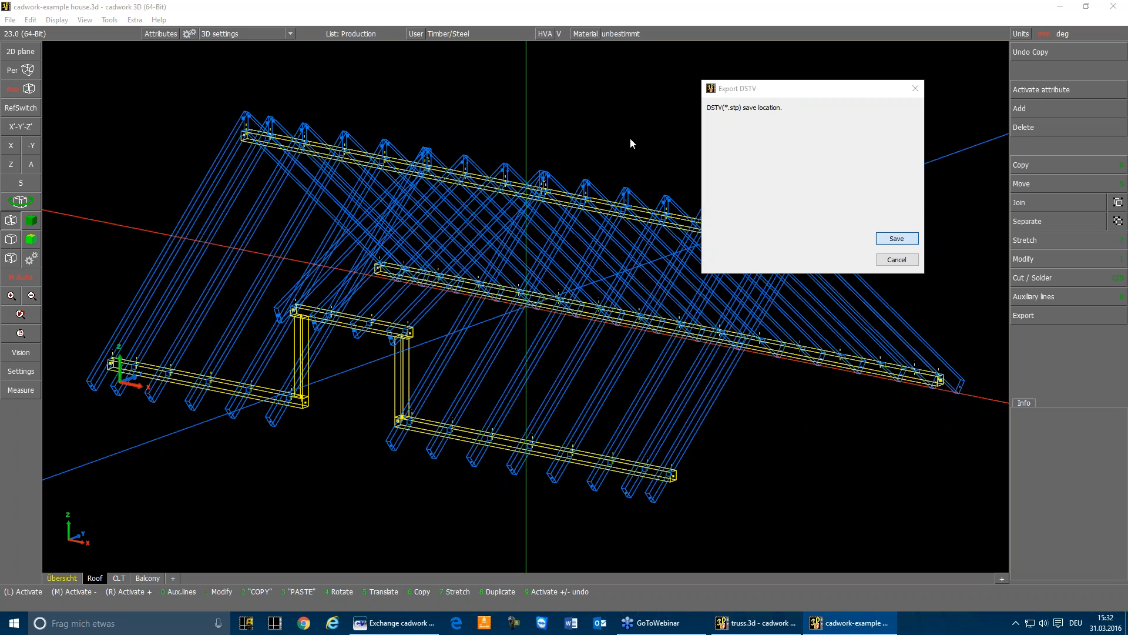
pyautogui.write('roof')
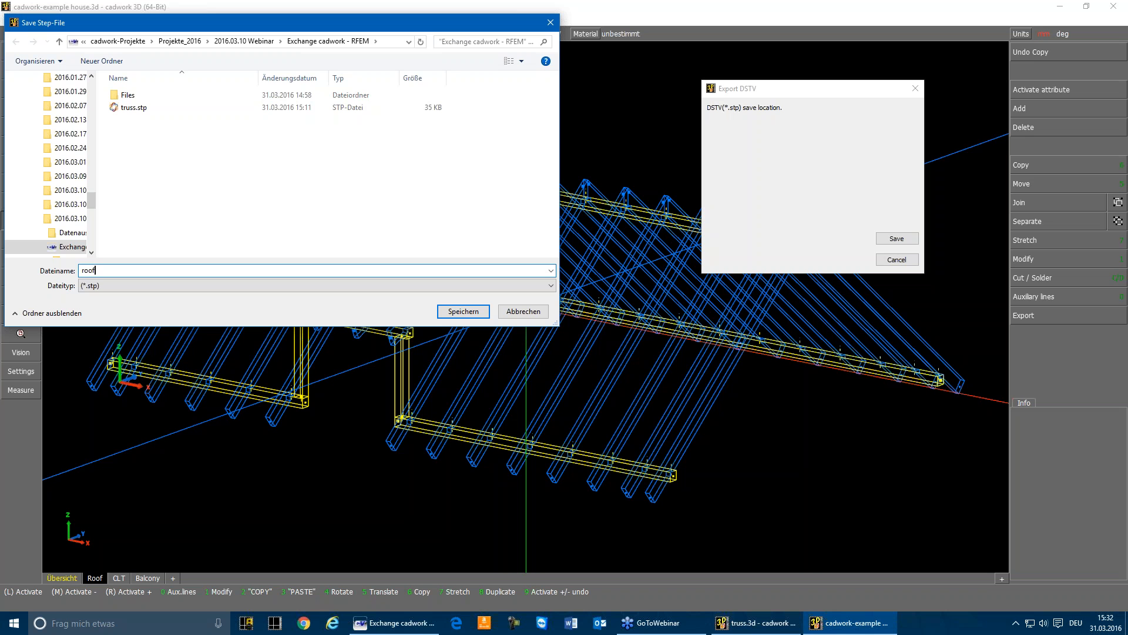
pyautogui.press('Return')
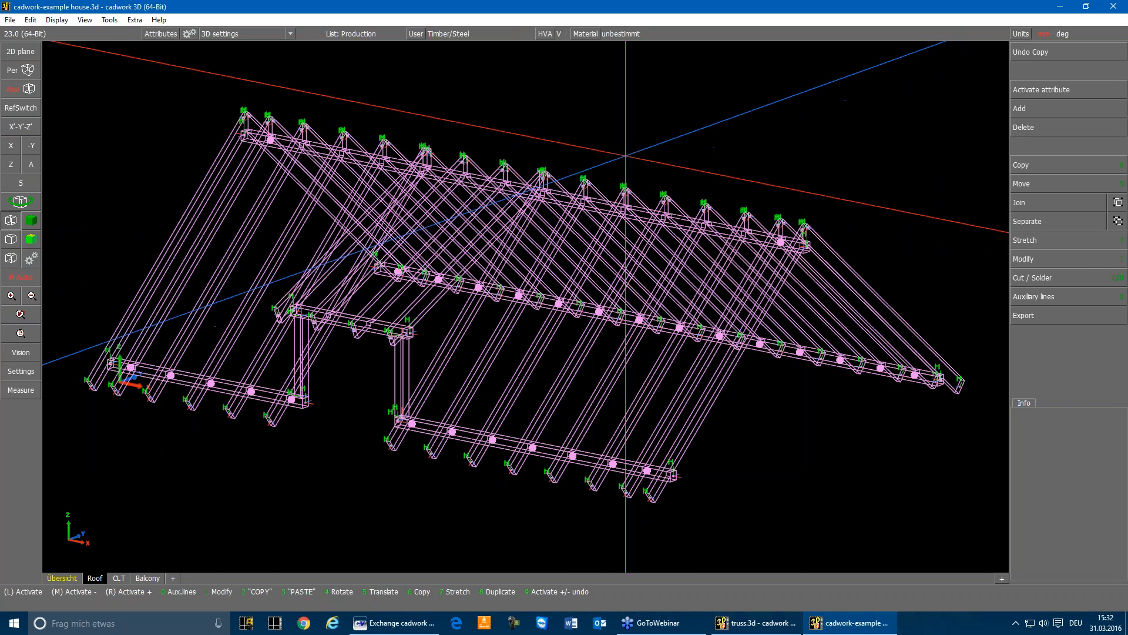
# Step: Open the CLT scene of the house model and display the panels shaded and semi-transparent
pyautogui.click(627, 155)
pyautogui.click(125, 578)
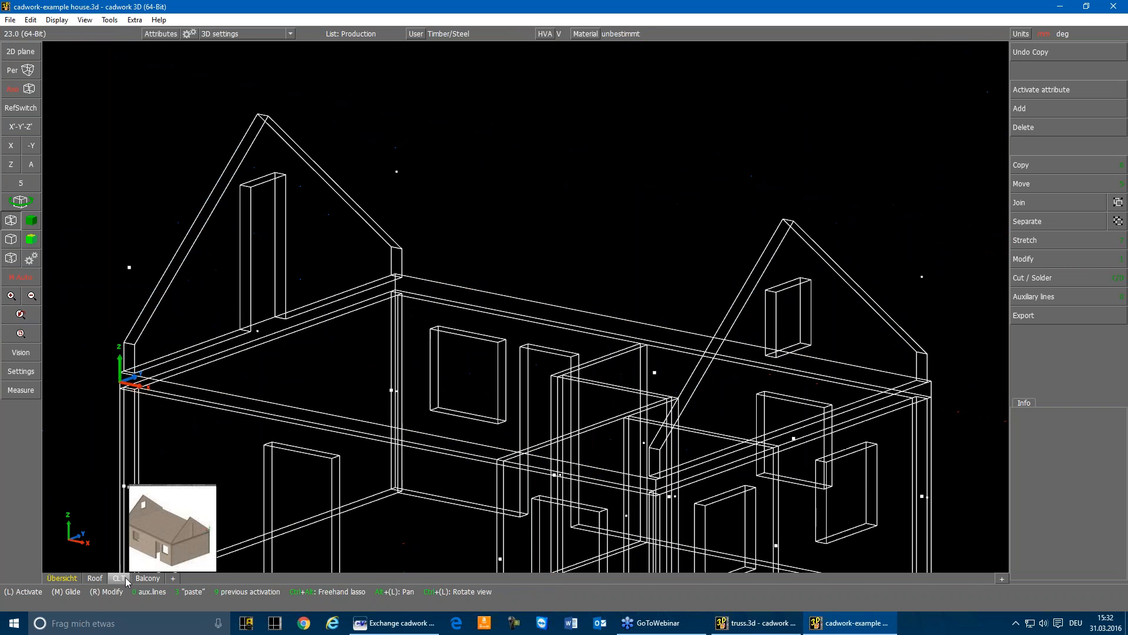
pyautogui.scroll(-5, 523, 276)
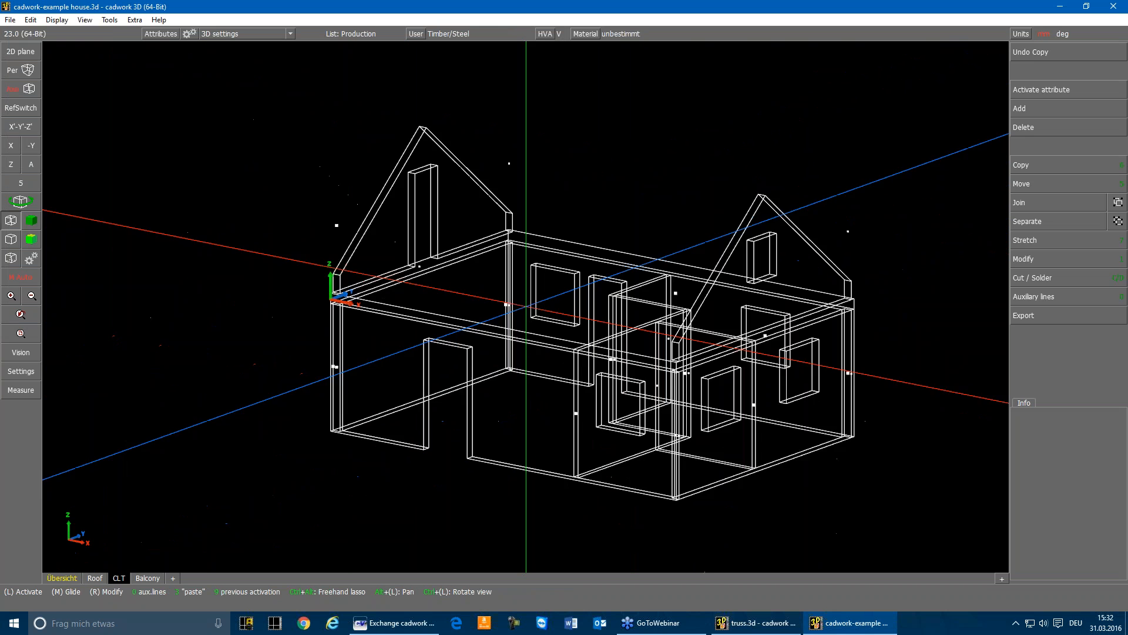
pyautogui.click(35, 237)
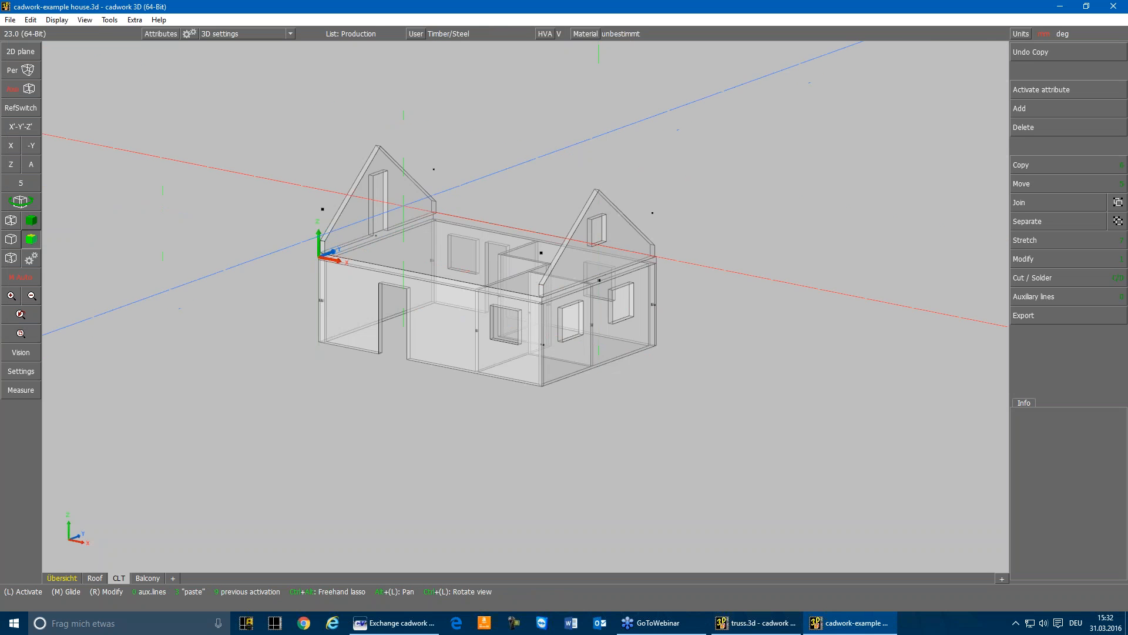
# Step: Check the attributes of one gable CLT wall panel and of all CLT panels together
pyautogui.click(617, 235)
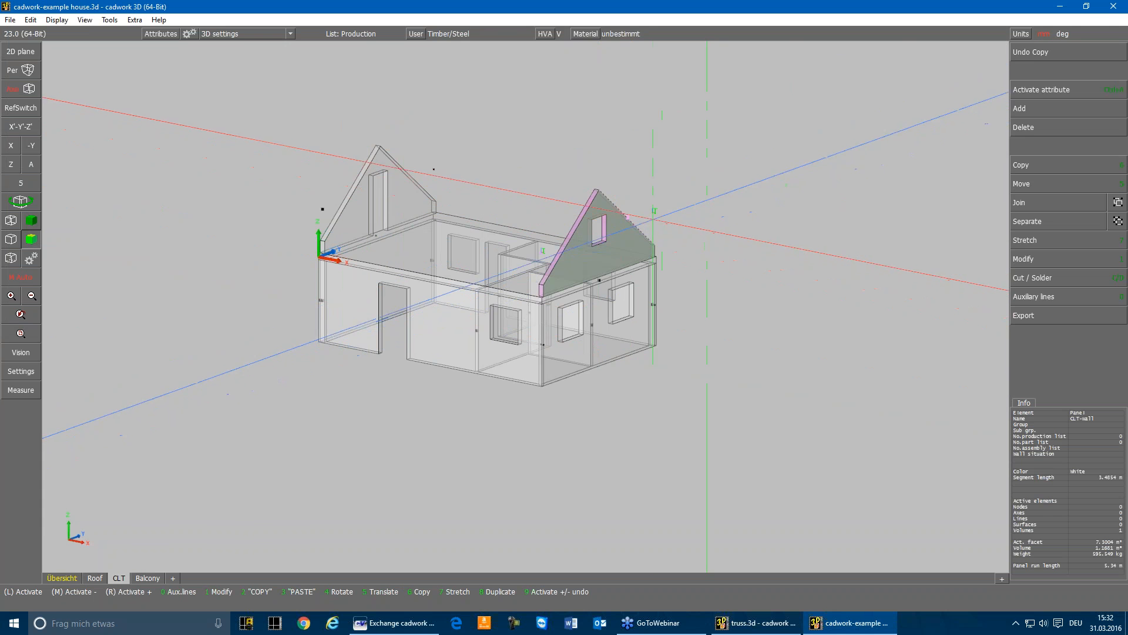
pyautogui.click(527, 341)
pyautogui.click(528, 414)
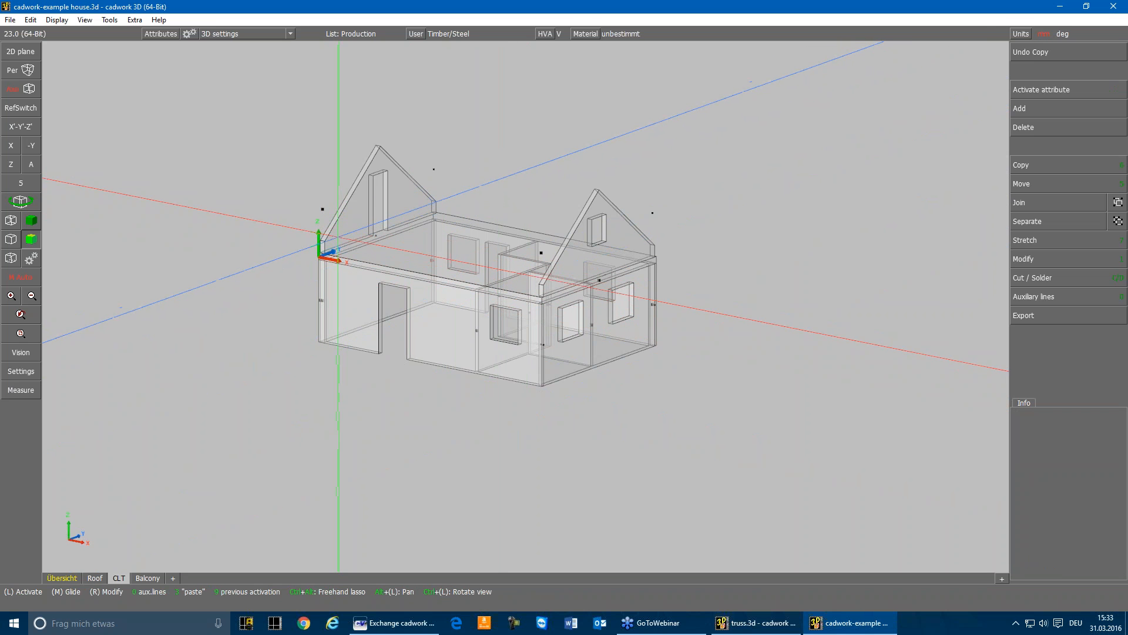
pyautogui.moveTo(218, 99)
pyautogui.mouseDown()
pyautogui.moveTo(907, 315)
pyautogui.moveTo(912, 509)
pyautogui.mouseUp()
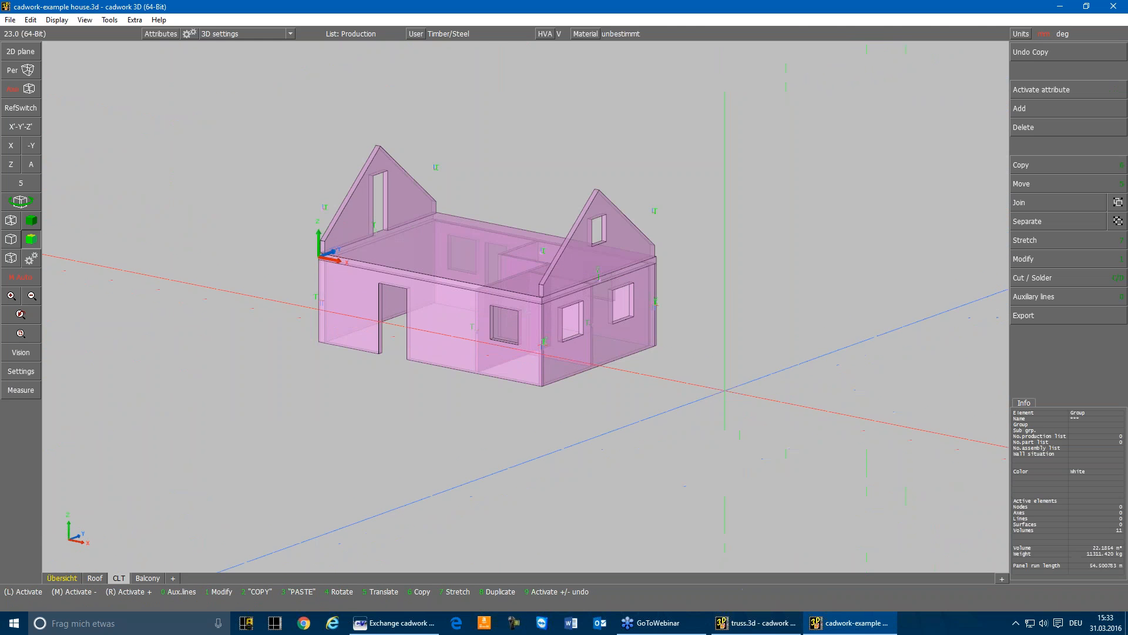
pyautogui.click(914, 130)
# Step: Add the variant middle surface CLT from the project's Files folder to all CLT walls and the floor
pyautogui.click(1061, 110)
pyautogui.click(1041, 352)
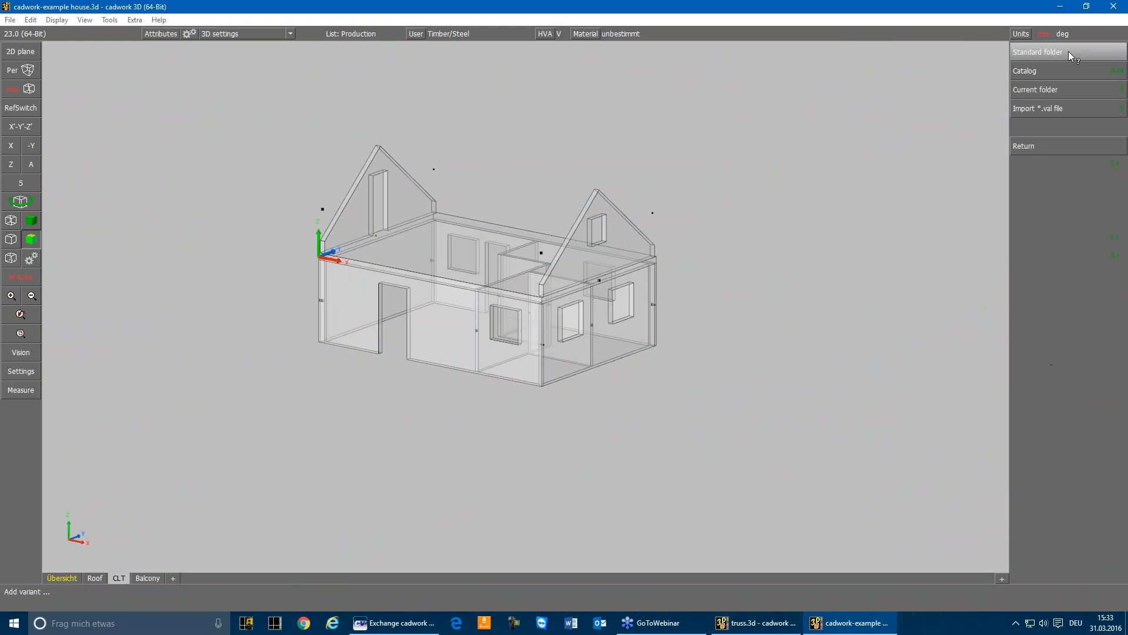
pyautogui.click(1045, 87)
pyautogui.click(1038, 80)
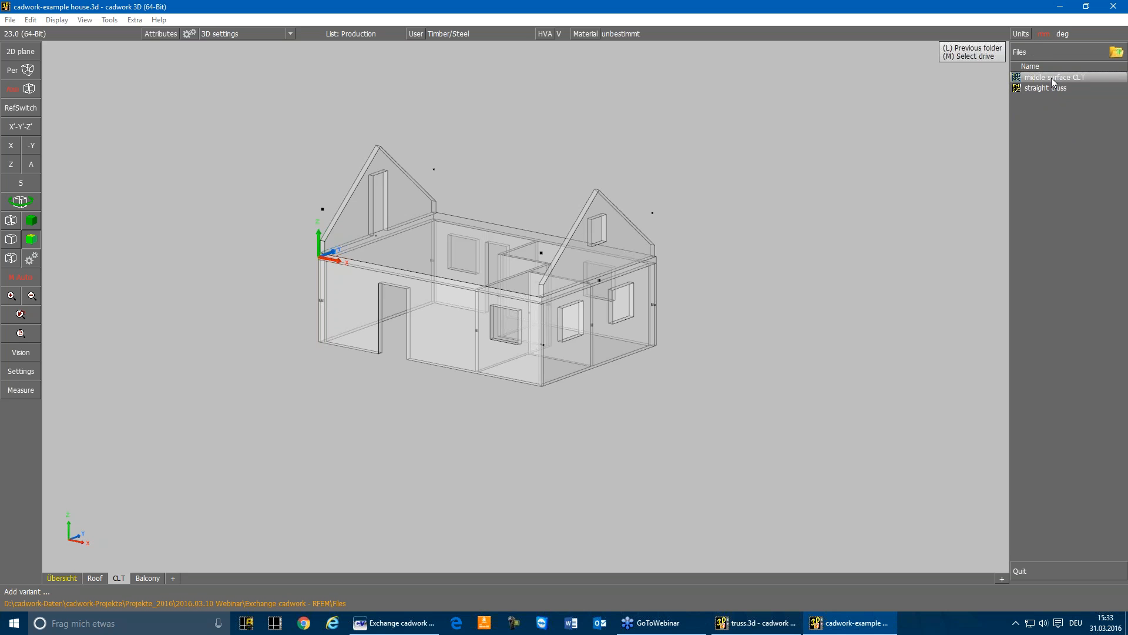
pyautogui.click(1052, 78)
pyautogui.moveTo(241, 98); pyautogui.dragTo(844, 415)
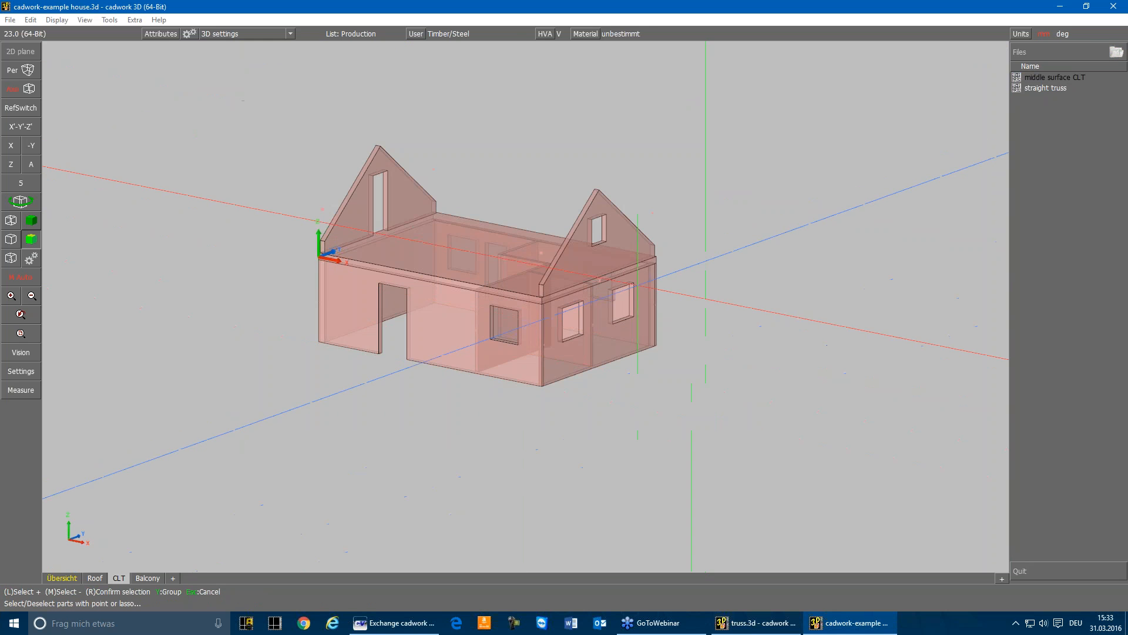
pyautogui.rightClick(618, 390)
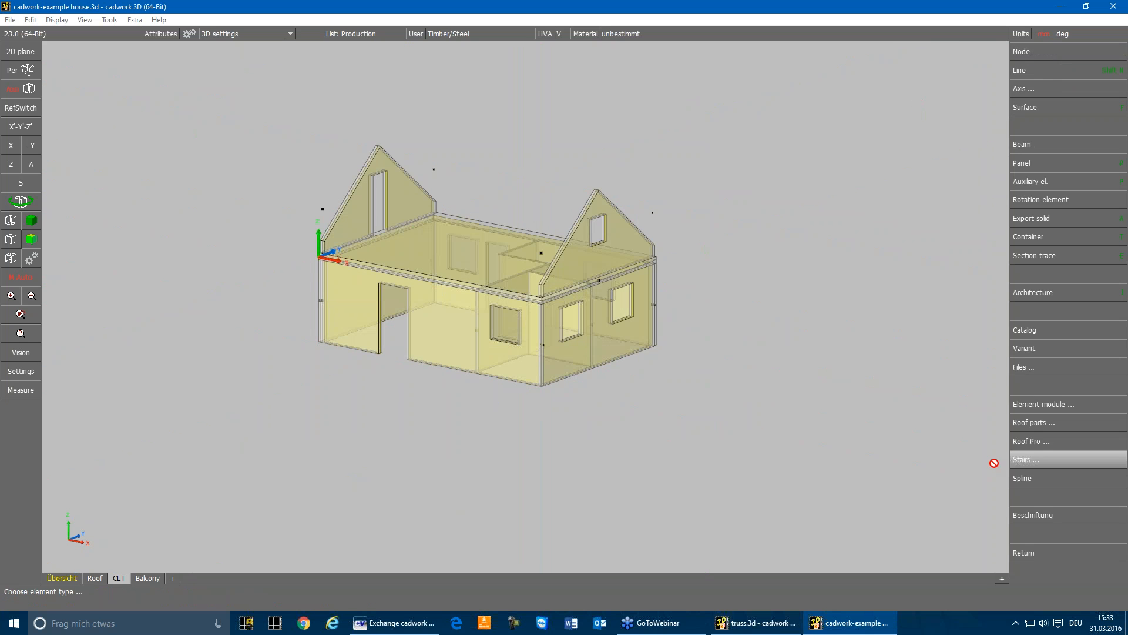
# Step: Hide the original solid CLT panels by attribute so that only the yellow middle surfaces remain displayed
pyautogui.scroll(5, 336, 246)
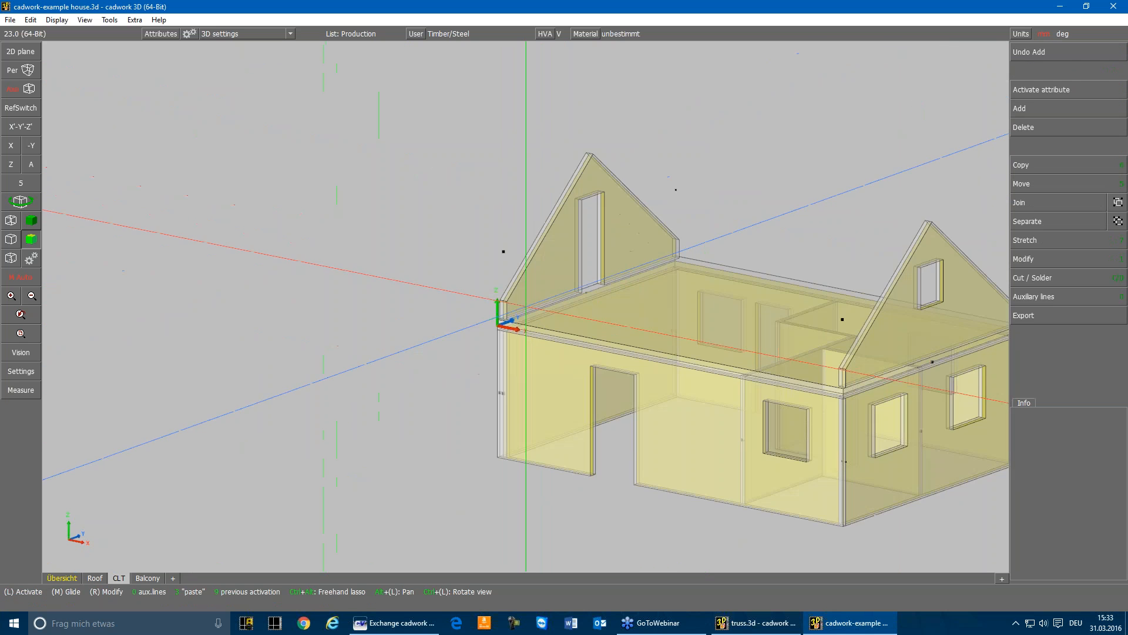
pyautogui.click(464, 291)
pyautogui.hotkey('ctrl', 'a')
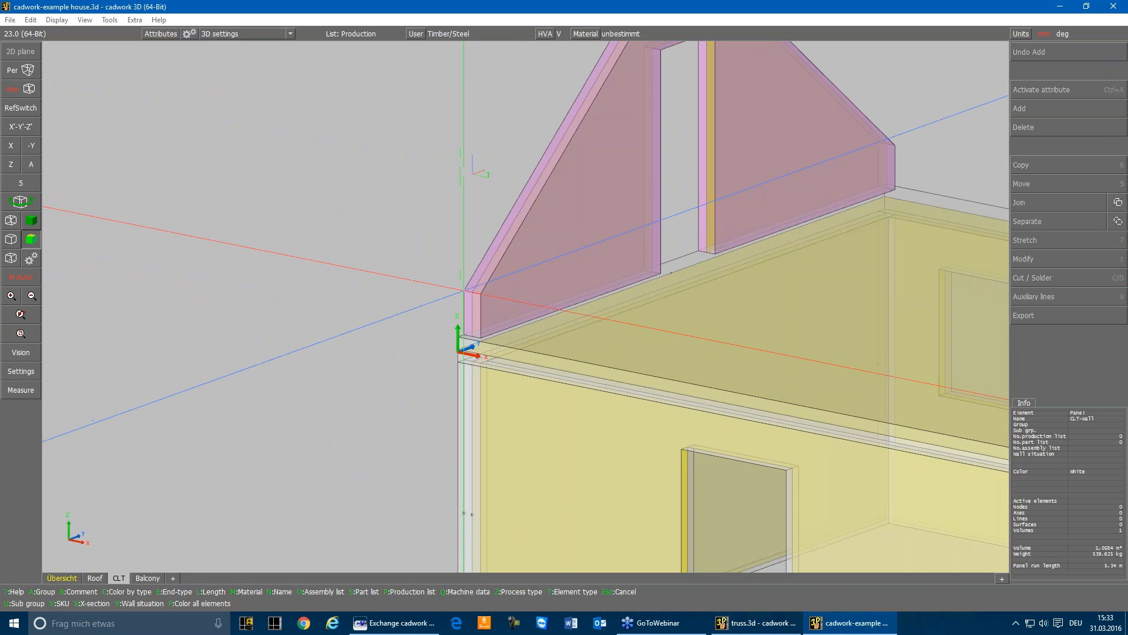
pyautogui.press('Escape')
pyautogui.scroll(-5, 461, 294)
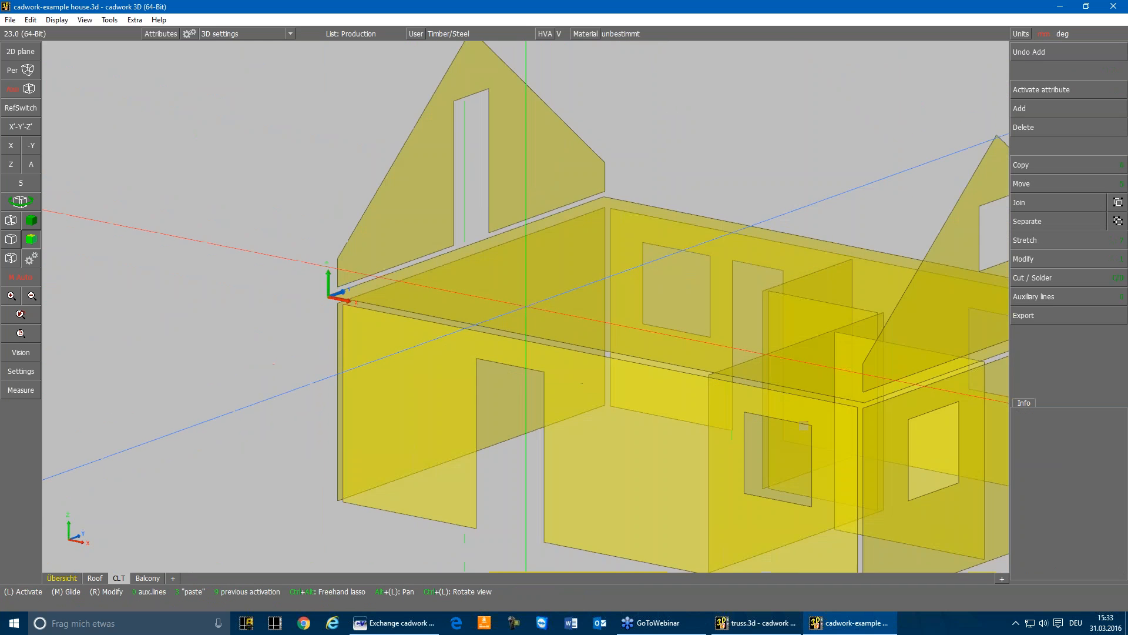
# Step: Convert the CLT floor's surface variant into a plain surface
pyautogui.click(555, 307)
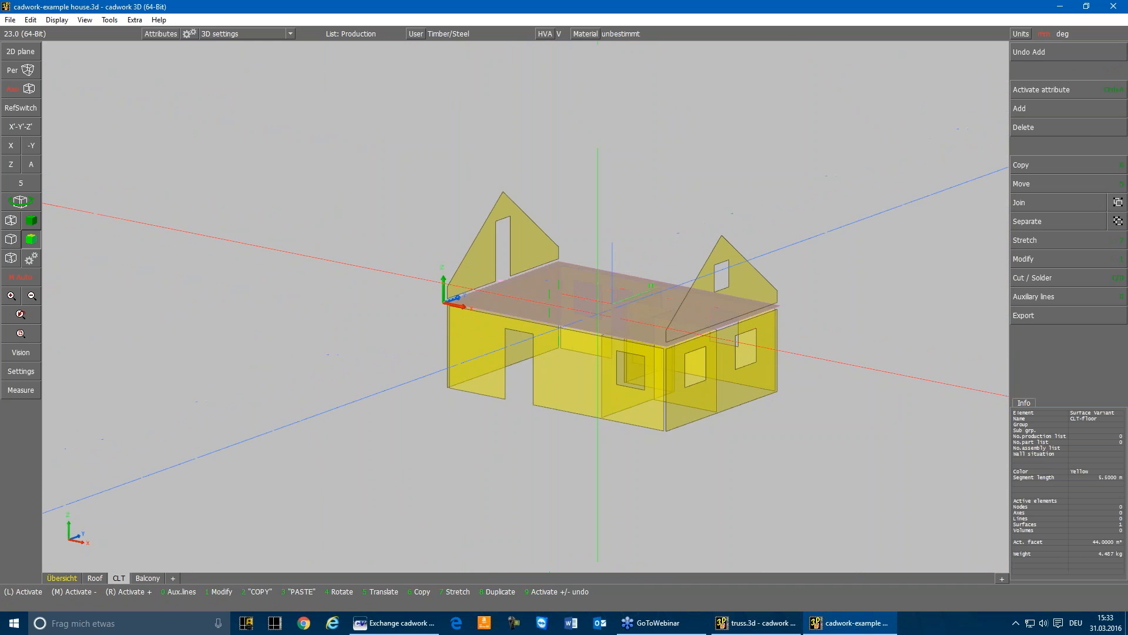
pyautogui.press('1')
pyautogui.click(1058, 122)
pyautogui.click(1055, 145)
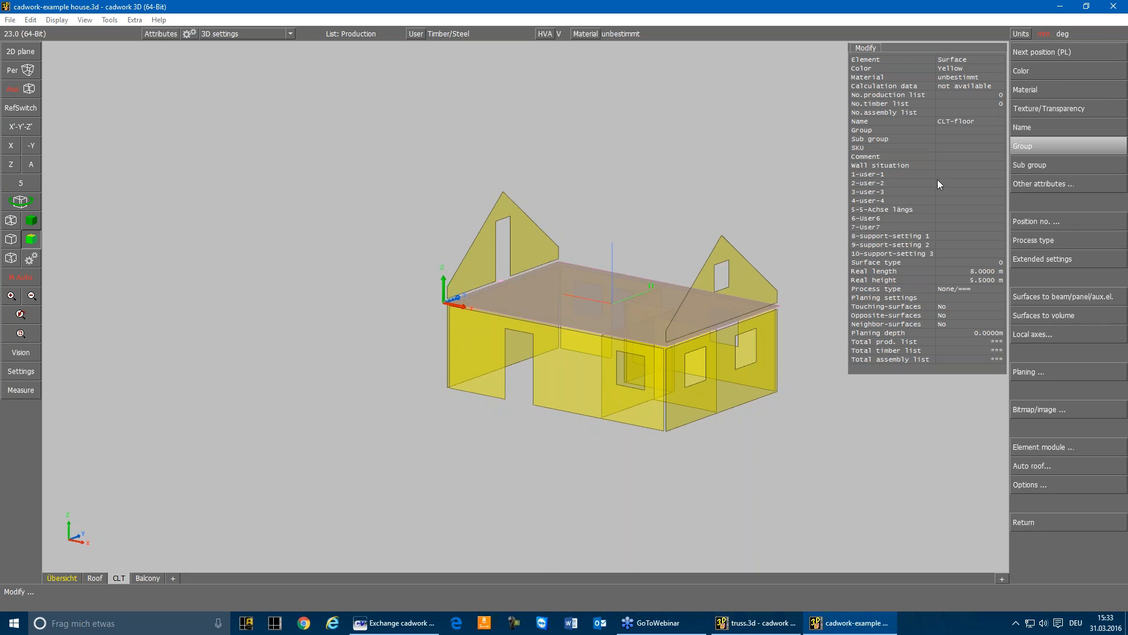
pyautogui.scroll(6, 451, 314)
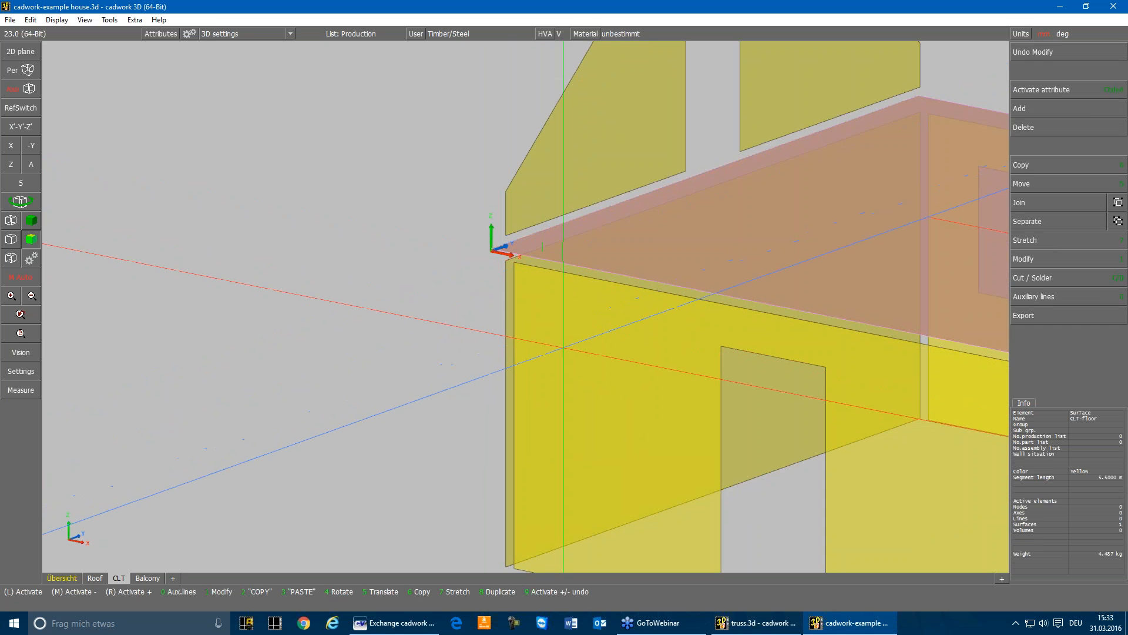
# Step: Apply a cut between the CLT floor surface and the adjoining front wall surface
pyautogui.press('c')
pyautogui.click(563, 348)
pyautogui.moveTo(467, 335); pyautogui.dragTo(653, 290, button='middle')
pyautogui.press('c')
pyautogui.press('Escape')
# Step: Stretch the upper edges of all ground-floor wall surfaces along Z up to the floor surface
pyautogui.click(426, 228)
pyautogui.click(12, 145)
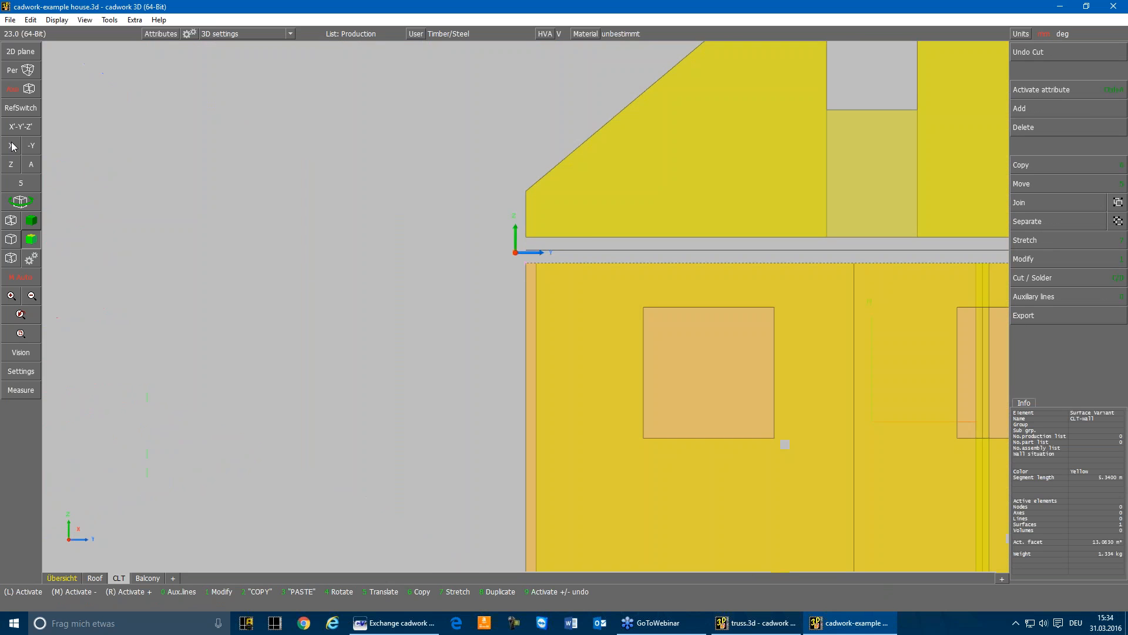
pyautogui.scroll(-4, 531, 308)
pyautogui.click(539, 305)
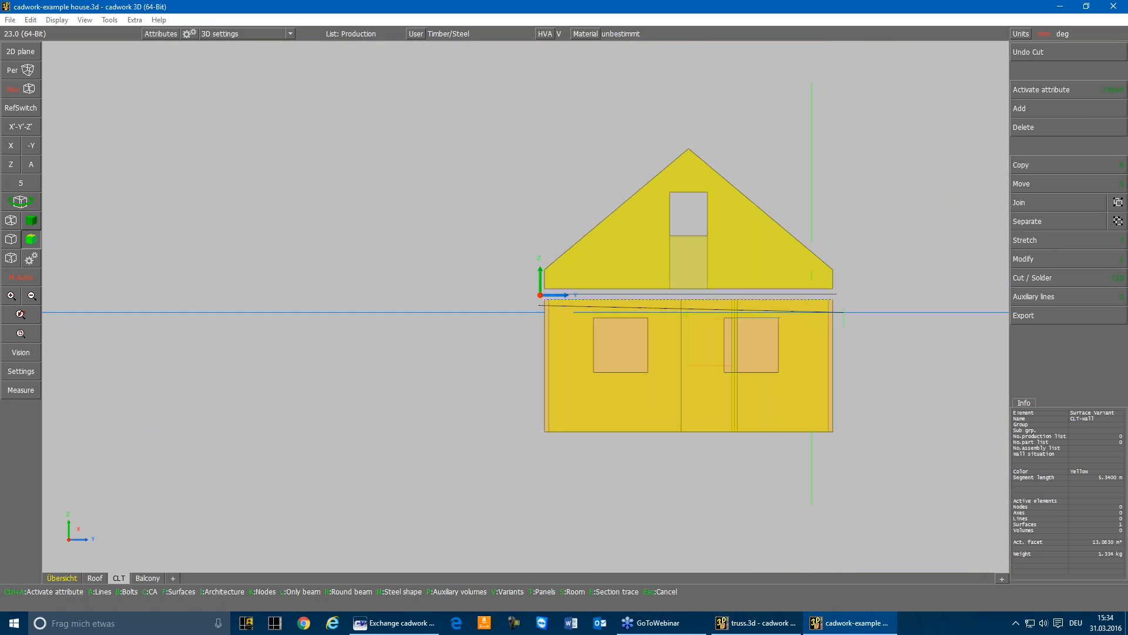
pyautogui.click(844, 308)
pyautogui.press('7')
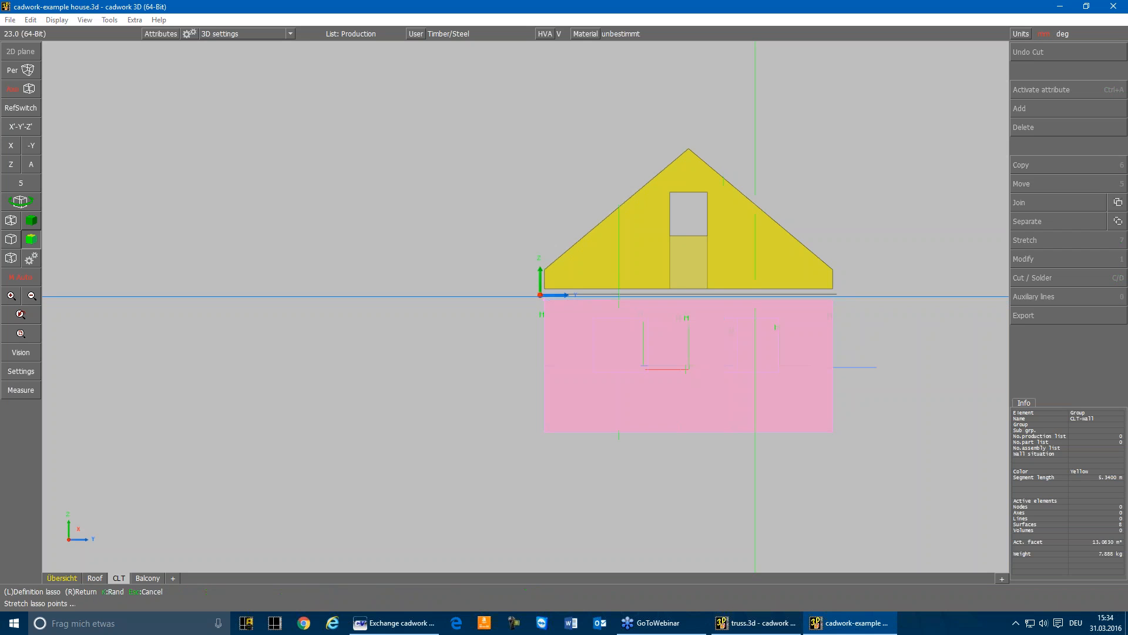
pyautogui.click(530, 286)
pyautogui.click(843, 308)
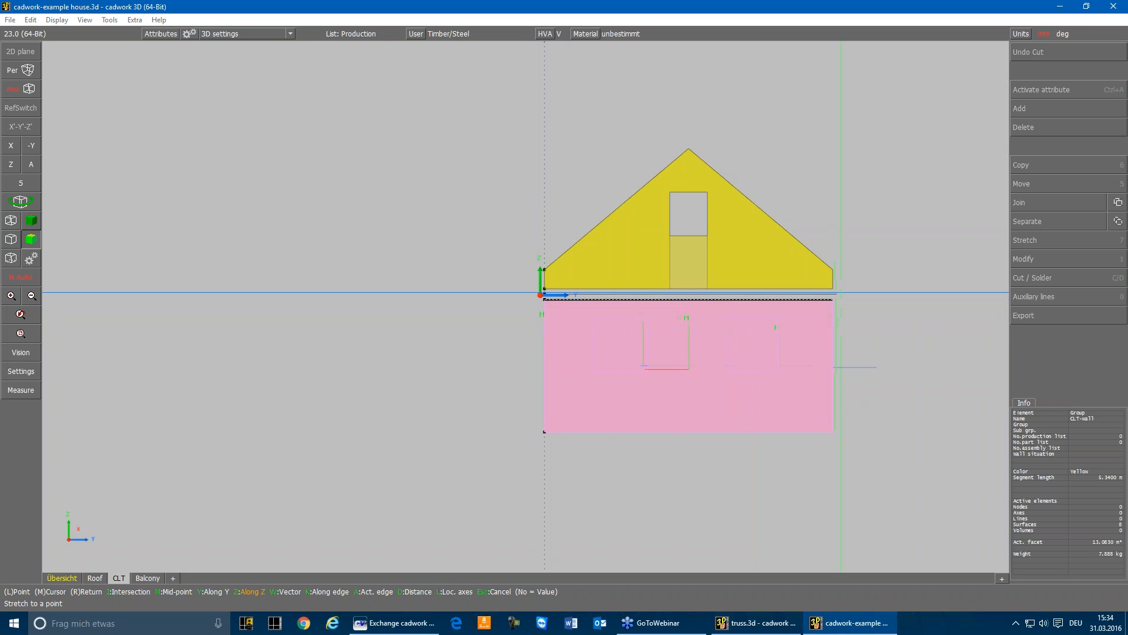
pyautogui.click(837, 293)
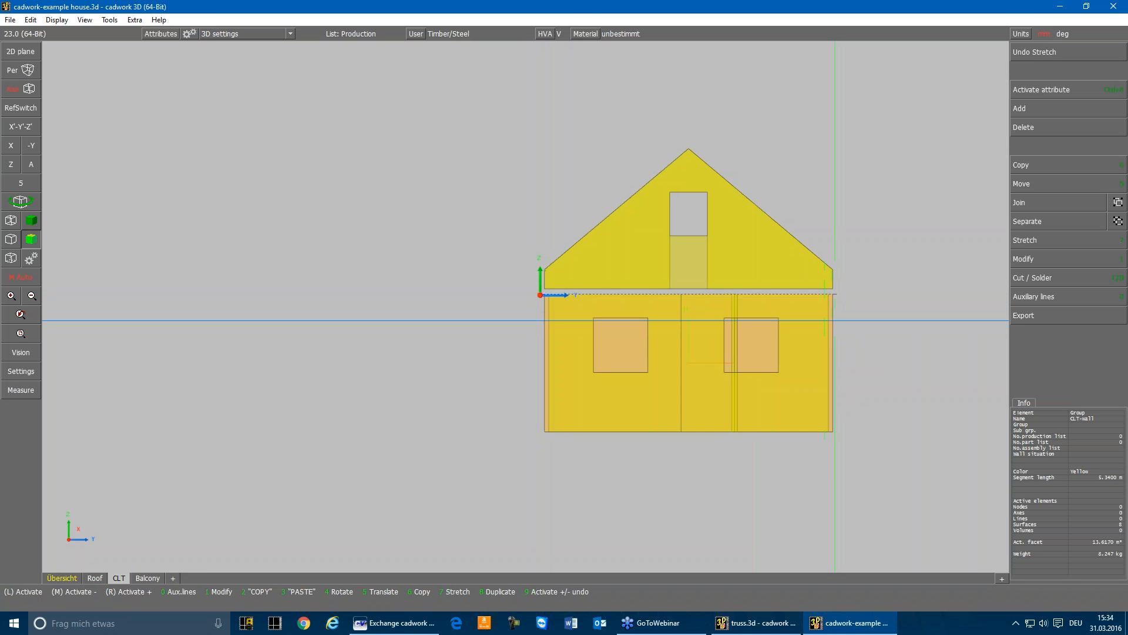
pyautogui.click(28, 161)
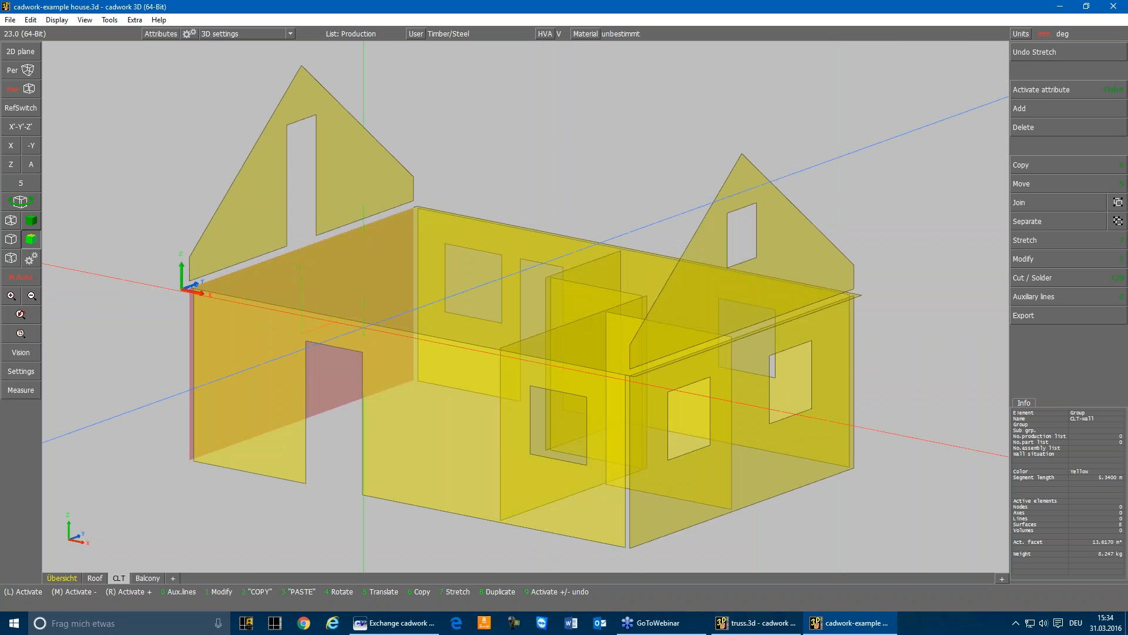
# Step: Stretch the free end edge of the front wall surface to the corner of the adjoining end wall
pyautogui.click(410, 416)
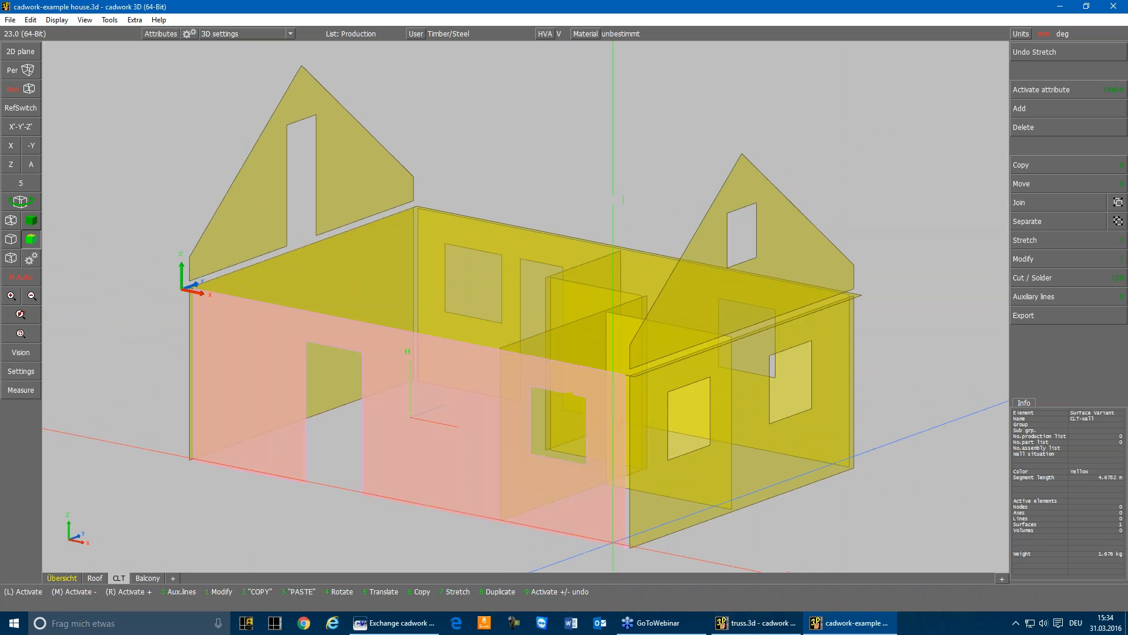
pyautogui.press('7')
pyautogui.moveTo(604, 561)
pyautogui.mouseDown()
pyautogui.moveTo(621, 540)
pyautogui.moveTo(636, 422)
pyautogui.mouseUp()
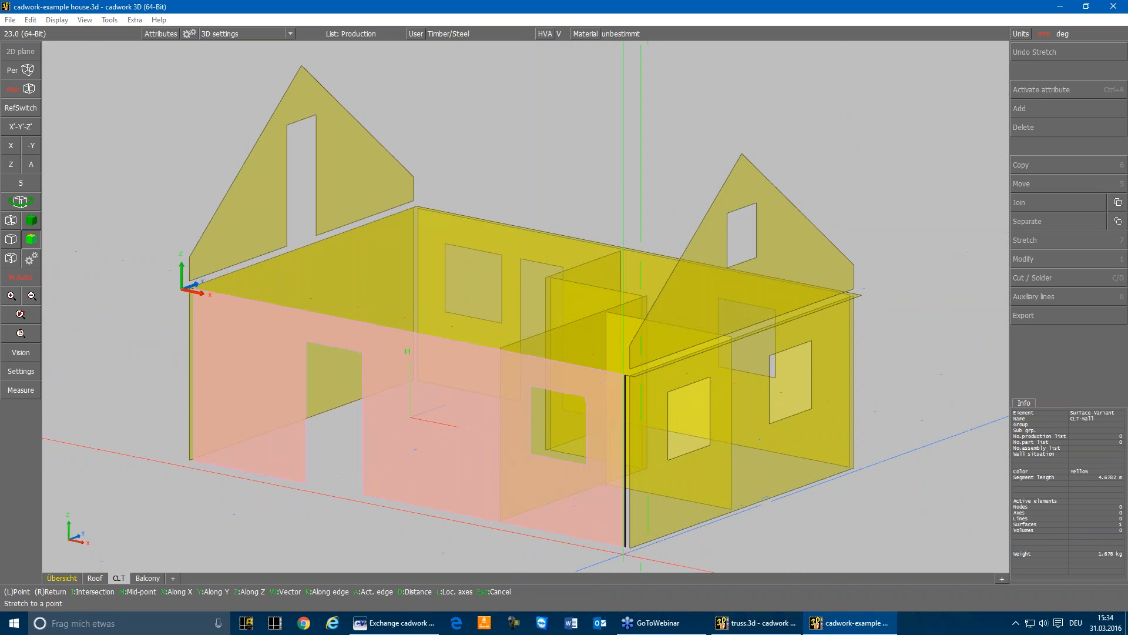
pyautogui.click(630, 547)
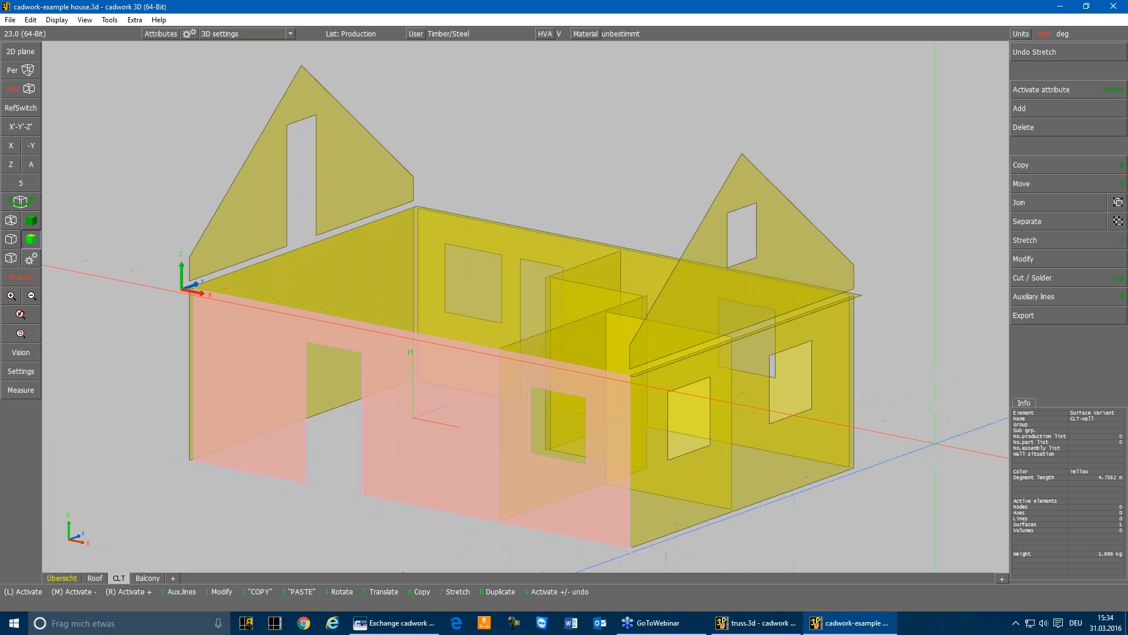
# Step: Stretch the open end edge of the rear long wall surface to the same end wall's corner
pyautogui.scroll(4, 935, 488)
pyautogui.moveTo(936, 487); pyautogui.dragTo(617, 446, button='middle')
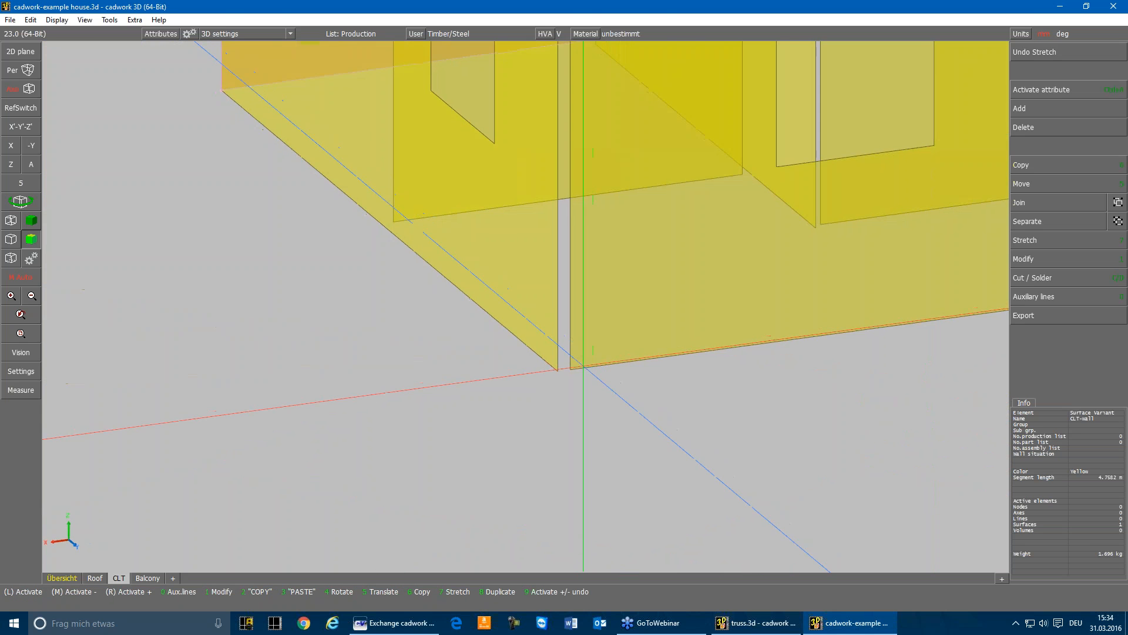
pyautogui.click(587, 361)
pyautogui.scroll(-5, 517, 305)
pyautogui.press('7')
pyautogui.press('a')
pyautogui.click(490, 330)
pyautogui.click(551, 109)
pyautogui.scroll(5, 528, 288)
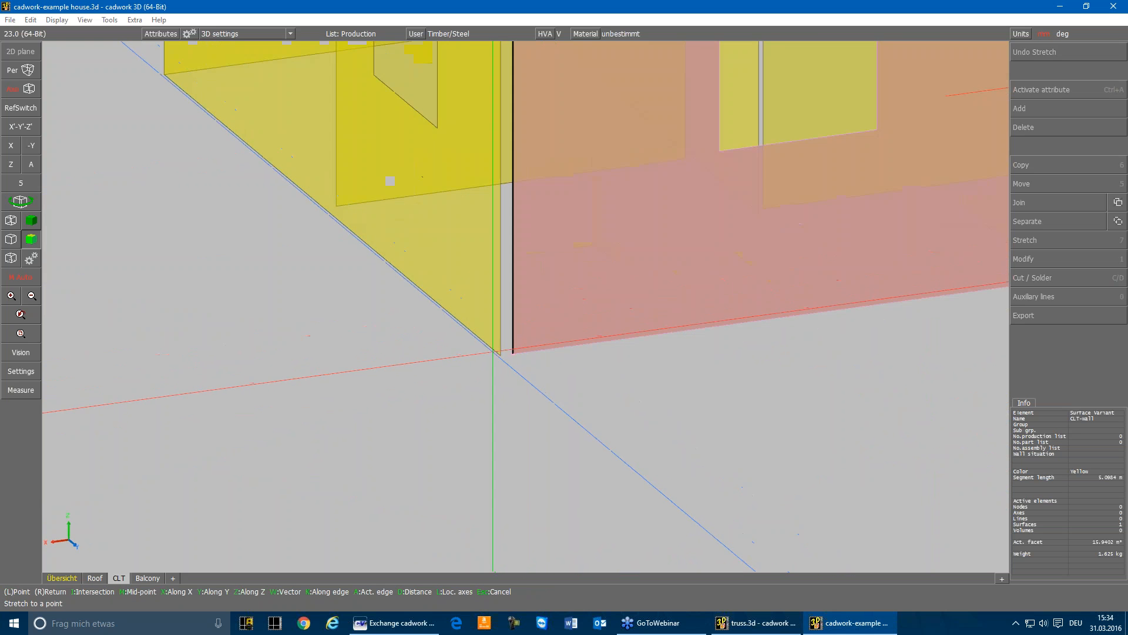
pyautogui.click(500, 355)
pyautogui.scroll(-5, 519, 303)
pyautogui.press('Escape')
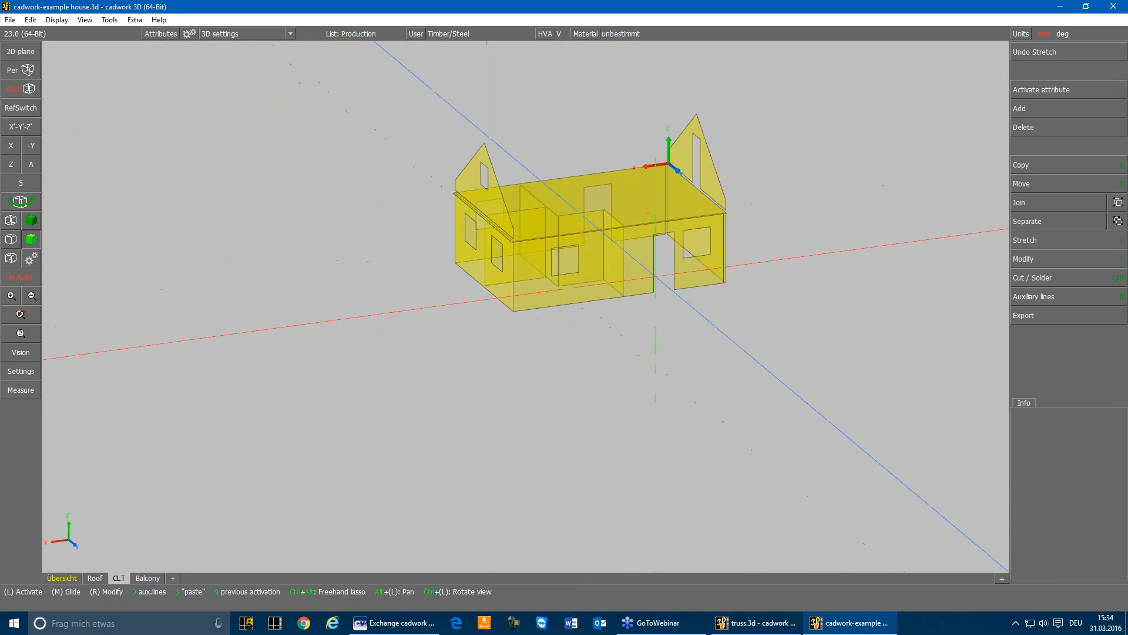
# Step: Stretch the other end of the rear wall surface along X to the opposite end wall
pyautogui.scroll(4, 710, 228)
pyautogui.click(573, 432)
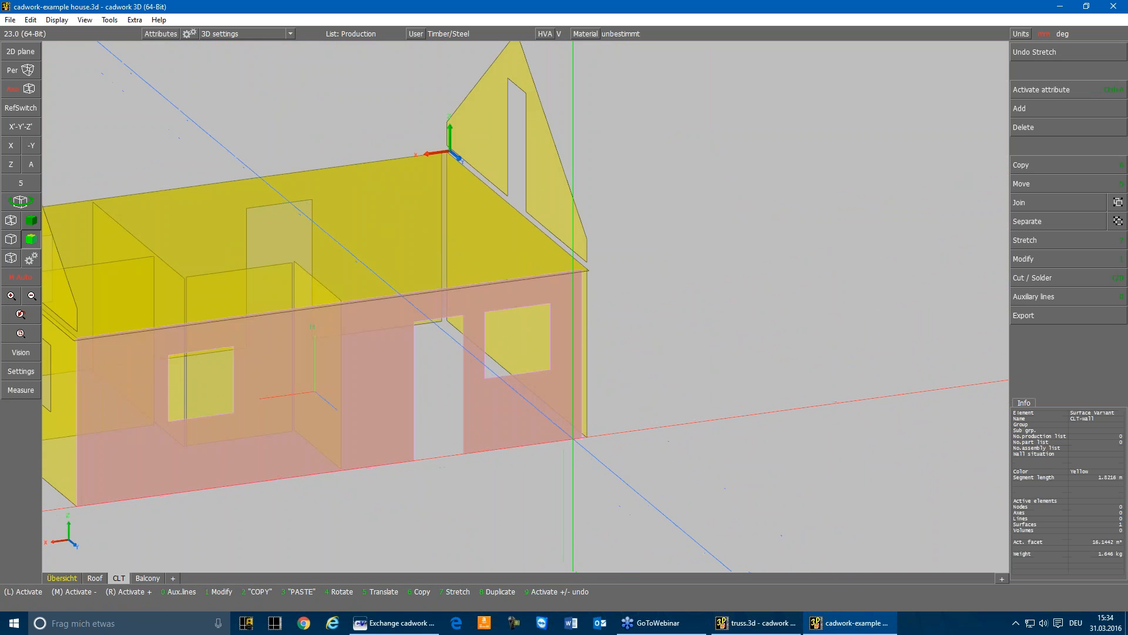
pyautogui.press('7')
pyautogui.moveTo(564, 454)
pyautogui.mouseDown()
pyautogui.moveTo(622, 358)
pyautogui.moveTo(623, 268)
pyautogui.mouseUp()
pyautogui.press('x')
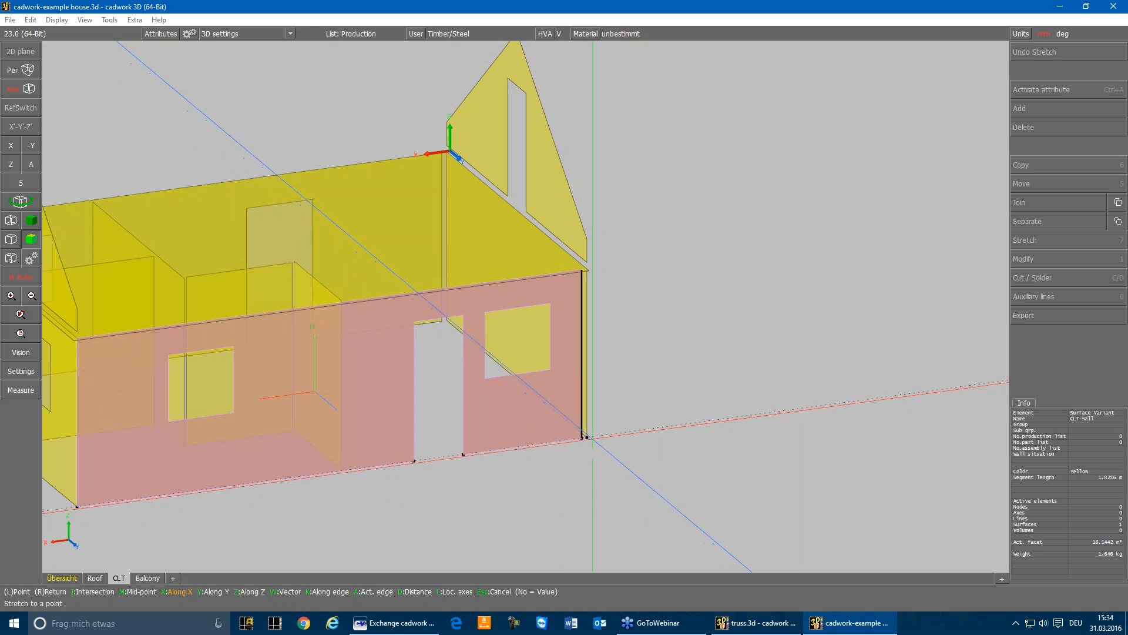
pyautogui.click(588, 438)
# Step: Cut the adjoining CLT surfaces at the rear corner beneath the gable with the tall opening
pyautogui.click(649, 311)
pyautogui.click(542, 275)
pyautogui.press('c')
pyautogui.click(585, 291)
pyautogui.click(569, 253)
pyautogui.click(567, 244)
# Step: Stretch the lower edges of both gable wall surfaces along Z down to the floor surface
pyautogui.click(4, 147)
pyautogui.rightClick(386, 200)
pyautogui.press('7')
pyautogui.moveTo(249, 195); pyautogui.dragTo(753, 222)
pyautogui.press('z')
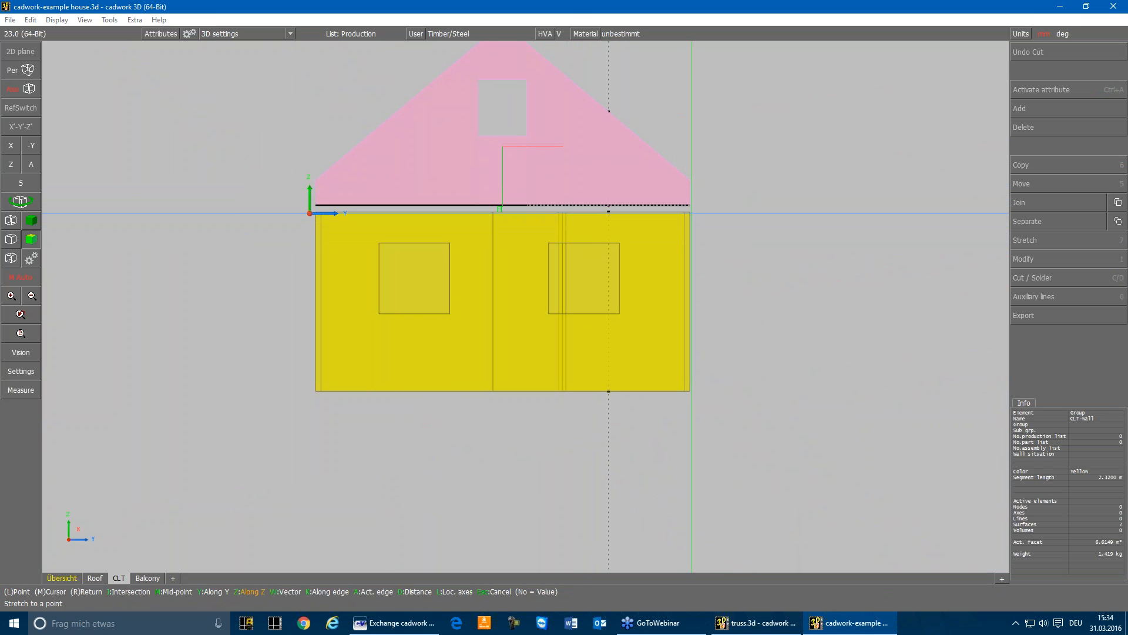
pyautogui.click(691, 212)
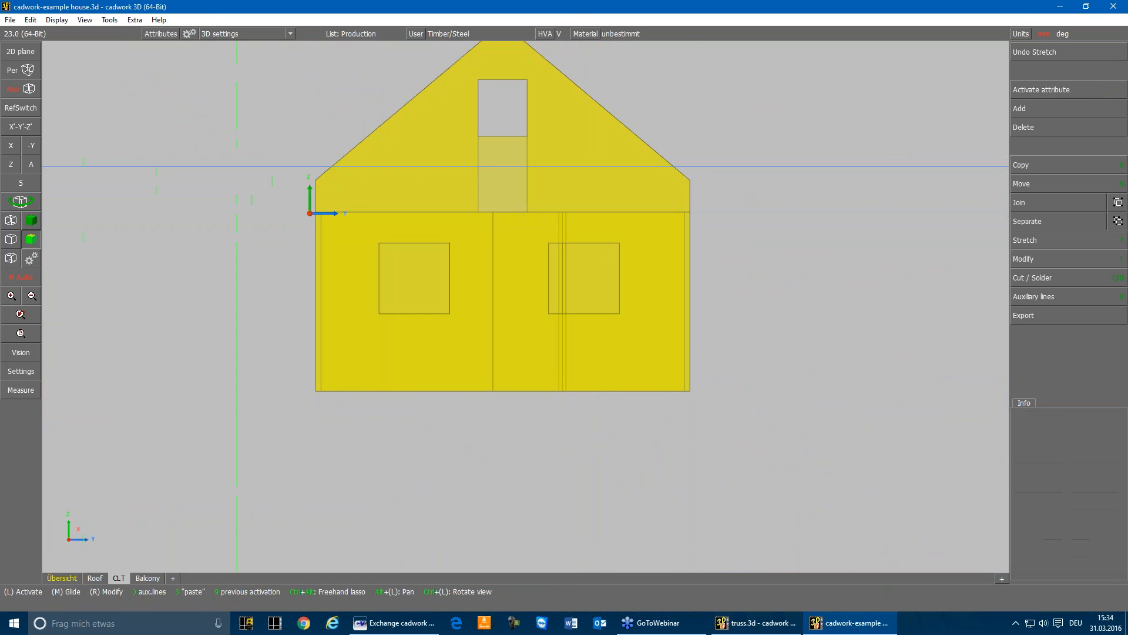
pyautogui.click(29, 164)
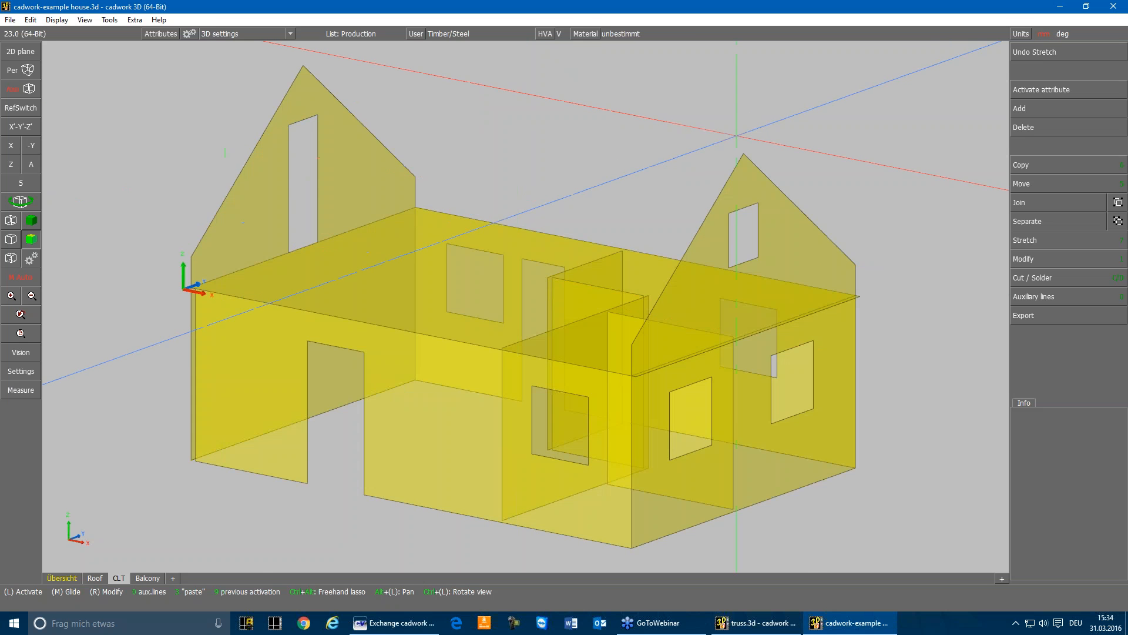
# Step: Export all the CLT wall and floor surfaces as an ACIS 21.0 file named clt-surfacers
pyautogui.scroll(-4, 523, 303)
pyautogui.moveTo(527, 302); pyautogui.dragTo(777, 478)
pyautogui.click(775, 477)
pyautogui.click(1035, 315)
pyautogui.click(1033, 370)
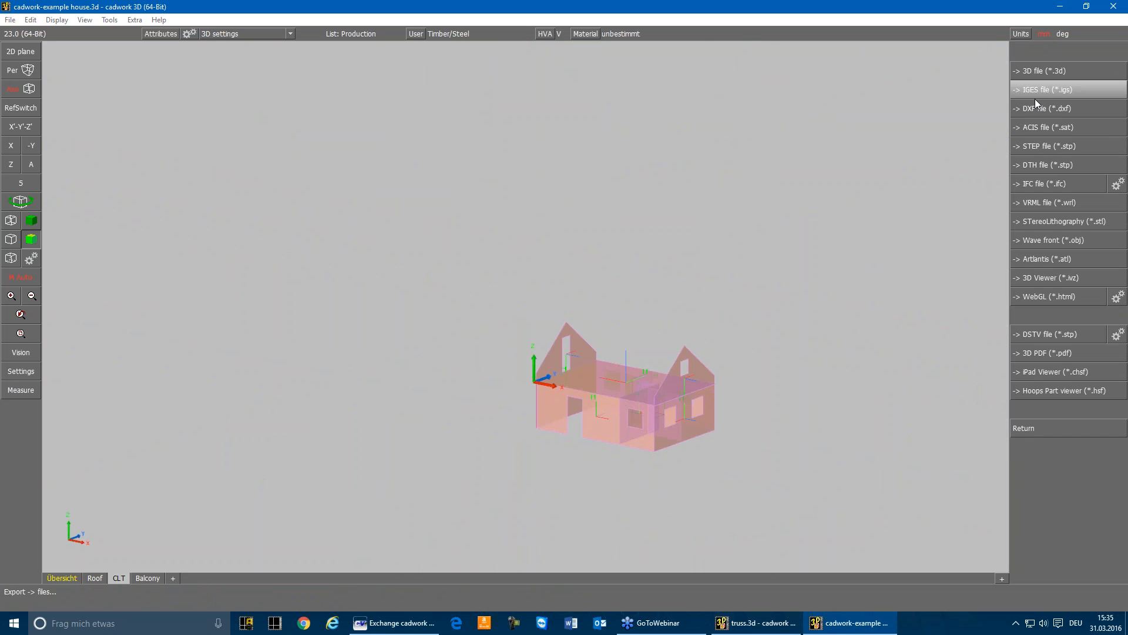
pyautogui.click(1047, 132)
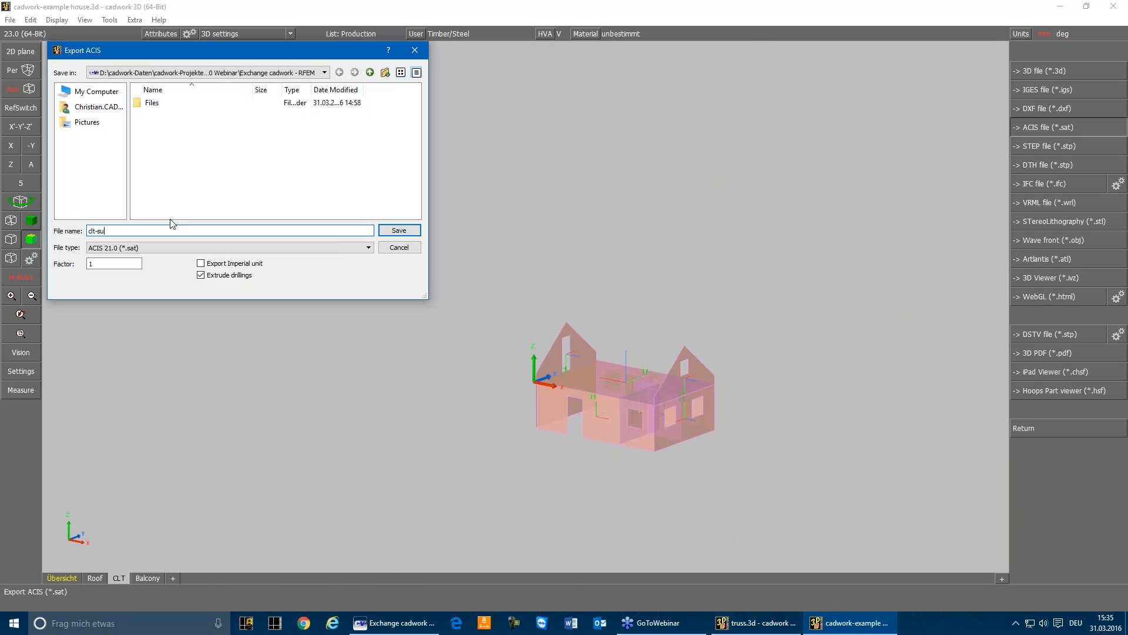
pyautogui.click(125, 247)
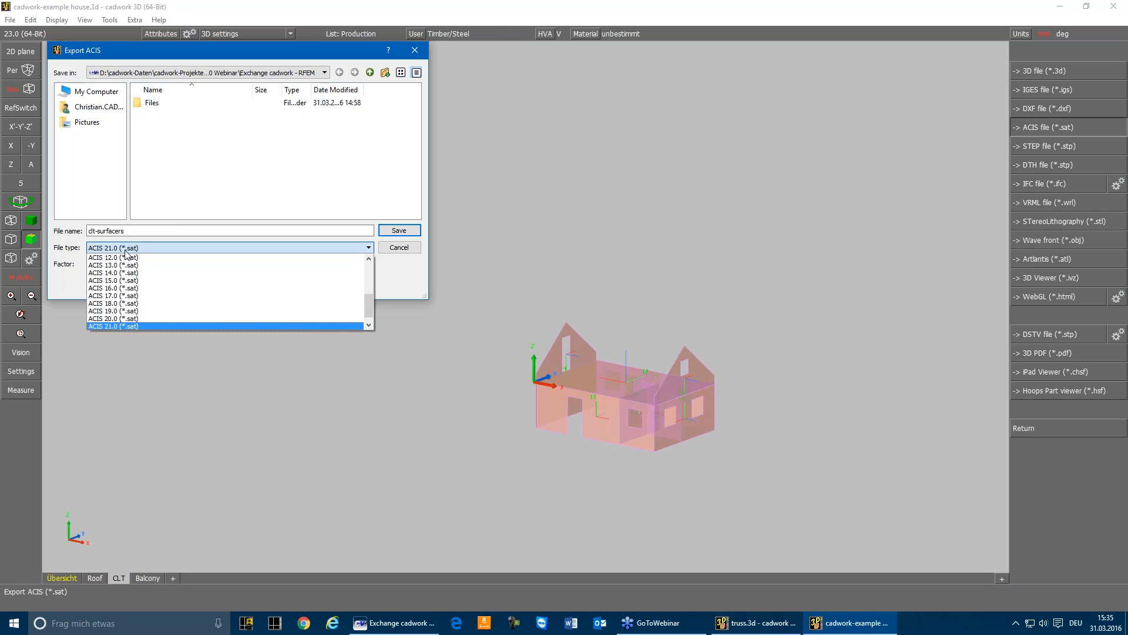
pyautogui.scroll(-1, 143, 334)
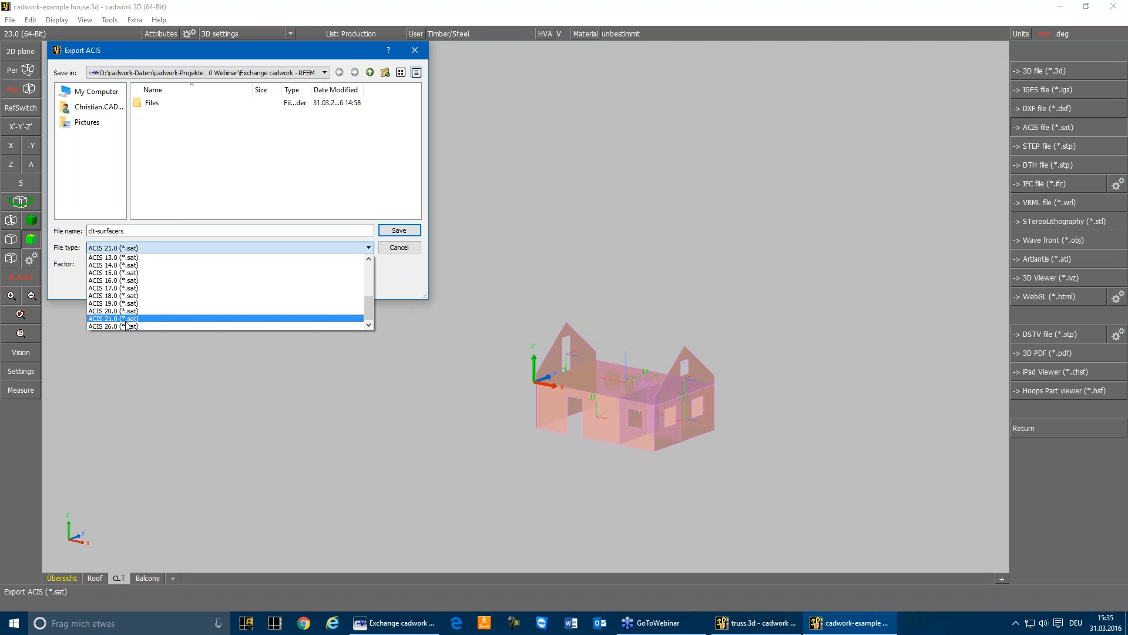
pyautogui.click(119, 319)
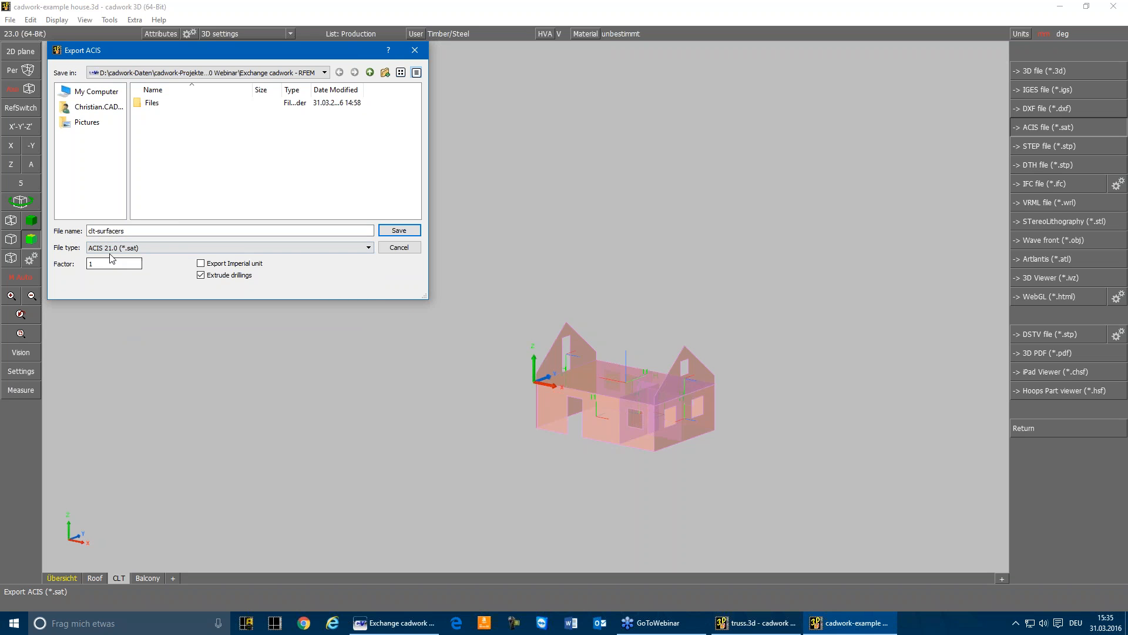
pyautogui.click(395, 233)
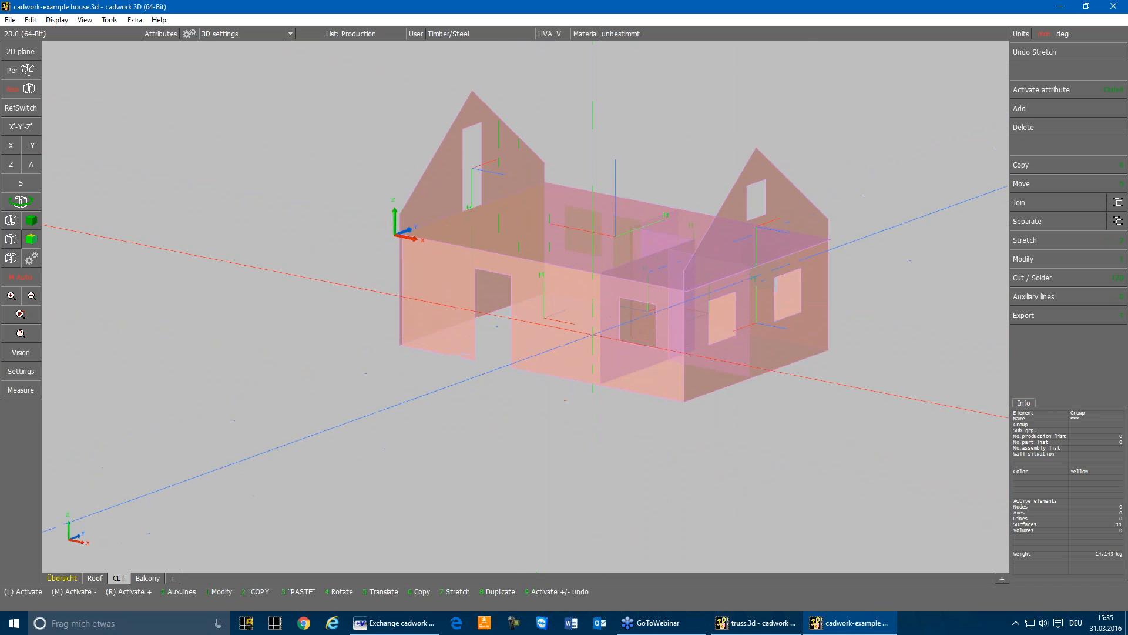
pyautogui.click(514, 408)
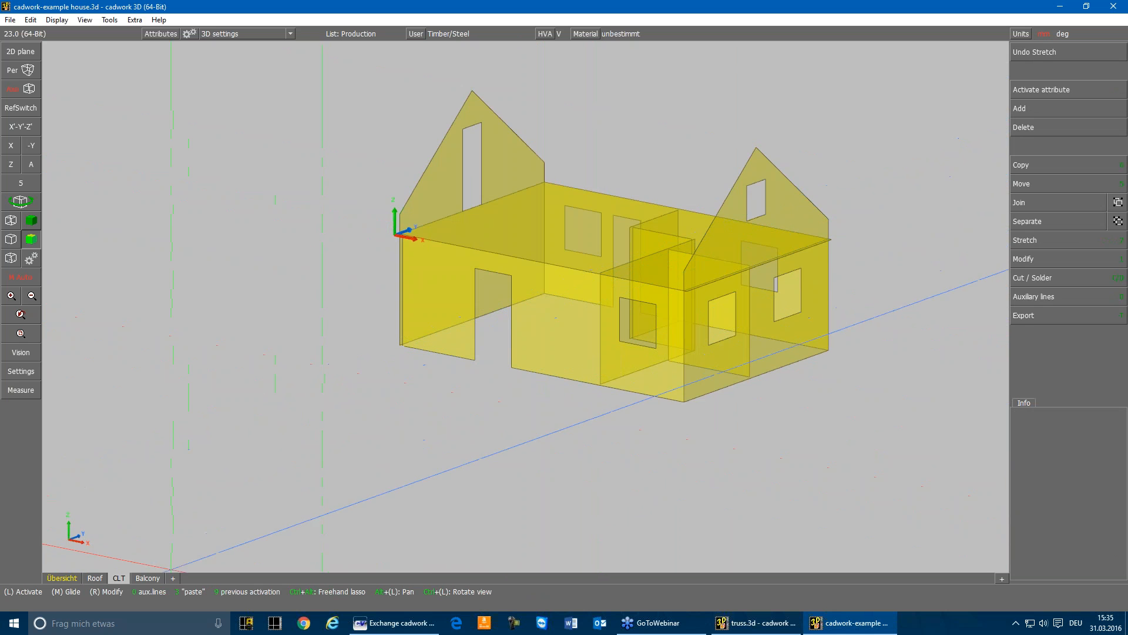
# Step: Show the Balcony scene and check the attributes of the front steel beam
pyautogui.click(148, 578)
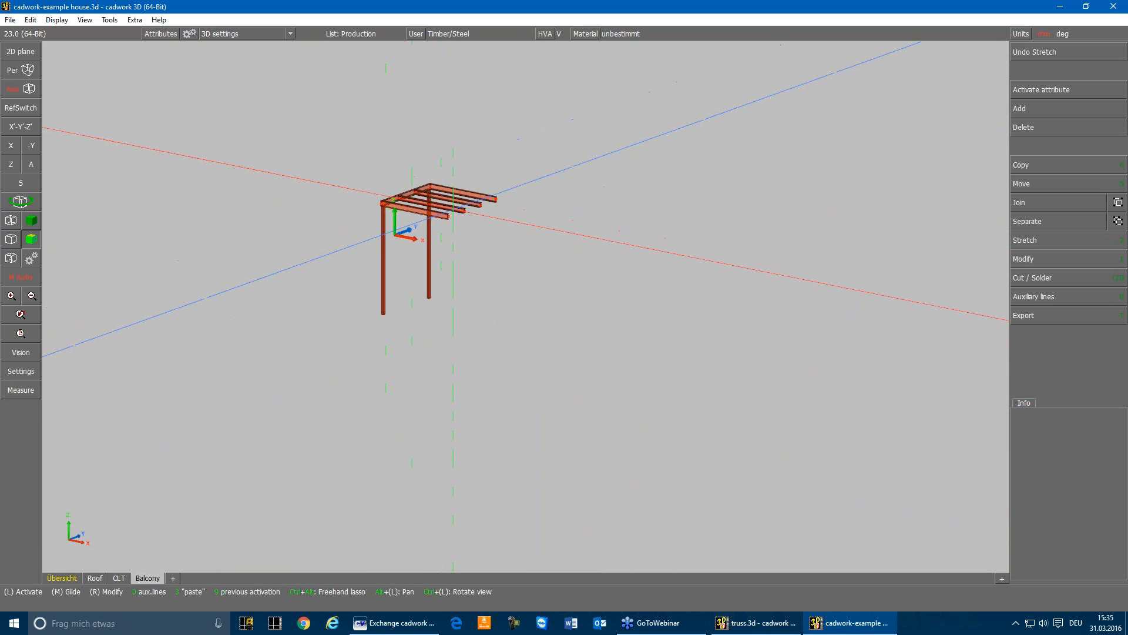
pyautogui.scroll(2, 586, 290)
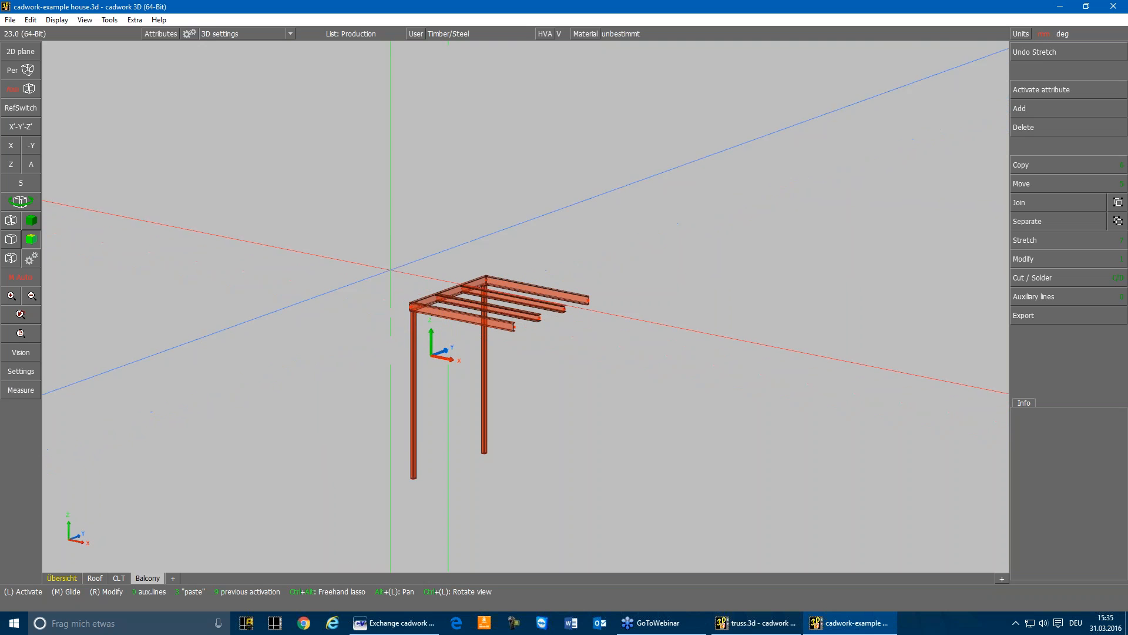
pyautogui.moveTo(387, 225); pyautogui.dragTo(566, 496)
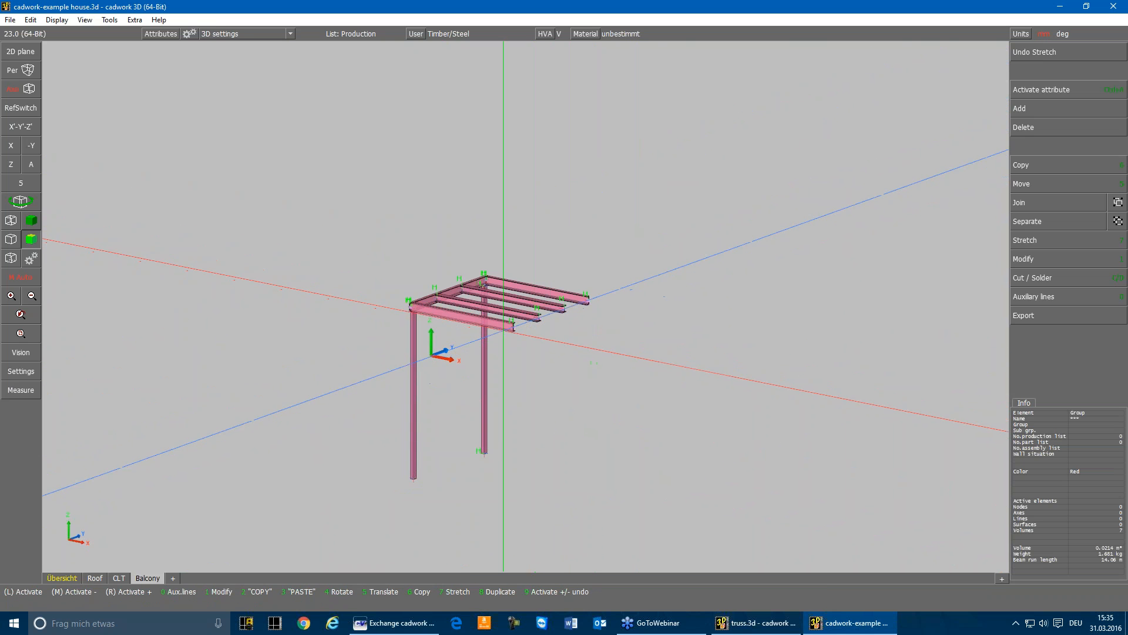
pyautogui.click(506, 329)
pyautogui.press('1')
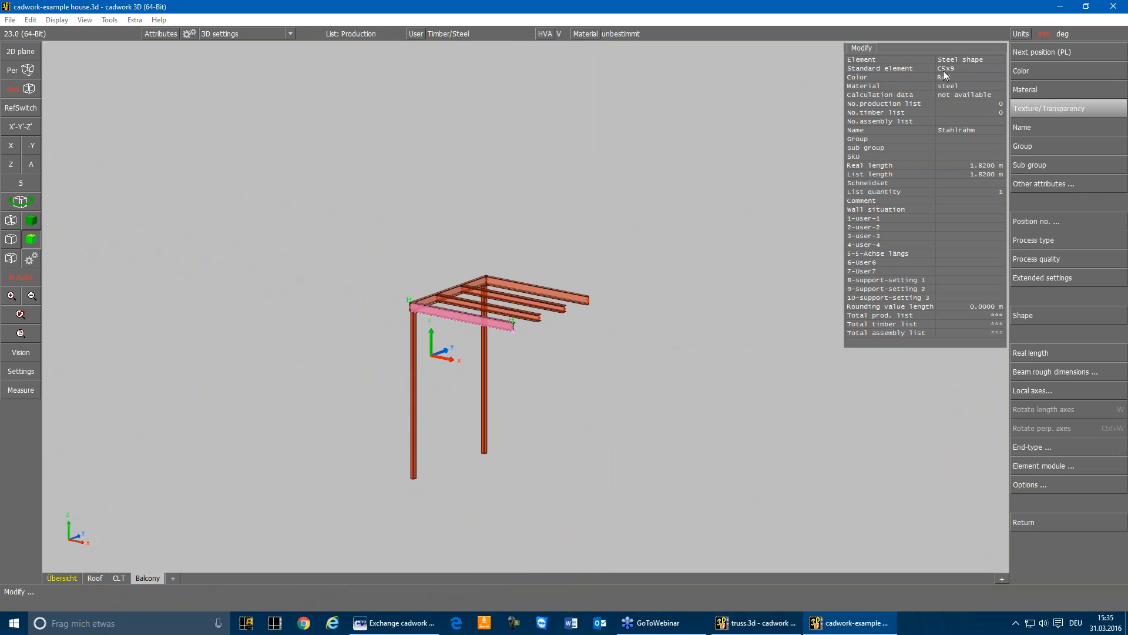
pyautogui.click(946, 77)
pyautogui.press('Escape')
# Step: Export all the balcony's steel members as a DSTV STEP file named balcony
pyautogui.moveTo(392, 509)
pyautogui.mouseDown()
pyautogui.moveTo(574, 297)
pyautogui.moveTo(642, 244)
pyautogui.mouseUp()
pyautogui.click(1024, 318)
pyautogui.click(1025, 375)
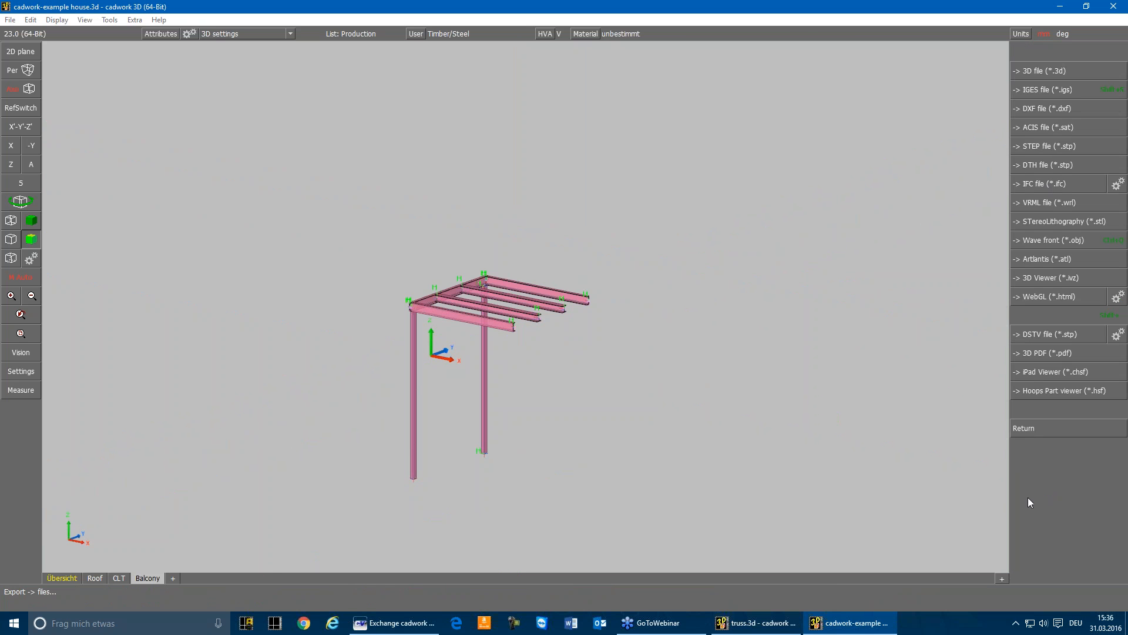
pyautogui.click(1057, 336)
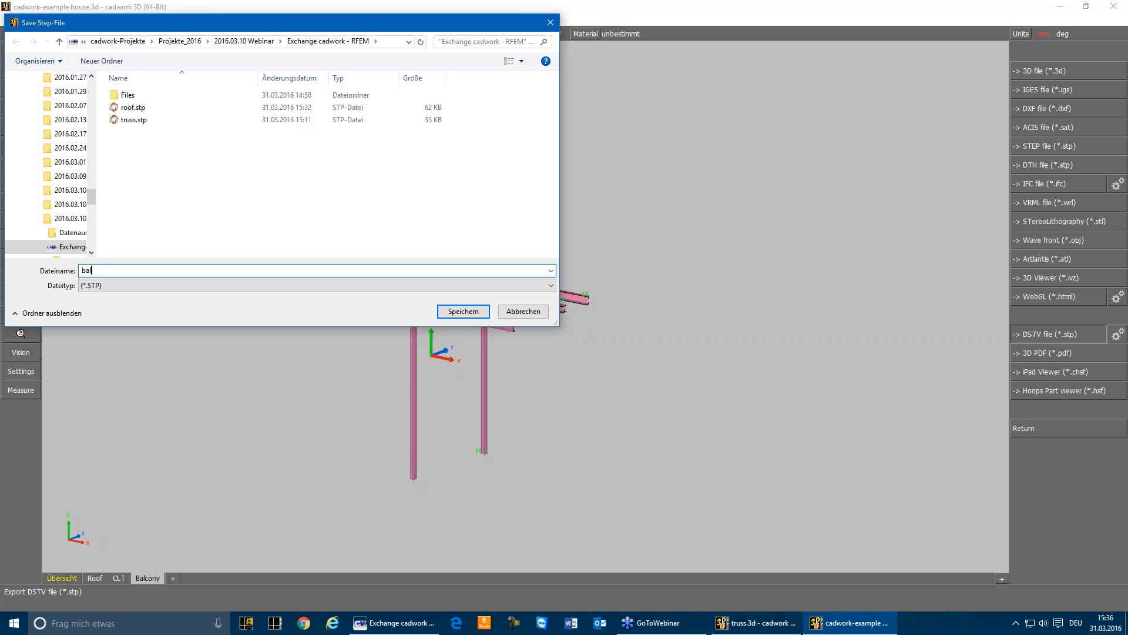
pyautogui.press('Return')
pyautogui.rightClick(1065, 371)
pyautogui.rightClick(1065, 371)
pyautogui.click(204, 507)
# Step: Look through the saved scenes and view the complete house in the Übersicht scene
pyautogui.click(96, 580)
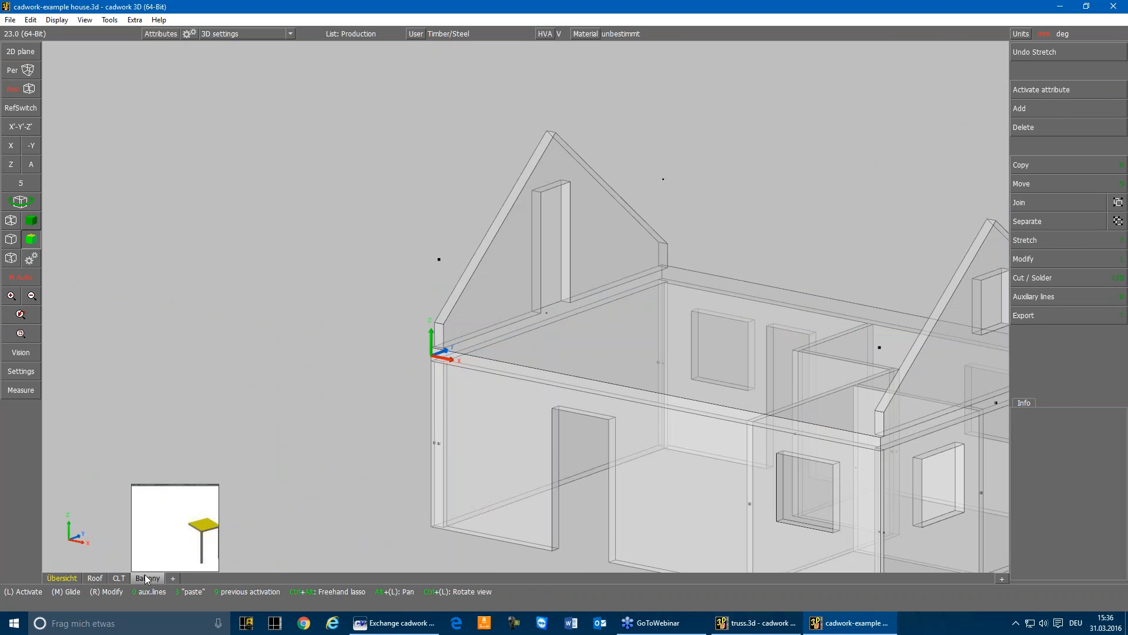
pyautogui.click(148, 578)
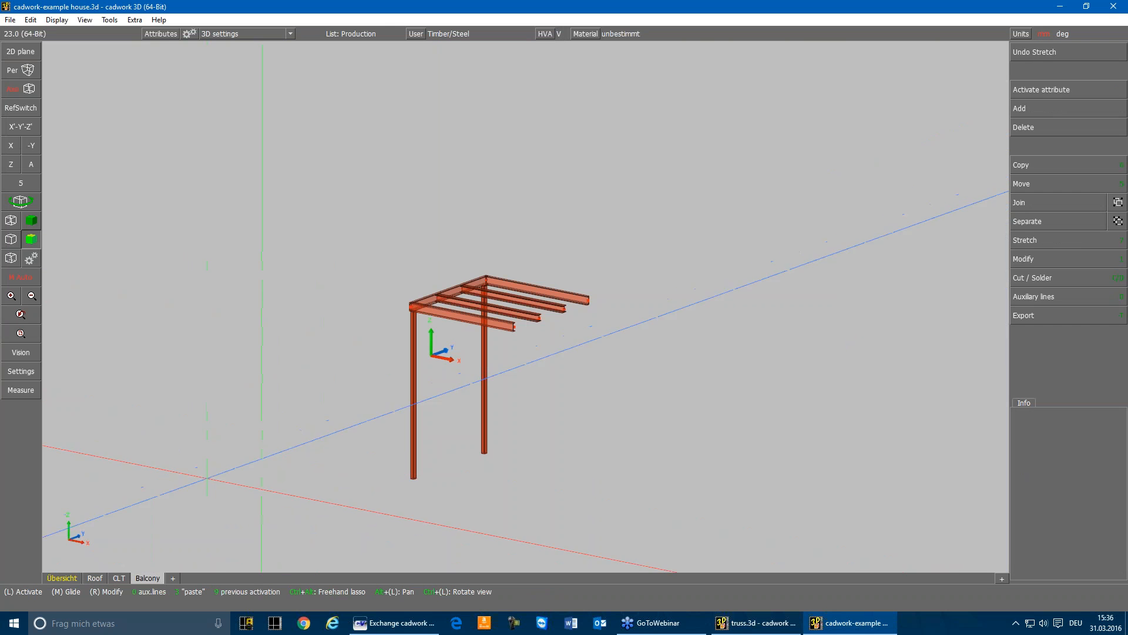
pyautogui.click(68, 580)
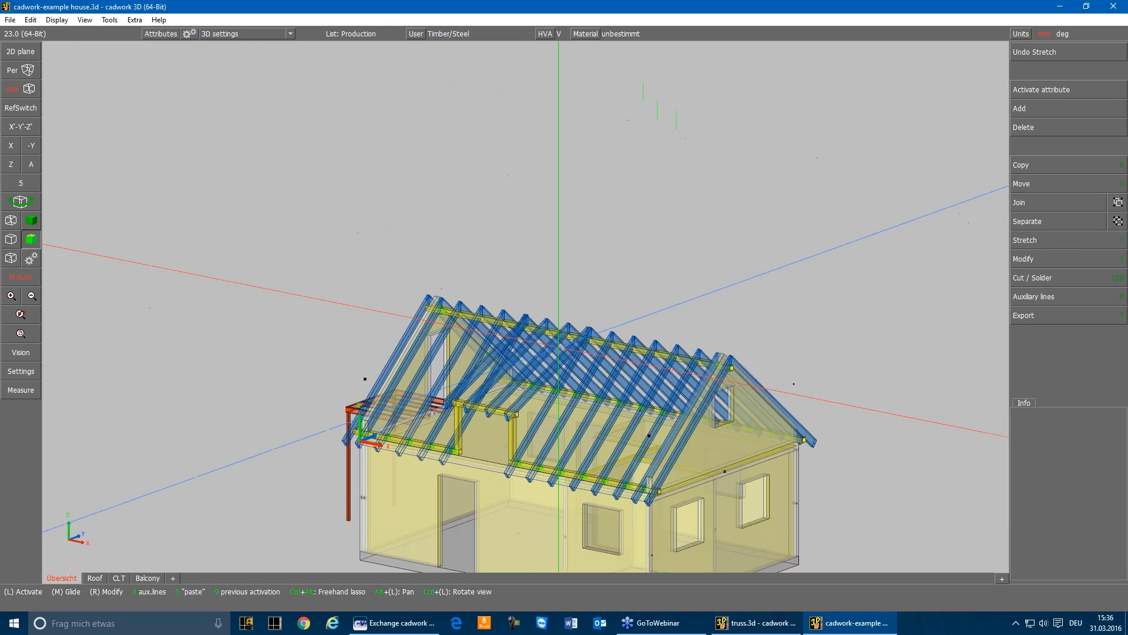
pyautogui.scroll(3, 526, 306)
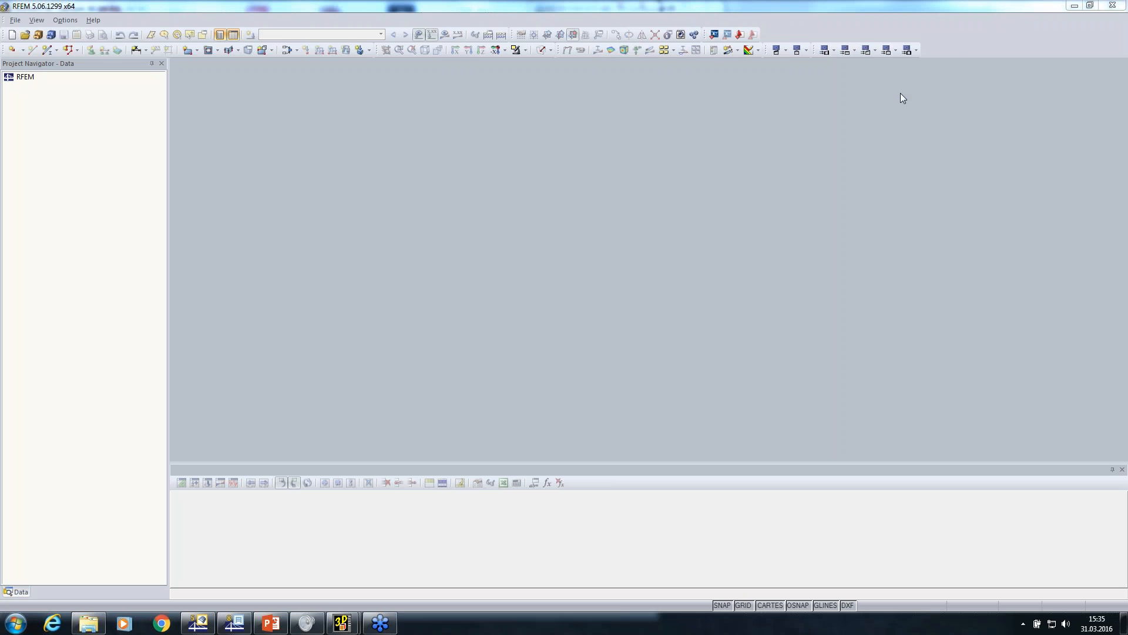
# Step: Switch to RFEM and import roof.stp using the Cadwork STEP format
pyautogui.click(15, 21)
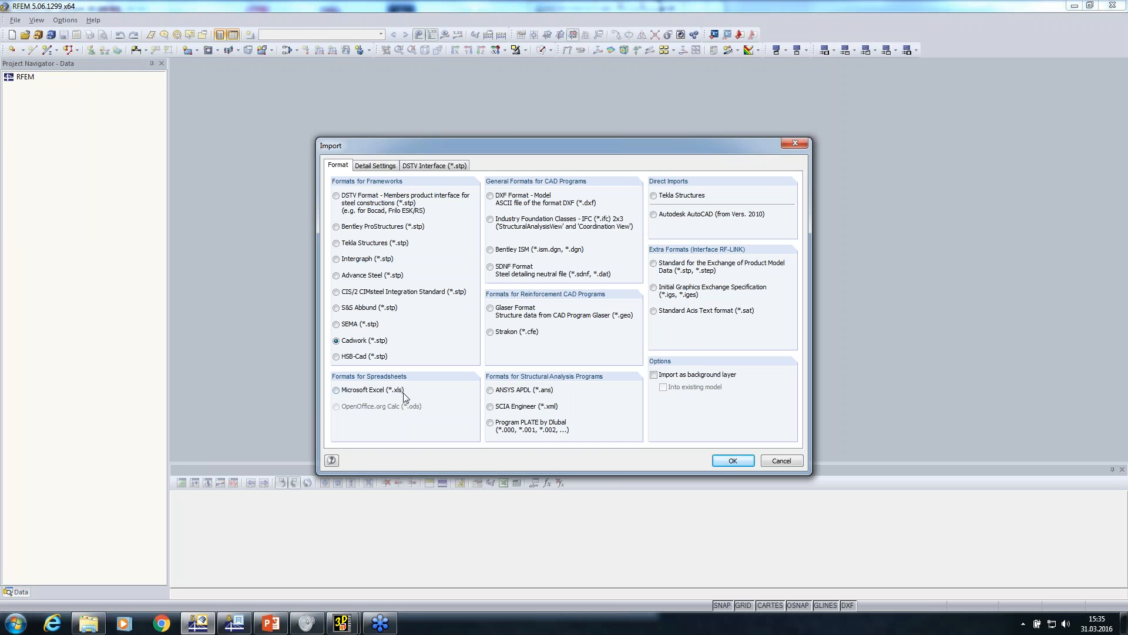
pyautogui.click(727, 465)
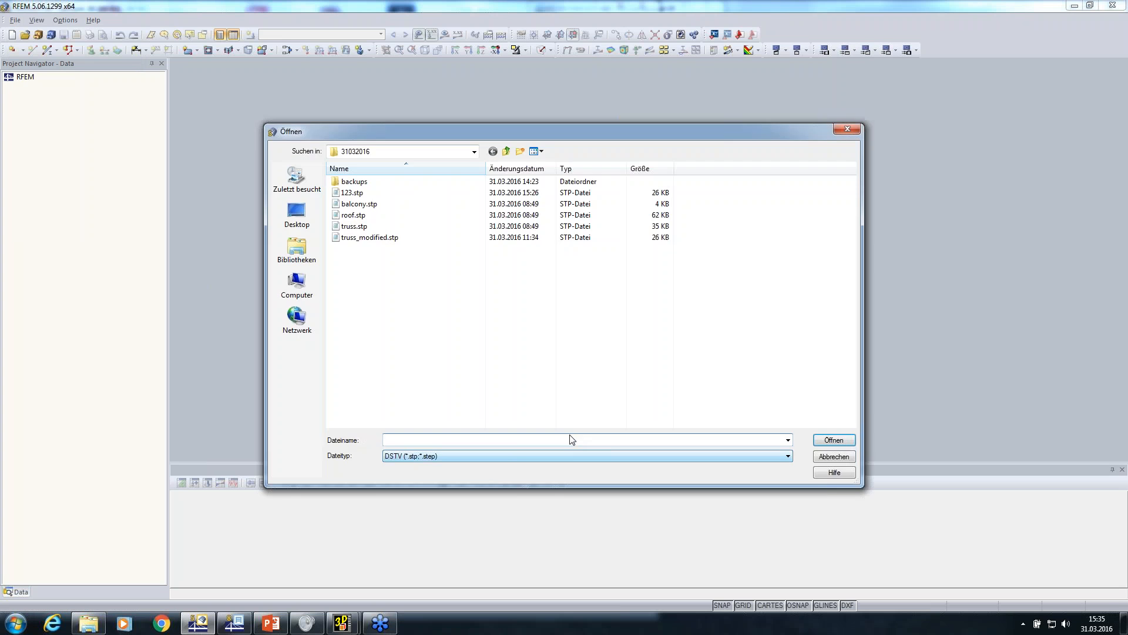
pyautogui.click(358, 216)
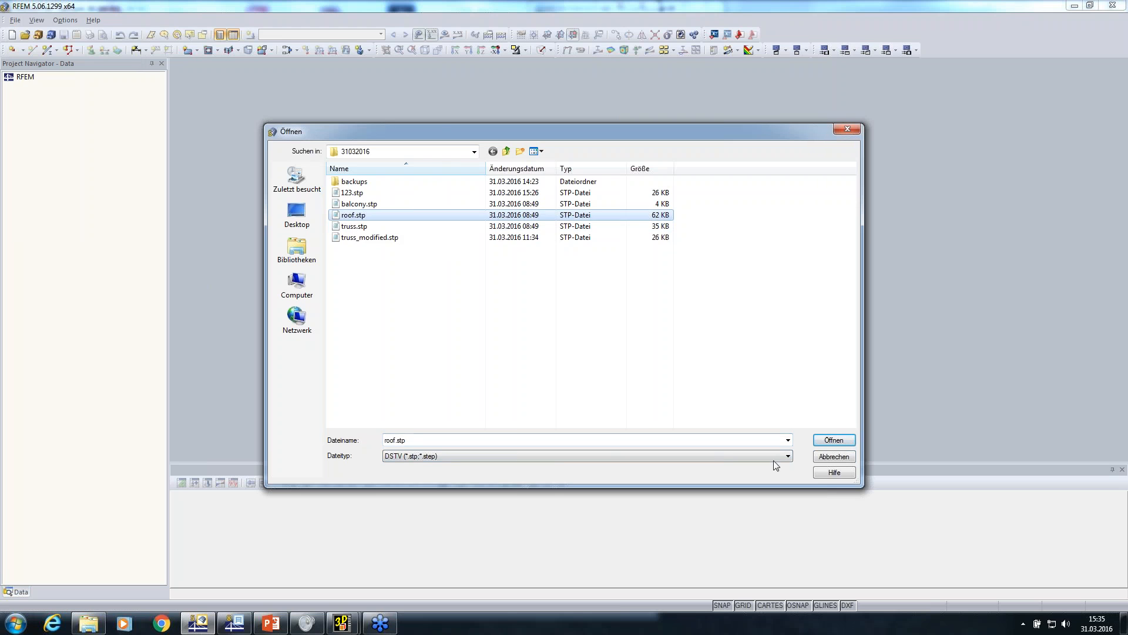
pyautogui.click(834, 441)
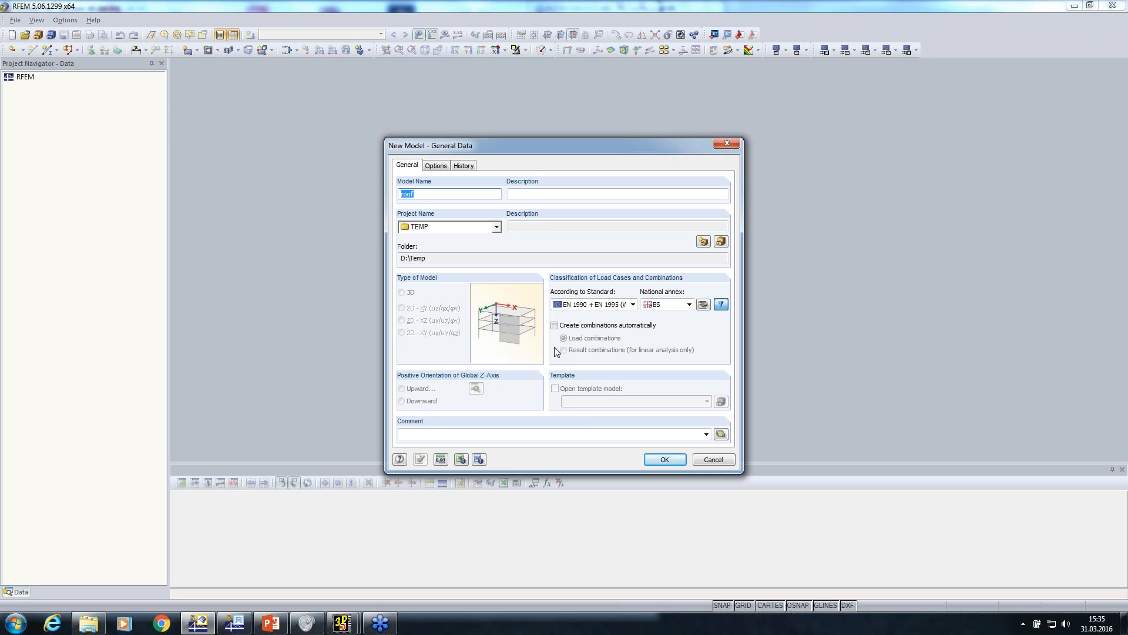
# Step: Create the roof model with the ASCE 7-10 NDS (Wood) standard and automatically created load combinations
pyautogui.click(581, 304)
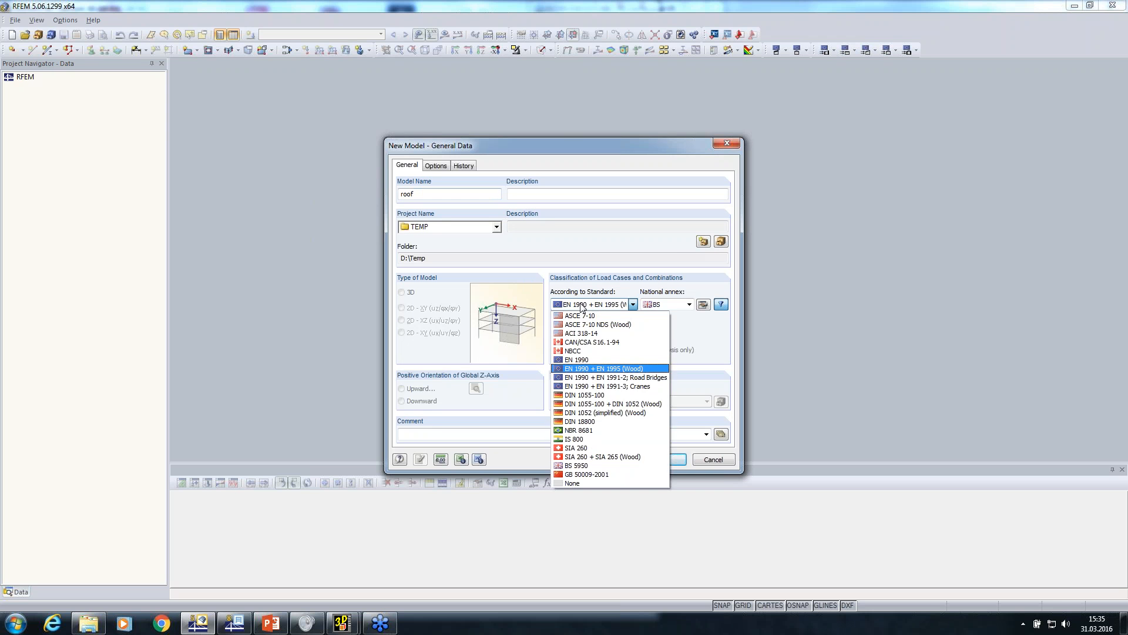
pyautogui.click(579, 325)
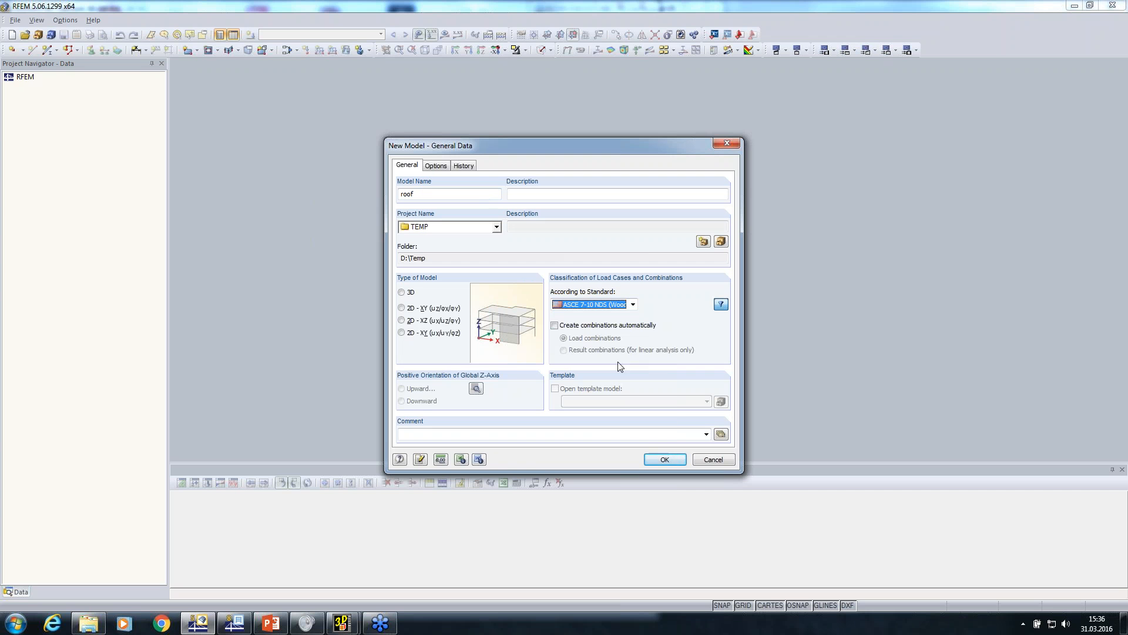
pyautogui.click(554, 325)
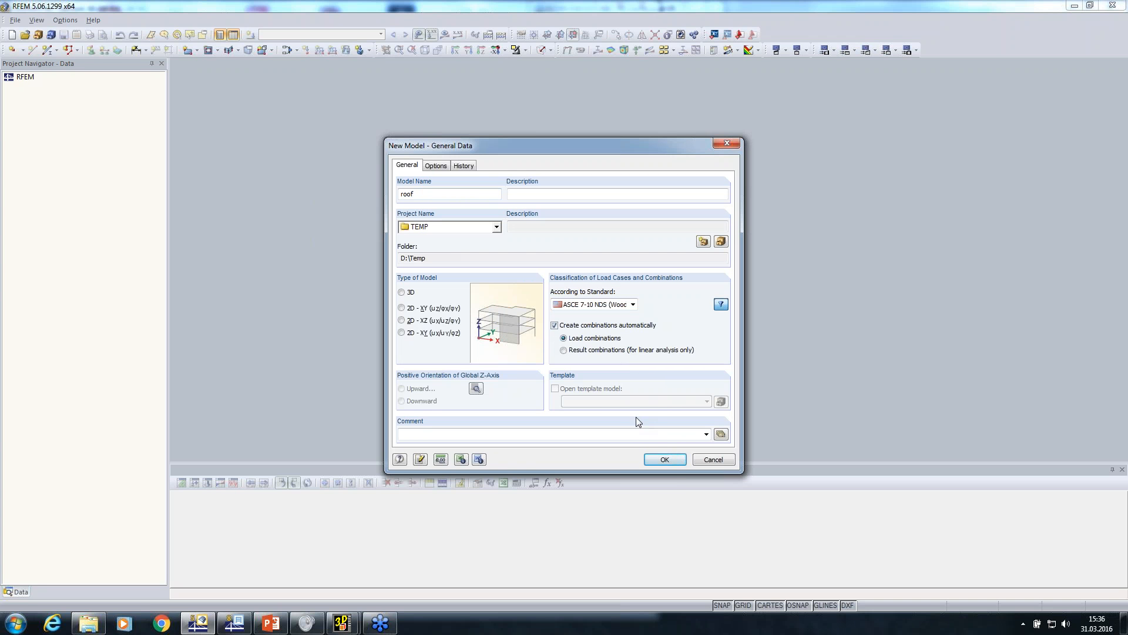
pyautogui.click(661, 460)
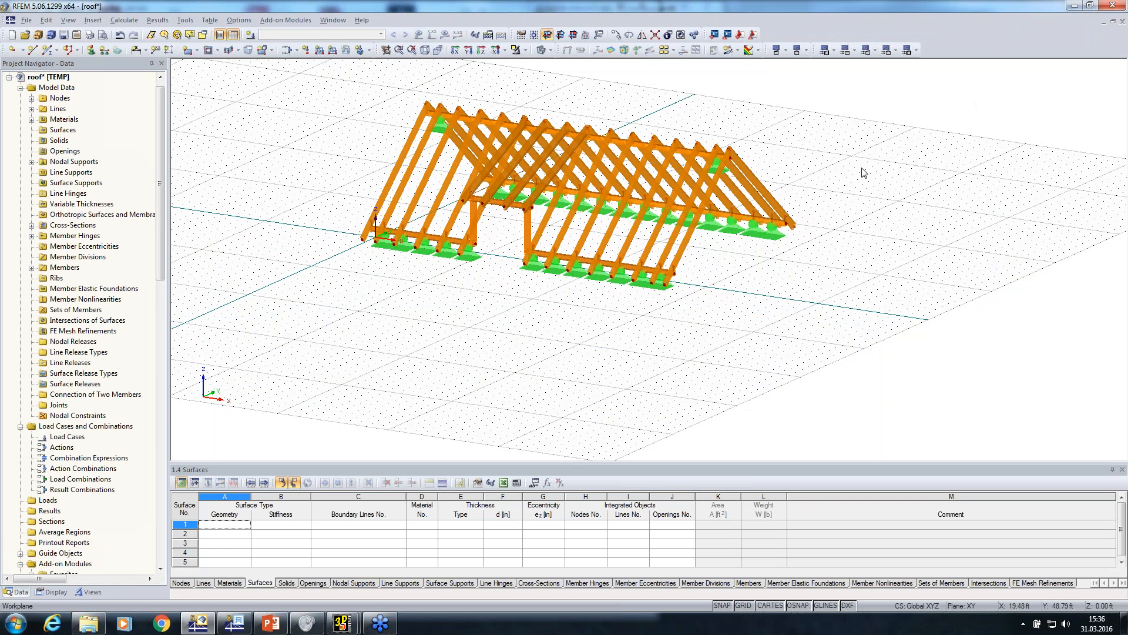
# Step: Display the roof as a line model and examine its nodal supports and member connections
pyautogui.keyDown('ctrl'); pyautogui.moveTo(793, 294); pyautogui.dragTo(659, 227, button='middle'); pyautogui.keyUp('ctrl')
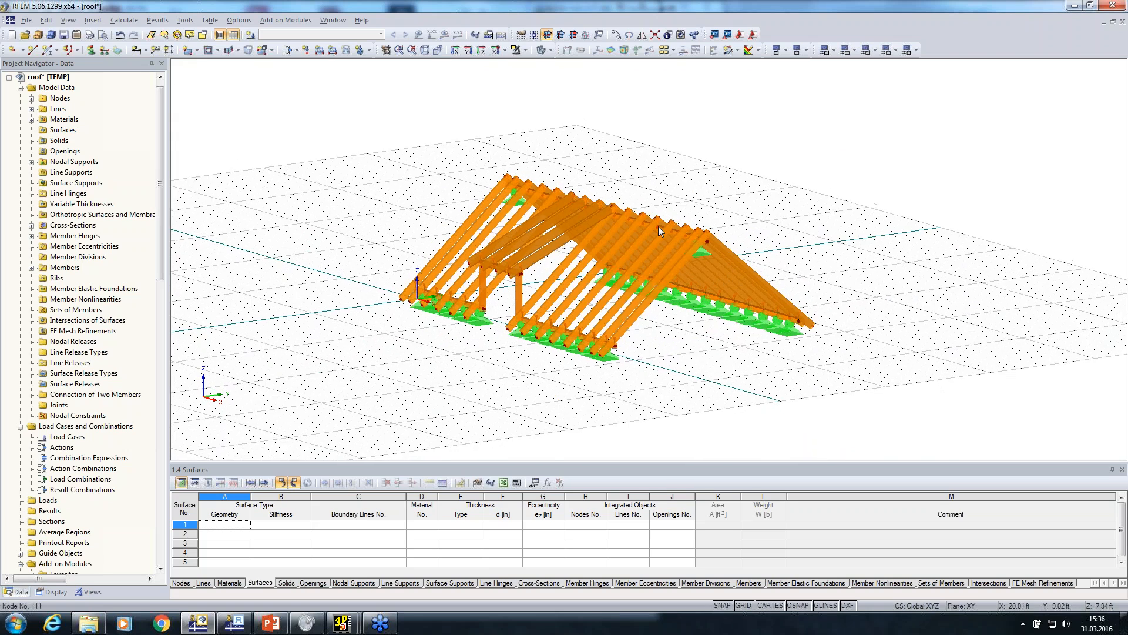
pyautogui.scroll(3, 658, 227)
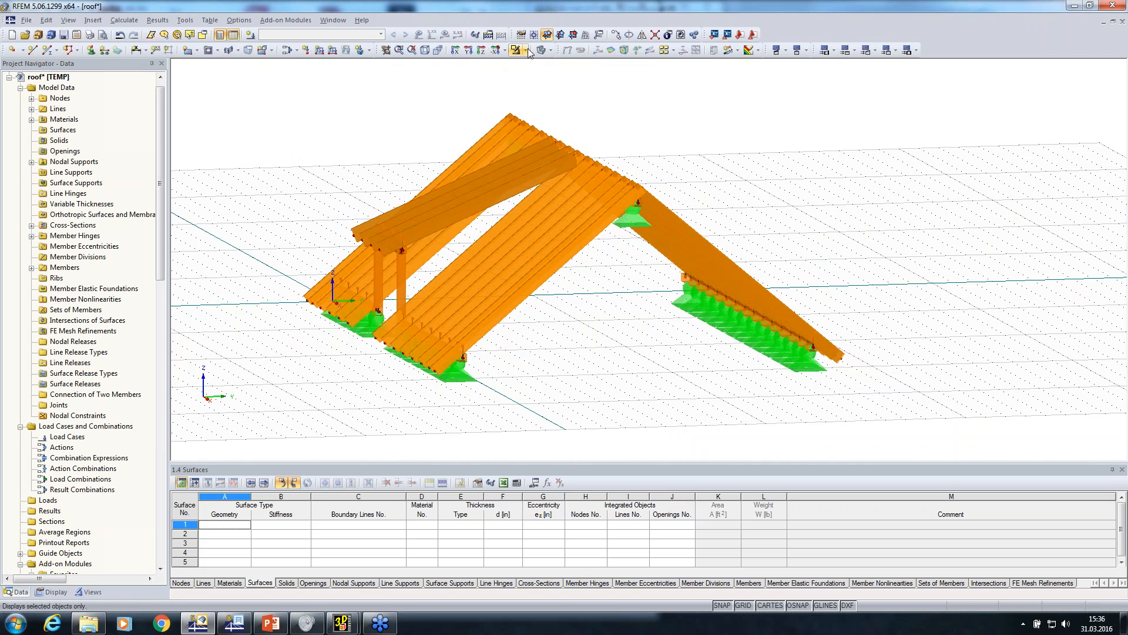
pyautogui.click(539, 52)
pyautogui.keyDown('ctrl'); pyautogui.moveTo(617, 285); pyautogui.dragTo(481, 296, button='middle'); pyautogui.keyUp('ctrl')
pyautogui.scroll(6, 376, 311)
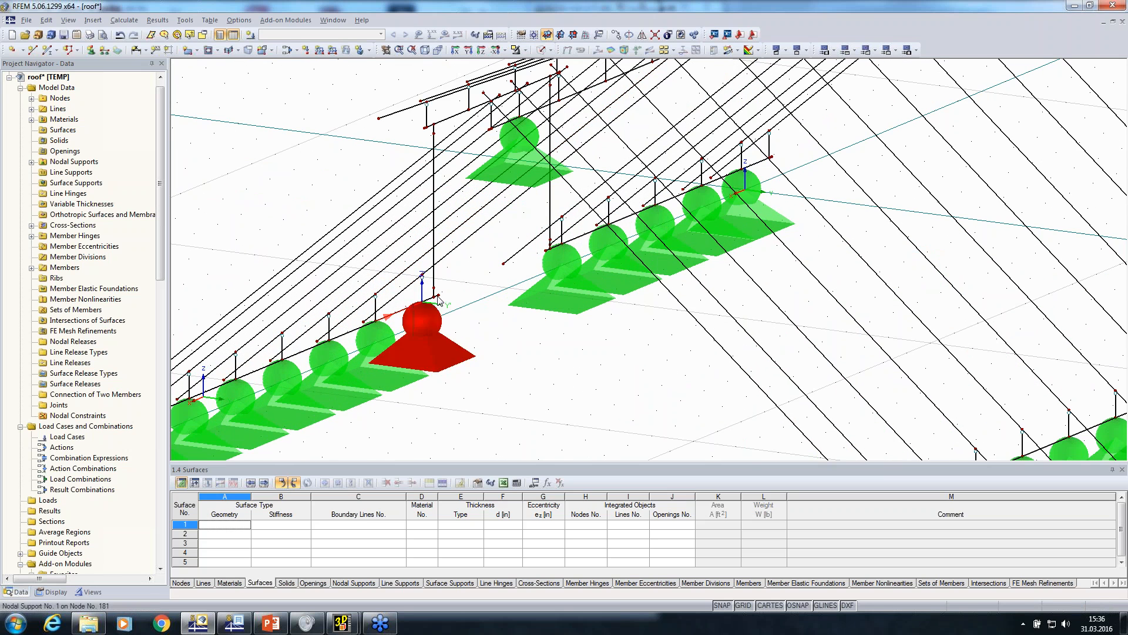
pyautogui.scroll(-5, 406, 294)
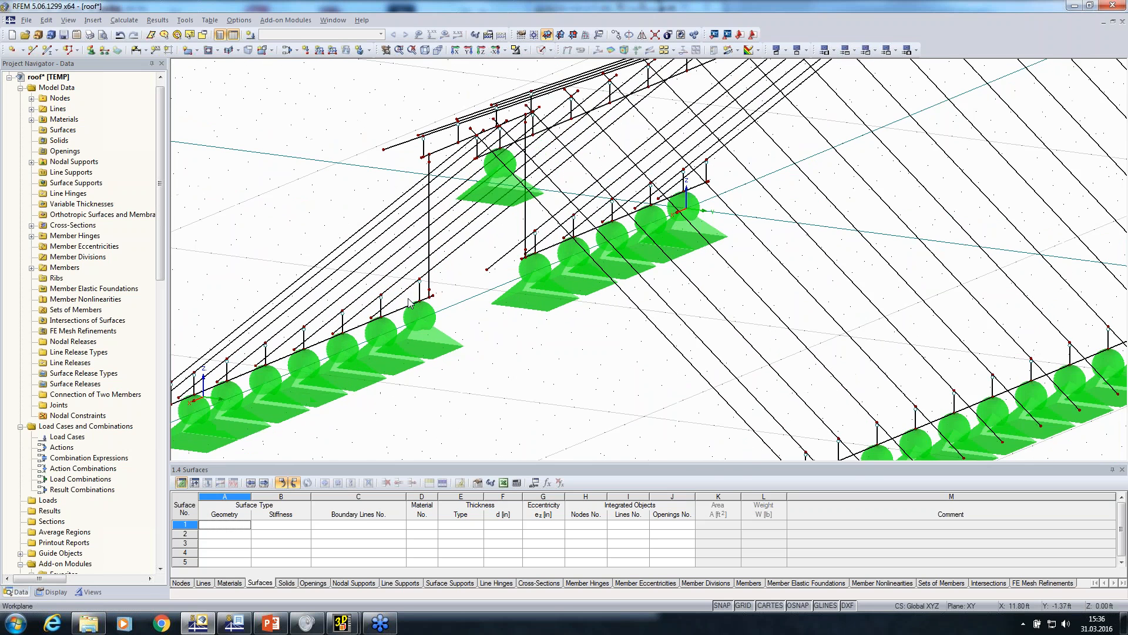
pyautogui.keyDown('ctrl'); pyautogui.moveTo(528, 354); pyautogui.dragTo(748, 341, button='middle'); pyautogui.keyUp('ctrl')
pyautogui.scroll(-2, 748, 341)
# Step: Create load case LC1 for the roof model
pyautogui.click(251, 35)
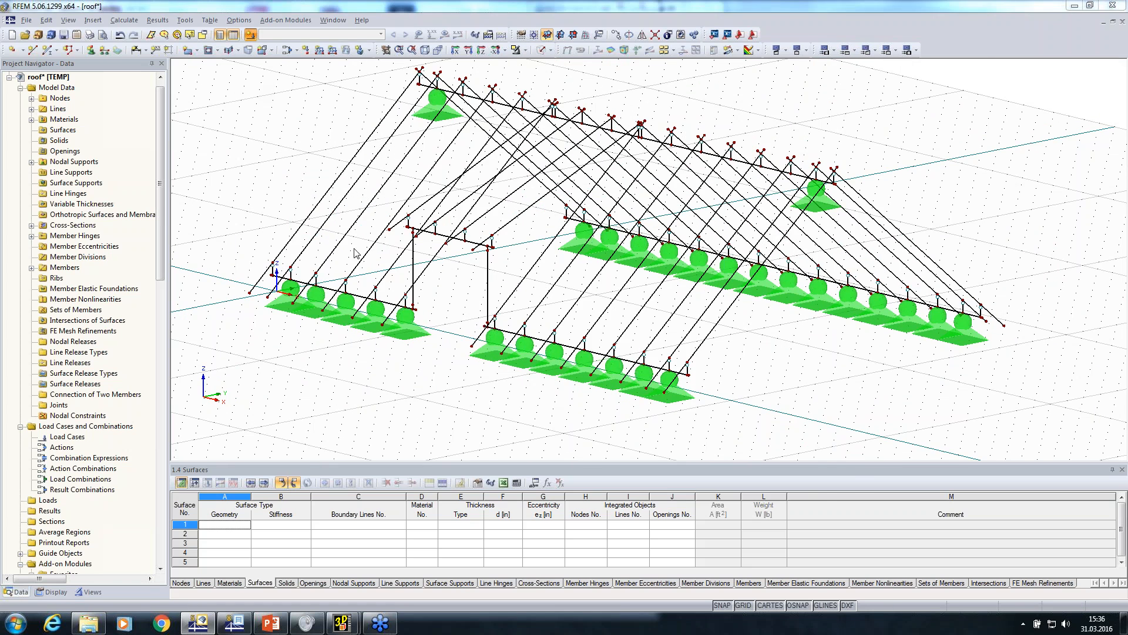
pyautogui.click(775, 523)
# Step: Delete the short rafter ends projecting above the ridge, selecting them in the view along the X-axis
pyautogui.click(469, 49)
pyautogui.click(455, 50)
pyautogui.scroll(4, 600, 235)
pyautogui.scroll(2, 594, 250)
pyautogui.moveTo(633, 182); pyautogui.dragTo(584, 167)
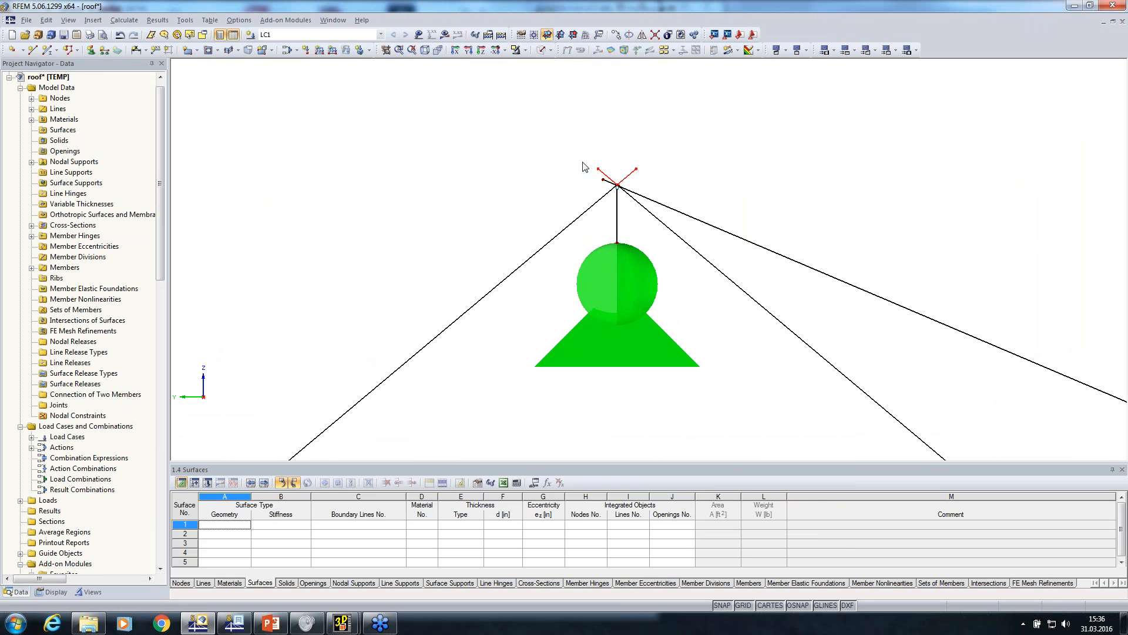
pyautogui.press('Delete')
pyautogui.scroll(2, 591, 170)
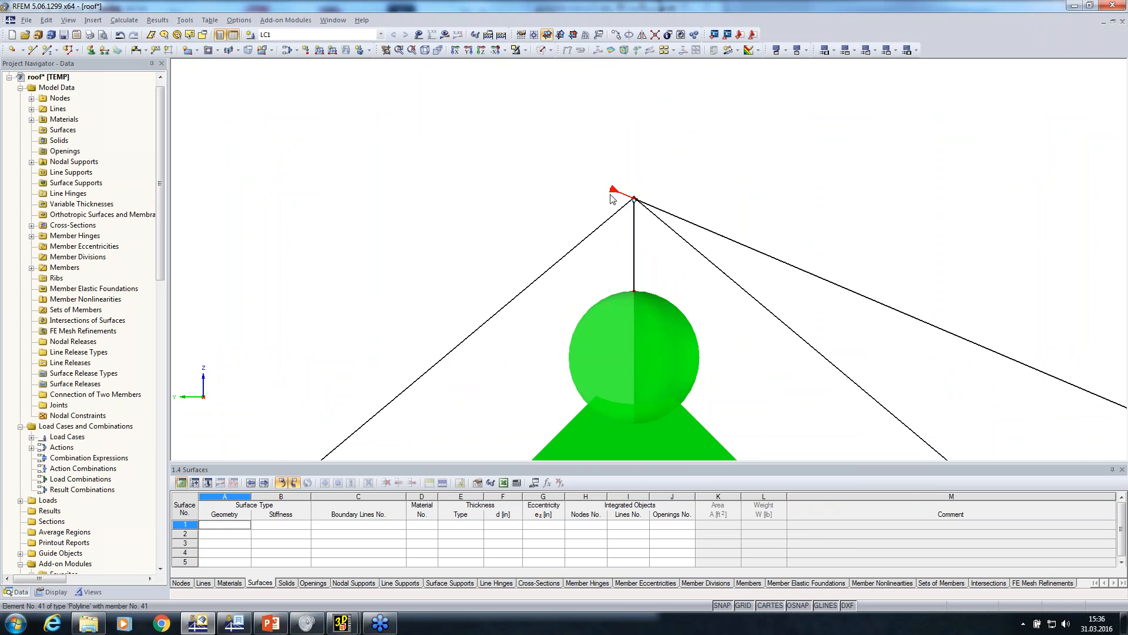
# Step: Calculate load case LC1 for the roof model
pyautogui.scroll(-5, 574, 169)
pyautogui.keyDown('ctrl'); pyautogui.moveTo(629, 210); pyautogui.dragTo(474, 293, button='middle'); pyautogui.keyUp('ctrl')
pyautogui.click(444, 37)
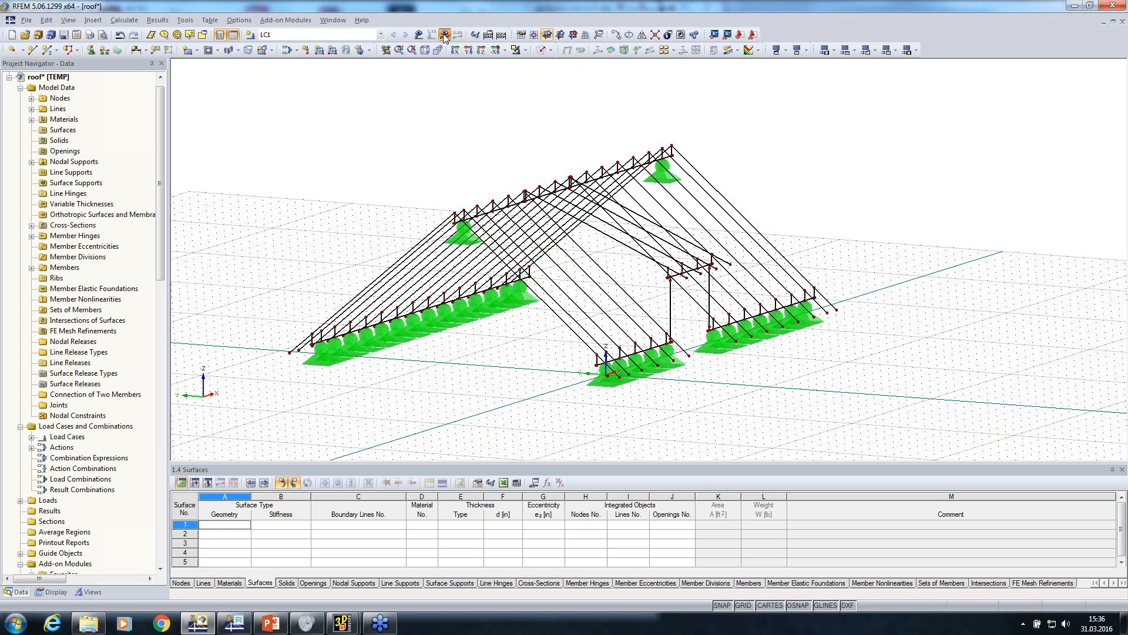
pyautogui.click(541, 329)
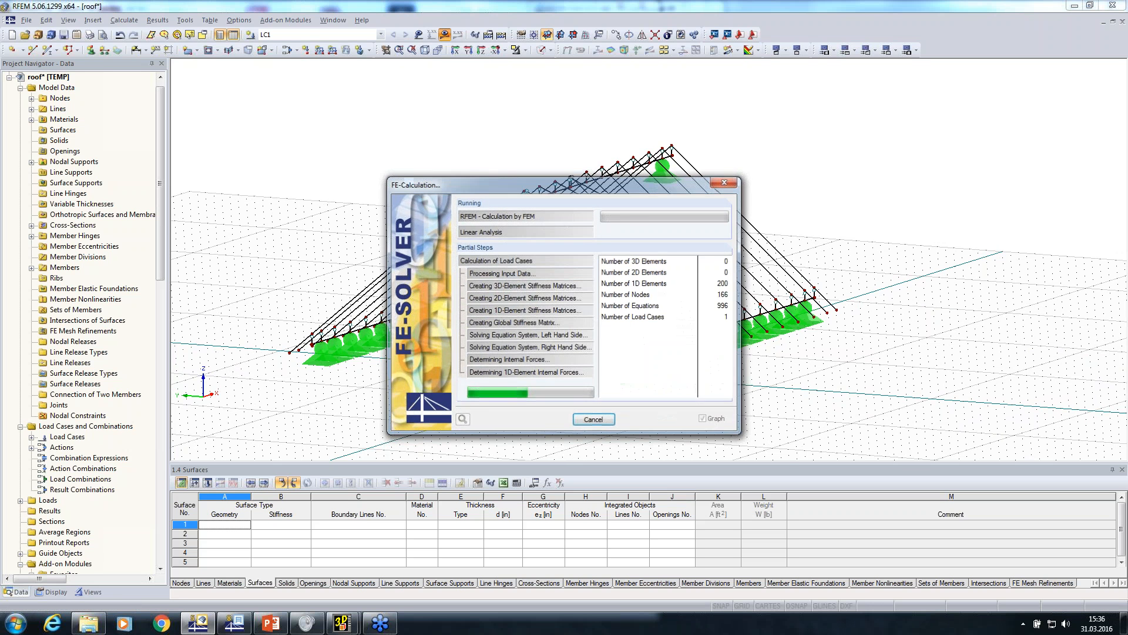
pyautogui.click(563, 451)
# Step: Inspect the marked FE node and the surrounding supports and rafters at the eaves
pyautogui.scroll(-5, 672, 414)
pyautogui.keyDown('ctrl'); pyautogui.moveTo(672, 415); pyautogui.dragTo(613, 426, button='middle'); pyautogui.keyUp('ctrl')
pyautogui.scroll(5, 615, 412)
pyautogui.scroll(5, 602, 413)
pyautogui.keyDown('ctrl'); pyautogui.moveTo(529, 388); pyautogui.dragTo(468, 388, button='middle'); pyautogui.keyUp('ctrl')
pyautogui.scroll(3, 466, 385)
pyautogui.scroll(-2, 464, 384)
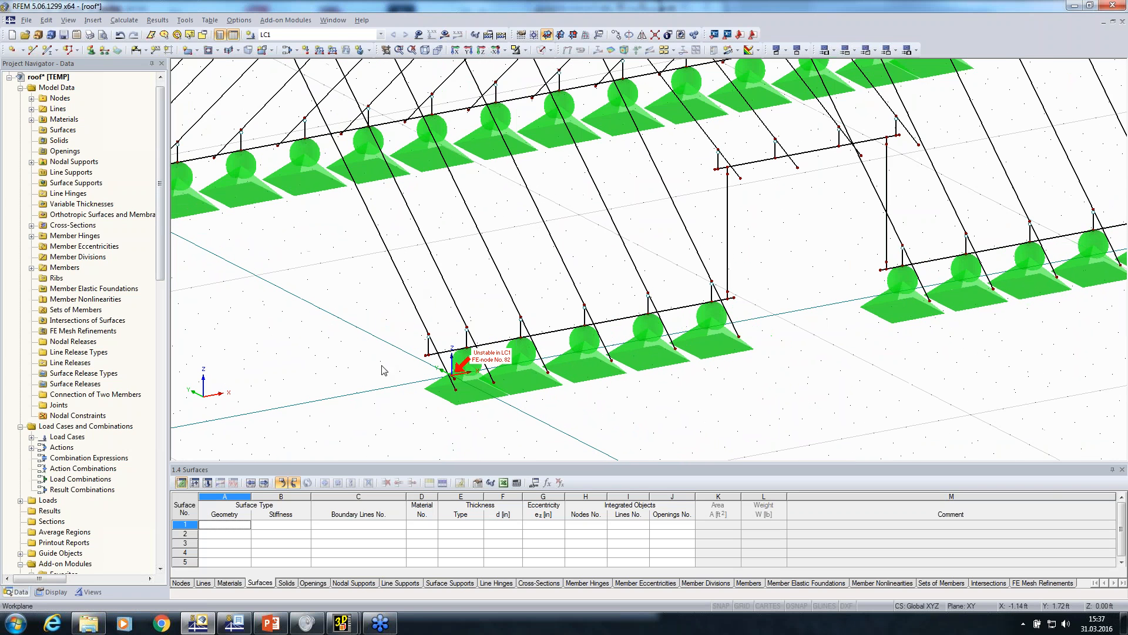
# Step: Display the LC1 global deformation results of the roof model
pyautogui.scroll(3, 452, 382)
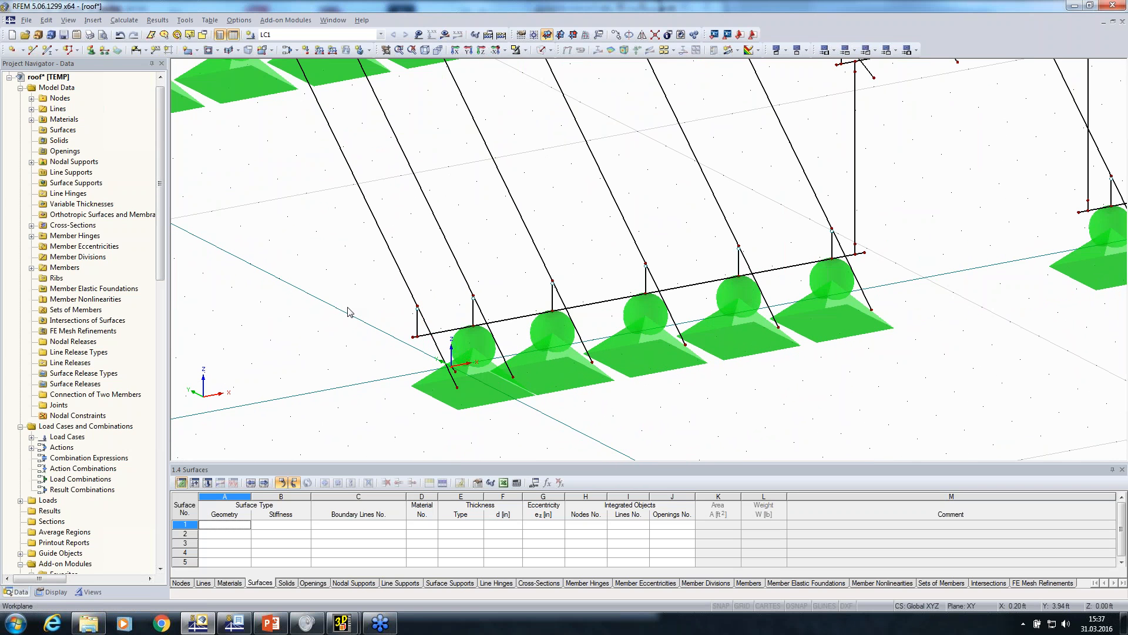
pyautogui.scroll(-4, 351, 374)
pyautogui.click(445, 35)
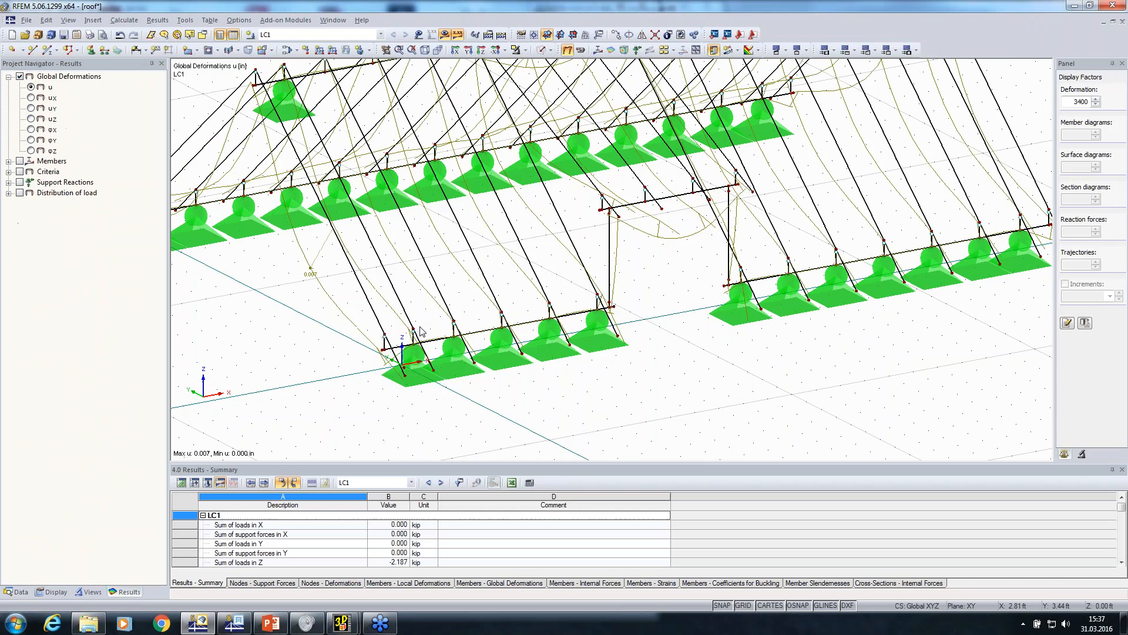
pyautogui.keyDown('ctrl'); pyautogui.moveTo(506, 352); pyautogui.dragTo(540, 461, button='middle'); pyautogui.keyUp('ctrl')
# Step: Import CLT-surfaces.sat in Standard Acis Text format as the new model CLT-surfaces and maximize its model window
pyautogui.click(28, 20)
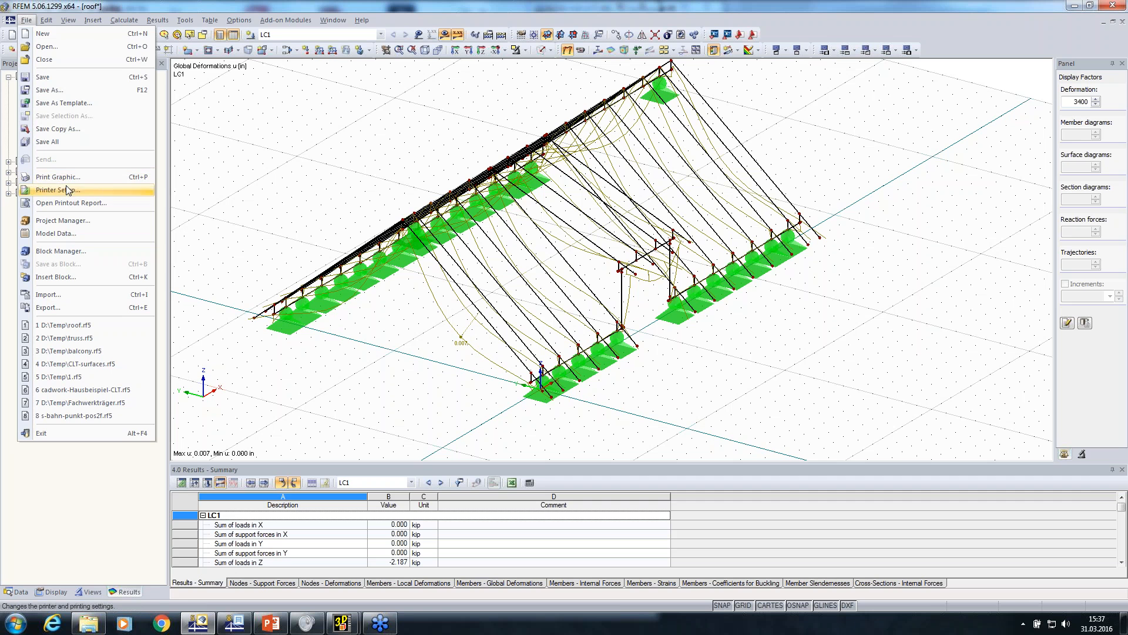
pyautogui.click(55, 294)
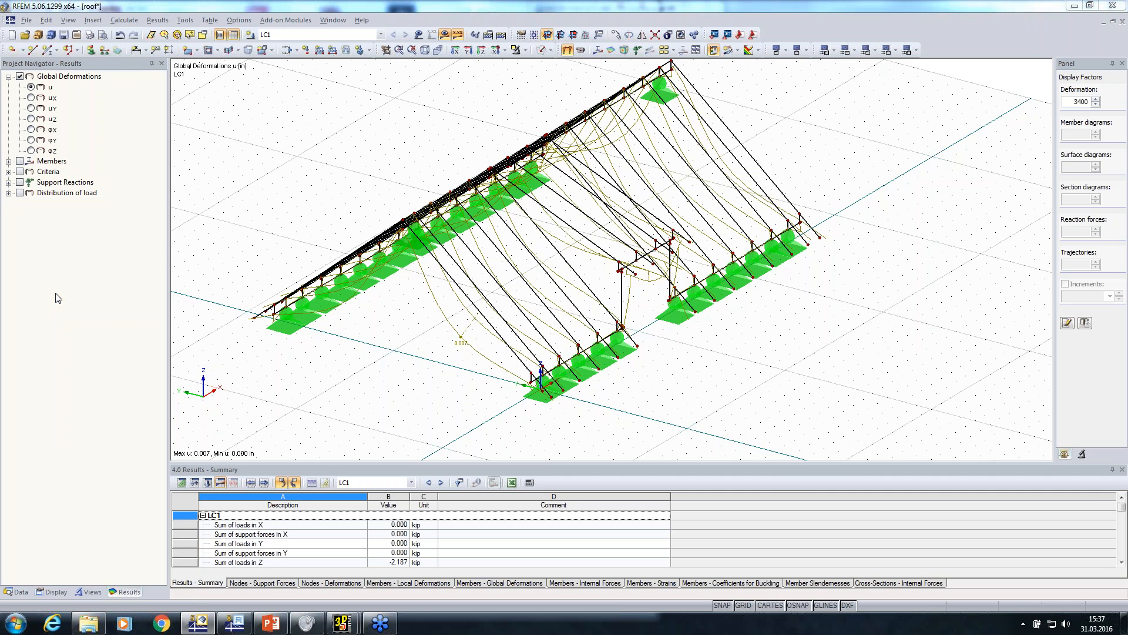
pyautogui.click(654, 311)
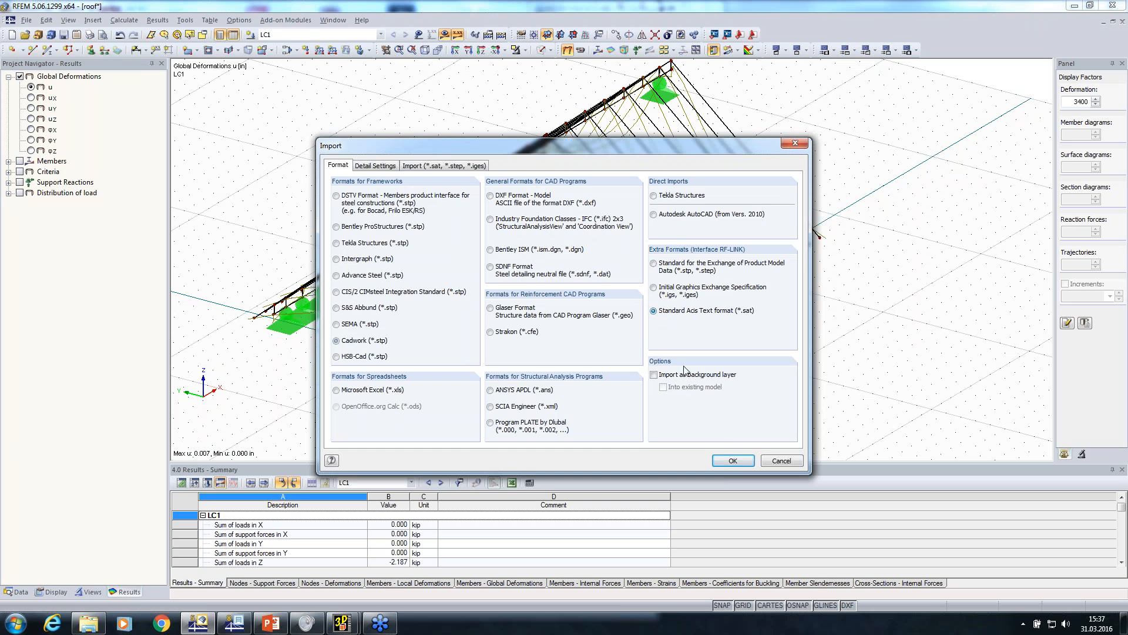
pyautogui.click(731, 461)
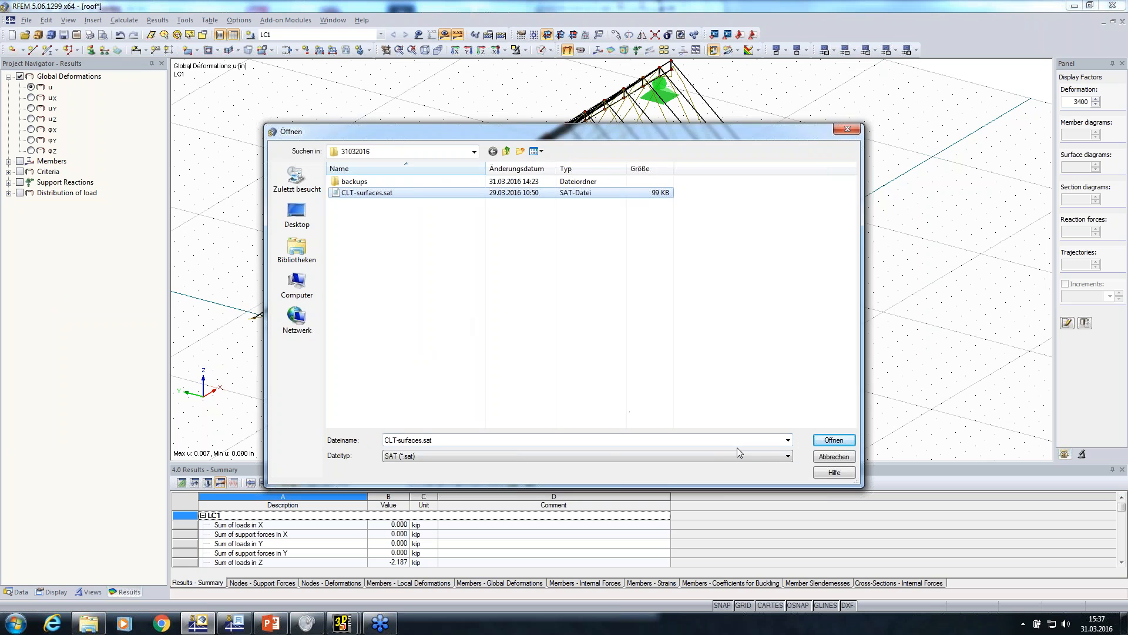
pyautogui.click(832, 441)
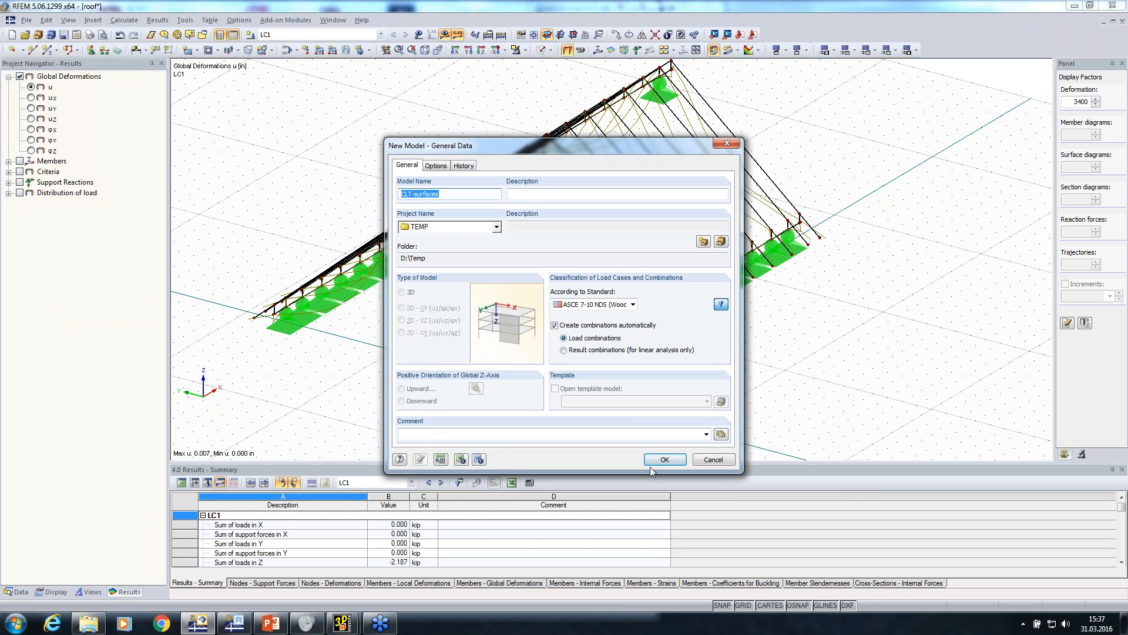
pyautogui.click(667, 460)
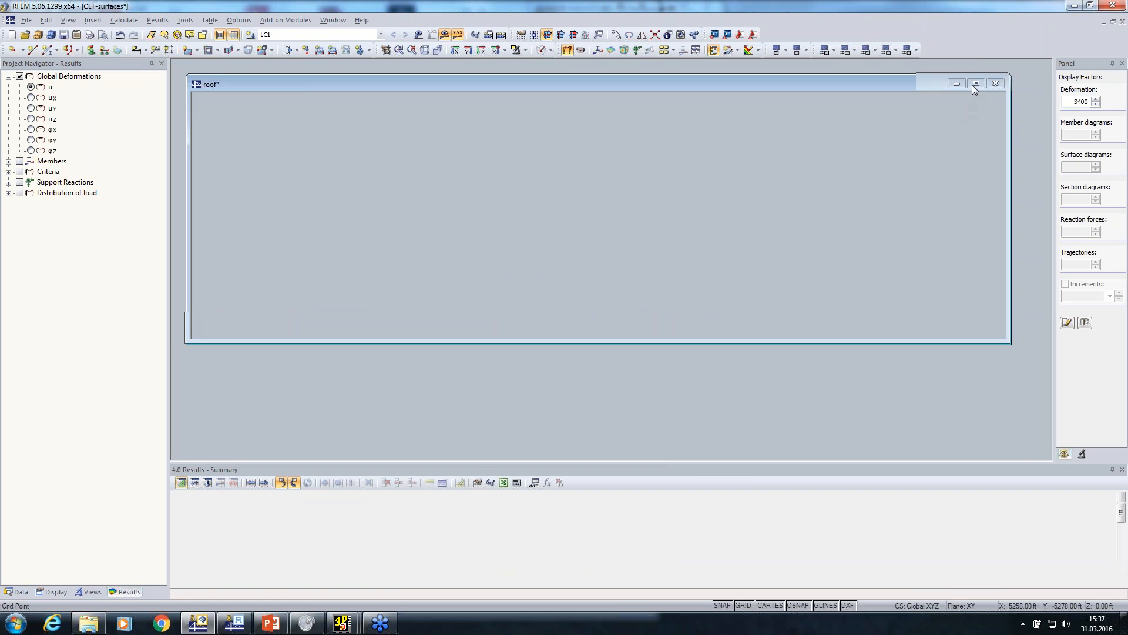
pyautogui.click(976, 83)
pyautogui.keyDown('ctrl'); pyautogui.moveTo(905, 229); pyautogui.dragTo(594, 136, button='middle'); pyautogui.keyUp('ctrl')
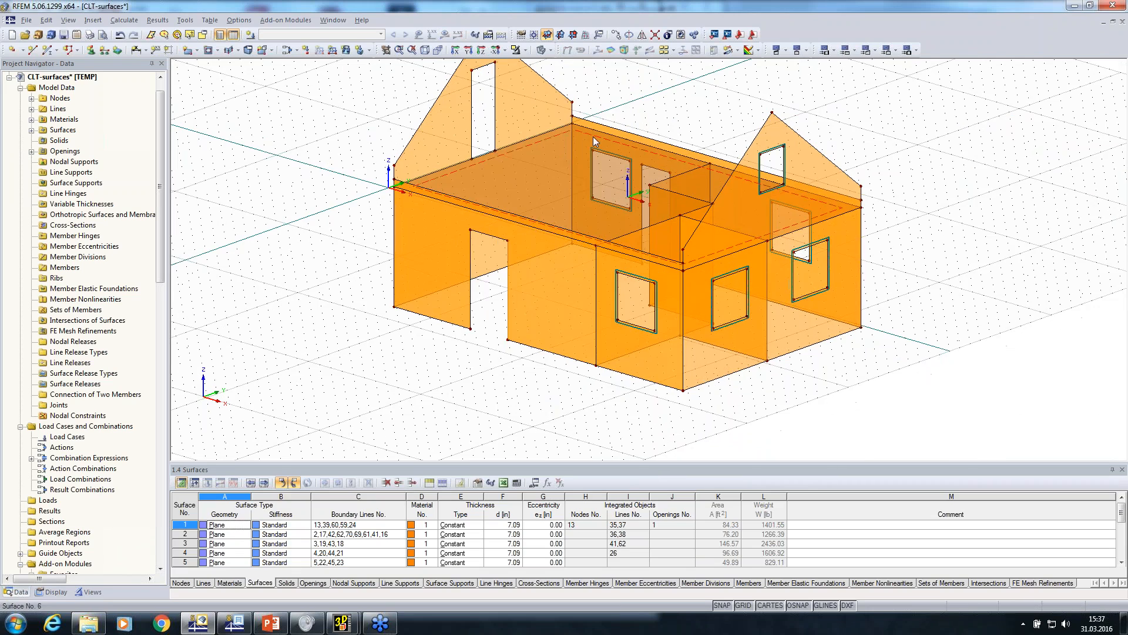
# Step: Assign hinged line supports to all the lines along the bottom edges of the CLT walls
pyautogui.moveTo(575, 237); pyautogui.dragTo(612, 237, button='middle')
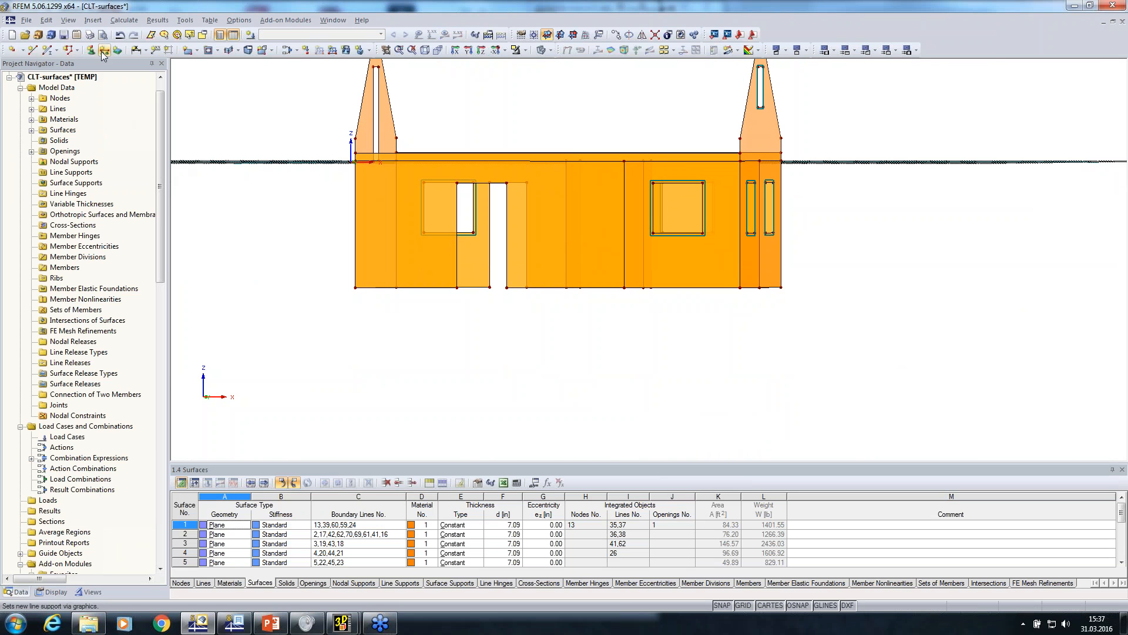
pyautogui.click(672, 415)
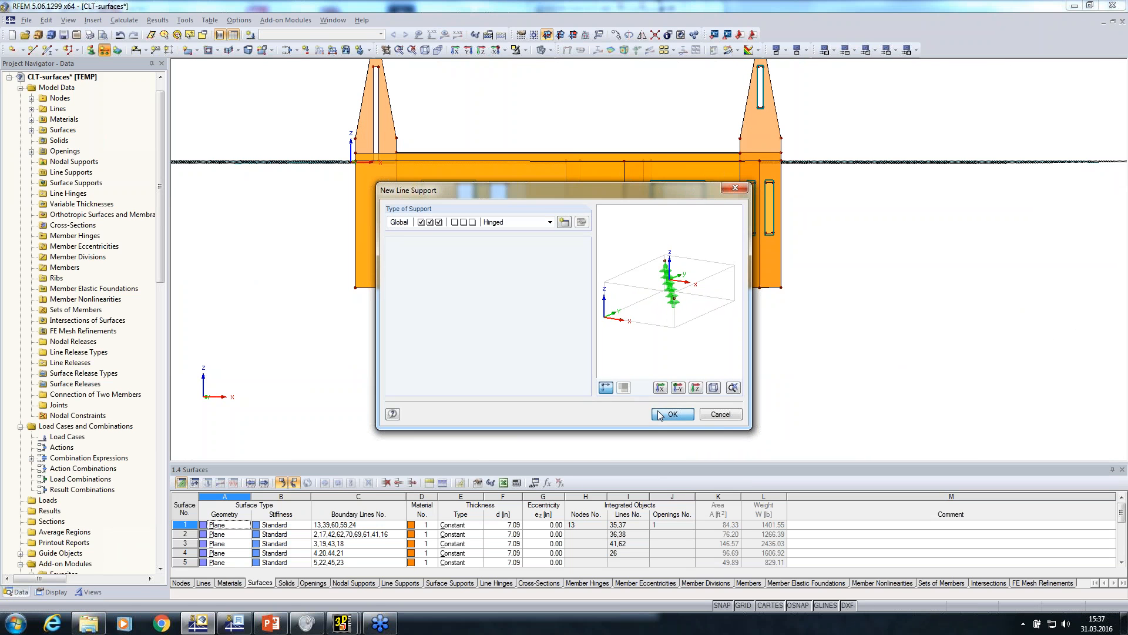
pyautogui.moveTo(327, 268); pyautogui.dragTo(790, 364)
pyautogui.keyDown('ctrl'); pyautogui.moveTo(829, 377); pyautogui.dragTo(605, 392, button='middle'); pyautogui.keyUp('ctrl')
pyautogui.keyDown('ctrl'); pyautogui.moveTo(525, 395); pyautogui.dragTo(595, 382, button='middle'); pyautogui.keyUp('ctrl')
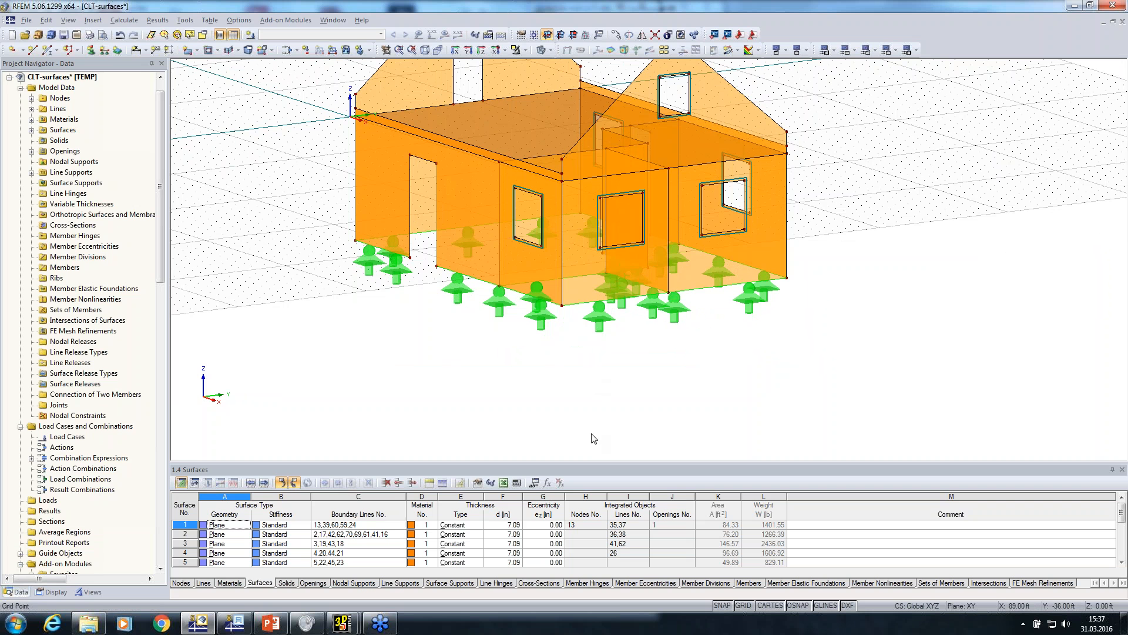
# Step: Inspect the line supports under the CLT walls, including those beside the door opening
pyautogui.keyDown('ctrl'); pyautogui.moveTo(488, 389); pyautogui.dragTo(542, 414, button='middle'); pyautogui.keyUp('ctrl')
pyautogui.scroll(-1, 542, 414)
pyautogui.scroll(-1, 542, 414)
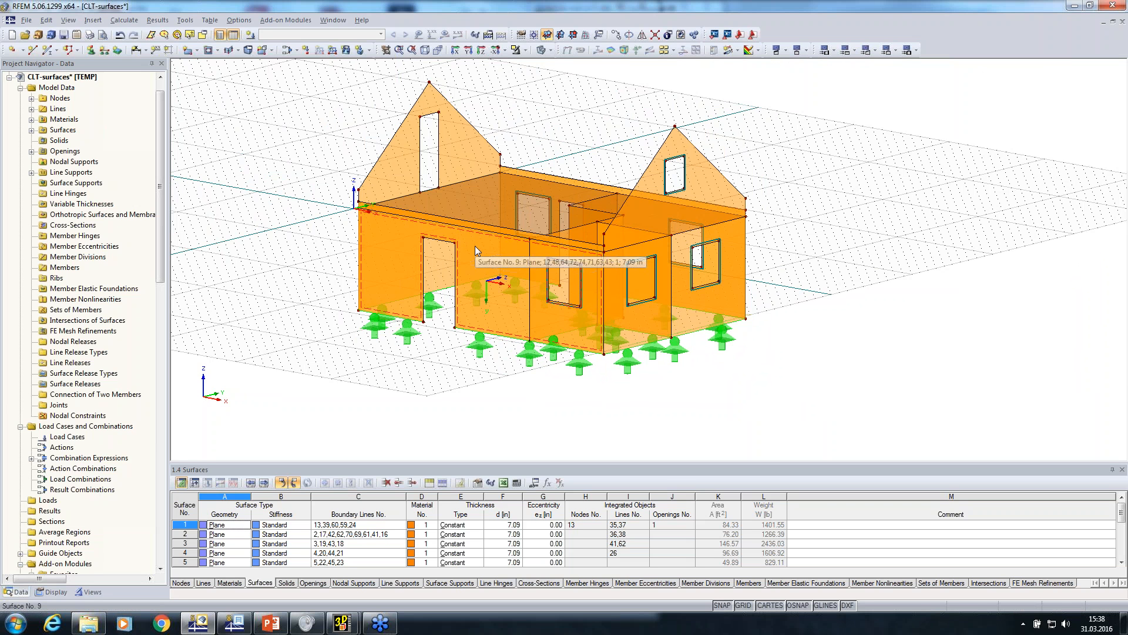
pyautogui.scroll(3, 333, 241)
pyautogui.keyDown('ctrl'); pyautogui.moveTo(333, 241); pyautogui.dragTo(673, 305, button='middle'); pyautogui.keyUp('ctrl')
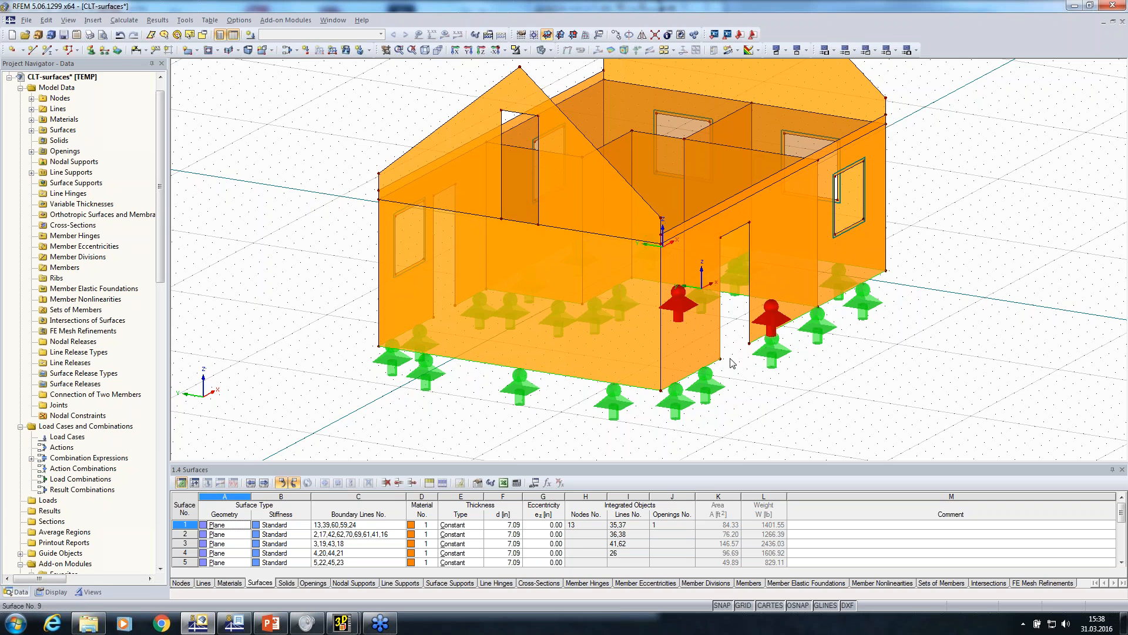
pyautogui.scroll(-3, 914, 356)
pyautogui.keyDown('ctrl'); pyautogui.moveTo(914, 356); pyautogui.dragTo(609, 325, button='middle'); pyautogui.keyUp('ctrl')
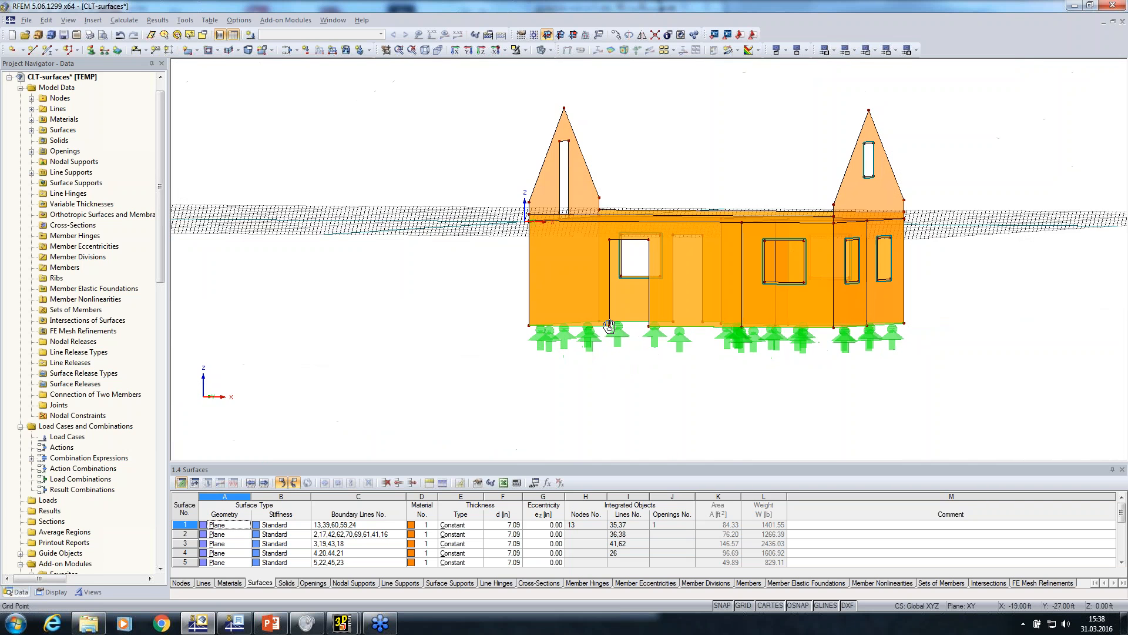
# Step: Define a line hinge with rotational release φx and spring constant 0.000 for assignment to selected surfaces
pyautogui.click(94, 22)
pyautogui.moveTo(176, 33)
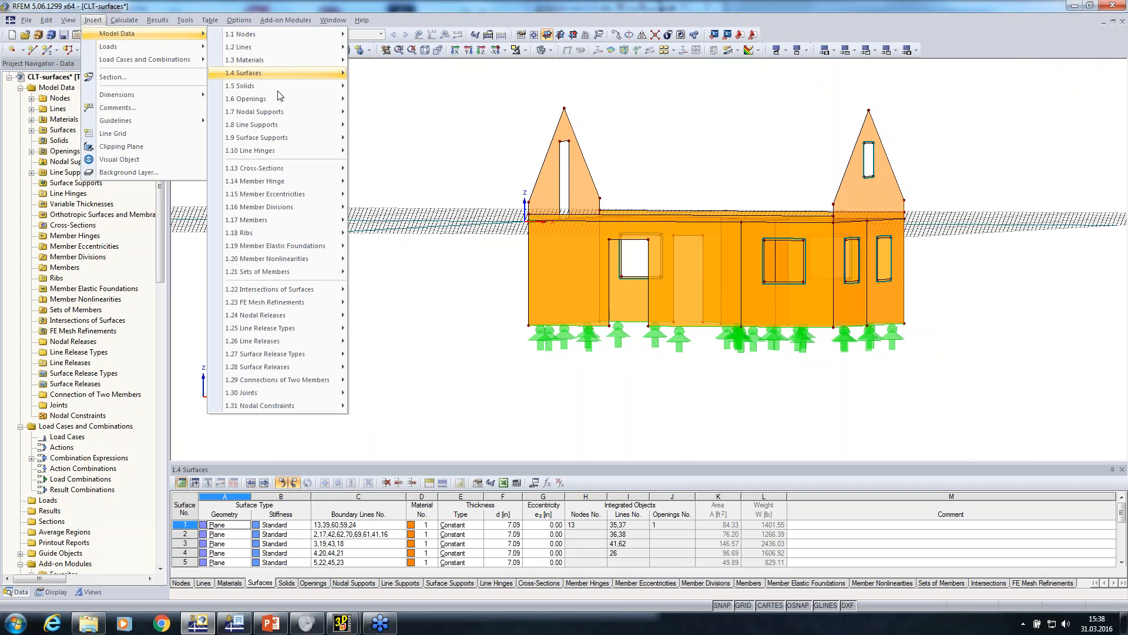
pyautogui.moveTo(330, 152)
pyautogui.click(391, 183)
pyautogui.click(629, 274)
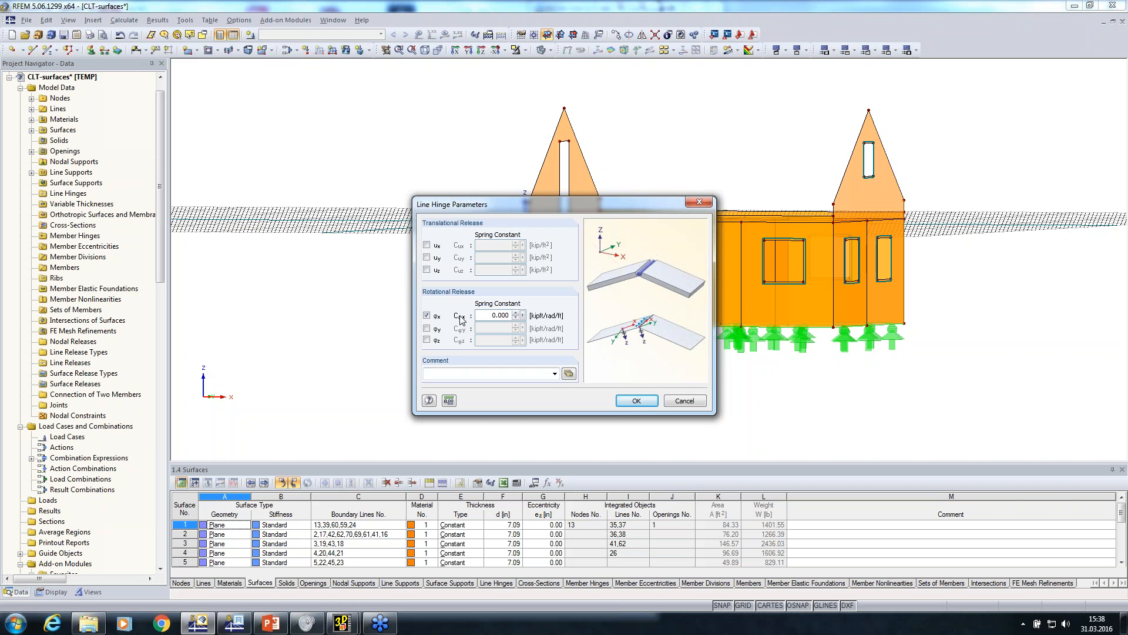
pyautogui.click(631, 403)
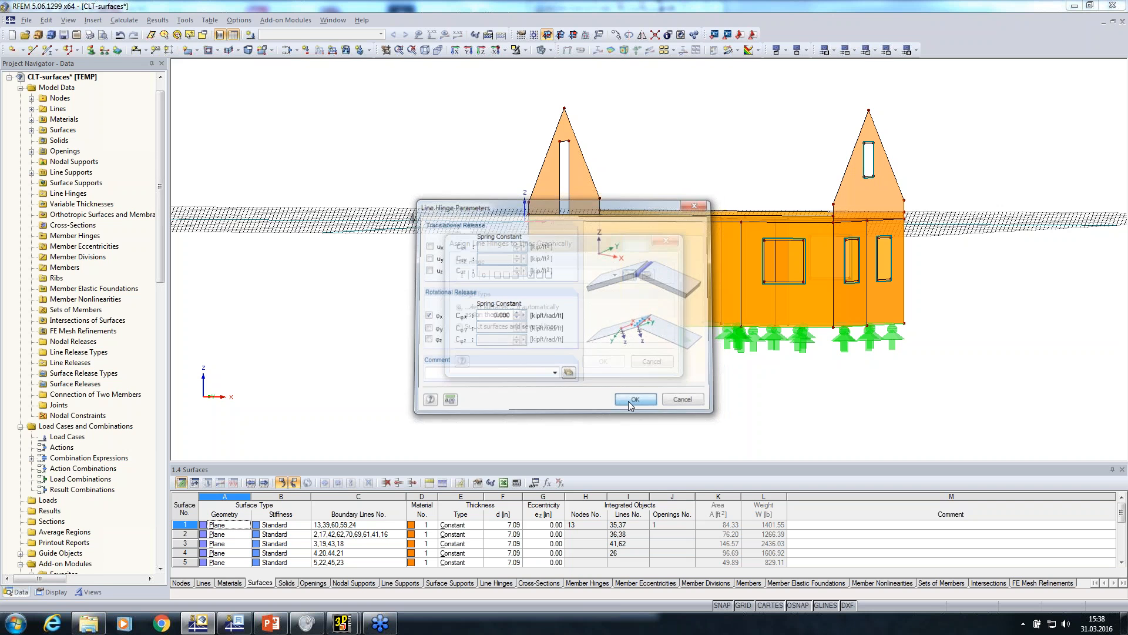
pyautogui.click(607, 361)
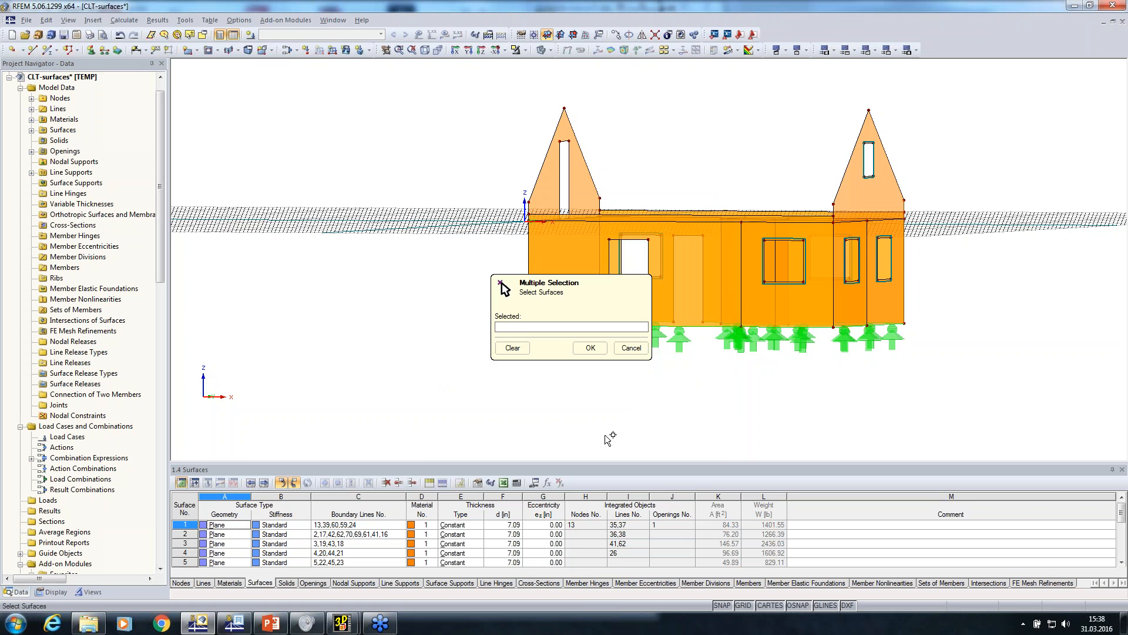
# Step: Window-select the wall and ceiling surfaces of the CLT house and assign the line hinges to them
pyautogui.keyDown('ctrl'); pyautogui.moveTo(733, 407); pyautogui.dragTo(771, 381, button='middle'); pyautogui.keyUp('ctrl')
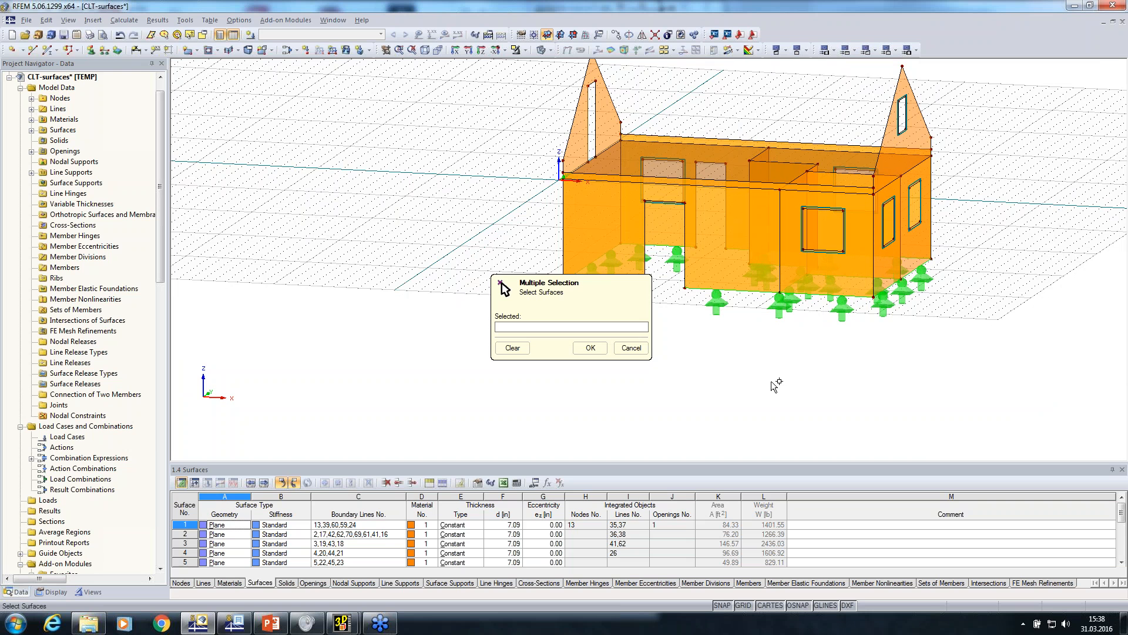
pyautogui.keyDown('ctrl'); pyautogui.moveTo(770, 386); pyautogui.dragTo(796, 359, button='middle'); pyautogui.keyUp('ctrl')
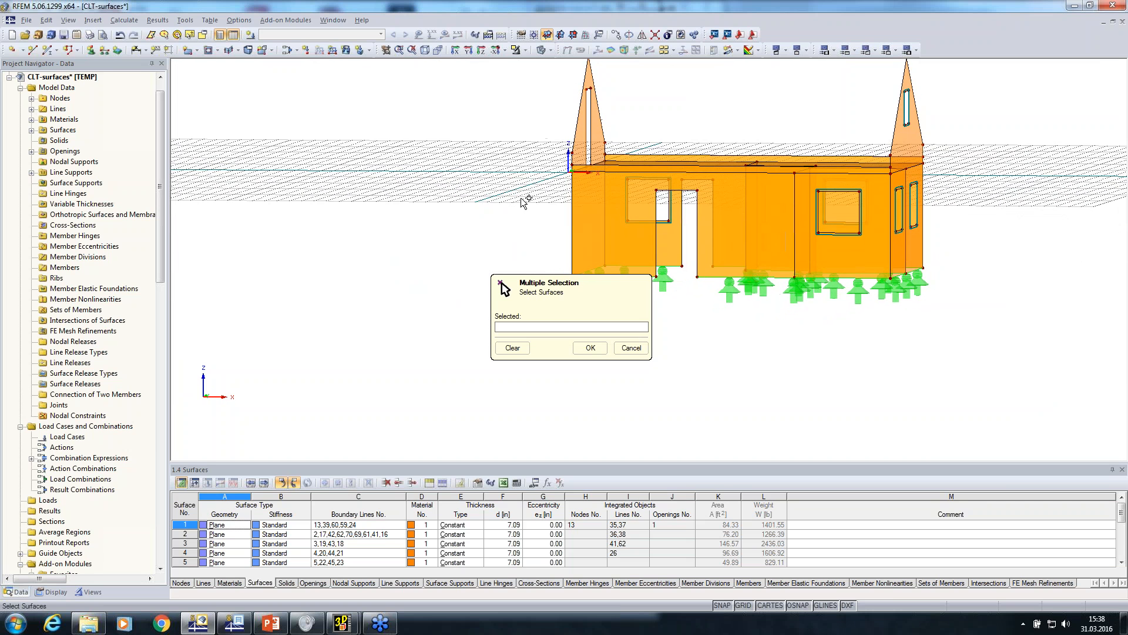
pyautogui.moveTo(1014, 358); pyautogui.dragTo(611, 199)
pyautogui.keyDown('ctrl'); pyautogui.moveTo(1058, 350); pyautogui.dragTo(748, 441, button='middle'); pyautogui.keyUp('ctrl')
pyautogui.click(591, 347)
pyautogui.click(650, 363)
# Step: Examine the line hinges along the wall corners, ceiling edges and interior walls of the CLT house
pyautogui.keyDown('ctrl'); pyautogui.moveTo(641, 418); pyautogui.dragTo(567, 388, button='middle'); pyautogui.keyUp('ctrl')
pyautogui.scroll(4, 815, 197)
pyautogui.scroll(2, 816, 200)
pyautogui.keyDown('ctrl'); pyautogui.moveTo(666, 262); pyautogui.dragTo(980, 157, button='middle'); pyautogui.keyUp('ctrl')
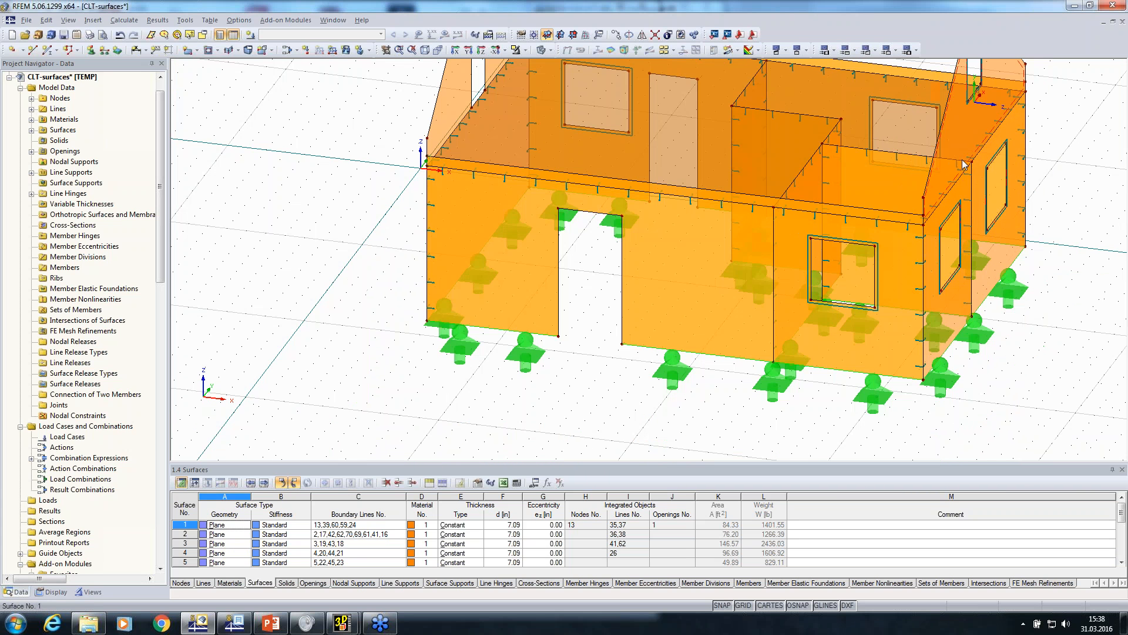
pyautogui.moveTo(969, 221); pyautogui.dragTo(886, 307, button='middle')
pyautogui.scroll(3, 410, 196)
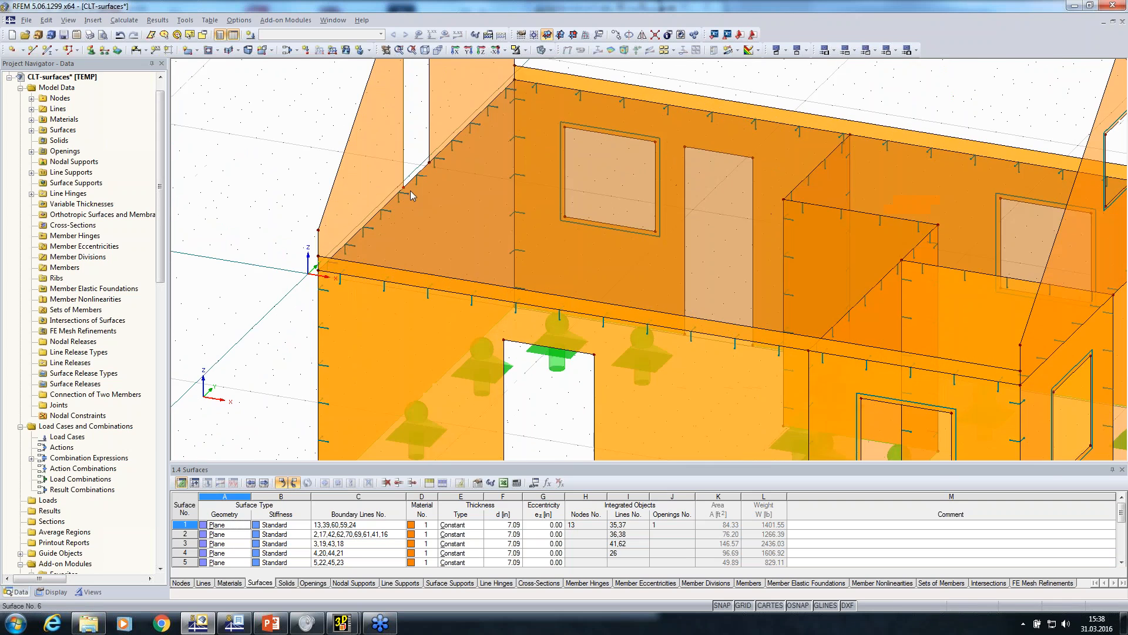
pyautogui.keyDown('ctrl'); pyautogui.moveTo(449, 227); pyautogui.dragTo(758, 168, button='middle'); pyautogui.keyUp('ctrl')
pyautogui.scroll(-3, 716, 134)
pyautogui.keyDown('ctrl'); pyautogui.moveTo(882, 280); pyautogui.dragTo(370, 309, button='middle'); pyautogui.keyUp('ctrl')
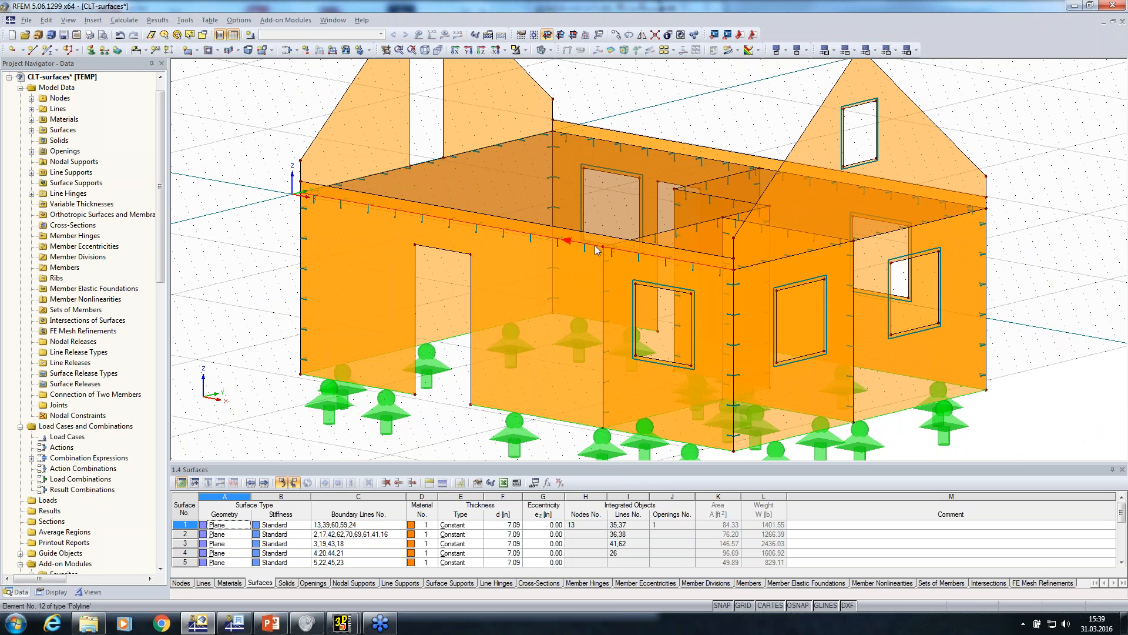
pyautogui.scroll(-4, 653, 83)
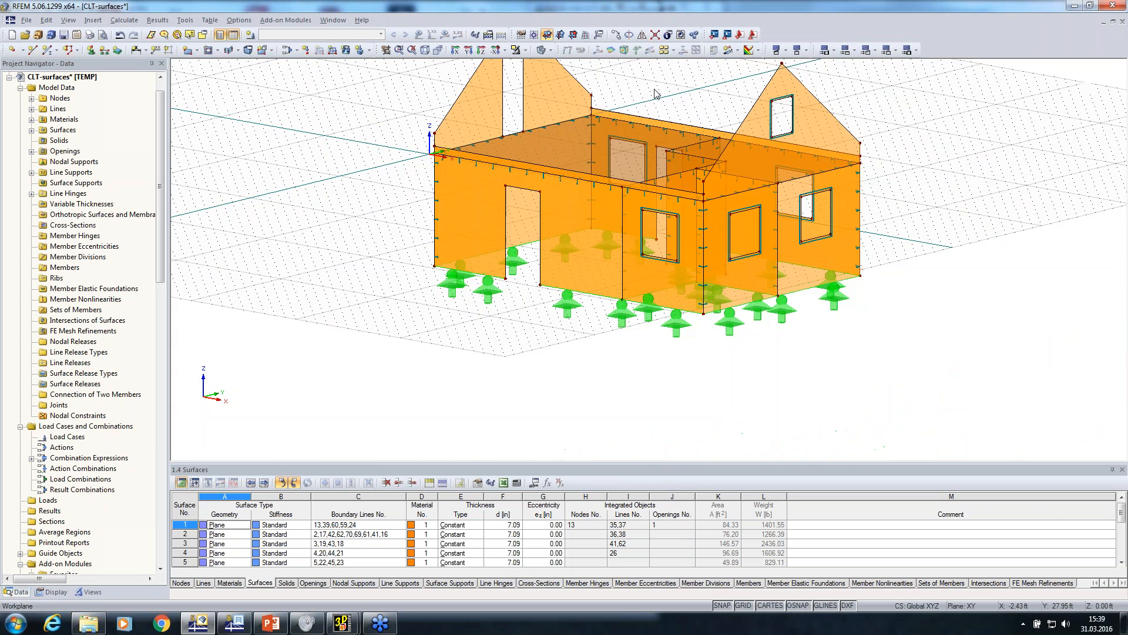
# Step: Connect the lines across the CLT house with a selection window and check the front wall's upper edge
pyautogui.click(655, 35)
pyautogui.moveTo(876, 317); pyautogui.dragTo(454, 94)
pyautogui.moveTo(448, 354); pyautogui.dragTo(300, 390, button='middle')
pyautogui.keyDown('ctrl'); pyautogui.moveTo(453, 282); pyautogui.dragTo(493, 263, button='middle'); pyautogui.keyUp('ctrl')
pyautogui.scroll(4, 492, 262)
pyautogui.scroll(2, 505, 238)
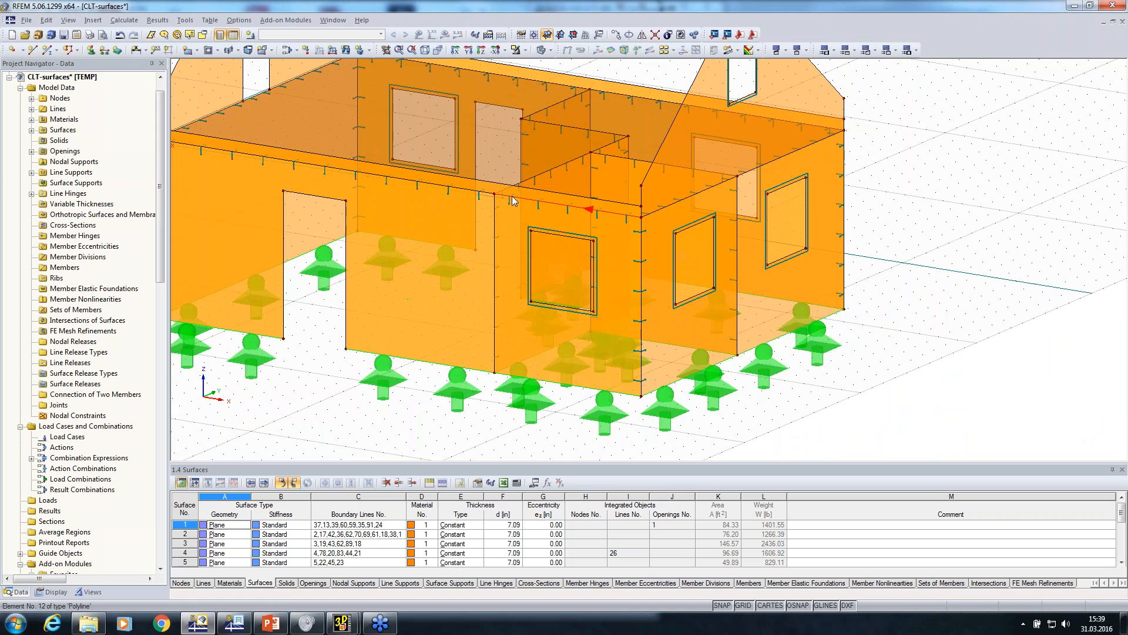
pyautogui.scroll(-5, 507, 234)
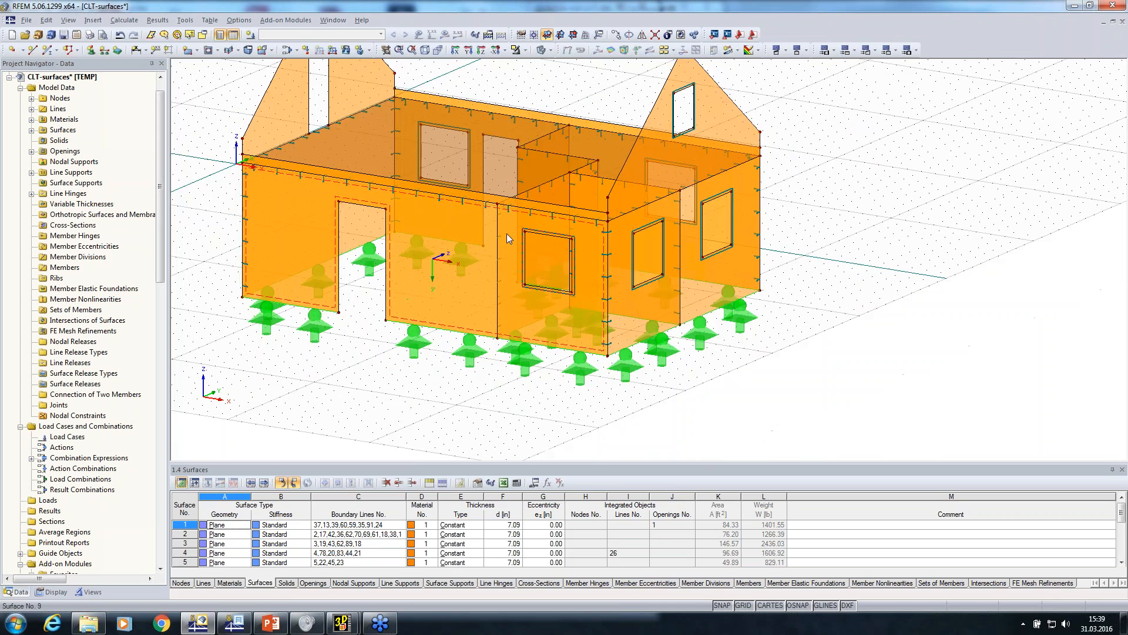
# Step: Select the entire house model and save it as a user-defined visibility named CLT in Group 1
pyautogui.keyDown('ctrl'); pyautogui.moveTo(497, 390); pyautogui.dragTo(658, 427, button='middle'); pyautogui.keyUp('ctrl')
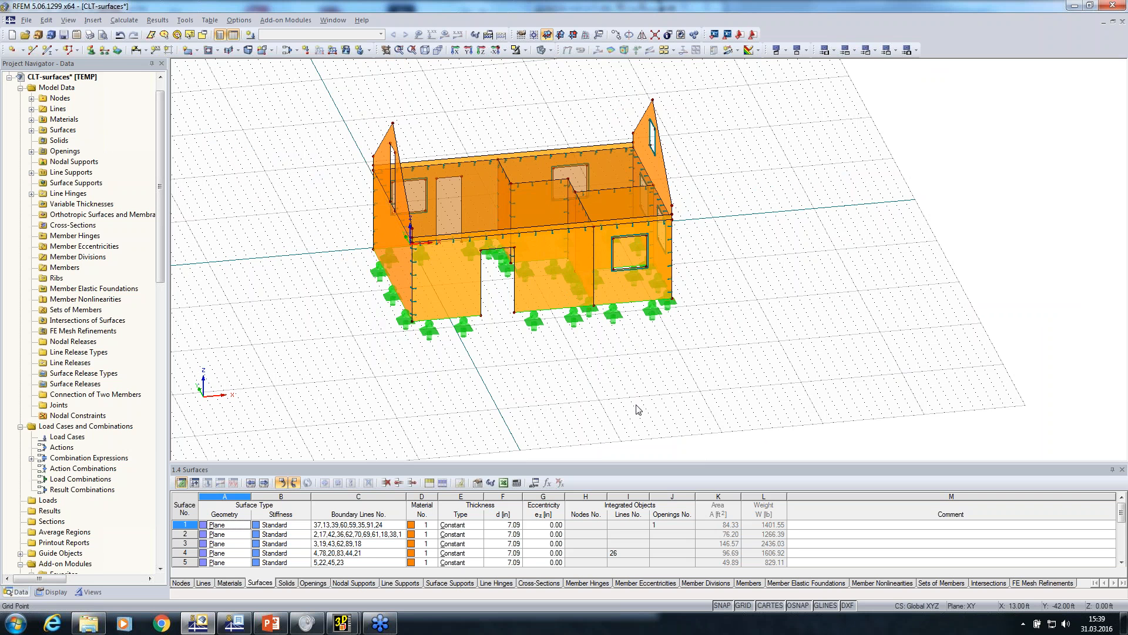
pyautogui.scroll(-2, 651, 412)
pyautogui.moveTo(381, 149); pyautogui.dragTo(807, 427)
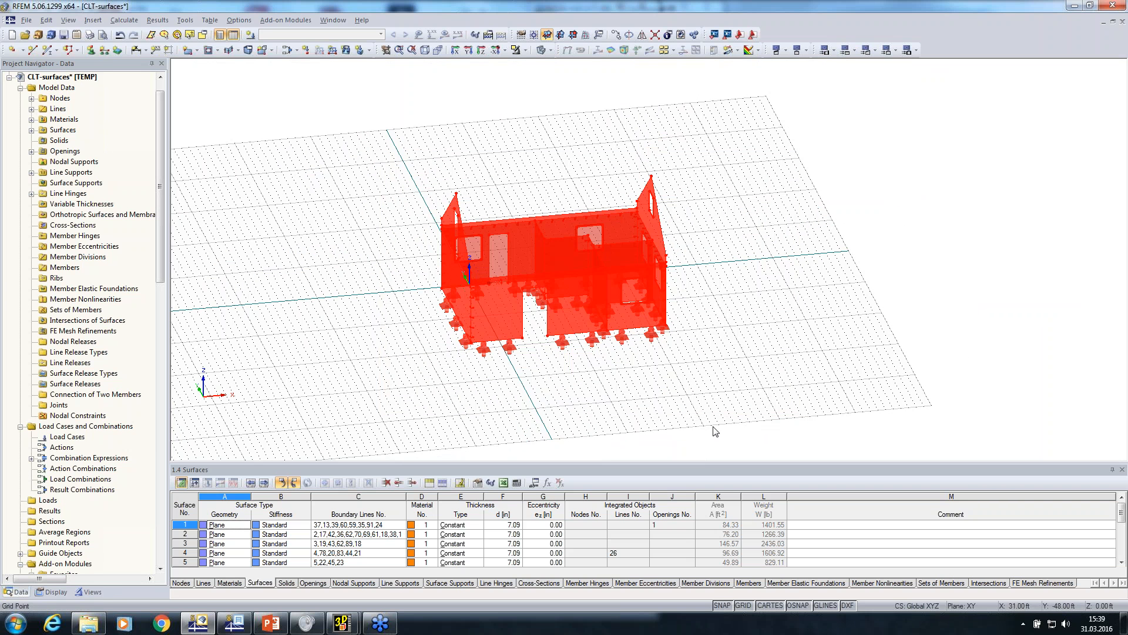
pyautogui.click(91, 593)
pyautogui.rightClick(55, 328)
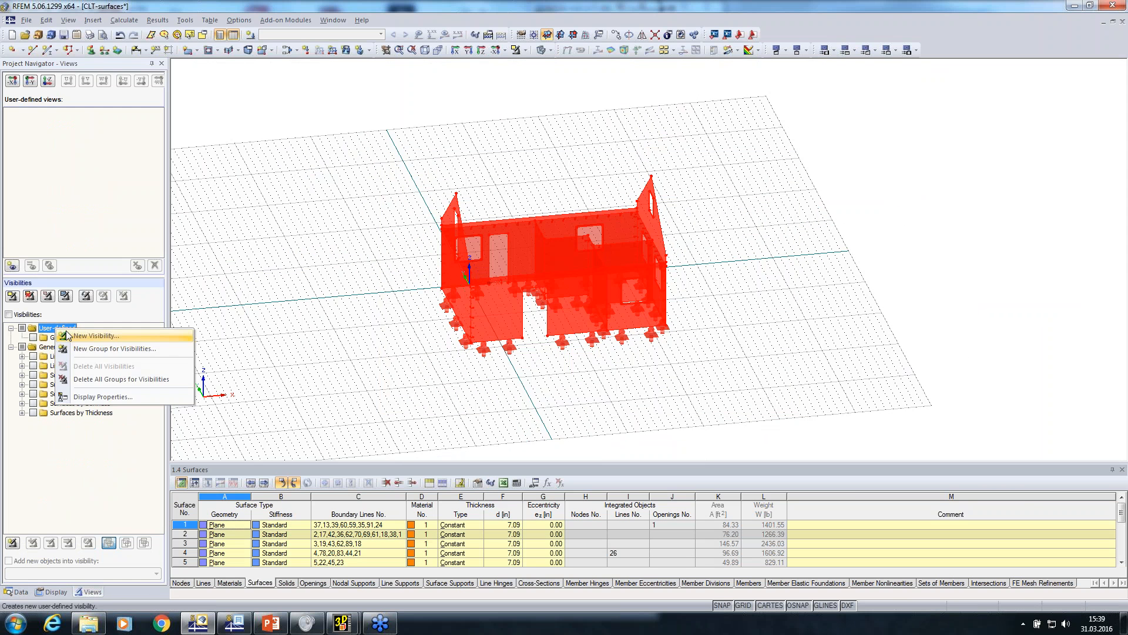
pyautogui.click(87, 336)
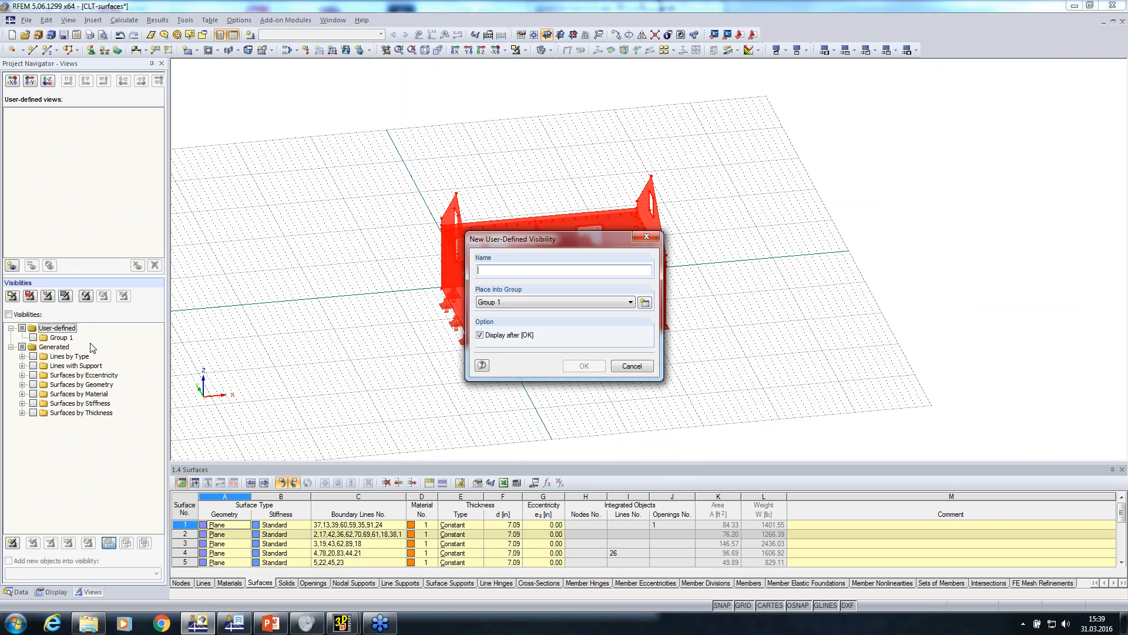
pyautogui.write('CL')
pyautogui.click(588, 365)
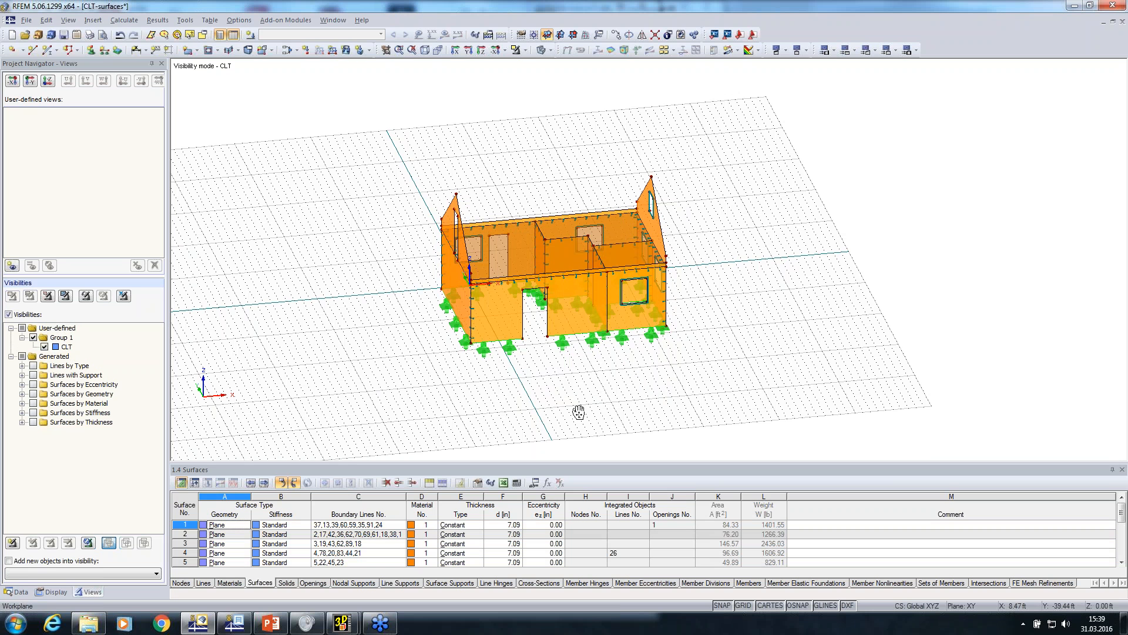
# Step: Import the balcony model from its DSTV (*.stp) file as a new model, with automatic creation of combinations switched off
pyautogui.keyDown('ctrl'); pyautogui.moveTo(422, 389); pyautogui.dragTo(405, 388, button='middle'); pyautogui.keyUp('ctrl')
pyautogui.click(20, 592)
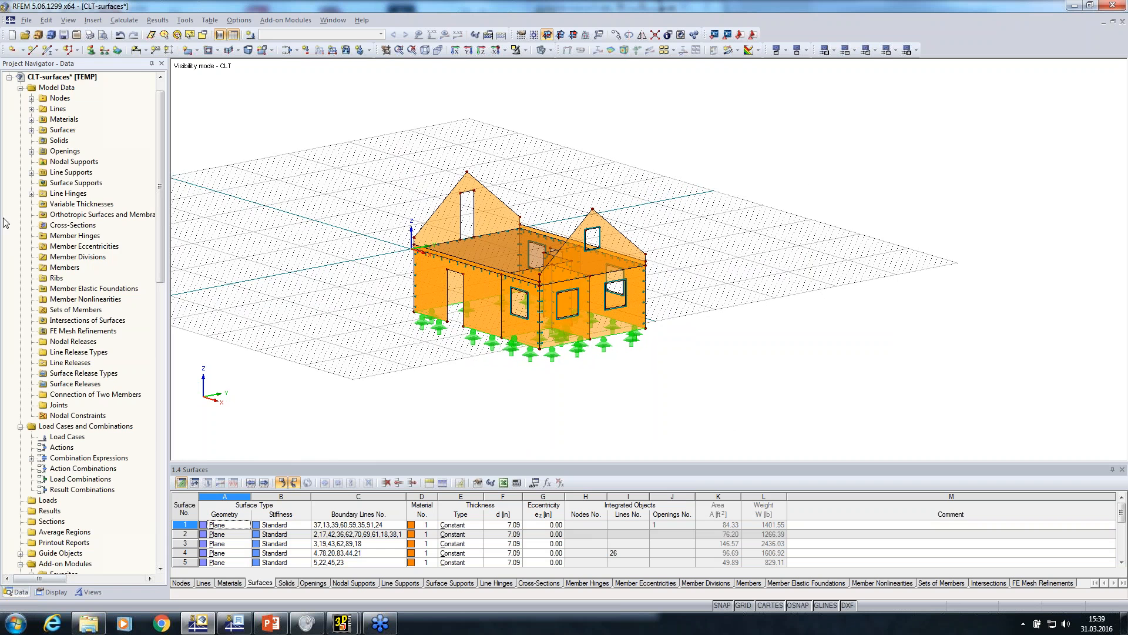
pyautogui.click(26, 21)
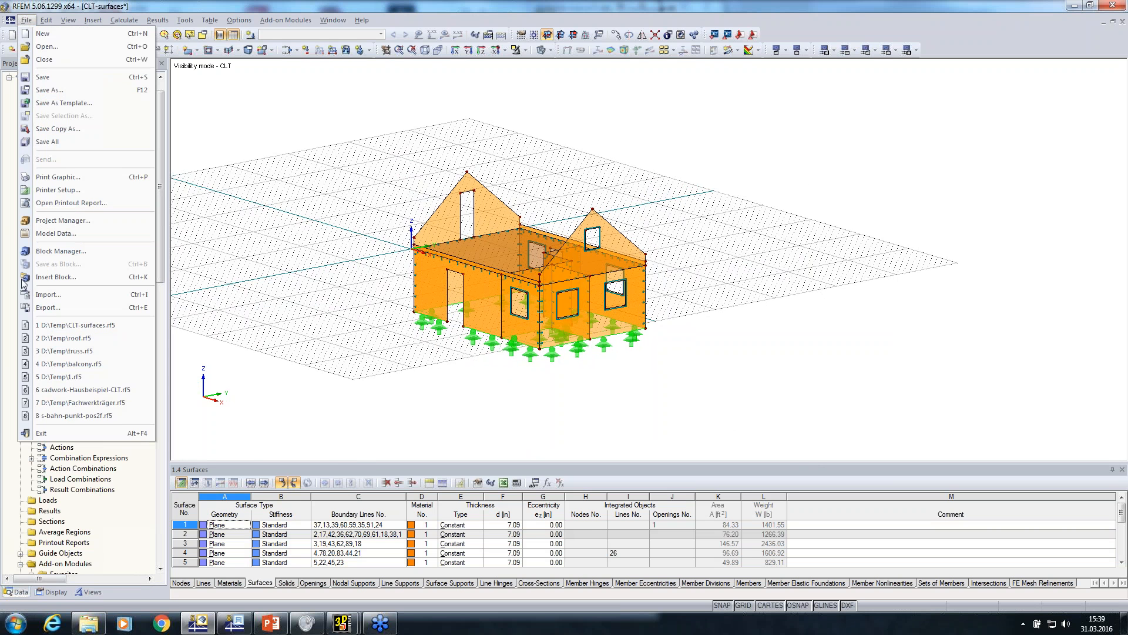
pyautogui.click(49, 295)
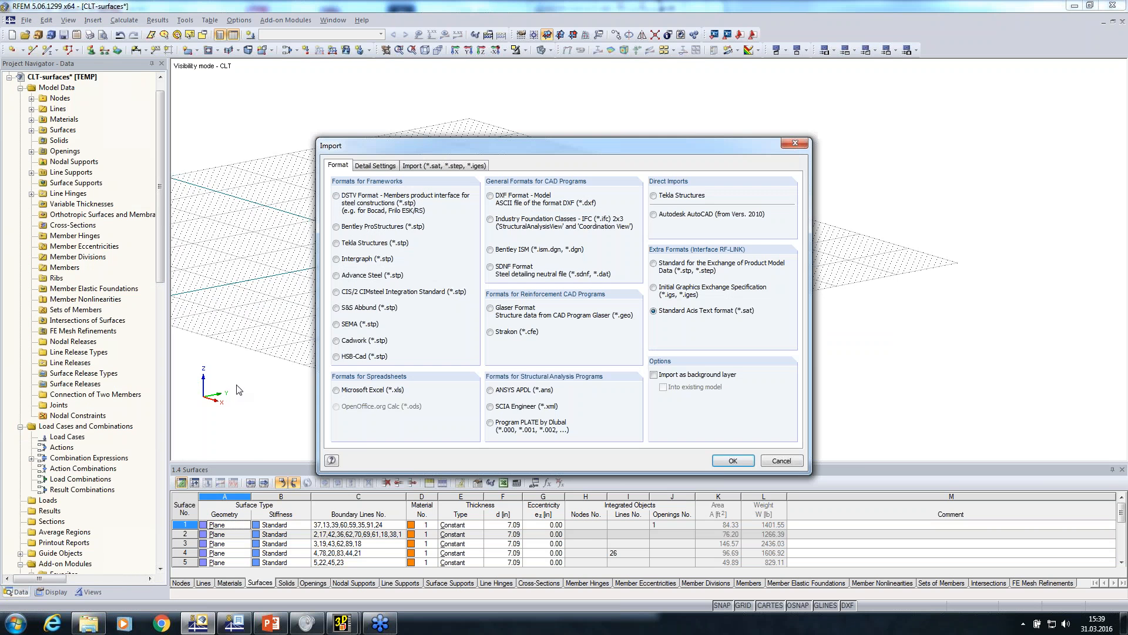
pyautogui.click(336, 196)
pyautogui.click(733, 461)
pyautogui.click(359, 204)
pyautogui.click(829, 442)
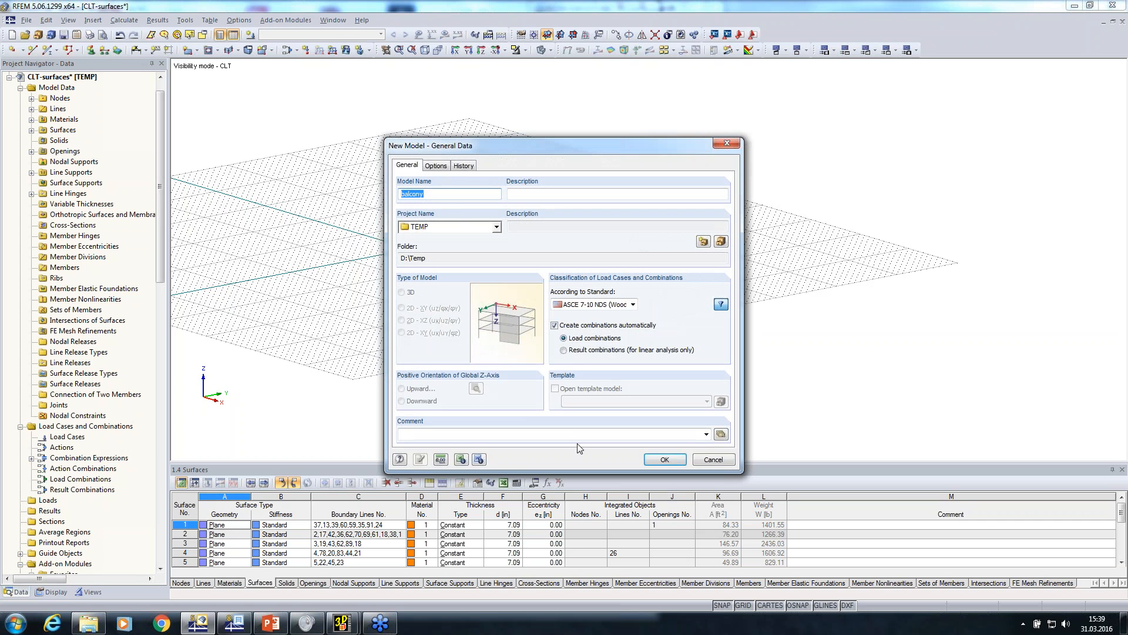
pyautogui.click(554, 326)
pyautogui.click(665, 456)
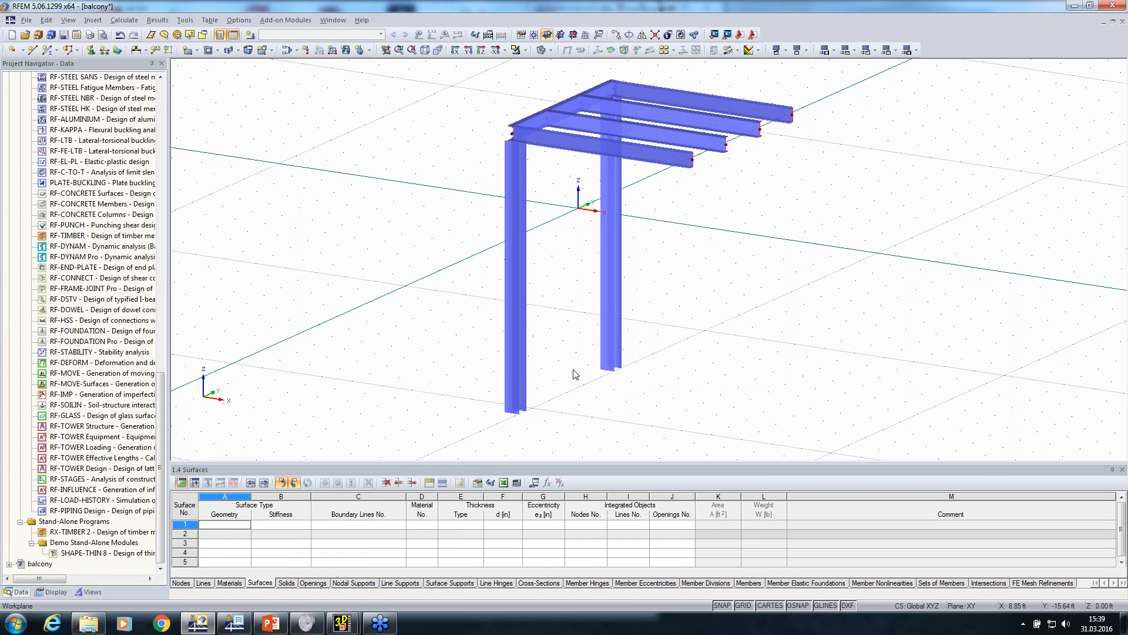
# Step: Show the balcony as wireframe and extend both columns at member end j to the next member or line
pyautogui.keyDown('ctrl'); pyautogui.moveTo(738, 270); pyautogui.dragTo(651, 320, button='middle'); pyautogui.keyUp('ctrl')
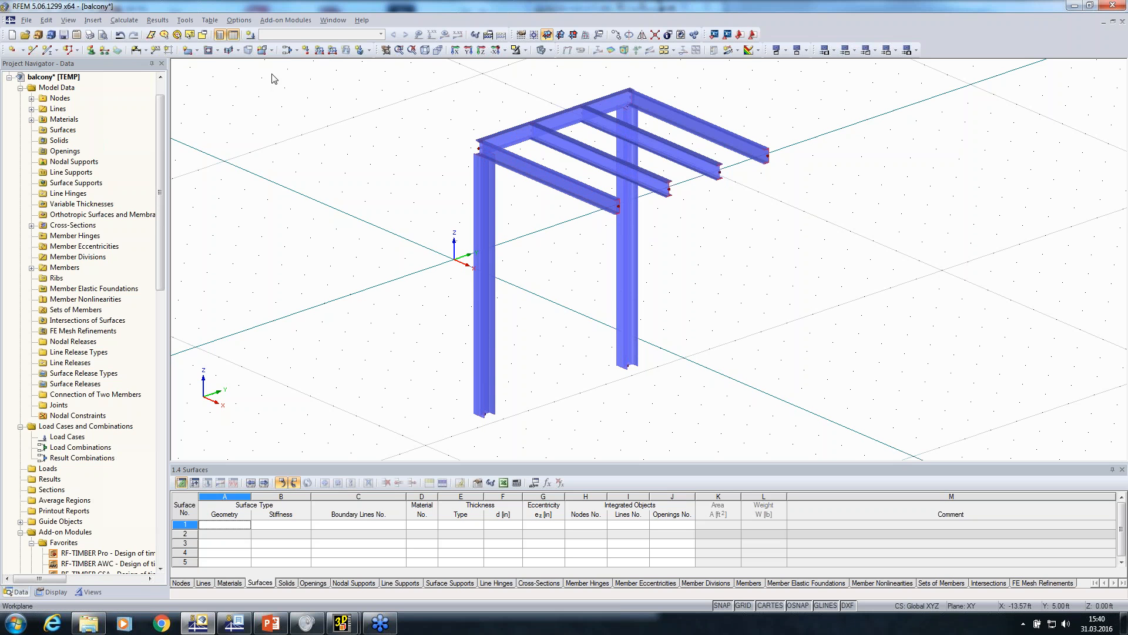
pyautogui.click(542, 51)
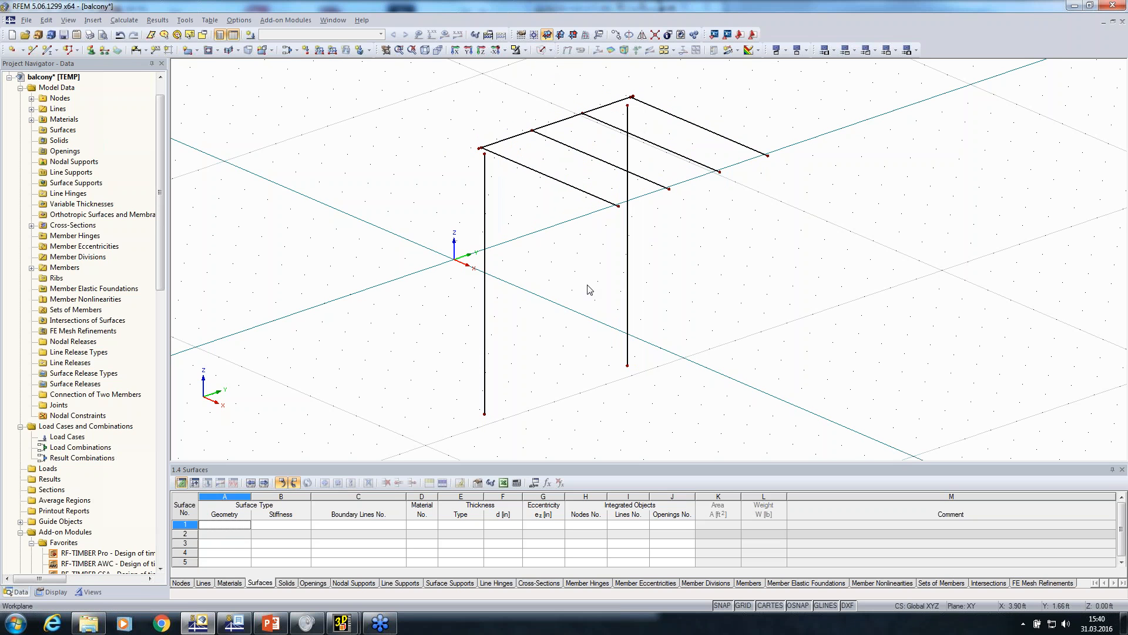
pyautogui.moveTo(589, 286); pyautogui.dragTo(556, 304, button='middle')
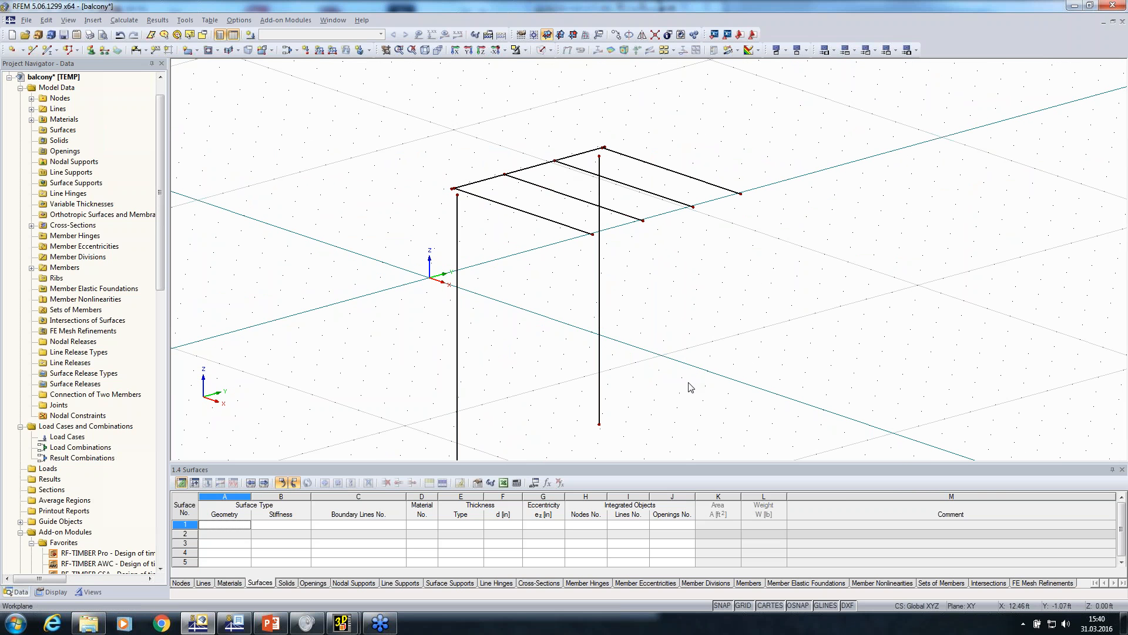
pyautogui.rightClick(459, 302)
pyautogui.moveTo(600, 320)
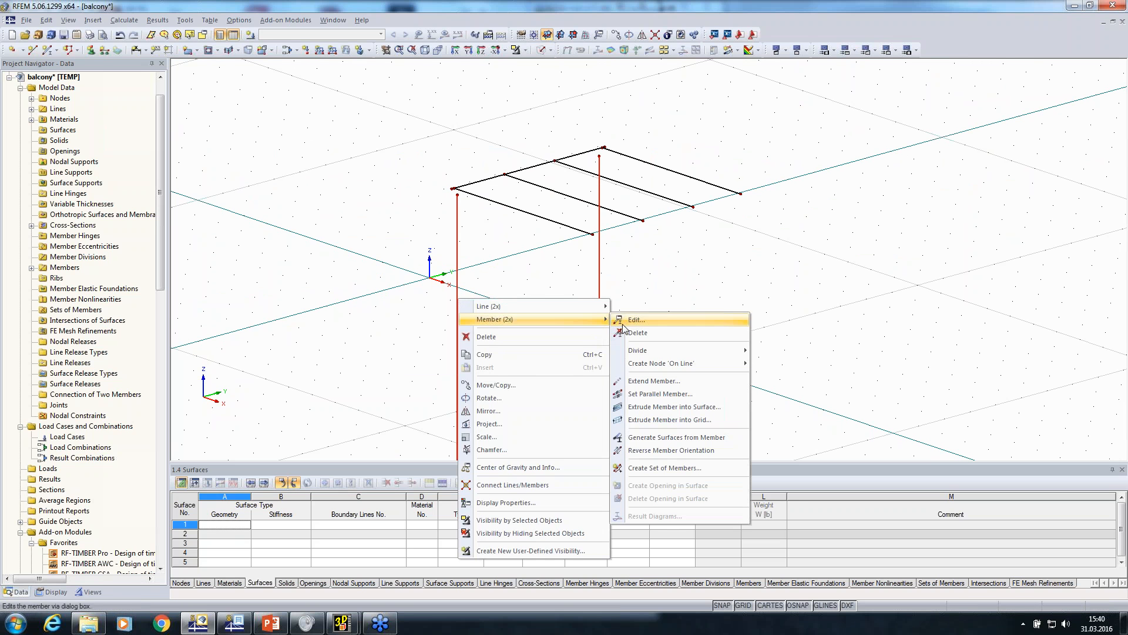
pyautogui.click(654, 380)
pyautogui.click(507, 407)
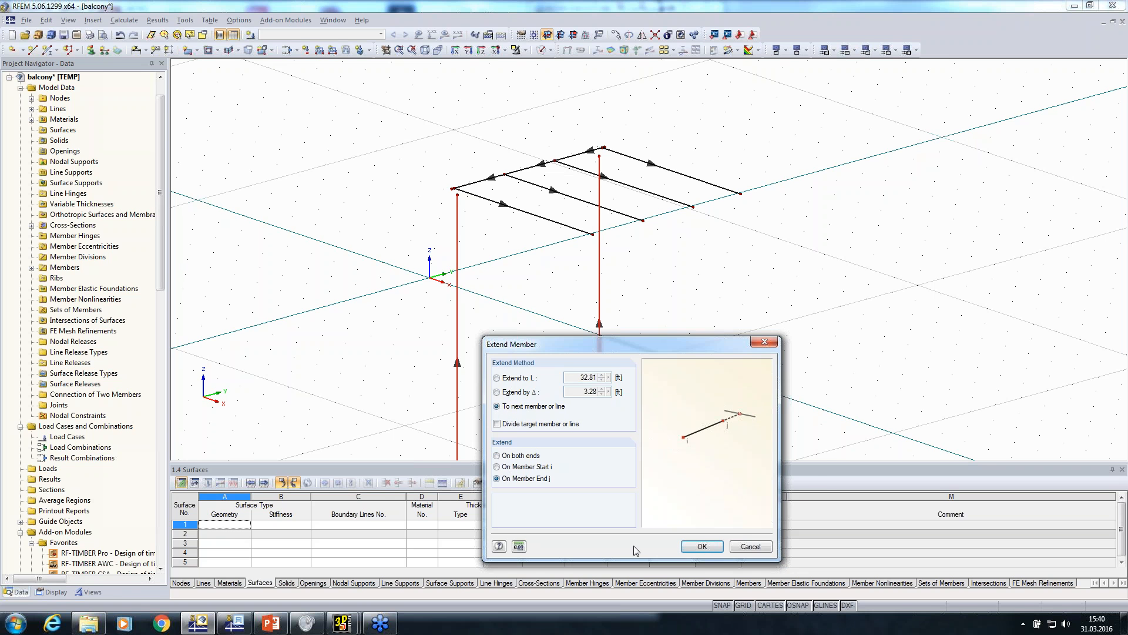
pyautogui.click(691, 548)
# Step: Assign nodal supports to the base nodes of both balcony columns with a selection window
pyautogui.keyDown('ctrl'); pyautogui.moveTo(696, 312); pyautogui.dragTo(635, 287, button='middle'); pyautogui.keyUp('ctrl')
pyautogui.moveTo(702, 152); pyautogui.dragTo(382, 281)
pyautogui.moveTo(382, 280); pyautogui.dragTo(302, 201, button='middle')
pyautogui.click(91, 50)
pyautogui.click(666, 405)
pyautogui.moveTo(699, 405); pyautogui.dragTo(393, 226)
pyautogui.press('Escape')
# Step: Copy the entire balcony with its supports and insert it into the CLT-surfaces model
pyautogui.moveTo(319, 262); pyautogui.dragTo(330, 332, button='middle')
pyautogui.keyDown('ctrl'); pyautogui.moveTo(331, 332); pyautogui.dragTo(361, 329, button='middle'); pyautogui.keyUp('ctrl')
pyautogui.scroll(-2, 343, 121)
pyautogui.moveTo(338, 114); pyautogui.dragTo(572, 385)
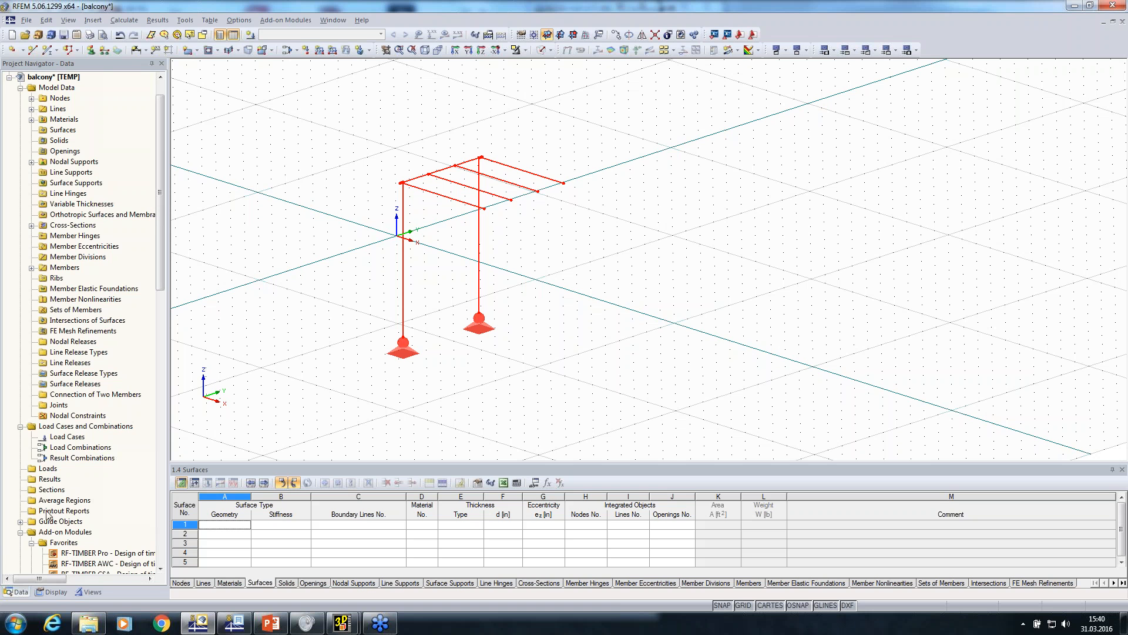
pyautogui.click(9, 77)
pyautogui.doubleClick(41, 99)
pyautogui.hotkey('ctrl', 'v')
pyautogui.click(578, 374)
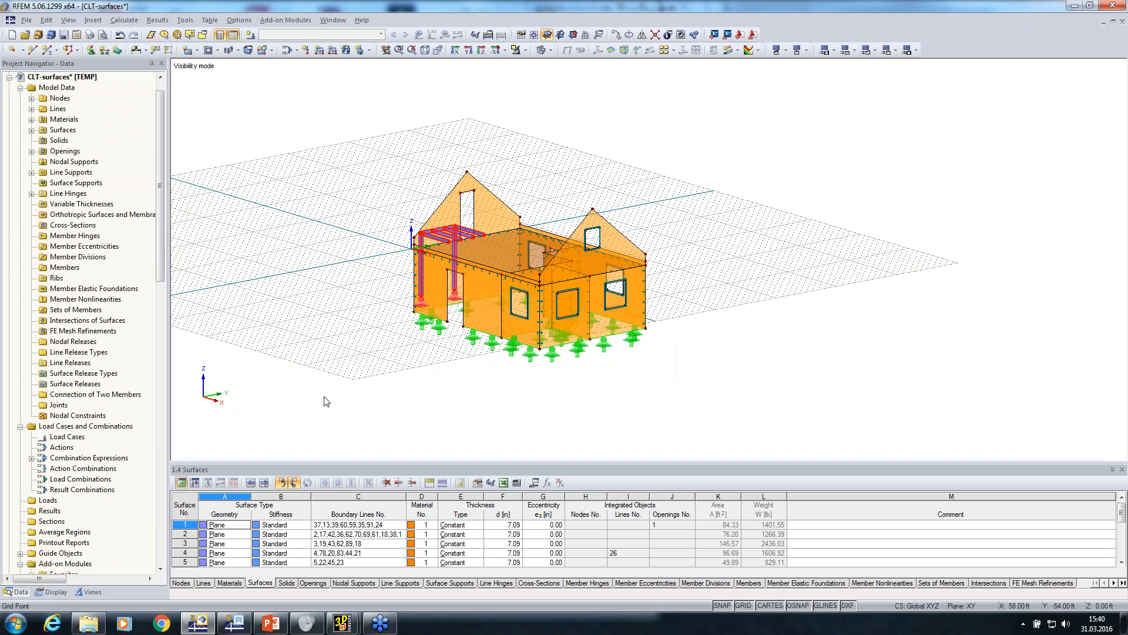
# Step: Save the inserted balcony as a user-defined visibility named Balcony in Group 1
pyautogui.click(88, 592)
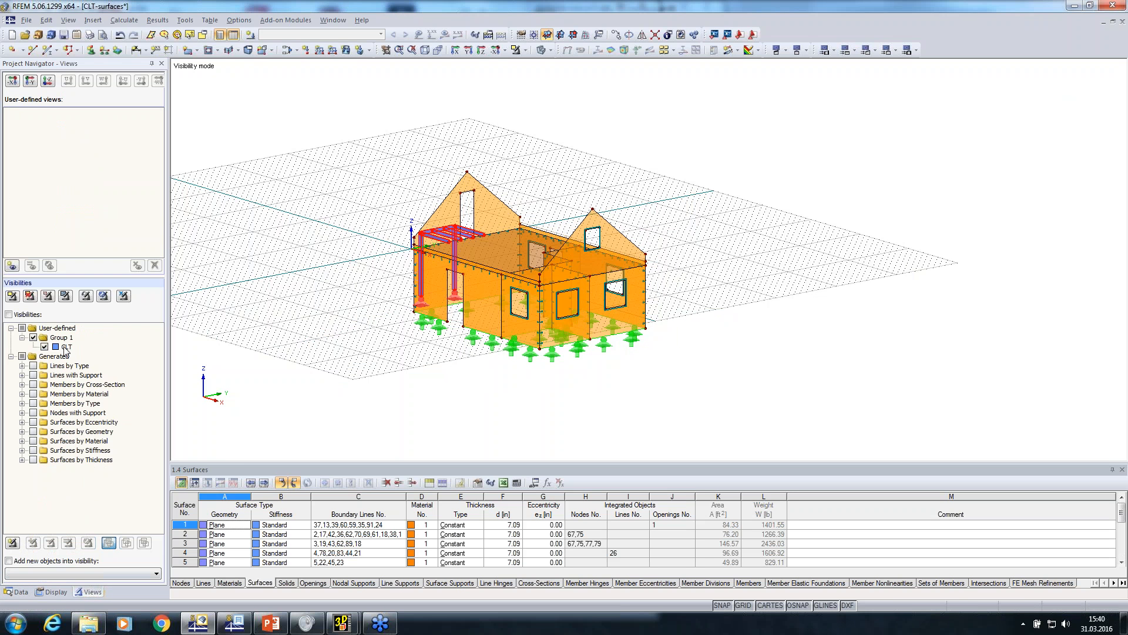
pyautogui.rightClick(64, 345)
pyautogui.click(74, 351)
pyautogui.write('Balco')
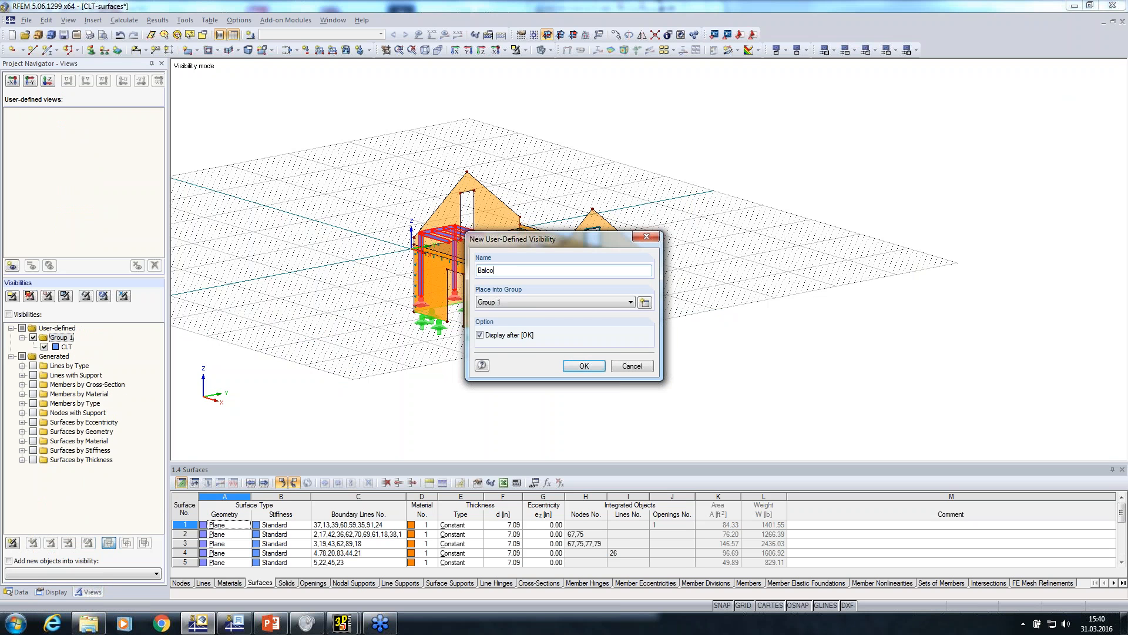
pyautogui.press('Return')
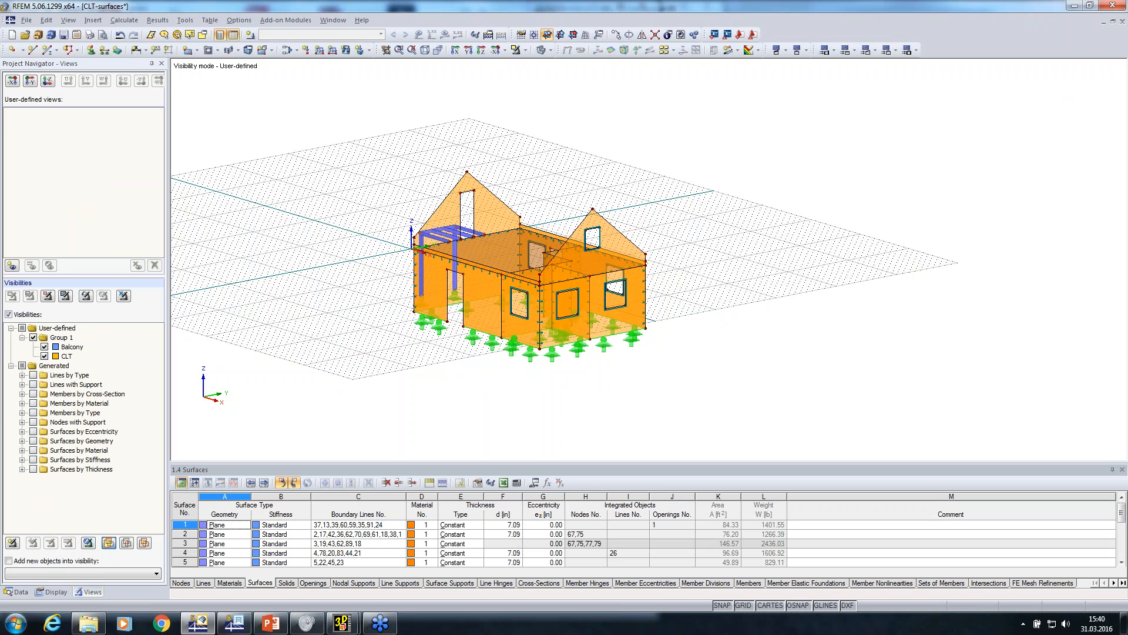
# Step: Toggle the CLT and Balcony visibilities off and on, and inspect the balcony in front of the gable wall
pyautogui.click(44, 356)
pyautogui.click(44, 356)
pyautogui.click(44, 346)
pyautogui.click(44, 347)
pyautogui.keyDown('ctrl'); pyautogui.moveTo(366, 329); pyautogui.dragTo(647, 348, button='middle'); pyautogui.keyUp('ctrl')
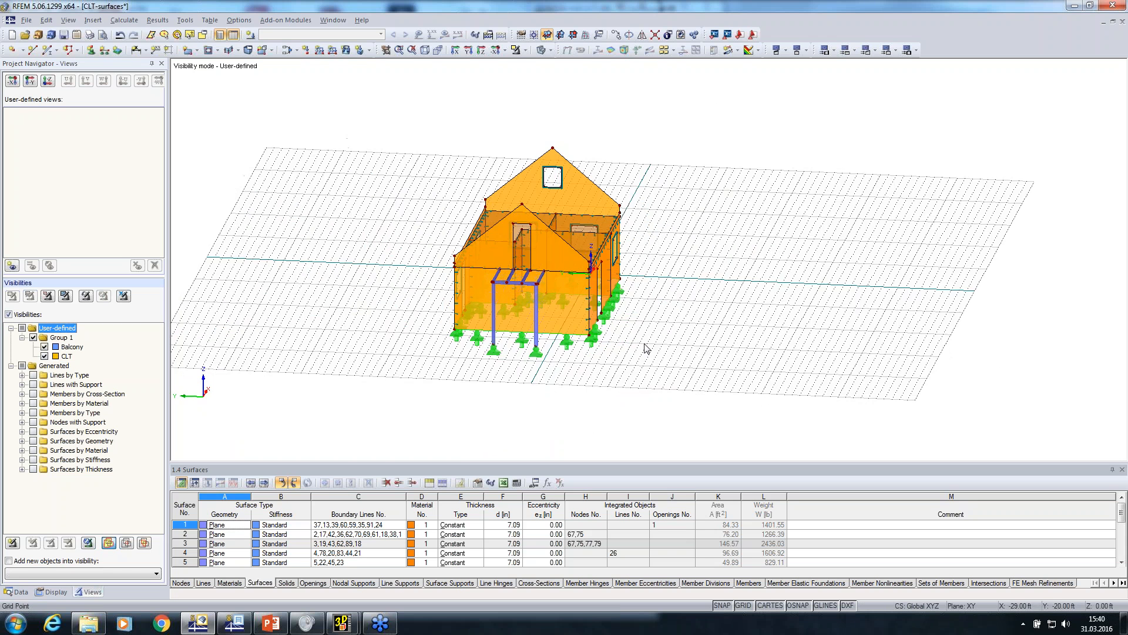
# Step: Switch from the CLT-surfaces model to the roof model
pyautogui.click(19, 592)
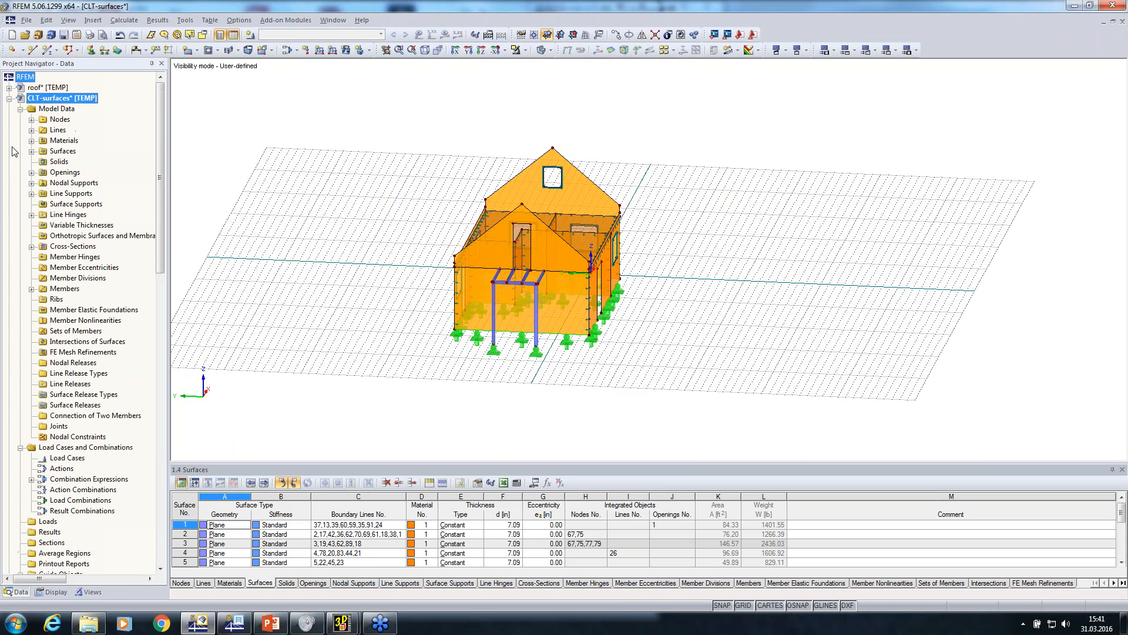
pyautogui.click(9, 99)
pyautogui.rightClick(31, 88)
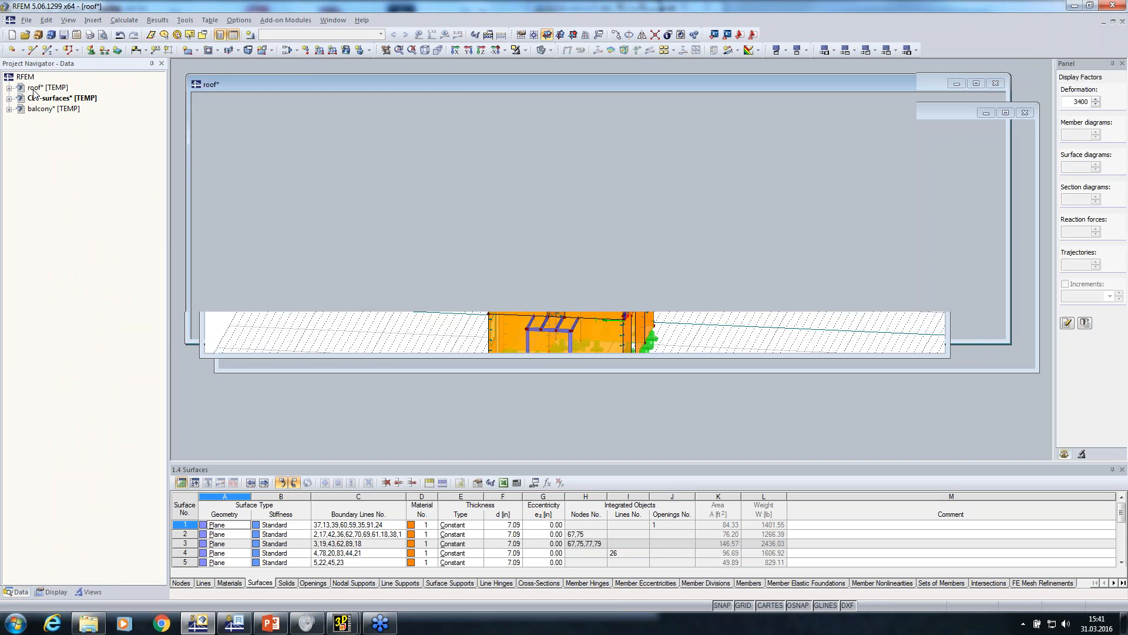
pyautogui.click(396, 346)
pyautogui.scroll(-5, 391, 329)
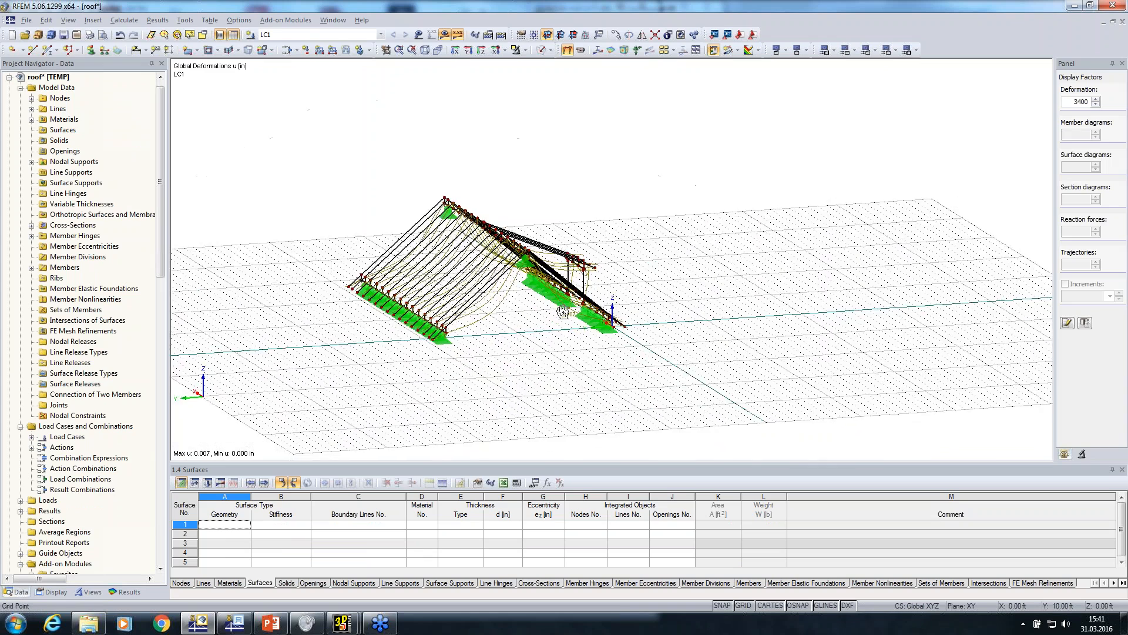
pyautogui.keyDown('ctrl'); pyautogui.moveTo(389, 326); pyautogui.dragTo(464, 291, button='middle'); pyautogui.keyUp('ctrl')
# Step: Window-select the entire roof structure and delete all its nodal supports, accepting the deletion of the results
pyautogui.moveTo(356, 136); pyautogui.dragTo(734, 458)
pyautogui.click(409, 380)
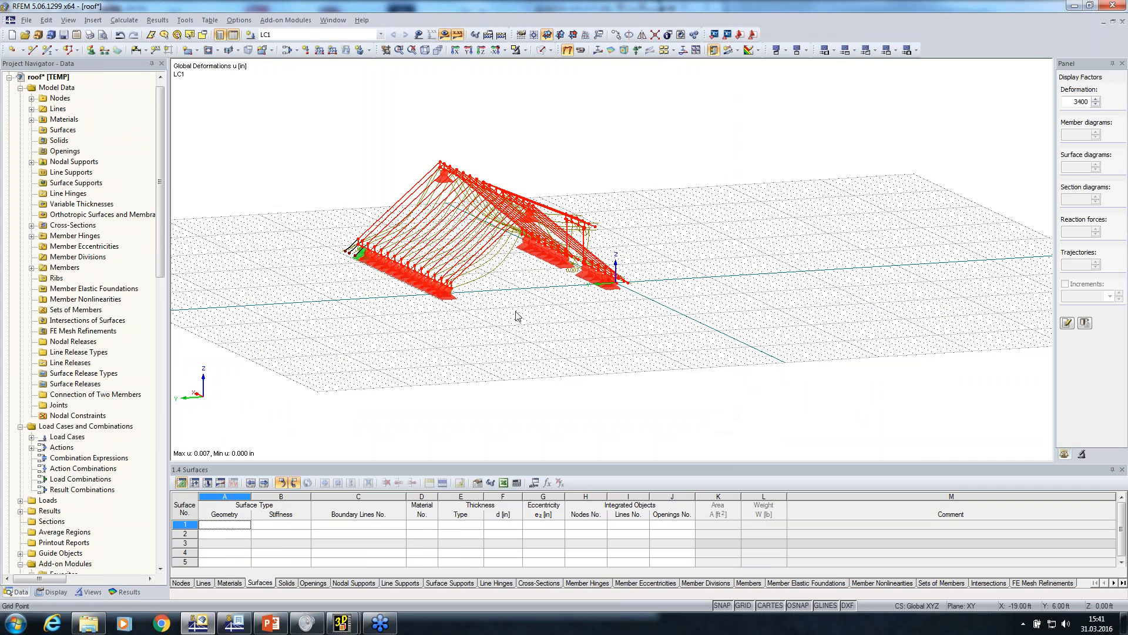
pyautogui.moveTo(289, 111); pyautogui.dragTo(818, 425)
pyautogui.rightClick(531, 209)
pyautogui.moveTo(642, 246)
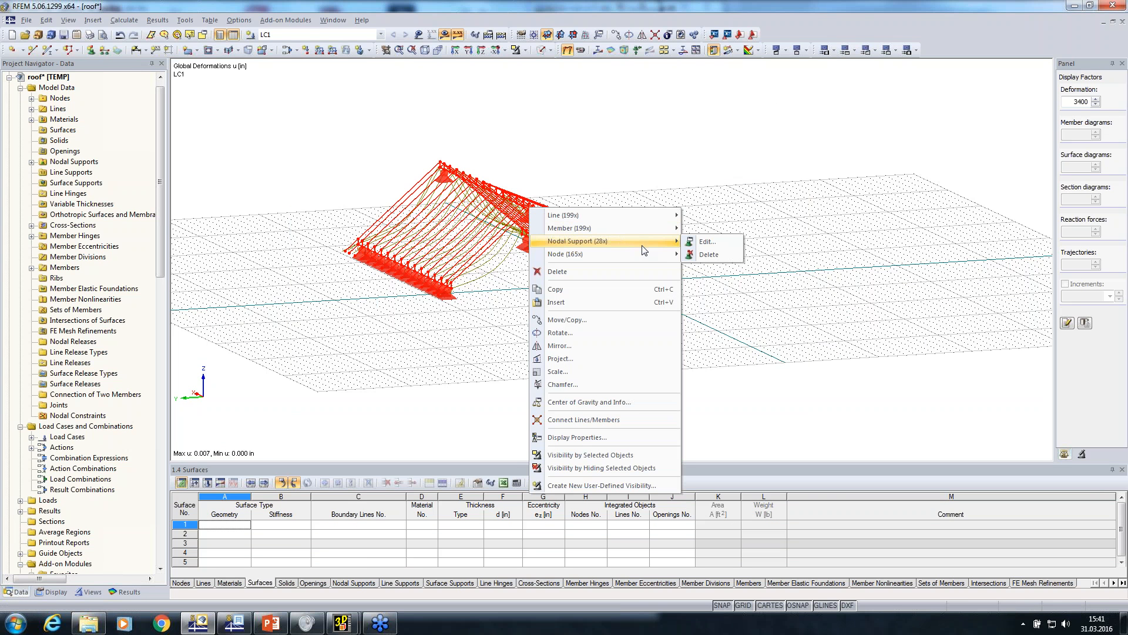
pyautogui.click(707, 255)
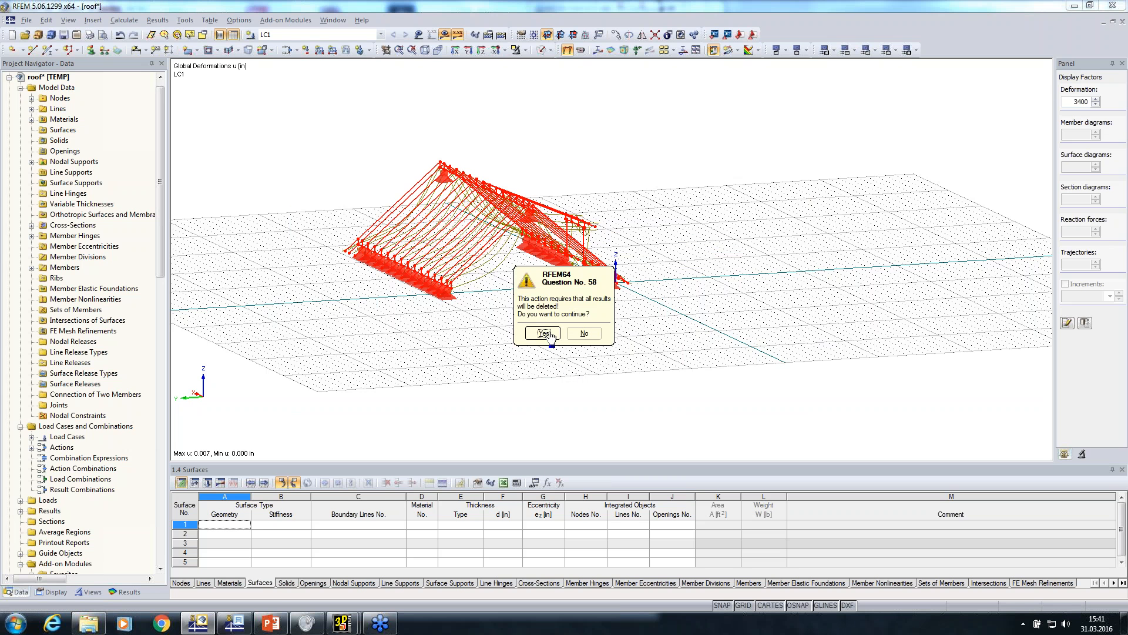
pyautogui.click(549, 333)
# Step: Copy the entire roof structure and insert it into the CLT-surfaces model with zero offset
pyautogui.keyDown('ctrl'); pyautogui.moveTo(511, 259); pyautogui.dragTo(405, 265, button='middle'); pyautogui.keyUp('ctrl')
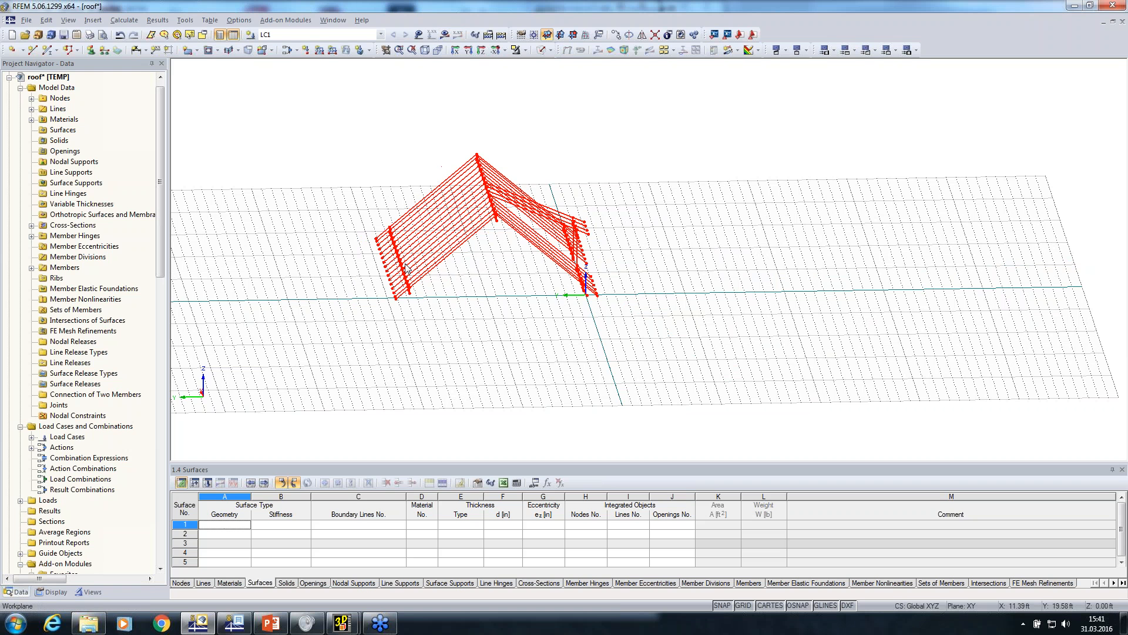
pyautogui.click(9, 77)
pyautogui.doubleClick(47, 87)
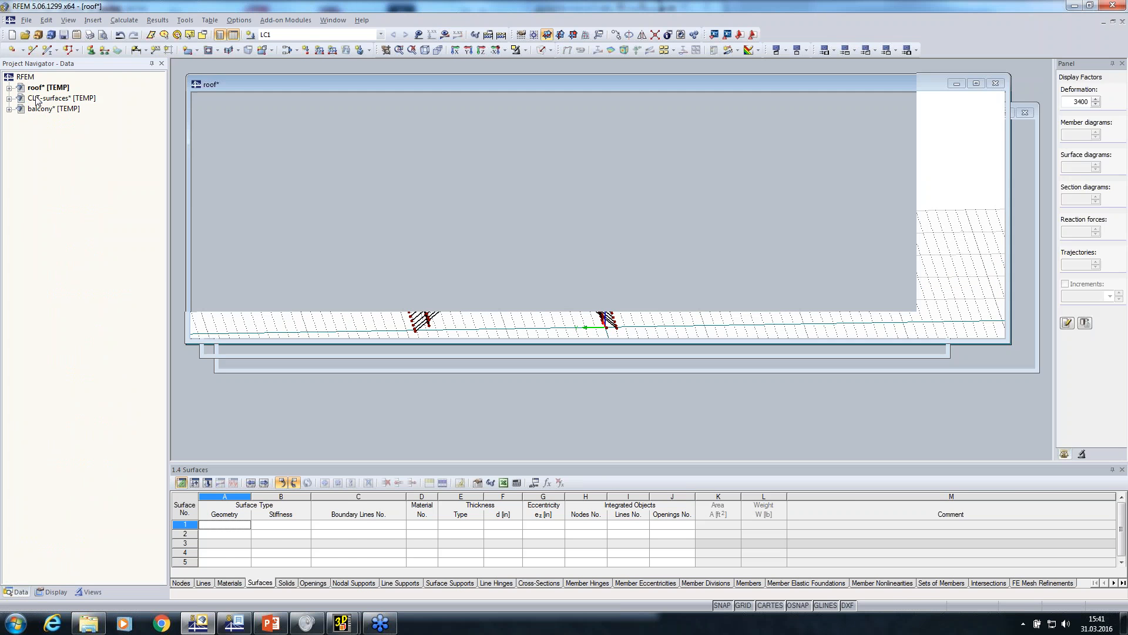
pyautogui.hotkey('ctrl', 'v')
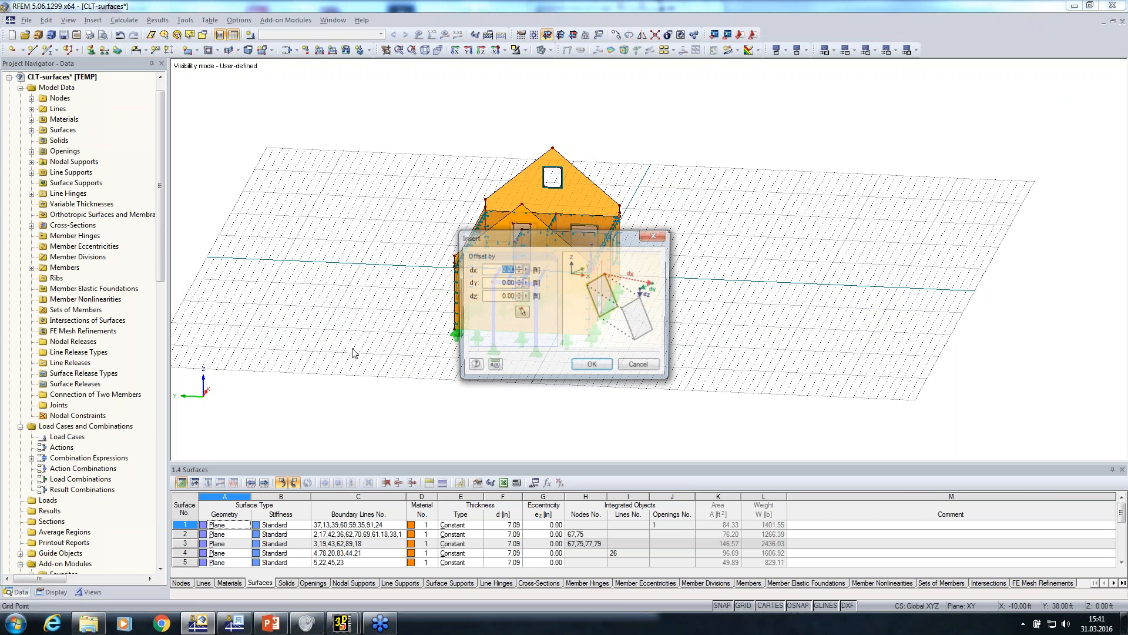
pyautogui.click(591, 366)
pyautogui.keyDown('ctrl'); pyautogui.moveTo(670, 443); pyautogui.dragTo(469, 392, button='middle'); pyautogui.keyUp('ctrl')
pyautogui.scroll(3, 522, 142)
pyautogui.scroll(-1, 522, 141)
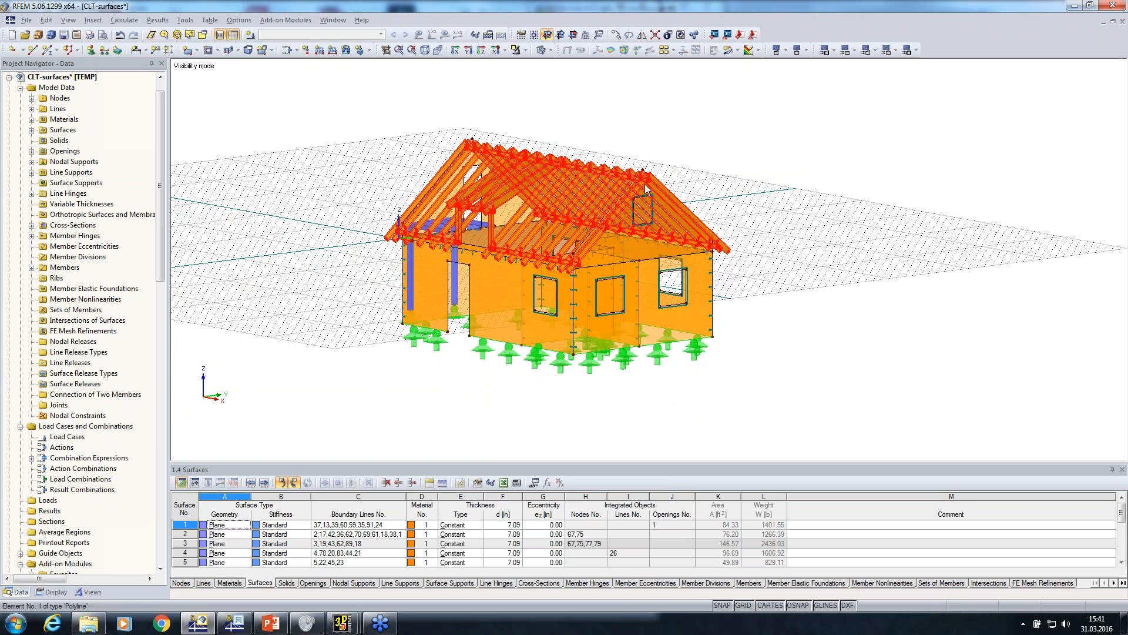
pyautogui.scroll(2, 642, 184)
pyautogui.scroll(1, 643, 183)
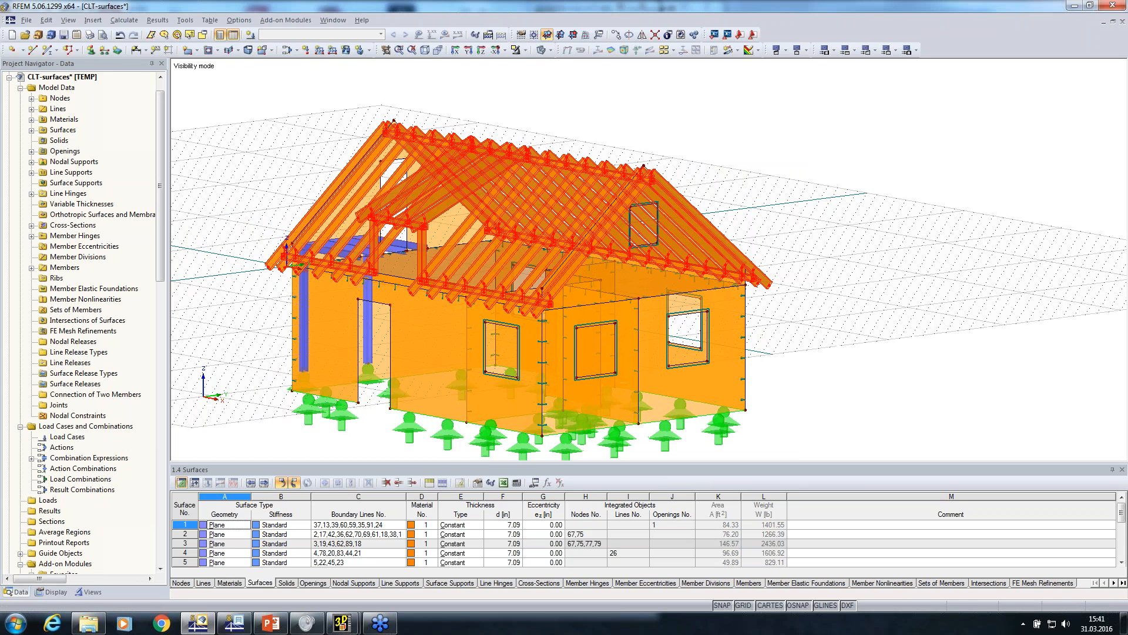
# Step: Save the inserted roof members as a user-defined visibility named Roof in Group 1
pyautogui.click(90, 591)
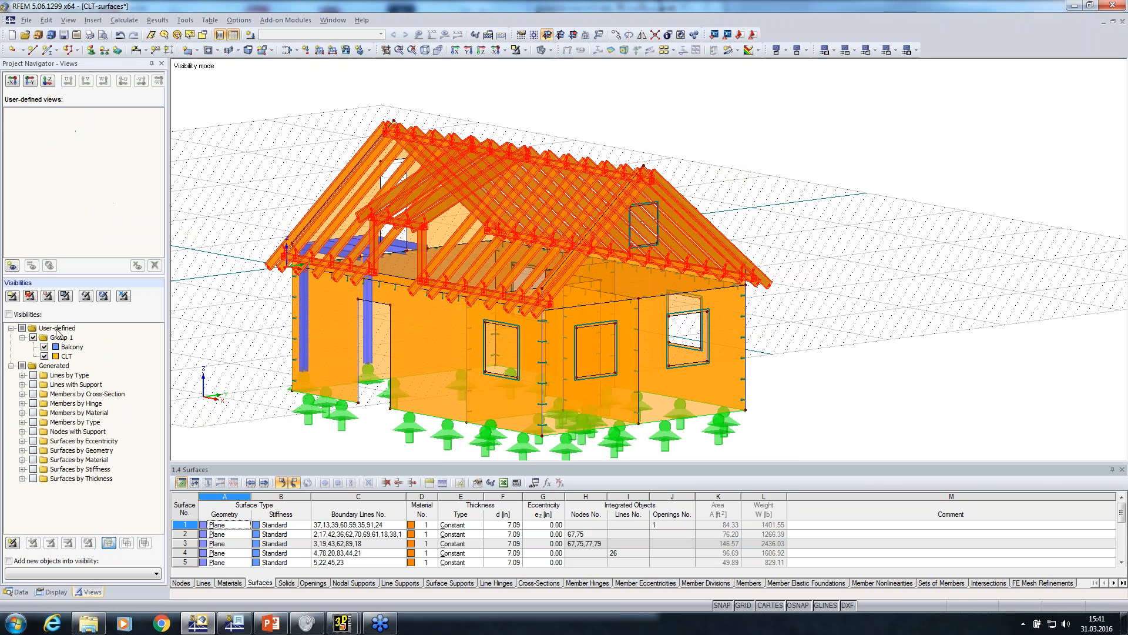
pyautogui.rightClick(57, 337)
pyautogui.click(88, 350)
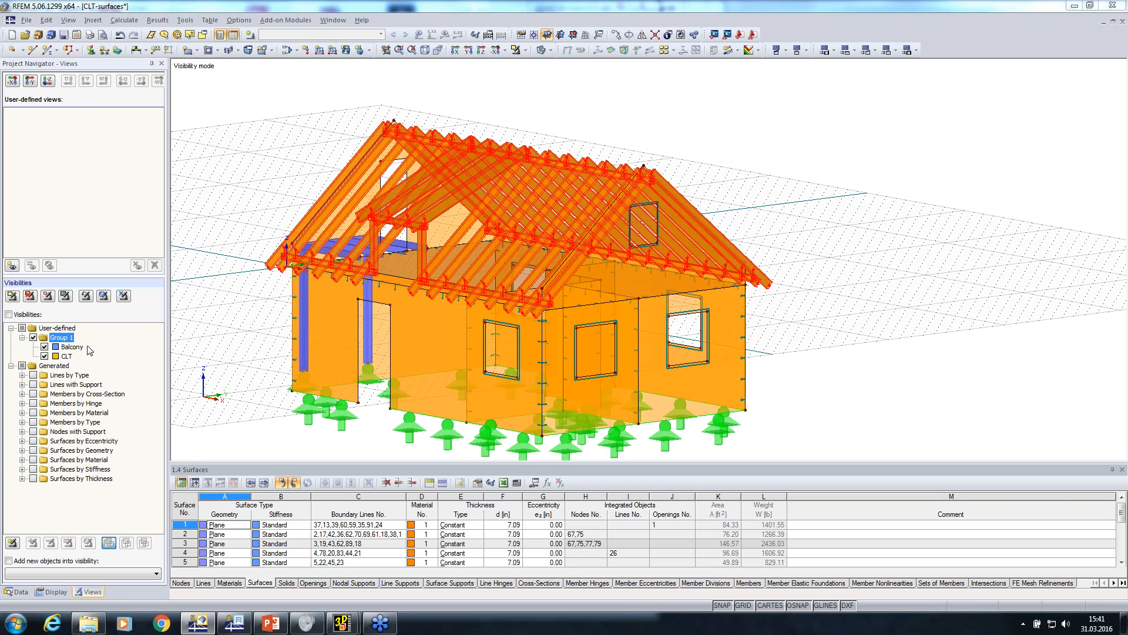
pyautogui.write('Roof')
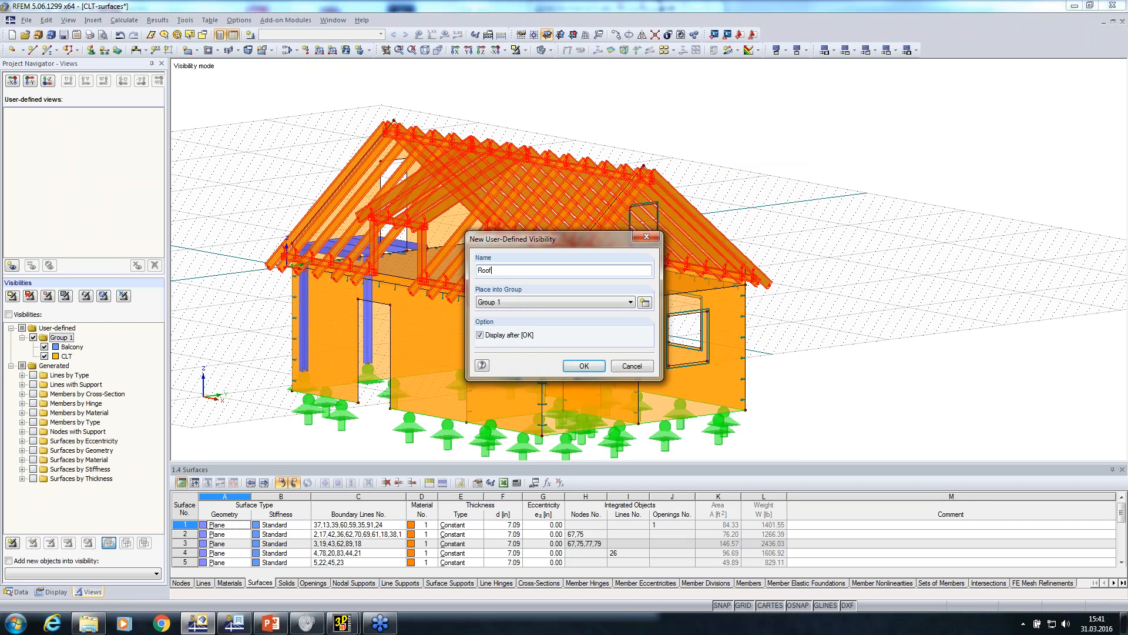
pyautogui.press('Return')
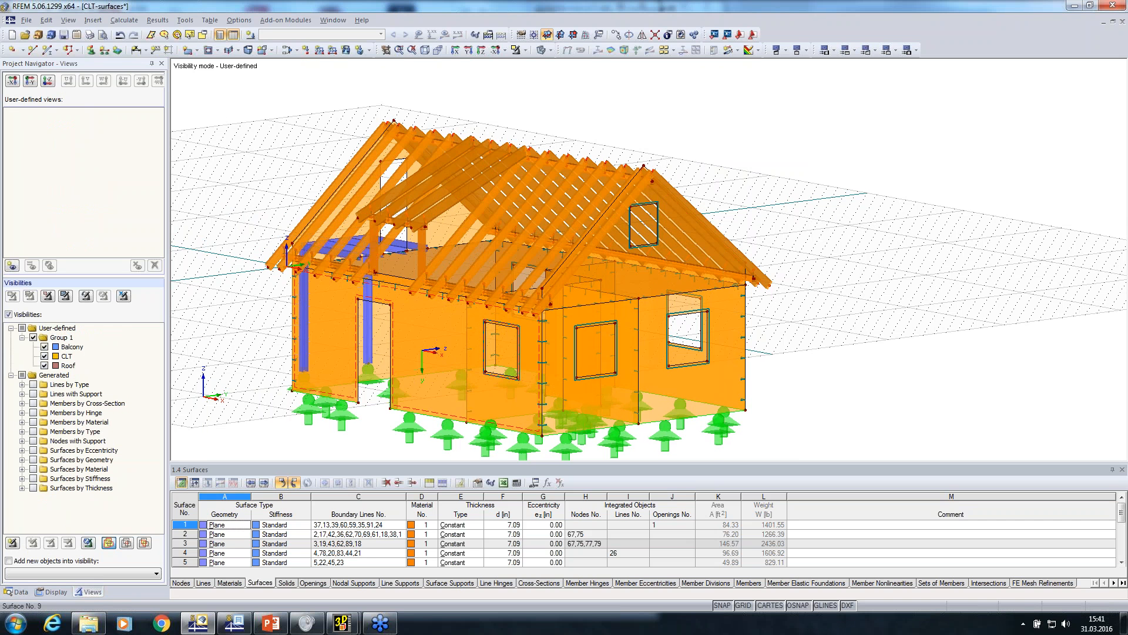
# Step: Connect the lines and members across the combined roof, house and balcony model with a selection window
pyautogui.keyDown('ctrl'); pyautogui.moveTo(411, 349); pyautogui.dragTo(317, 363, button='middle'); pyautogui.keyUp('ctrl')
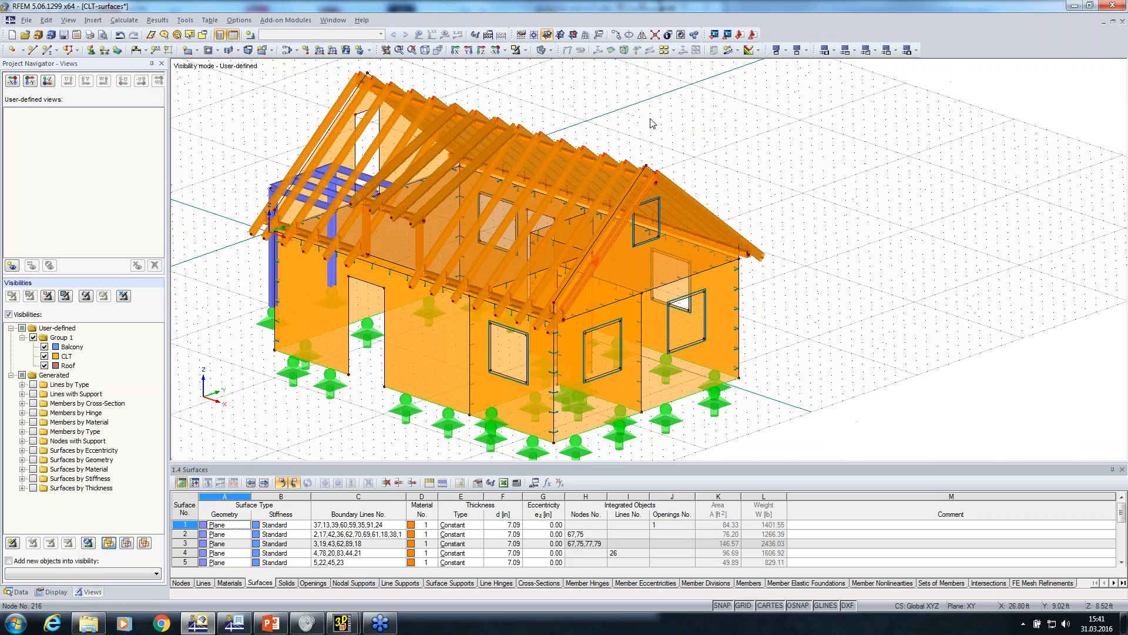
pyautogui.click(658, 34)
pyautogui.moveTo(814, 80); pyautogui.dragTo(153, 319)
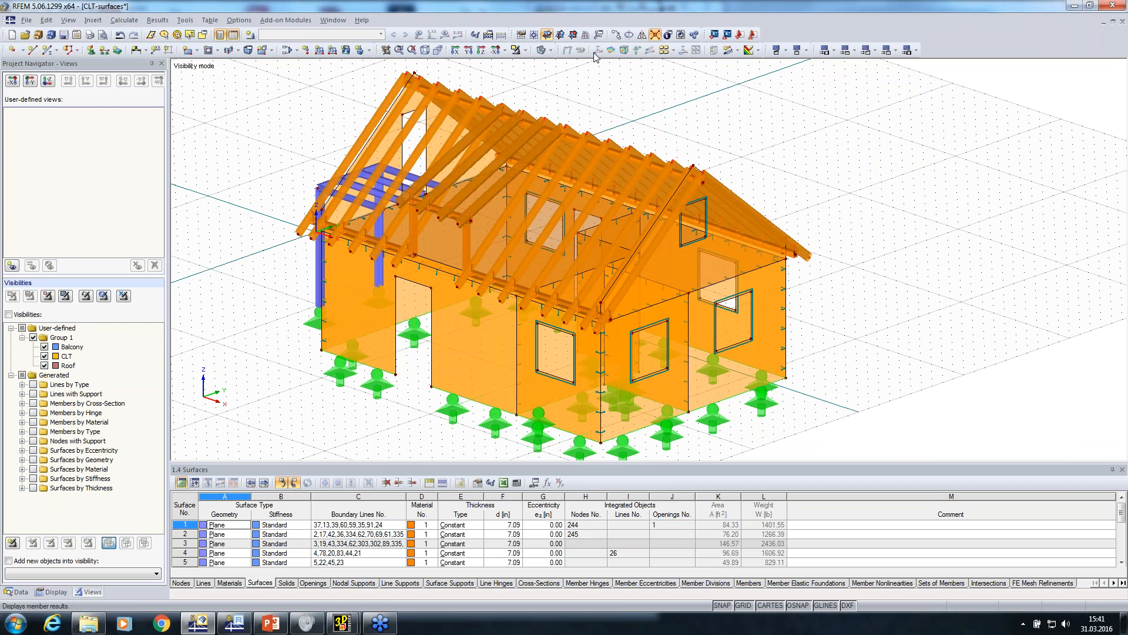
# Step: Show the combined model as wireframe and examine where the rafters meet the upper edges of the walls
pyautogui.click(543, 51)
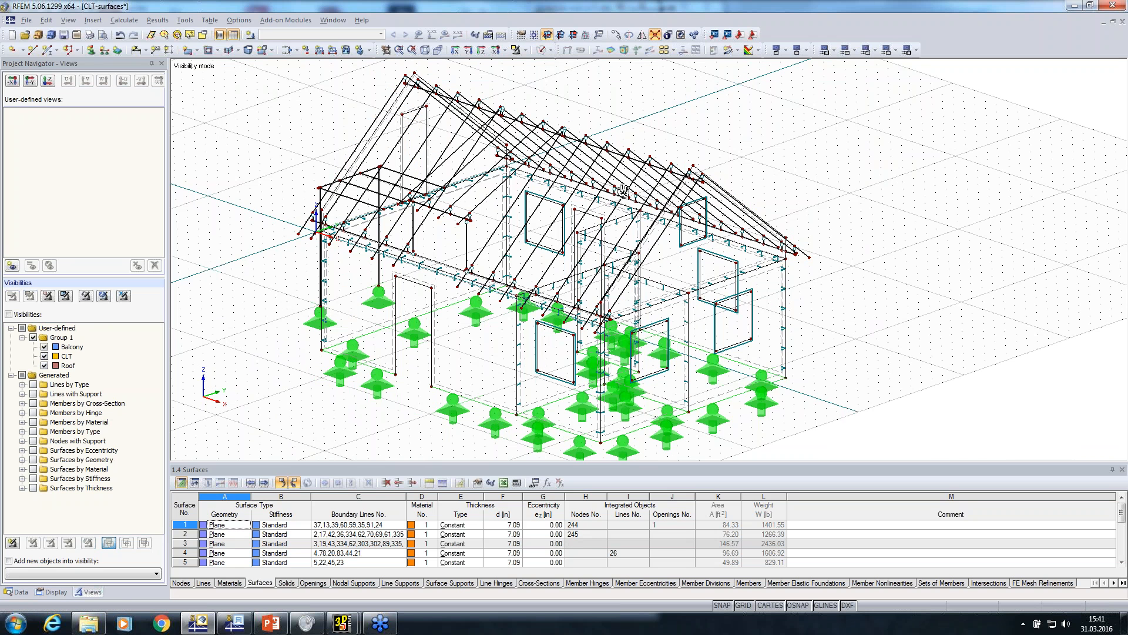
pyautogui.scroll(5, 623, 189)
pyautogui.scroll(1, 746, 211)
pyautogui.scroll(-5, 746, 212)
pyautogui.moveTo(385, 204); pyautogui.dragTo(456, 274, button='middle')
pyautogui.scroll(4, 393, 137)
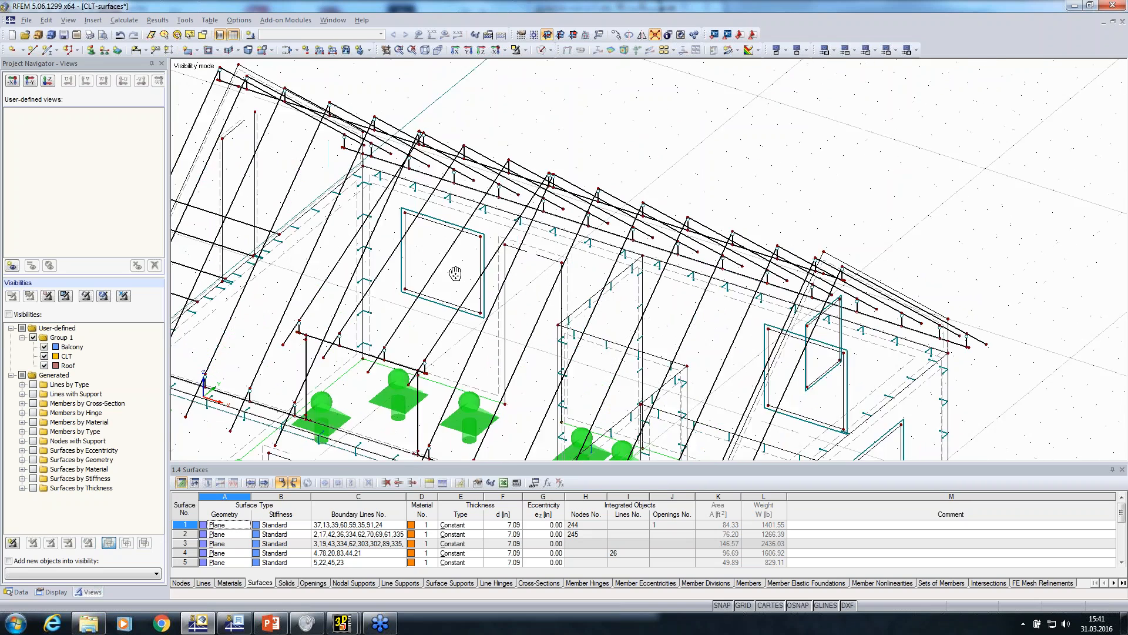
# Step: Show the combined model in solid rendering and examine the properties of the gable wall surface behind the balcony
pyautogui.scroll(-6, 392, 136)
pyautogui.keyDown('ctrl'); pyautogui.moveTo(587, 277); pyautogui.dragTo(770, 225, button='middle'); pyautogui.keyUp('ctrl')
pyautogui.click(542, 50)
pyautogui.scroll(3, 484, 308)
pyautogui.doubleClick(344, 300)
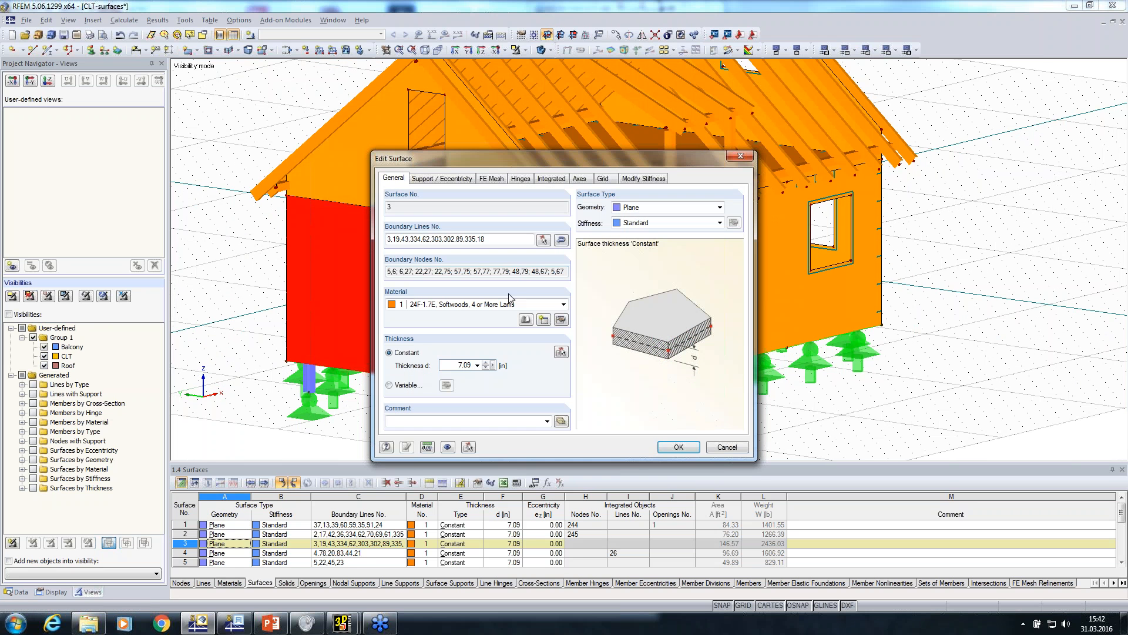
pyautogui.click(724, 446)
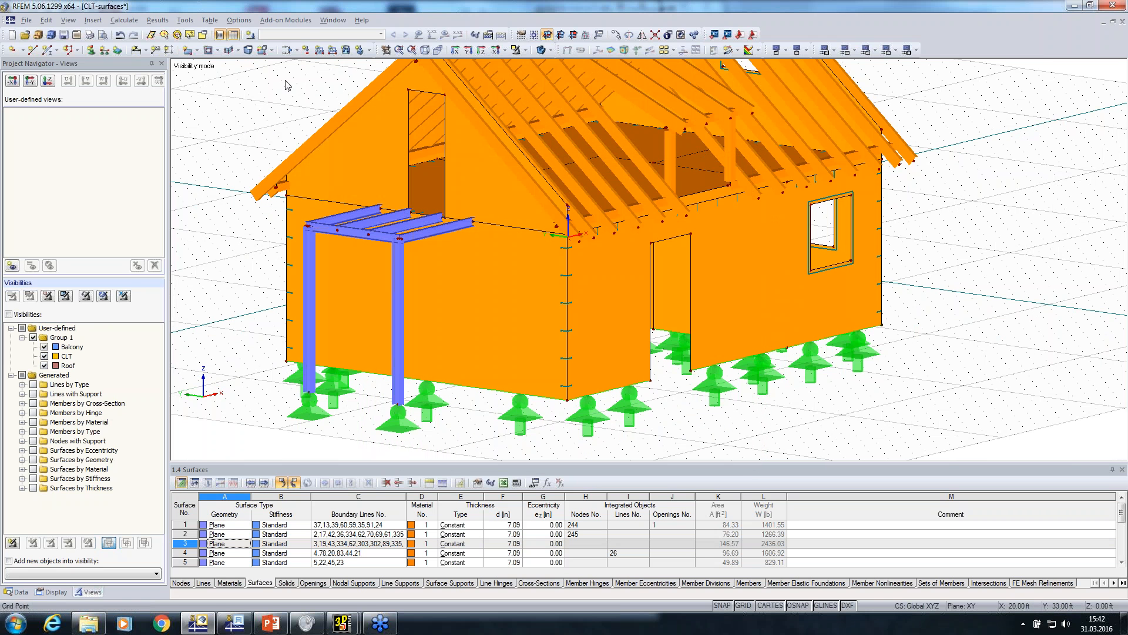
# Step: Try the ANSI/AWC NDS-2015 standard with LRFD in the RF-LAMINATE add-on module, and leave the module without saving
pyautogui.click(290, 20)
pyautogui.moveTo(305, 180)
pyautogui.click(446, 302)
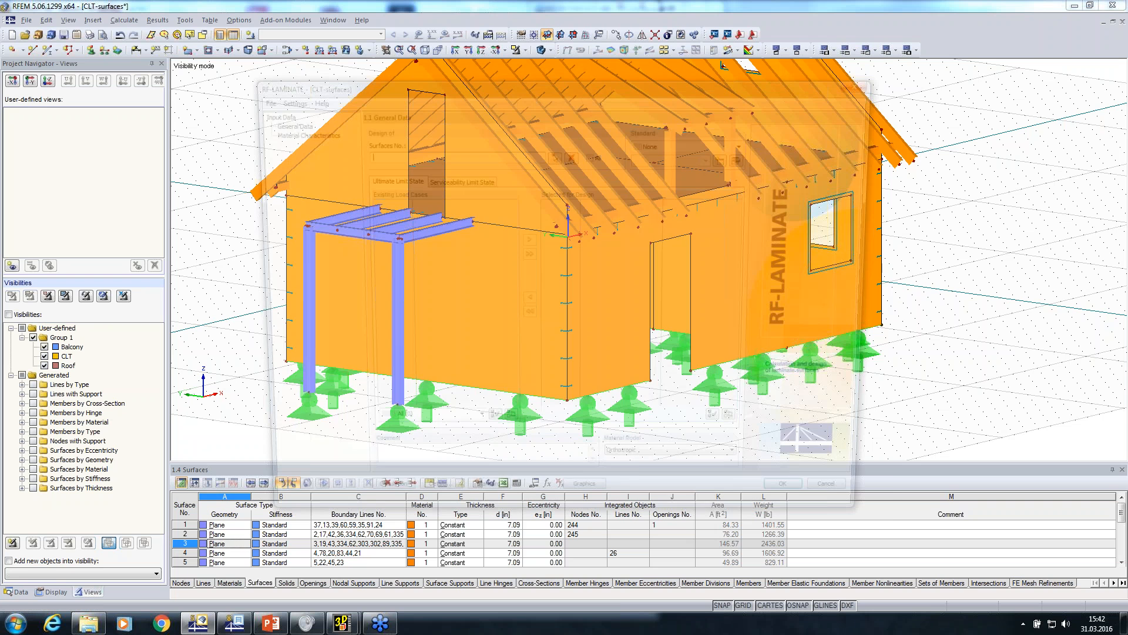
pyautogui.click(689, 143)
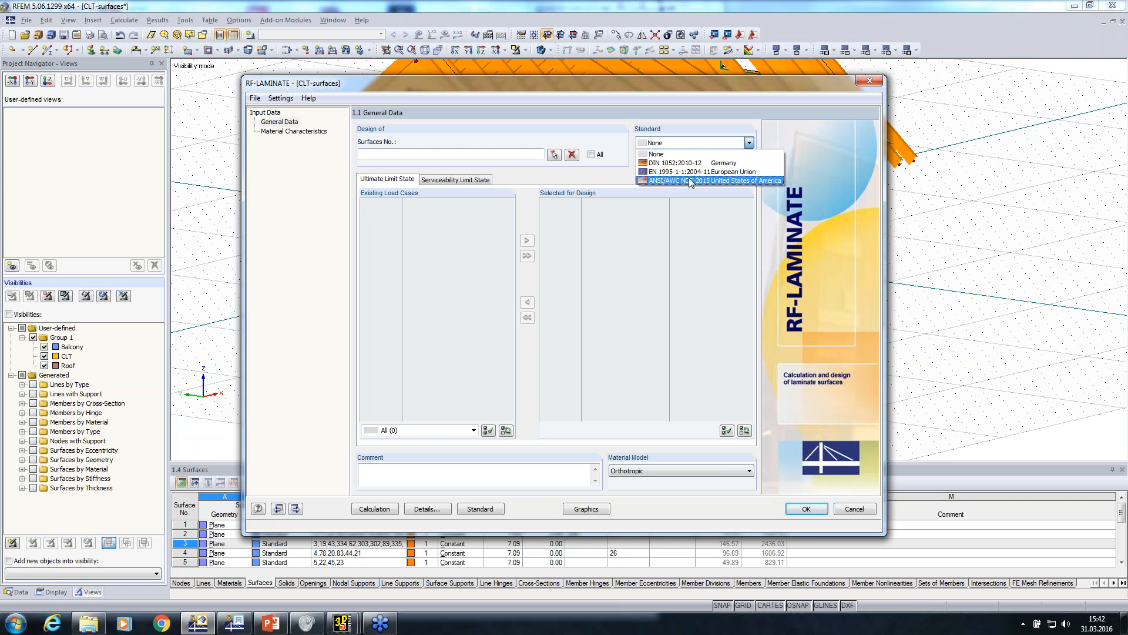
pyautogui.click(689, 178)
pyautogui.click(689, 158)
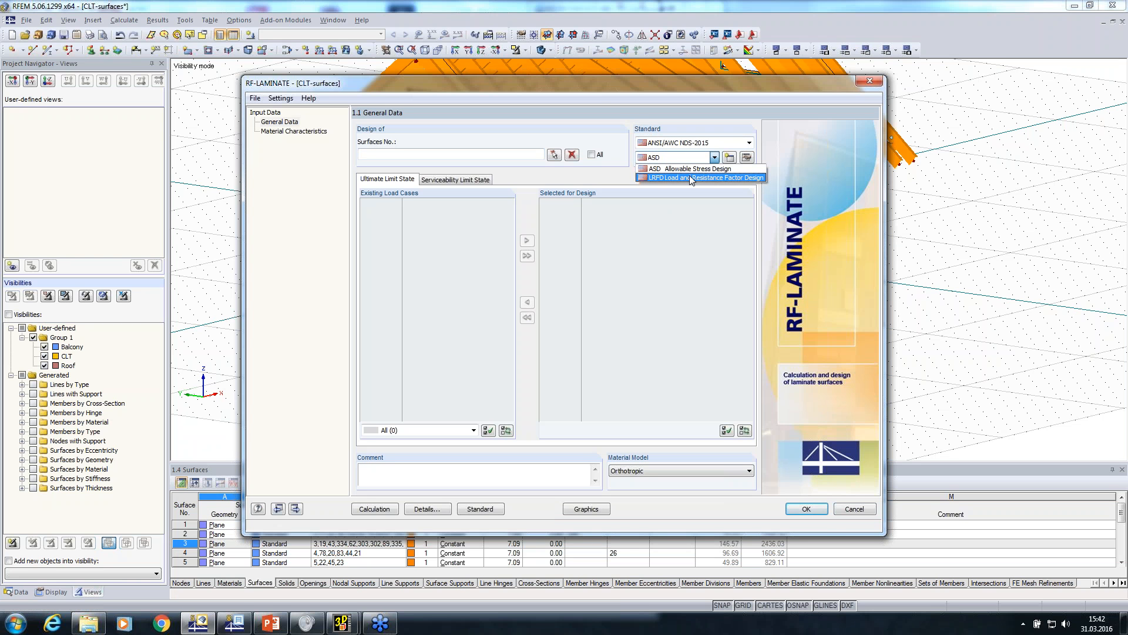
pyautogui.click(696, 178)
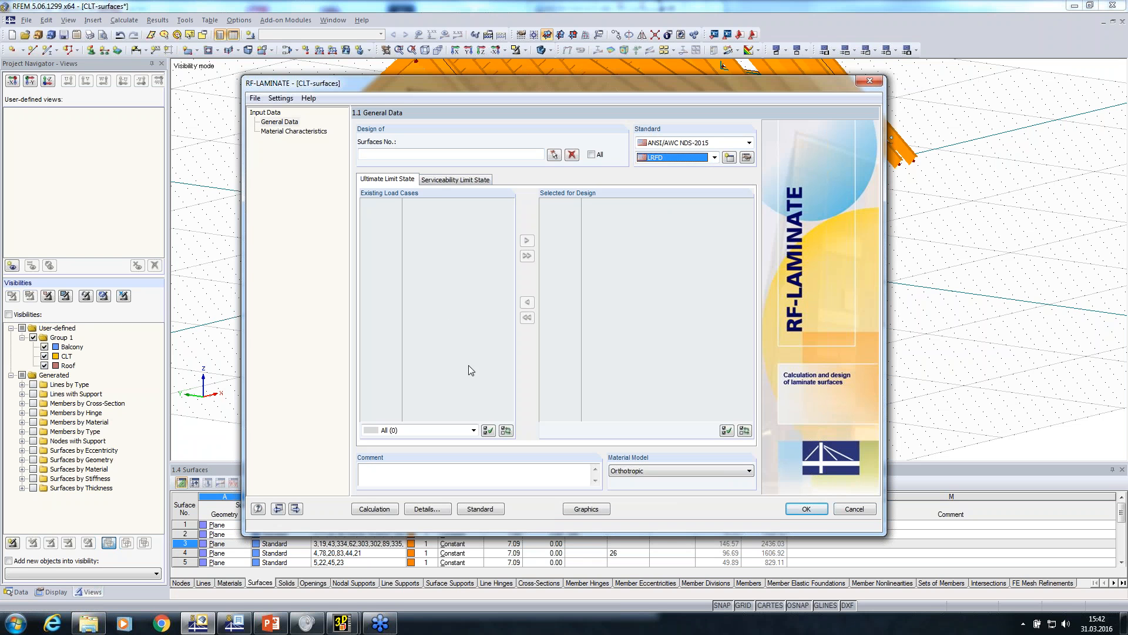
pyautogui.click(854, 509)
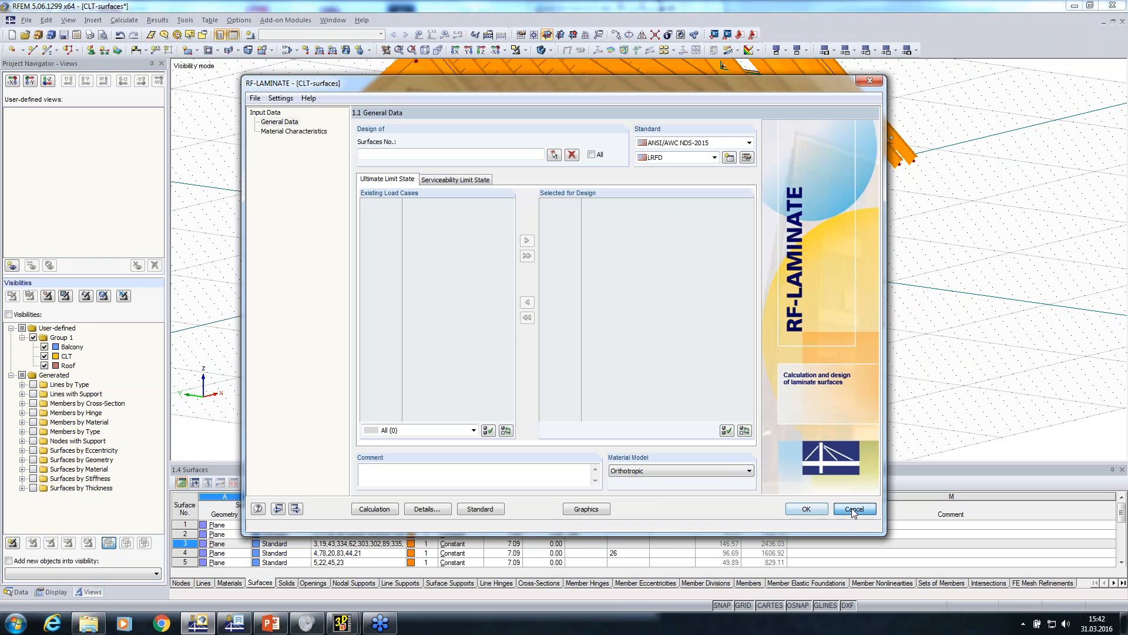
# Step: Activate the user-defined visibilities with only Roof enabled, and show the model as wireframe
pyautogui.click(543, 325)
pyautogui.scroll(3, 553, 376)
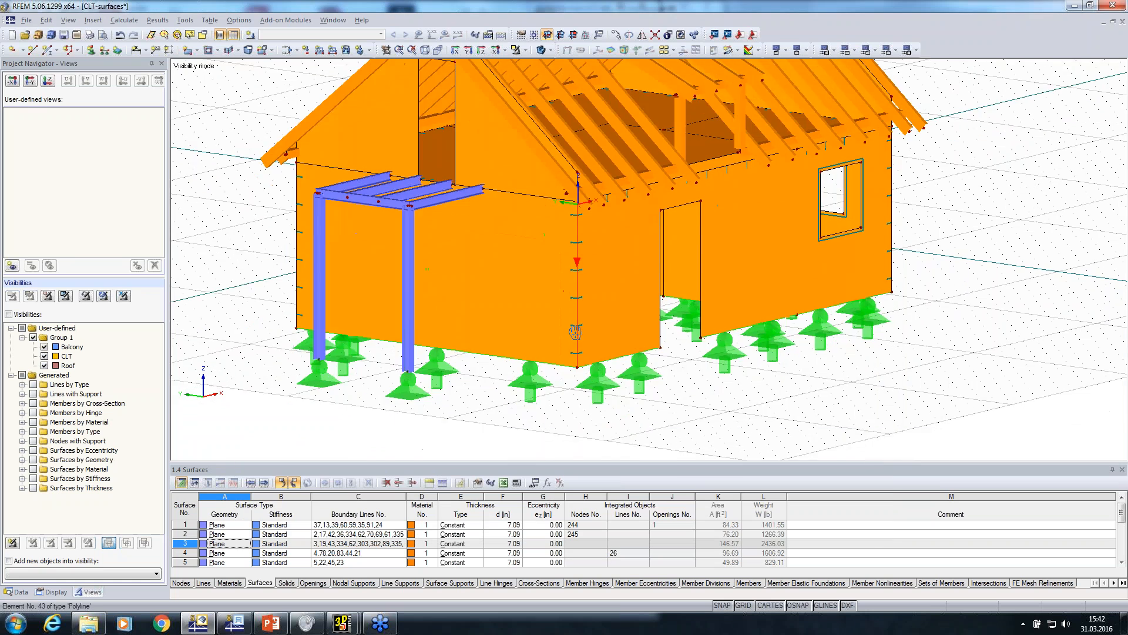
pyautogui.scroll(-5, 422, 344)
pyautogui.keyDown('ctrl'); pyautogui.moveTo(422, 345); pyautogui.dragTo(376, 349, button='middle'); pyautogui.keyUp('ctrl')
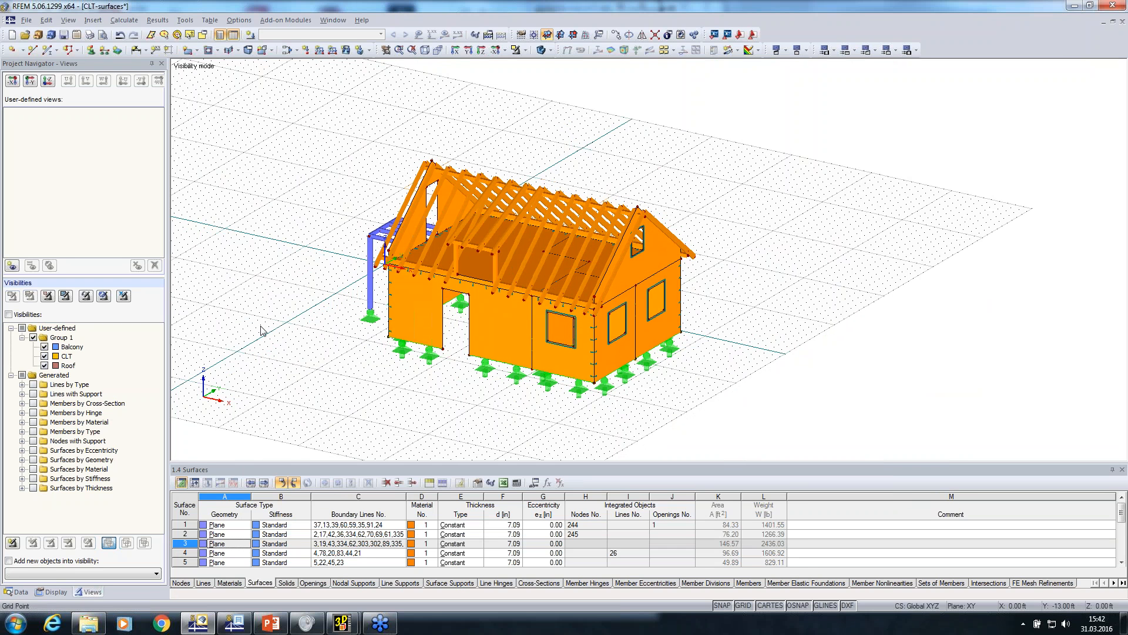
pyautogui.click(44, 347)
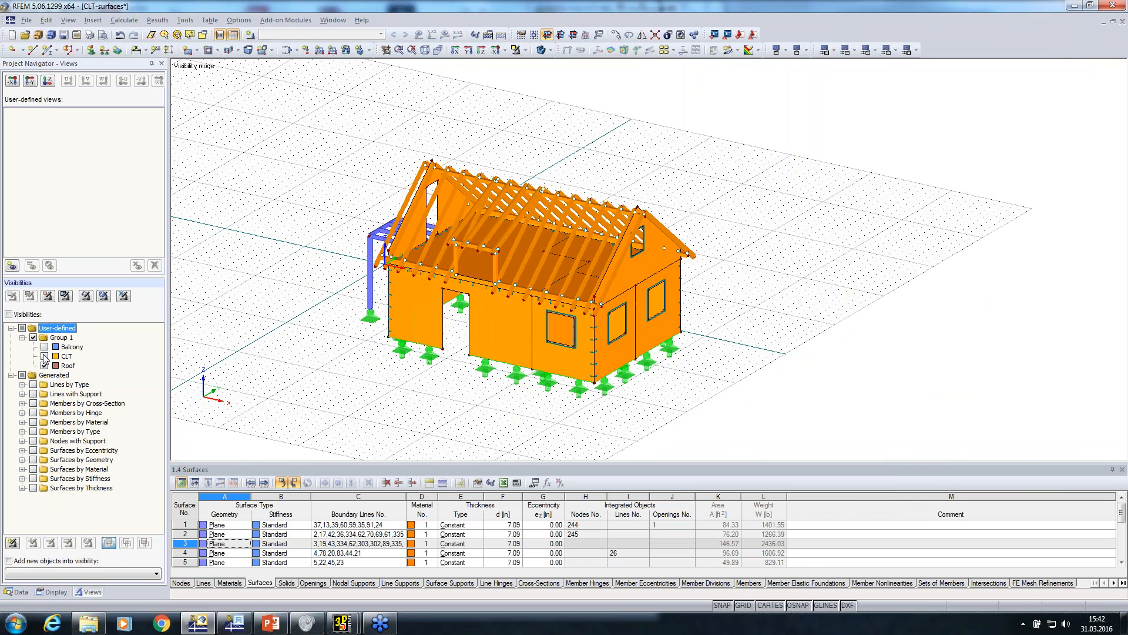
pyautogui.click(9, 314)
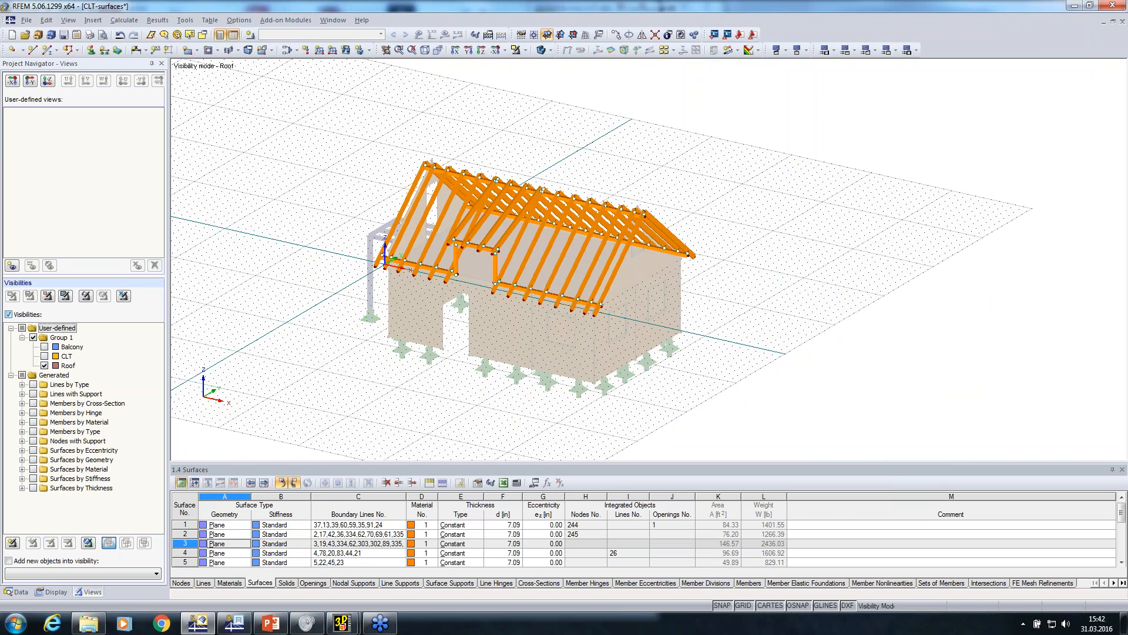
pyautogui.keyDown('ctrl'); pyautogui.moveTo(445, 404); pyautogui.dragTo(999, 348, button='middle'); pyautogui.keyUp('ctrl')
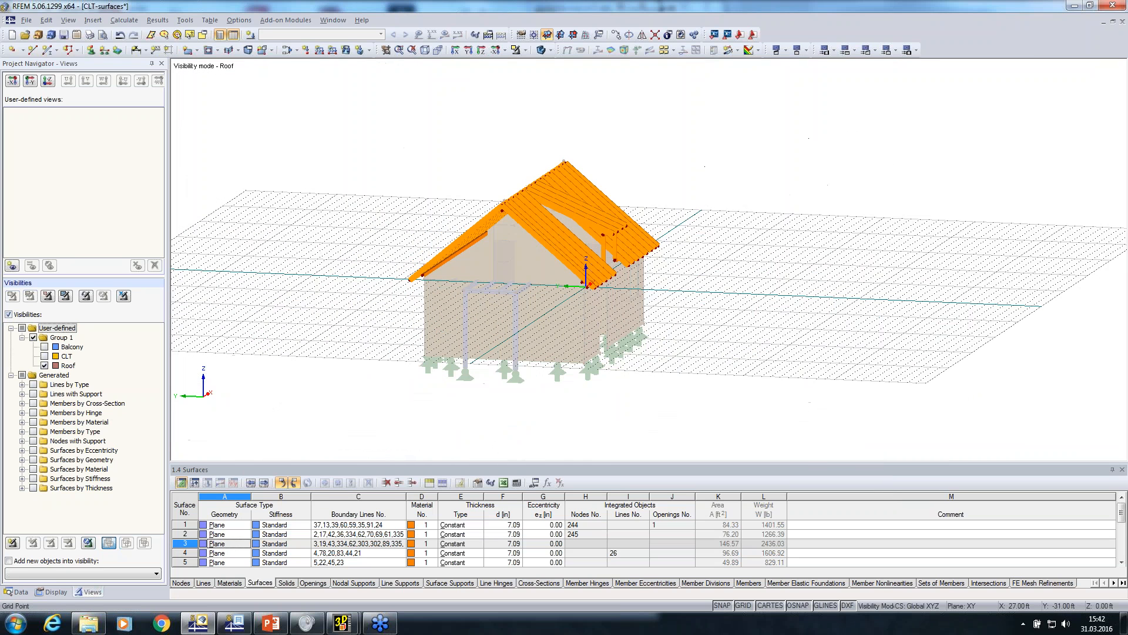
pyautogui.click(541, 50)
pyautogui.click(542, 50)
pyautogui.keyDown('ctrl'); pyautogui.moveTo(689, 277); pyautogui.dragTo(622, 327, button='middle'); pyautogui.keyUp('ctrl')
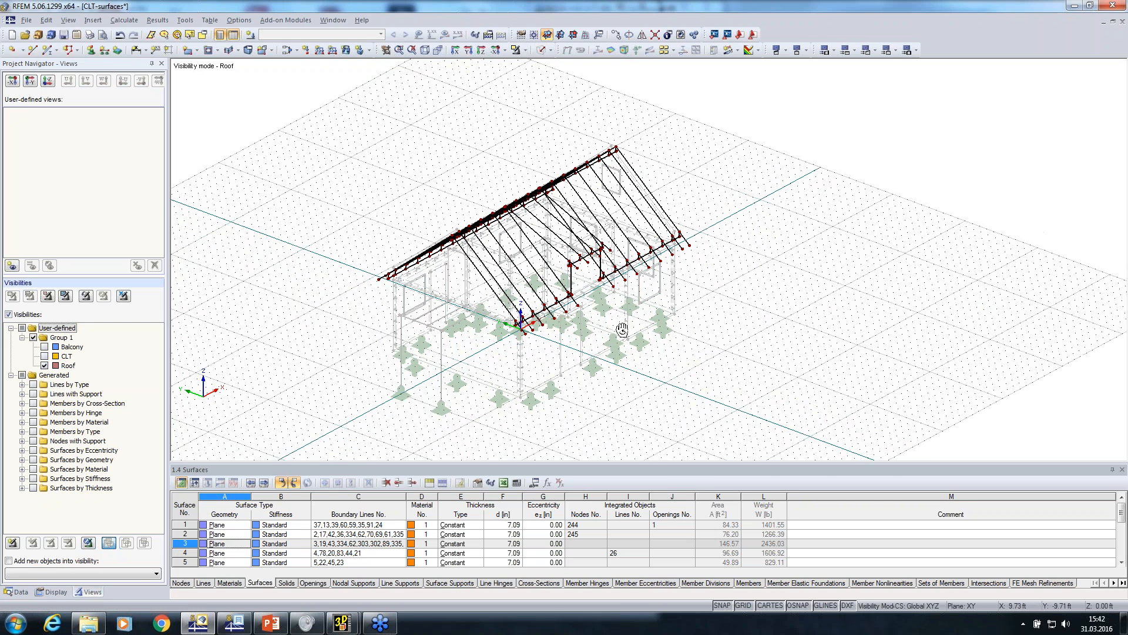
# Step: Start generating loads from area loads on members via plane, creating load case LC1 as Dead with active self-weight
pyautogui.click(185, 21)
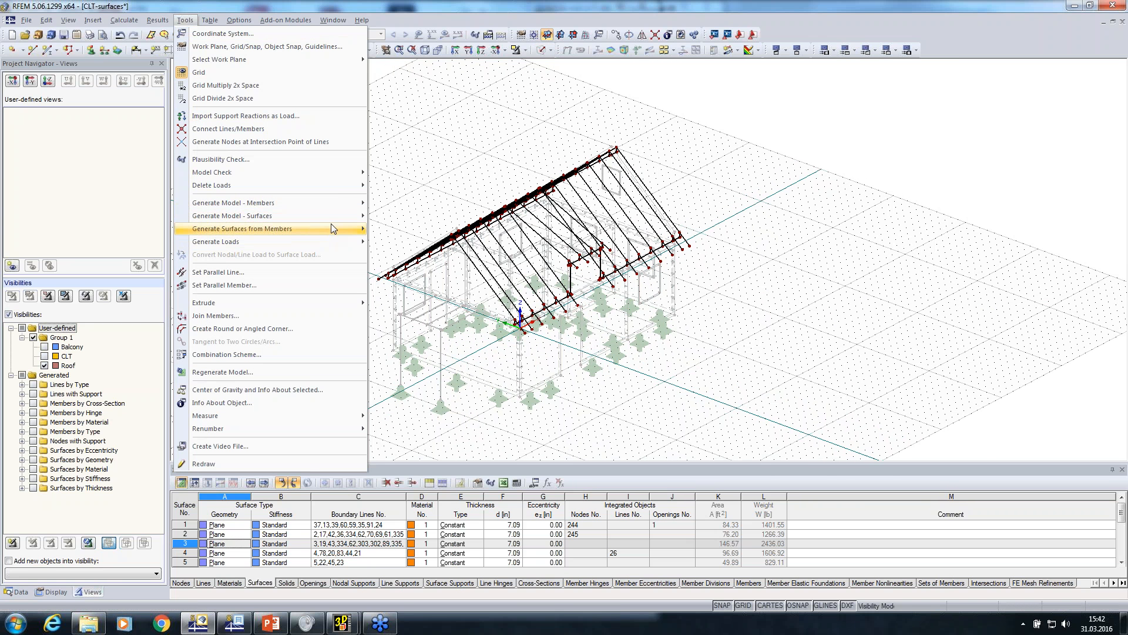
pyautogui.moveTo(329, 242)
pyautogui.click(420, 243)
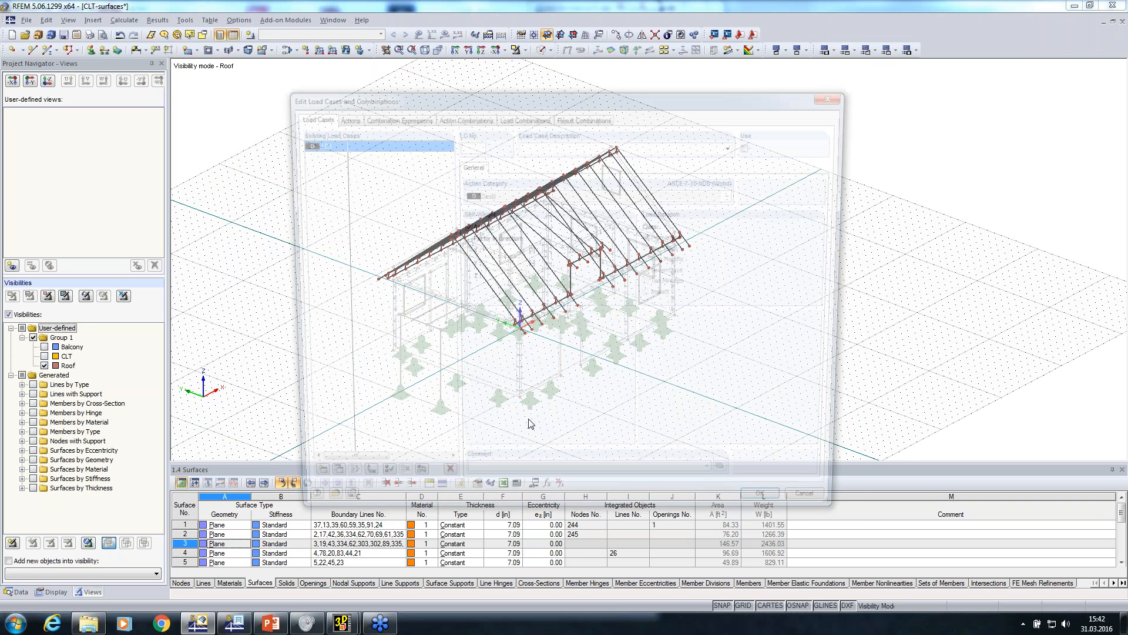
pyautogui.click(767, 510)
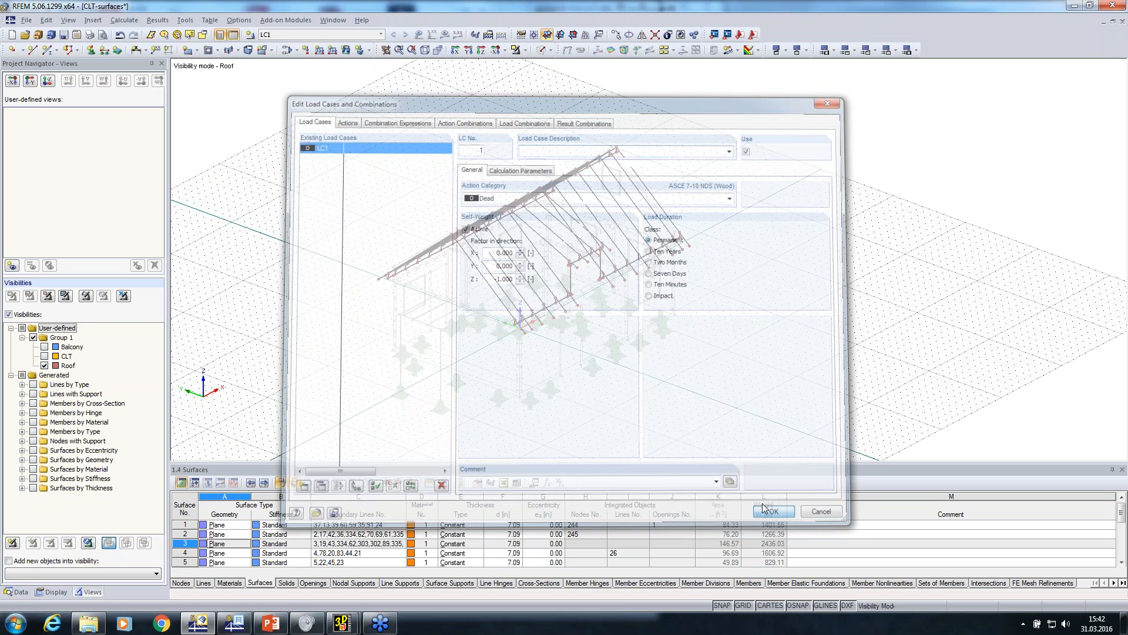
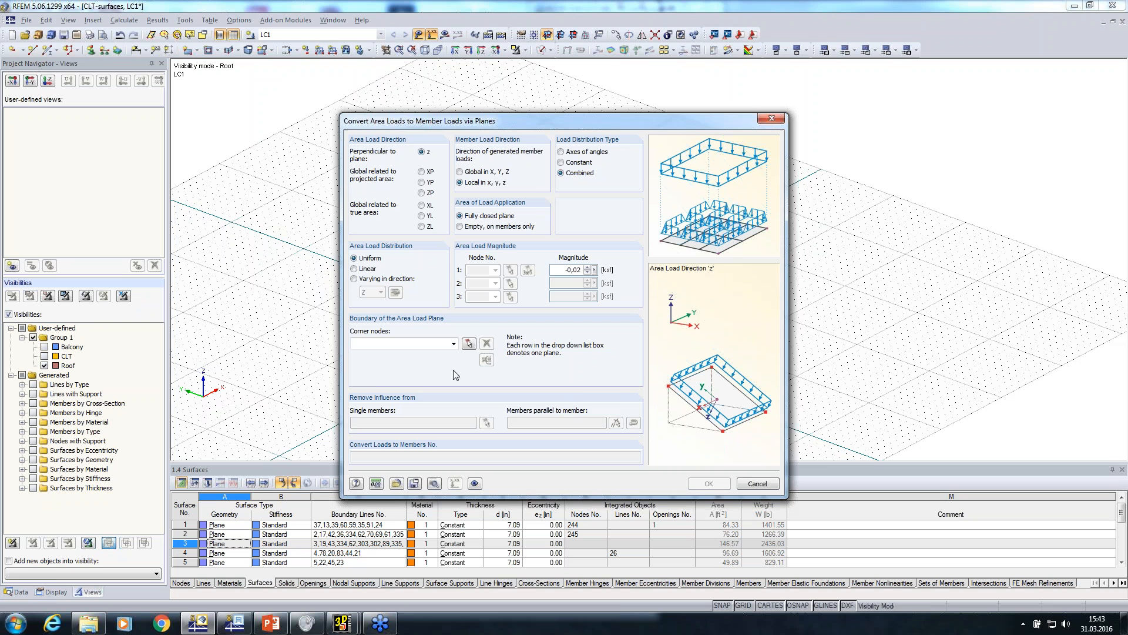
# Step: Generate member loads from a uniform -0.020 ksf area load perpendicular to the roof slope without the dormer, picking the slope's corner nodes
pyautogui.click(468, 343)
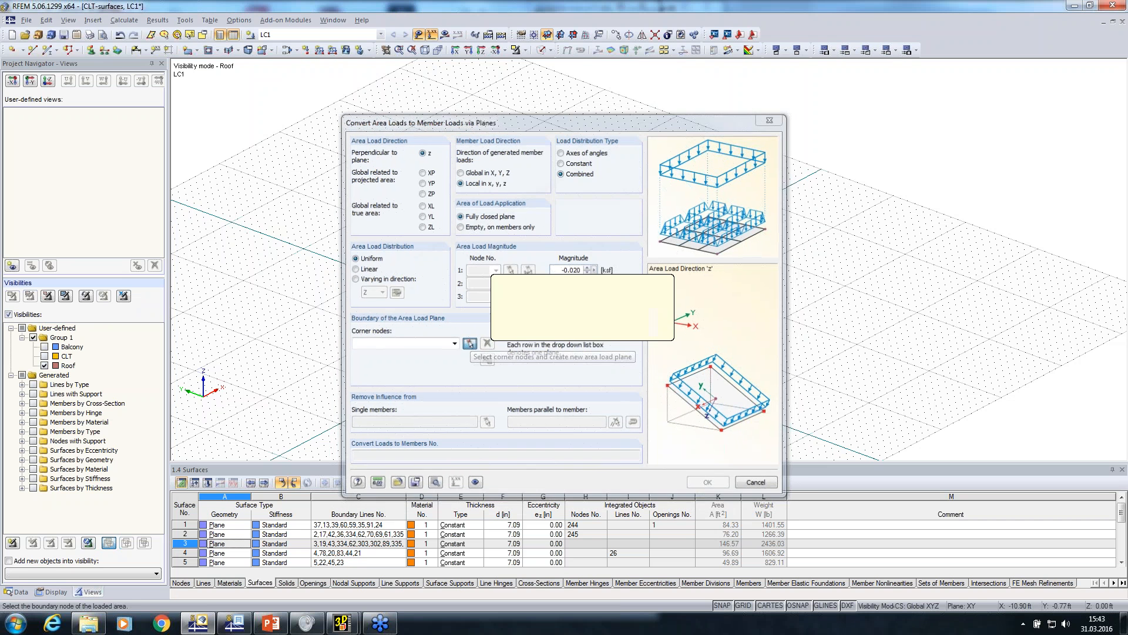
pyautogui.keyDown('ctrl'); pyautogui.moveTo(379, 287); pyautogui.dragTo(785, 287, button='middle'); pyautogui.keyUp('ctrl')
pyautogui.scroll(2, 451, 235)
pyautogui.click(423, 217)
pyautogui.moveTo(788, 433); pyautogui.dragTo(779, 453, button='middle')
pyautogui.scroll(3, 735, 230)
pyautogui.click(717, 222)
pyautogui.moveTo(758, 246); pyautogui.dragTo(1036, 167, button='middle')
pyautogui.scroll(3, 404, 196)
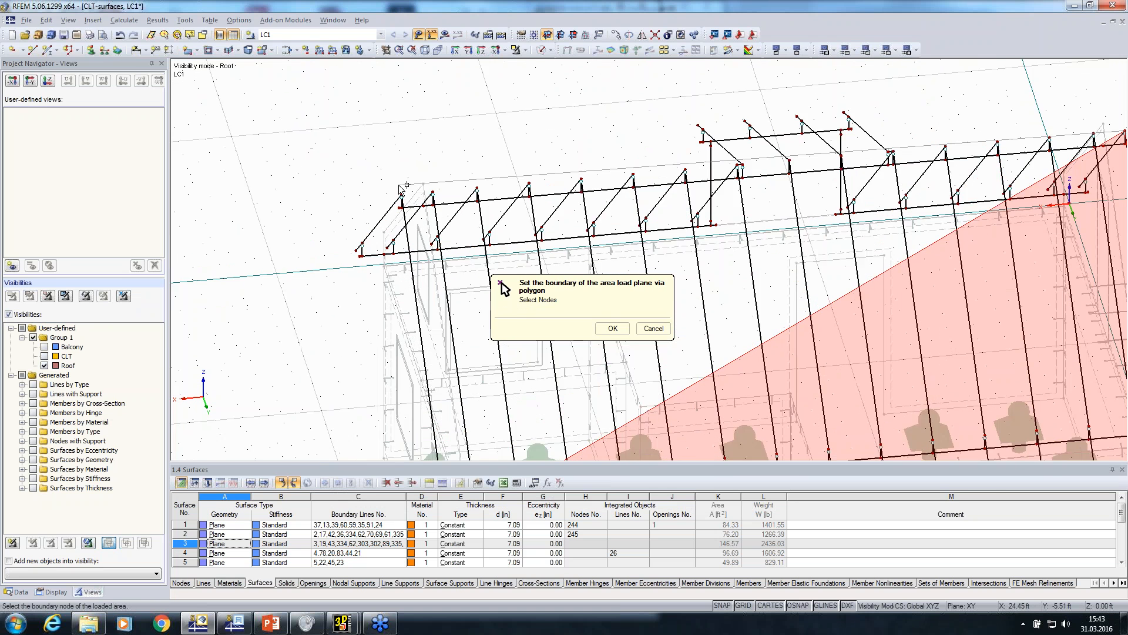
pyautogui.click(403, 196)
pyautogui.click(611, 329)
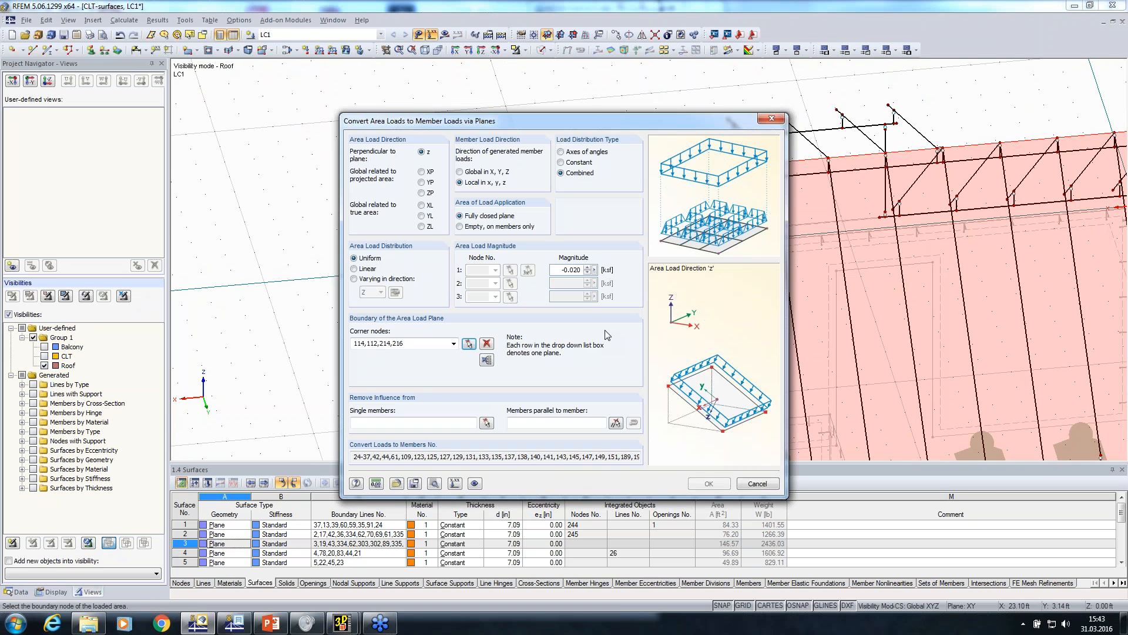
pyautogui.click(708, 483)
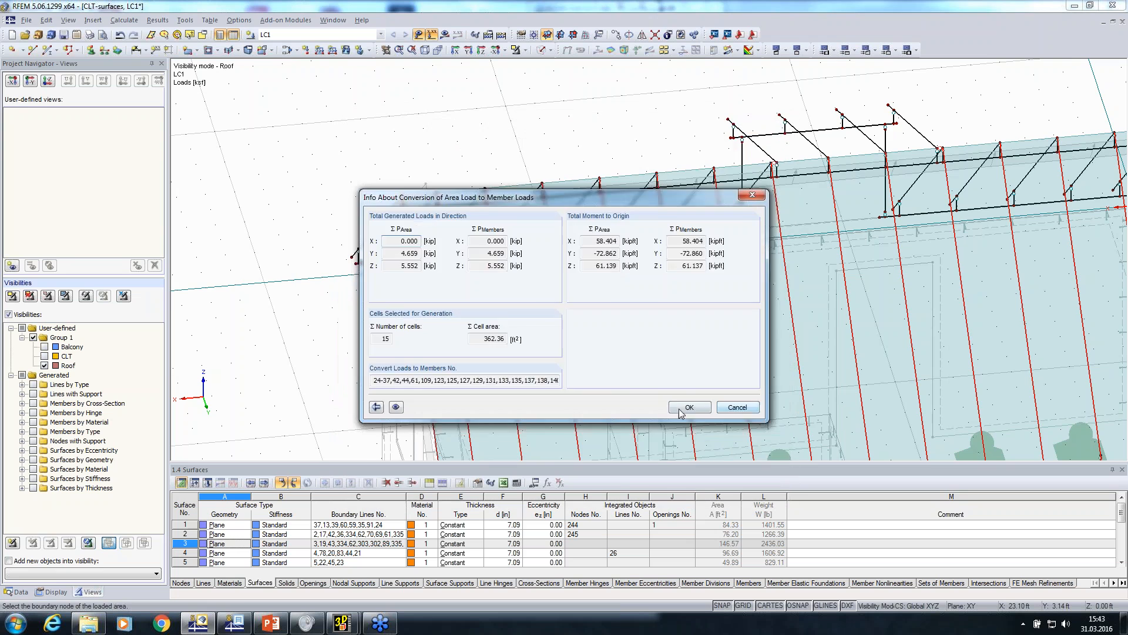
pyautogui.click(681, 407)
# Step: Change the direction of the generated roof area load to global ZL, related to the true area
pyautogui.keyDown('ctrl'); pyautogui.moveTo(821, 379); pyautogui.dragTo(499, 281, button='middle'); pyautogui.keyUp('ctrl')
pyautogui.doubleClick(499, 281)
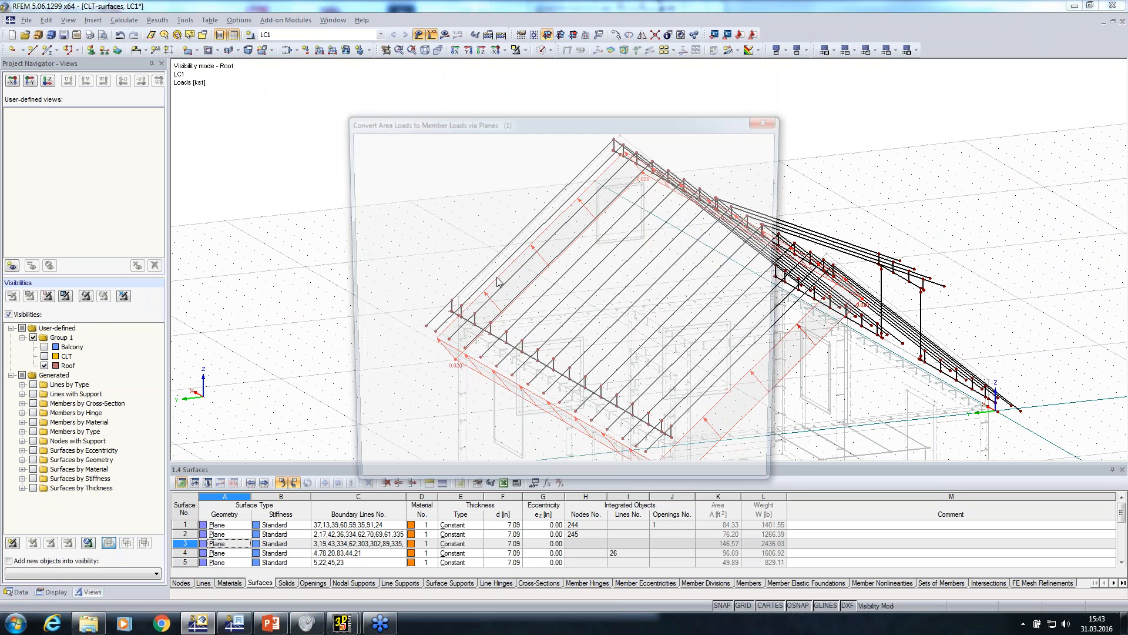
pyautogui.click(421, 226)
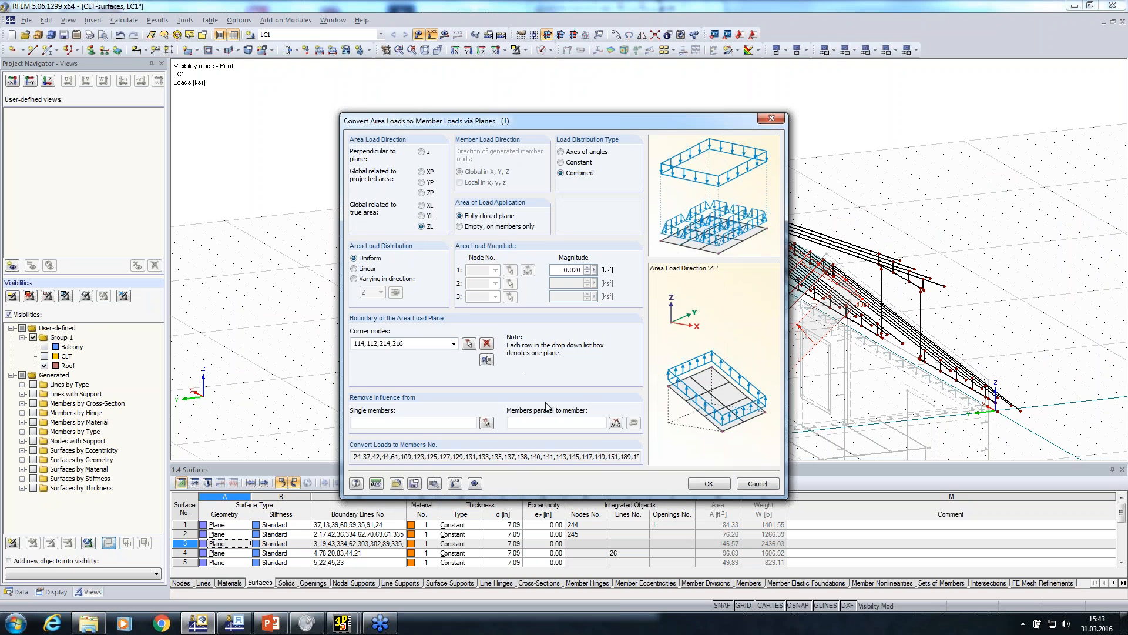
pyautogui.click(706, 483)
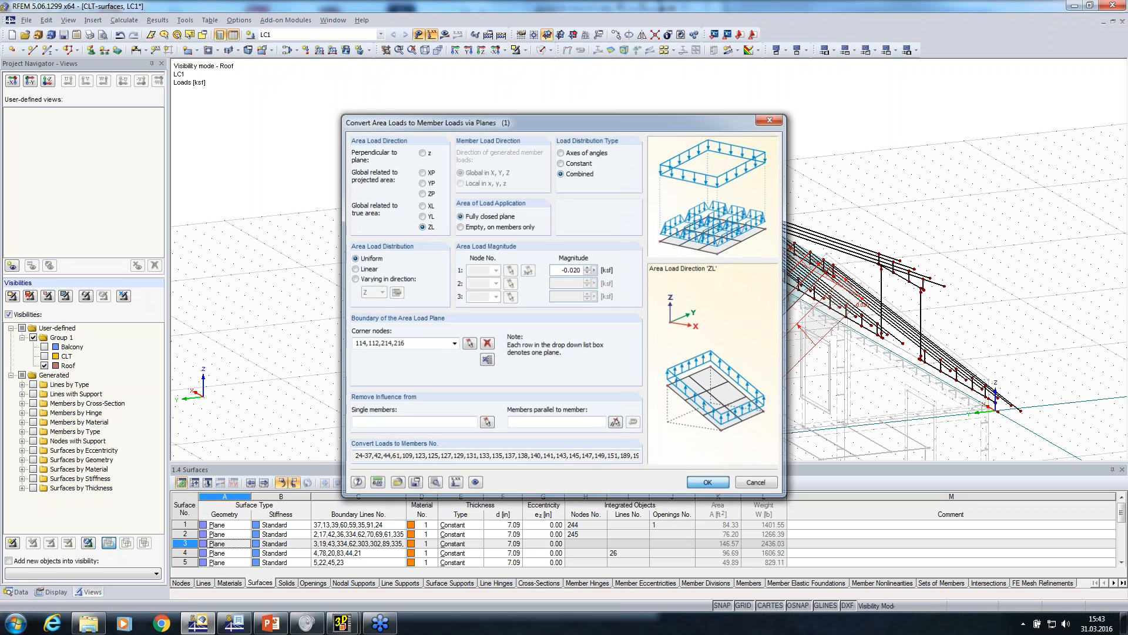
pyautogui.click(690, 408)
pyautogui.keyDown('ctrl'); pyautogui.moveTo(708, 398); pyautogui.dragTo(558, 299, button='middle'); pyautogui.keyUp('ctrl')
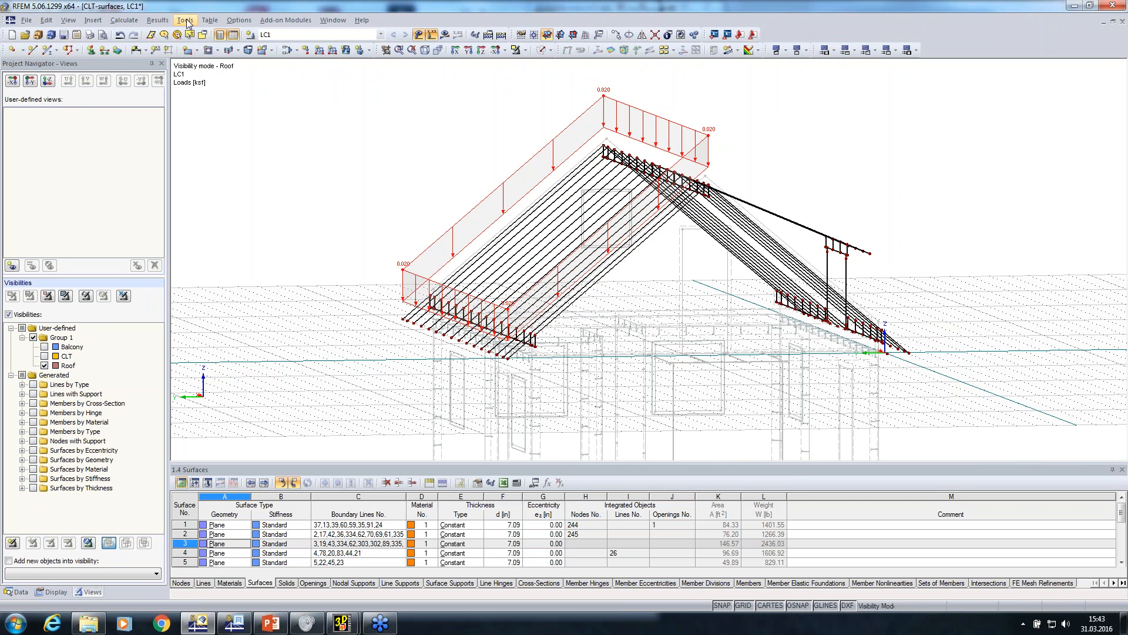
# Step: Create load case LC2 with the action category Snow
pyautogui.click(251, 36)
pyautogui.click(735, 203)
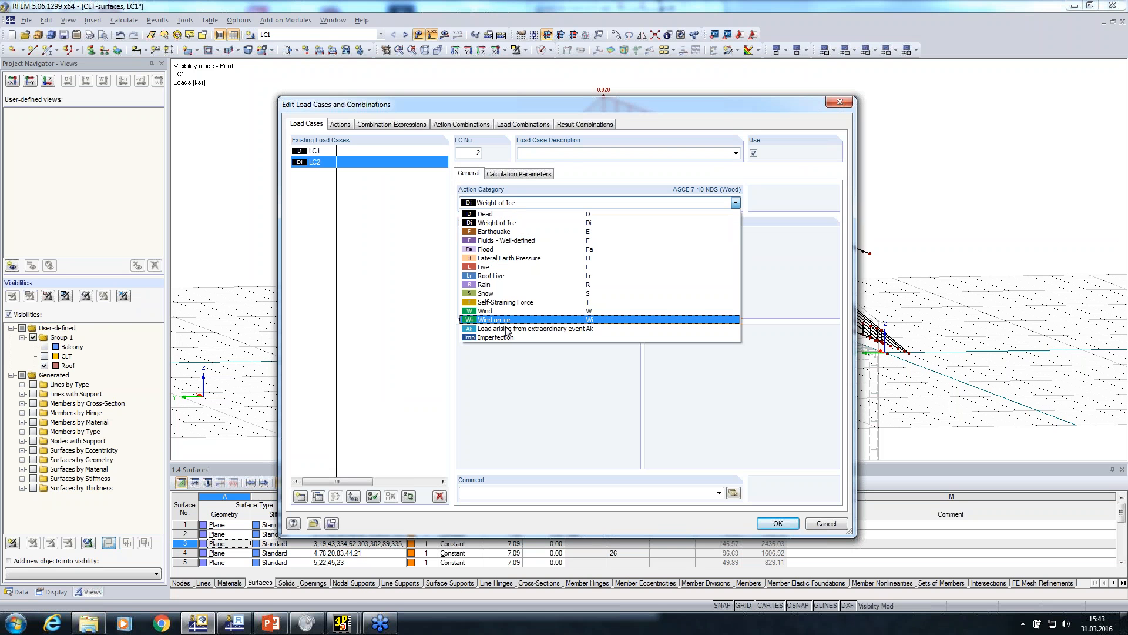
pyautogui.click(489, 293)
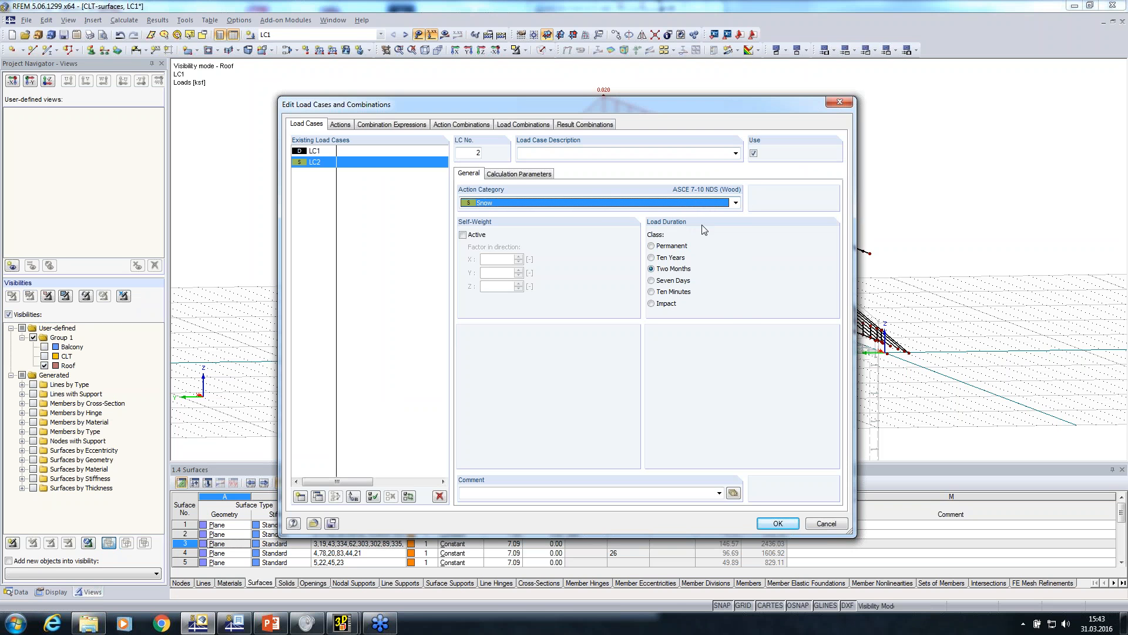
pyautogui.click(767, 530)
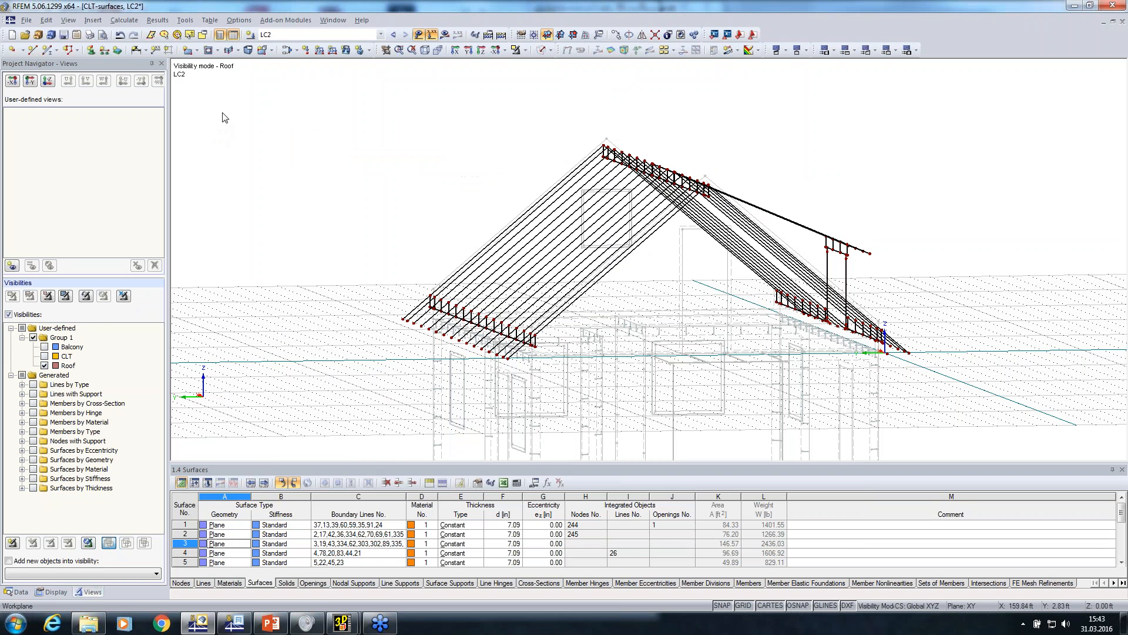
# Step: Start generating snow loads for a duopitch roof according to ASCE/SEI 7-10 in LC2
pyautogui.click(187, 24)
pyautogui.moveTo(290, 242)
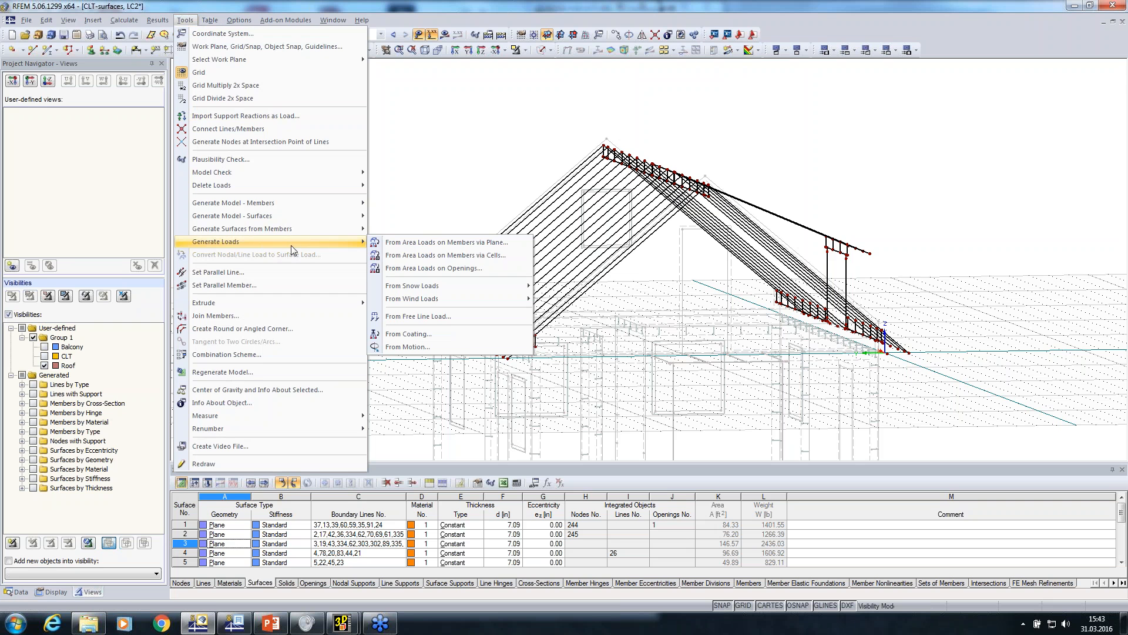
pyautogui.moveTo(469, 289)
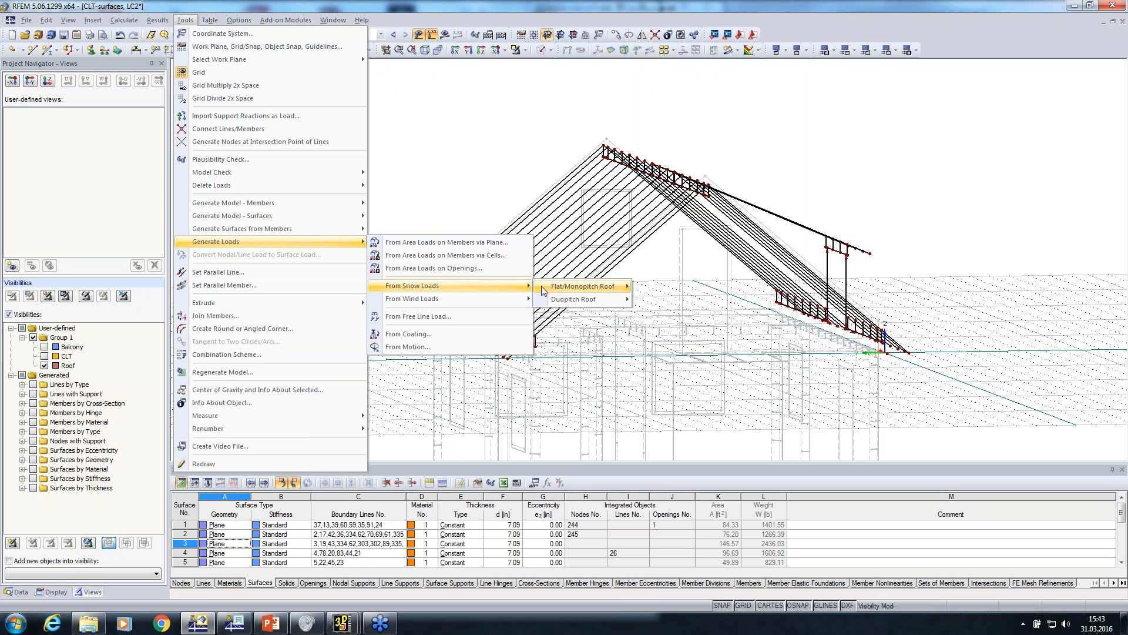
pyautogui.moveTo(609, 303)
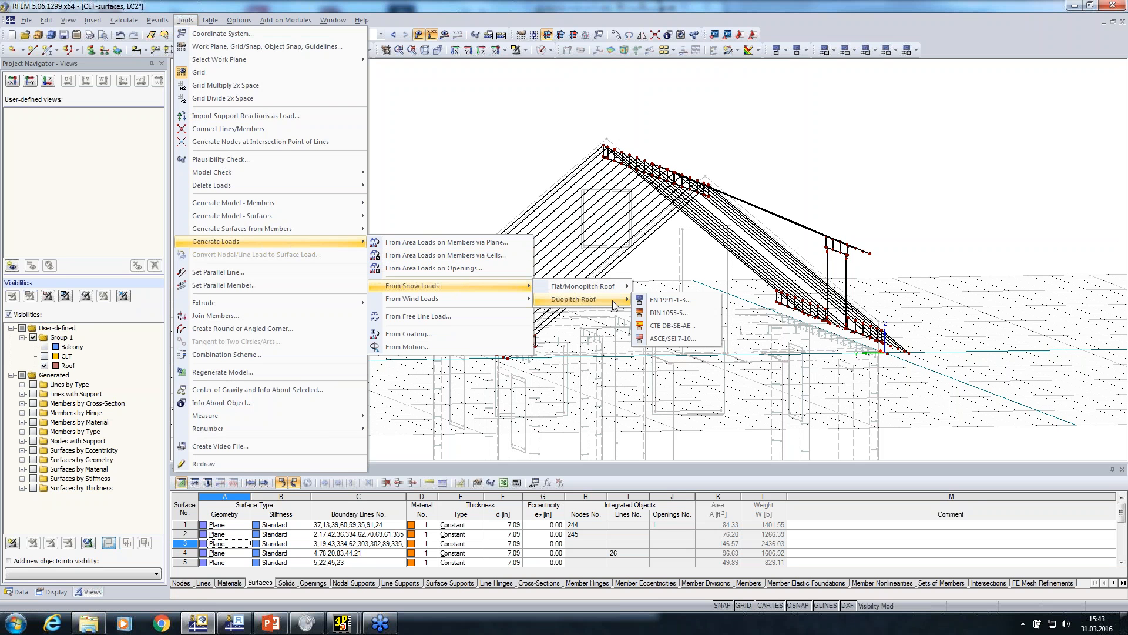
pyautogui.click(660, 340)
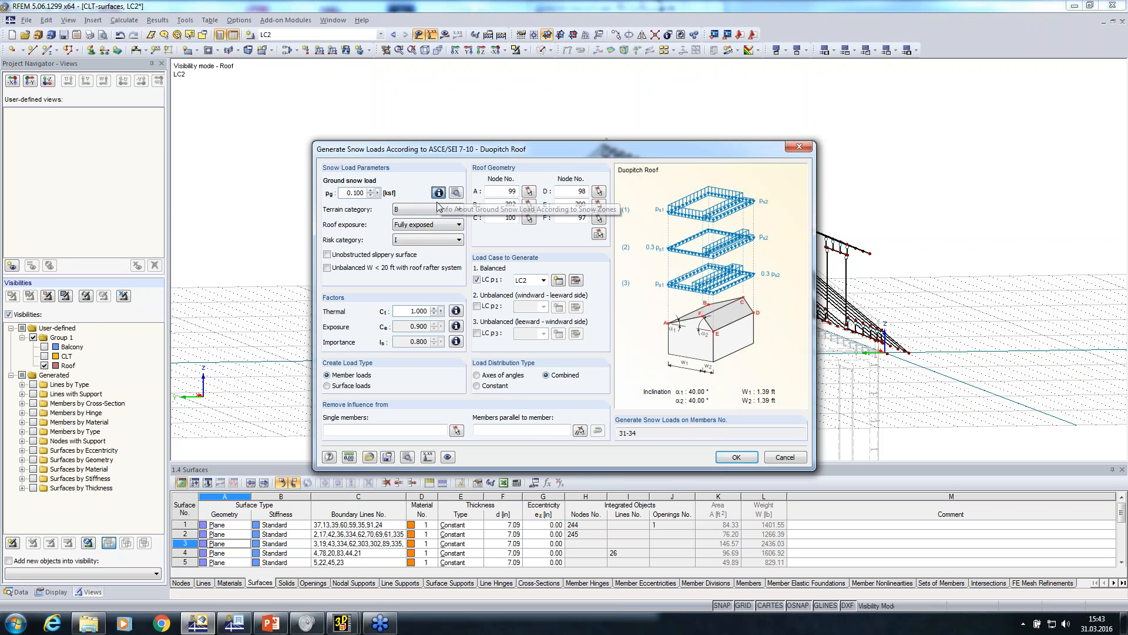
# Step: Examine the ground snow load zone map of the United States and the snow load parameter details
pyautogui.click(436, 202)
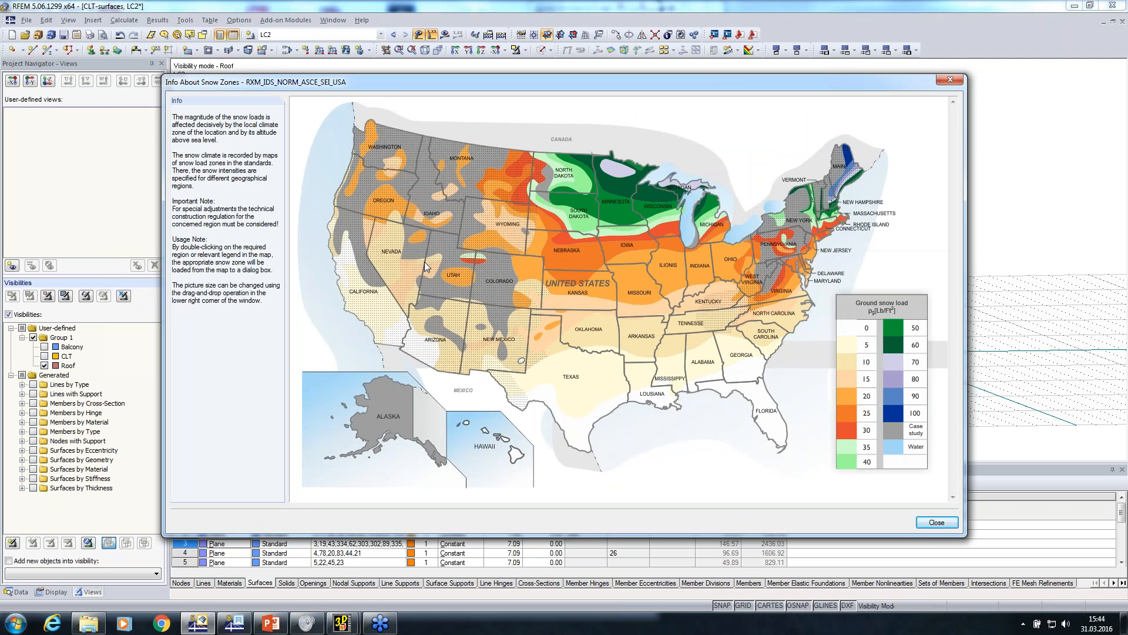
pyautogui.click(937, 523)
pyautogui.click(455, 193)
pyautogui.click(727, 450)
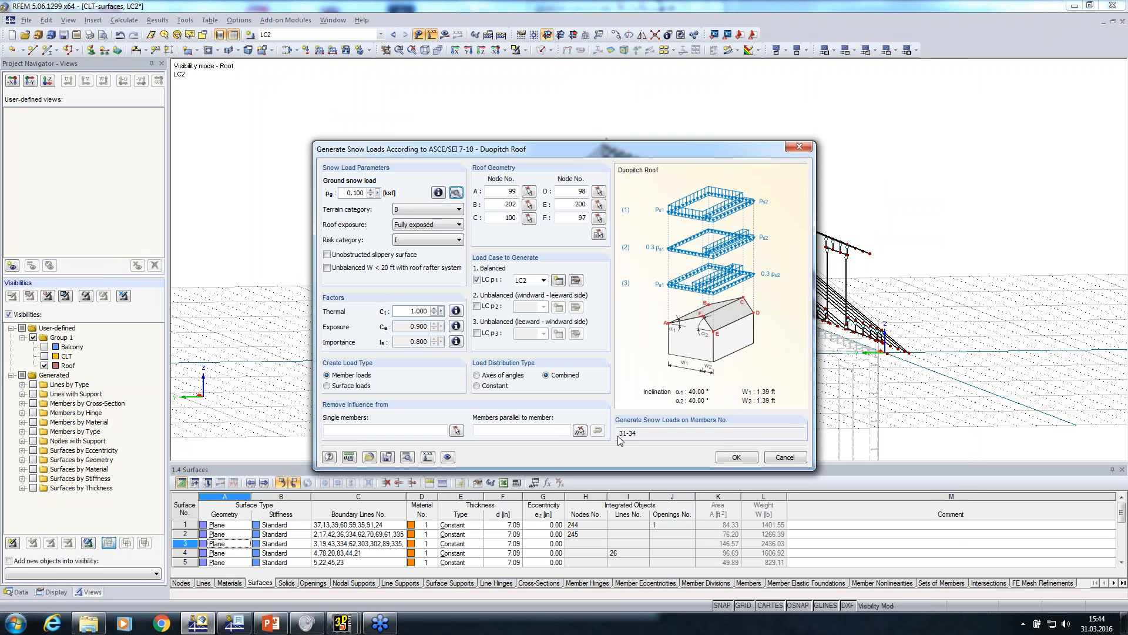
# Step: Define the duopitch roof boundary through nodes 114, 112, 214, 111, 113 and 216, and generate the balanced snow load in LC2
pyautogui.click(599, 235)
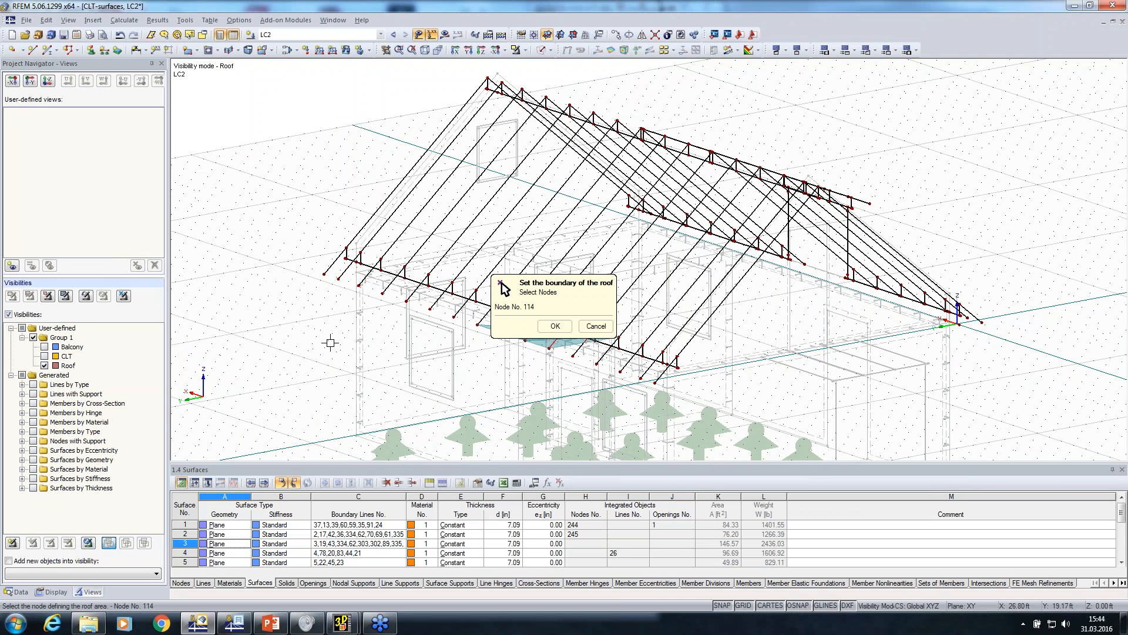
pyautogui.click(656, 382)
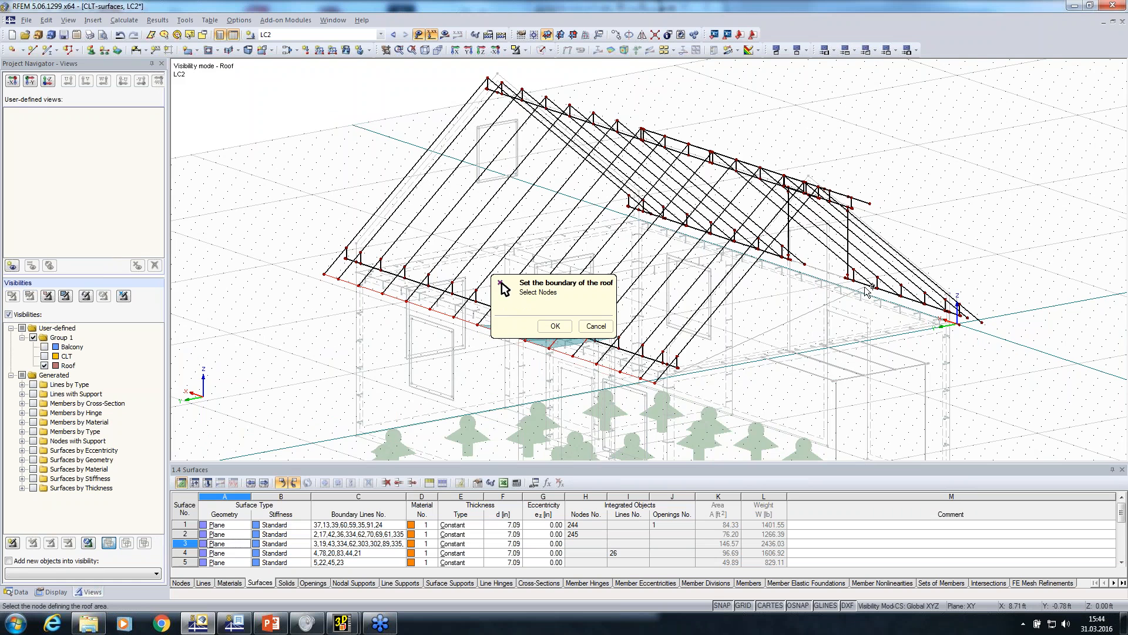
pyautogui.moveTo(856, 331)
pyautogui.keyDown('ctrl'); pyautogui.mouseDown(button='middle')
pyautogui.moveTo(855, 360)
pyautogui.moveTo(819, 381)
pyautogui.moveTo(788, 344)
pyautogui.moveTo(876, 338)
pyautogui.mouseUp(button='middle'); pyautogui.keyUp('ctrl')
pyautogui.scroll(5, 811, 382)
pyautogui.click(935, 191)
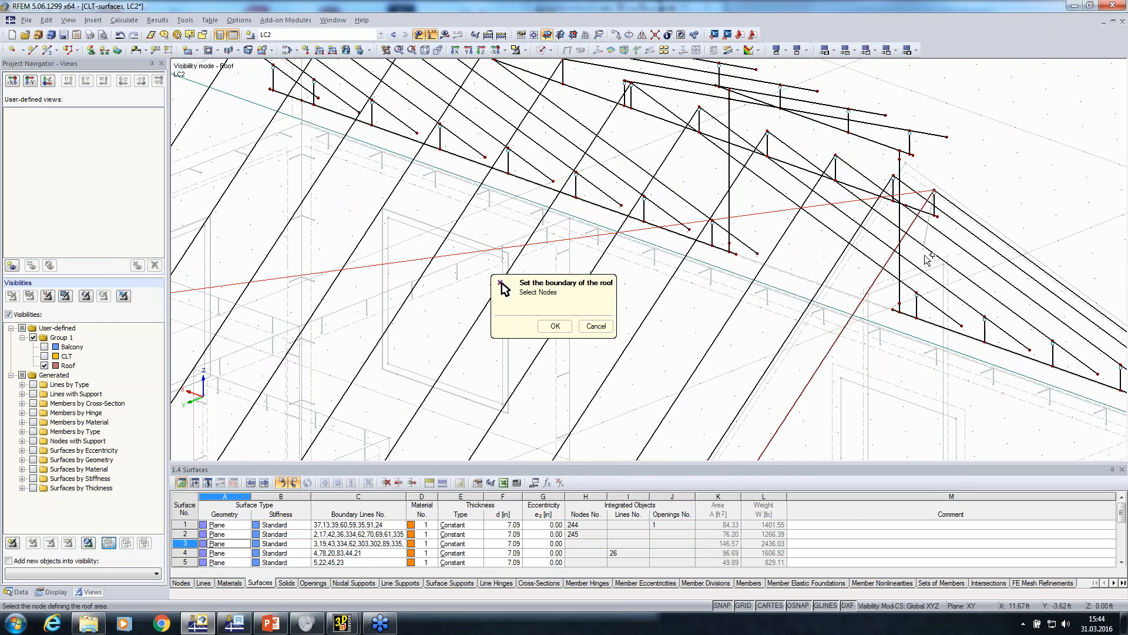
pyautogui.moveTo(910, 278); pyautogui.dragTo(941, 329, button='middle')
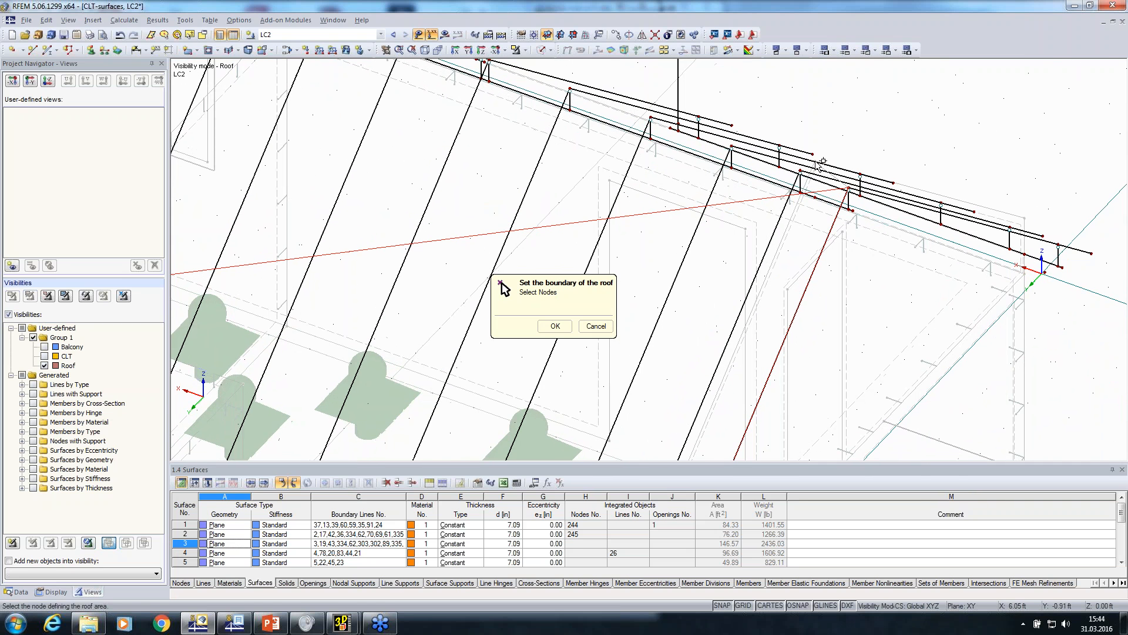
pyautogui.moveTo(1004, 302); pyautogui.dragTo(780, 377, button='middle')
pyautogui.scroll(2, 863, 327)
pyautogui.click(869, 325)
pyautogui.scroll(-3, 846, 338)
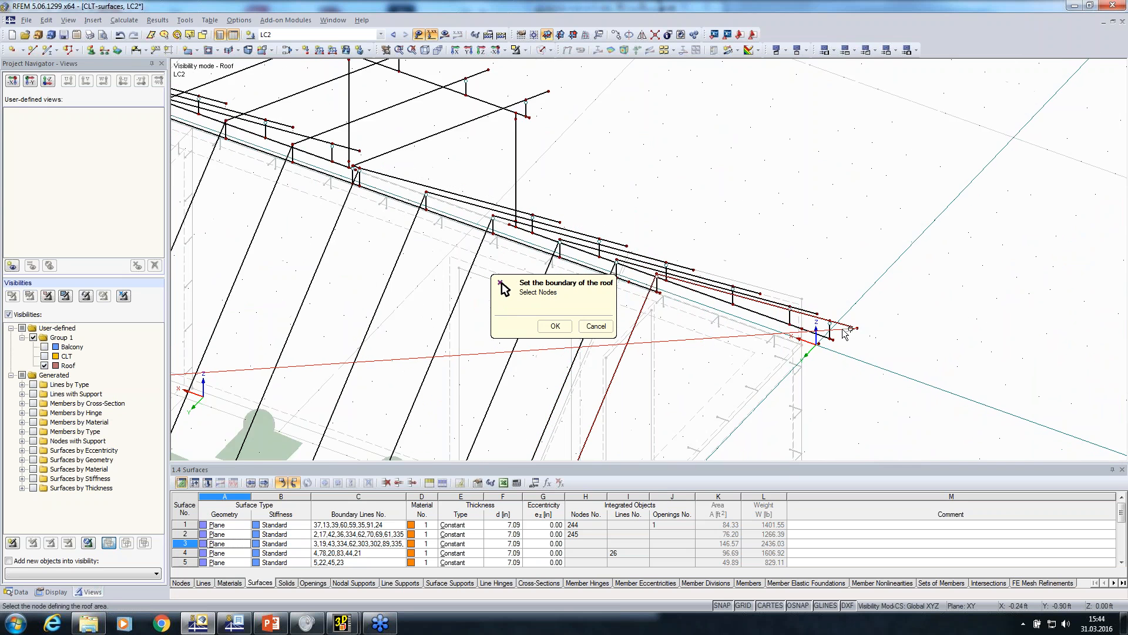
pyautogui.keyDown('ctrl'); pyautogui.moveTo(924, 295); pyautogui.dragTo(864, 324, button='middle'); pyautogui.keyUp('ctrl')
pyautogui.click(866, 326)
pyautogui.moveTo(899, 253); pyautogui.dragTo(893, 387, button='middle')
pyautogui.click(706, 149)
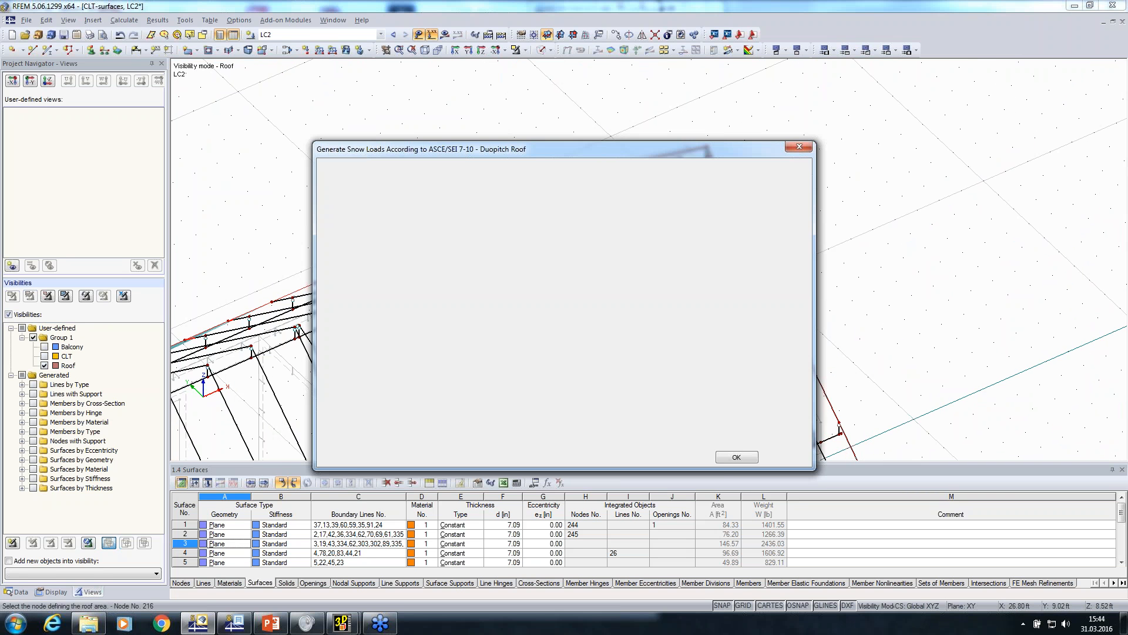
pyautogui.click(728, 458)
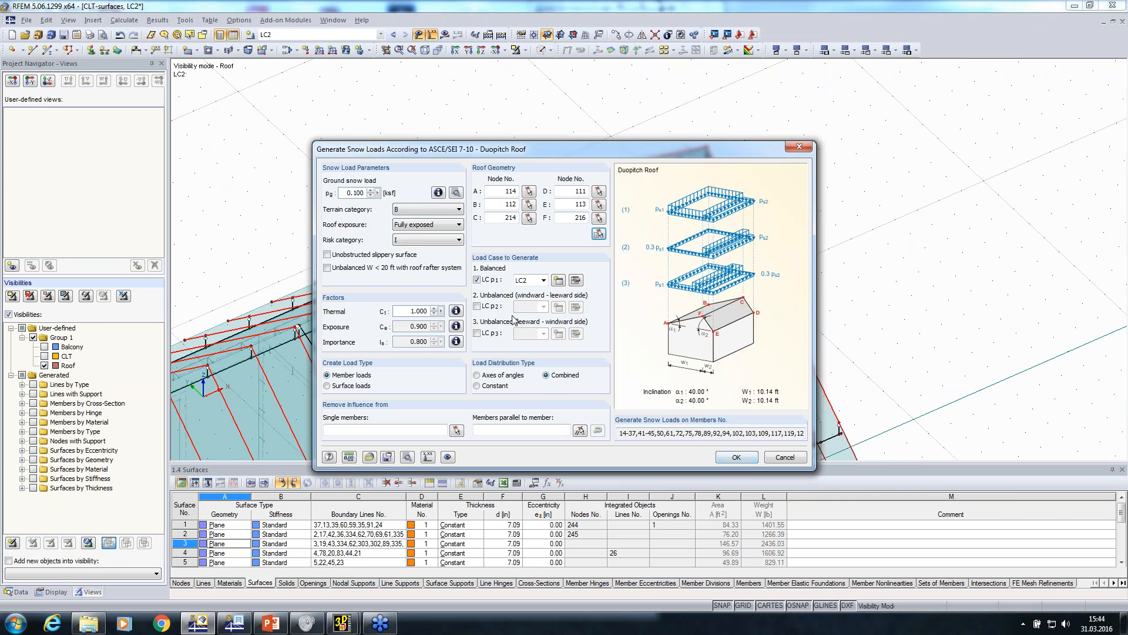
pyautogui.click(726, 456)
pyautogui.click(739, 477)
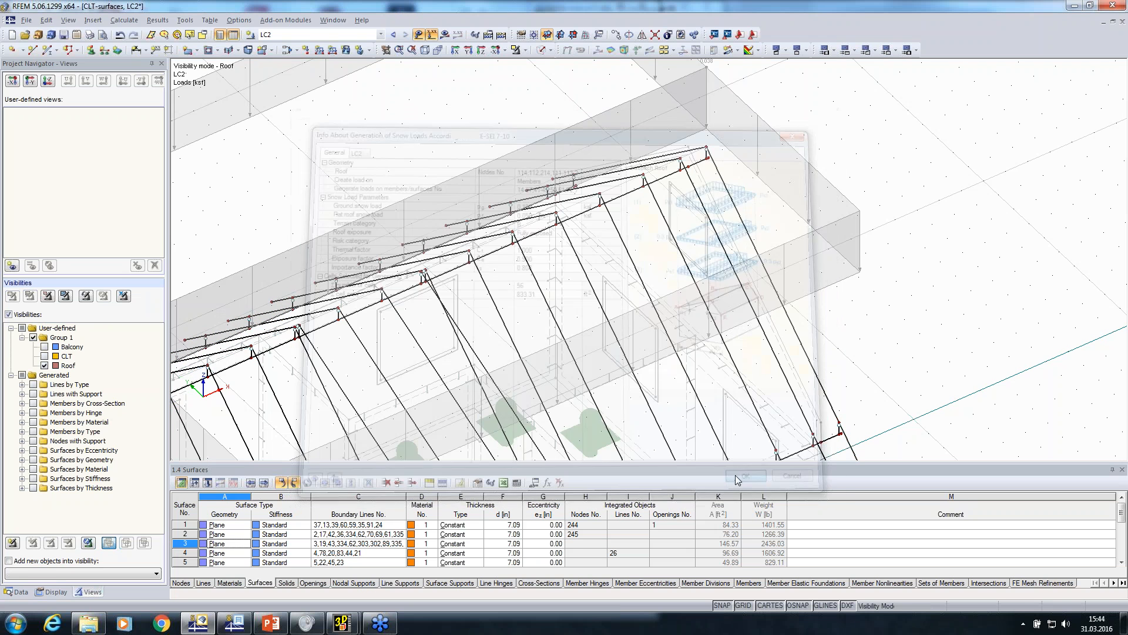
# Step: Examine the generated snow load above the roof from several sides
pyautogui.moveTo(782, 363); pyautogui.dragTo(547, 241, button='middle')
pyautogui.scroll(-4, 552, 200)
pyautogui.moveTo(552, 200); pyautogui.dragTo(629, 273, button='middle')
pyautogui.keyDown('ctrl'); pyautogui.moveTo(629, 273); pyautogui.dragTo(391, 329, button='middle'); pyautogui.keyUp('ctrl')
pyautogui.rightClick(535, 152)
pyautogui.click(583, 186)
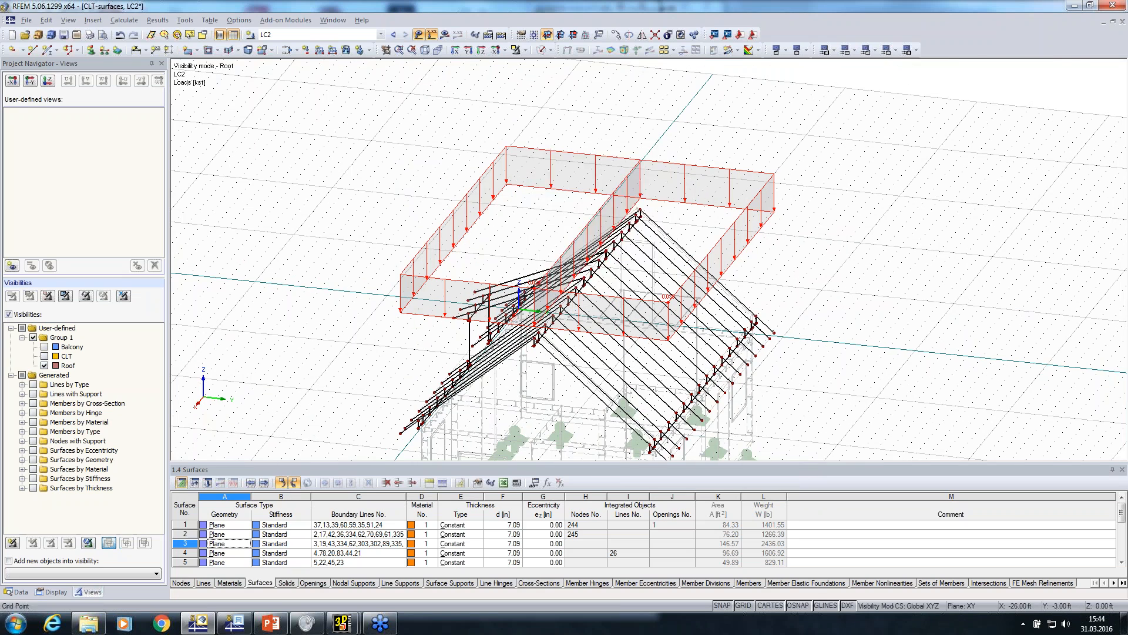
pyautogui.moveTo(386, 213); pyautogui.dragTo(243, 222, button='middle')
pyautogui.rightClick(473, 165)
pyautogui.click(483, 203)
pyautogui.keyDown('ctrl'); pyautogui.moveTo(831, 329); pyautogui.dragTo(485, 298, button='middle'); pyautogui.keyUp('ctrl')
# Step: Show the Balcony and CLT groups together with the roof
pyautogui.click(44, 347)
pyautogui.click(45, 356)
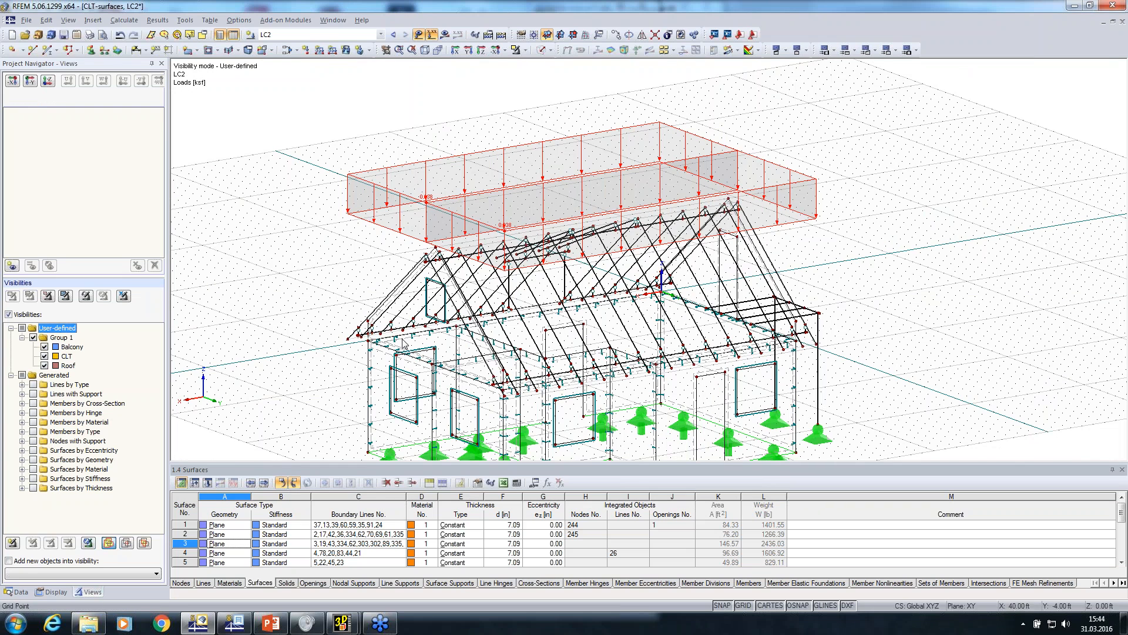
pyautogui.keyDown('ctrl'); pyautogui.moveTo(306, 258); pyautogui.dragTo(392, 272, button='middle'); pyautogui.keyUp('ctrl')
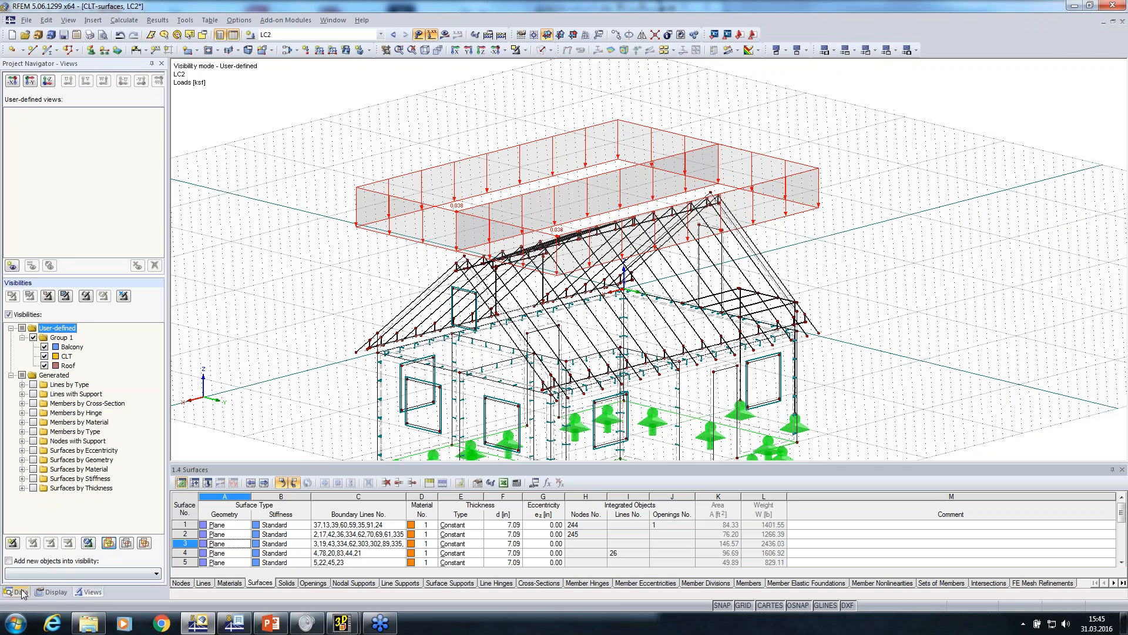
# Step: Delete the combination expression CE2 for Section 2.4 (ASD), leaving CE1 for Section 2.3 (LRFD)
pyautogui.click(17, 592)
pyautogui.click(72, 431)
pyautogui.rightClick(70, 428)
pyautogui.click(91, 436)
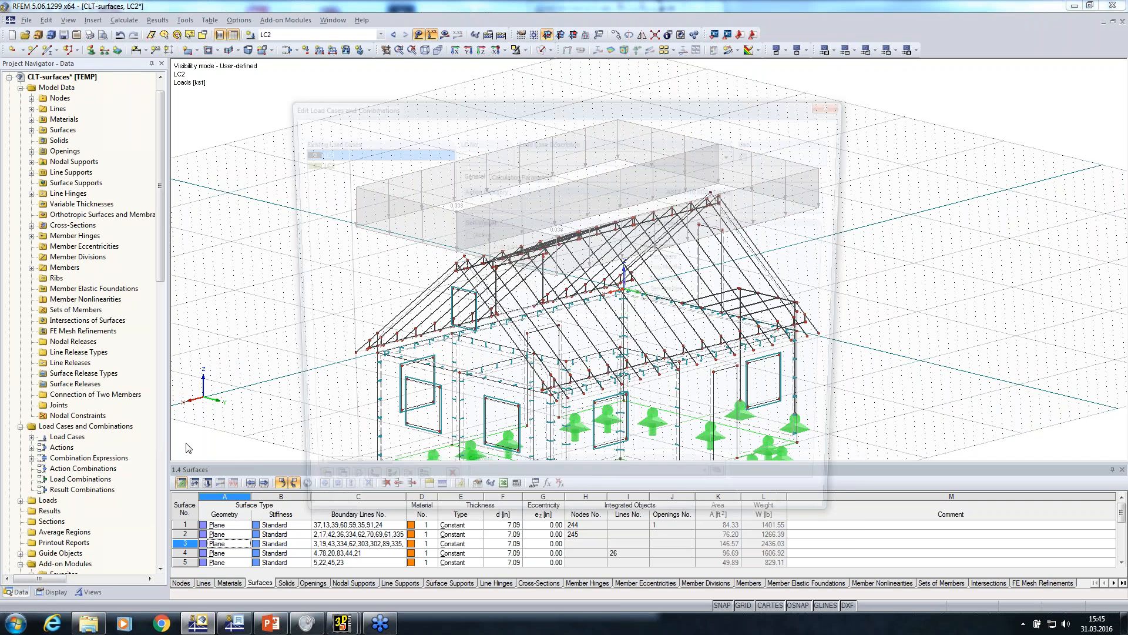
pyautogui.click(394, 126)
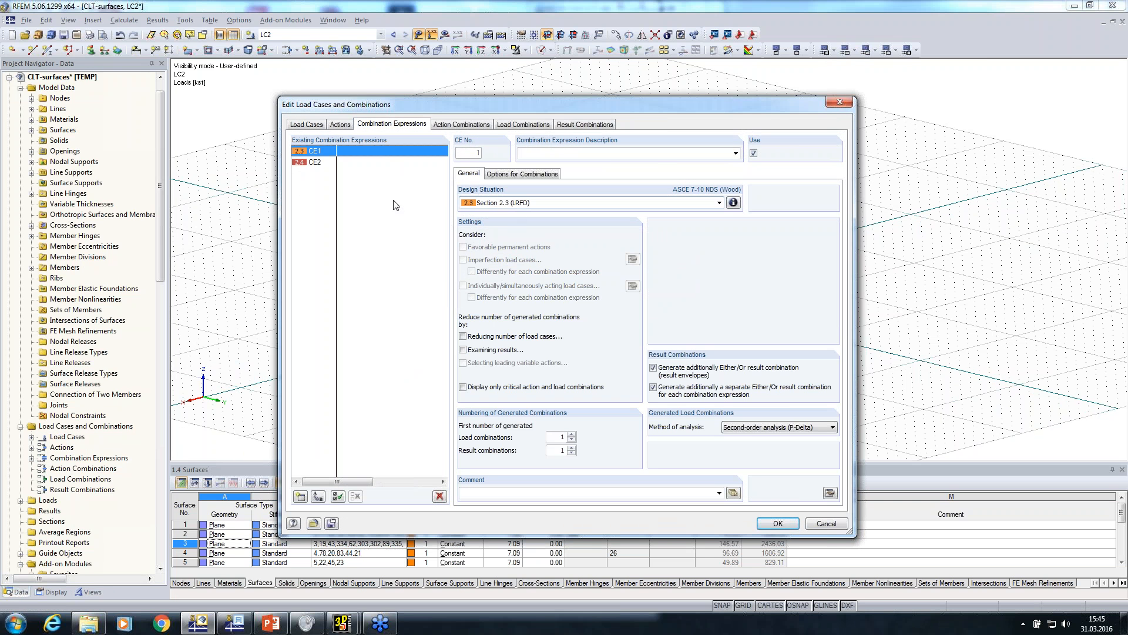
pyautogui.click(504, 204)
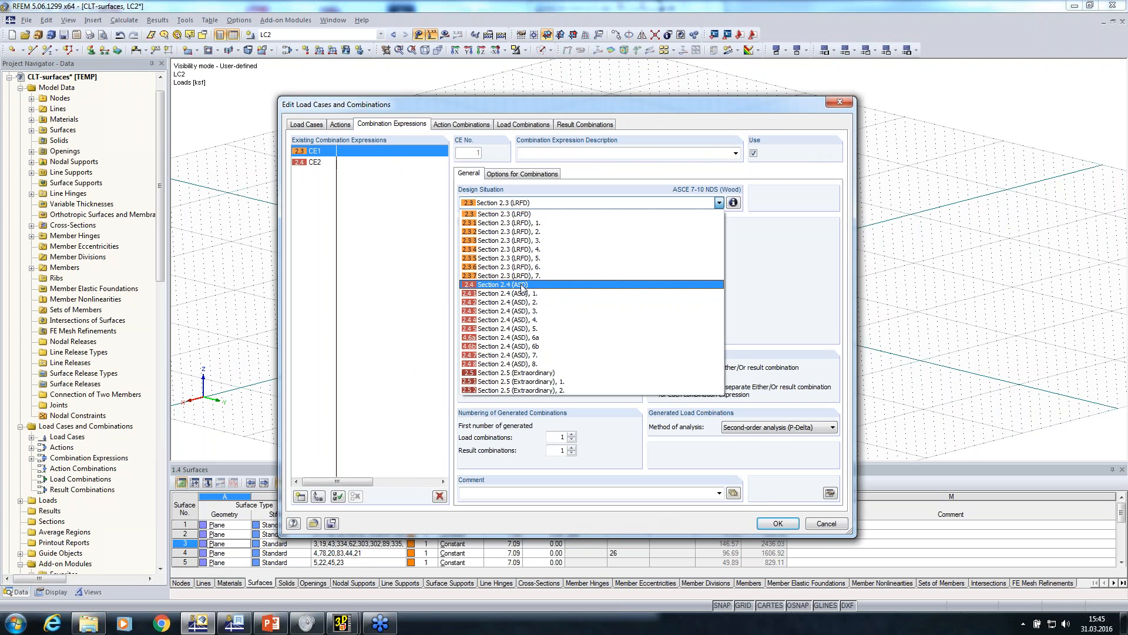
pyautogui.click(521, 285)
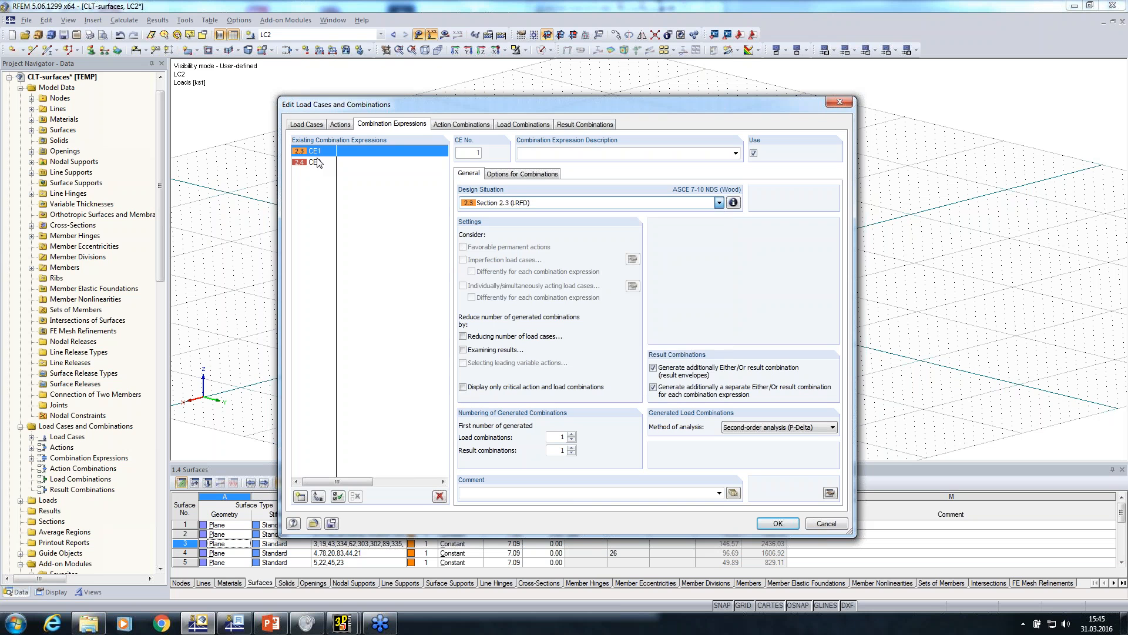
pyautogui.click(440, 496)
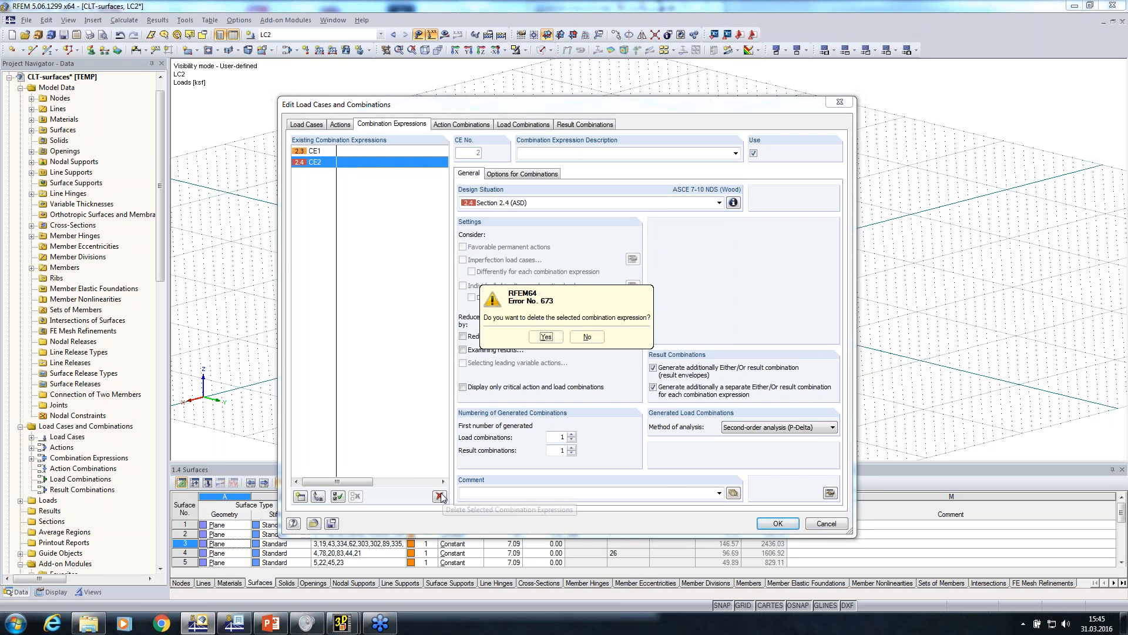
pyautogui.click(546, 342)
# Step: Set the analysis method to geometrically linear analysis for CE1 and generate the load combinations
pyautogui.click(752, 427)
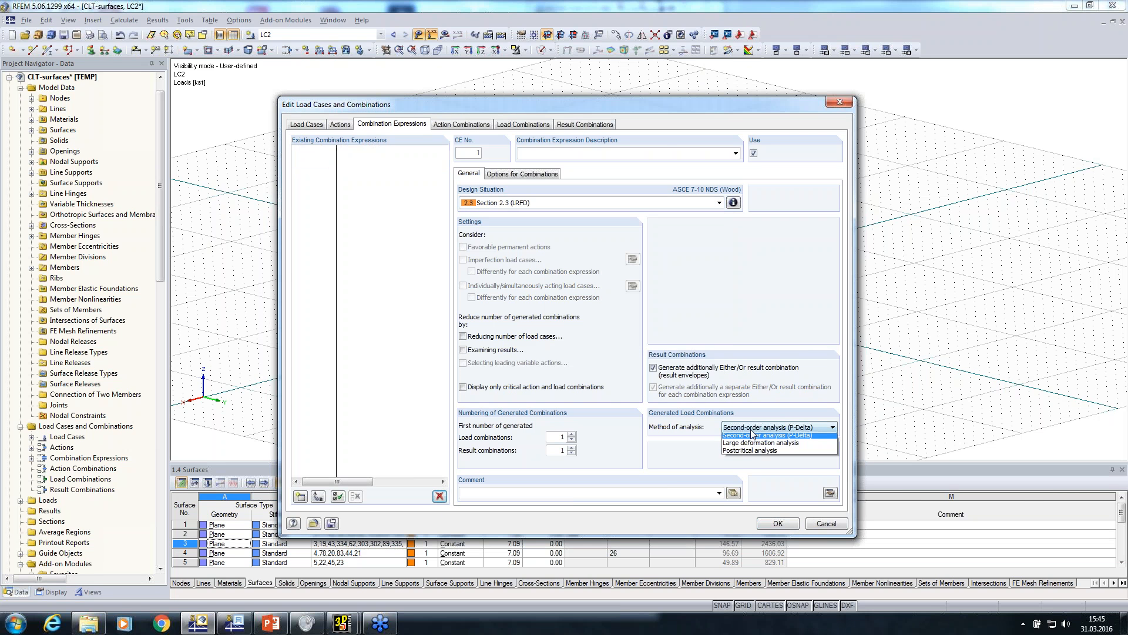
pyautogui.click(751, 439)
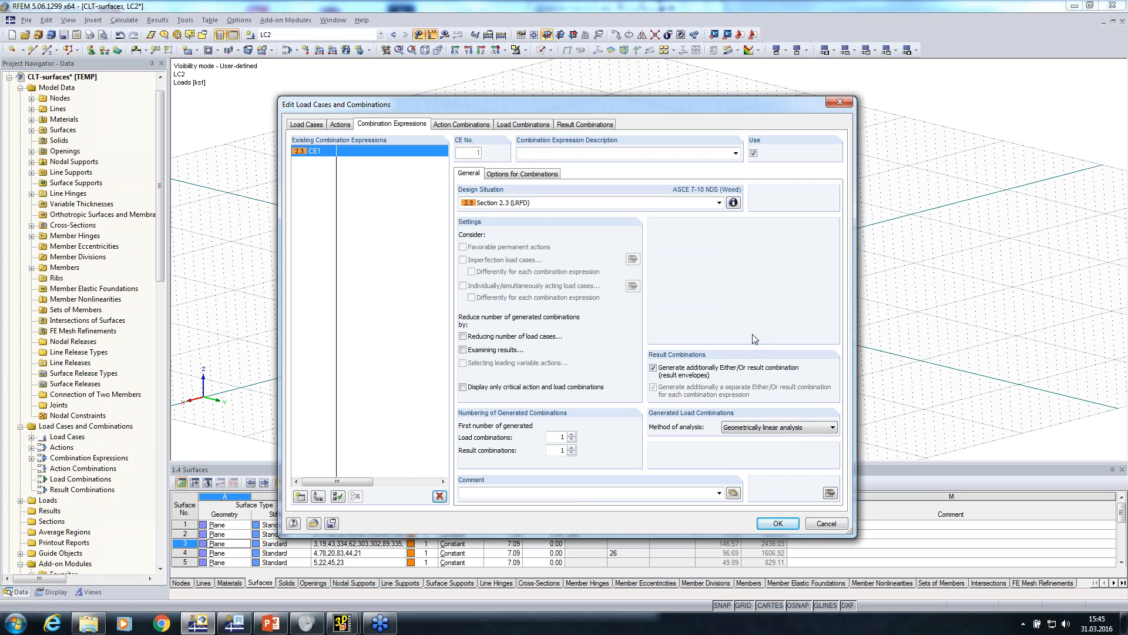
pyautogui.click(523, 125)
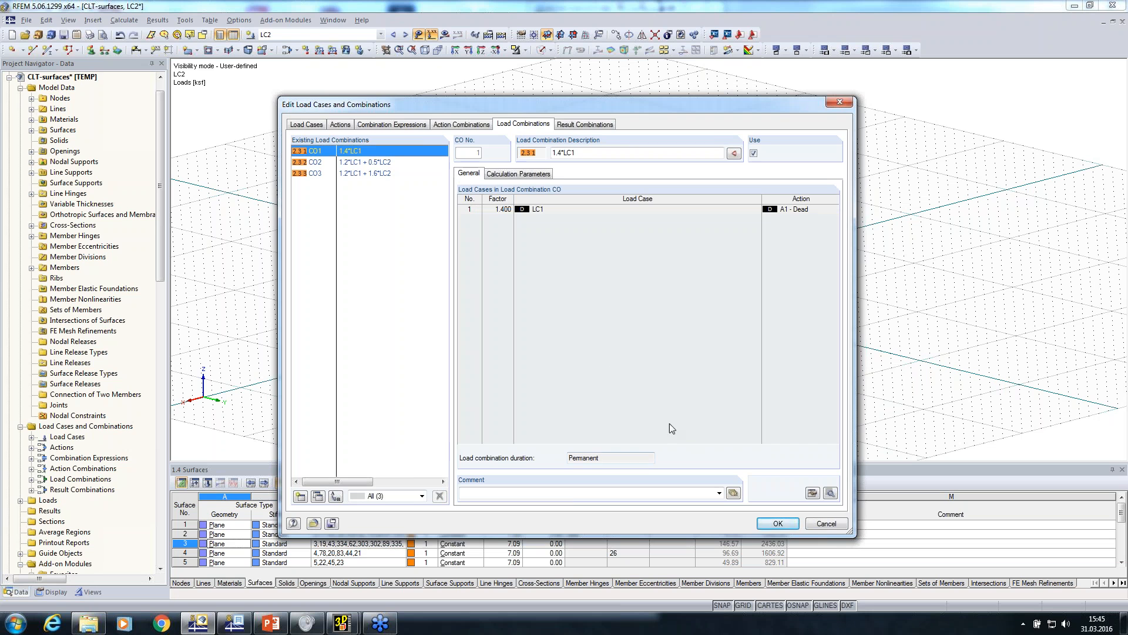
pyautogui.click(779, 525)
# Step: Open the RF-LAMINATE add-on module and set the design standard to ANSI/AWC NDS-2015 with the LRFD method
pyautogui.keyDown('ctrl'); pyautogui.moveTo(709, 392); pyautogui.dragTo(329, 282, button='middle'); pyautogui.keyUp('ctrl')
pyautogui.click(287, 20)
pyautogui.moveTo(316, 184)
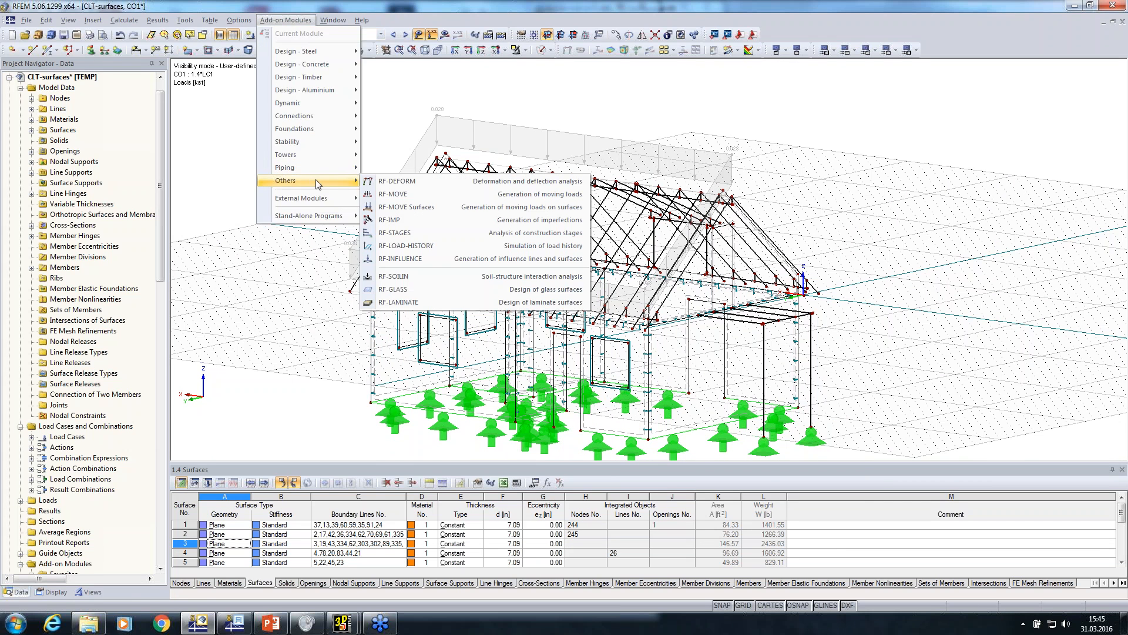
pyautogui.click(437, 302)
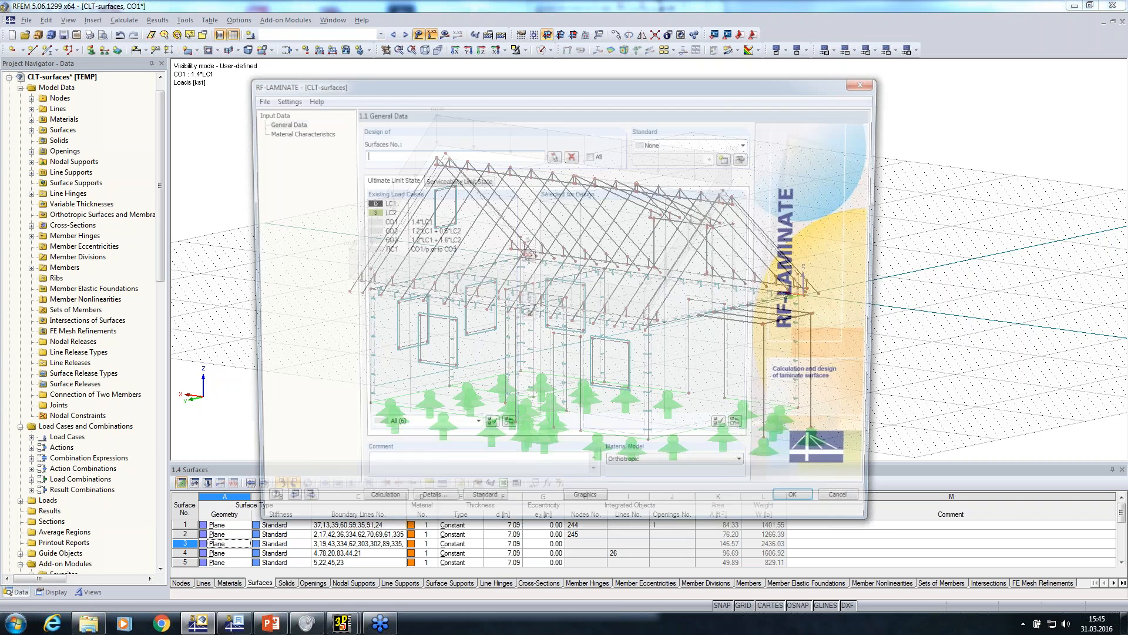
pyautogui.click(651, 143)
pyautogui.click(657, 181)
pyautogui.click(675, 157)
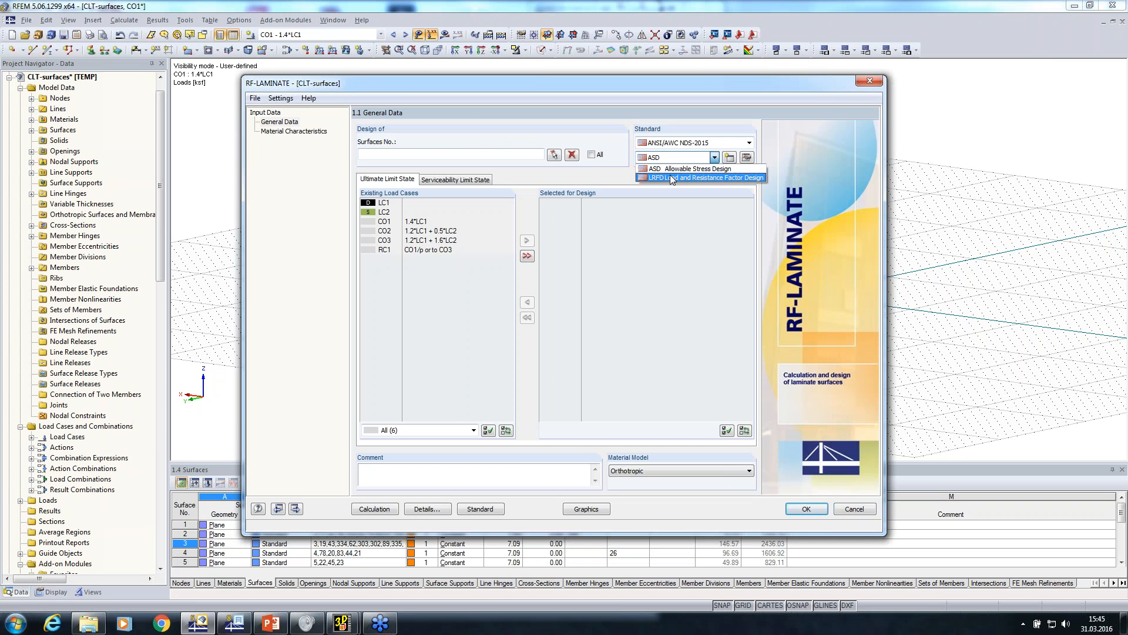
pyautogui.click(670, 178)
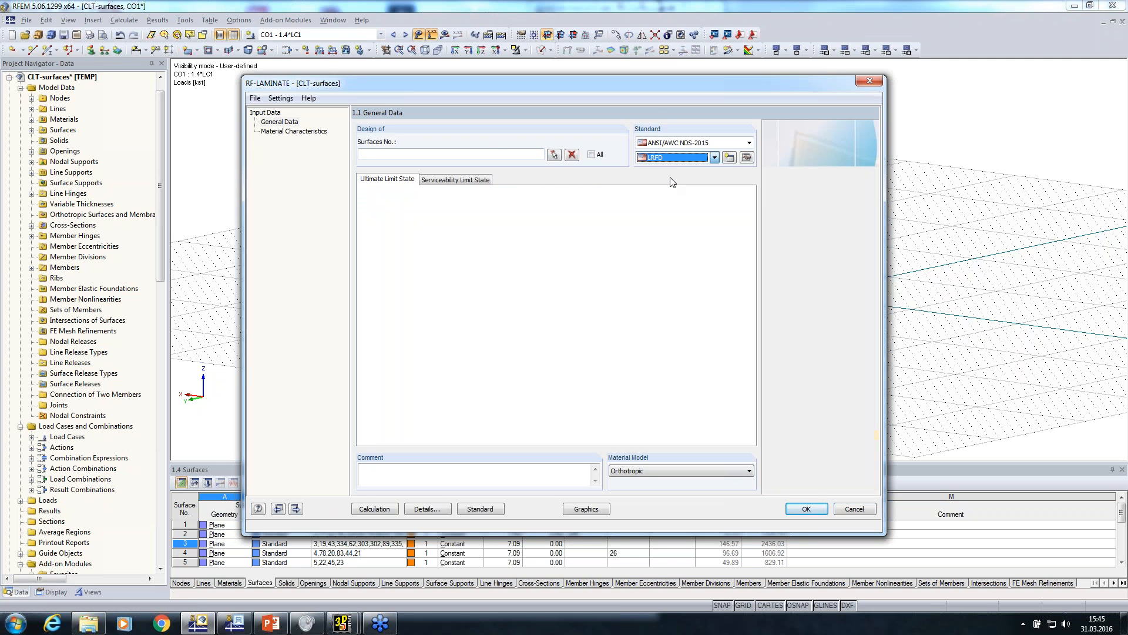
# Step: Select result combination RC1 for the ultimate limit state design and include all surfaces
pyautogui.doubleClick(406, 254)
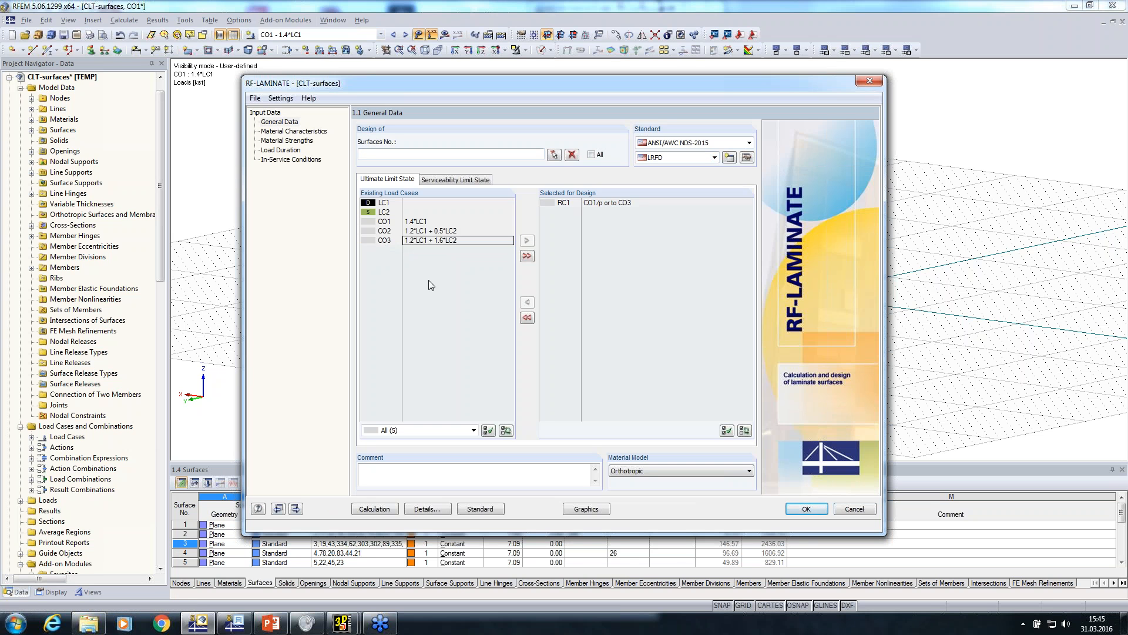
pyautogui.click(593, 156)
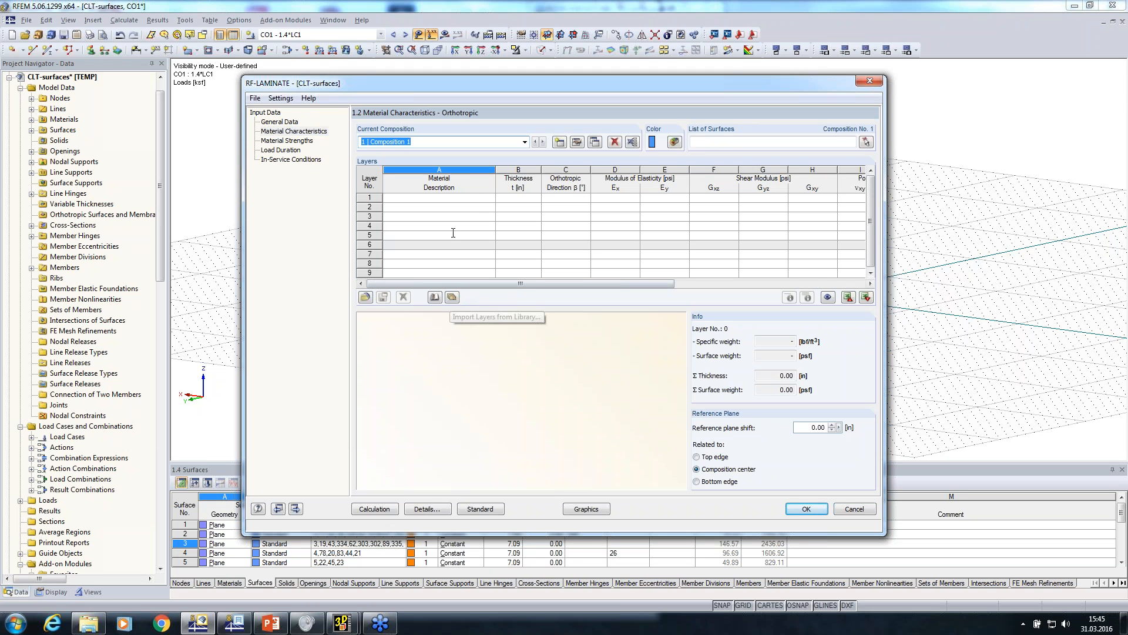
# Step: Import the layers of the 4 1/8 in CLT Grade E4 panel by ANSI/APA PRG 320 CLT from the library into Composition 1
pyautogui.click(456, 198)
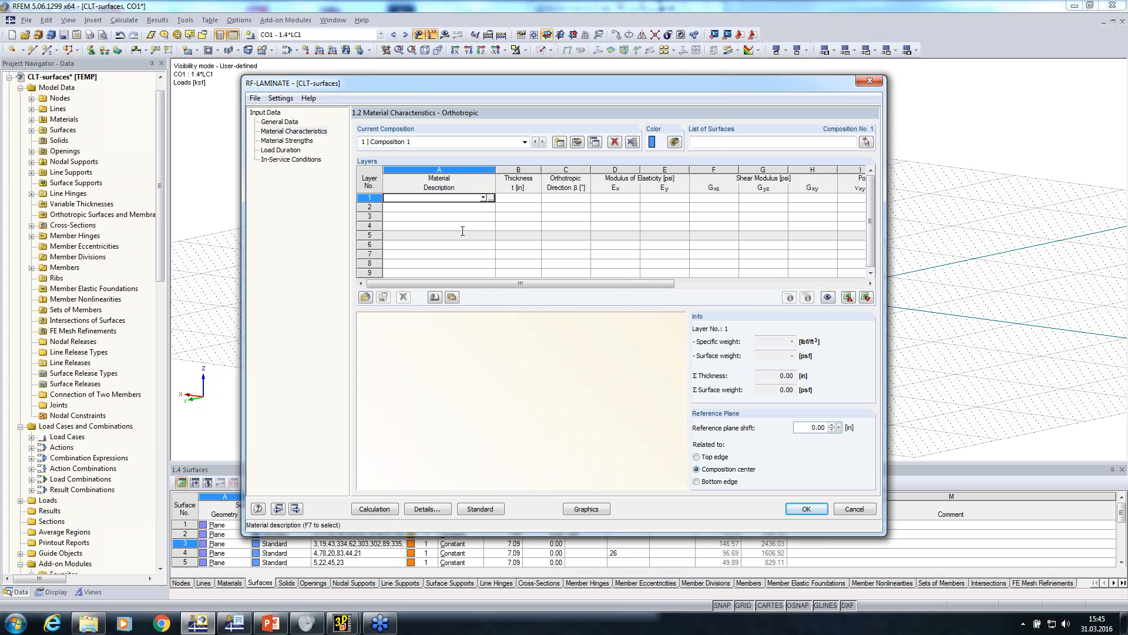
pyautogui.click(453, 298)
pyautogui.click(481, 238)
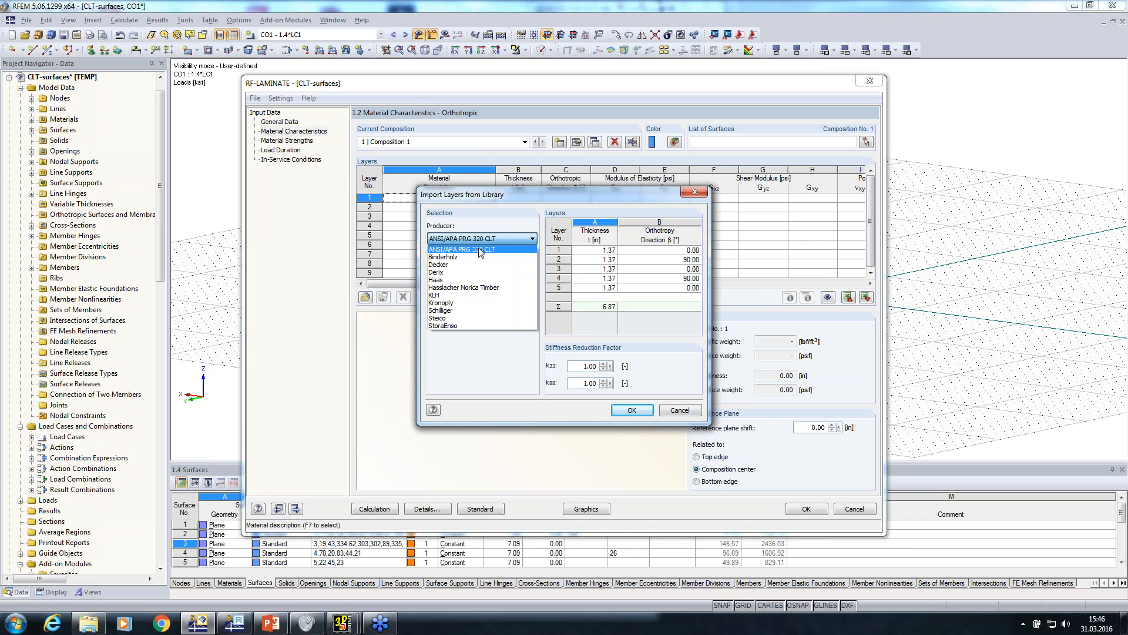
pyautogui.click(480, 252)
pyautogui.click(497, 307)
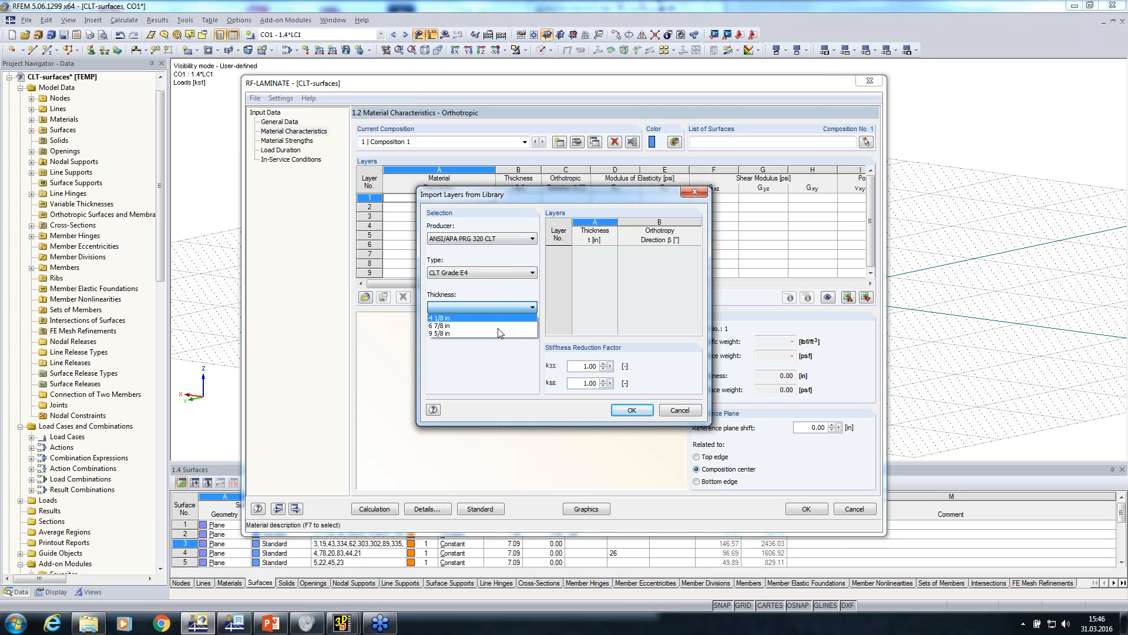
pyautogui.click(464, 318)
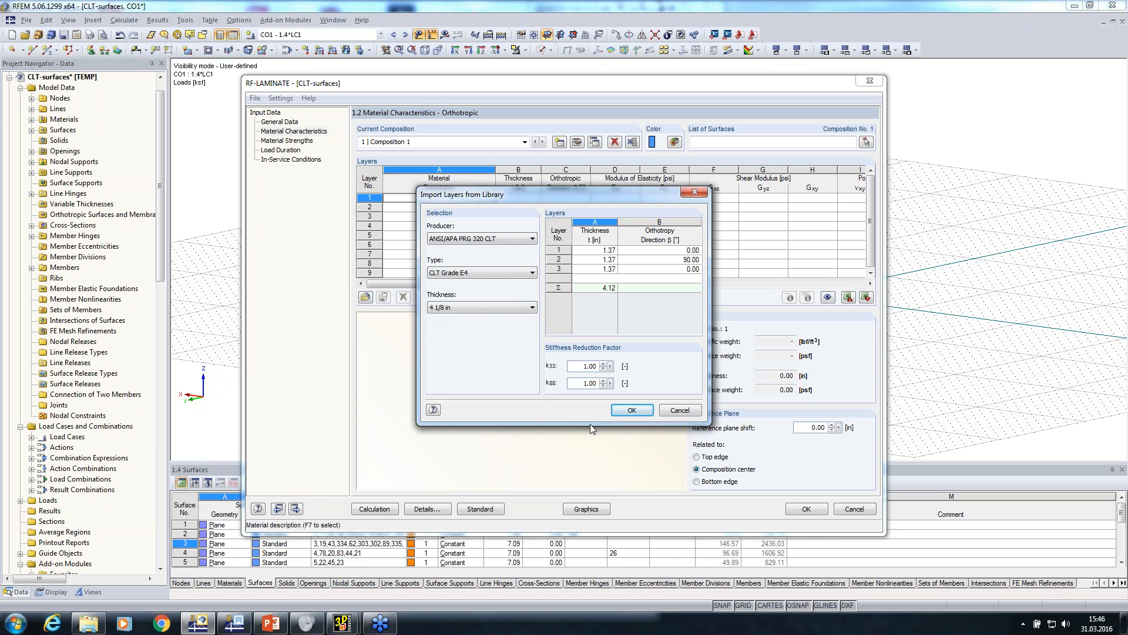
pyautogui.click(620, 415)
# Step: Hide the roof and balcony groups and assign surfaces 1-5 and 7-13 of the CLT model to Composition 1
pyautogui.click(866, 143)
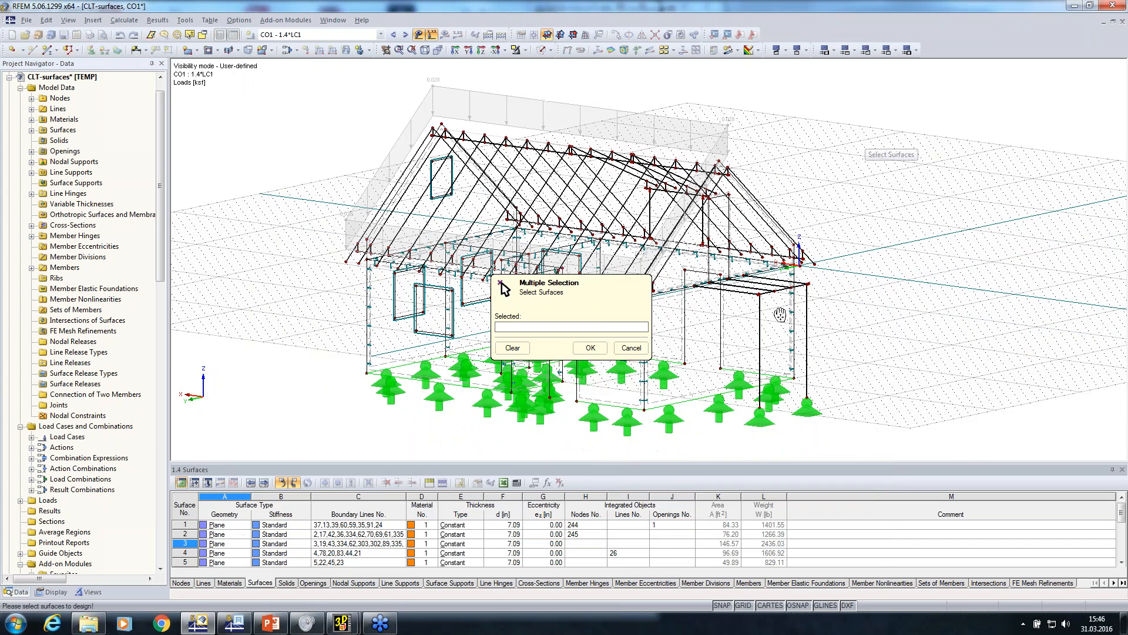
pyautogui.click(90, 592)
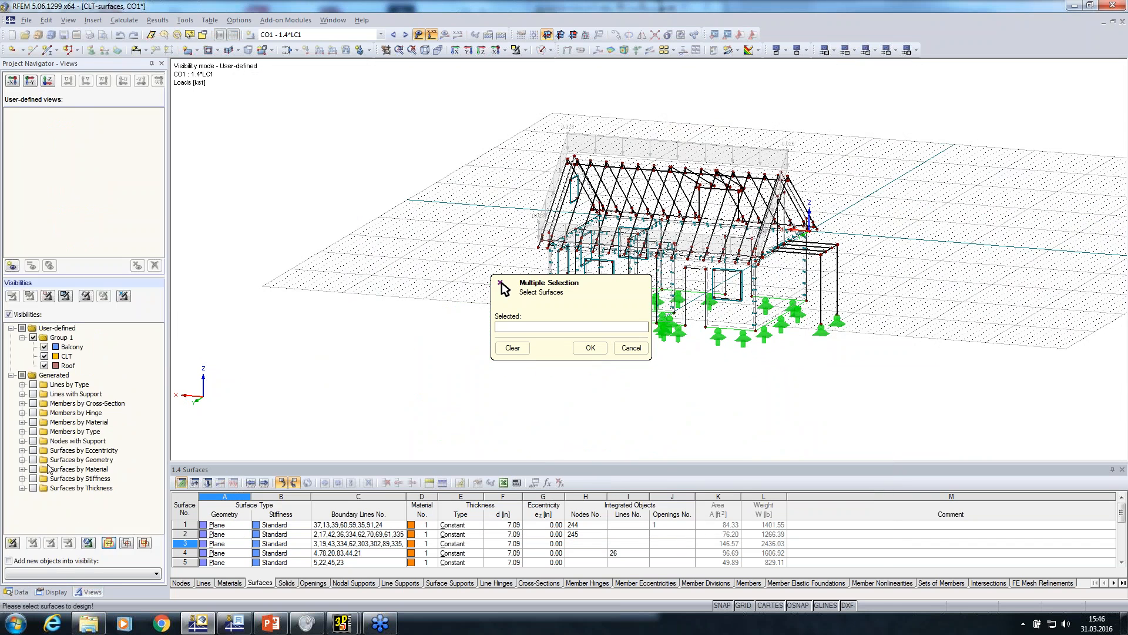
pyautogui.click(45, 365)
pyautogui.click(45, 346)
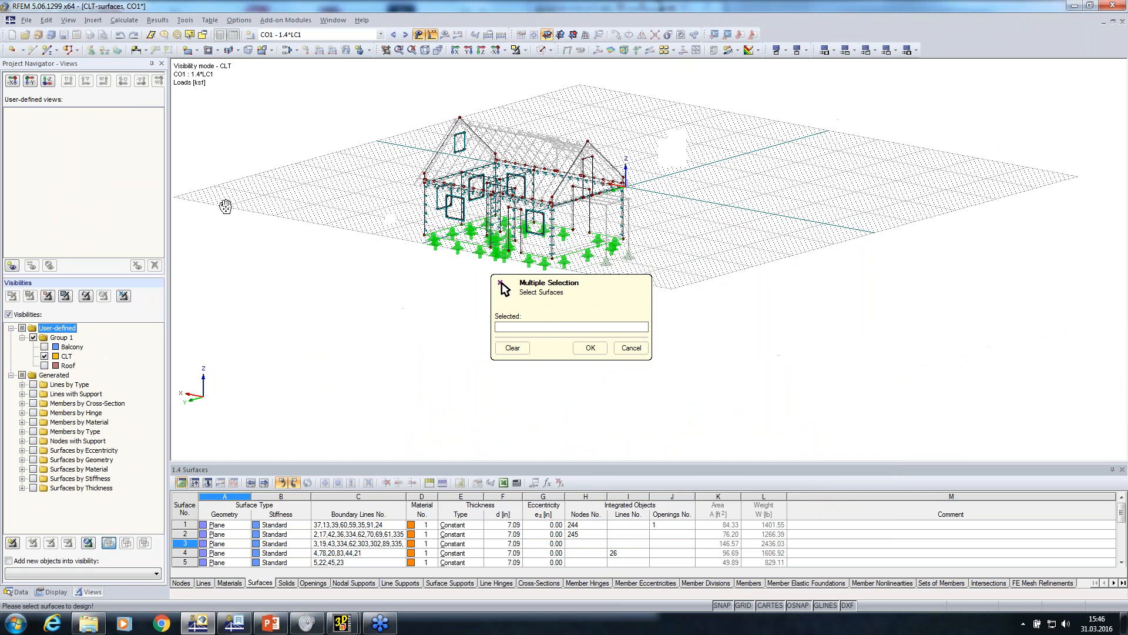
pyautogui.moveTo(314, 90); pyautogui.dragTo(692, 273)
pyautogui.keyDown('ctrl'); pyautogui.moveTo(692, 274); pyautogui.dragTo(588, 259, button='middle'); pyautogui.keyUp('ctrl')
pyautogui.scroll(4, 569, 178)
pyautogui.scroll(3, 572, 177)
pyautogui.keyDown('ctrl'); pyautogui.moveTo(571, 177); pyautogui.dragTo(471, 157, button='middle'); pyautogui.keyUp('ctrl')
pyautogui.scroll(2, 472, 155)
pyautogui.click(416, 132)
pyautogui.click(592, 349)
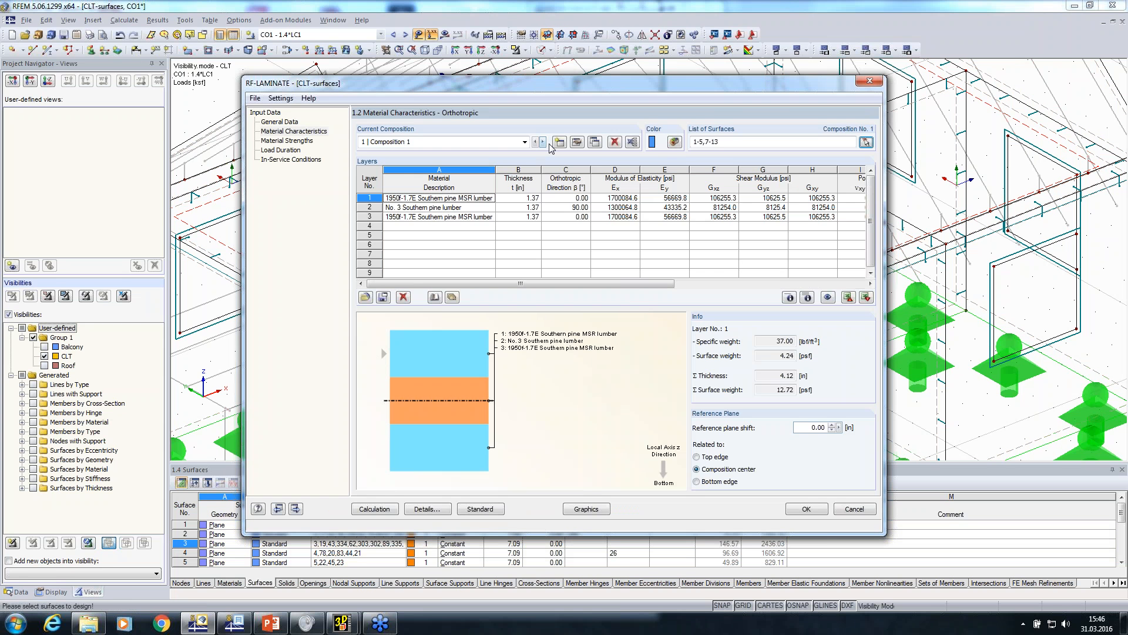
# Step: Create a second composition and assign surface 6 to it
pyautogui.click(560, 143)
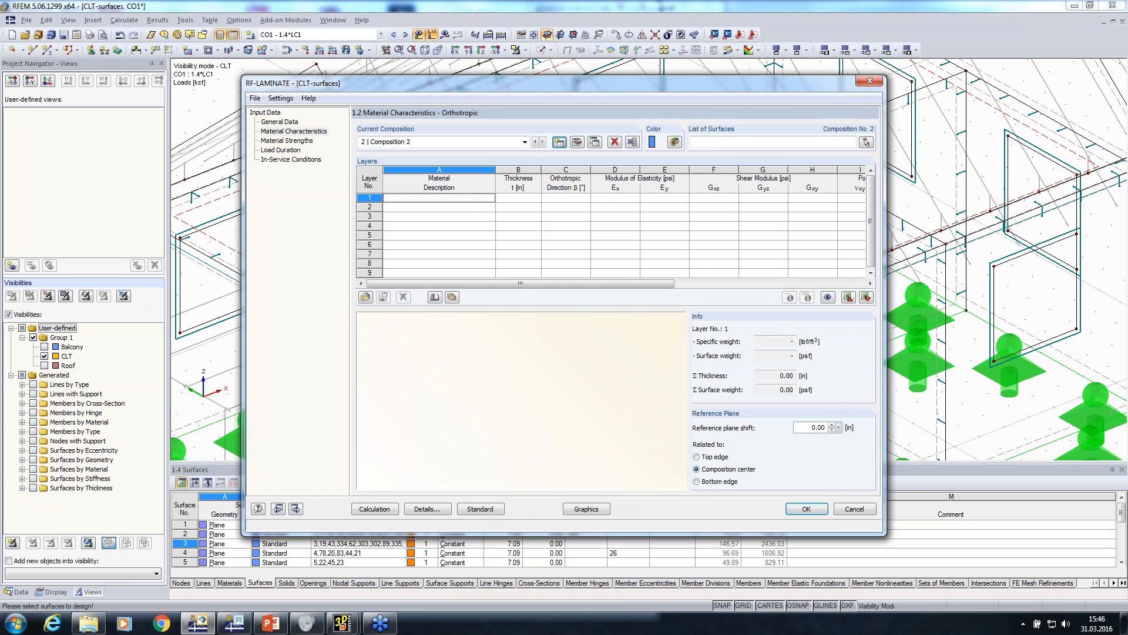
pyautogui.click(866, 143)
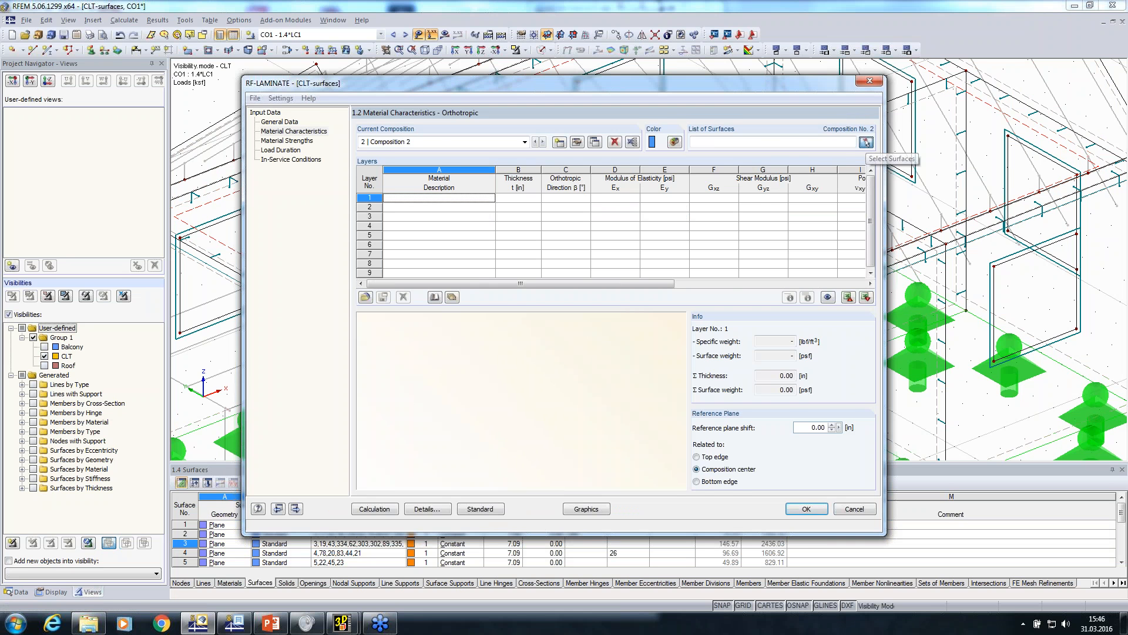
pyautogui.click(502, 249)
pyautogui.click(590, 348)
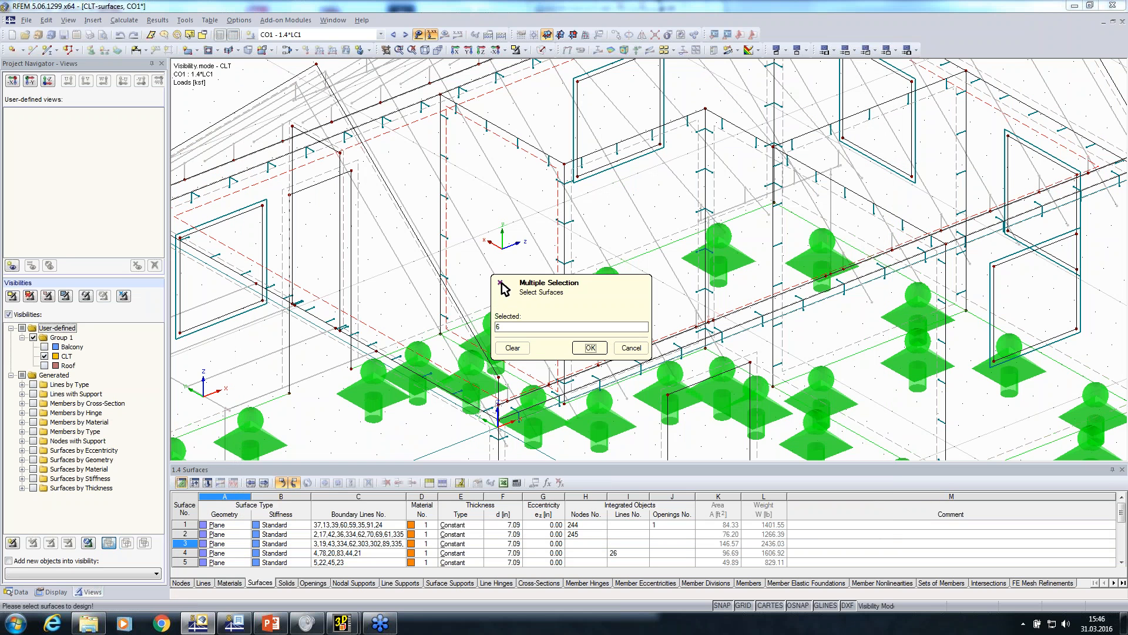
# Step: Import the layers of the 9 5/8 in CLT Grade E4 panel by ANSI/APA PRG 320 CLT into Composition 2
pyautogui.click(454, 298)
pyautogui.click(464, 310)
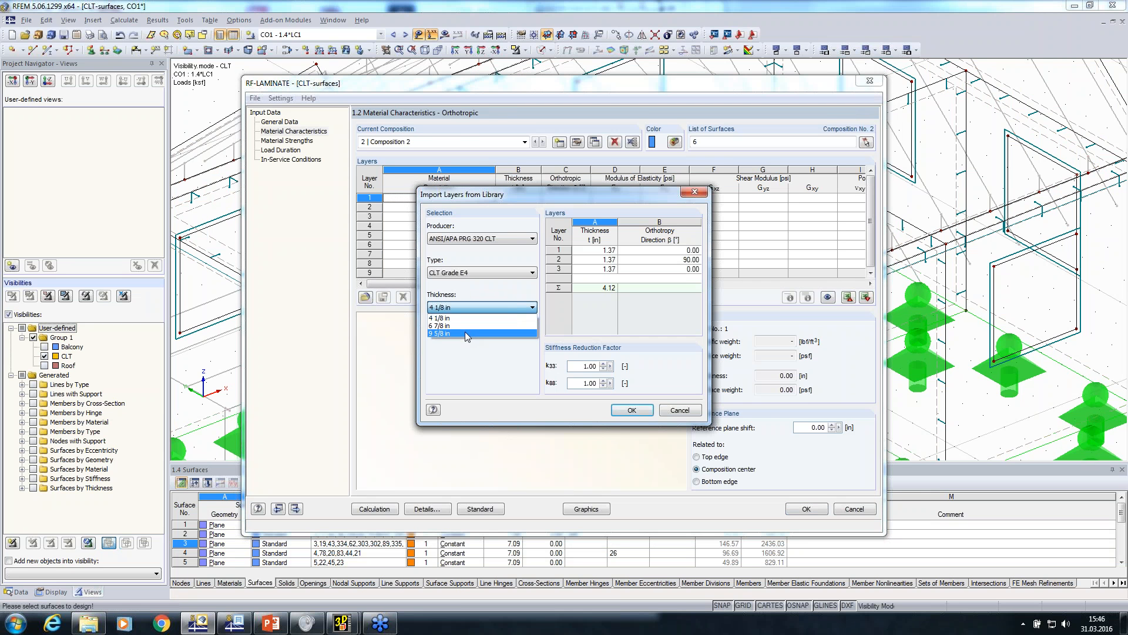
pyautogui.click(464, 333)
pyautogui.click(632, 410)
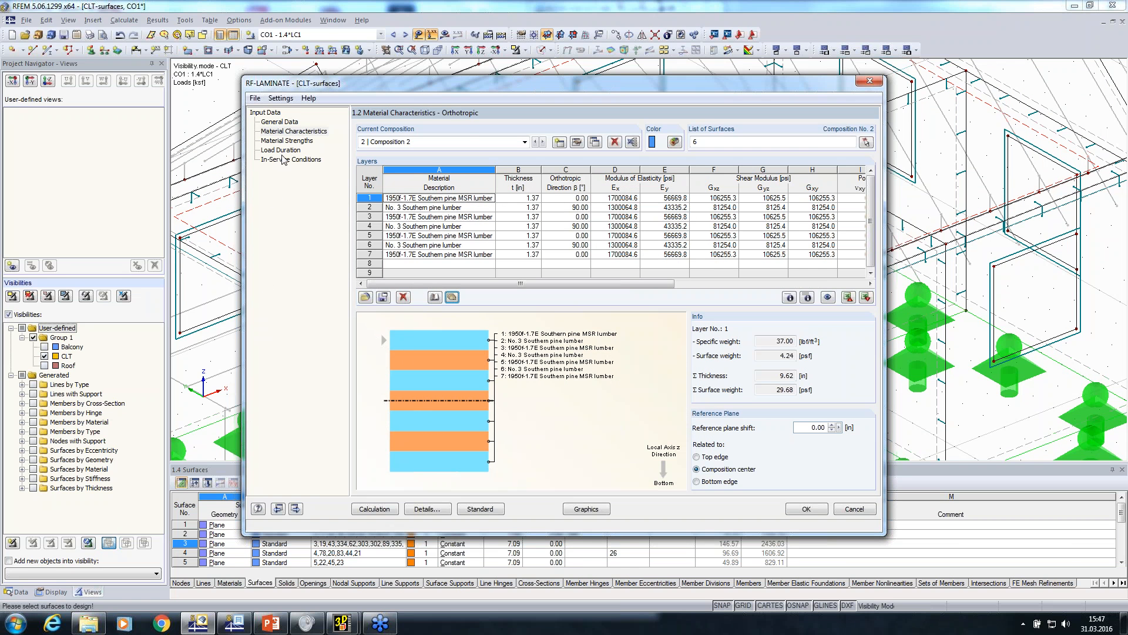
# Step: Review the load duration factors and in-service conditions, and run the laminate design calculation
pyautogui.click(281, 150)
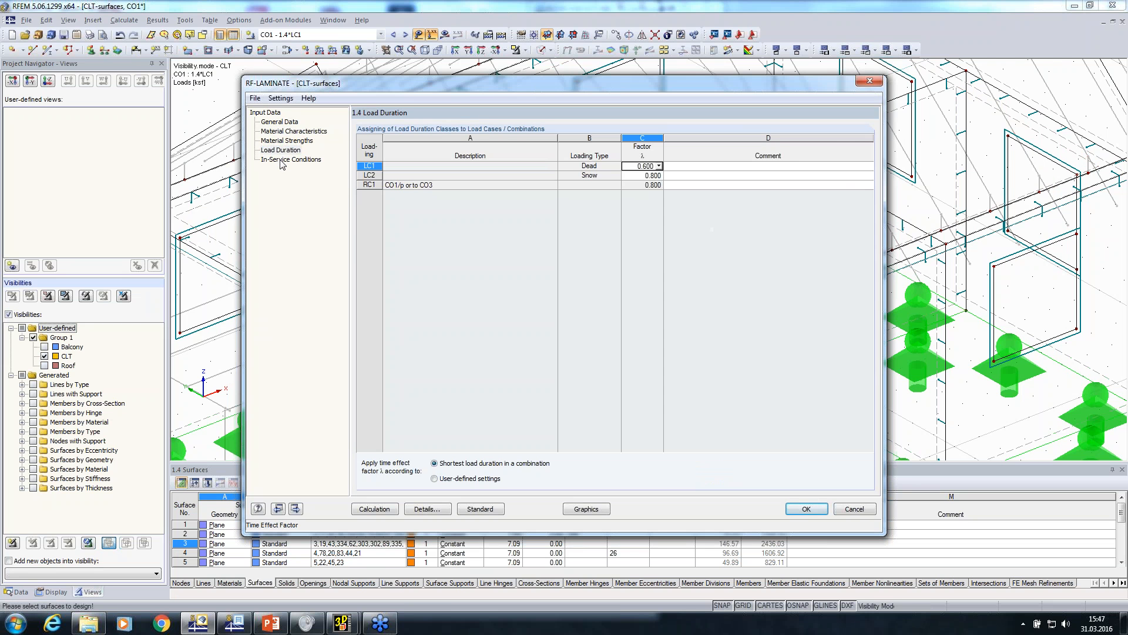
pyautogui.moveTo(529, 88); pyautogui.dragTo(355, 369)
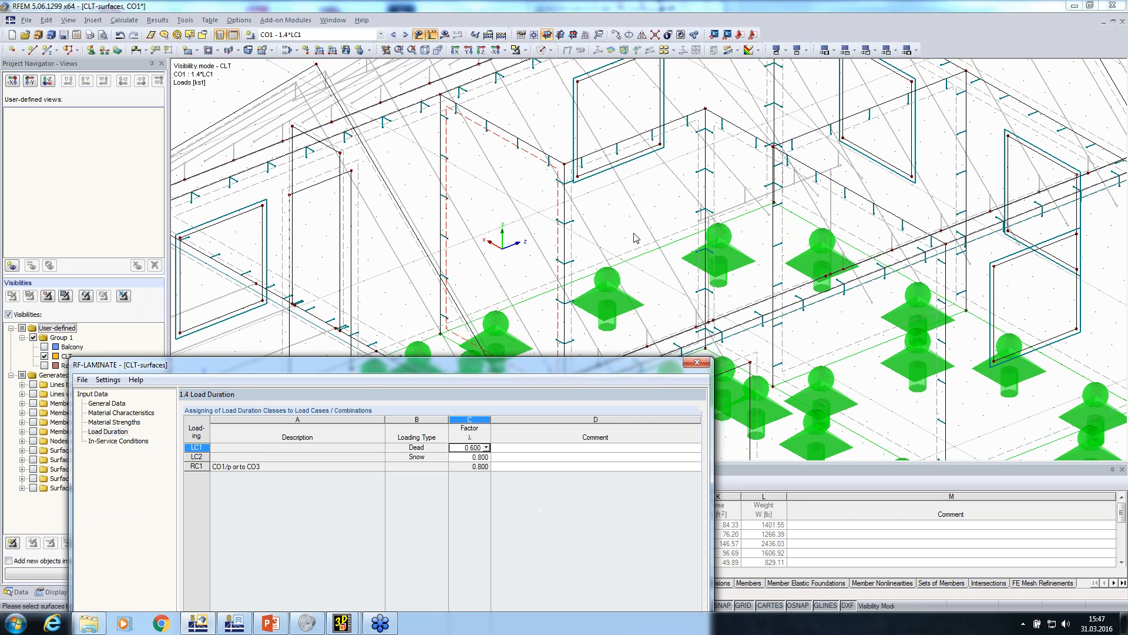
pyautogui.moveTo(556, 375); pyautogui.dragTo(675, 55)
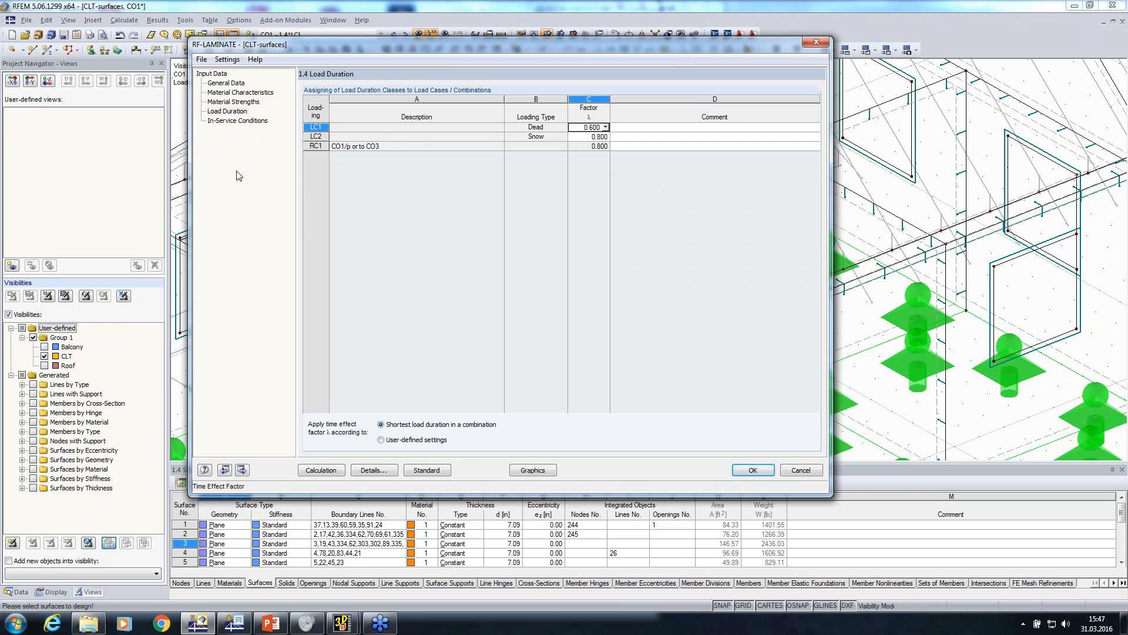
pyautogui.click(229, 124)
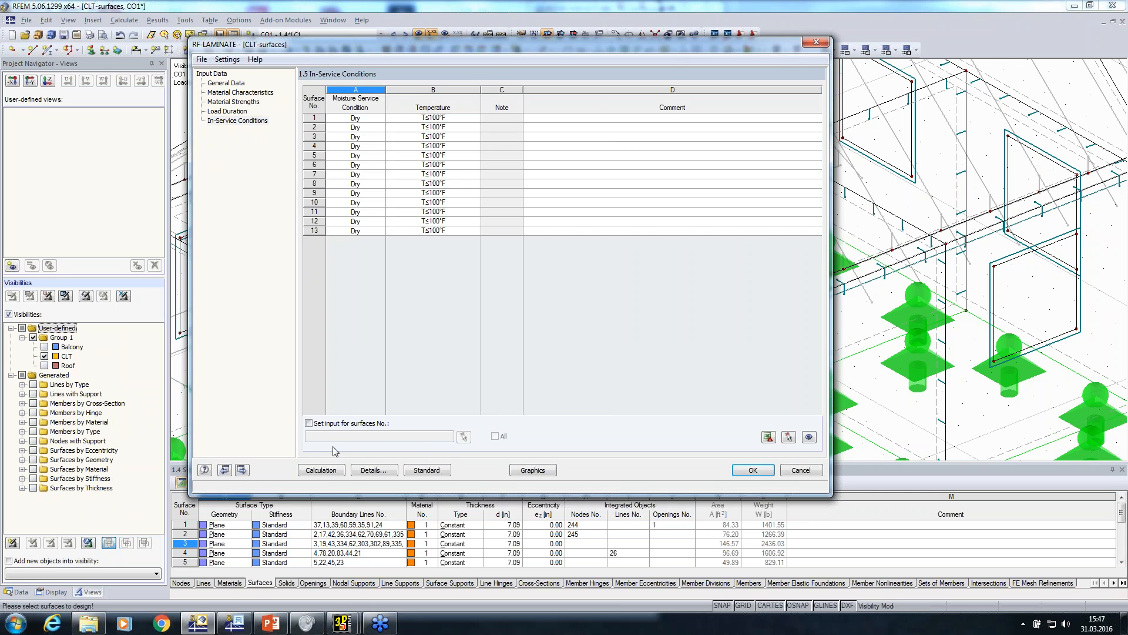
pyautogui.click(323, 472)
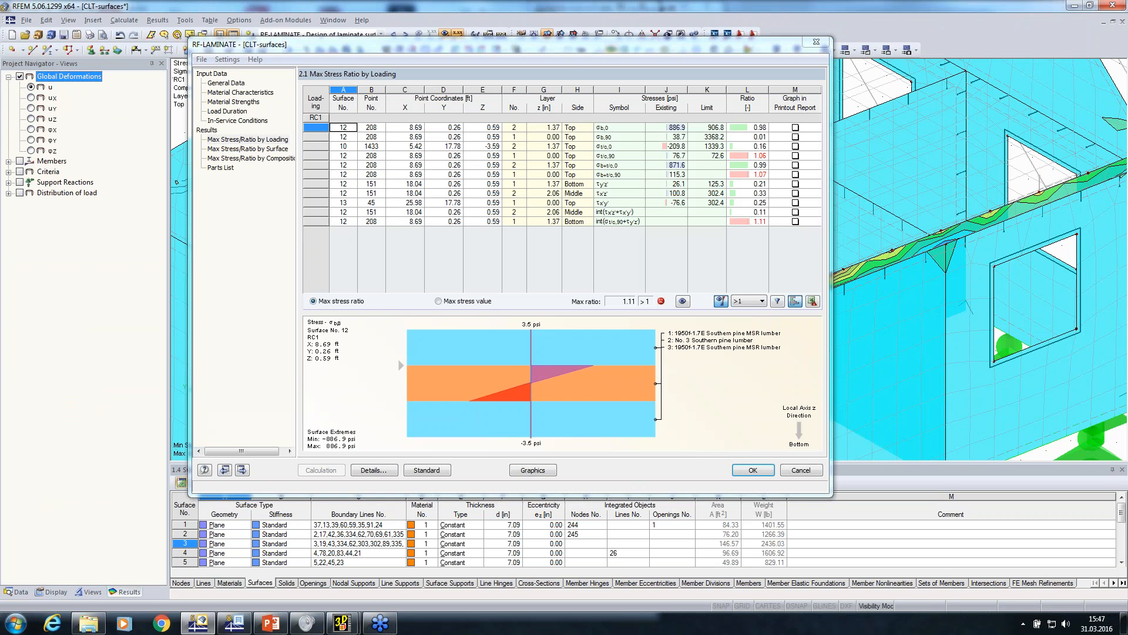
# Step: Examine the stress ratios above 1 by loading and their locations on the model, and close the module
pyautogui.click(746, 222)
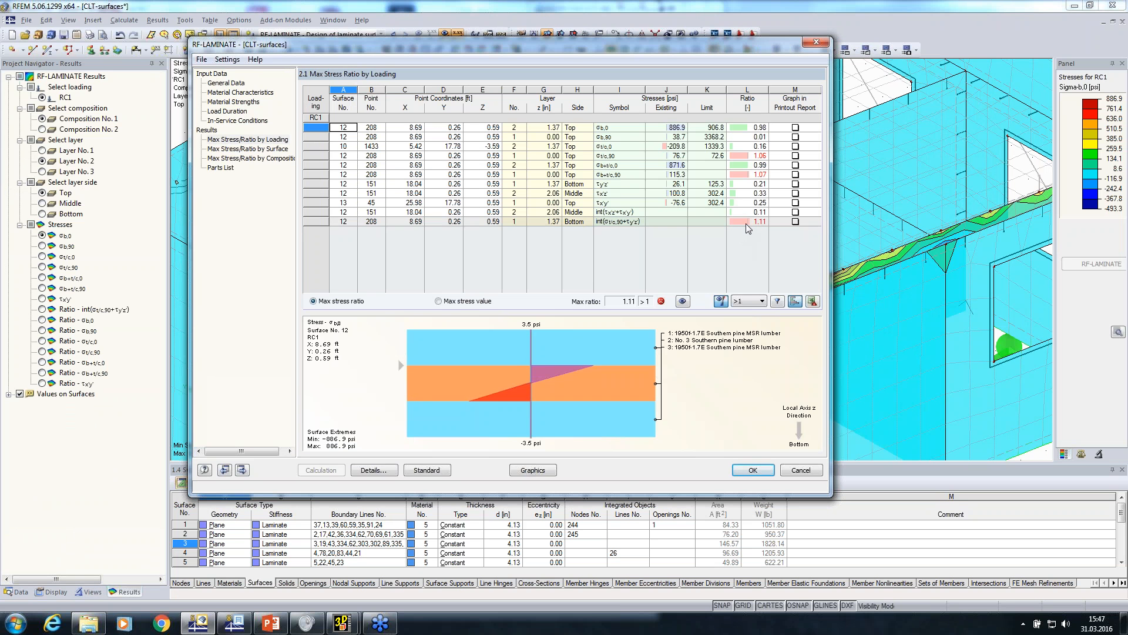
pyautogui.click(746, 174)
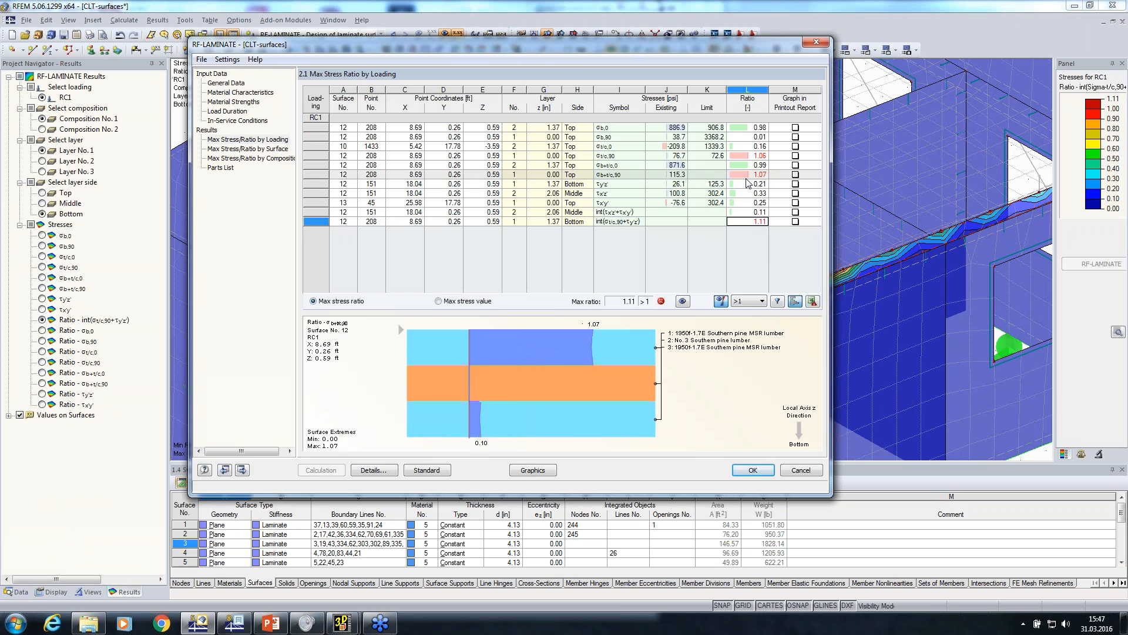
pyautogui.moveTo(515, 46); pyautogui.dragTo(77, 116)
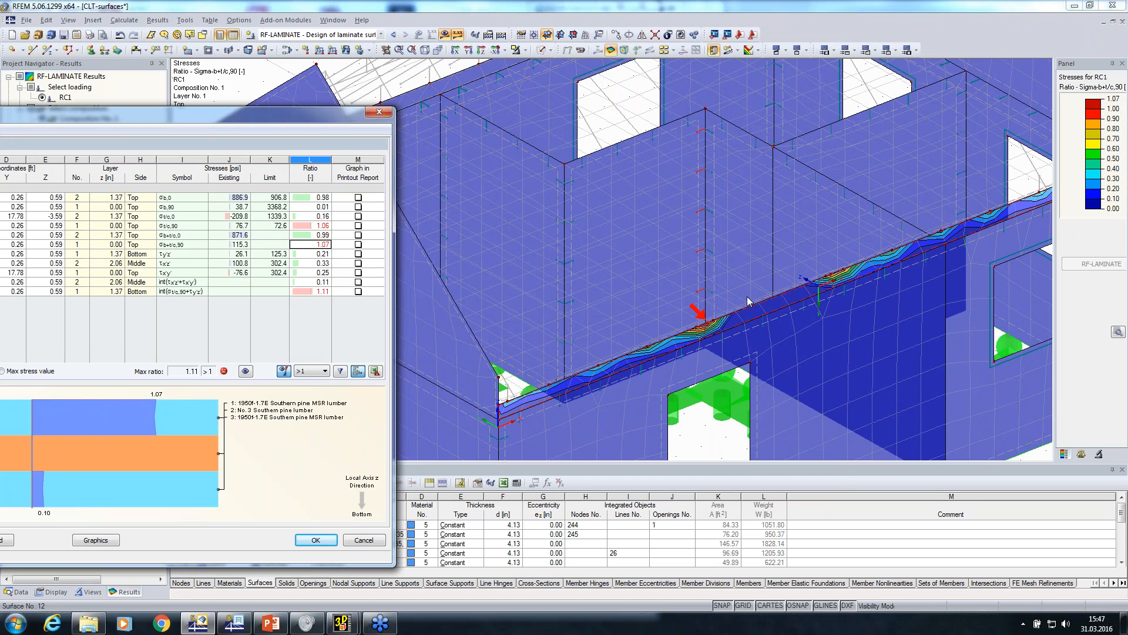
pyautogui.moveTo(87, 117); pyautogui.dragTo(123, 119)
pyautogui.moveTo(430, 96); pyautogui.dragTo(486, 55)
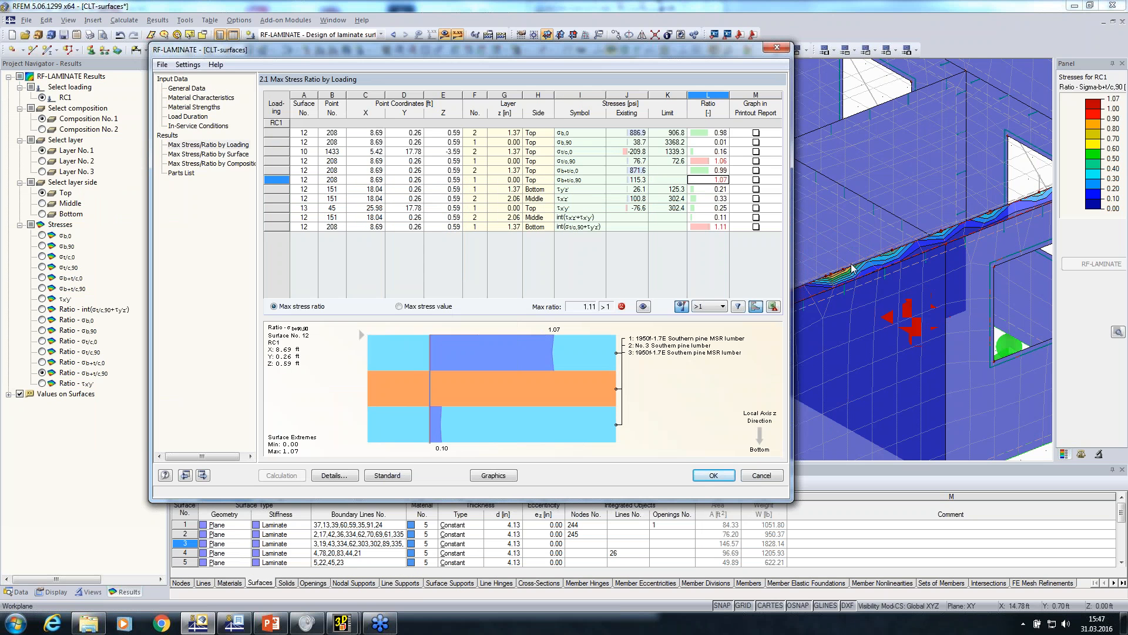
pyautogui.click(710, 478)
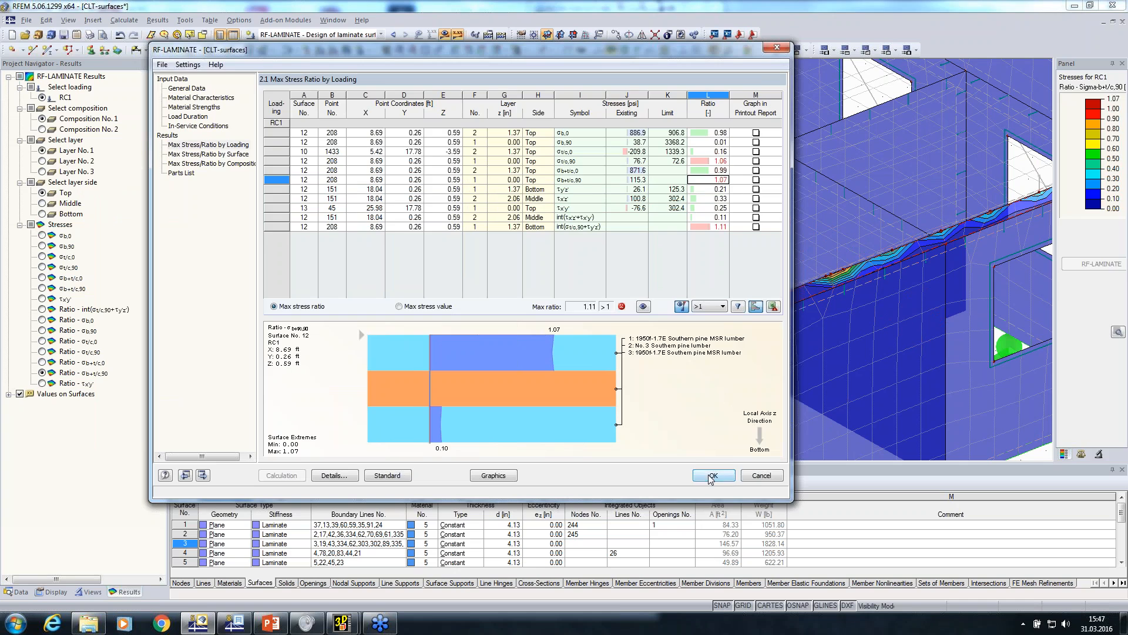
# Step: Display the Sigma-b,0 stresses of Composition No. 2 for the top of Layer No. 1 and inspect the floor slab
pyautogui.keyDown('ctrl'); pyautogui.moveTo(563, 403); pyautogui.dragTo(752, 253, button='middle'); pyautogui.keyUp('ctrl')
pyautogui.scroll(-3, 752, 252)
pyautogui.click(43, 129)
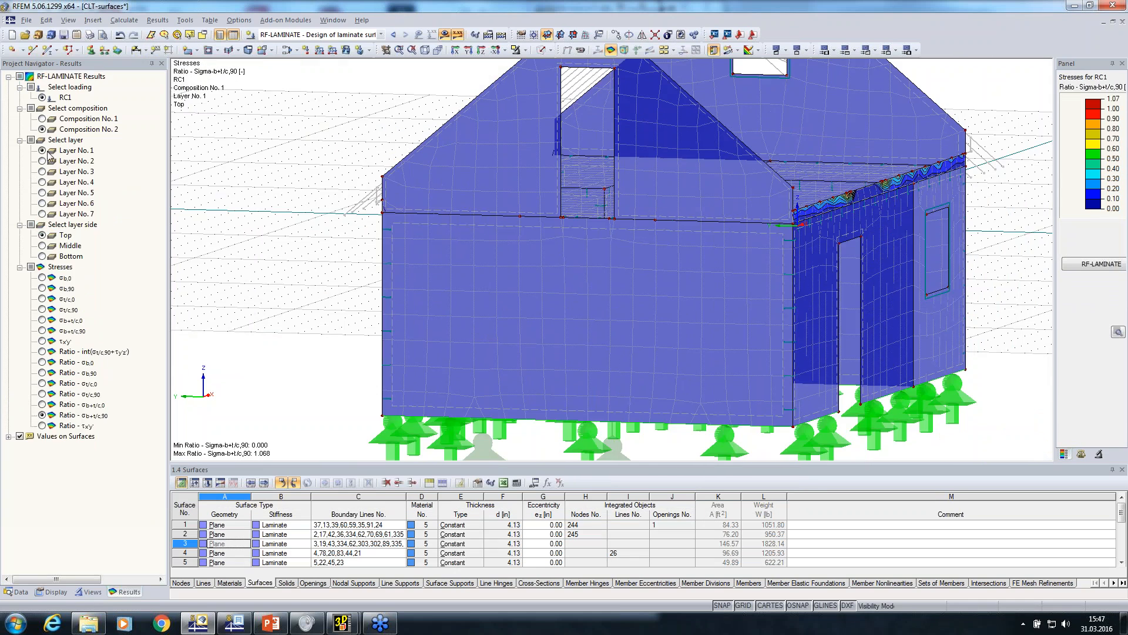
pyautogui.keyDown('ctrl'); pyautogui.moveTo(642, 284); pyautogui.dragTo(147, 406, button='middle'); pyautogui.keyUp('ctrl')
pyautogui.click(43, 277)
pyautogui.moveTo(684, 290); pyautogui.dragTo(680, 304, button='middle')
pyautogui.keyDown('ctrl'); pyautogui.moveTo(698, 363); pyautogui.dragTo(700, 397, button='middle'); pyautogui.keyUp('ctrl')
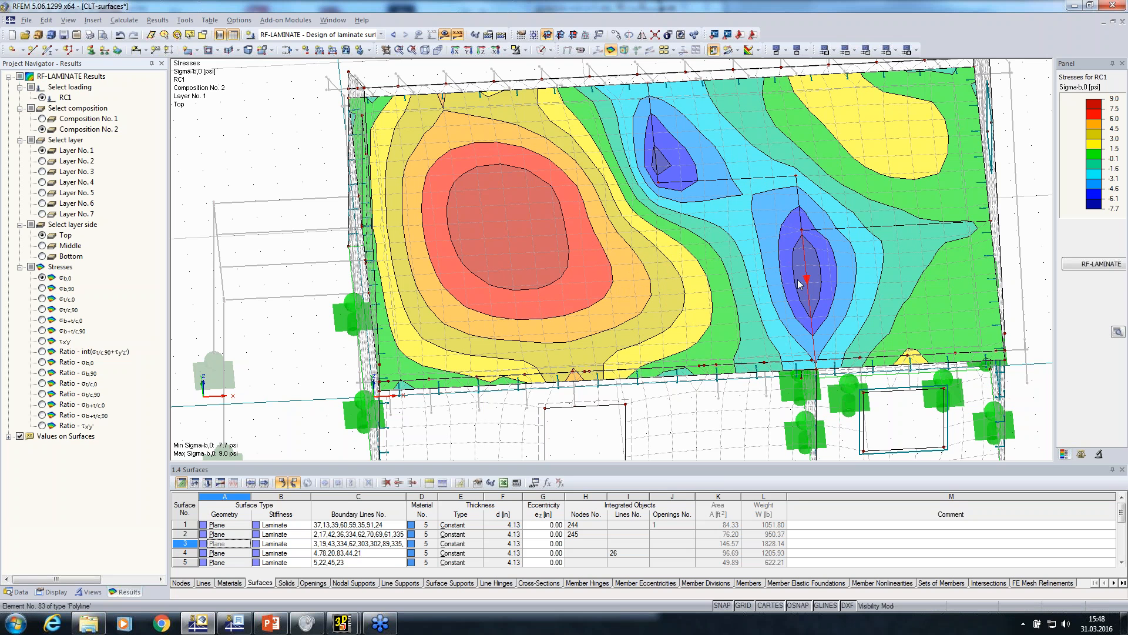
pyautogui.keyDown('ctrl'); pyautogui.moveTo(814, 259); pyautogui.dragTo(296, 345, button='middle'); pyautogui.keyUp('ctrl')
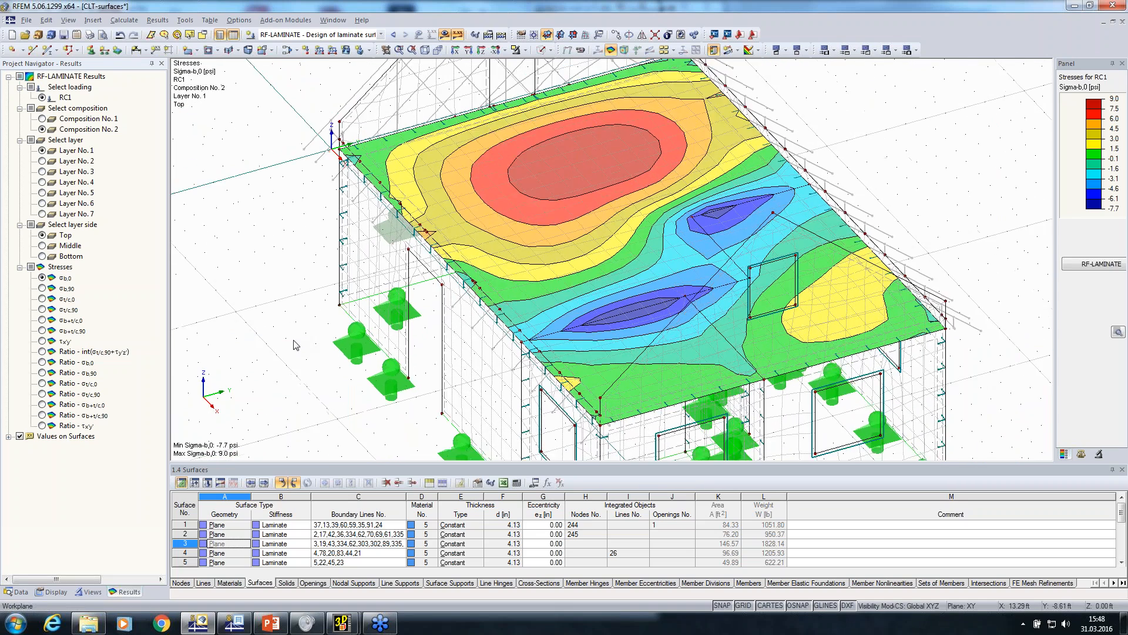
# Step: Make the Roof group visible and hide the CLT group
pyautogui.click(94, 593)
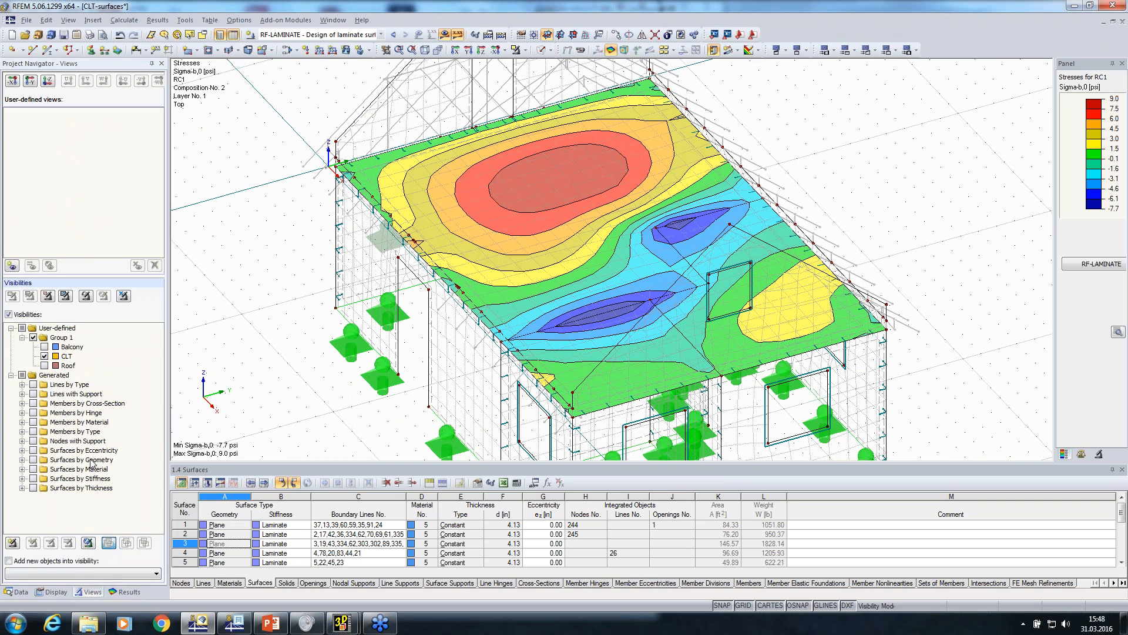
pyautogui.click(44, 365)
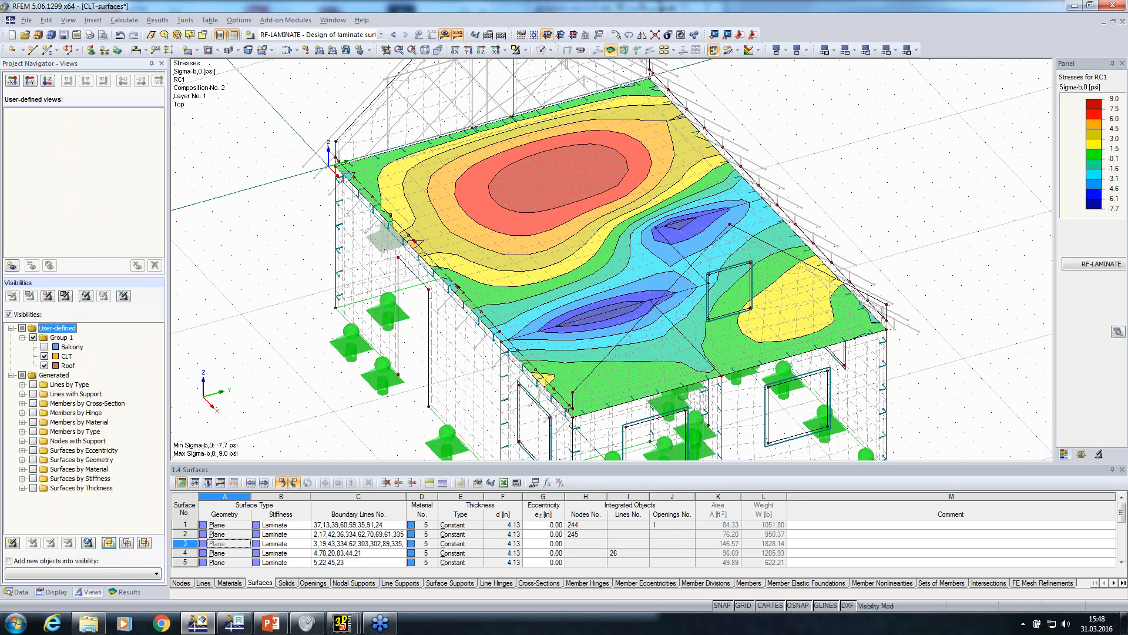
pyautogui.click(44, 357)
pyautogui.moveTo(455, 288)
pyautogui.keyDown('ctrl'); pyautogui.mouseDown(button='middle')
pyautogui.moveTo(647, 312)
pyautogui.moveTo(839, 272)
pyautogui.moveTo(834, 345)
pyautogui.moveTo(907, 235)
pyautogui.moveTo(512, 327)
pyautogui.moveTo(464, 327)
pyautogui.mouseUp(button='middle'); pyautogui.keyUp('ctrl')
# Step: Open the RF-TIMBER AWC add-on module and select RC1 for ultimate limit state design according to LRFD
pyautogui.click(19, 592)
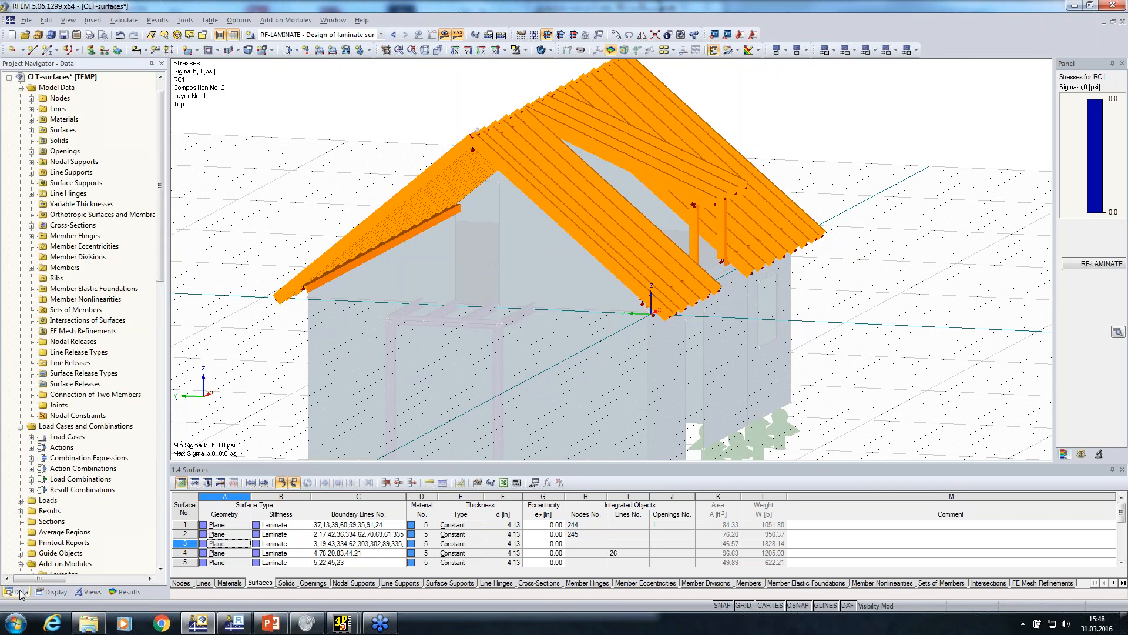
pyautogui.scroll(-10, 59, 453)
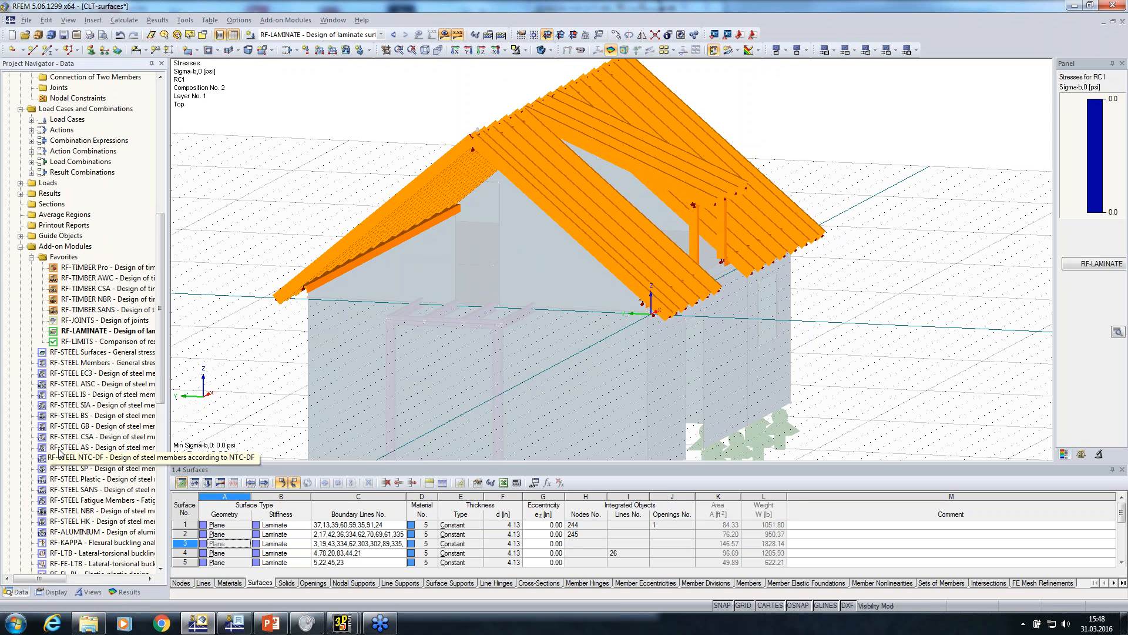
pyautogui.doubleClick(96, 280)
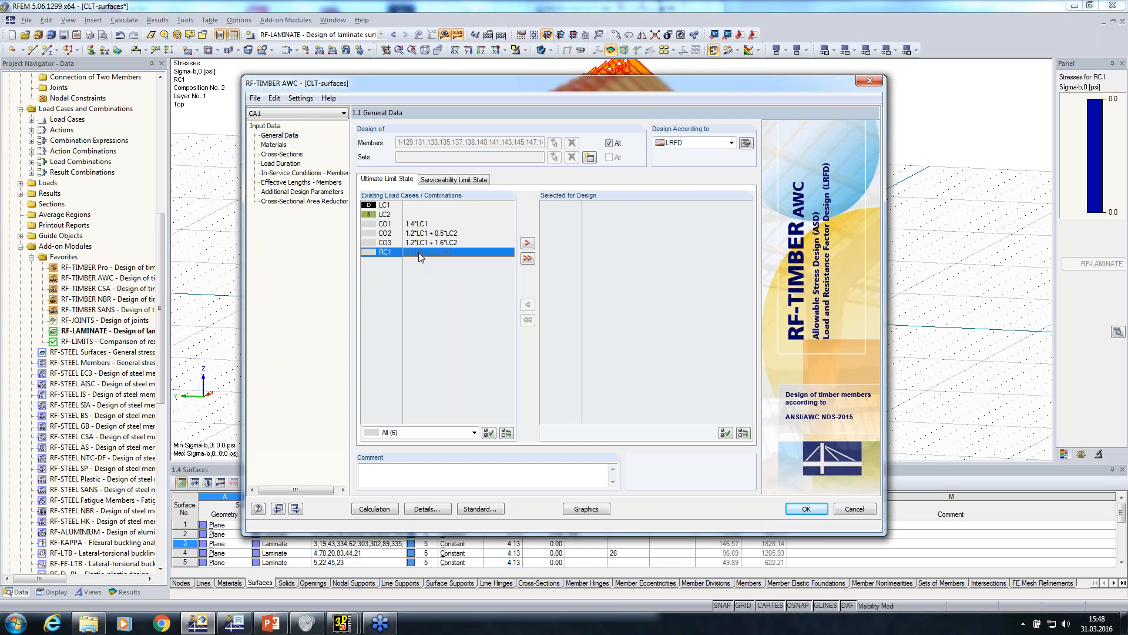
pyautogui.doubleClick(419, 252)
pyautogui.click(724, 144)
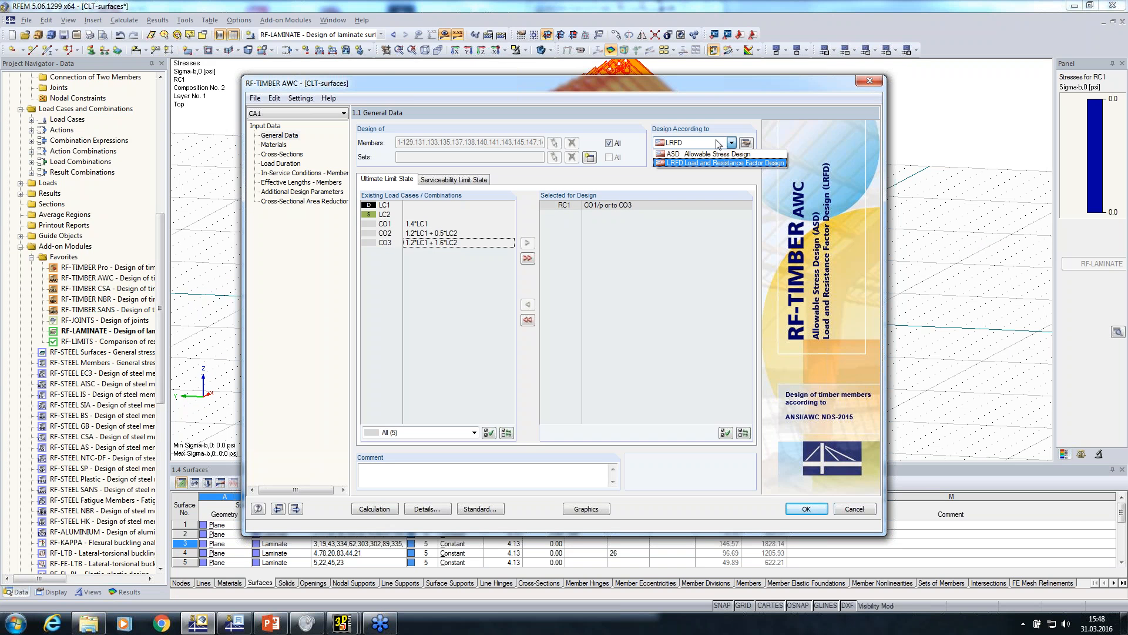
pyautogui.click(480, 97)
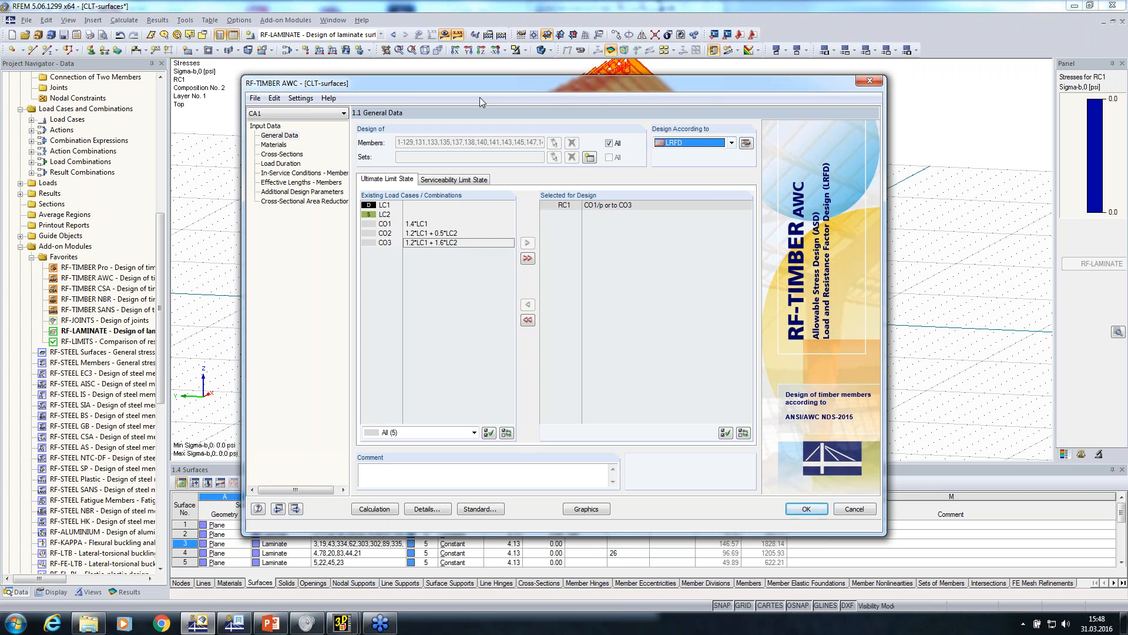
# Step: Disable buckling about axis y and lateral-torsional buckling for member 1 in the effective lengths
pyautogui.click(301, 183)
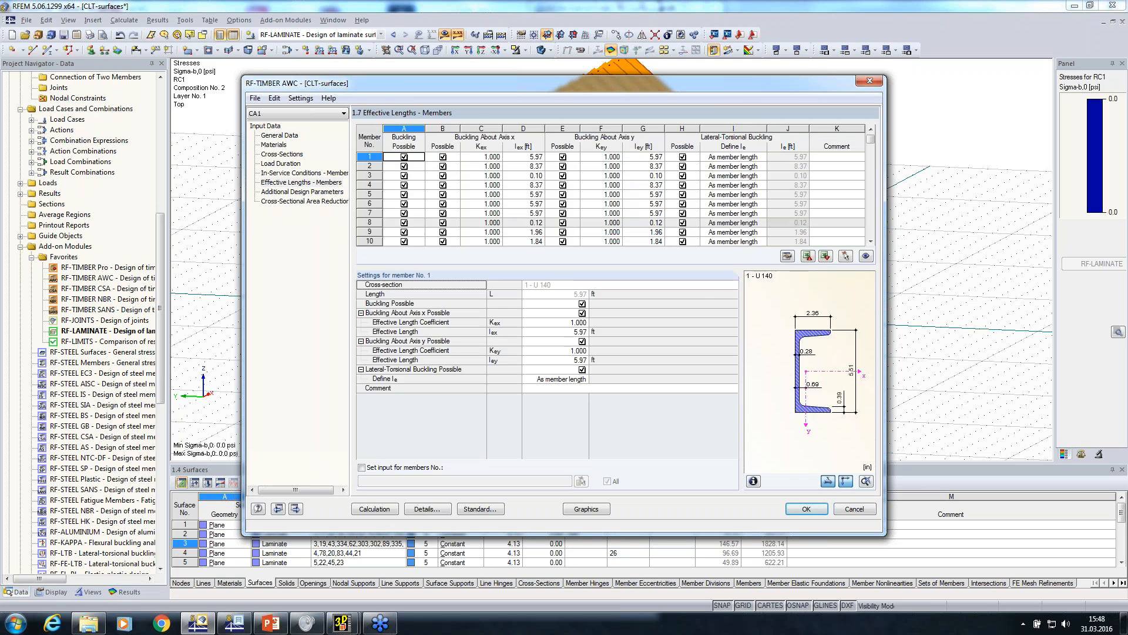
pyautogui.click(582, 342)
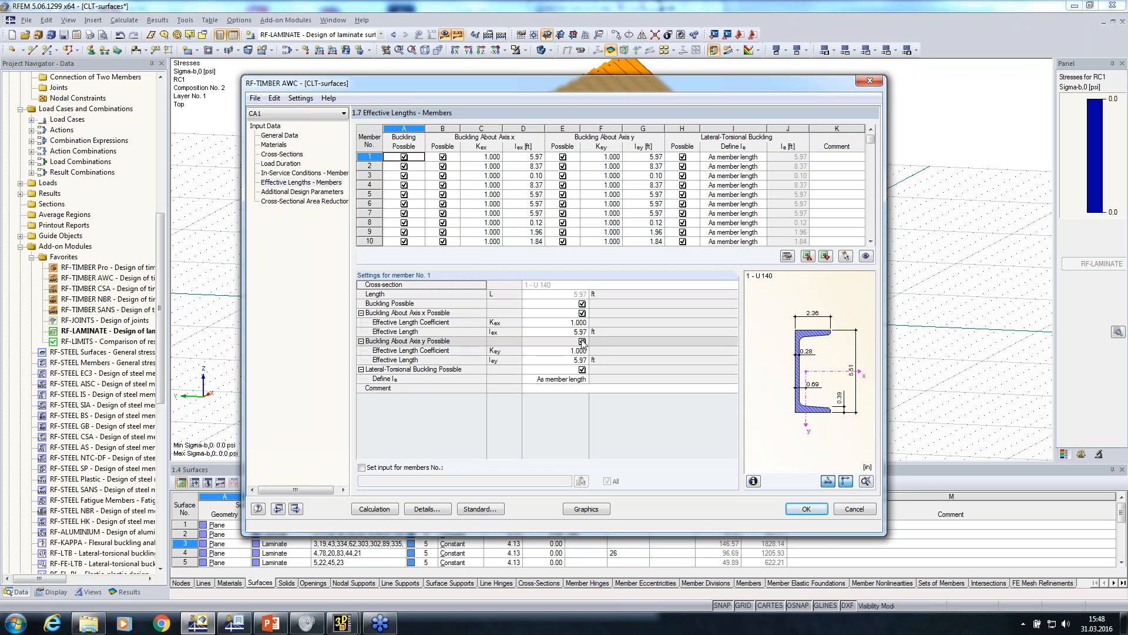
pyautogui.click(582, 342)
pyautogui.click(582, 351)
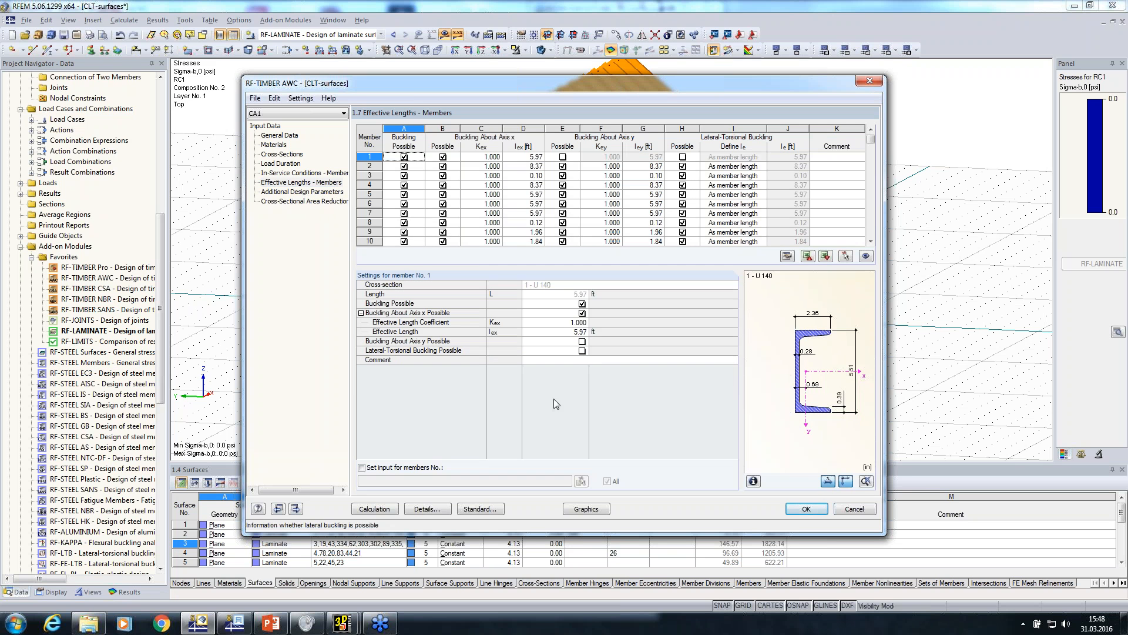
# Step: Set the resistance details of the timber design to ignore torsion
pyautogui.click(427, 509)
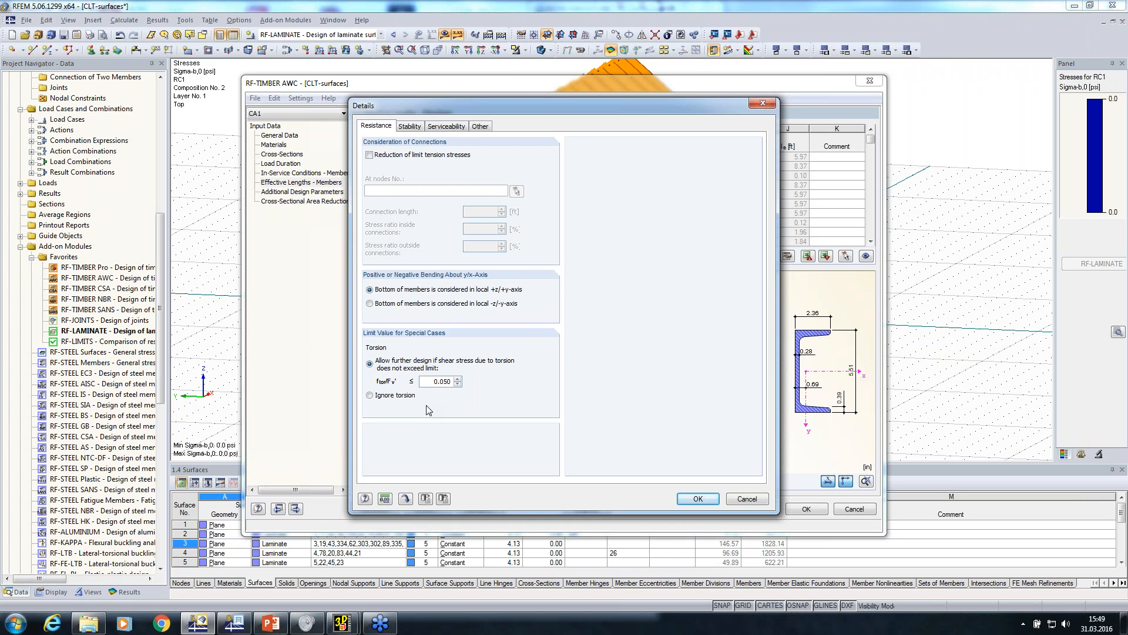
pyautogui.doubleClick(438, 382)
pyautogui.click(372, 395)
pyautogui.click(697, 499)
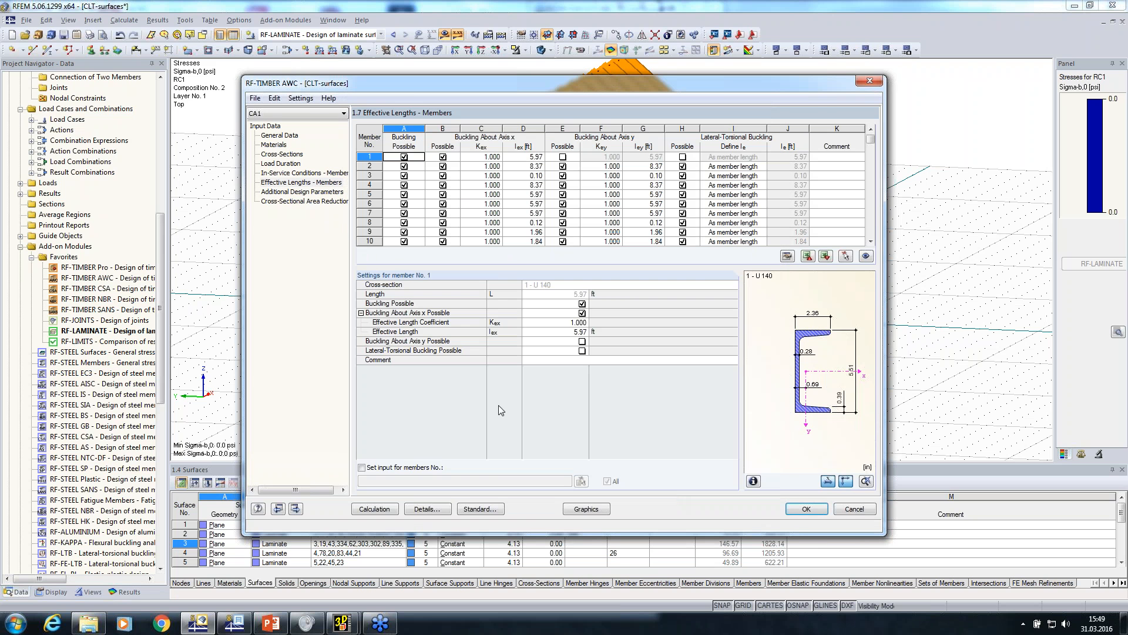
# Step: Define a member-based cross-sectional area reduction for the lower rafter ends on both roof sides, members 14-37, 41-45 and 50
pyautogui.click(292, 201)
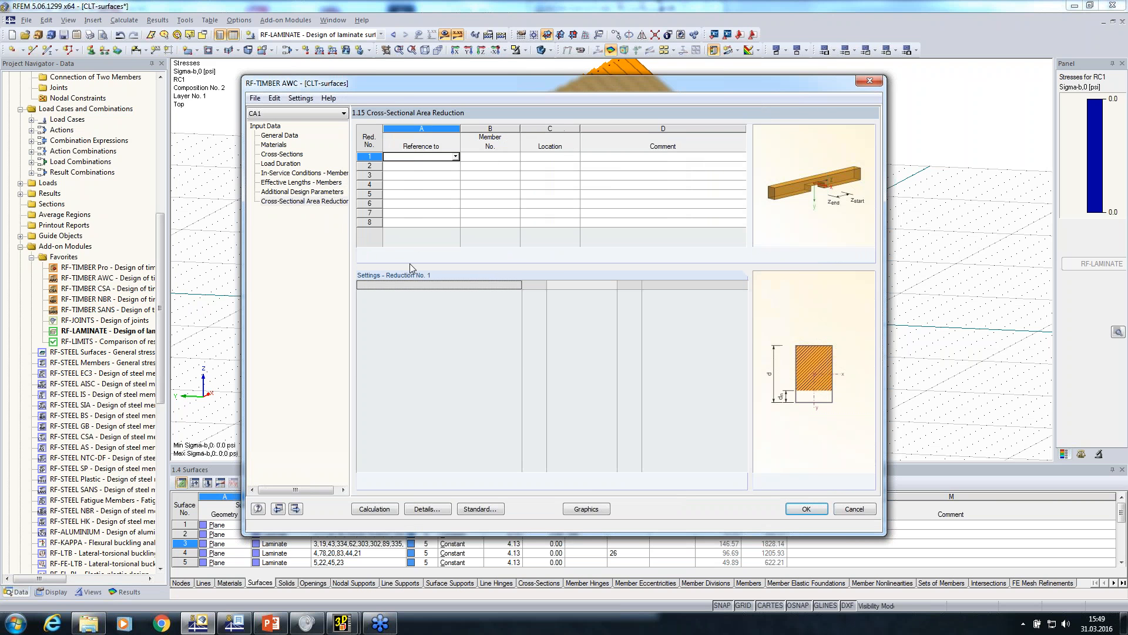
pyautogui.click(456, 156)
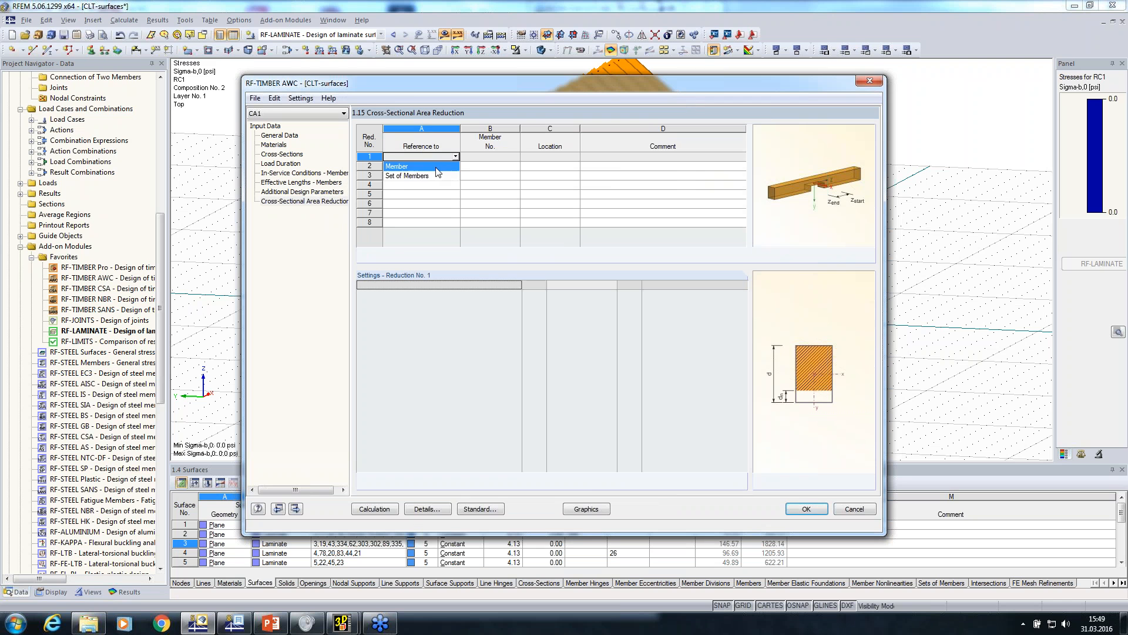
pyautogui.click(434, 168)
pyautogui.click(488, 157)
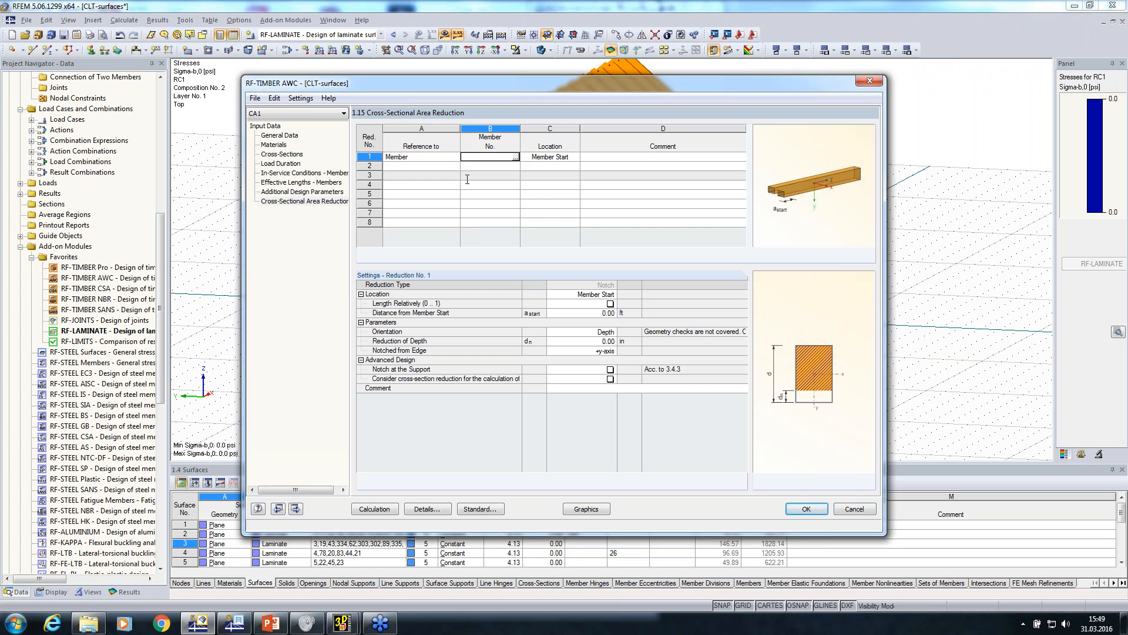
pyautogui.click(516, 157)
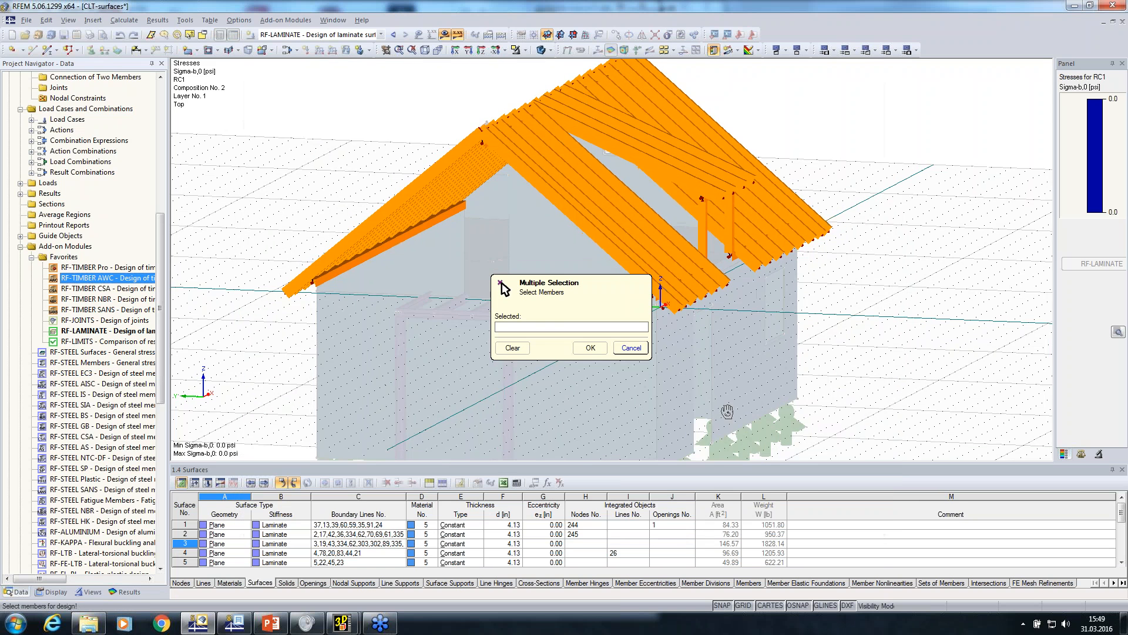
pyautogui.click(754, 238)
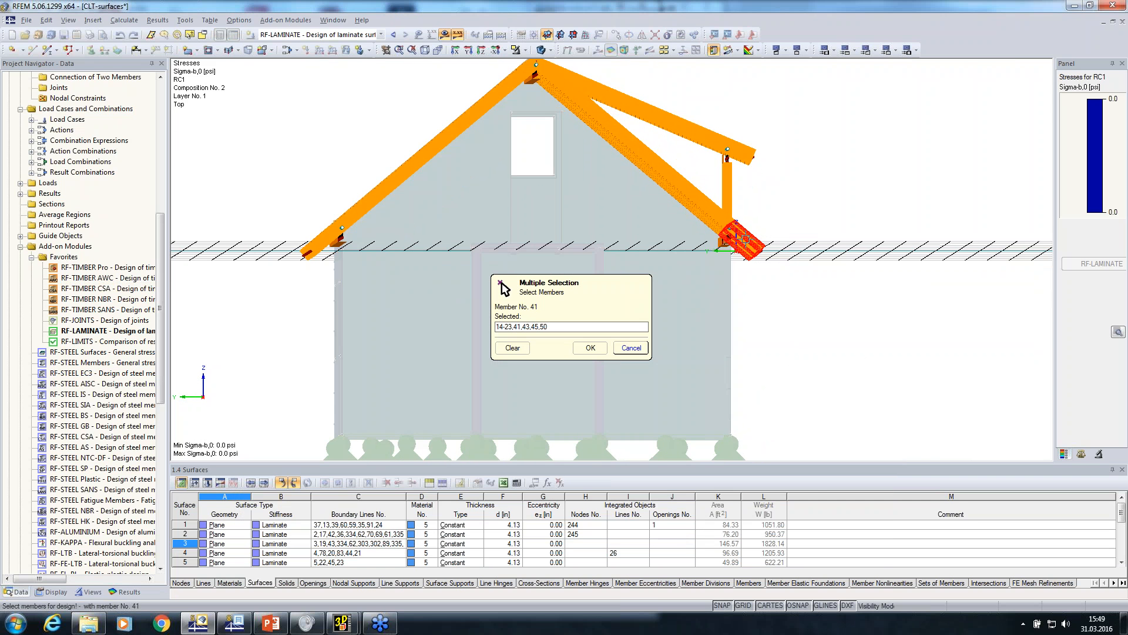
pyautogui.scroll(1, 757, 245)
pyautogui.scroll(2, 757, 246)
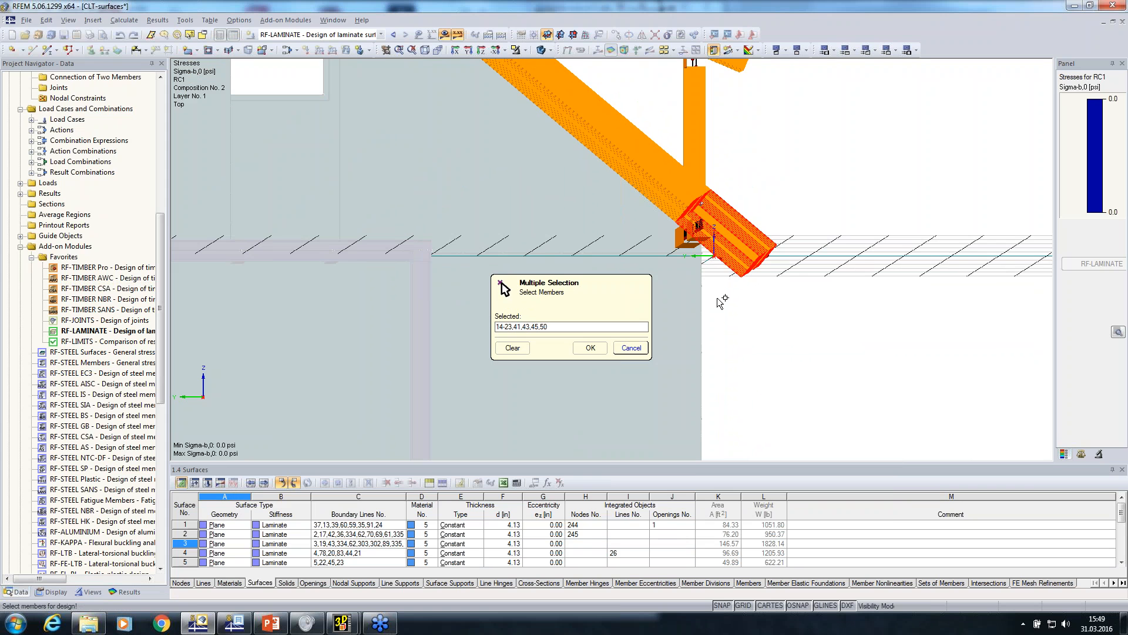
pyautogui.scroll(-3, 718, 299)
pyautogui.moveTo(373, 307); pyautogui.dragTo(345, 266)
pyautogui.click(596, 348)
# Step: Place the notch at the member end with a distance of 0.50 ft and a depth reduction of 0.50 in
pyautogui.click(606, 294)
pyautogui.click(612, 294)
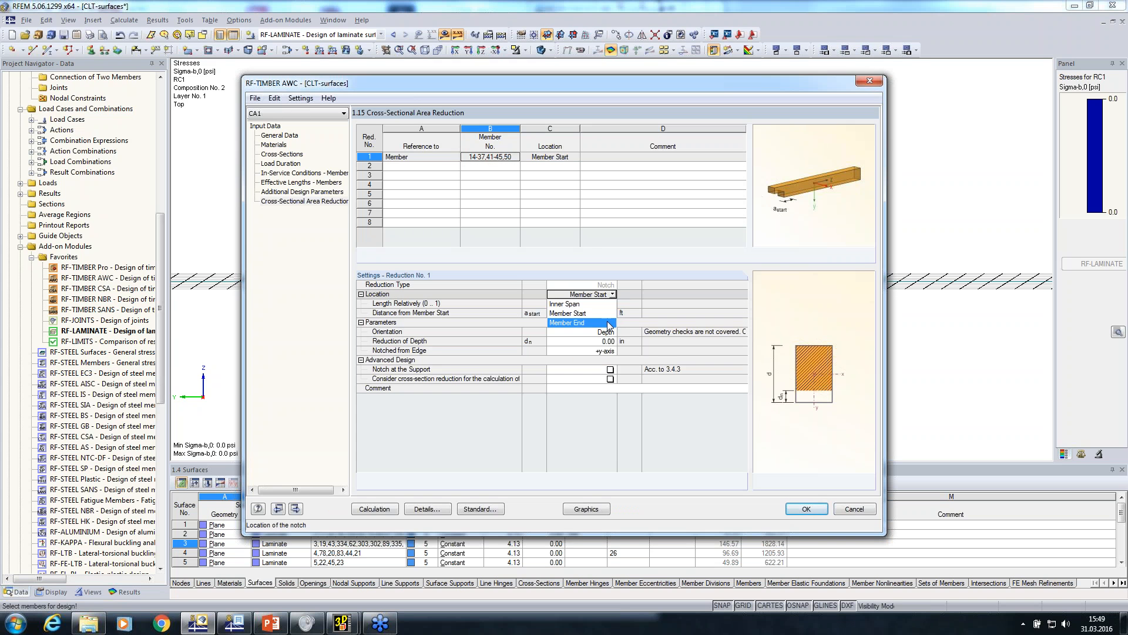
pyautogui.click(609, 323)
pyautogui.click(591, 313)
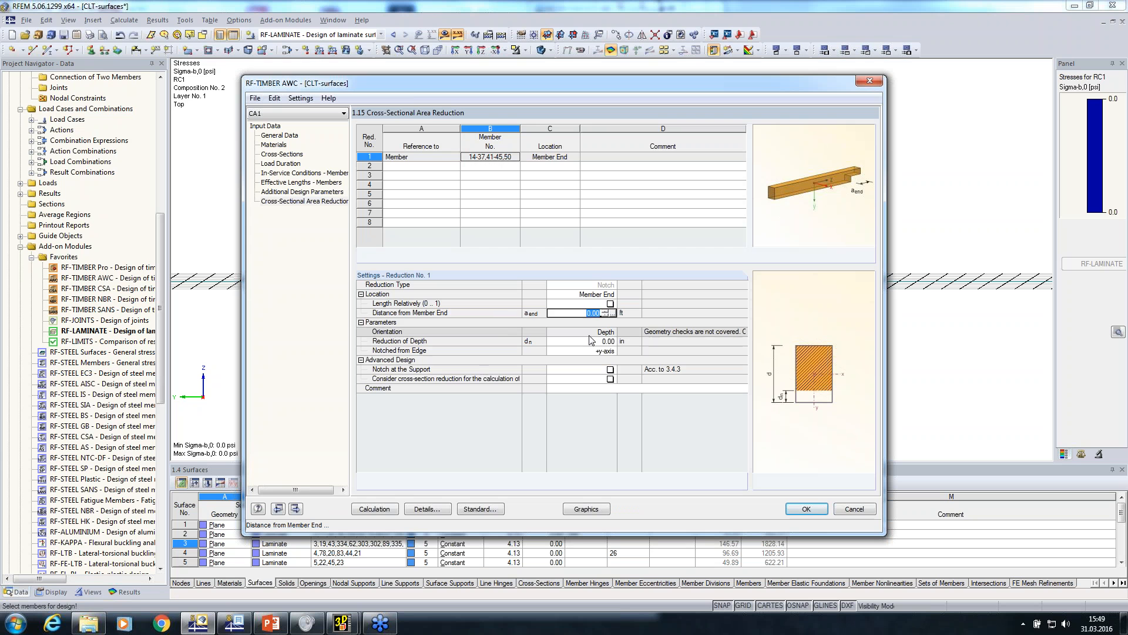
pyautogui.write('0.')
pyautogui.click(572, 341)
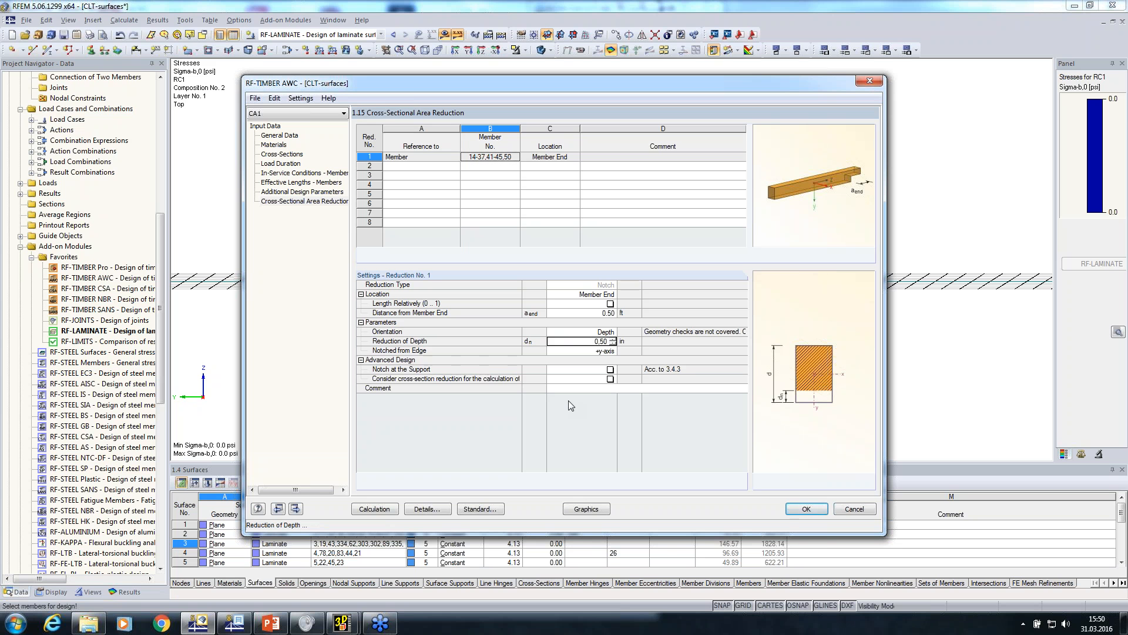
# Step: Run the timber design calculation and inspect the governing member for load combination CO2 in the model
pyautogui.click(383, 509)
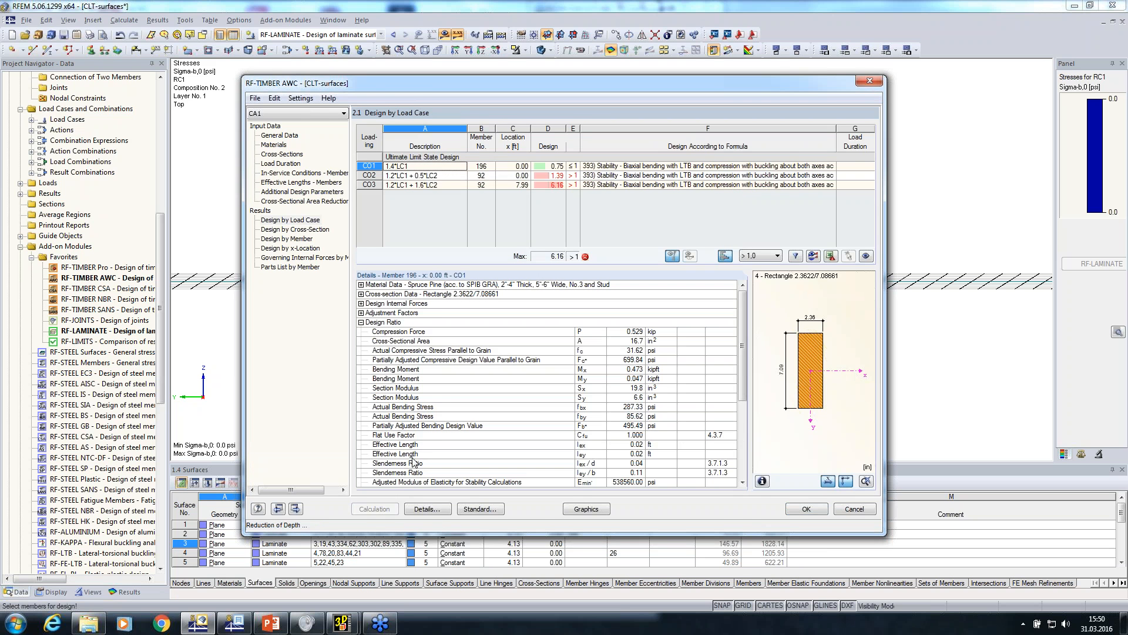
pyautogui.click(613, 176)
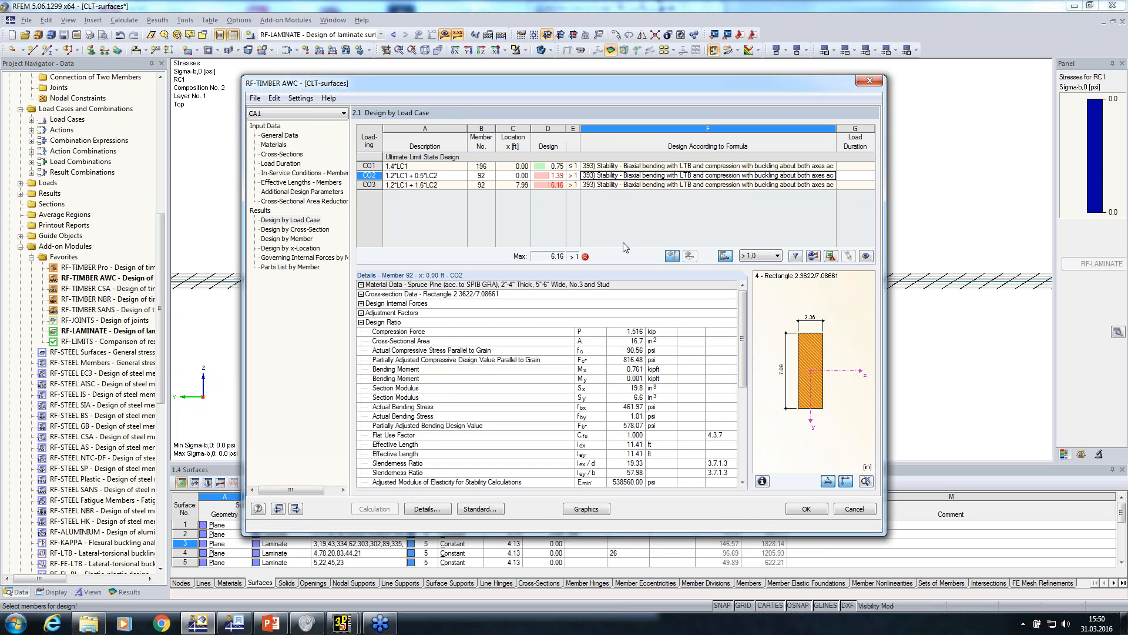
pyautogui.moveTo(659, 80); pyautogui.dragTo(453, 310)
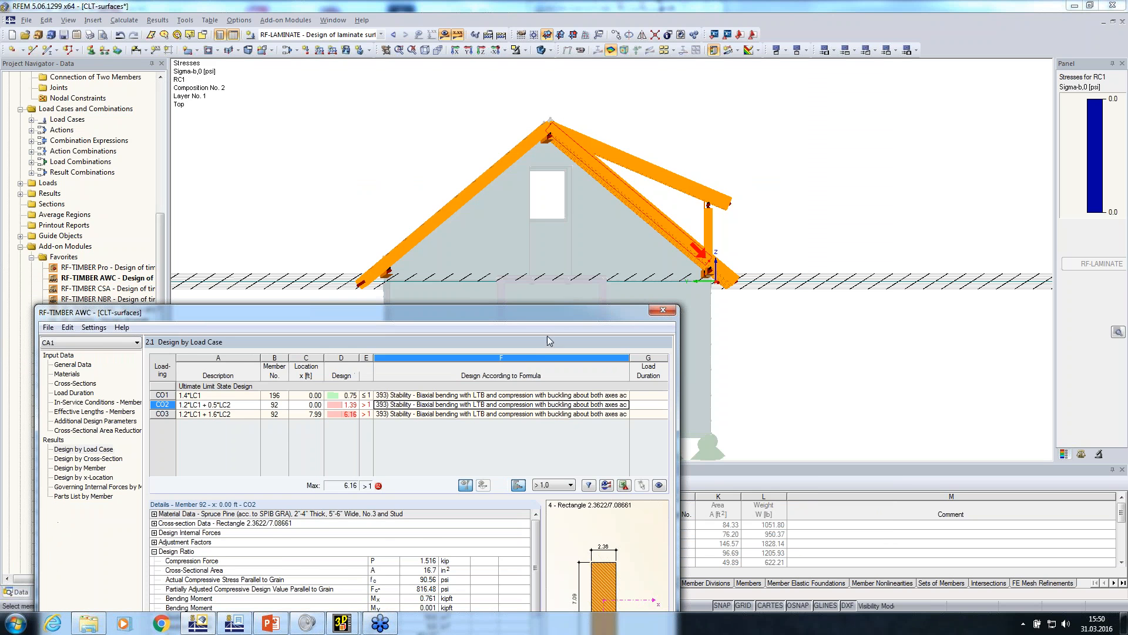
pyautogui.moveTo(559, 310); pyautogui.dragTo(649, 159)
# Step: Disable buckling for all members at once in the effective lengths settings
pyautogui.click(206, 259)
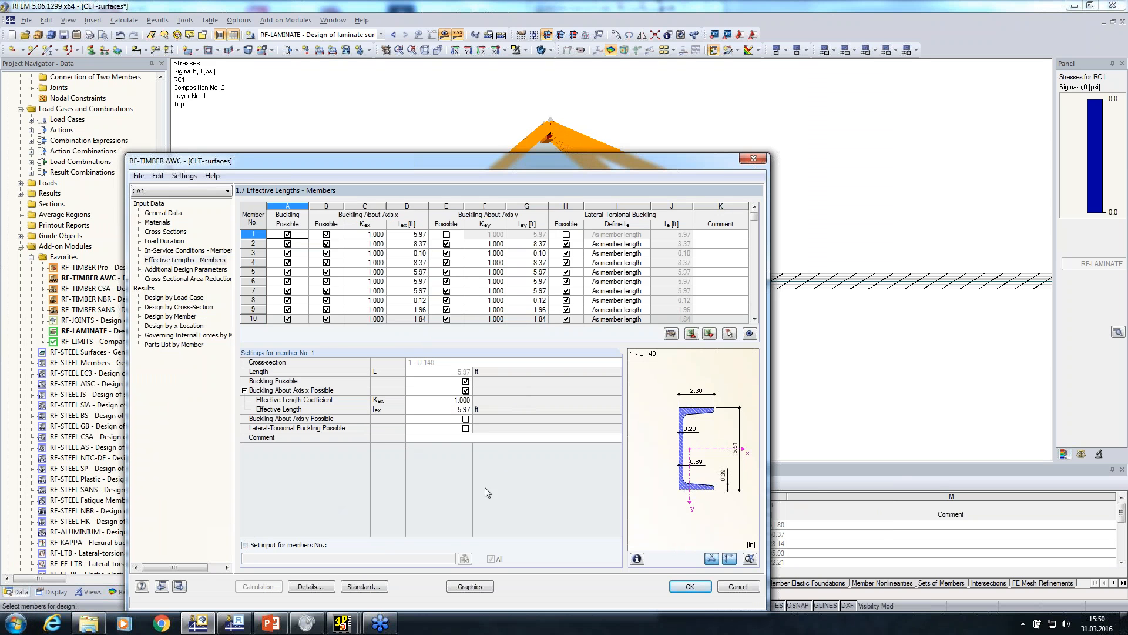
pyautogui.moveTo(524, 162); pyautogui.dragTo(546, 68)
pyautogui.click(268, 453)
pyautogui.click(488, 298)
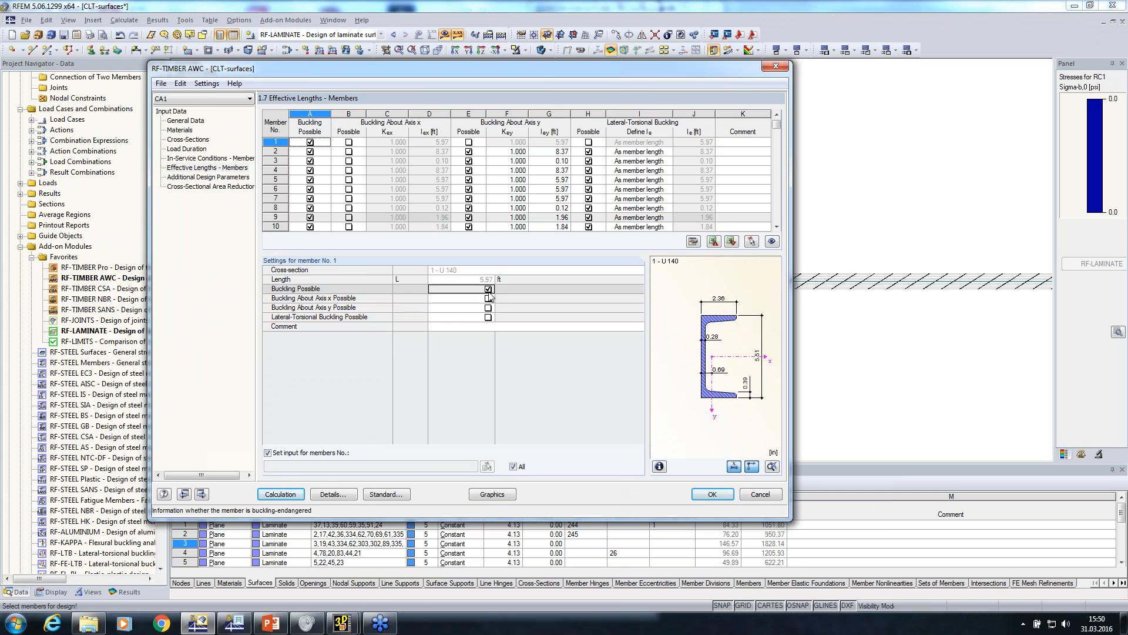
pyautogui.click(487, 289)
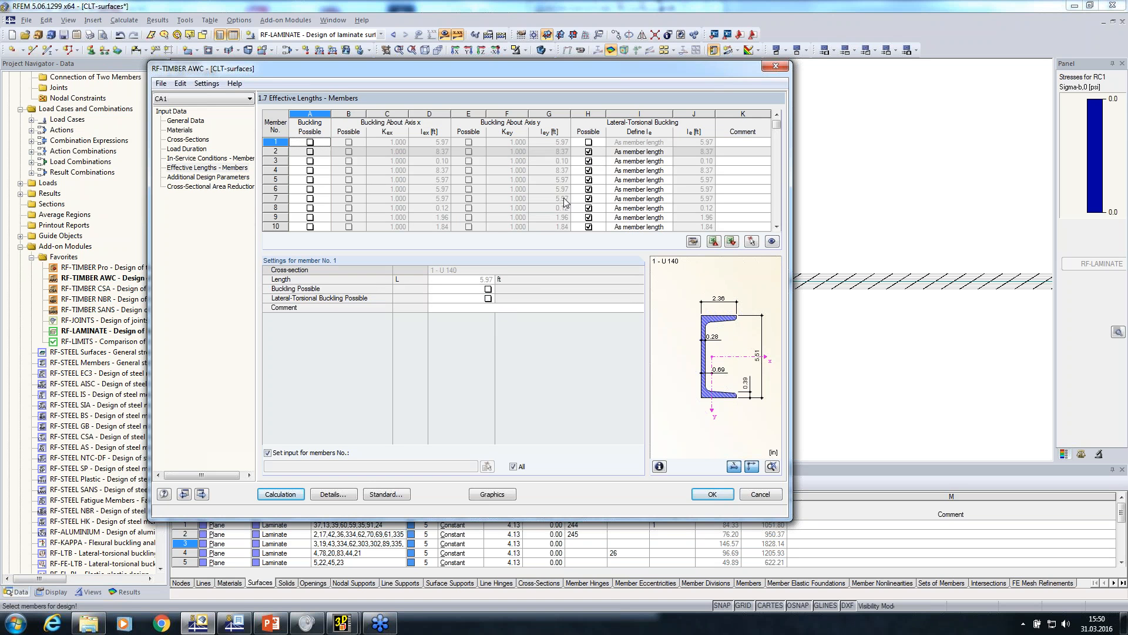
# Step: Turn off the stability analysis in the design details
pyautogui.click(331, 494)
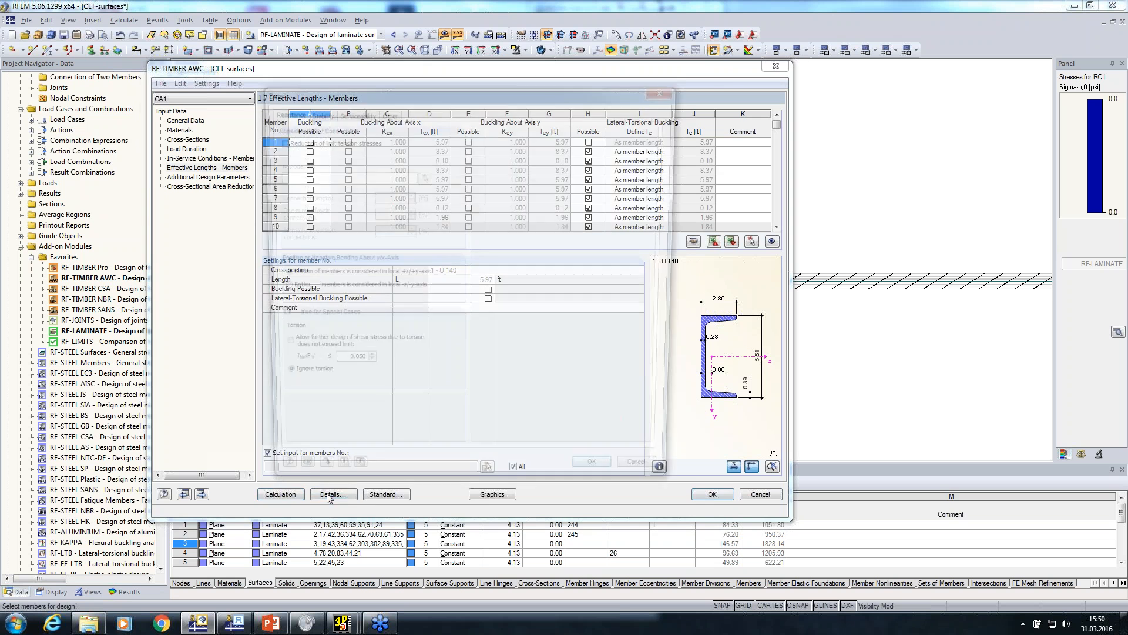
pyautogui.click(315, 112)
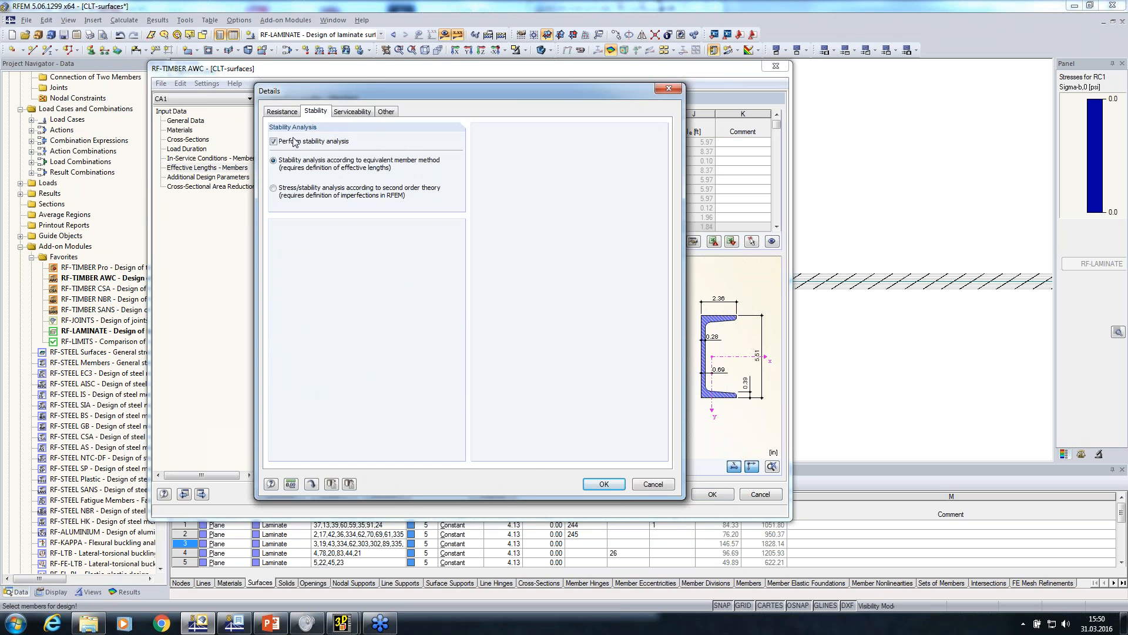
pyautogui.click(274, 142)
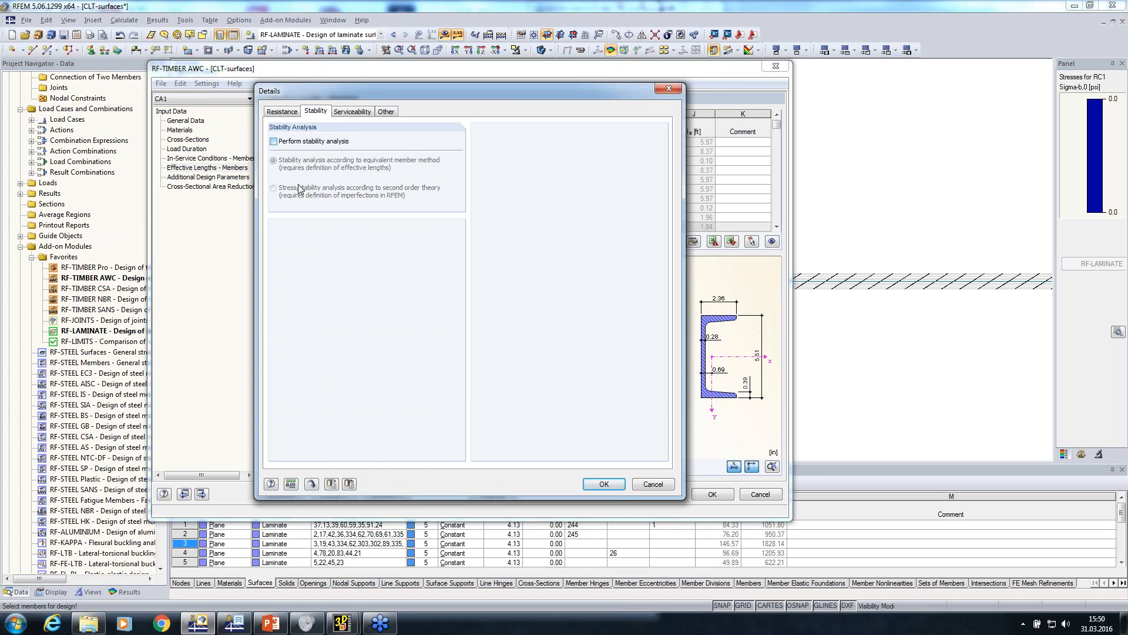
pyautogui.click(590, 480)
# Step: Recalculate the timber design and inspect the governing CO3 location in the model before closing the add-on module
pyautogui.click(281, 494)
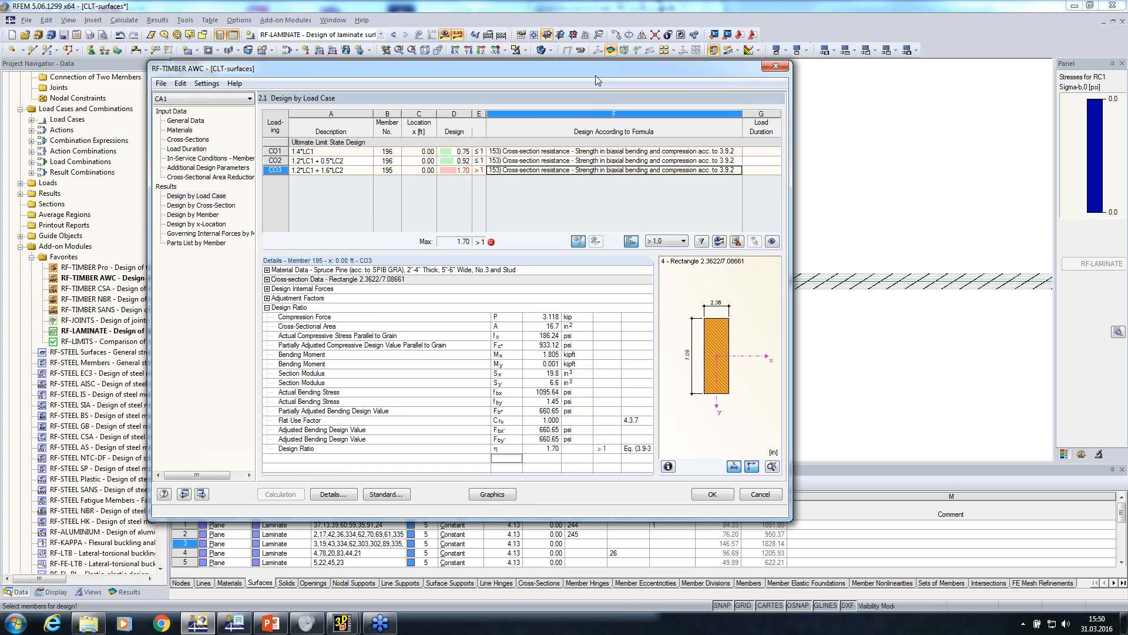
pyautogui.moveTo(595, 75); pyautogui.dragTo(642, 296)
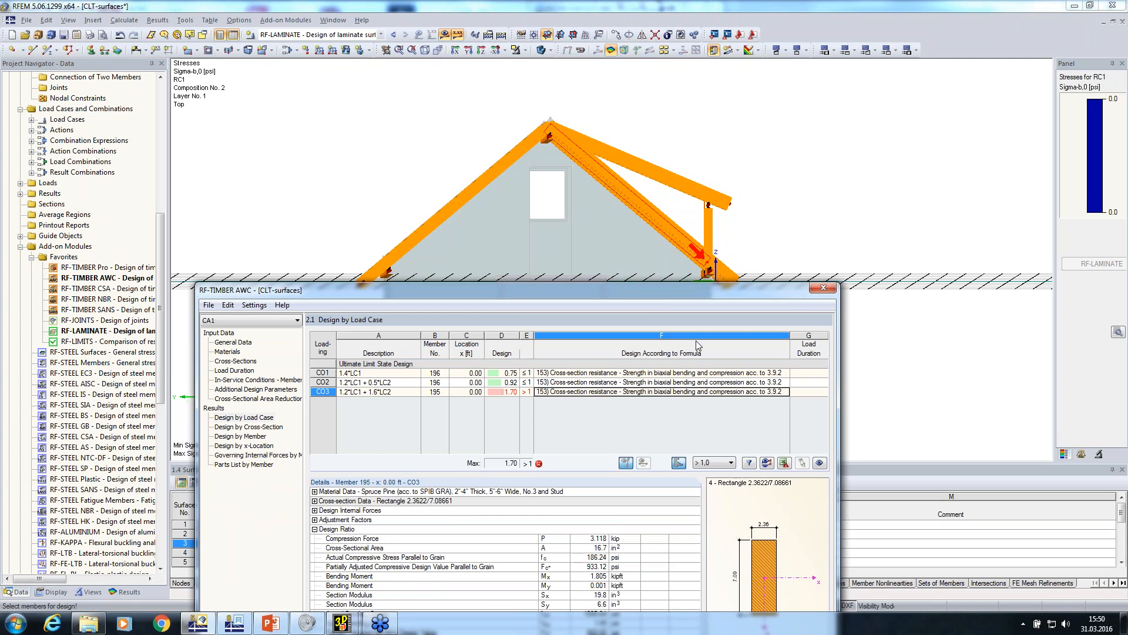
pyautogui.moveTo(684, 296); pyautogui.dragTo(677, 193)
pyautogui.click(745, 581)
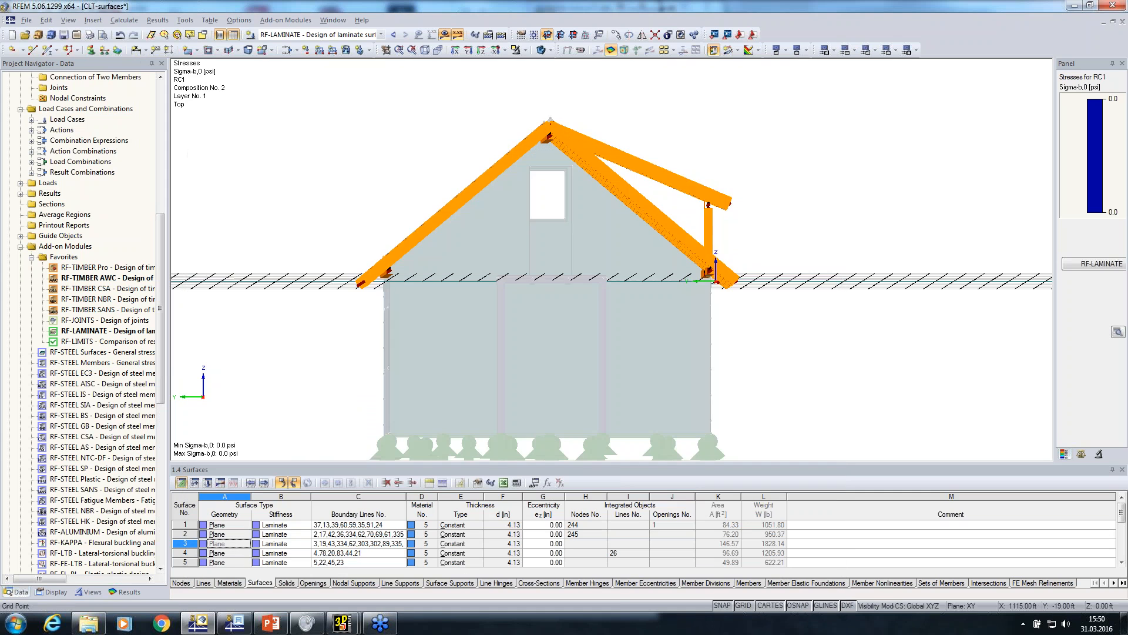
pyautogui.rightClick(688, 421)
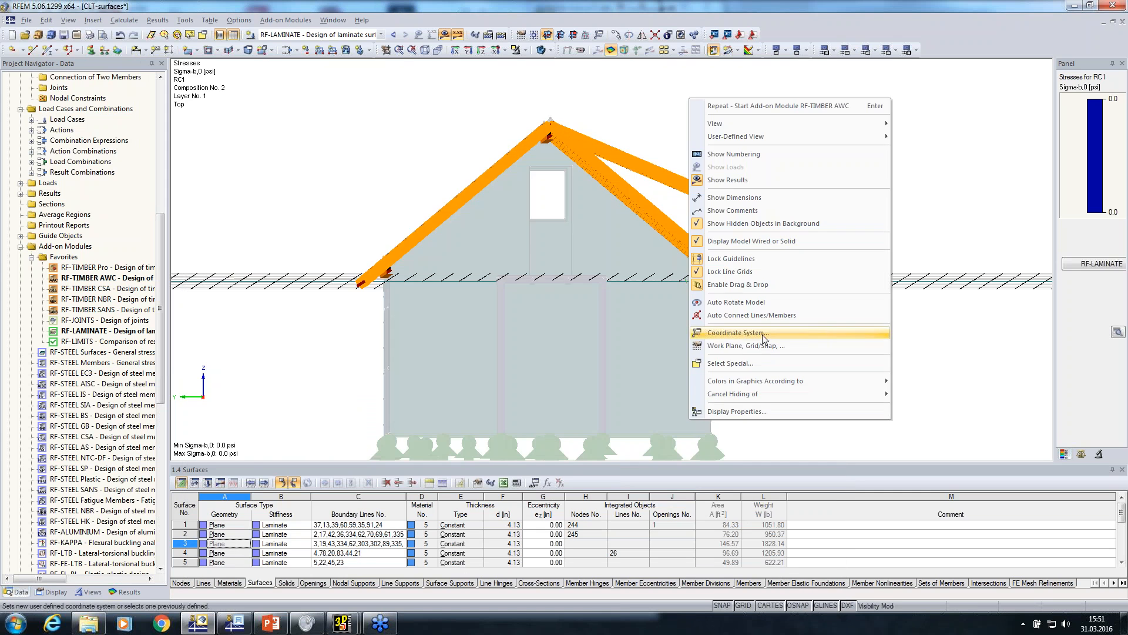
pyautogui.click(517, 397)
pyautogui.moveTo(777, 380); pyautogui.dragTo(499, 424, button='middle')
pyautogui.scroll(2, 624, 274)
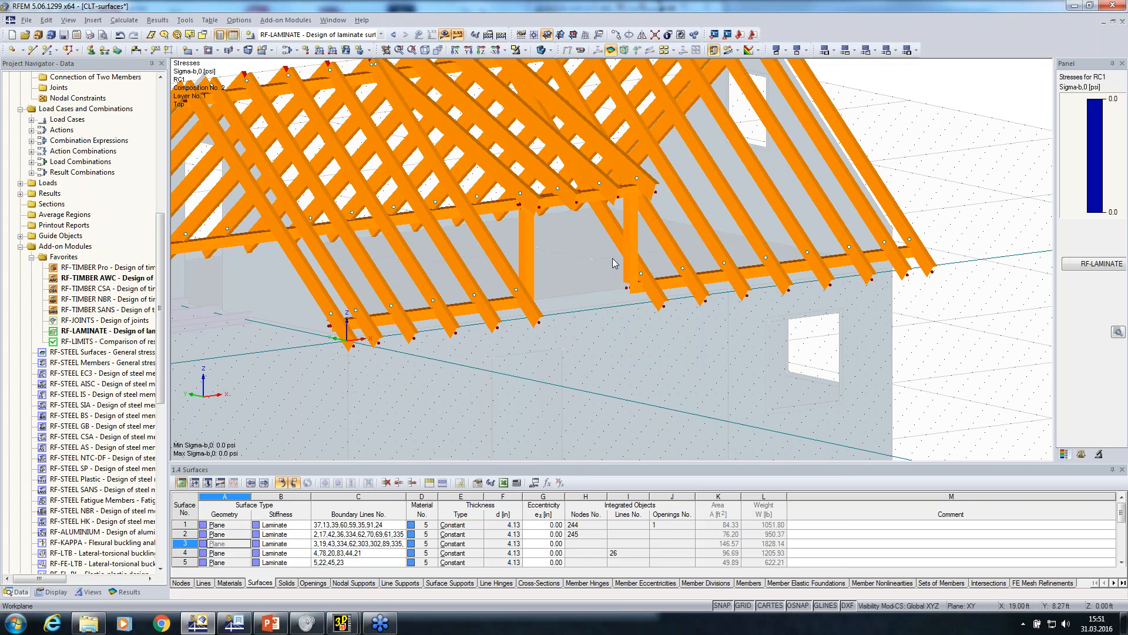